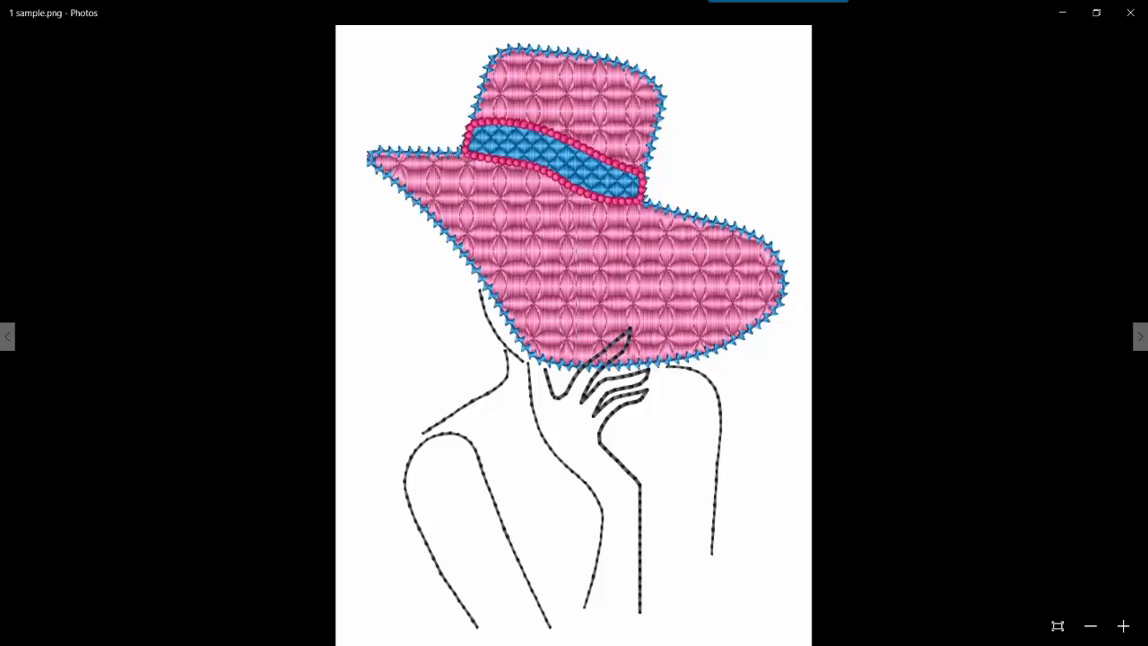
Step: Switch from the Photos view of the hat sample to Perfect Embroidery Pro's blank Design1
{"action": "left_click", "coordinate": [500, 643]}
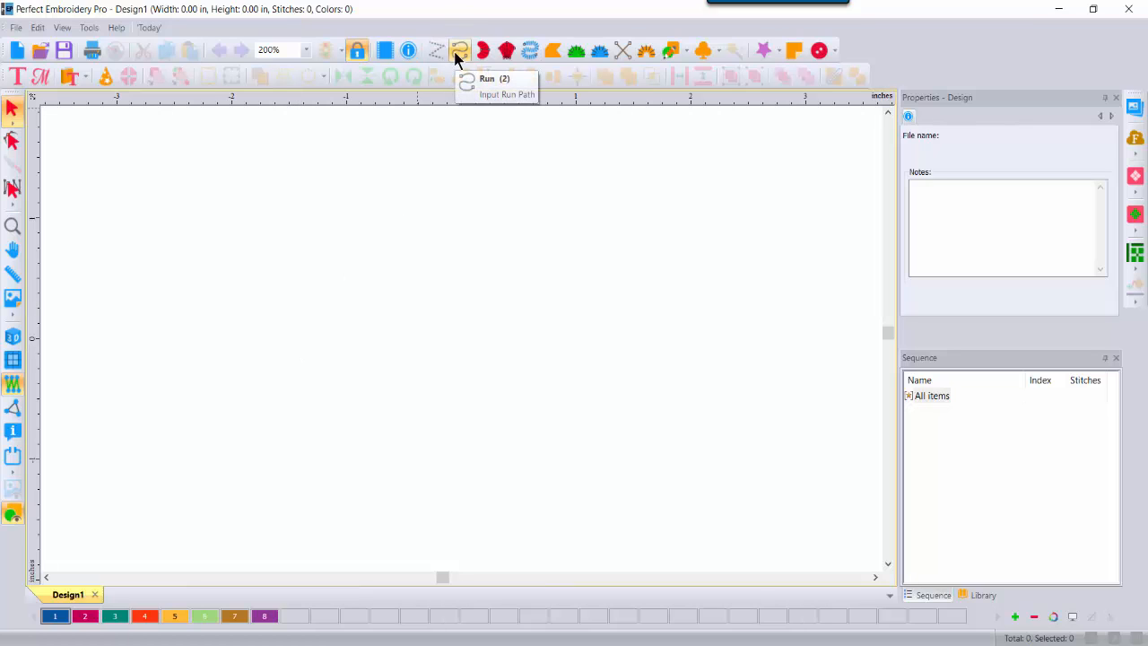
Step: Draw a bent three-point artwork line with the Artwork Pen tool
{"action": "left_click", "coordinate": [687, 50]}
{"action": "left_click", "coordinate": [683, 70]}
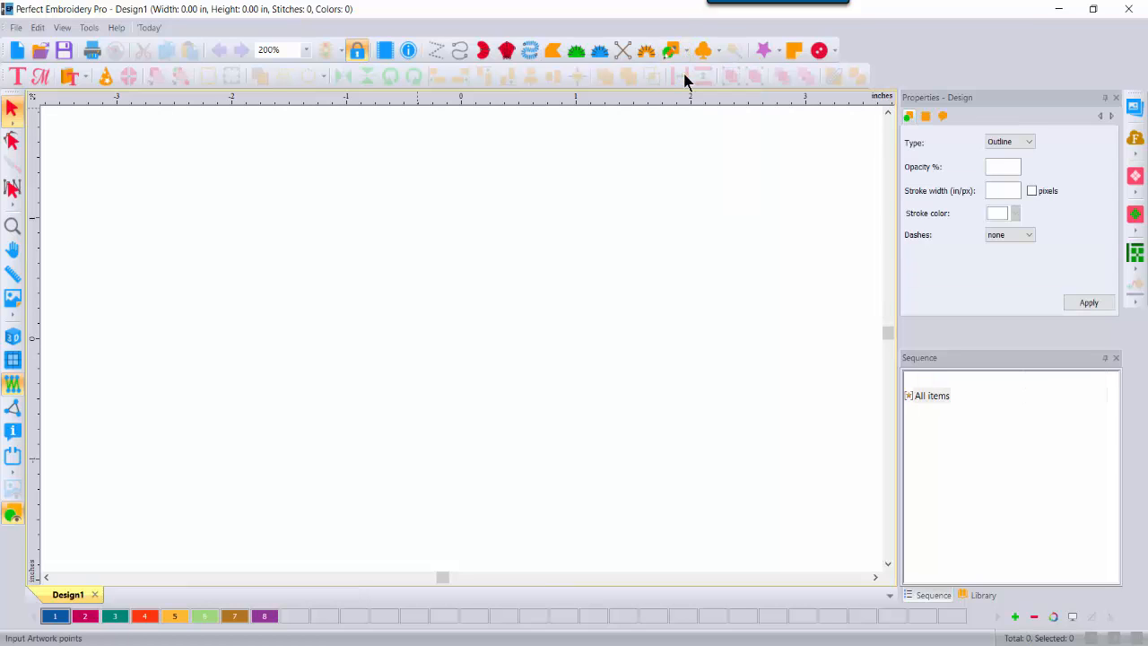
{"action": "left_click", "coordinate": [212, 279]}
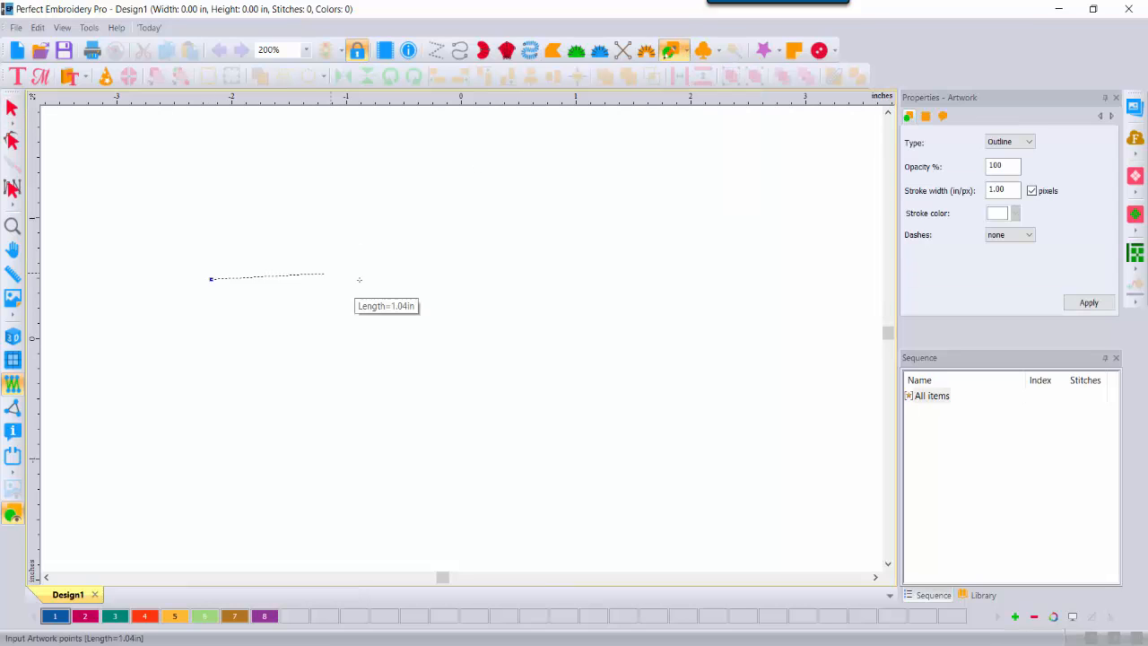
{"action": "left_click", "coordinate": [429, 286]}
{"action": "double_click", "coordinate": [635, 222]}
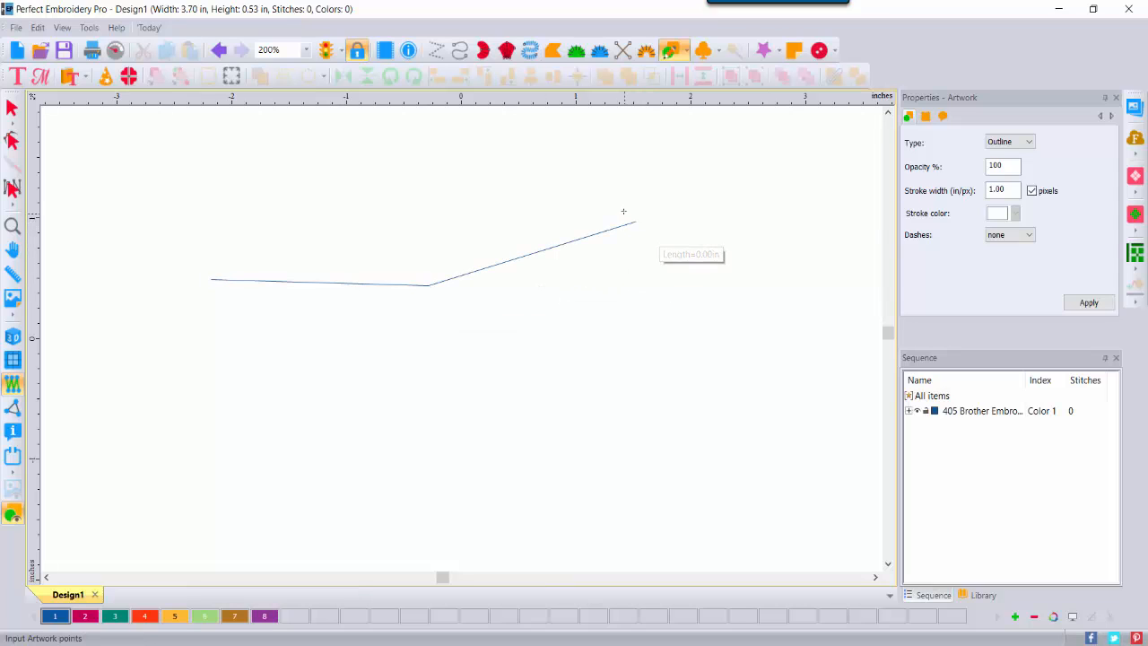
Step: Draw an artwork rectangle below the bent line and deselect it
{"action": "left_click", "coordinate": [688, 50]}
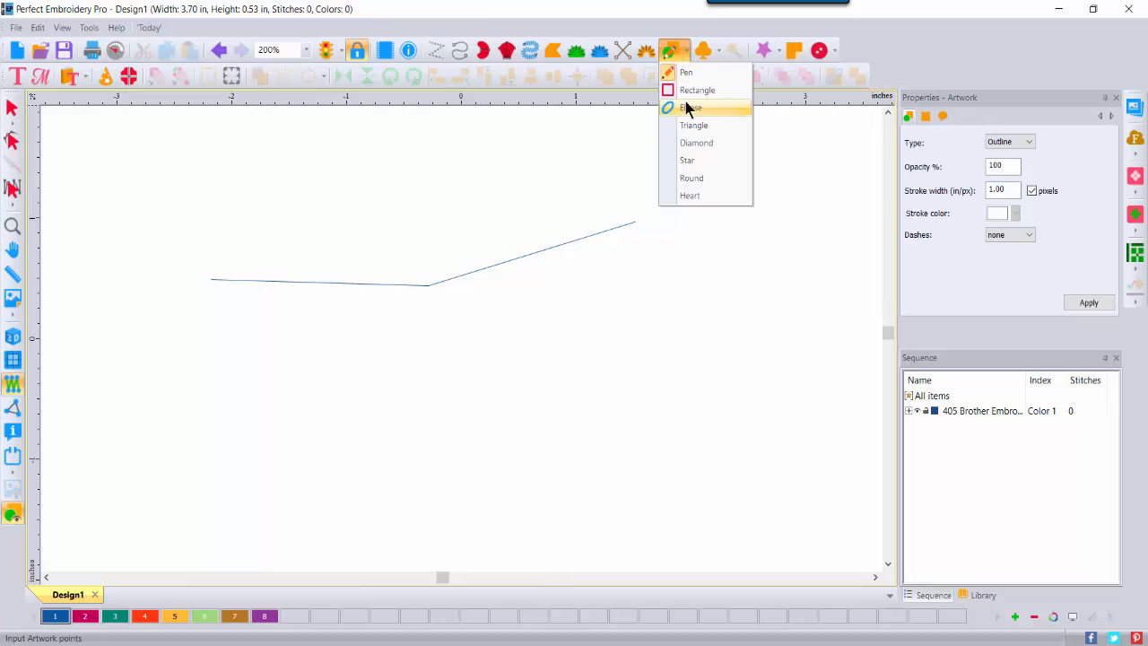
{"action": "left_click", "coordinate": [696, 90]}
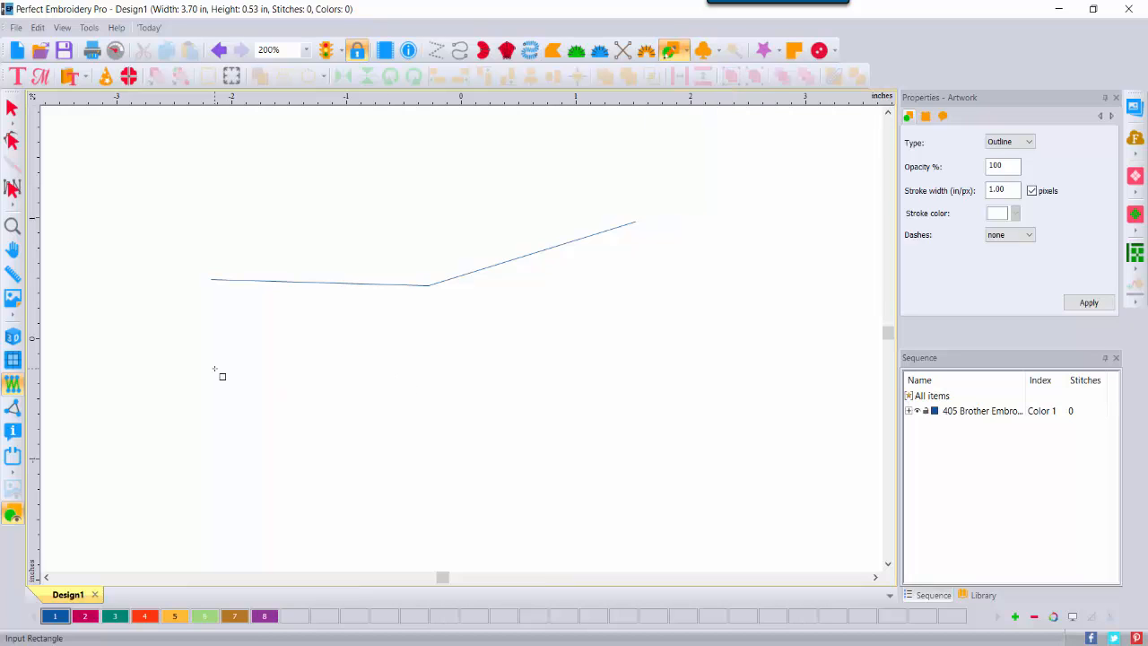
{"action": "left_click_drag", "start_coordinate": [215, 369], "coordinate": [554, 479]}
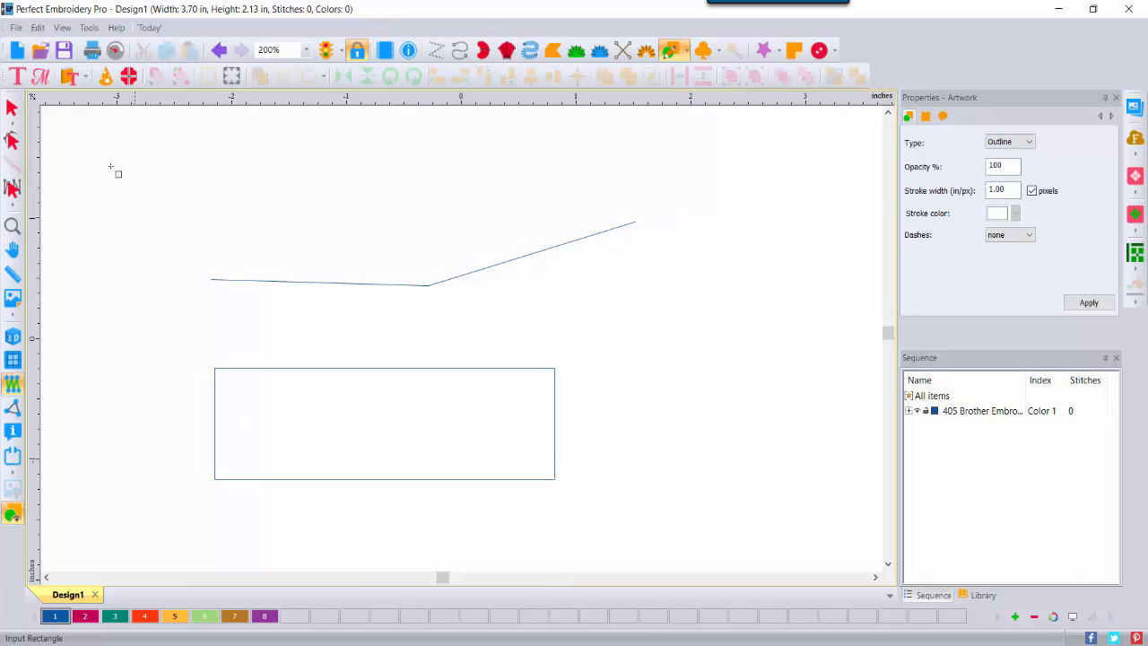
{"action": "left_click", "coordinate": [12, 112]}
{"action": "left_click", "coordinate": [936, 399]}
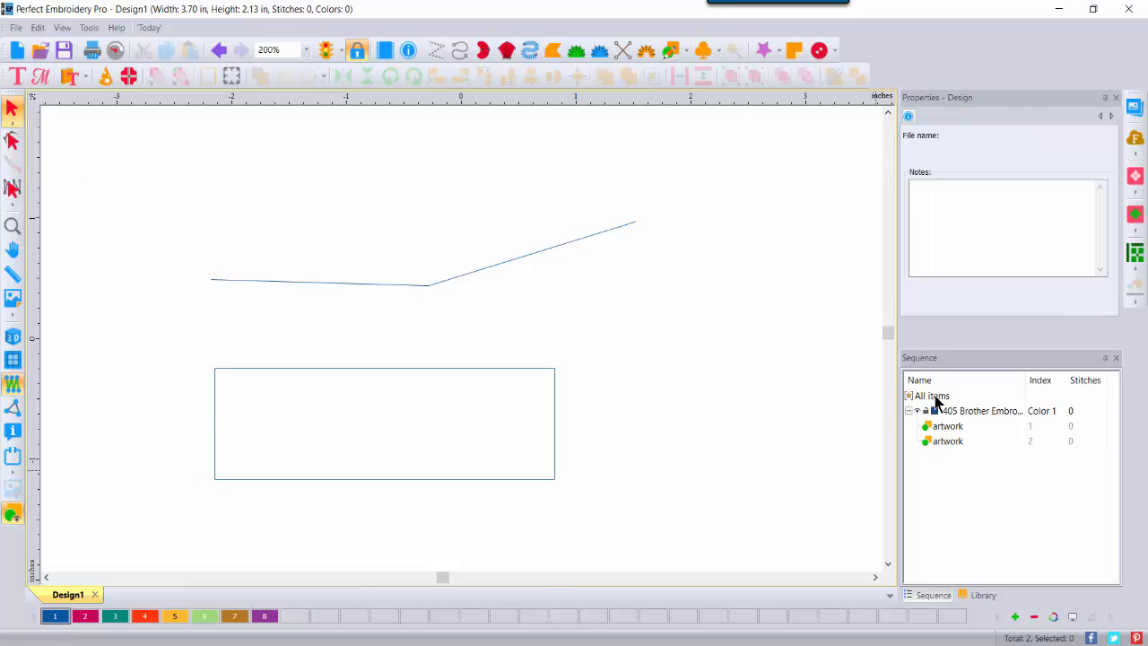
Step: Convert both artwork shapes to run stitches
{"action": "left_click", "coordinate": [935, 399]}
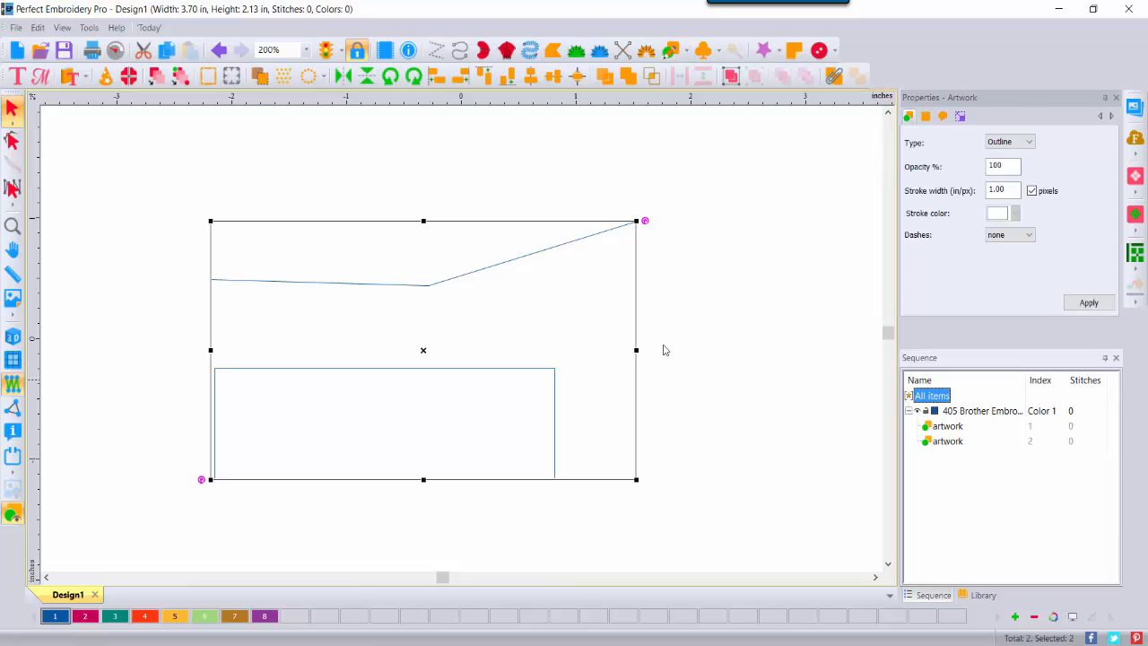
{"action": "right_click", "coordinate": [463, 280]}
{"action": "mouse_move", "coordinate": [510, 400]}
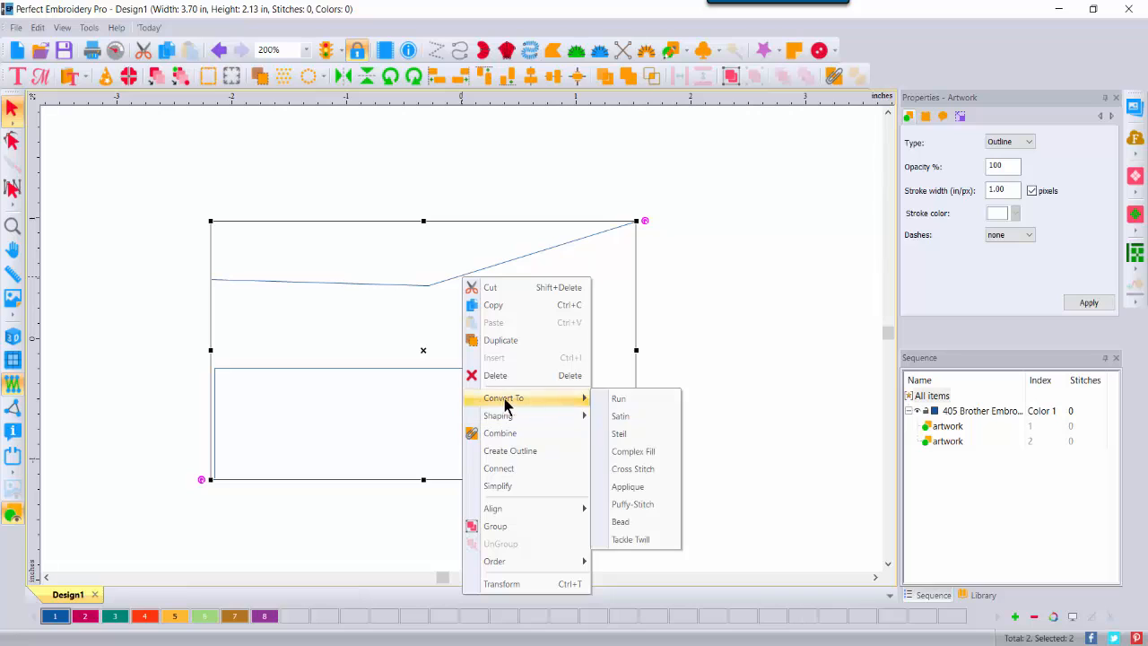
{"action": "left_click", "coordinate": [618, 400]}
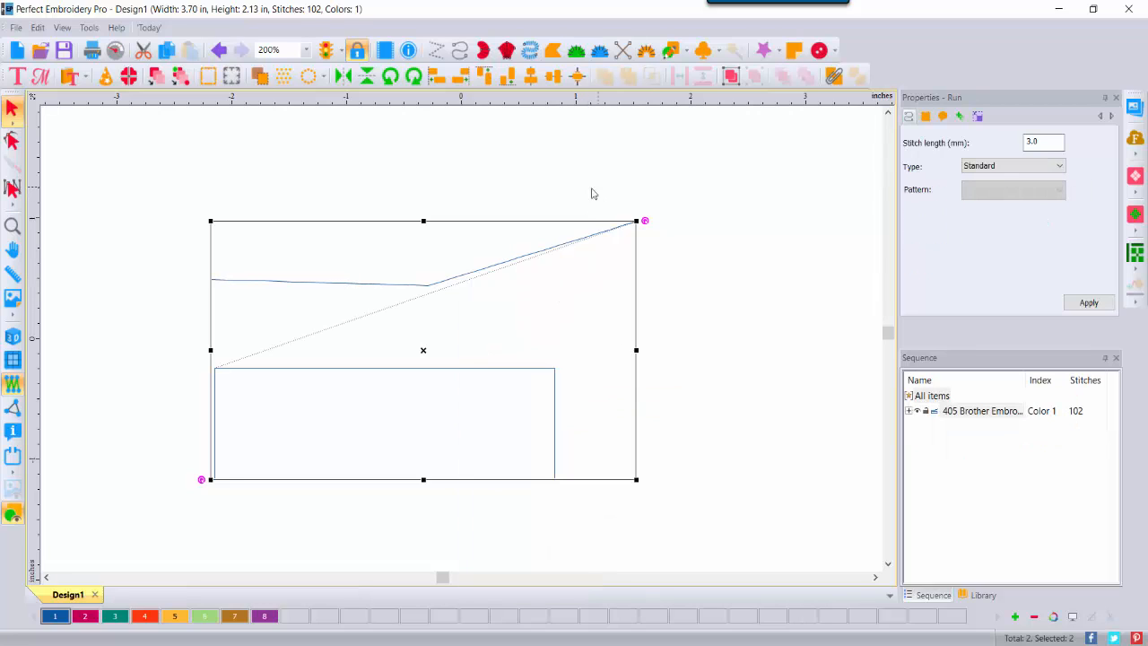
Step: Set the line's and the rectangle's run type to Motif
{"action": "left_click", "coordinate": [715, 225]}
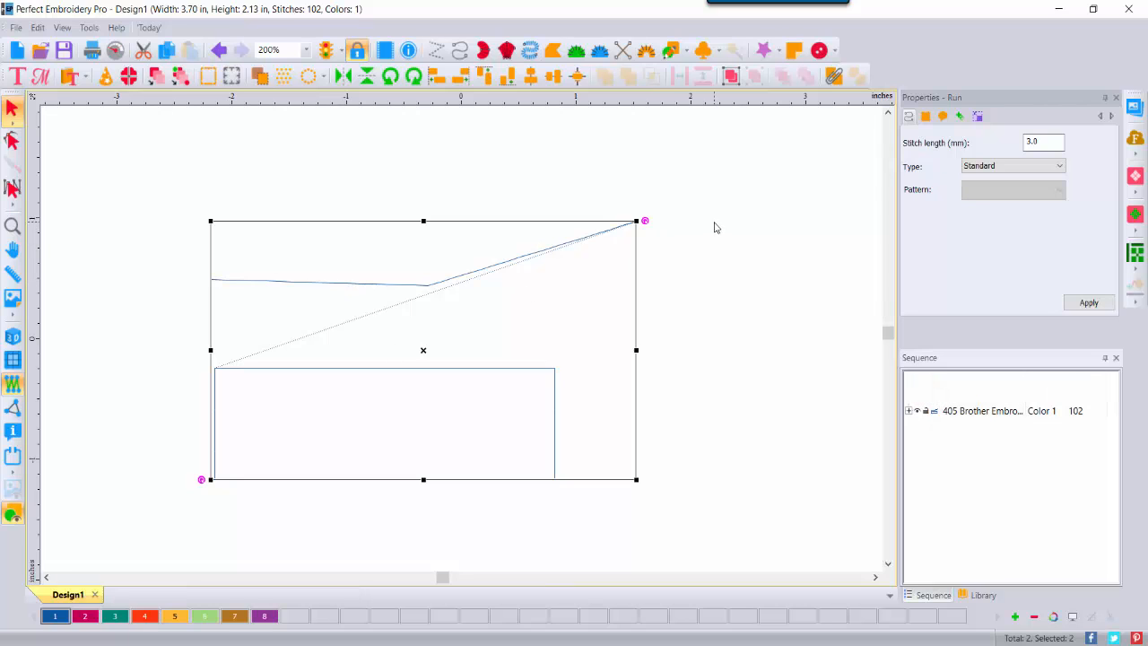
{"action": "left_click", "coordinate": [598, 239]}
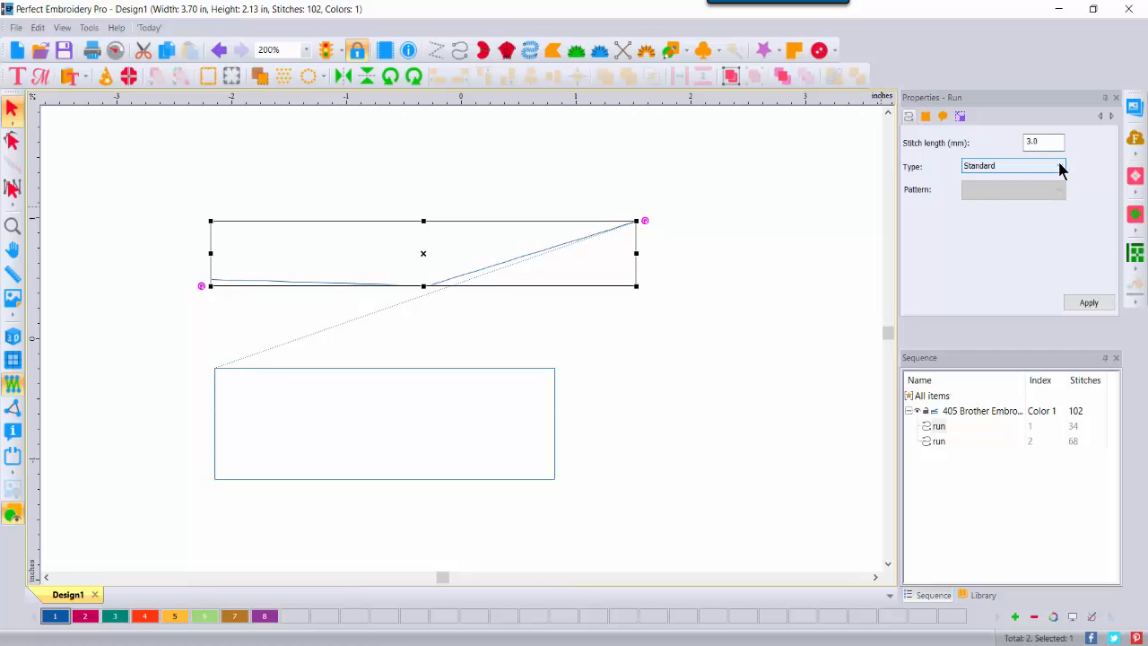
{"action": "left_click", "coordinate": [1059, 167]}
{"action": "left_click", "coordinate": [986, 204]}
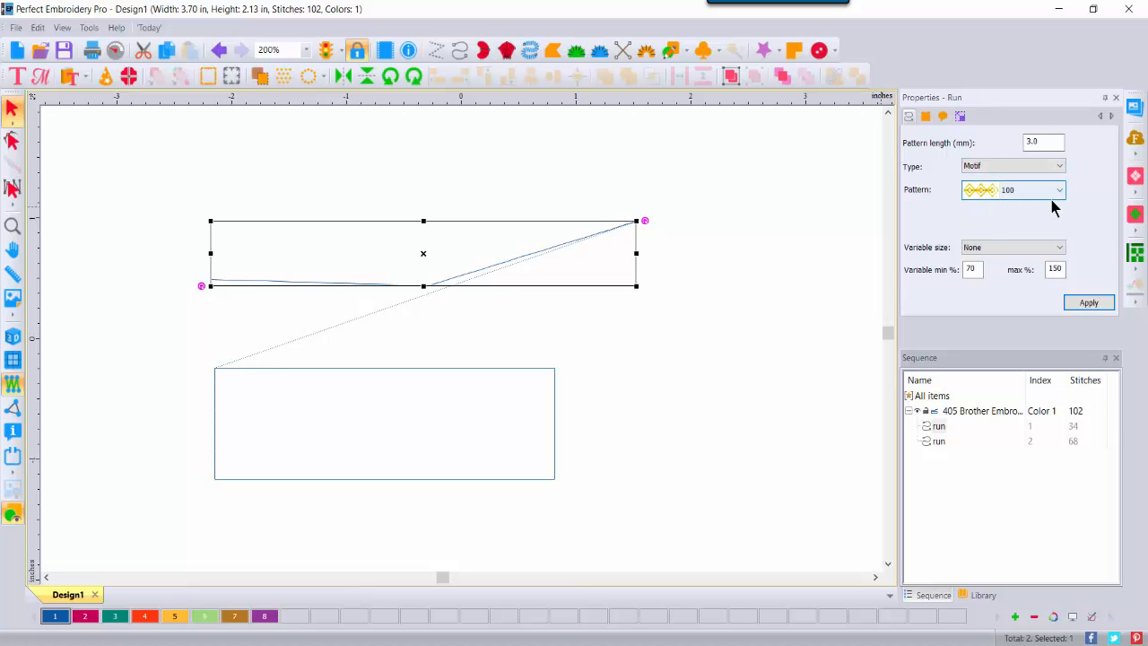
{"action": "left_click", "coordinate": [1096, 303]}
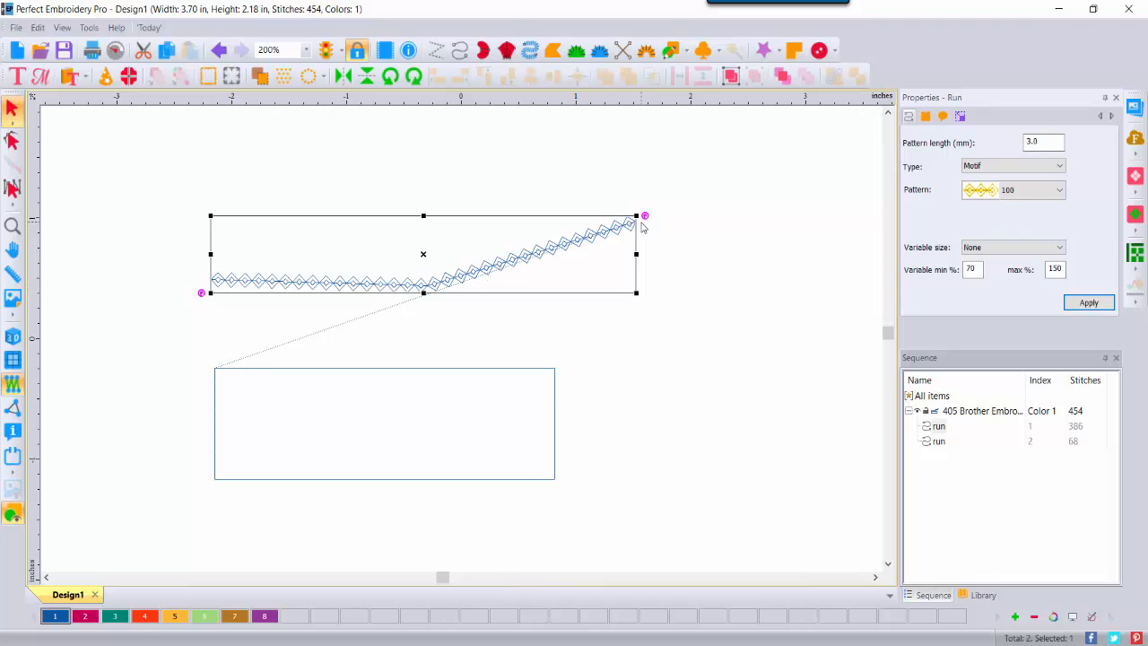
{"action": "left_click", "coordinate": [507, 368]}
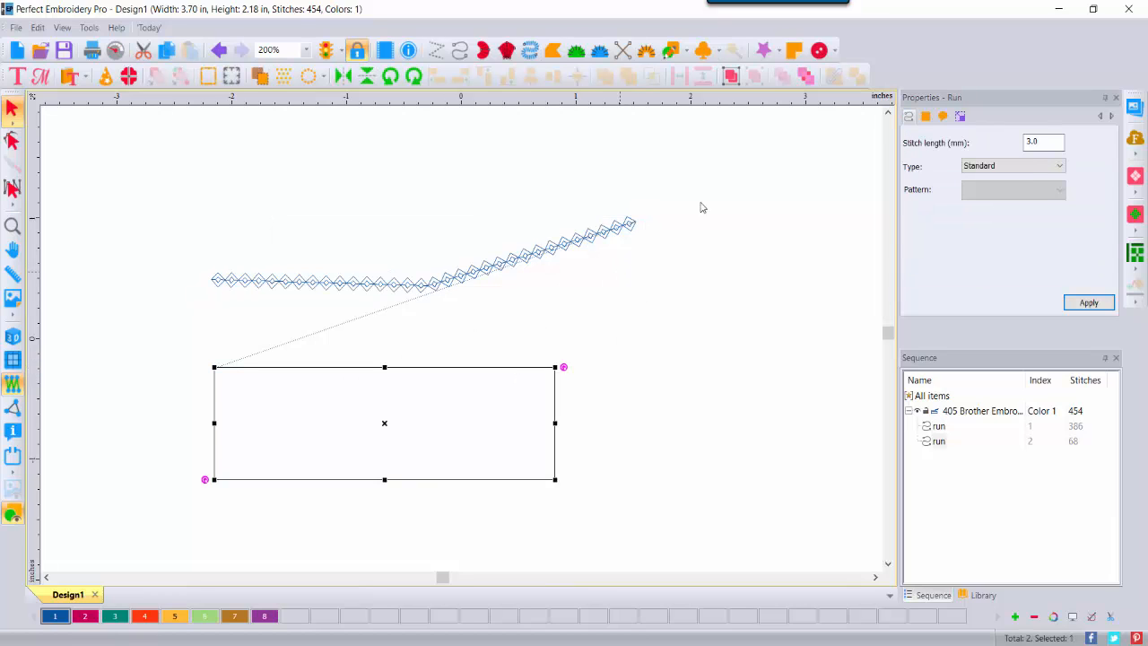
{"action": "left_click", "coordinate": [1027, 166]}
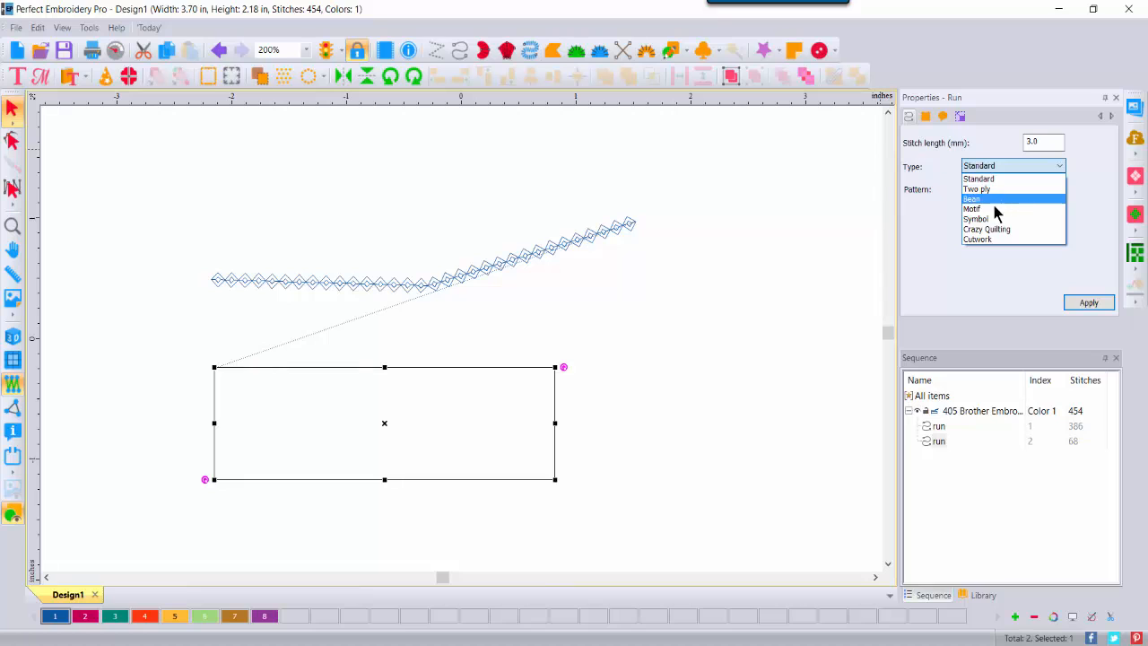
{"action": "left_click", "coordinate": [994, 208]}
{"action": "left_click", "coordinate": [1088, 303]}
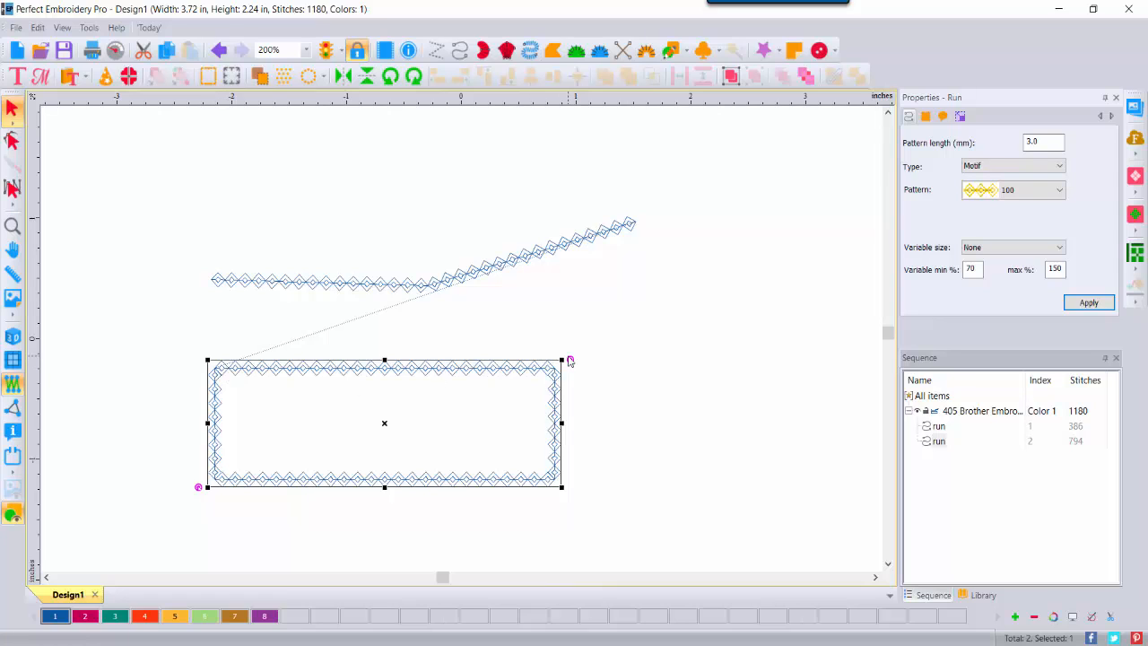
Step: Convert the rectangle to a Complex Fill and show the stitches in realistic 3D view
{"action": "right_click", "coordinate": [489, 371]}
{"action": "mouse_move", "coordinate": [599, 200]}
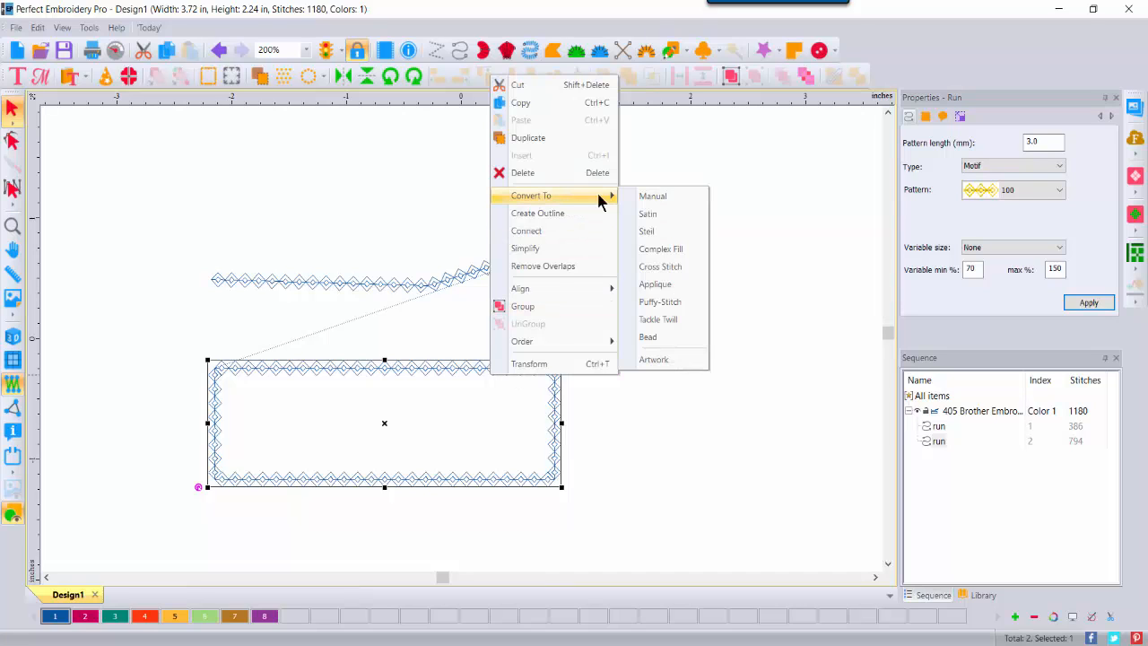
{"action": "left_click", "coordinate": [661, 248]}
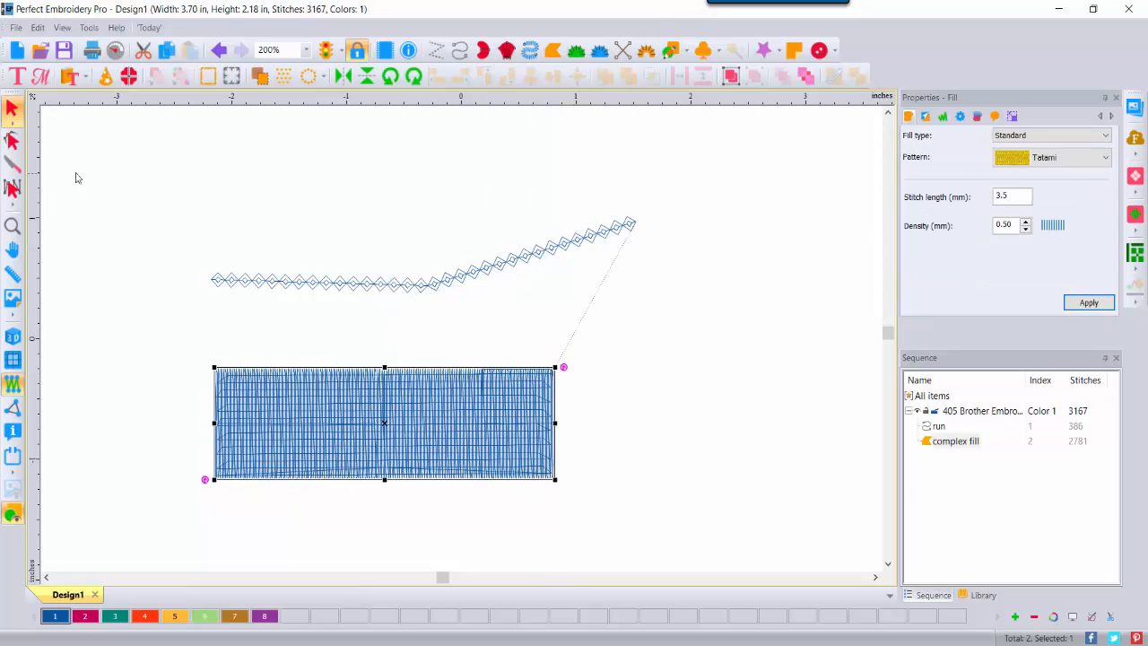
{"action": "left_click", "coordinate": [13, 337]}
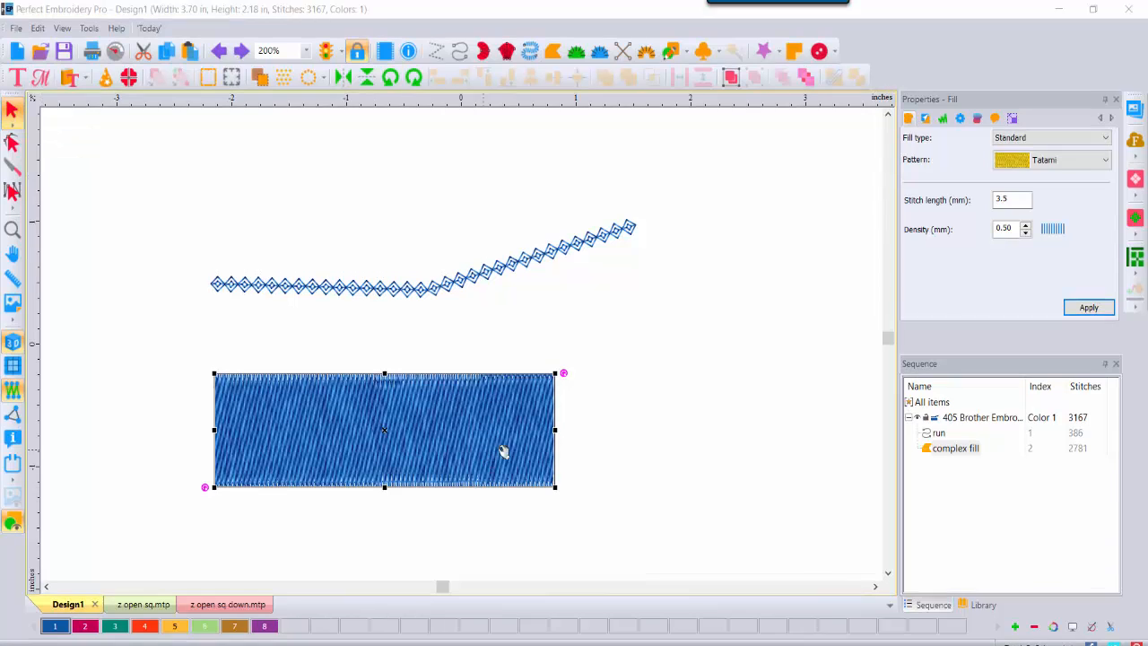
Step: Give the rectangle a diamond Motif fill in fuchsia thread
{"action": "left_click", "coordinate": [1106, 138]}
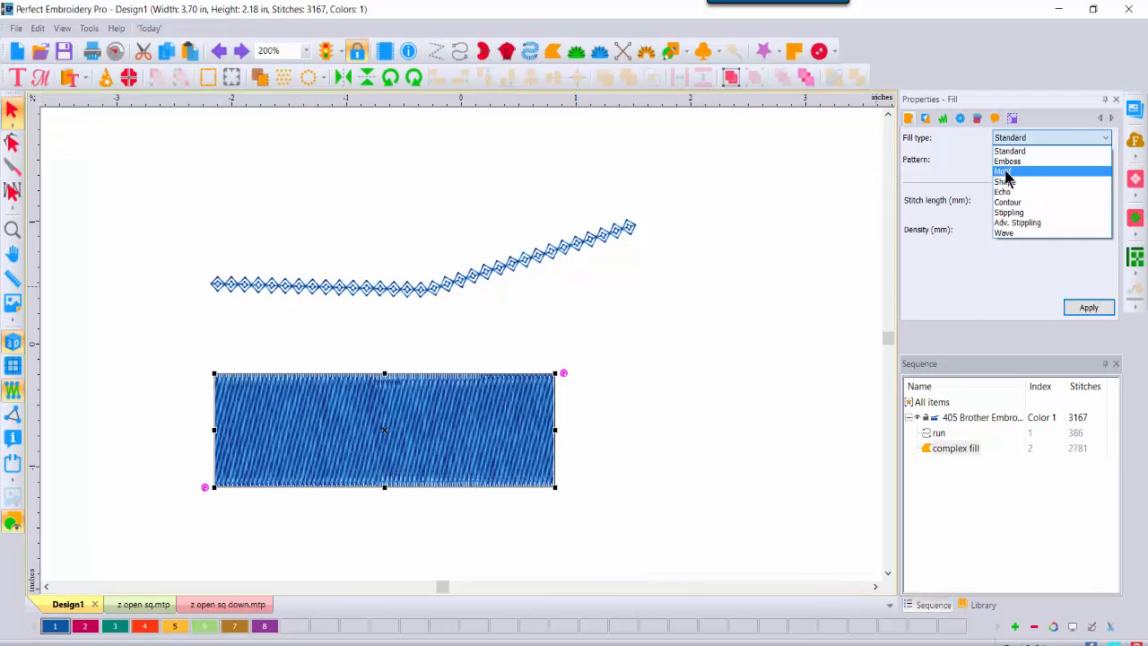
{"action": "left_click", "coordinate": [1005, 172]}
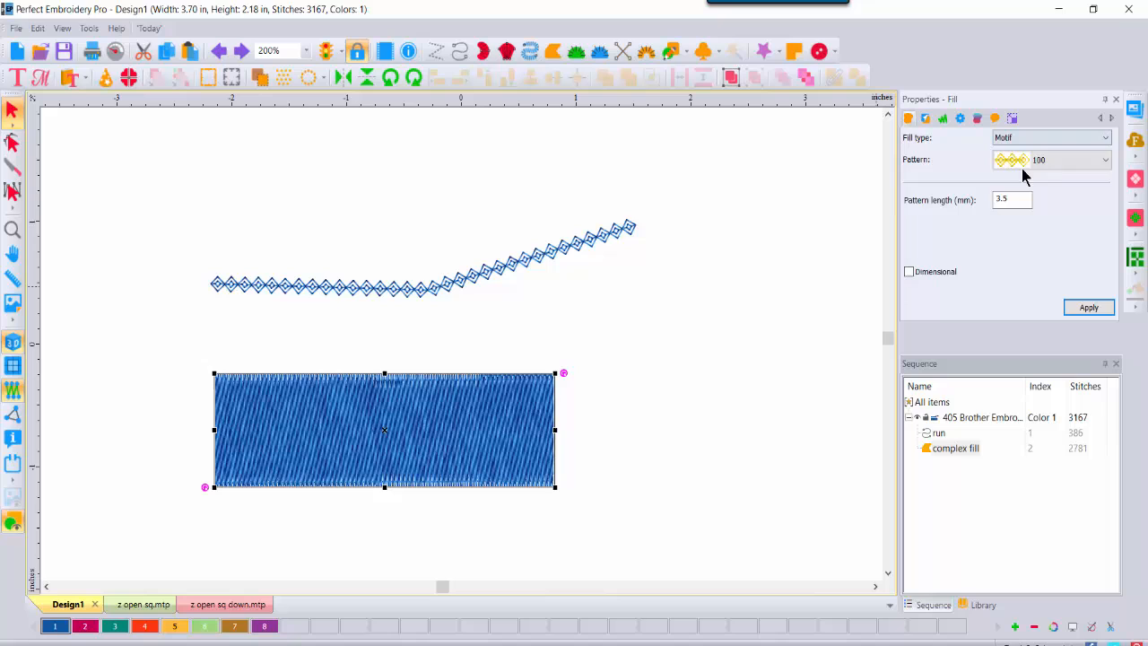
{"action": "left_click", "coordinate": [1087, 307]}
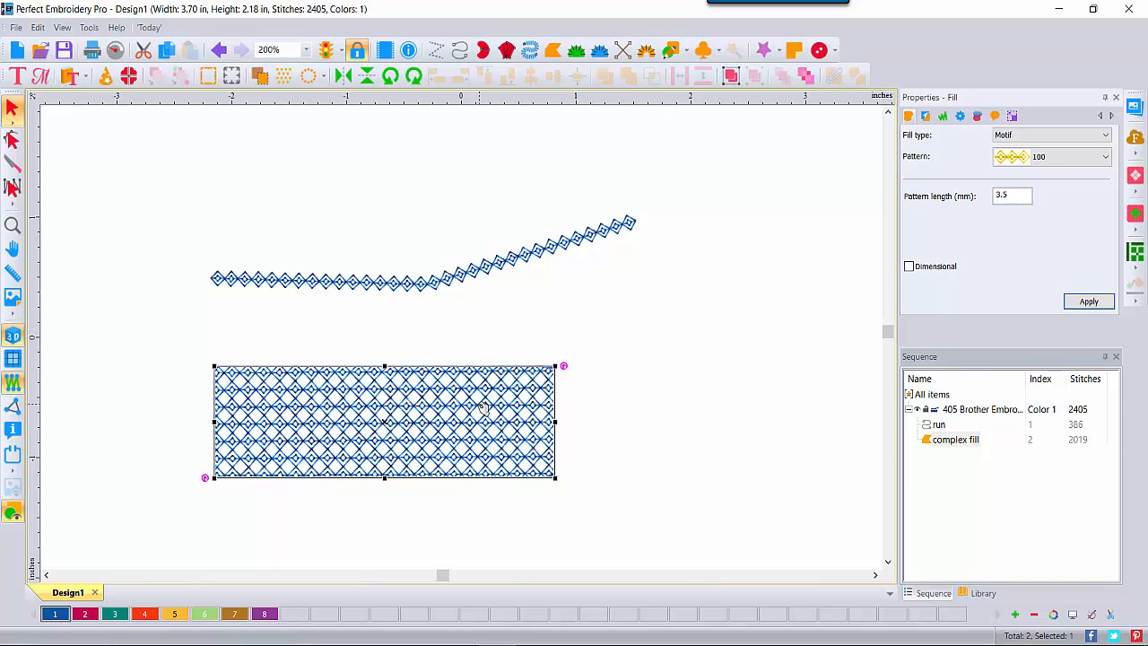
{"action": "left_click", "coordinate": [85, 615]}
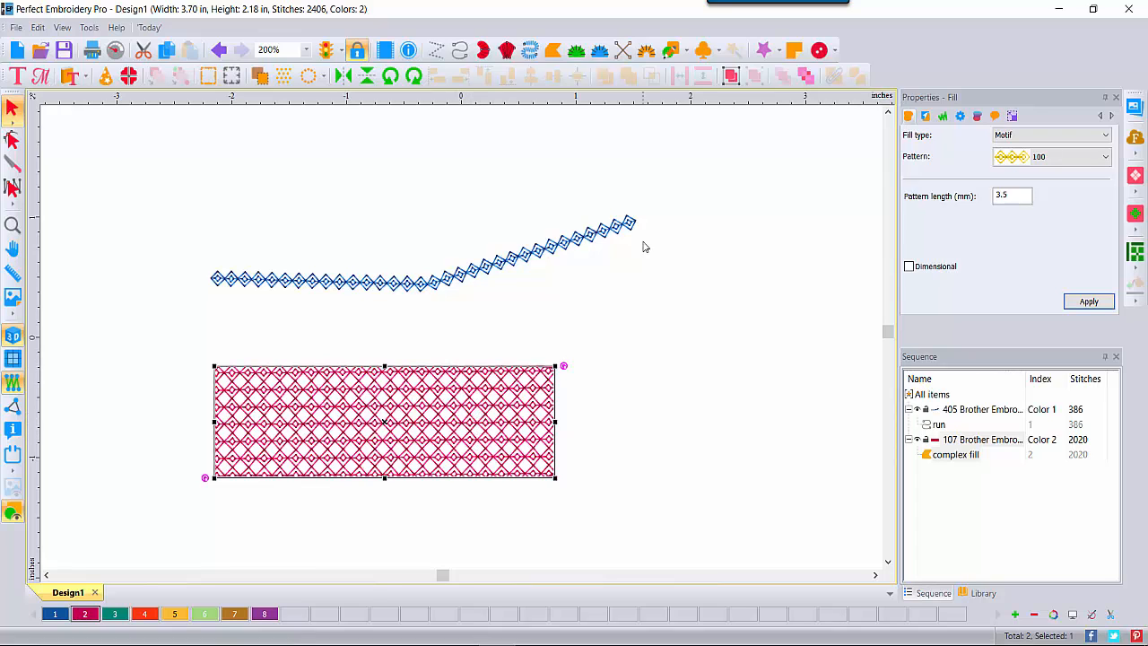
{"action": "left_click", "coordinate": [602, 231]}
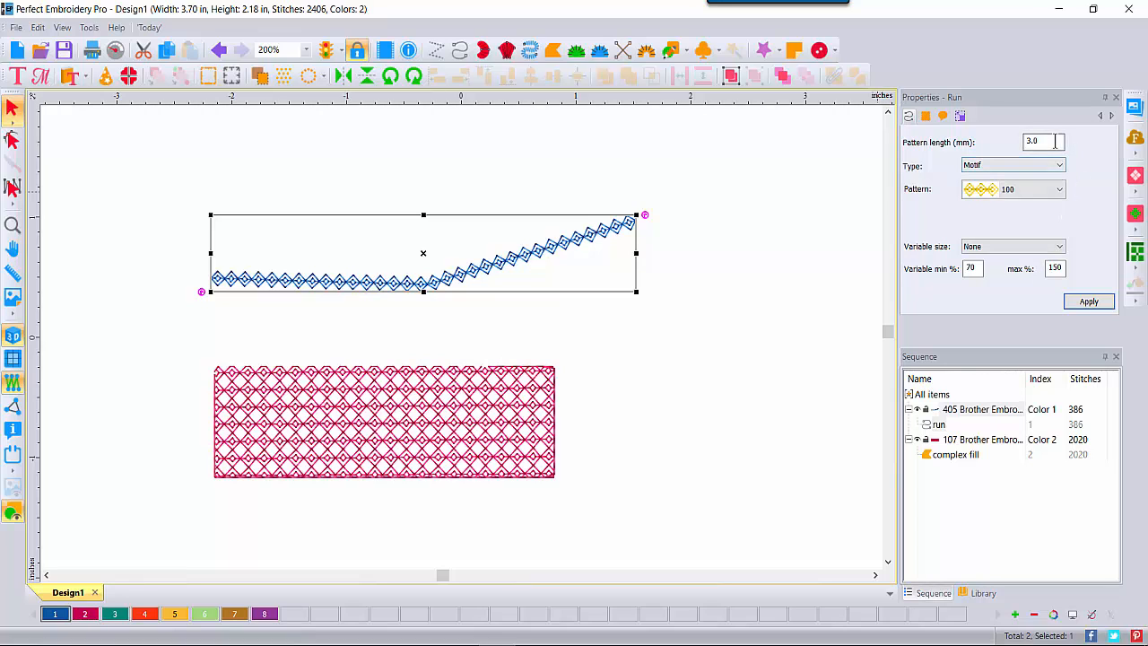
Step: Give the run line a 6.0 mm motif pattern length with Linear increasing size variation
{"action": "left_click_drag", "start_coordinate": [1055, 141], "coordinate": [995, 141]}
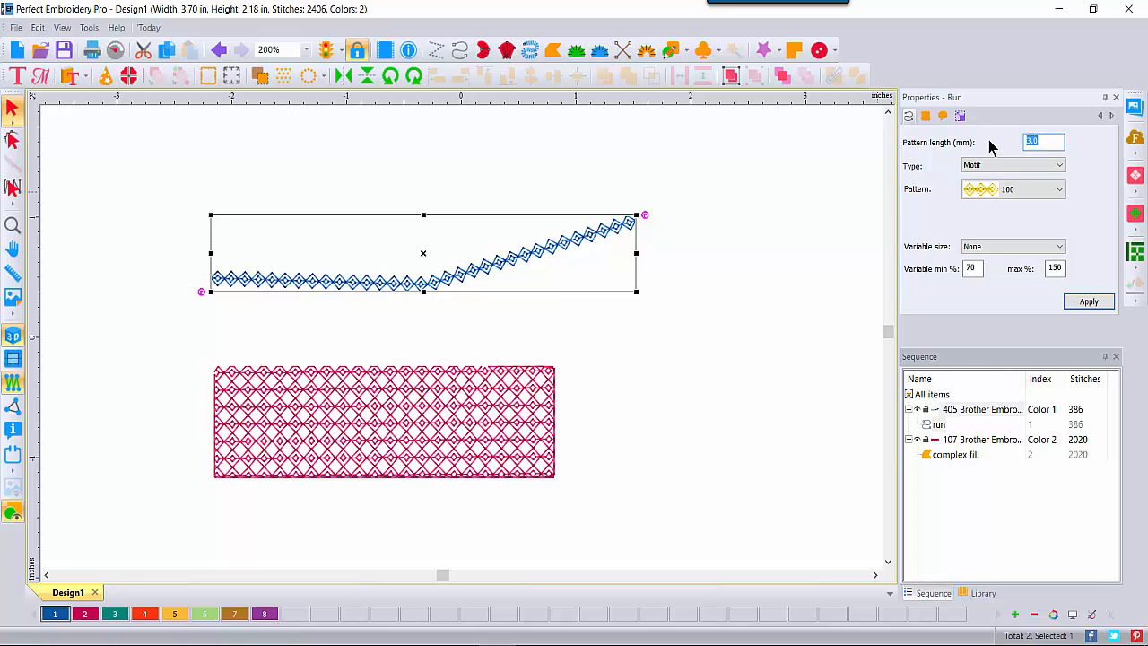
{"action": "type", "text": "6"}
{"action": "left_click", "coordinate": [1105, 300]}
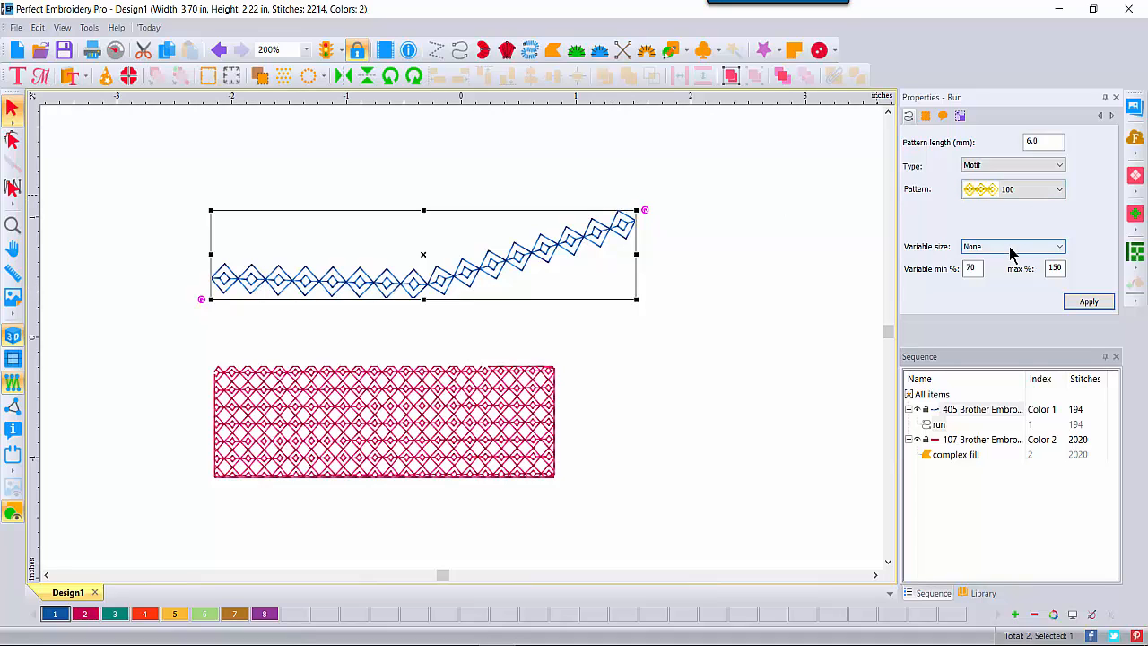
{"action": "left_click", "coordinate": [1059, 249]}
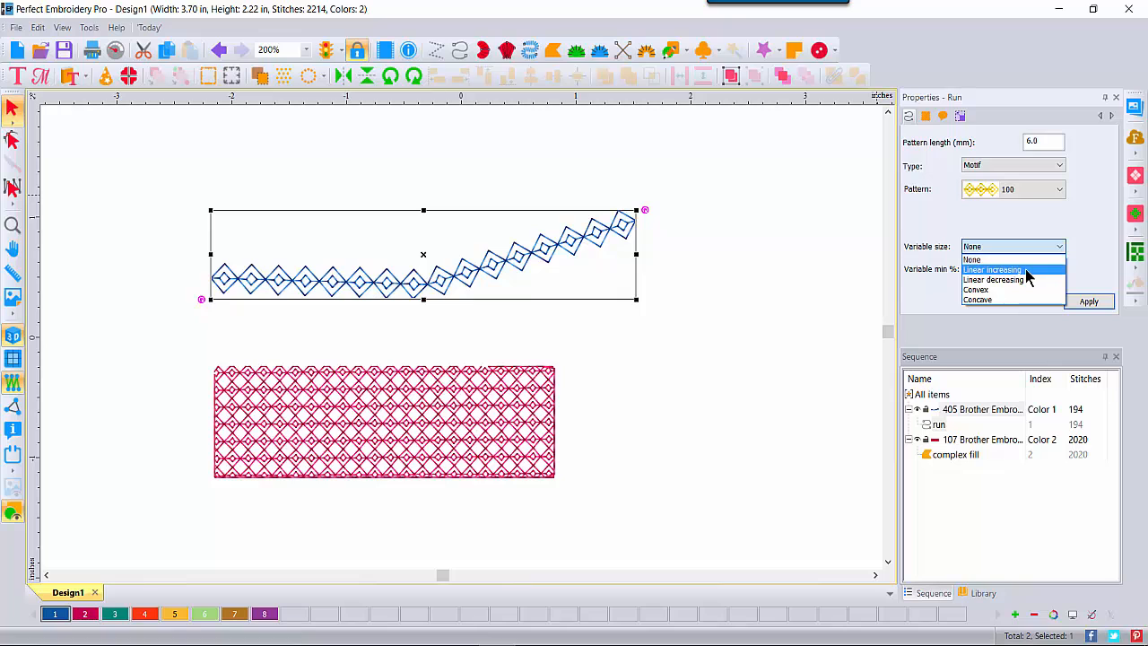
{"action": "left_click", "coordinate": [1026, 271]}
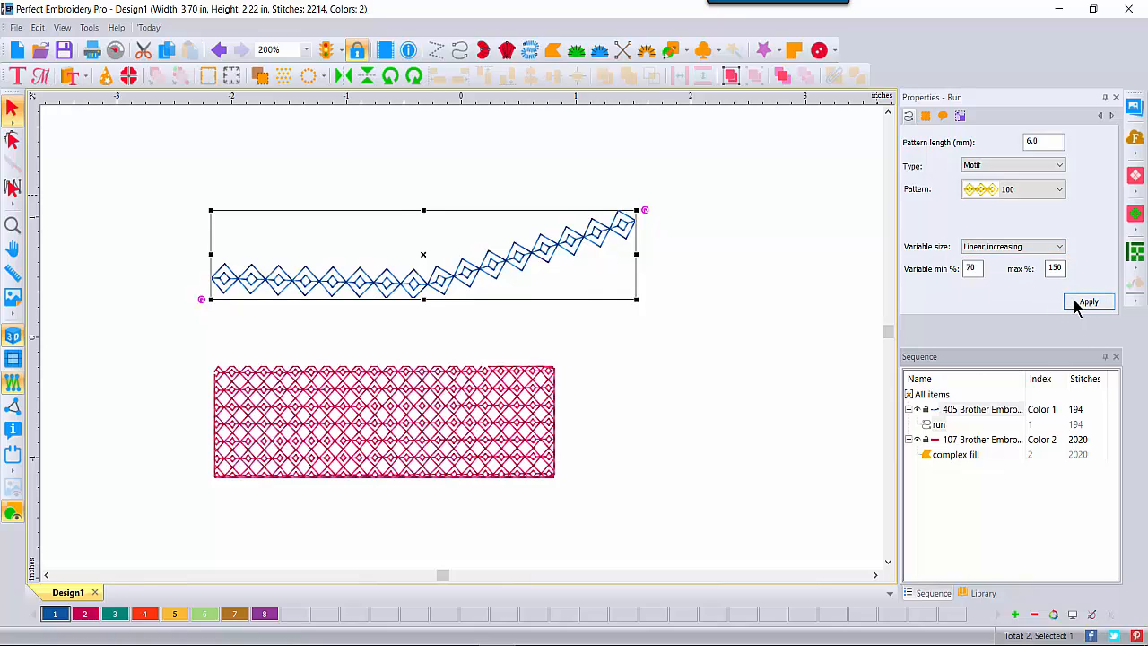
{"action": "left_click", "coordinate": [1081, 302]}
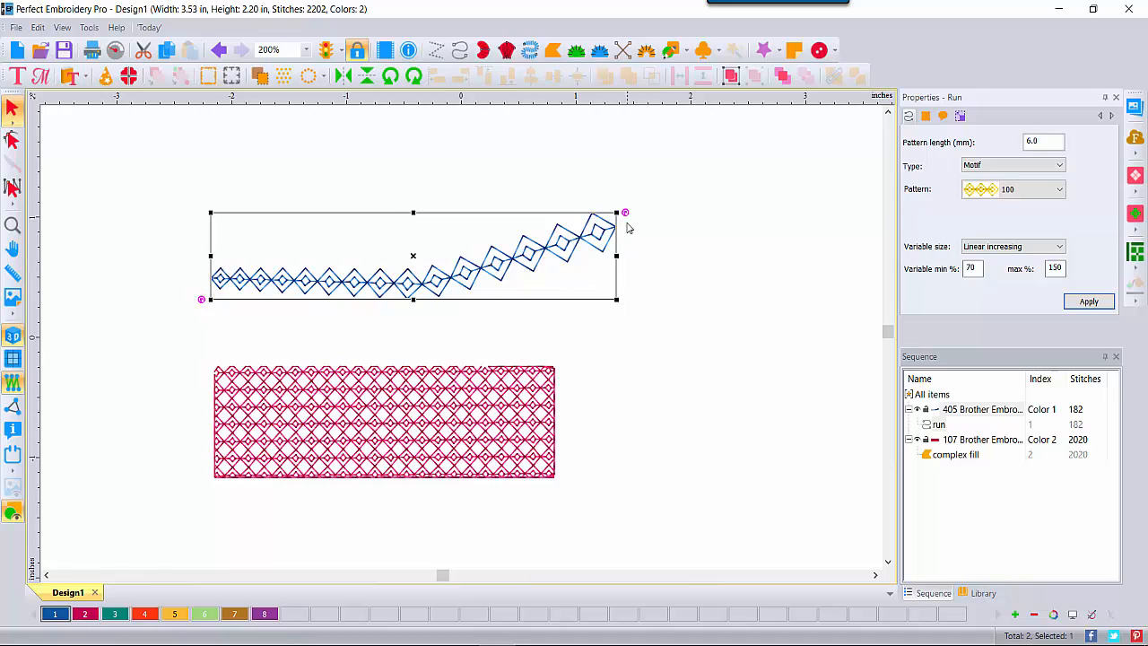
Step: Set the motif size variation range to 25% minimum and 300% maximum
{"action": "double_click", "coordinate": [979, 269]}
{"action": "type", "text": "25"}
{"action": "double_click", "coordinate": [1056, 268]}
{"action": "left_click", "coordinate": [1075, 305]}
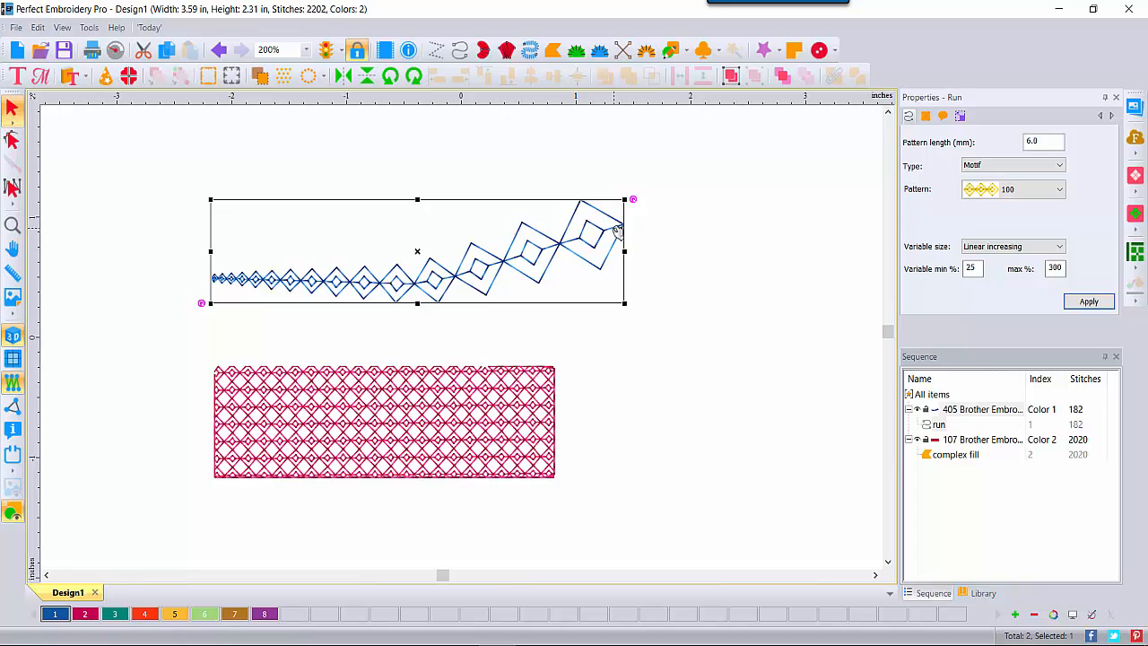
Step: Try Linear decreasing, Convex and Concave size variation on the run line
{"action": "left_click", "coordinate": [1060, 251]}
{"action": "left_click", "coordinate": [1025, 282]}
{"action": "left_click", "coordinate": [1084, 303]}
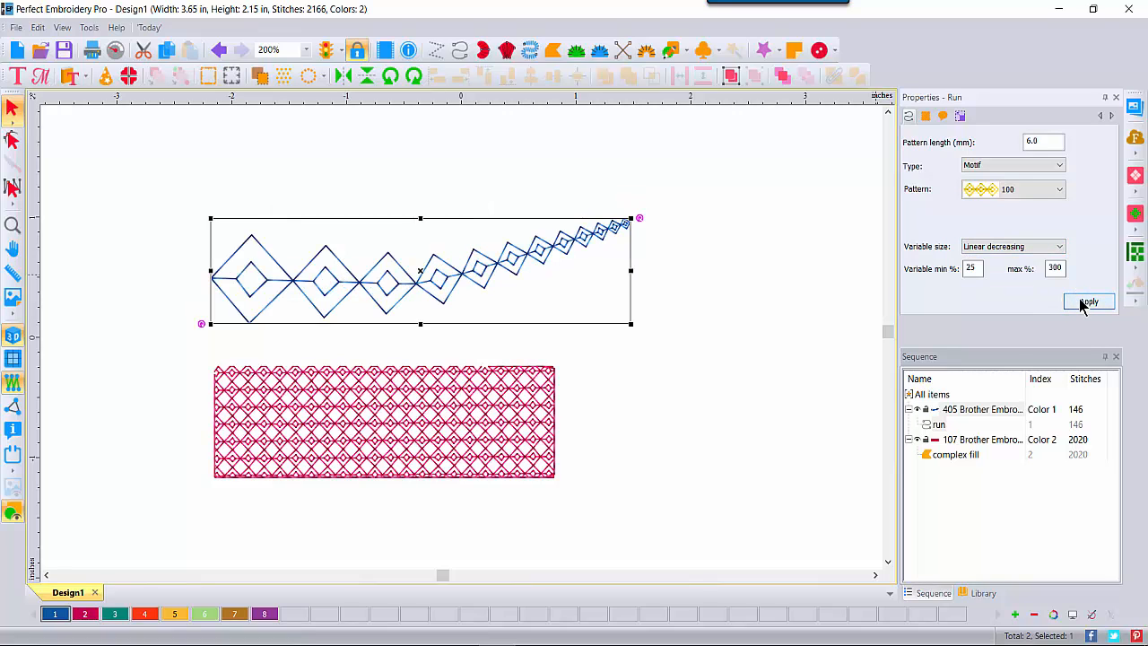
{"action": "left_click", "coordinate": [1060, 248]}
{"action": "left_click", "coordinate": [987, 289]}
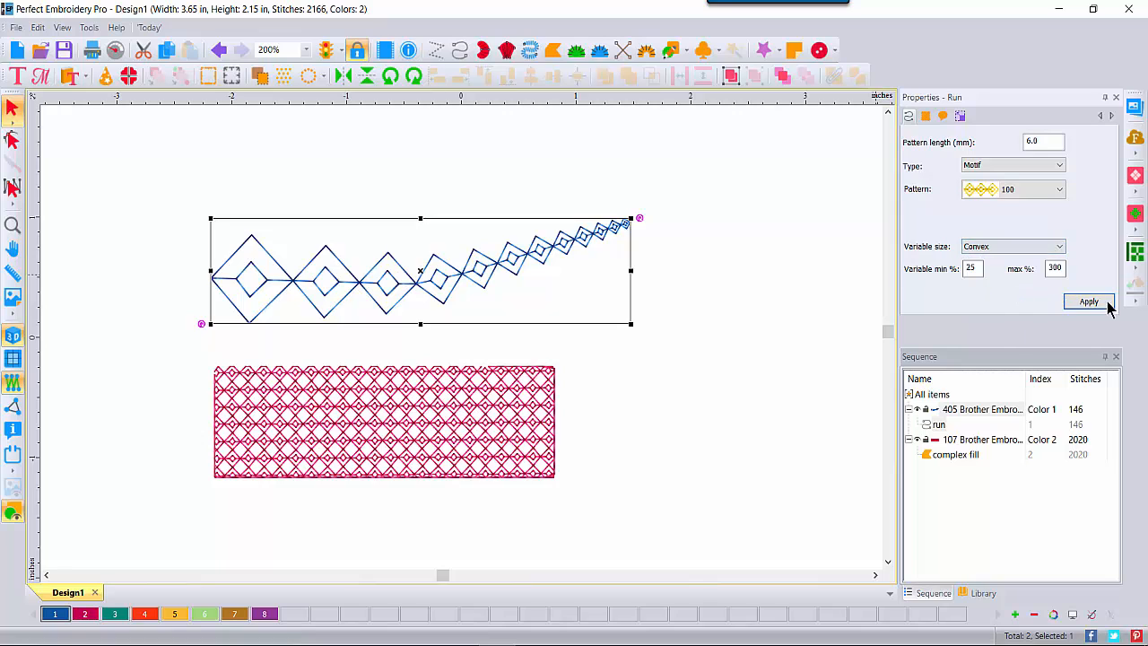
{"action": "left_click", "coordinate": [1089, 302]}
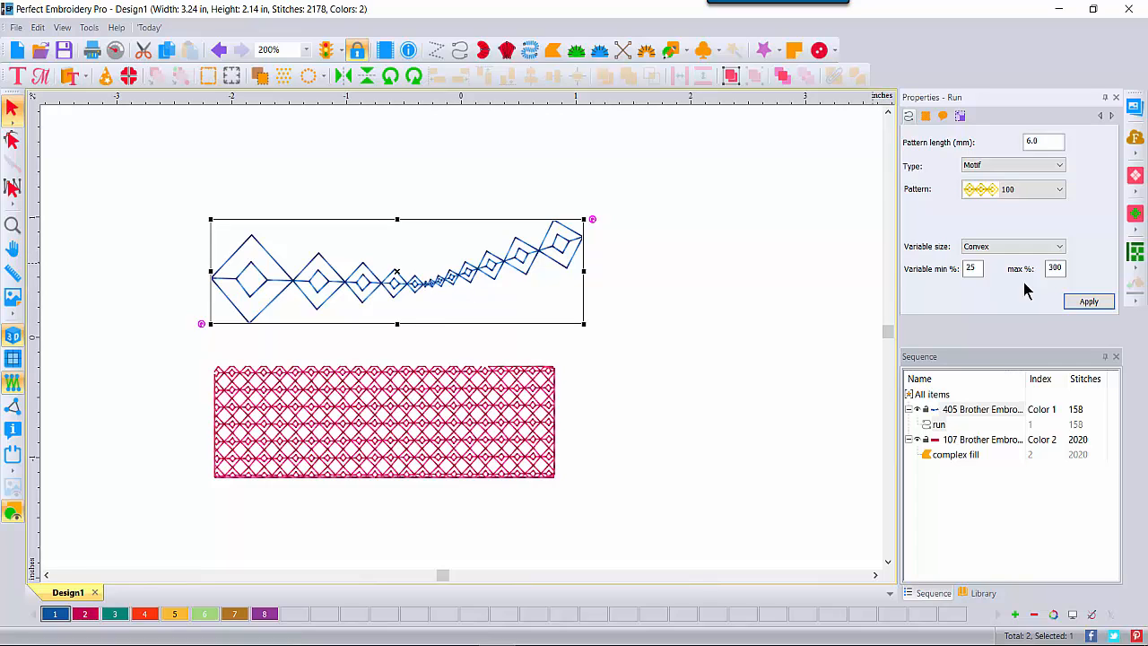
{"action": "left_click", "coordinate": [1059, 247]}
{"action": "left_click", "coordinate": [982, 298]}
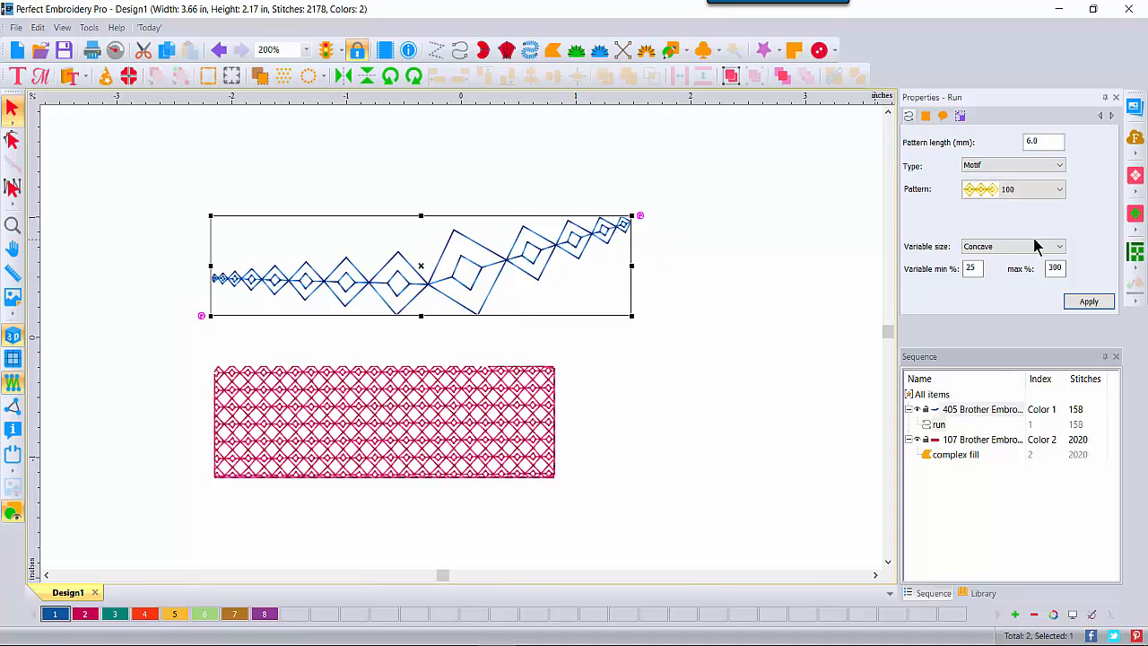
Step: Set the run line's size variation back to None for uniform diamonds
{"action": "left_click", "coordinate": [983, 247]}
{"action": "left_click", "coordinate": [982, 261]}
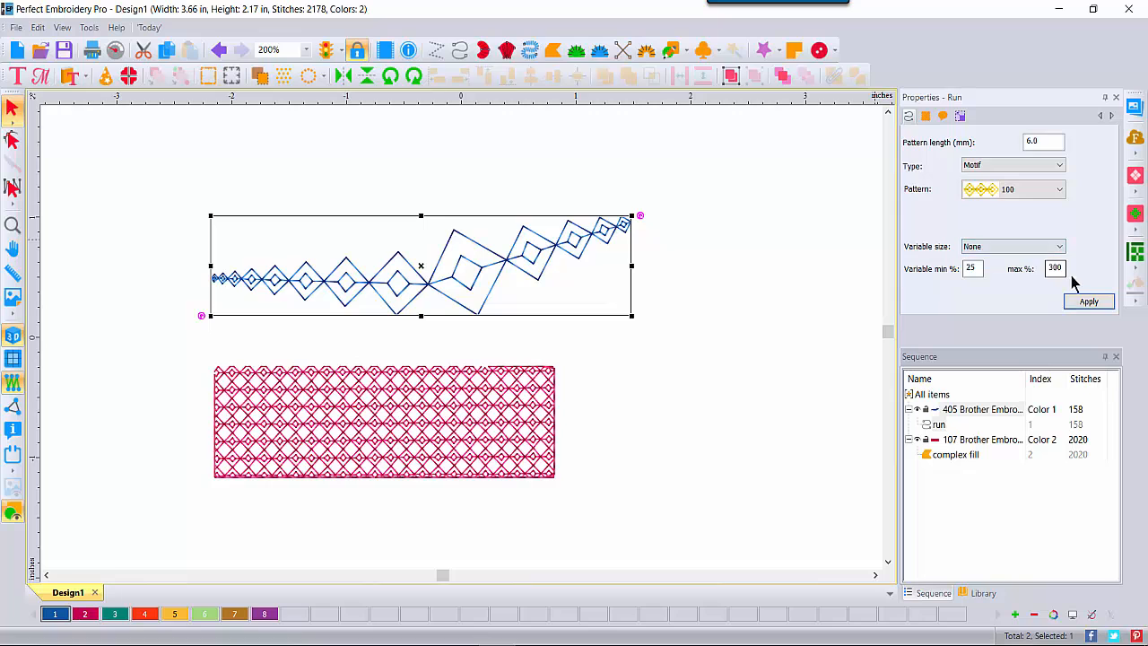
{"action": "left_click", "coordinate": [1081, 301]}
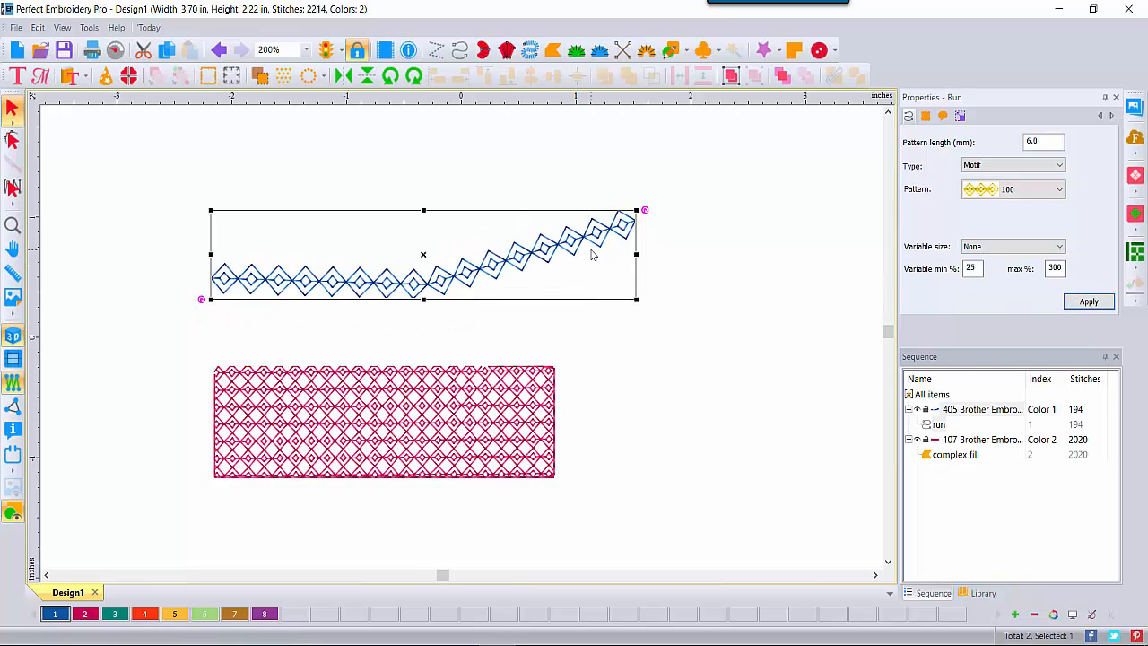
{"action": "left_click", "coordinate": [355, 418]}
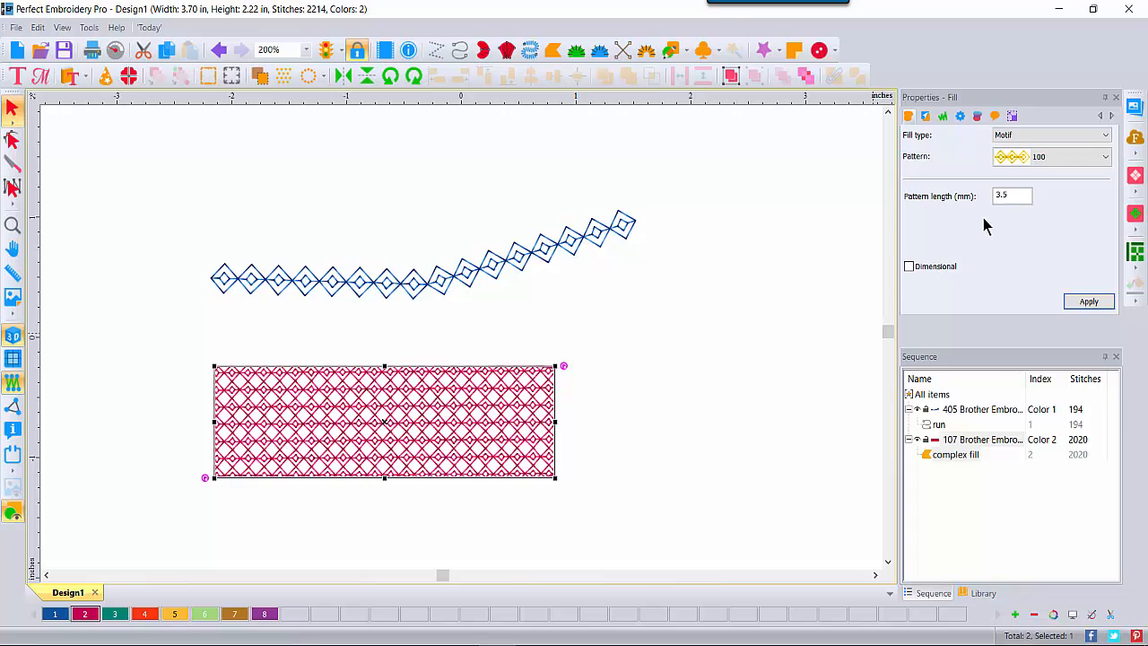
Step: Make the rectangle's motif fill Dimensional and finish with a 3.0 mm pattern length
{"action": "double_click", "coordinate": [998, 194]}
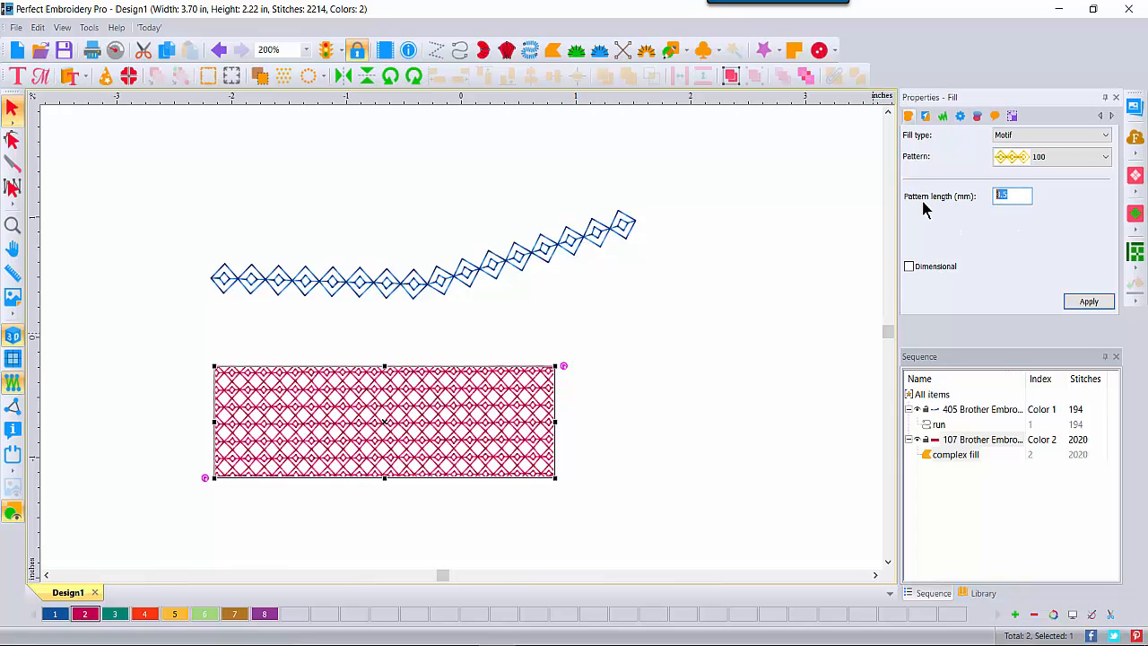
{"action": "type", "text": "6"}
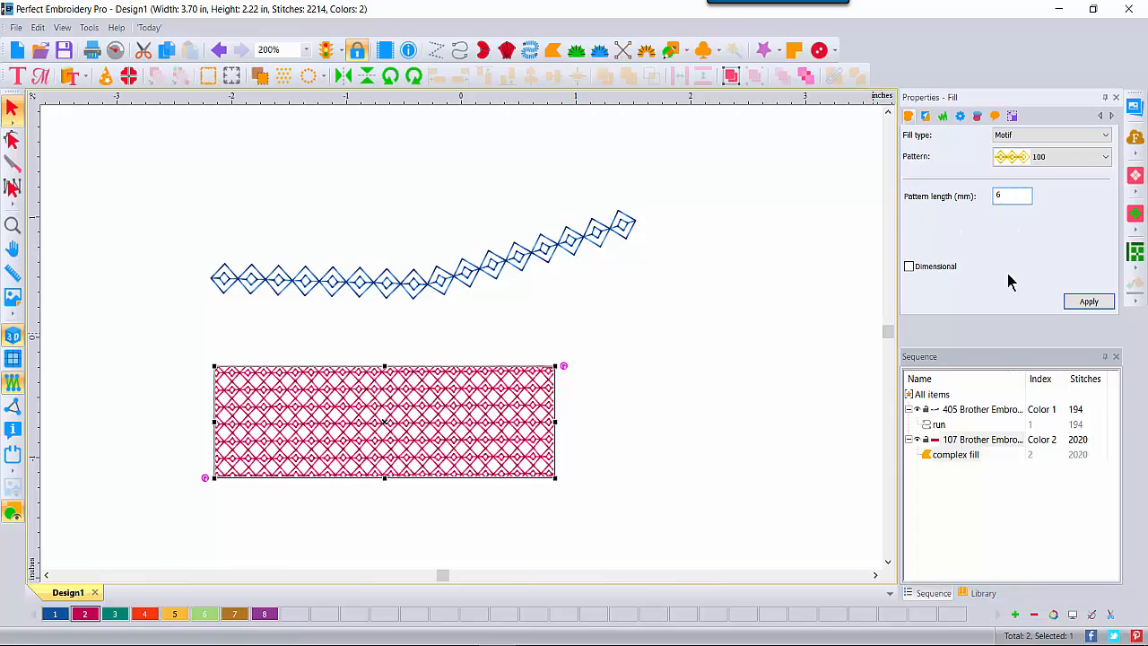
{"action": "left_click", "coordinate": [1085, 302]}
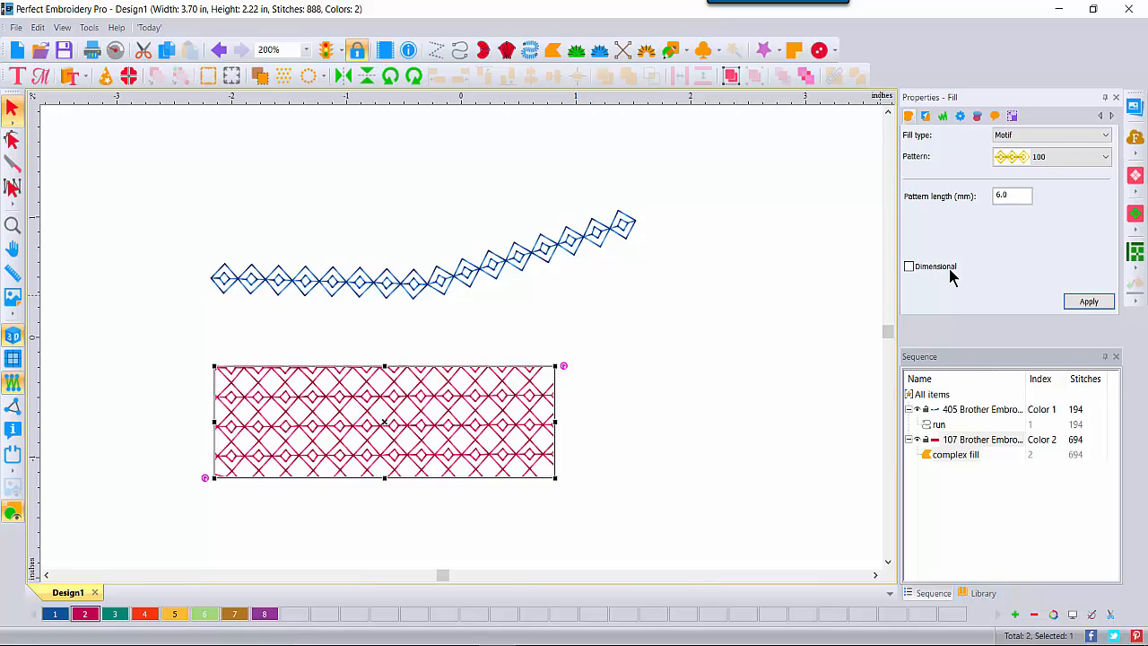
{"action": "left_click", "coordinate": [909, 267]}
{"action": "left_click", "coordinate": [1084, 301]}
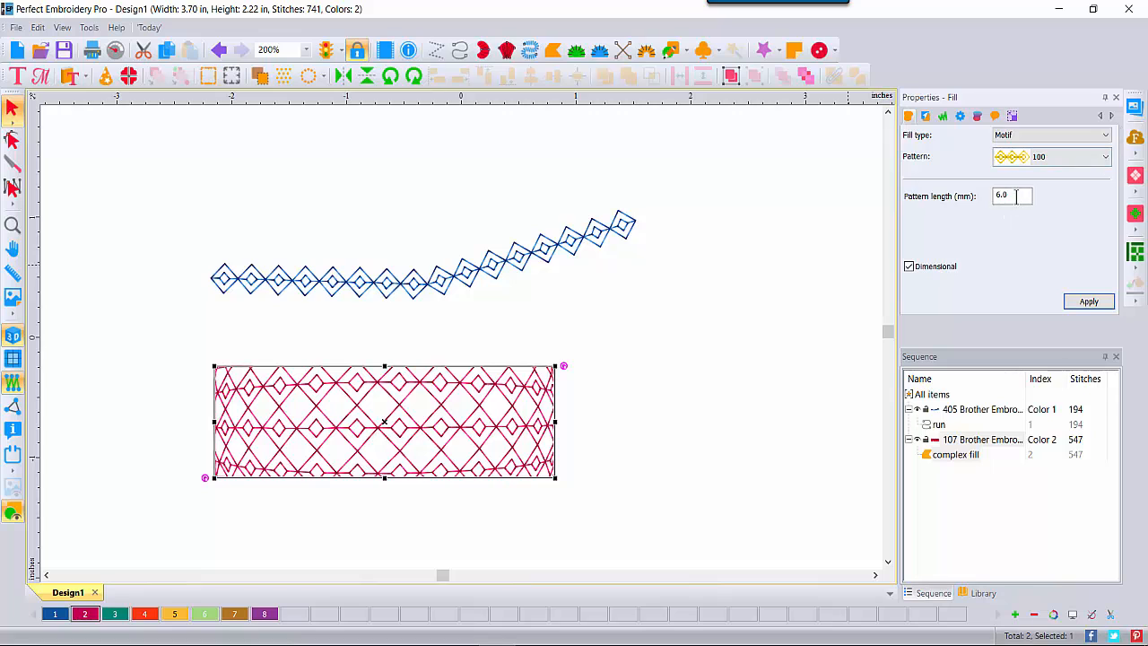
{"action": "left_click_drag", "start_coordinate": [1023, 196], "coordinate": [936, 197]}
{"action": "left_click", "coordinate": [1089, 302]}
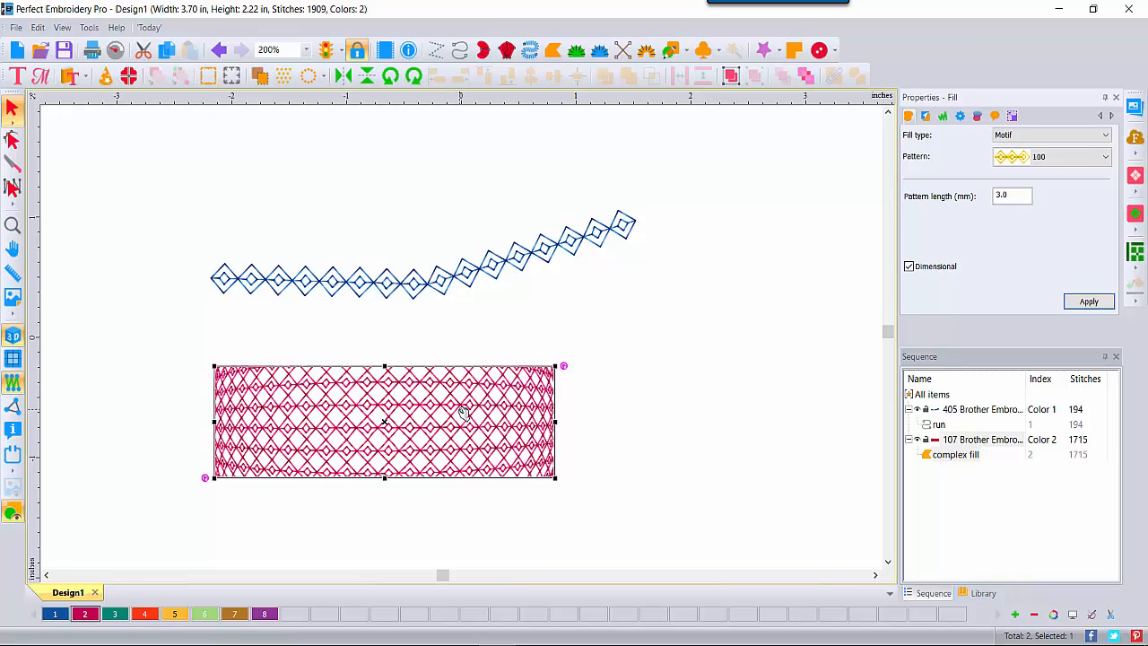
Step: Try motif patterns 103 and 102 on the rectangle's fill
{"action": "left_click", "coordinate": [1106, 159]}
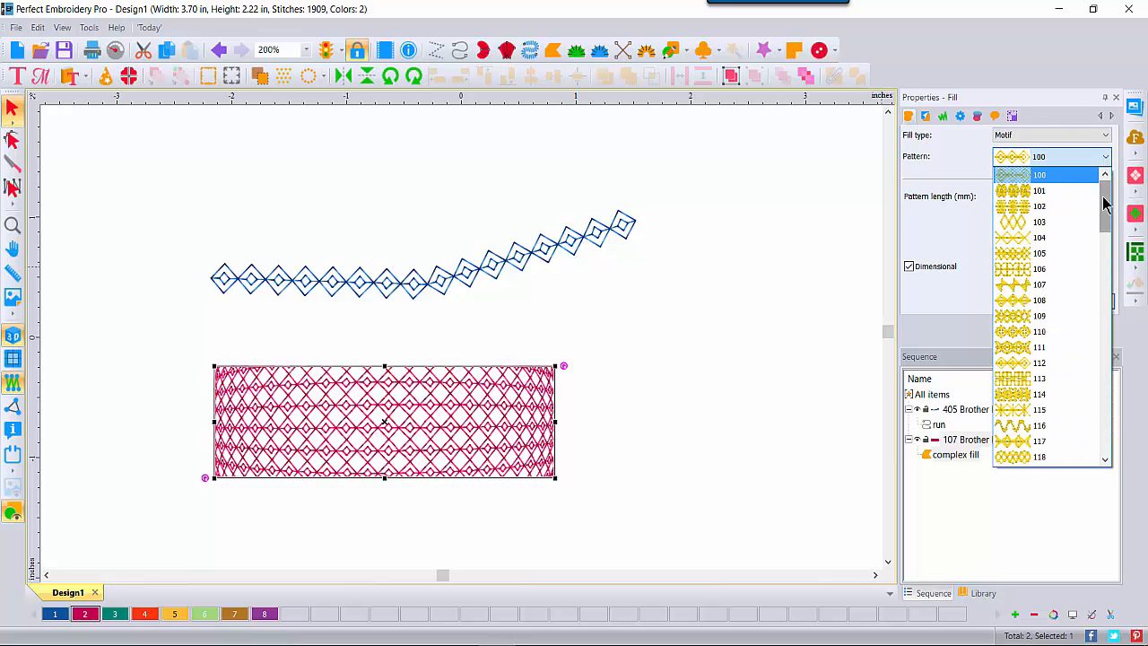
{"action": "left_click_drag", "start_coordinate": [1105, 205], "coordinate": [1108, 436]}
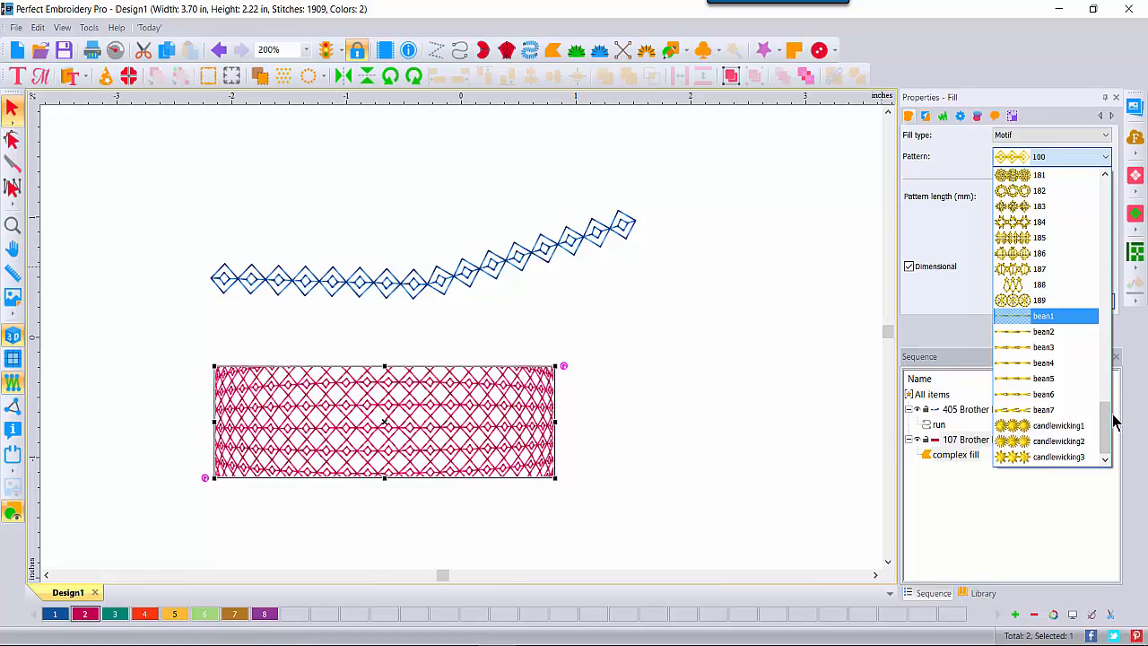
{"action": "left_click_drag", "start_coordinate": [1113, 421], "coordinate": [1112, 192]}
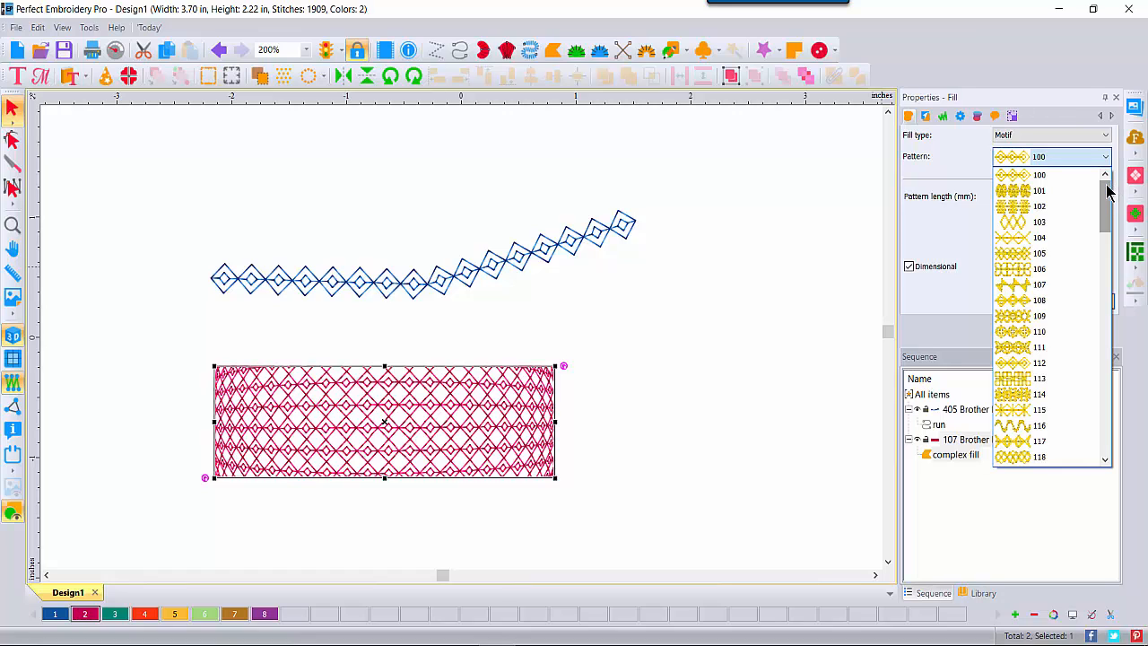
{"action": "left_click", "coordinate": [1048, 222]}
{"action": "left_click", "coordinate": [1089, 303]}
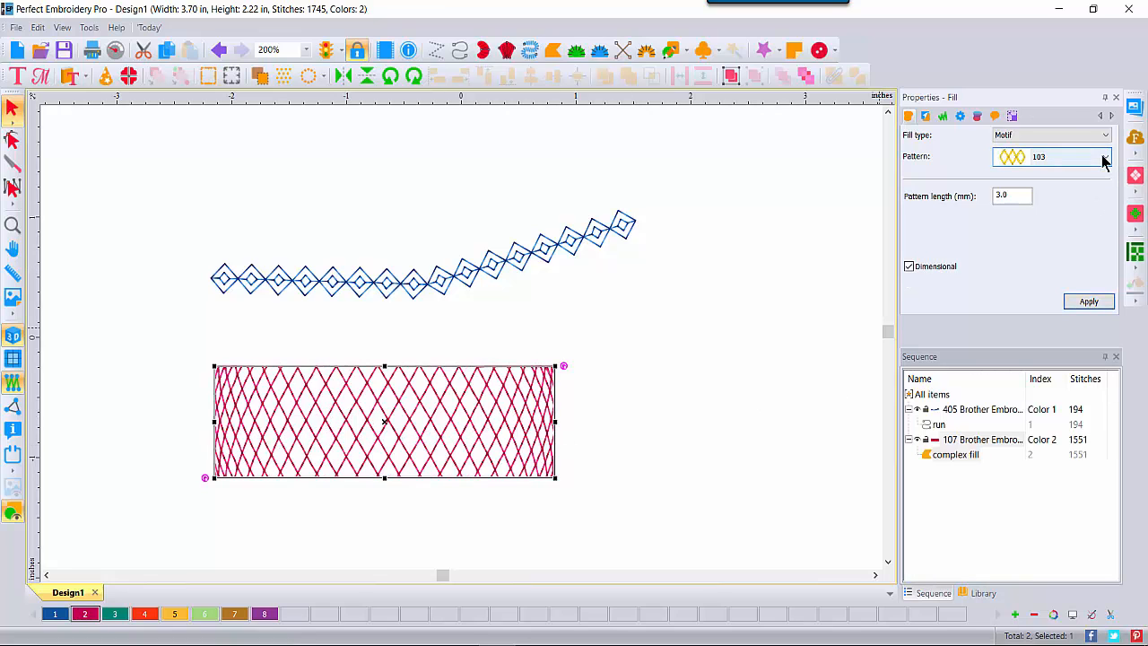
{"action": "left_click", "coordinate": [1104, 158]}
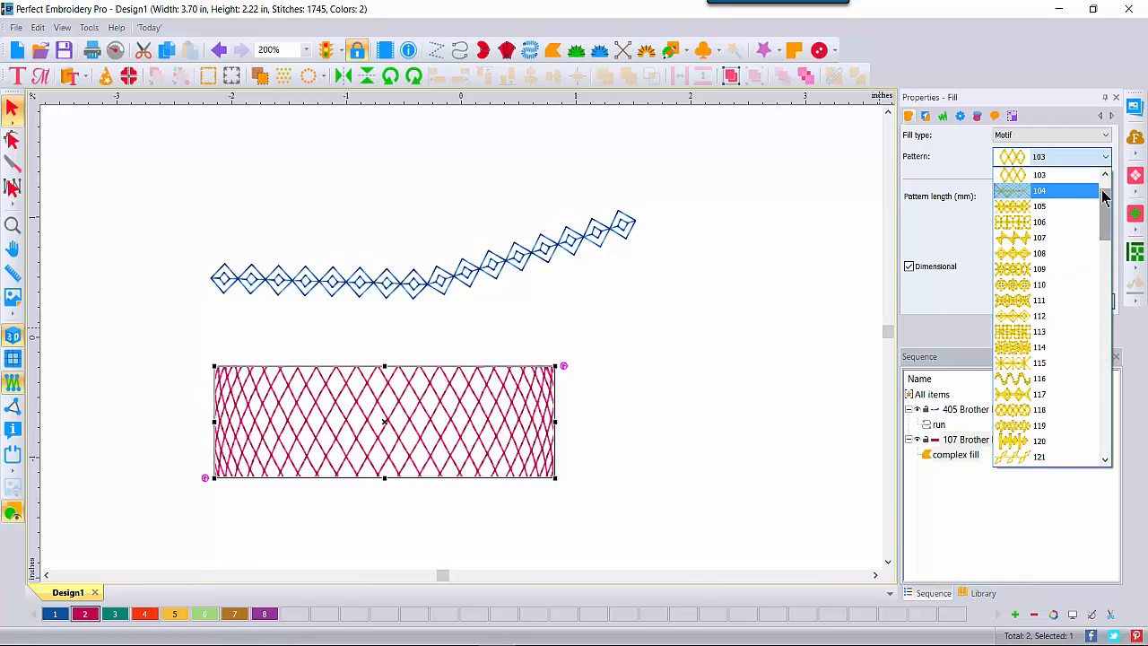
{"action": "left_click_drag", "start_coordinate": [1103, 196], "coordinate": [1105, 180]}
{"action": "left_click", "coordinate": [1041, 208]}
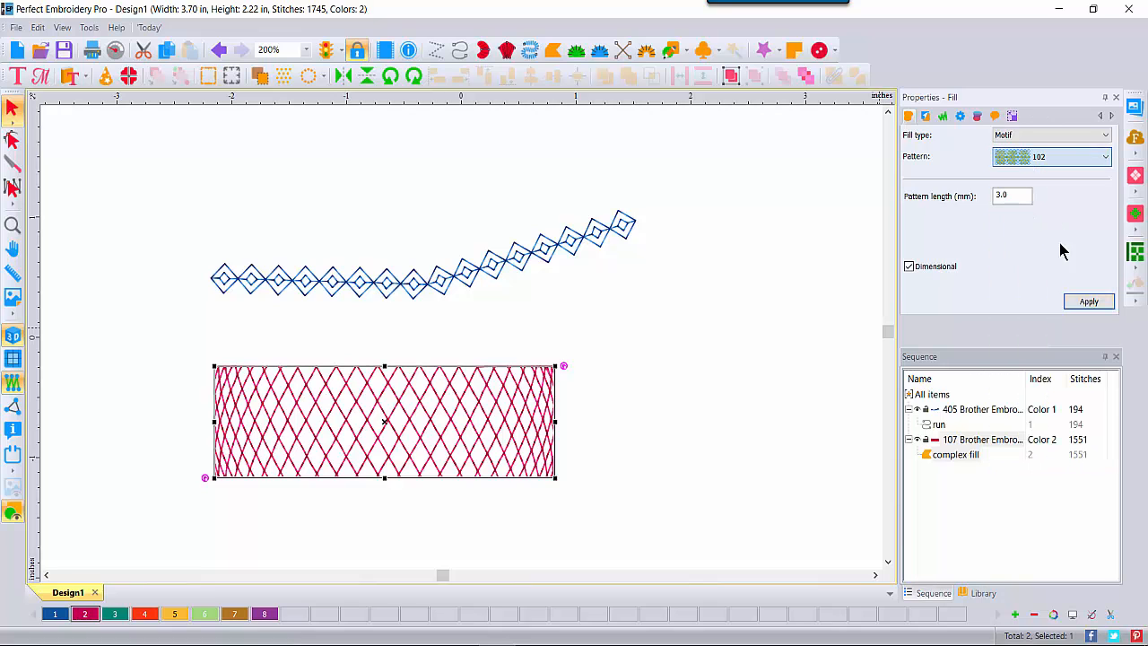
{"action": "left_click", "coordinate": [1084, 302]}
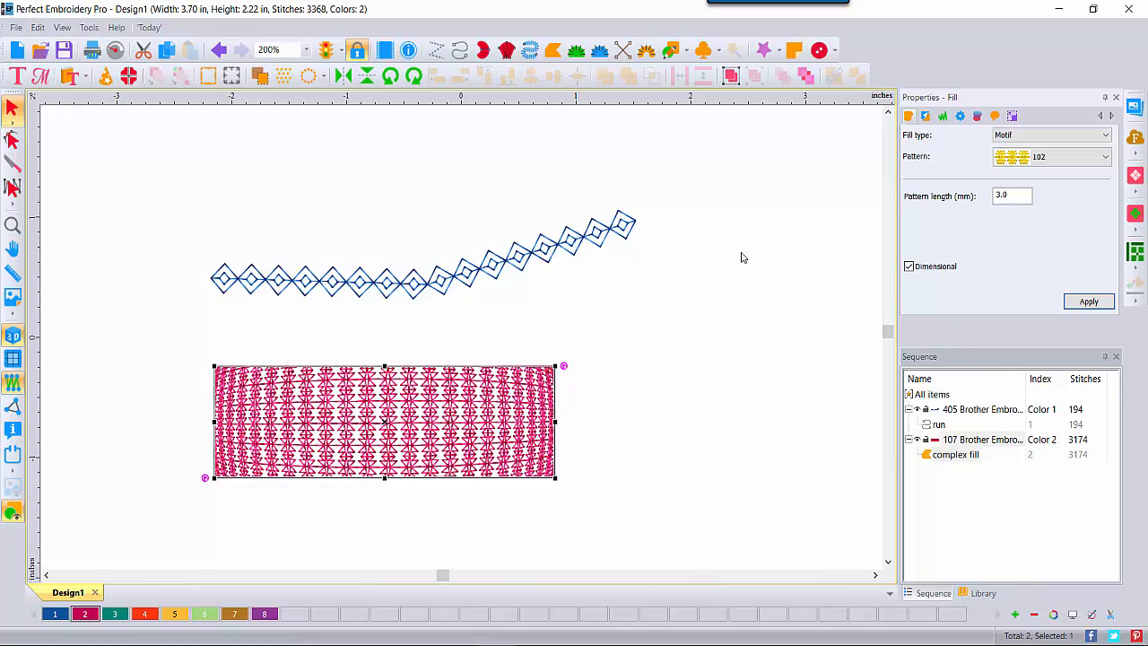
Step: Set the fill to pattern 118 at 6.0 mm length and stretch the rectangle taller
{"action": "left_click_drag", "start_coordinate": [1019, 195], "coordinate": [952, 206]}
{"action": "type", "text": "6"}
{"action": "left_click", "coordinate": [1087, 302]}
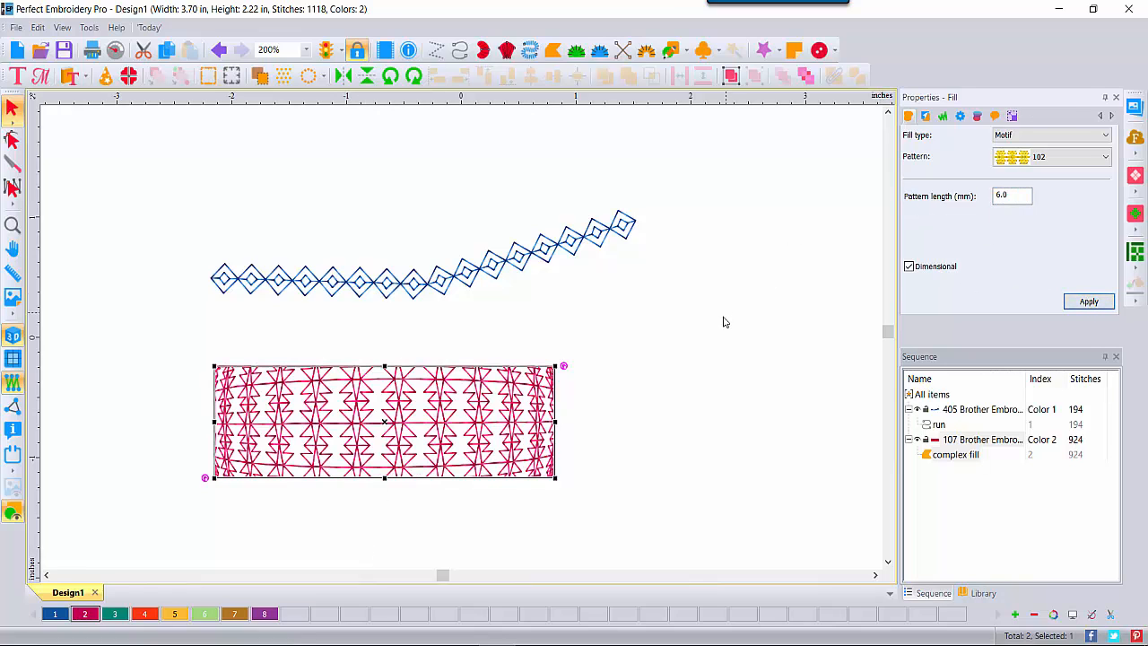
{"action": "left_click", "coordinate": [1105, 157]}
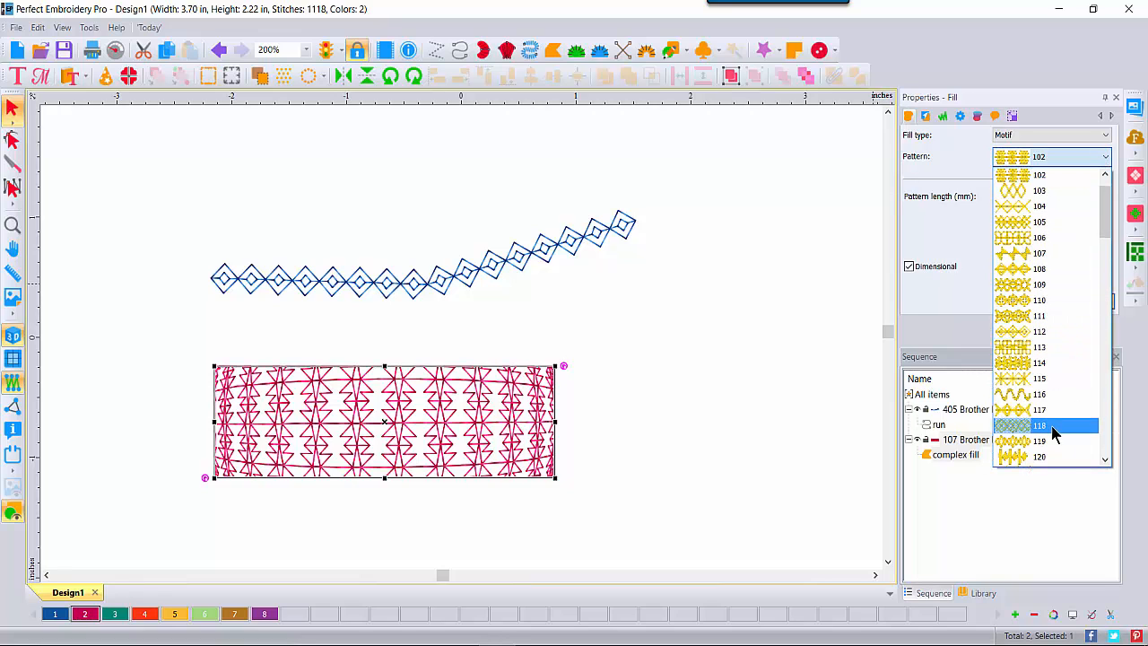
{"action": "left_click", "coordinate": [1040, 426]}
{"action": "left_click", "coordinate": [1087, 302]}
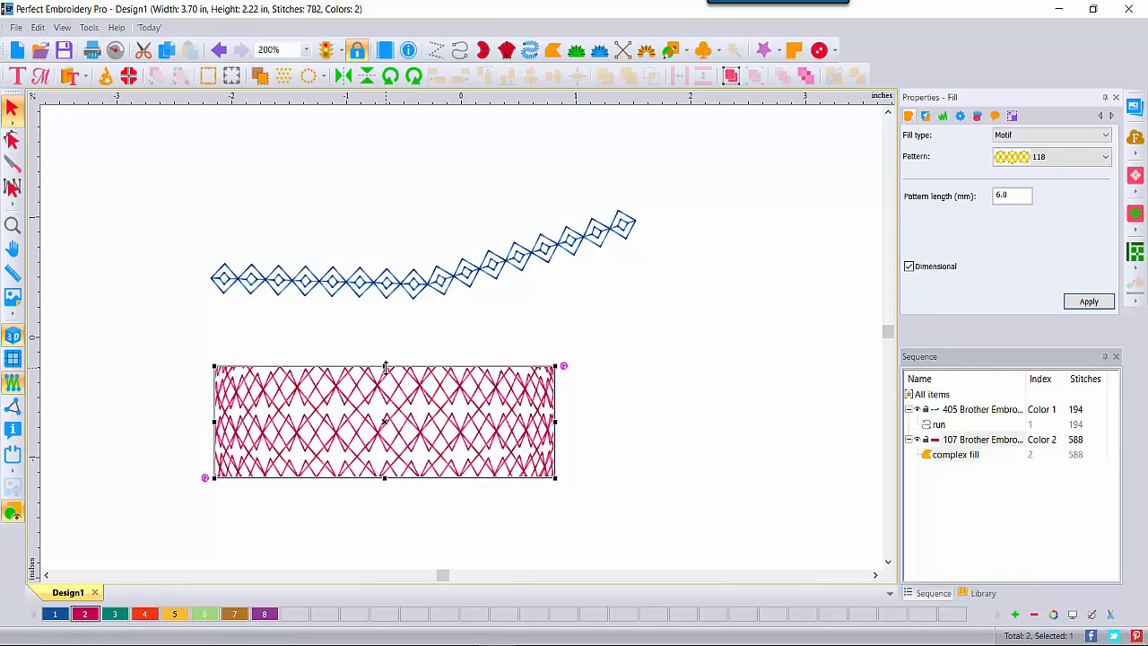
{"action": "left_click_drag", "start_coordinate": [386, 367], "coordinate": [386, 329]}
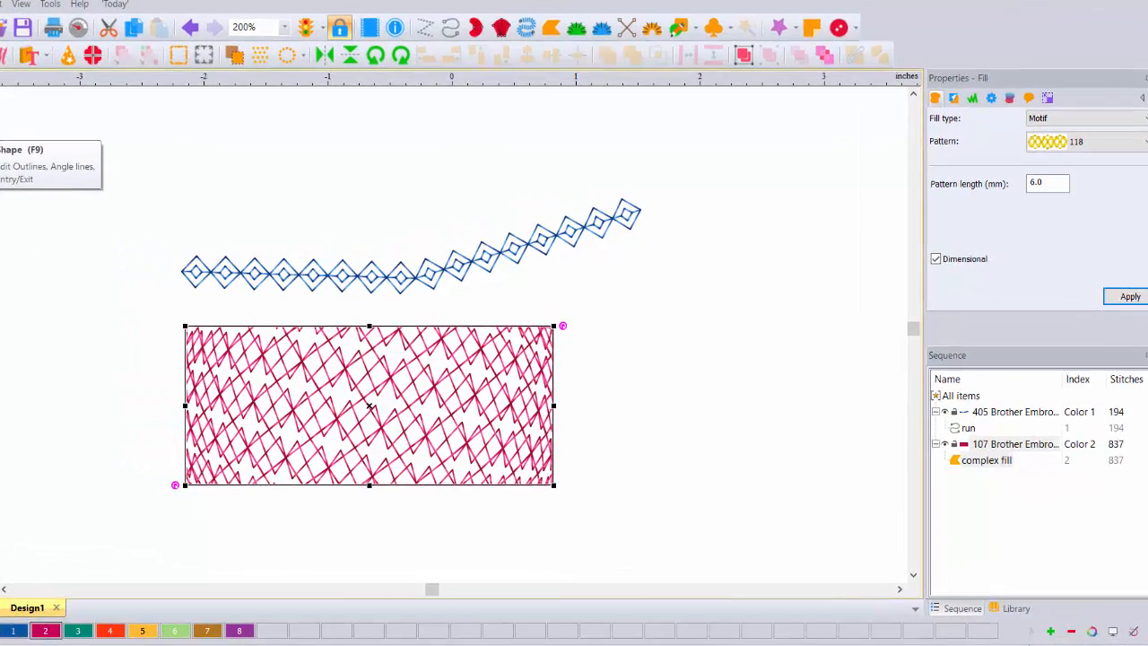
Step: Turn the rectangle's fill angle line vertical with the Shape tool, then create Design2
{"action": "left_click", "coordinate": [13, 141]}
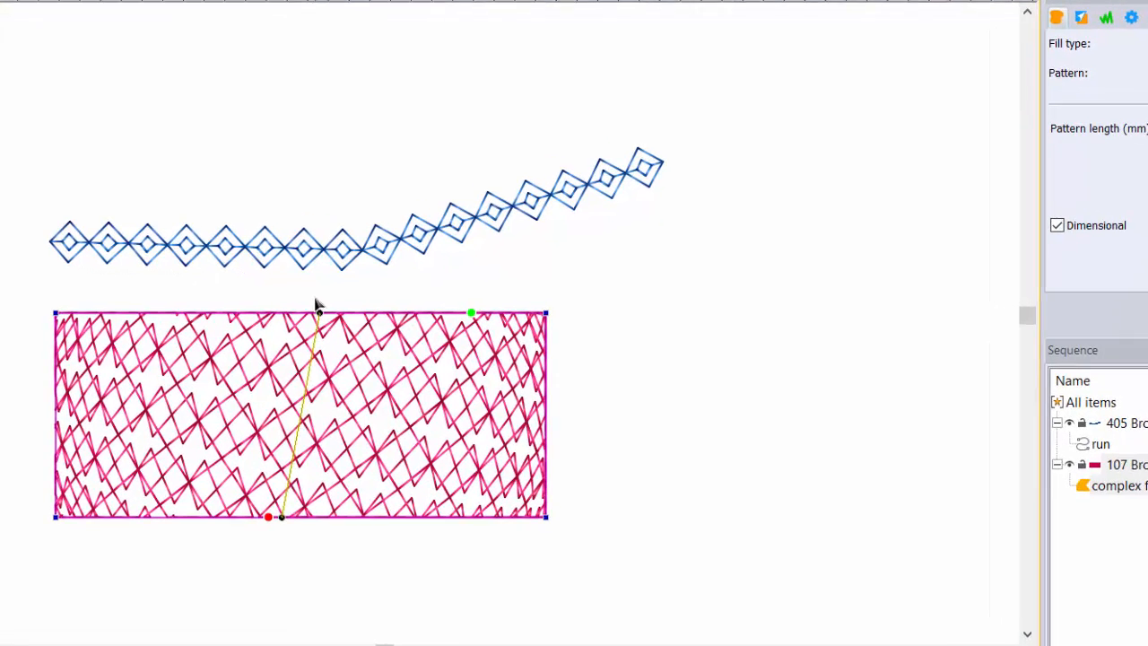
{"action": "left_click_drag", "start_coordinate": [319, 312], "coordinate": [262, 312]}
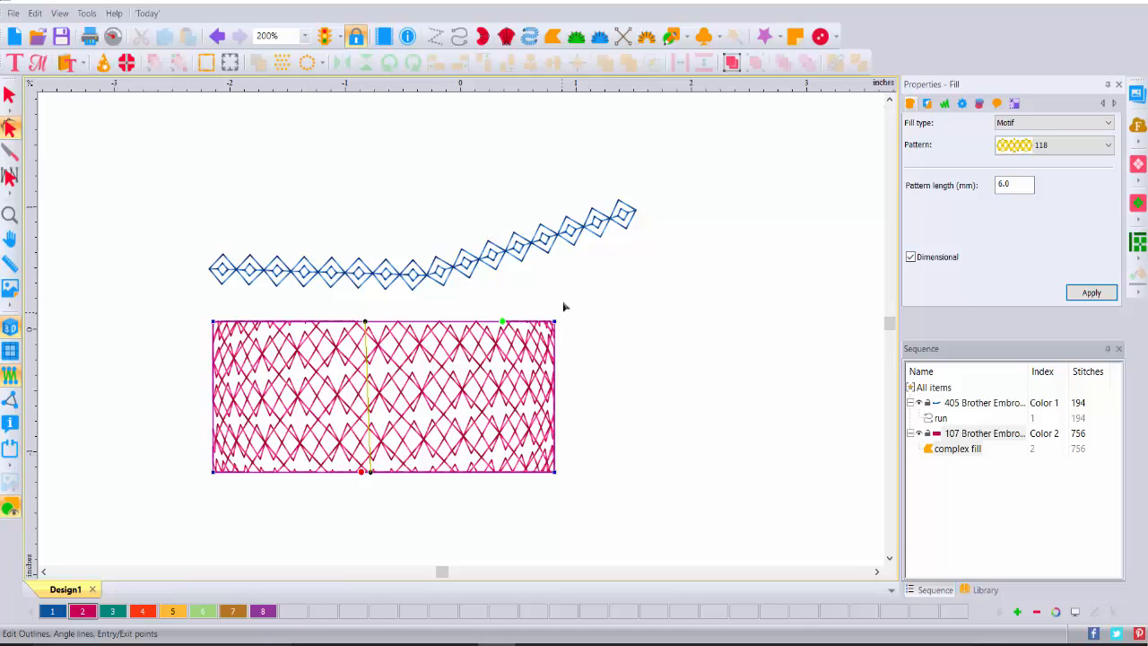
{"action": "left_click", "coordinate": [13, 36]}
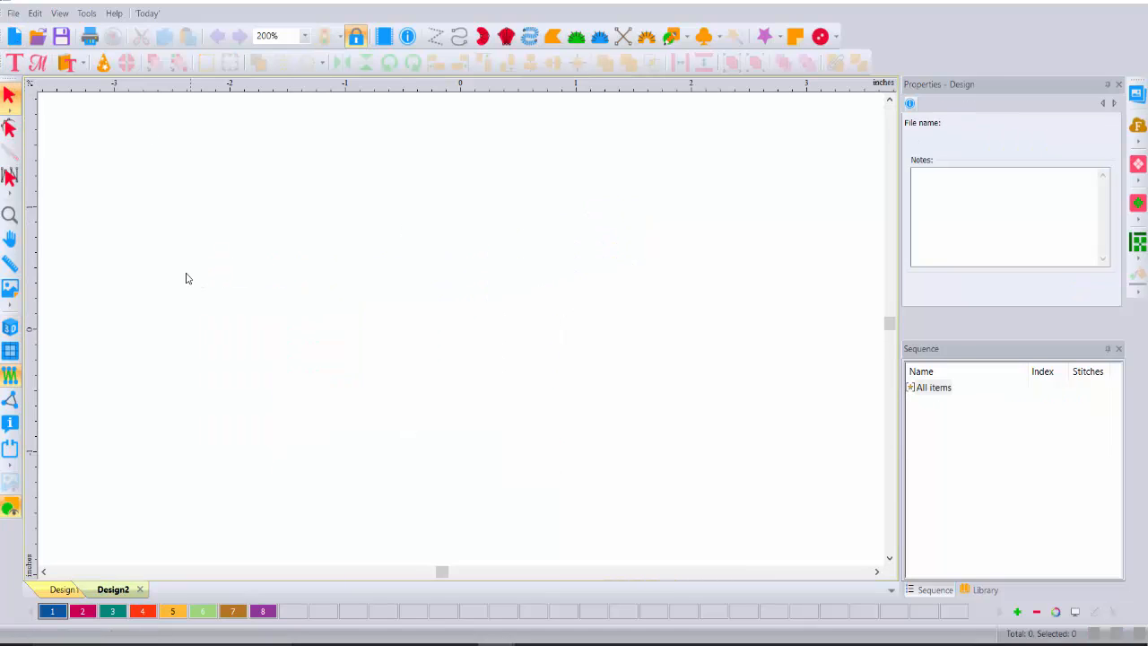
Step: Show a line grid on Design2 spaced 0.25 in horizontally and vertically
{"action": "left_click", "coordinate": [10, 351]}
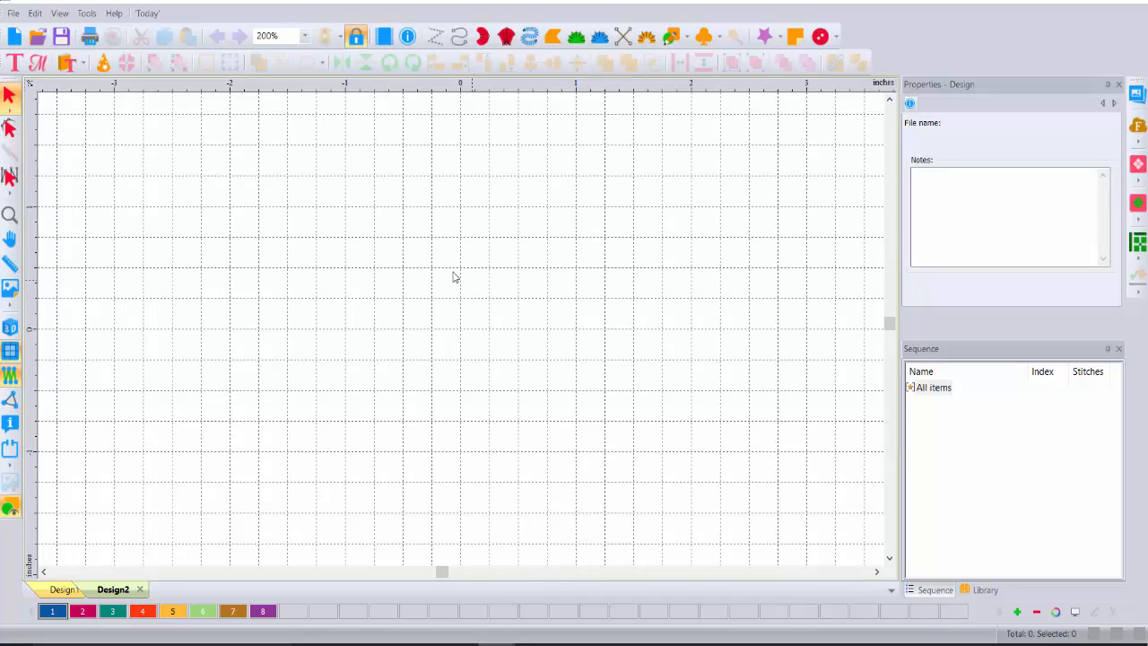
{"action": "right_click", "coordinate": [28, 270]}
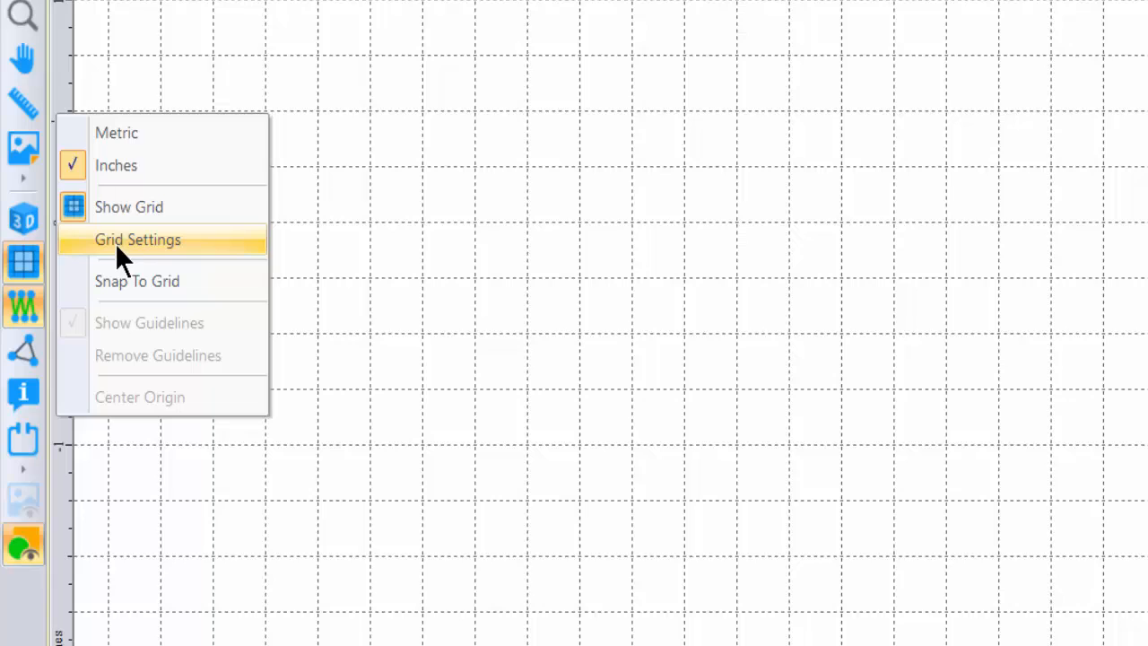
{"action": "left_click", "coordinate": [27, 308]}
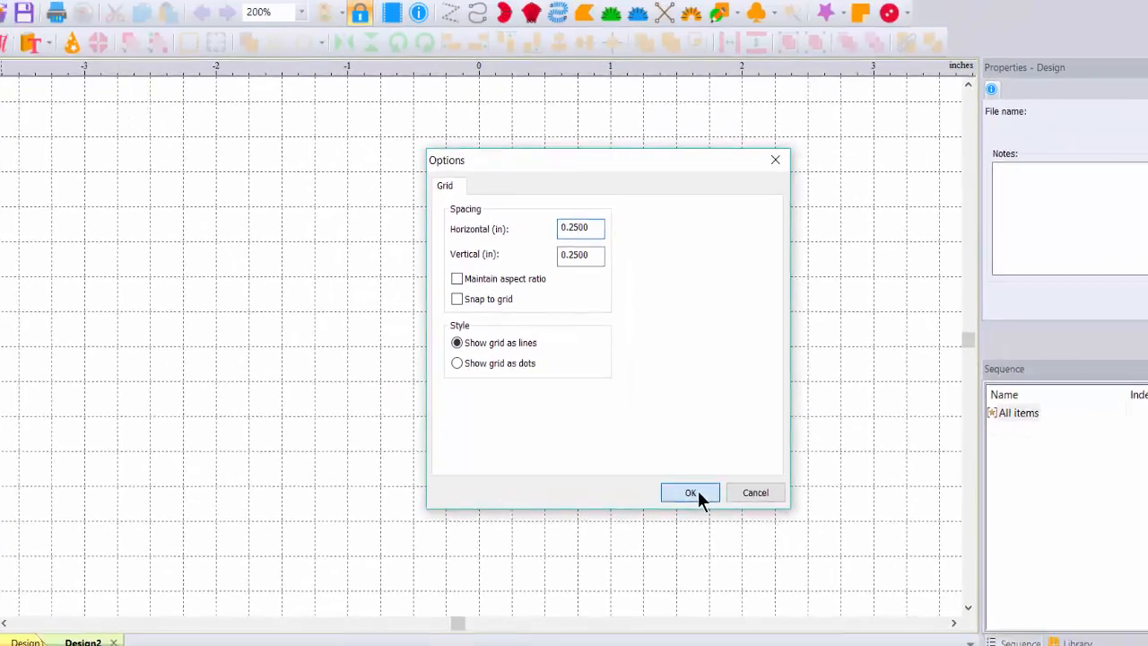
{"action": "left_click", "coordinate": [741, 551]}
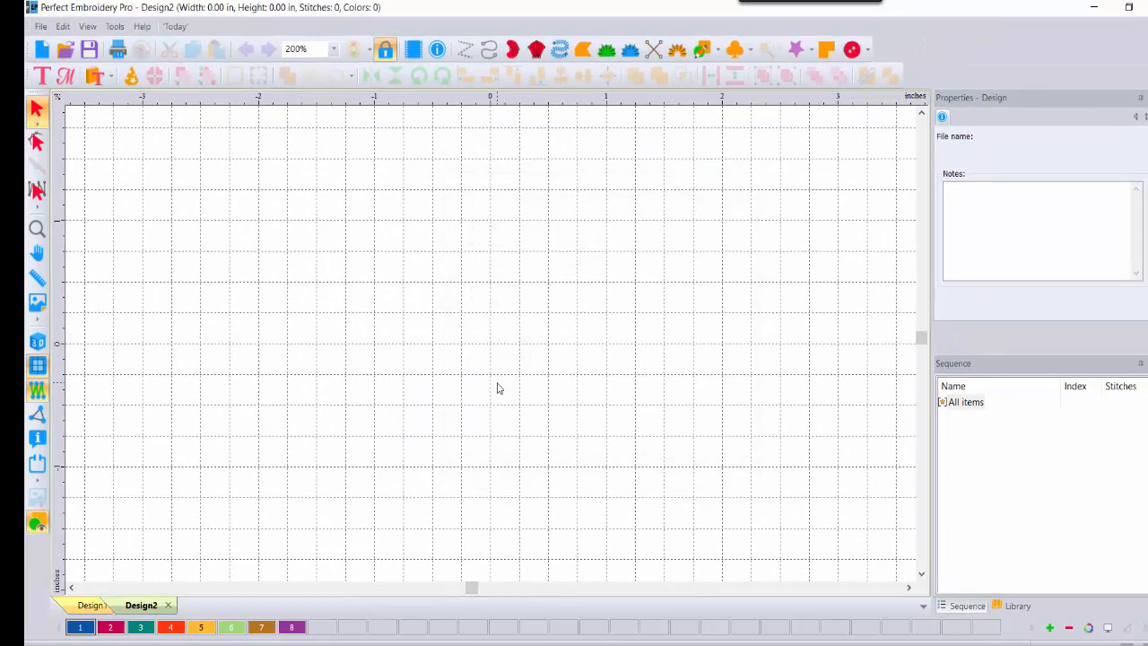
Step: Draw a run line stepping up, right, down and right into a 17-stitch square wave, shown in 3D
{"action": "left_click", "coordinate": [490, 52]}
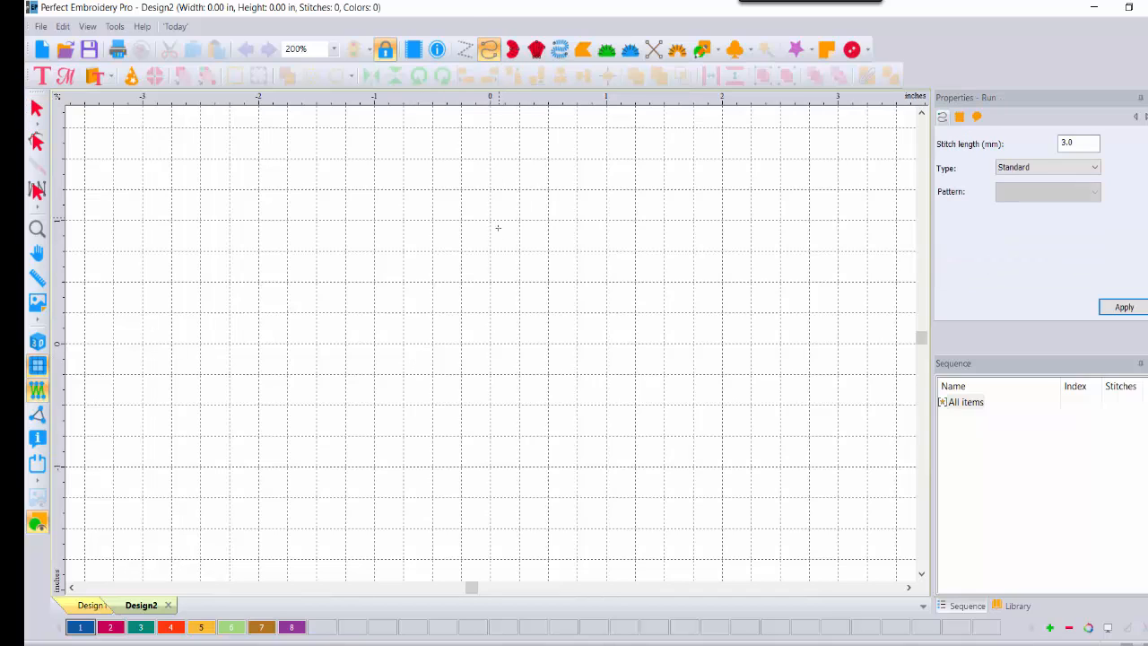
{"action": "left_click", "coordinate": [489, 343]}
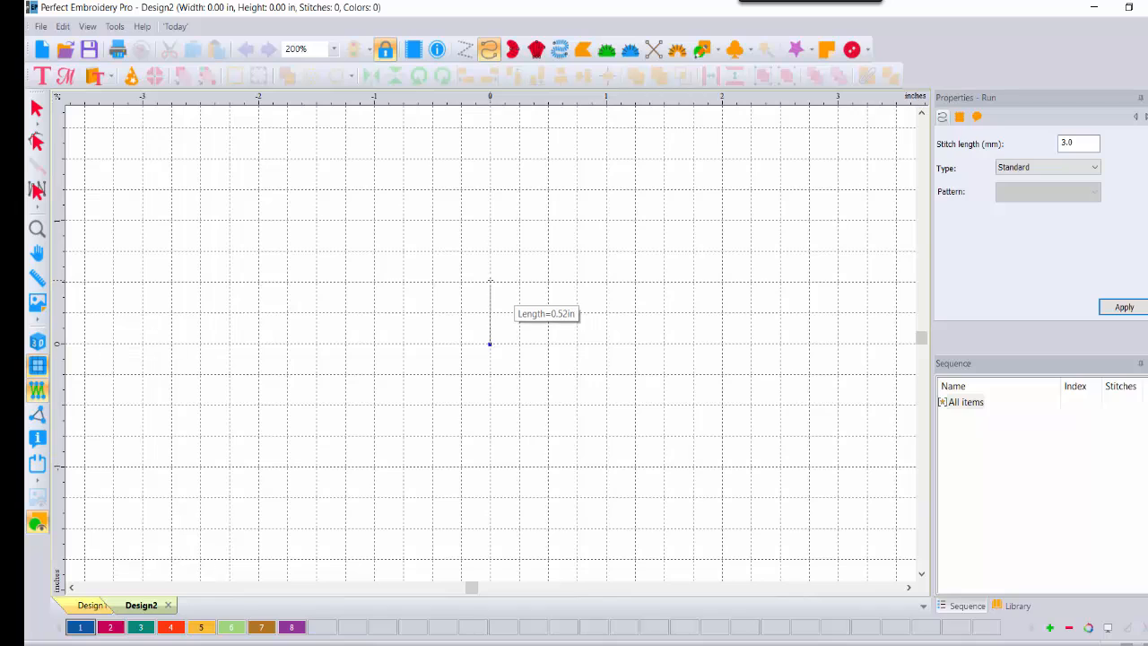
{"action": "left_click", "coordinate": [490, 280]}
{"action": "left_click", "coordinate": [548, 281]}
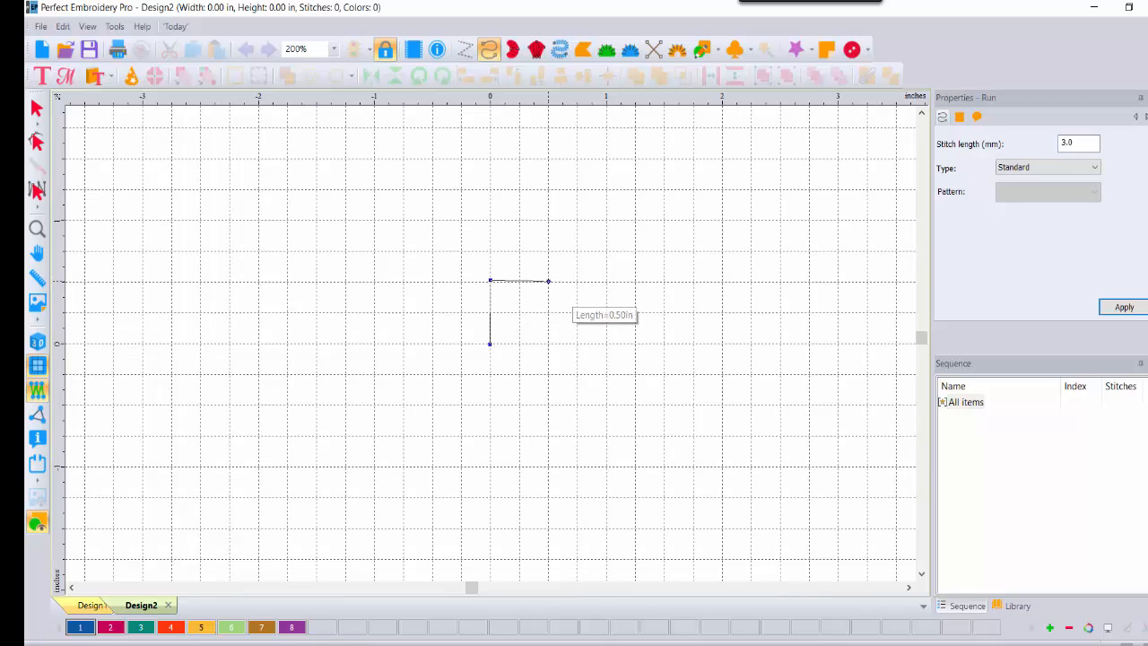
{"action": "left_click", "coordinate": [548, 344]}
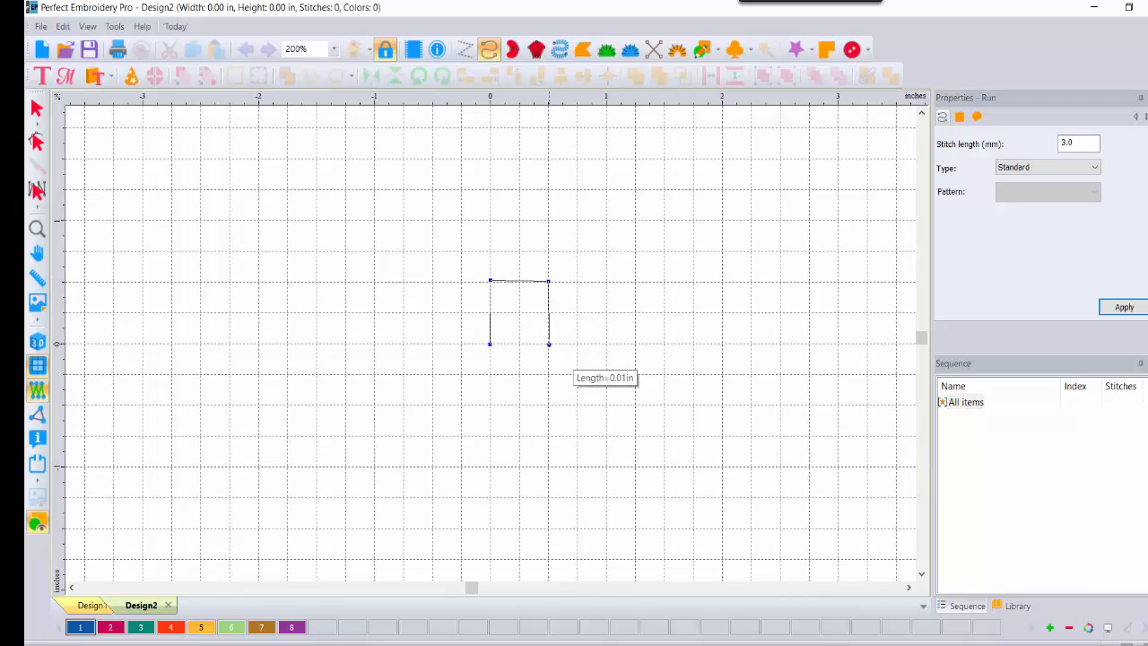
{"action": "double_click", "coordinate": [607, 342]}
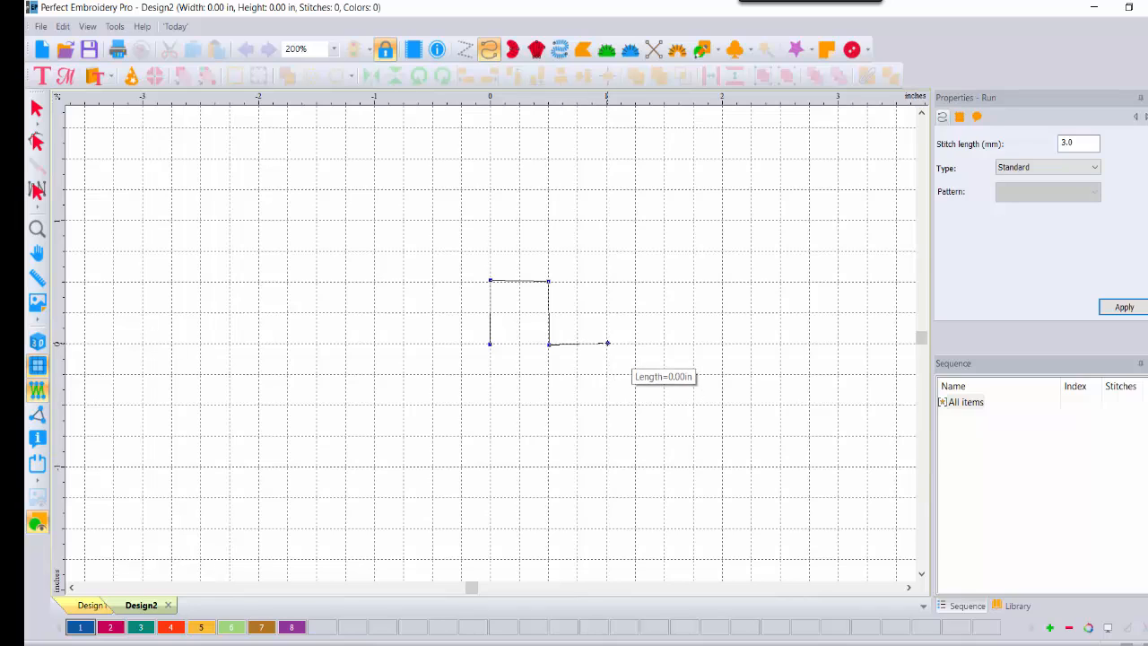
{"action": "left_click", "coordinate": [38, 343]}
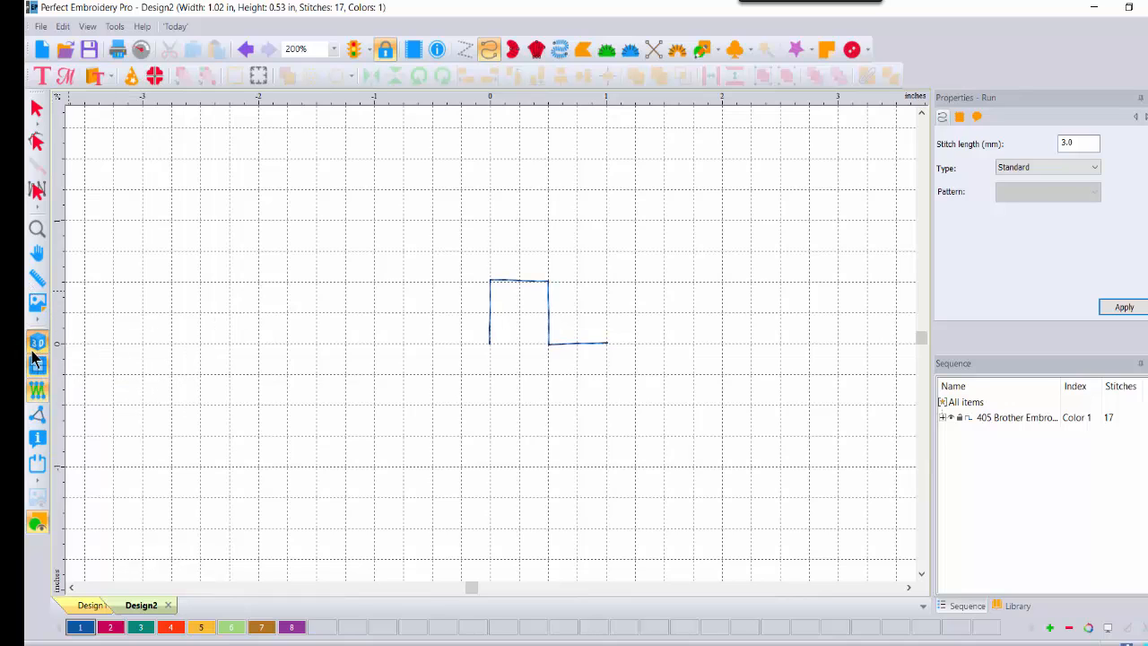
Step: Zoom to 800% on the square wave and switch to point editing, undoing a stray change
{"action": "left_click", "coordinate": [38, 229]}
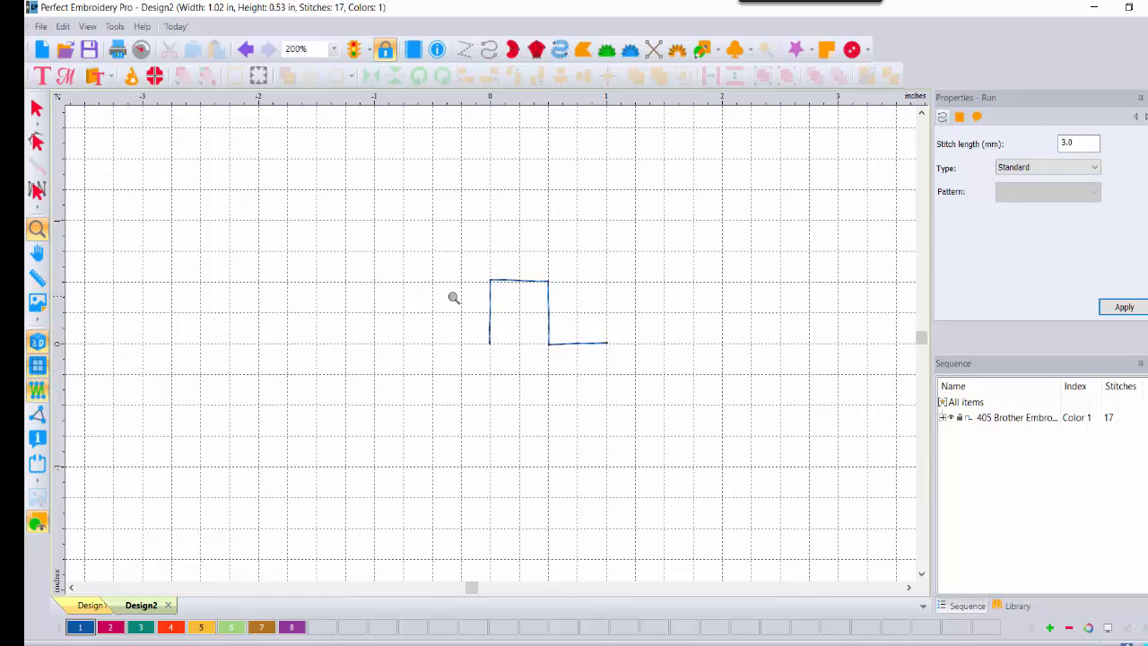
{"action": "left_click", "coordinate": [548, 295]}
{"action": "left_click", "coordinate": [548, 295]}
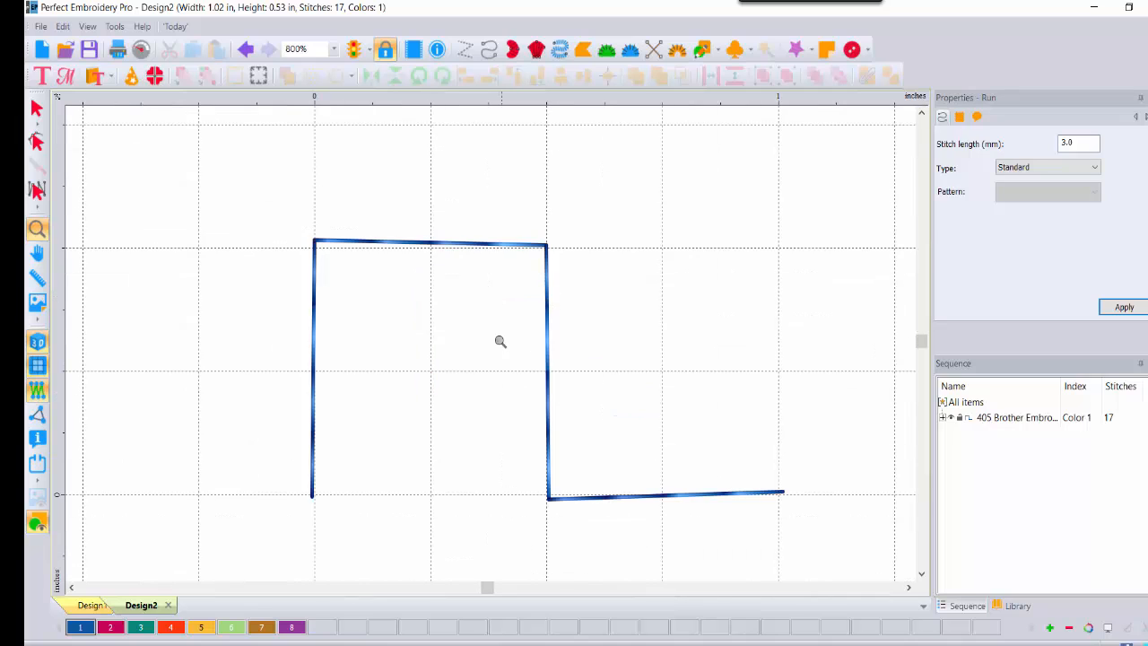
{"action": "left_click", "coordinate": [37, 141]}
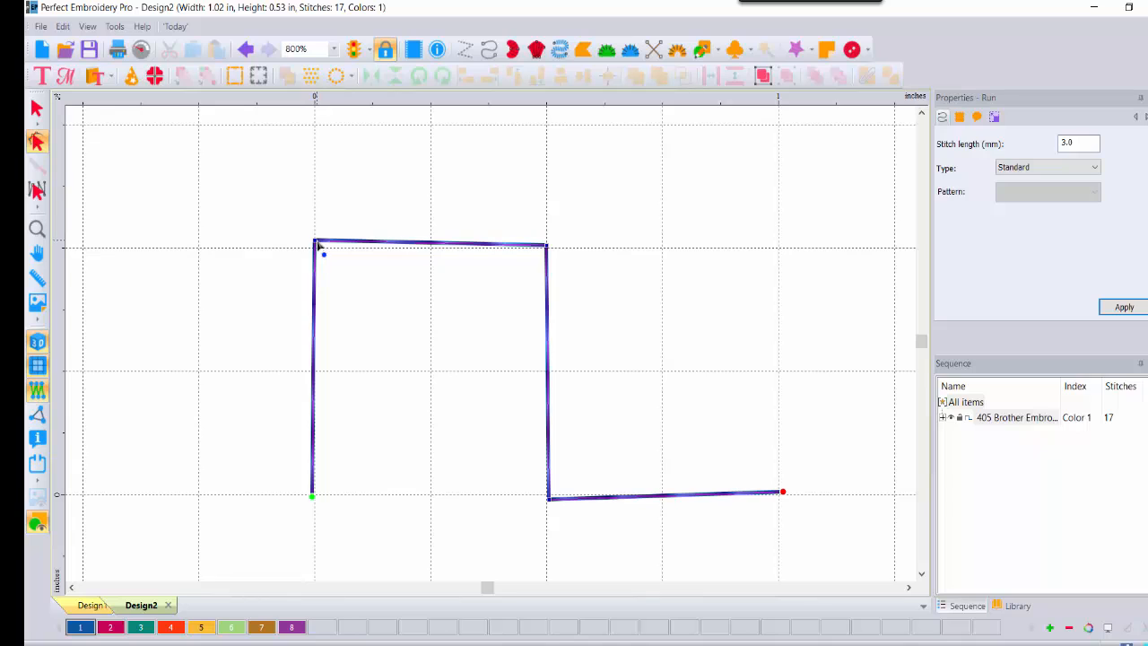
{"action": "key", "text": "ctrl+z"}
Step: Snap the corner nodes onto the grid with outline editing and apply, making the wave 1.00 × 0.50 in
{"action": "left_click", "coordinate": [316, 247]}
{"action": "left_click_drag", "start_coordinate": [315, 242], "coordinate": [314, 249]}
{"action": "left_click", "coordinate": [549, 500]}
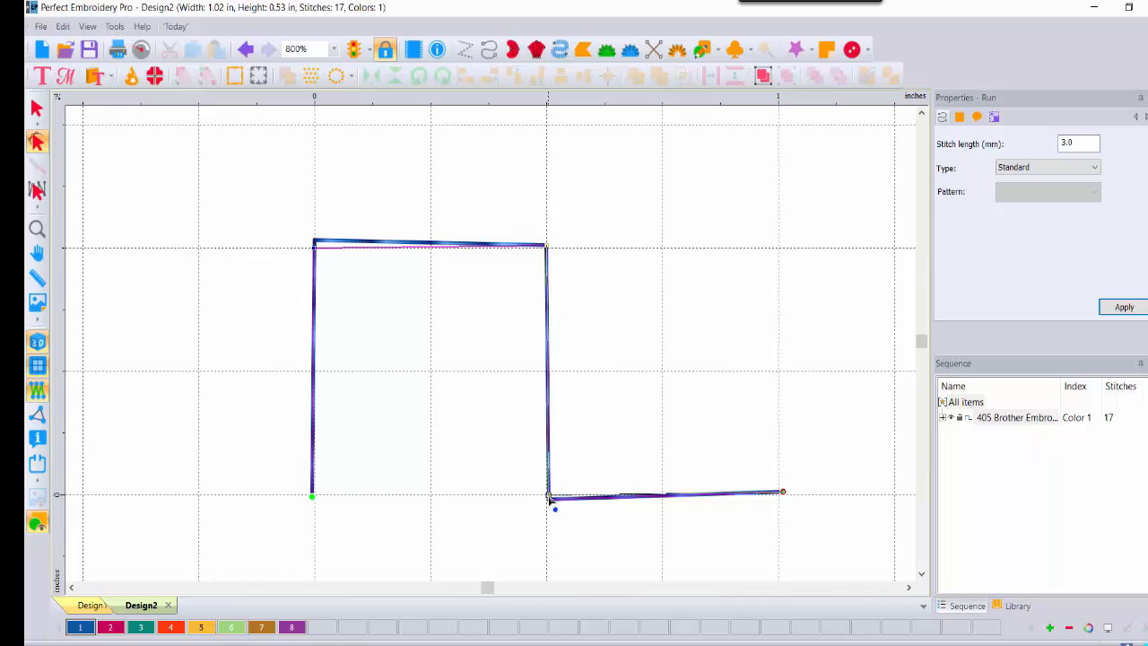
{"action": "left_click", "coordinate": [552, 504]}
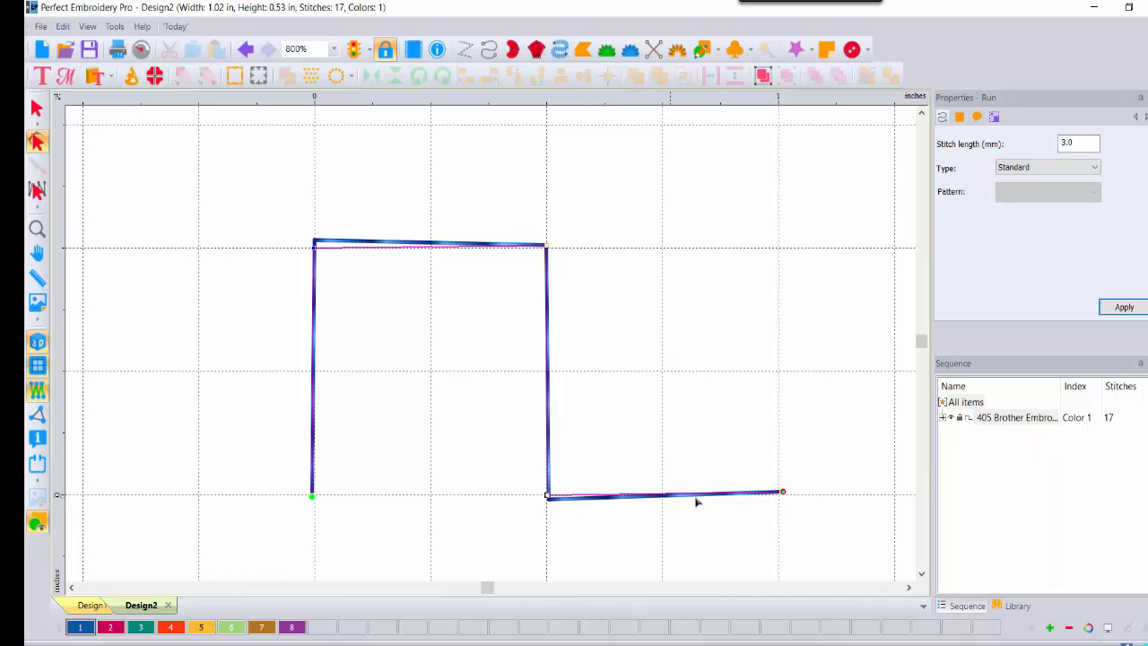
{"action": "right_click", "coordinate": [782, 493]}
{"action": "mouse_move", "coordinate": [808, 522]}
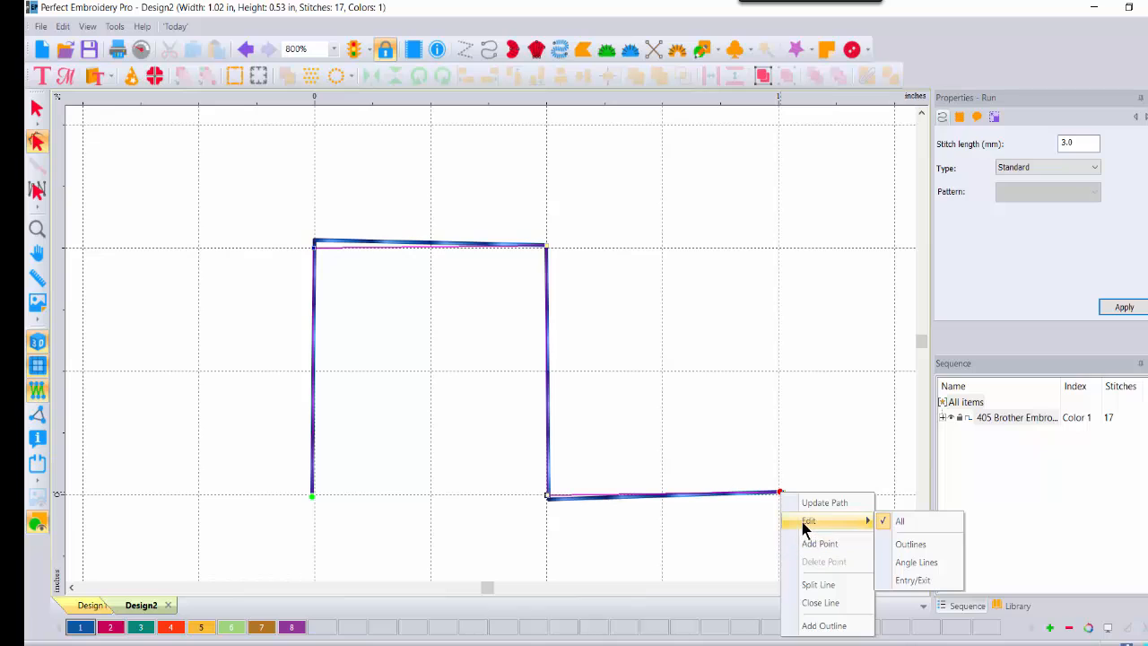
{"action": "left_click", "coordinate": [911, 543]}
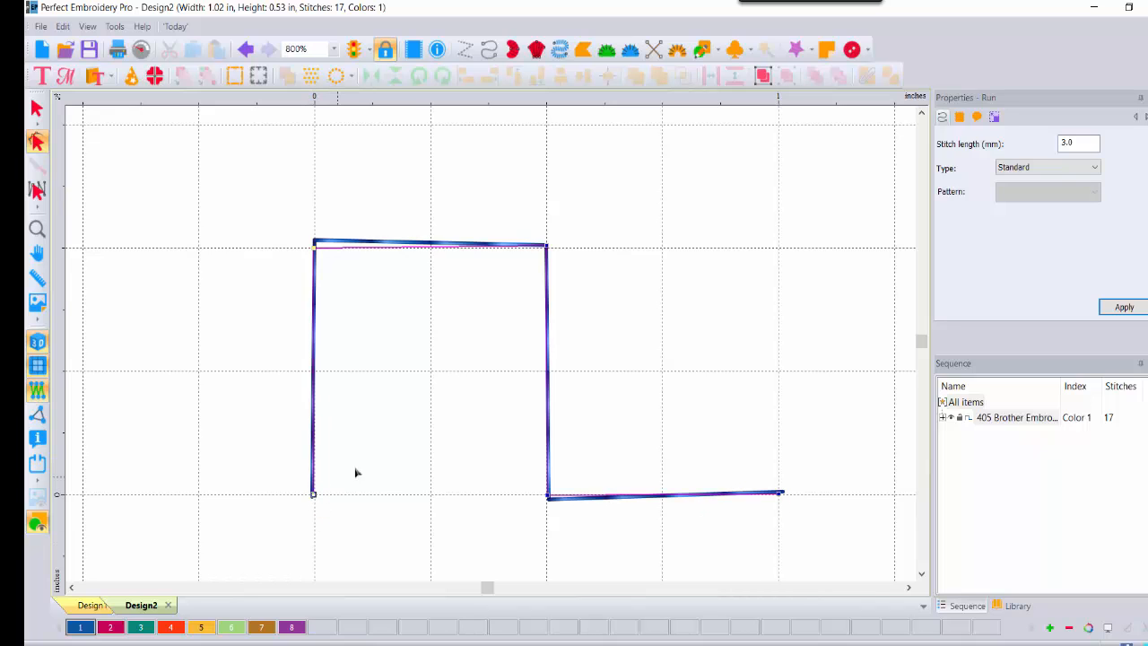
{"action": "left_click", "coordinate": [1125, 313]}
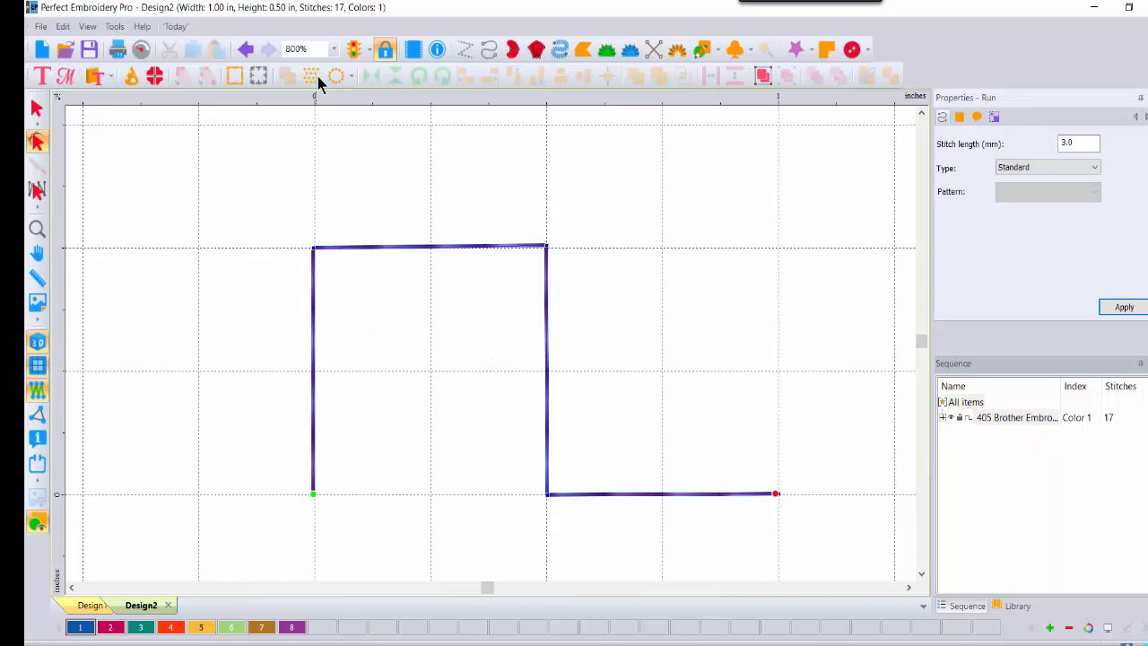
{"action": "left_click", "coordinate": [334, 49]}
{"action": "left_click", "coordinate": [306, 214]}
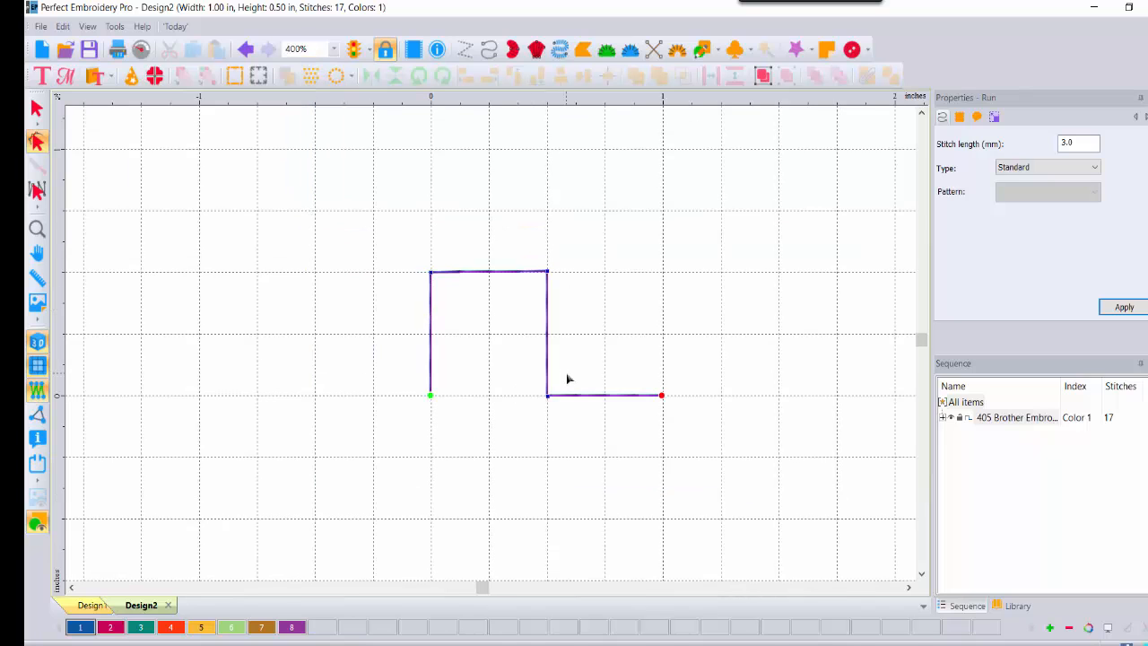
{"action": "left_click", "coordinate": [36, 109]}
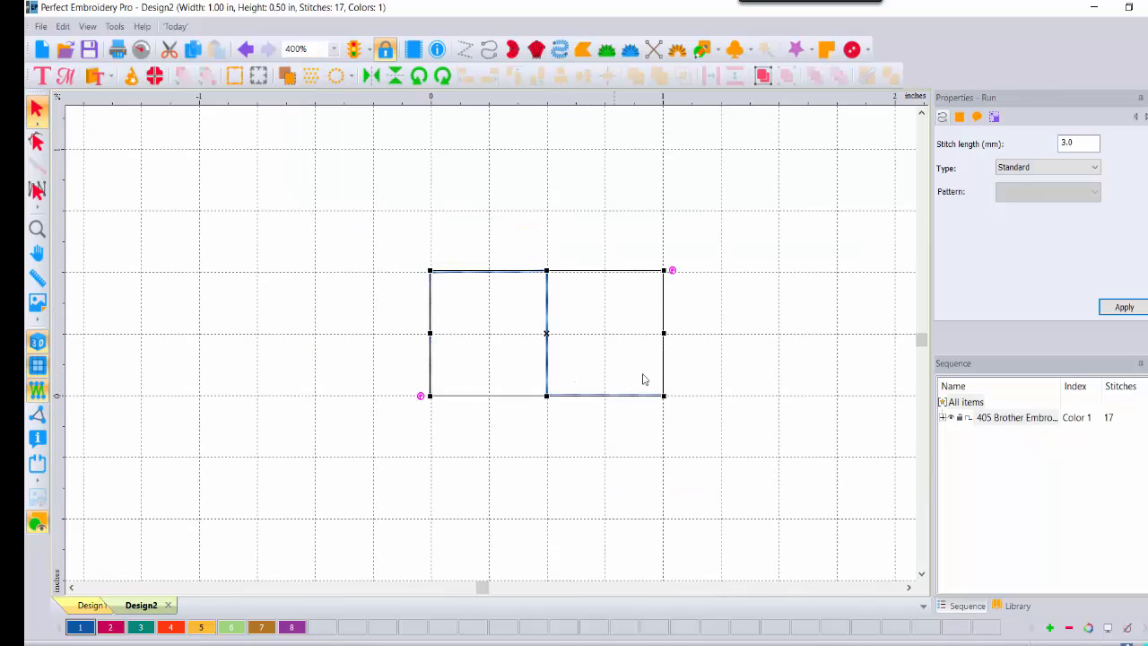
{"action": "left_click", "coordinate": [727, 254]}
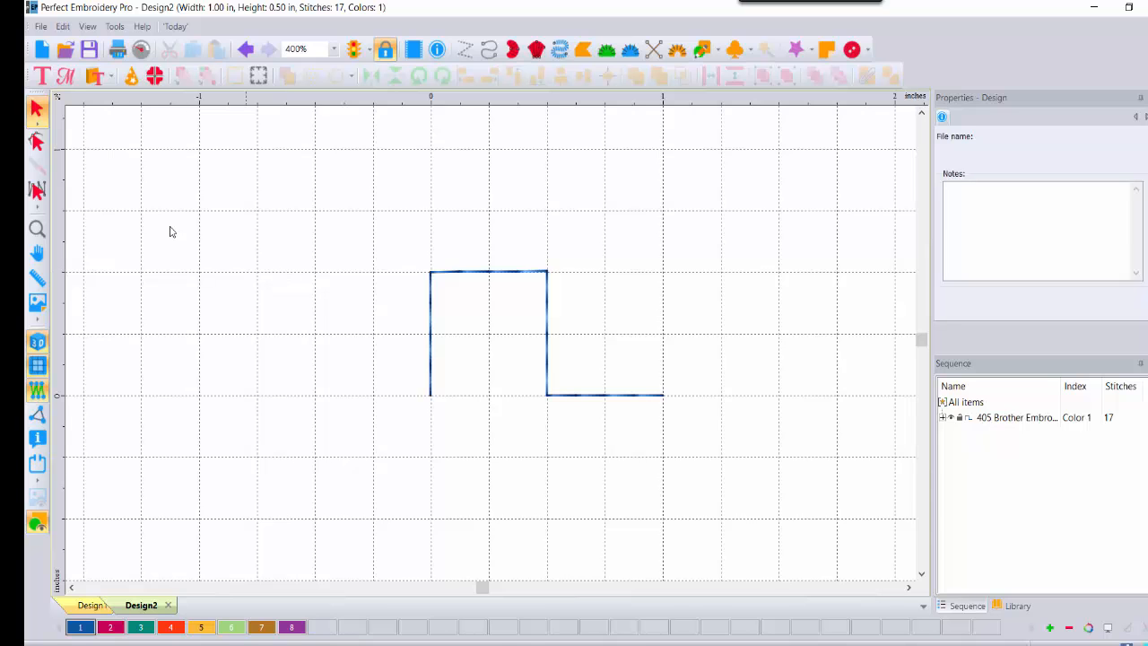
Step: Start Save As for Design2 and choose Motif Pattern (MTP) as the file type
{"action": "left_click", "coordinate": [40, 27]}
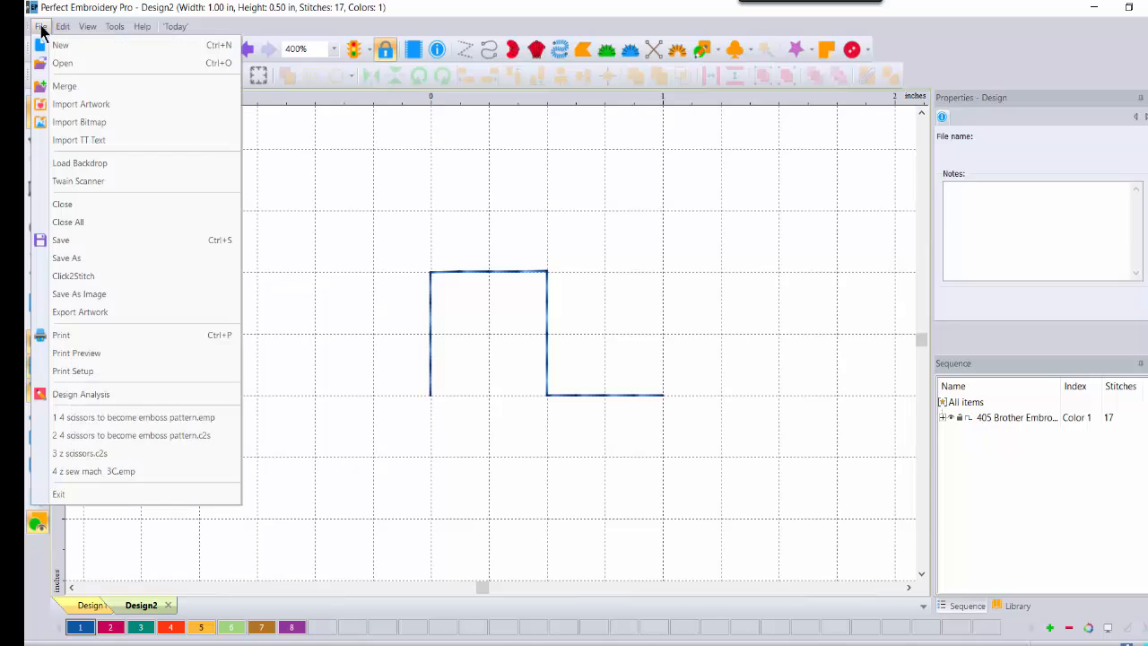
{"action": "left_click", "coordinate": [87, 259]}
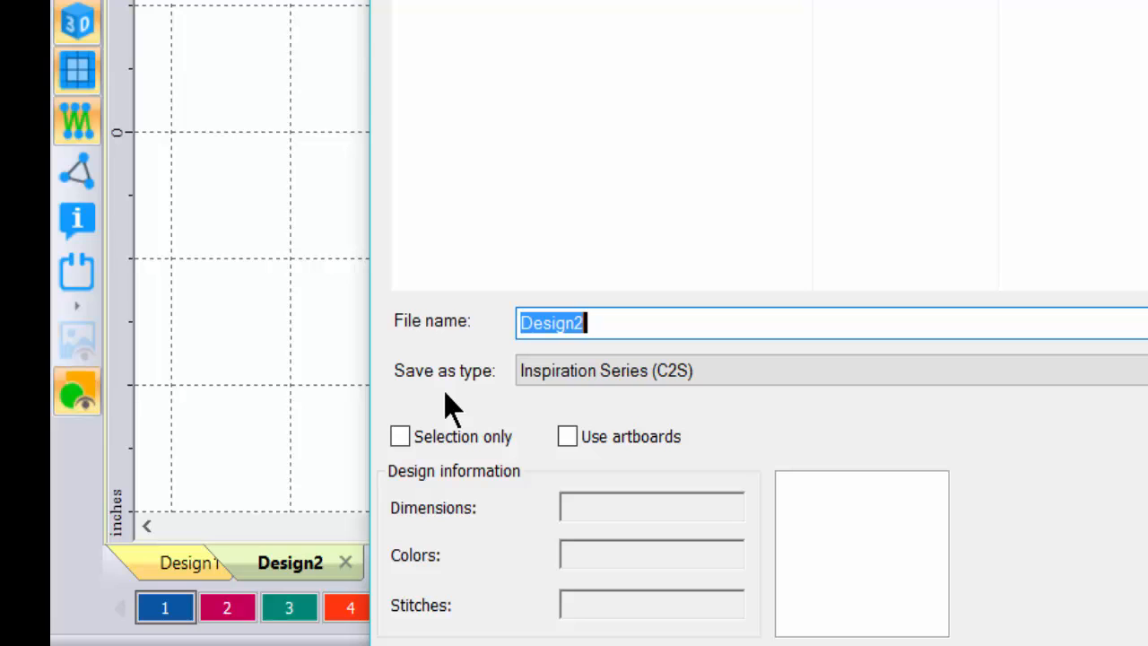
{"action": "left_click", "coordinate": [740, 372]}
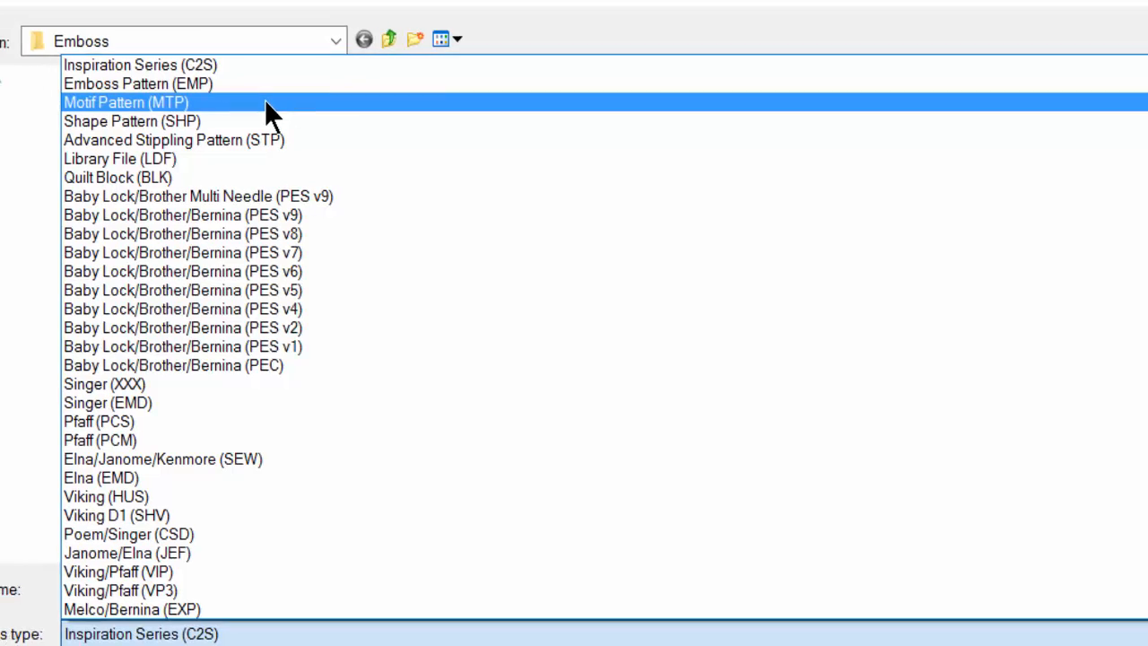
{"action": "left_click", "coordinate": [201, 102]}
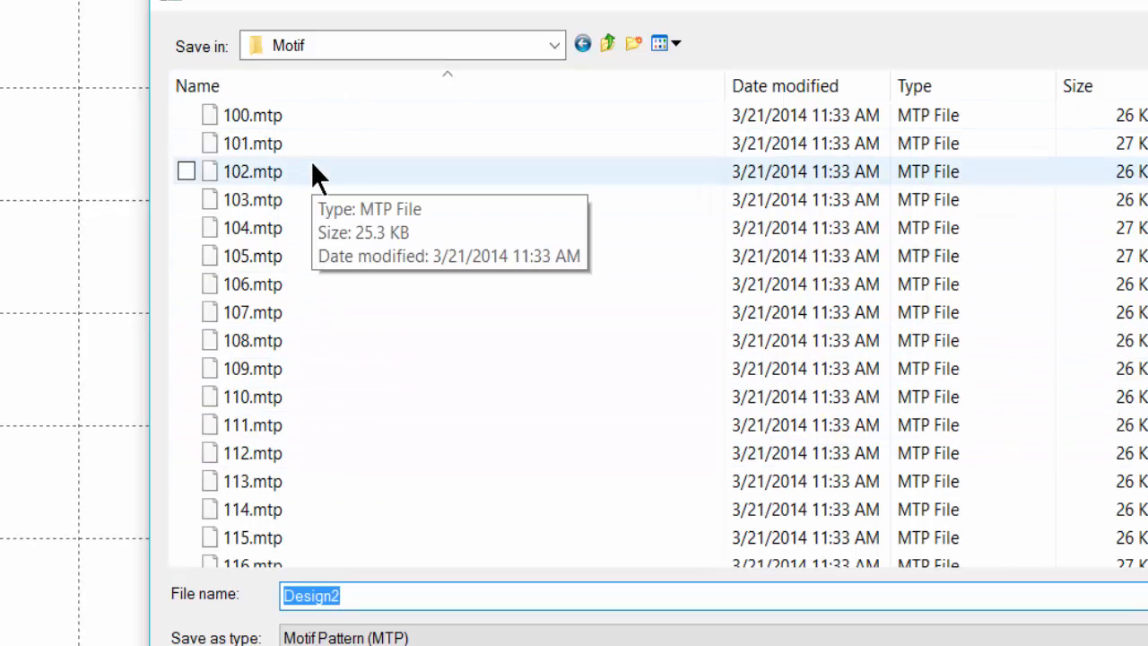
Step: Keep Motif as the save location and enter the file name 'z open sq'
{"action": "left_click", "coordinate": [555, 41]}
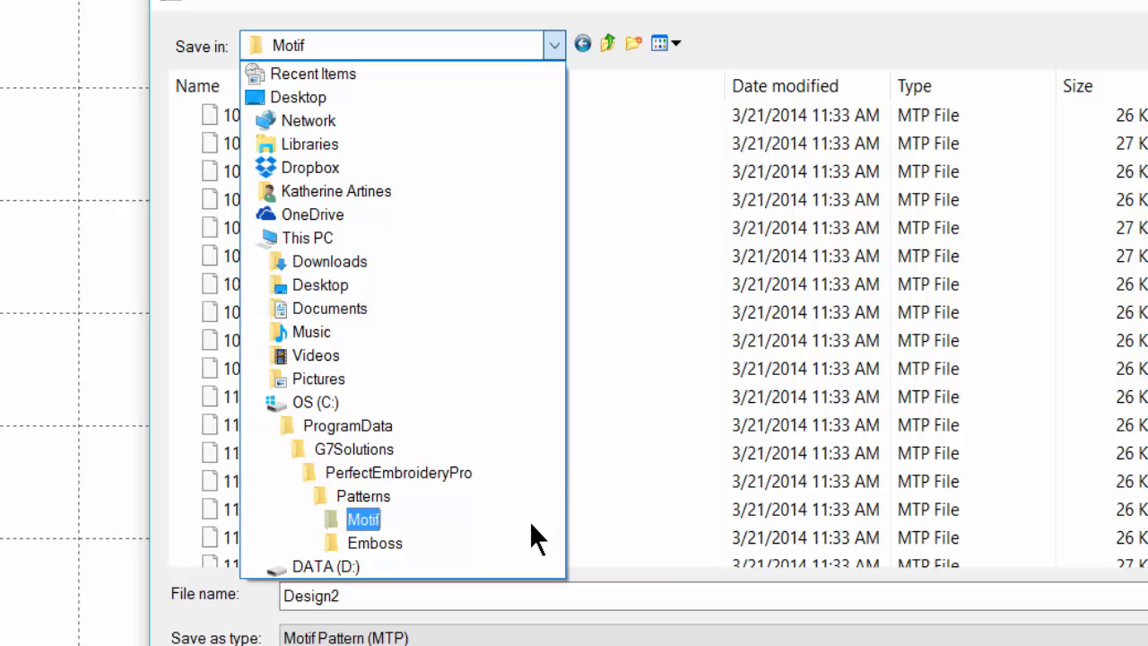
{"action": "left_click", "coordinate": [355, 521]}
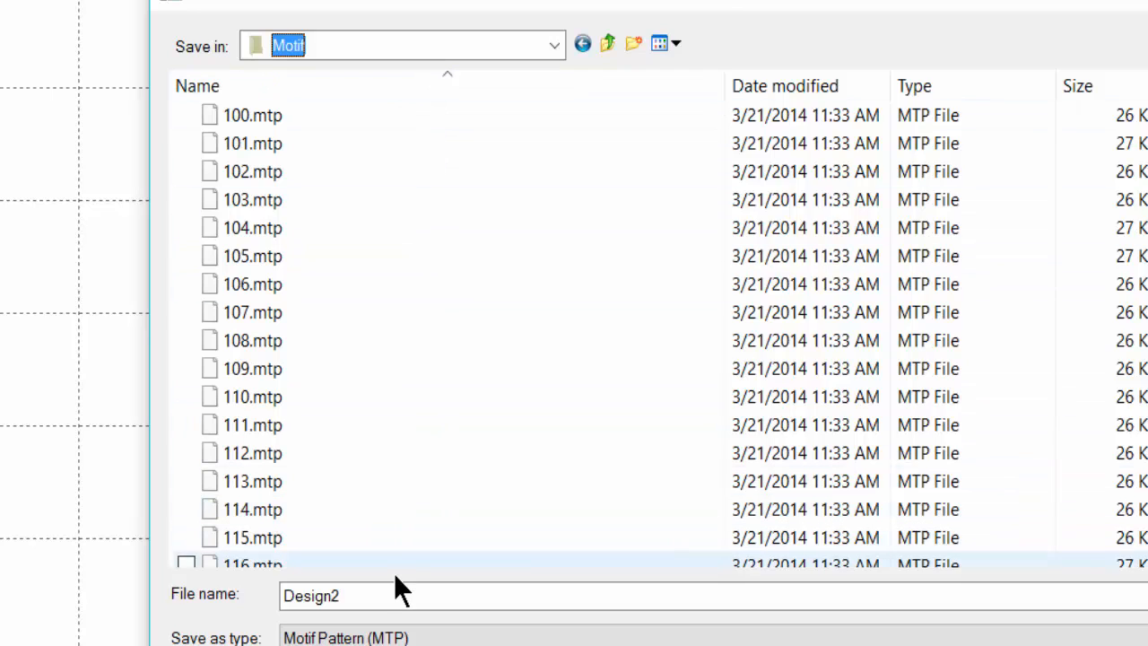
{"action": "double_click", "coordinate": [378, 596]}
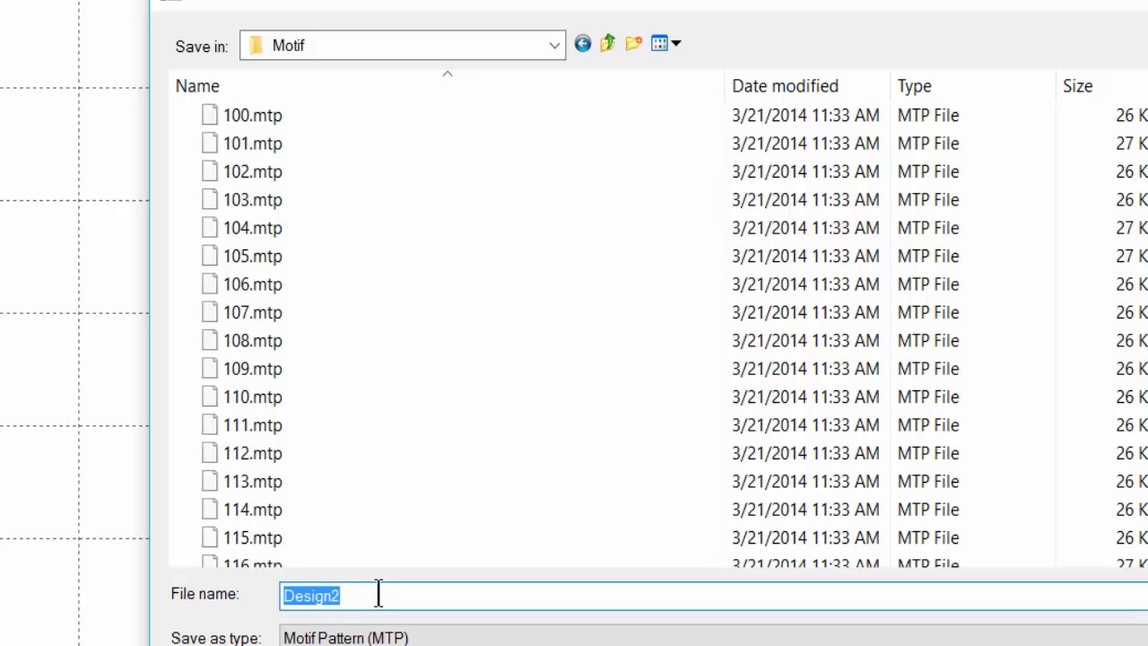
{"action": "type", "text": "z"}
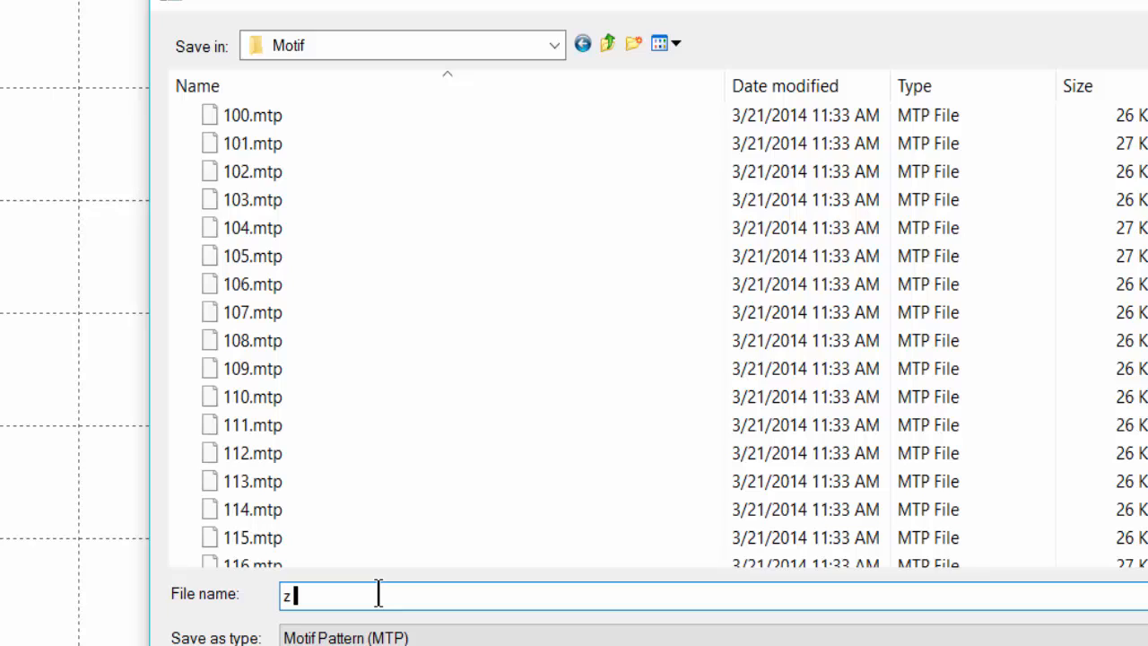
{"action": "type", "text": "open sq"}
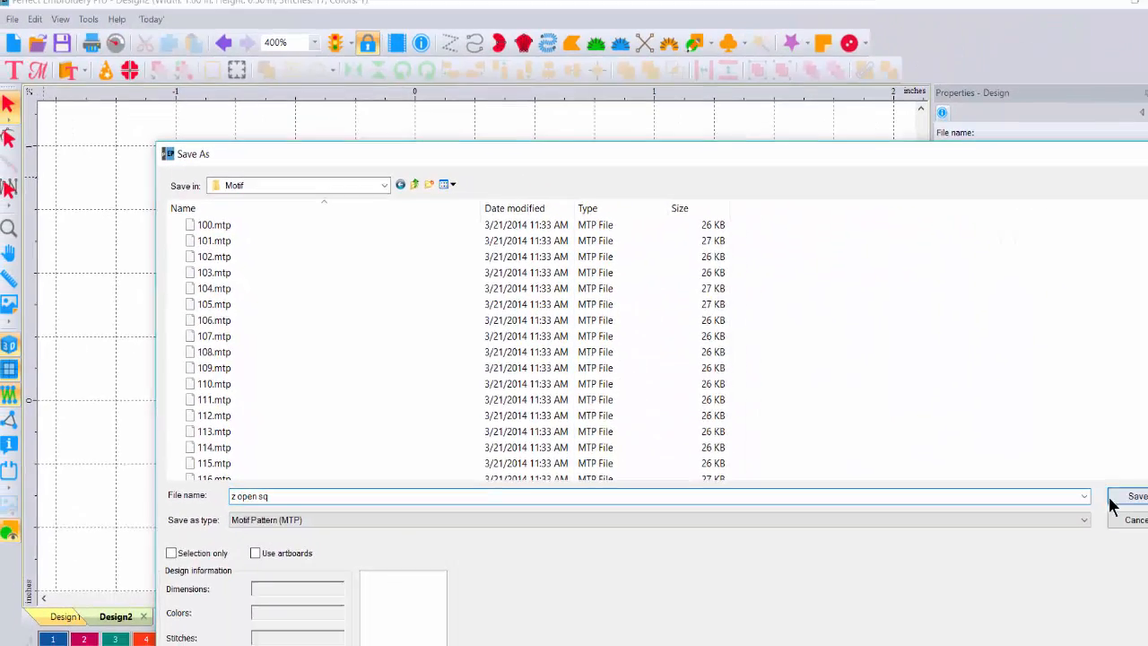
Step: Save z open sq.mtp, then draw and select a straight horizontal run line above the wave
{"action": "left_click", "coordinate": [1119, 499]}
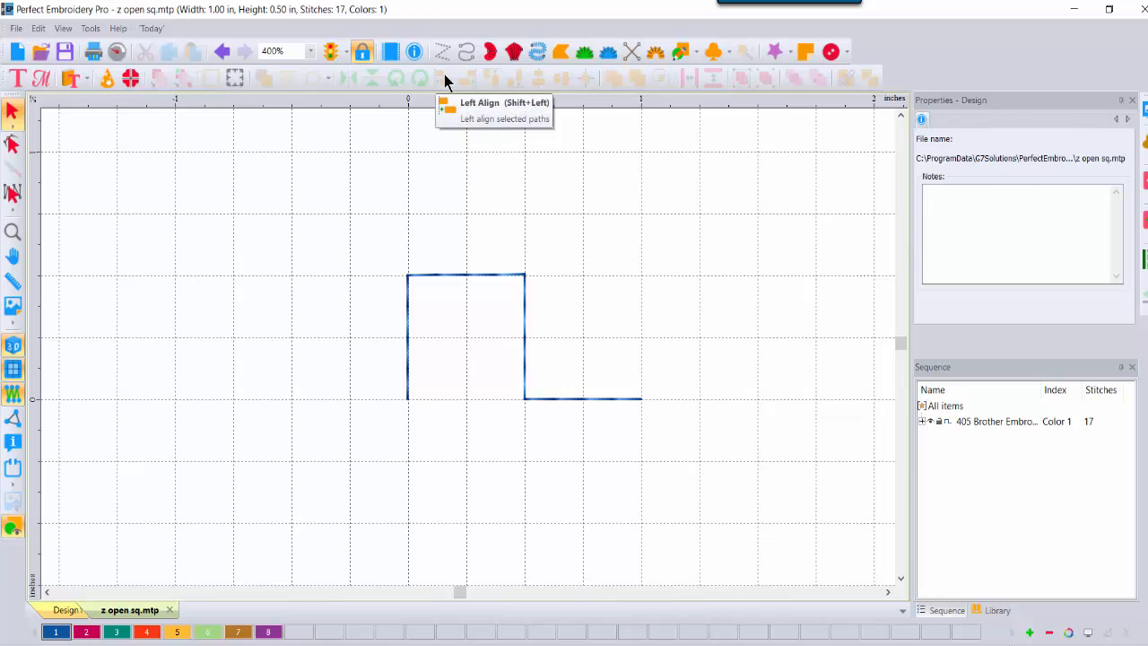
{"action": "left_click", "coordinate": [466, 55]}
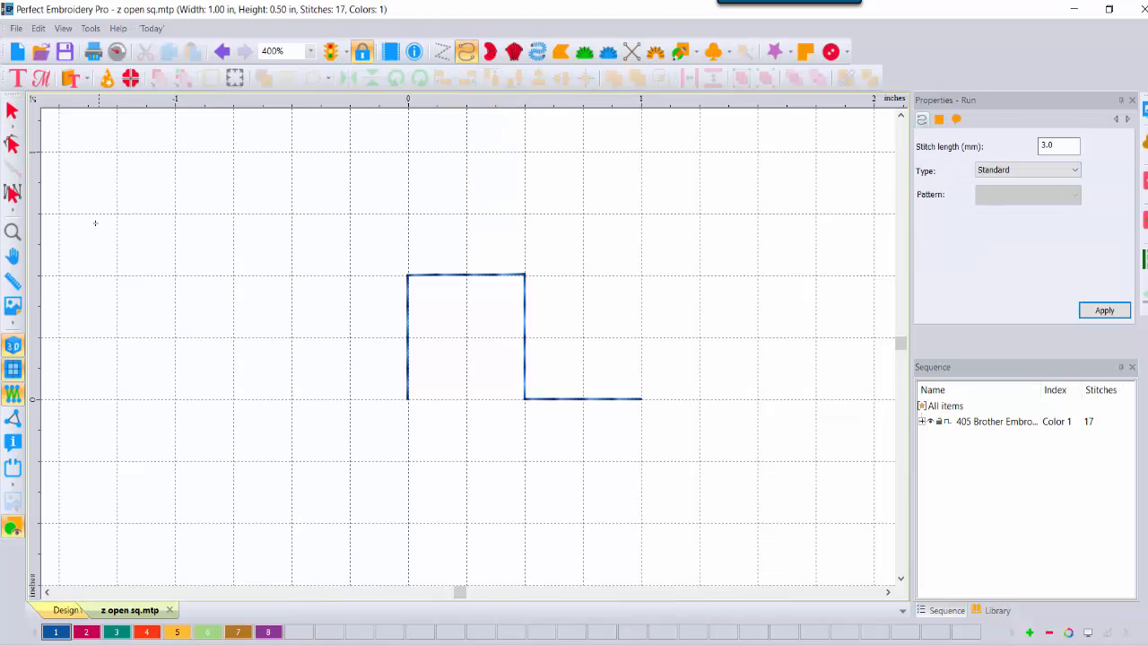
{"action": "left_click", "coordinate": [117, 211]}
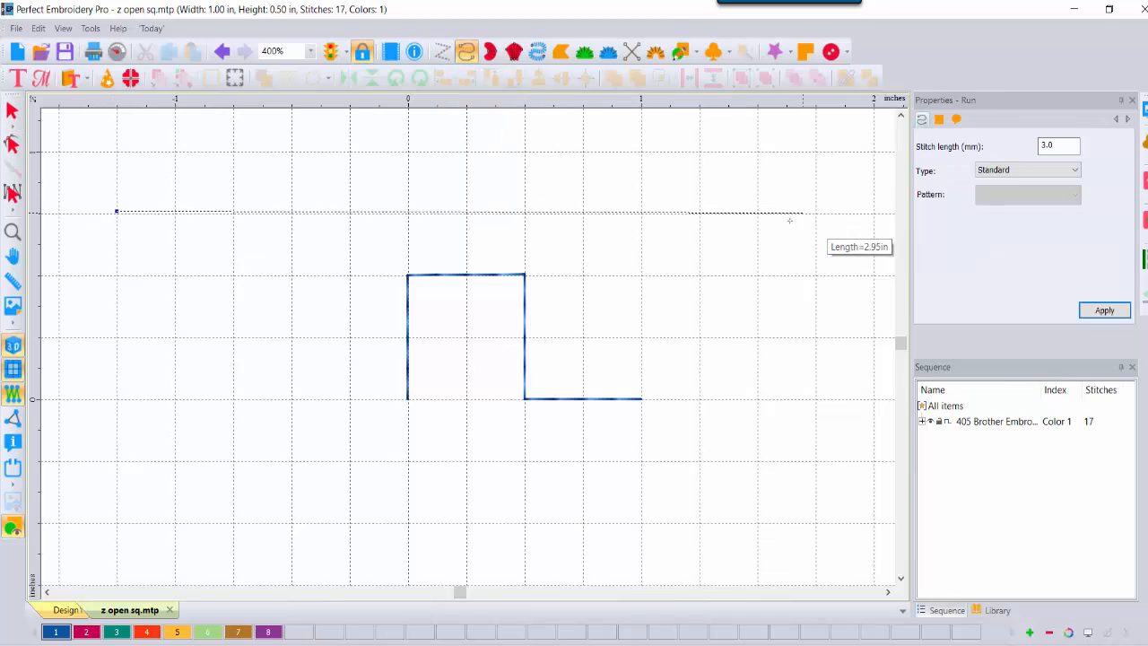
{"action": "left_click", "coordinate": [761, 212]}
{"action": "key", "text": "Return"}
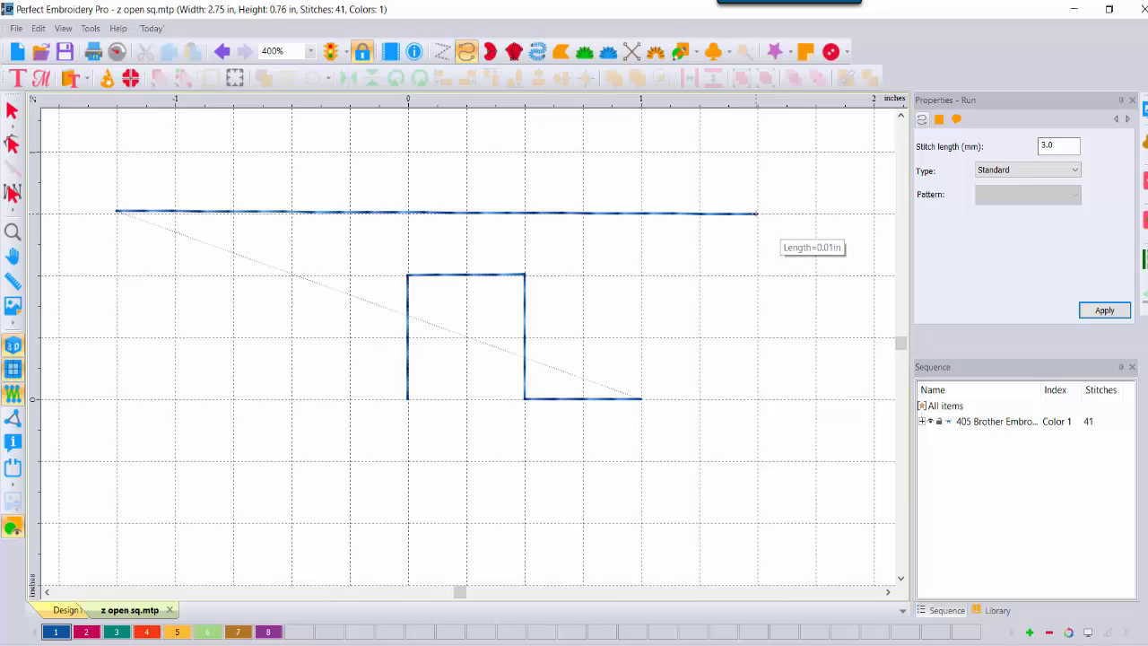
{"action": "left_click", "coordinate": [12, 110]}
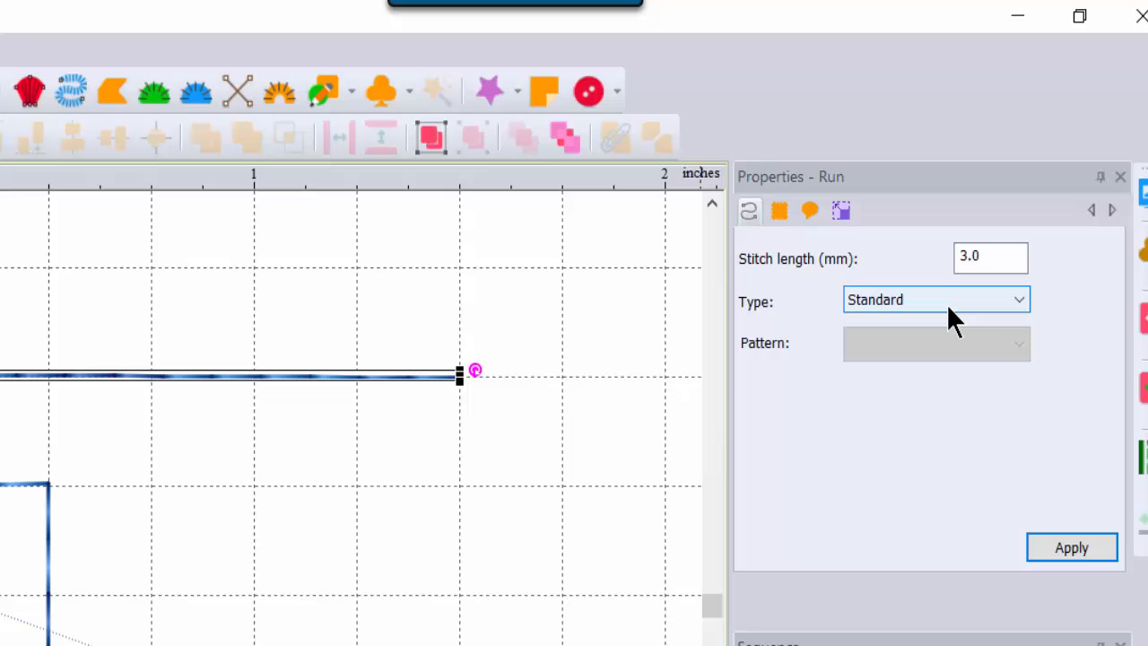
Step: Set the straight line's run type to Motif with the z open sq pattern and apply it
{"action": "left_click", "coordinate": [948, 302]}
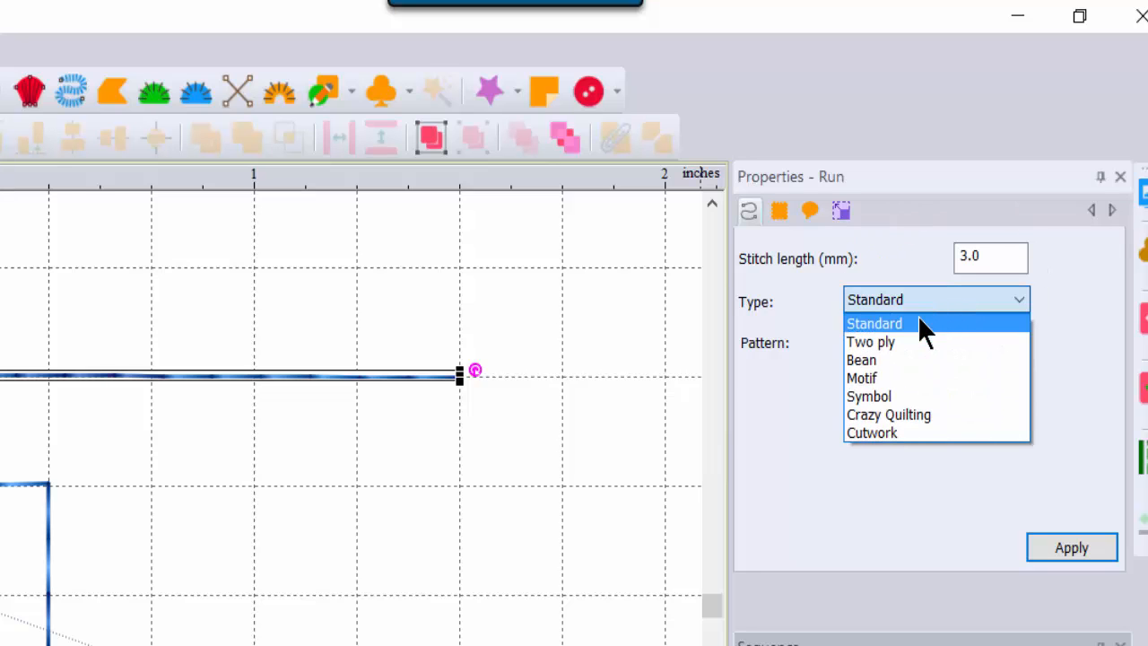
{"action": "left_click", "coordinate": [887, 376]}
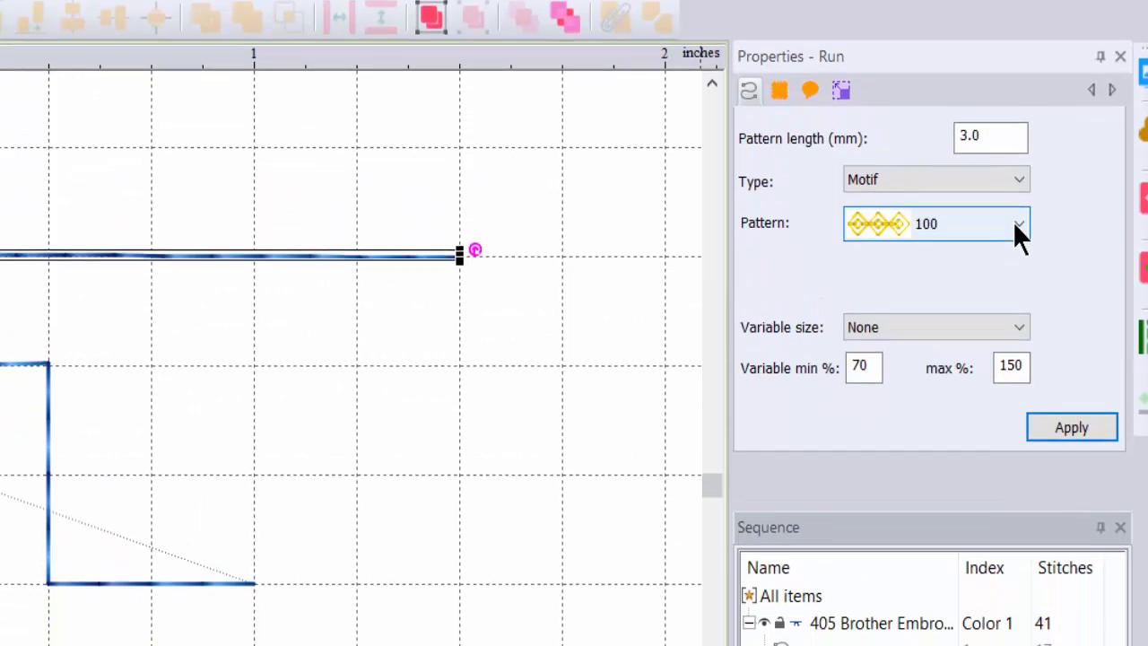
{"action": "left_click", "coordinate": [1020, 226]}
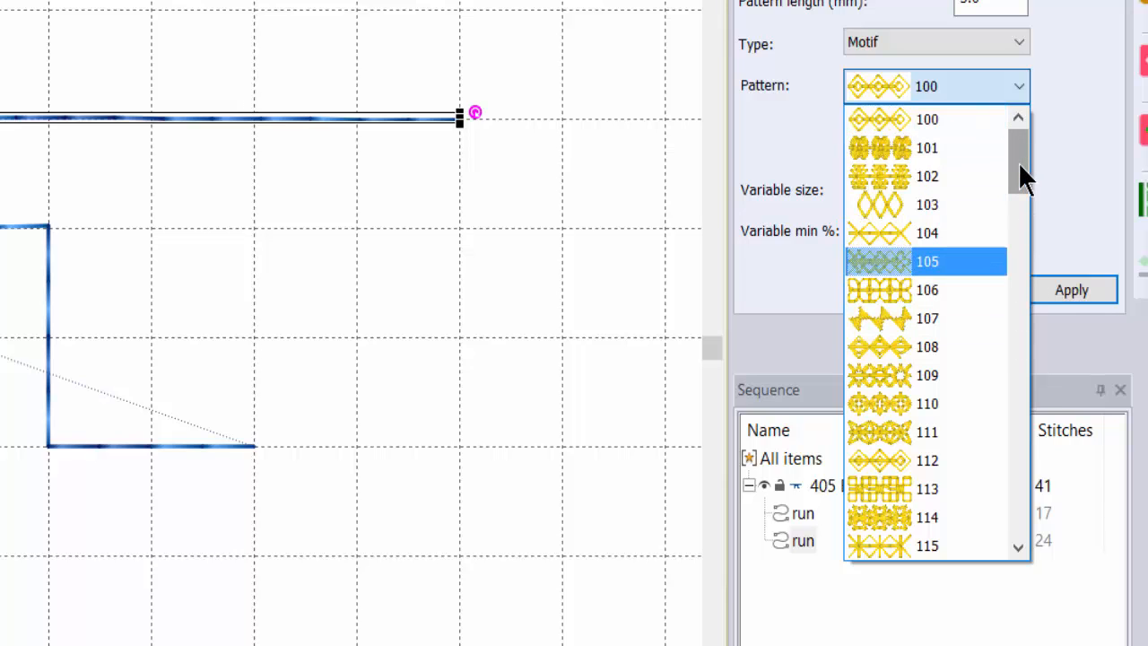
{"action": "left_click_drag", "start_coordinate": [1018, 162], "coordinate": [1036, 543]}
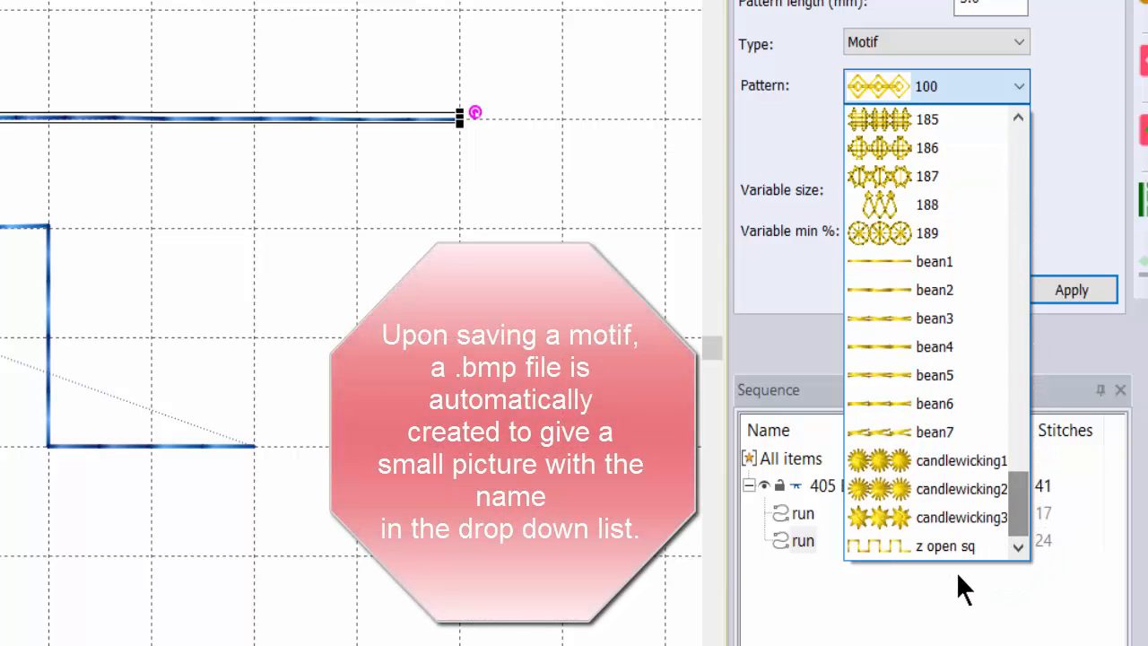
{"action": "left_click", "coordinate": [912, 553]}
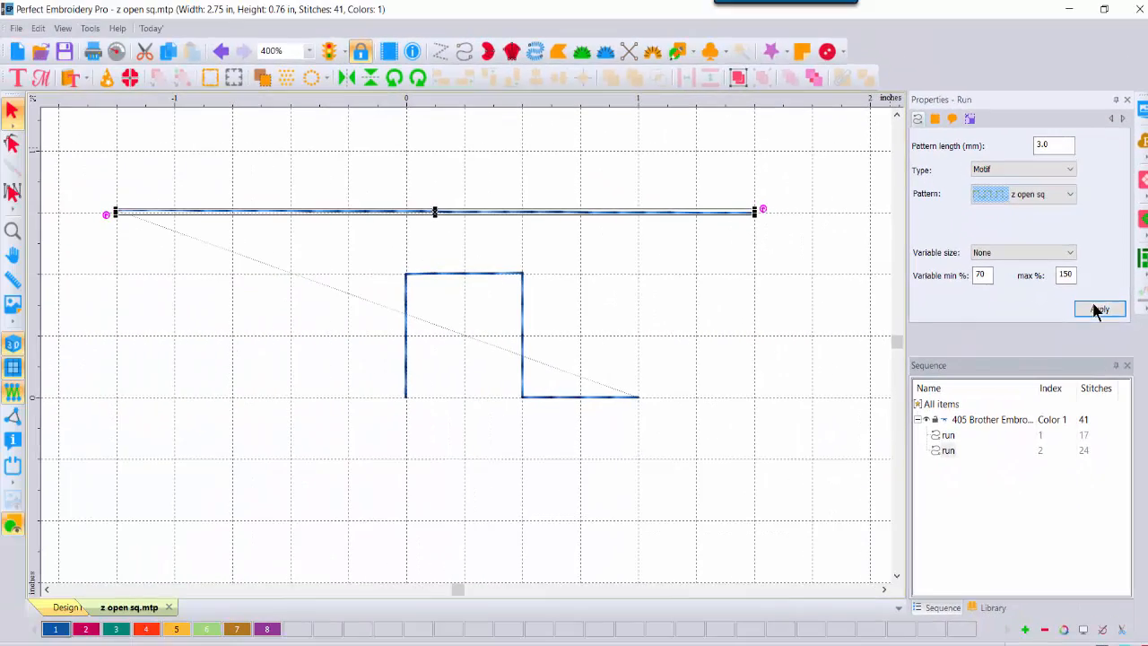
{"action": "left_click", "coordinate": [1096, 309]}
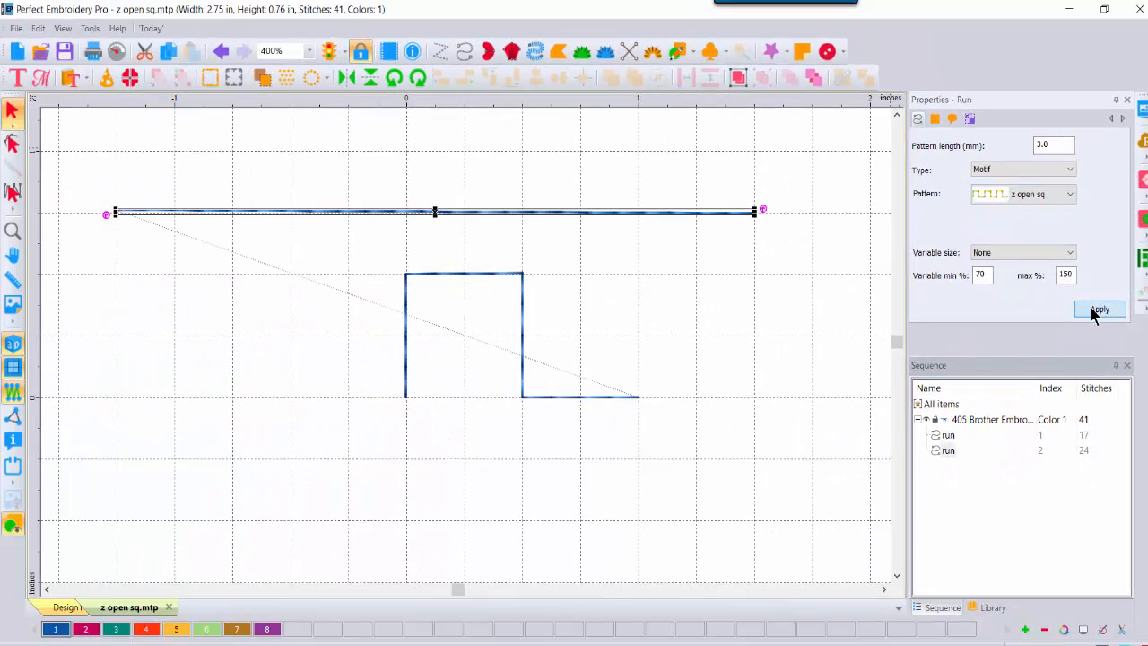
{"action": "left_click", "coordinate": [276, 338]}
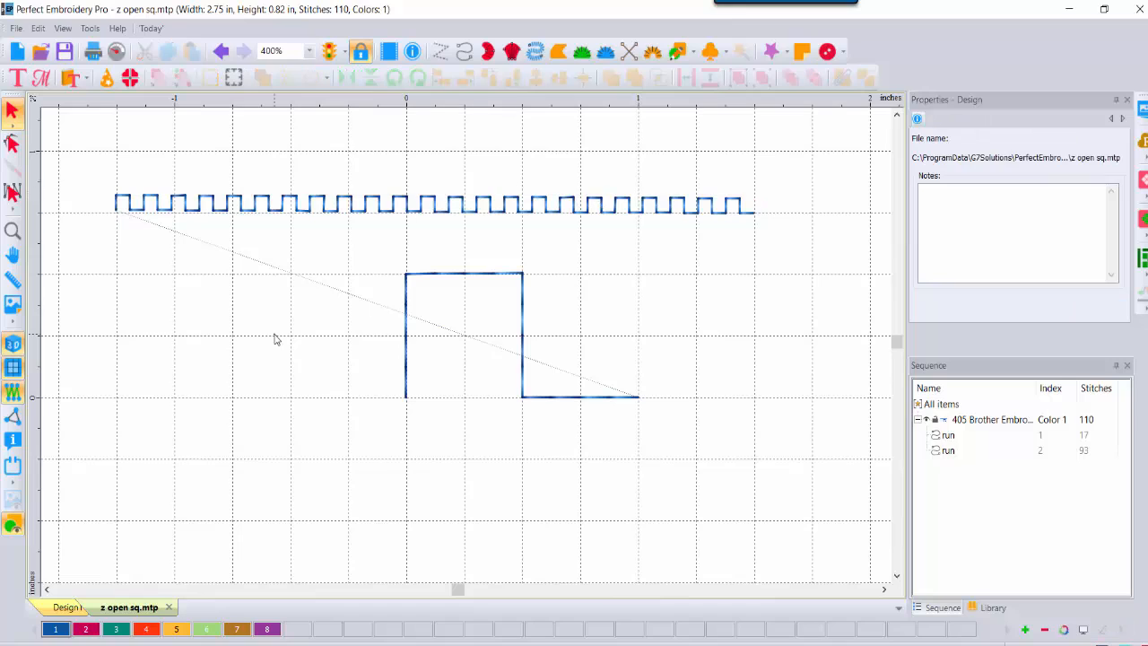
Step: Give the square-wave run thread colour 2, then show 3 windows.png in Photos
{"action": "left_click", "coordinate": [350, 207]}
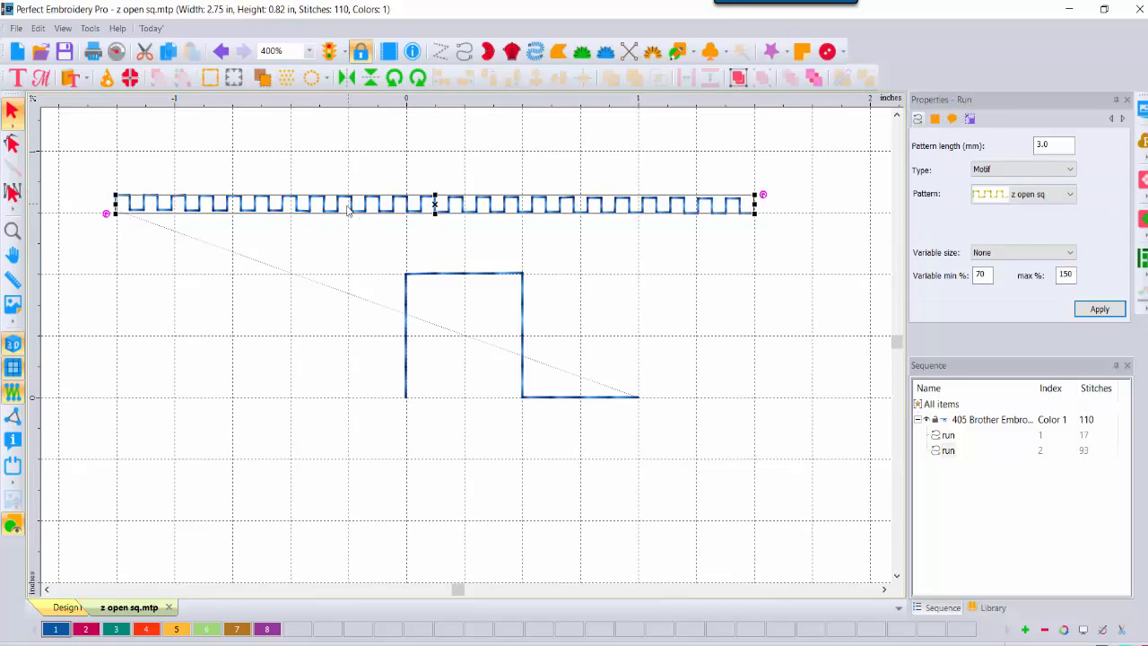
{"action": "left_click", "coordinate": [79, 632]}
{"action": "left_click", "coordinate": [698, 261]}
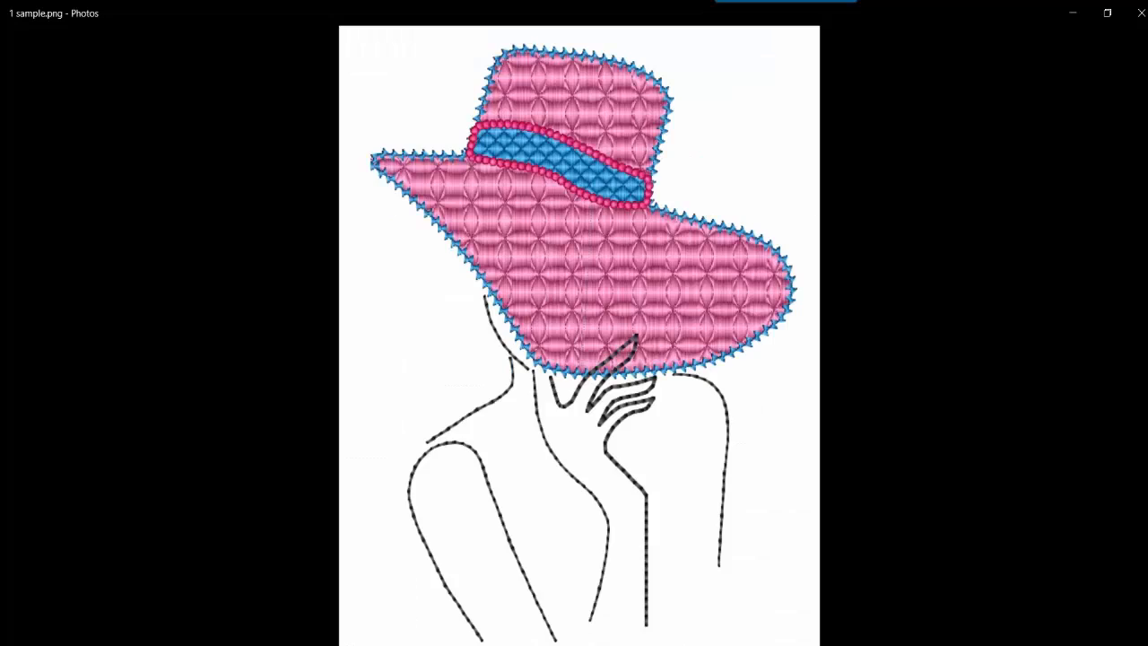
{"action": "key", "text": "Right"}
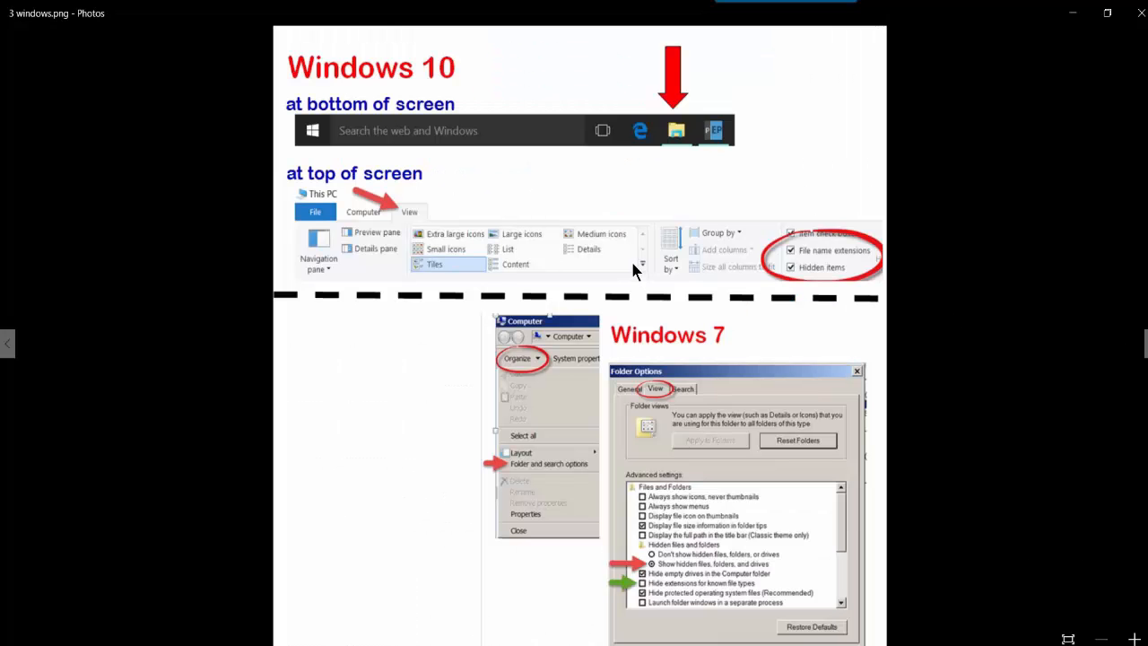
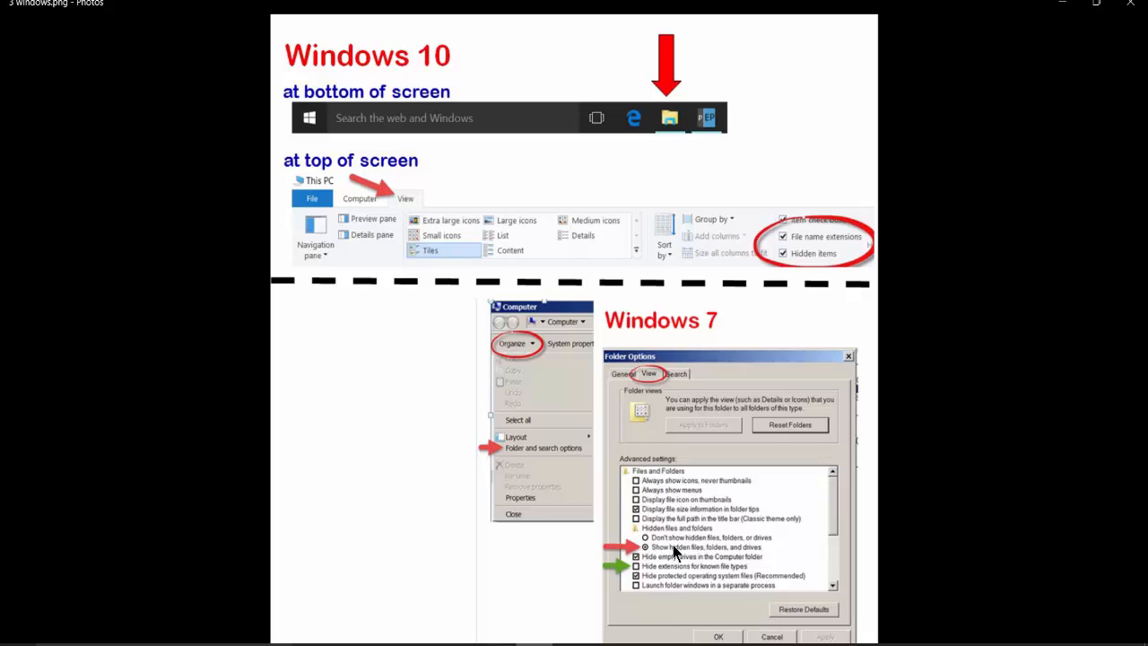
Step: Switch from Photos back to the z open sq.mtp design window in Perfect Embroidery Pro
{"action": "mouse_move", "coordinate": [508, 583]}
{"action": "left_click", "coordinate": [546, 602]}
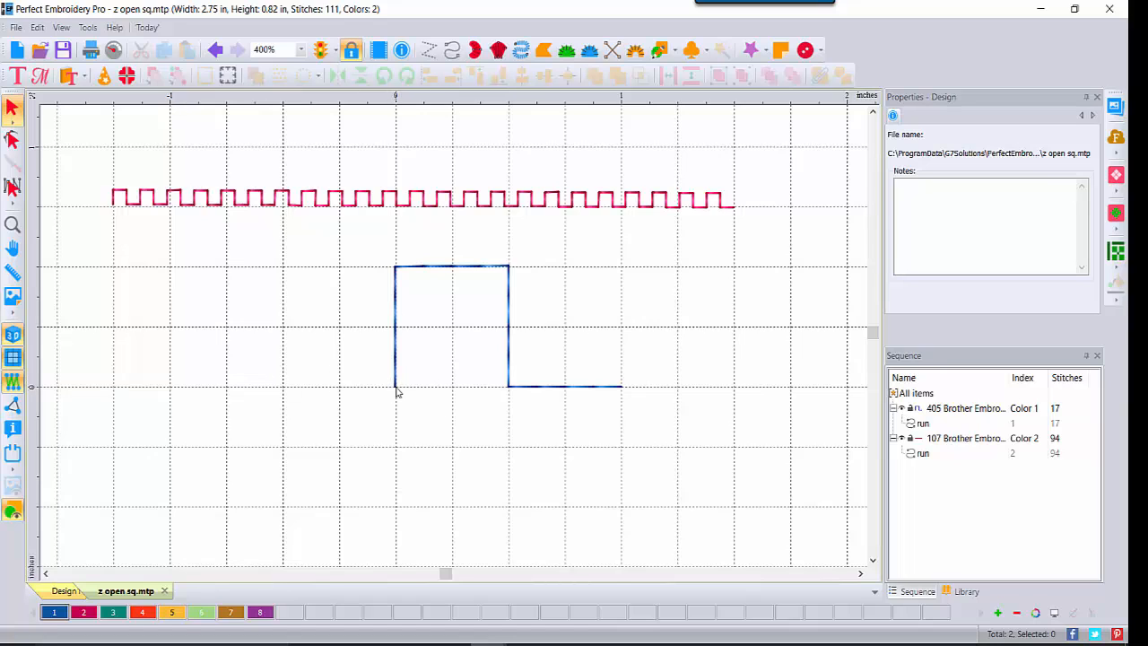
Step: Copy the blue open-square run and start a blank new design, Design3
{"action": "key", "text": "ctrl"}
{"action": "left_click", "coordinate": [441, 267]}
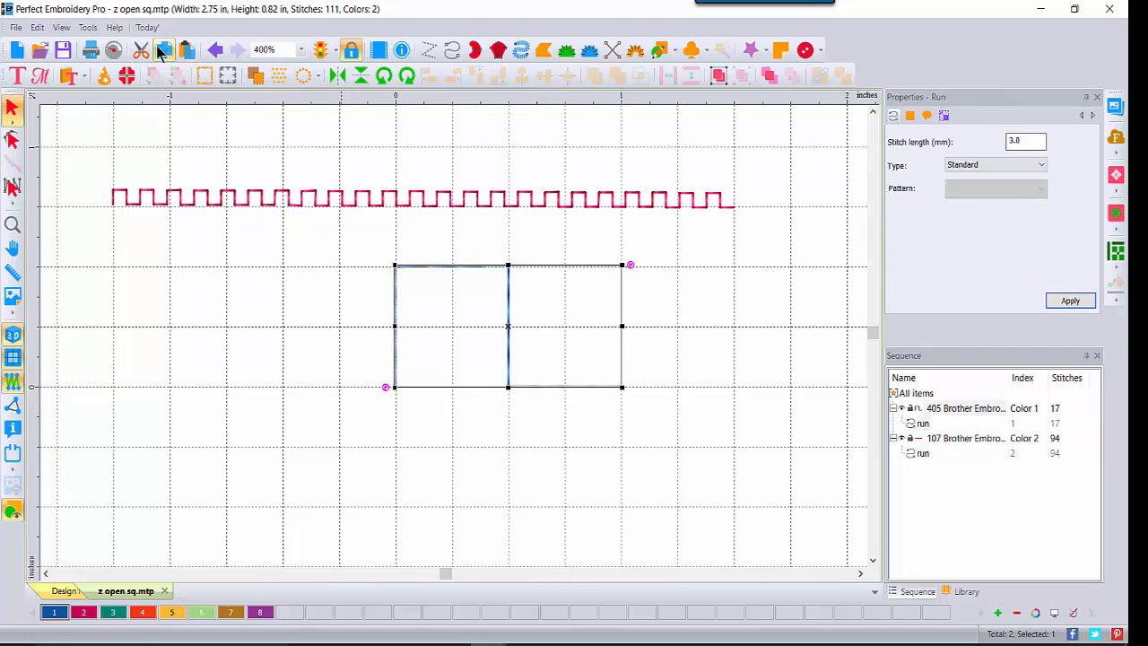
{"action": "left_click", "coordinate": [15, 52]}
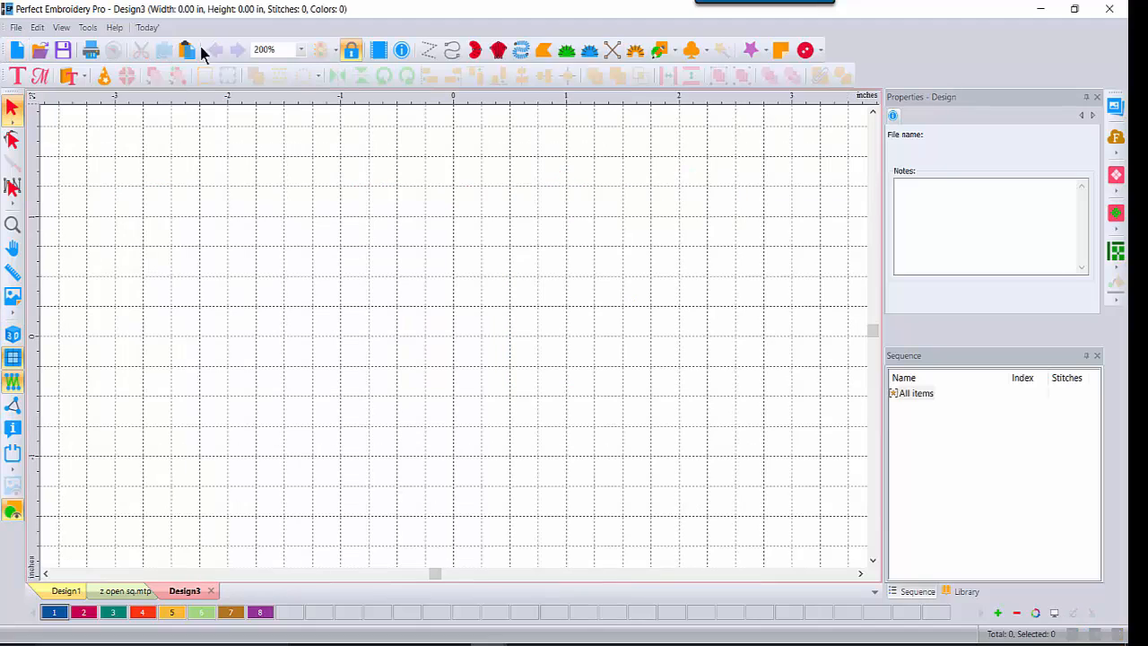
Step: Paste the open-square run into Design3 and zoom in on it
{"action": "key", "text": "ctrl+v"}
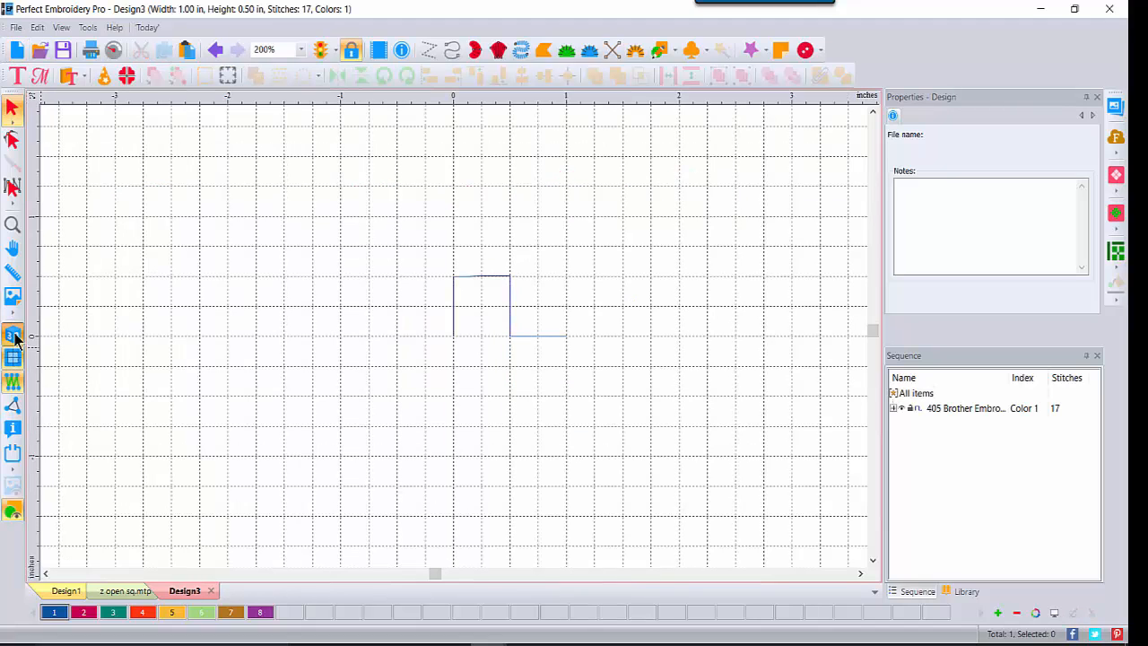
{"action": "left_click", "coordinate": [12, 224]}
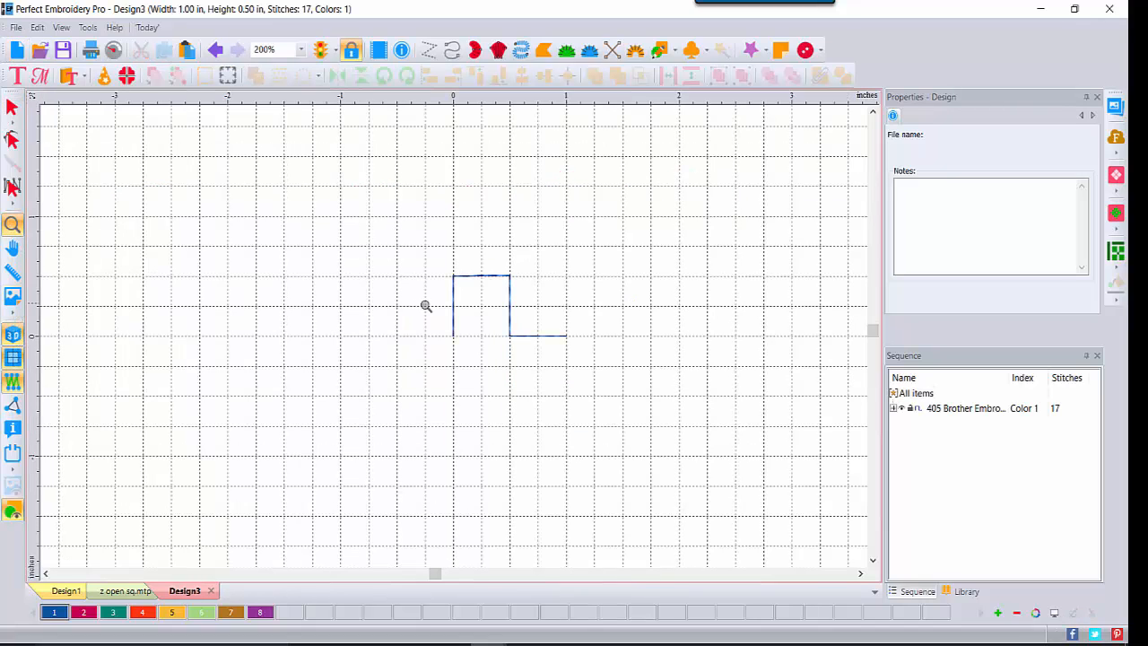
{"action": "left_click", "coordinate": [474, 336]}
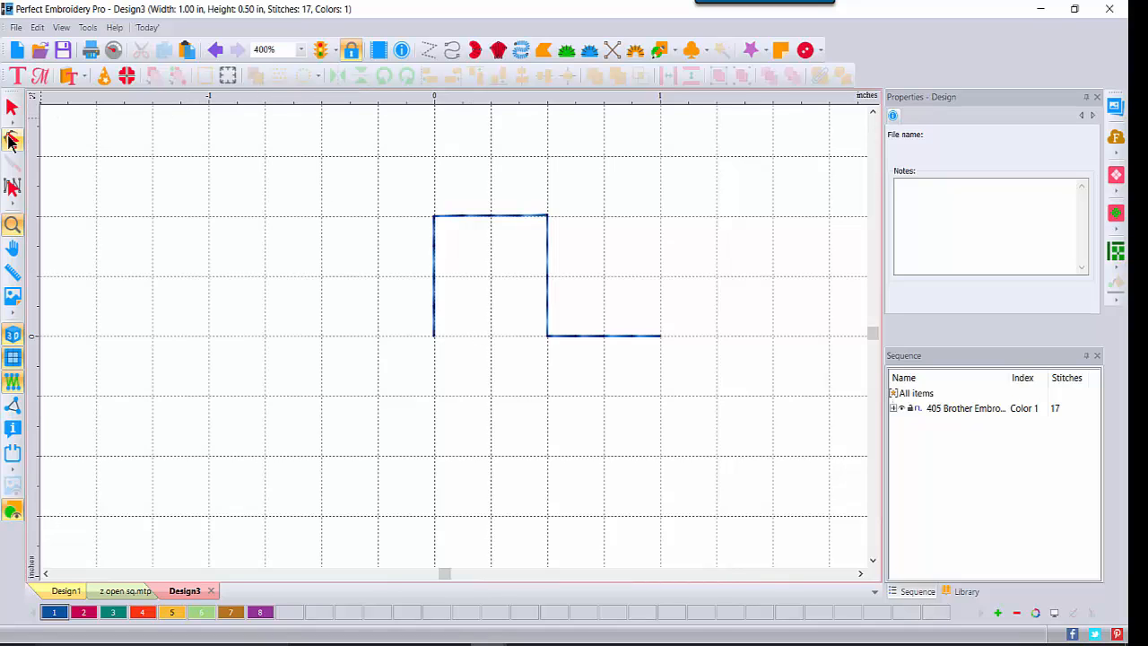
Step: Delete the tail's end point and apply, leaving a 13-stitch three-sided square
{"action": "left_click", "coordinate": [11, 141]}
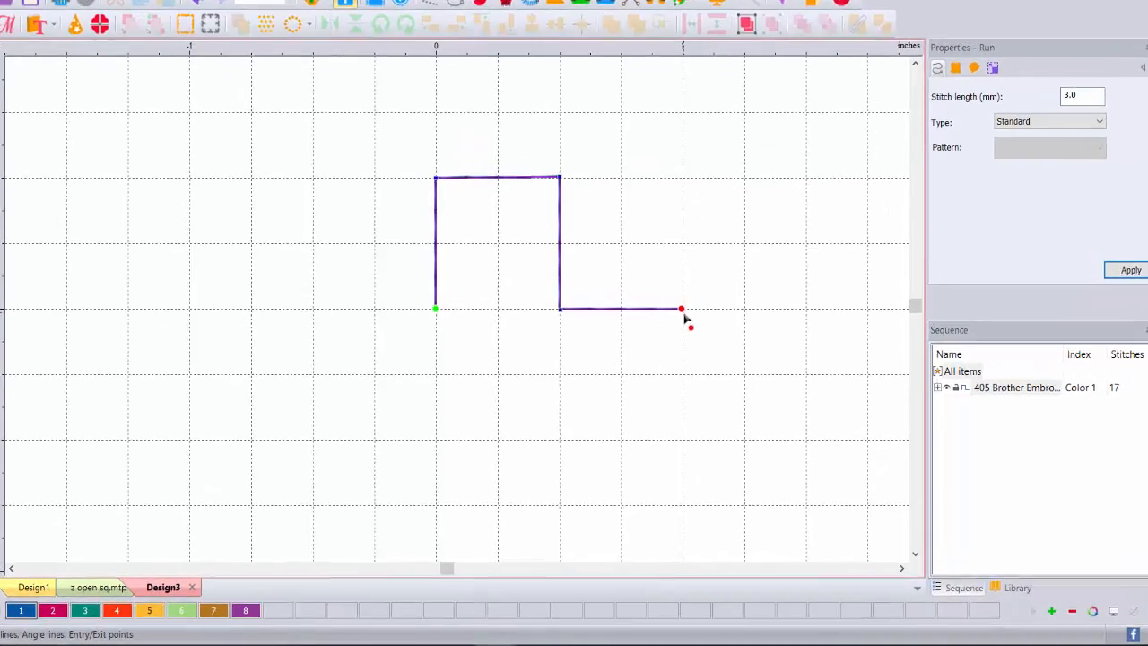
{"action": "right_click", "coordinate": [660, 339]}
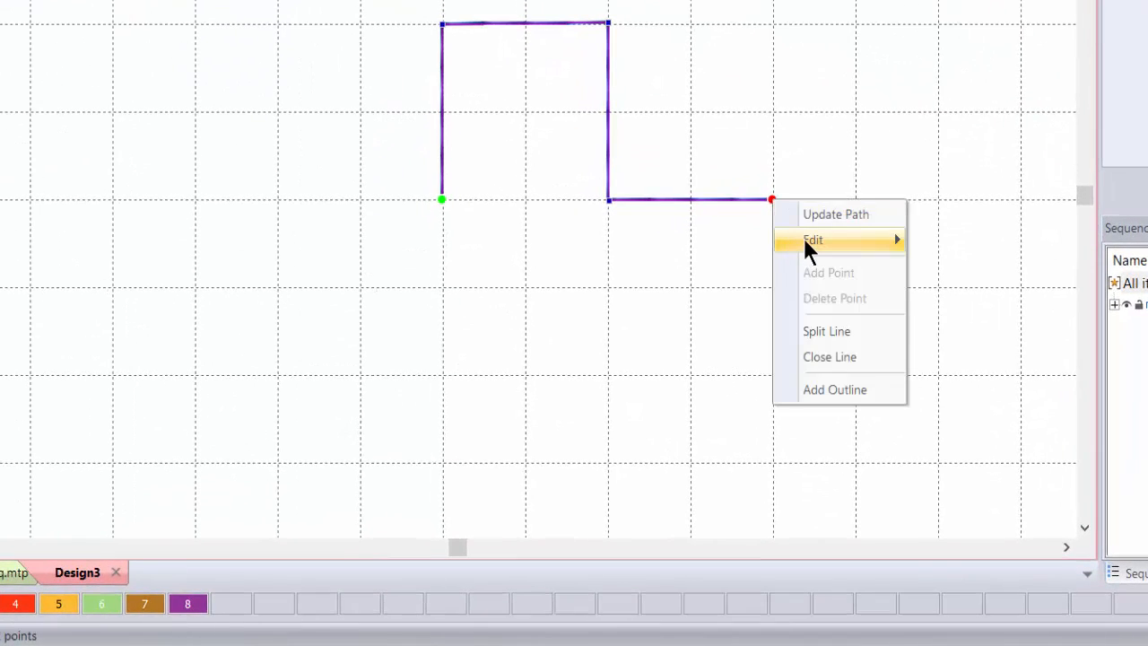
{"action": "mouse_move", "coordinate": [803, 238]}
{"action": "left_click", "coordinate": [951, 277]}
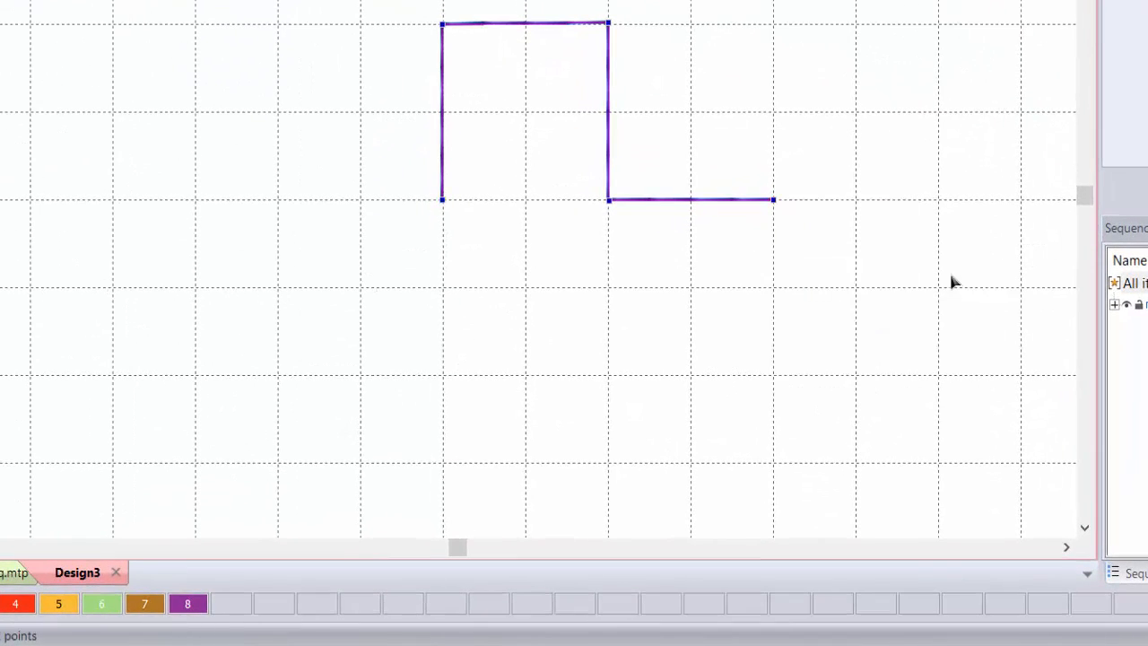
{"action": "right_click", "coordinate": [776, 207]}
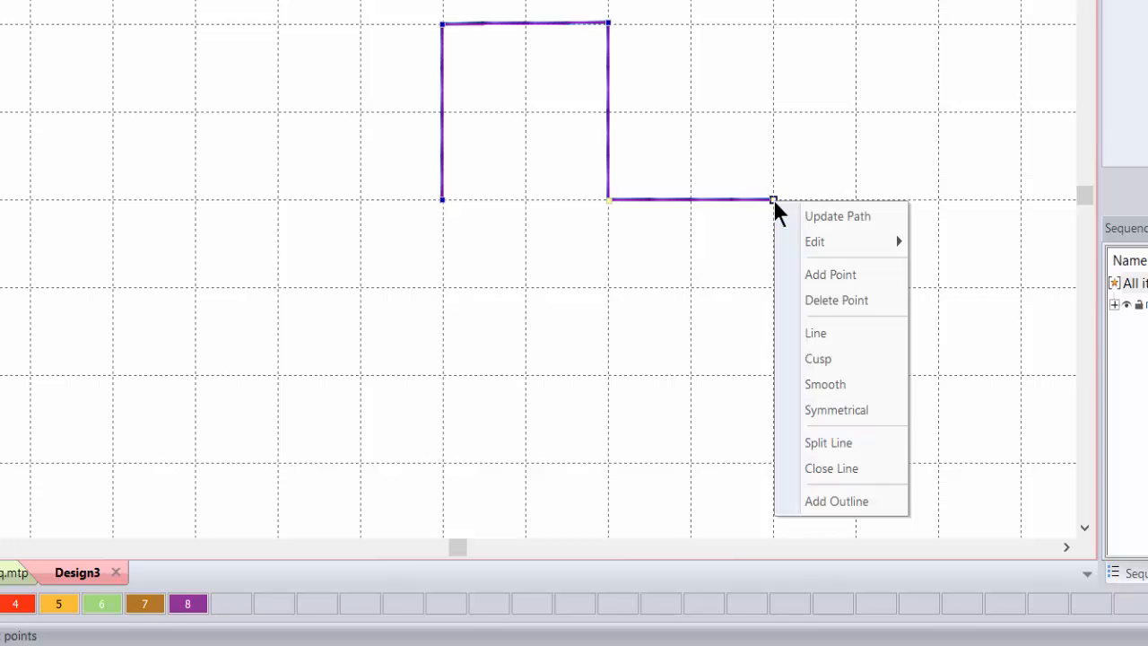
{"action": "left_click", "coordinate": [815, 300]}
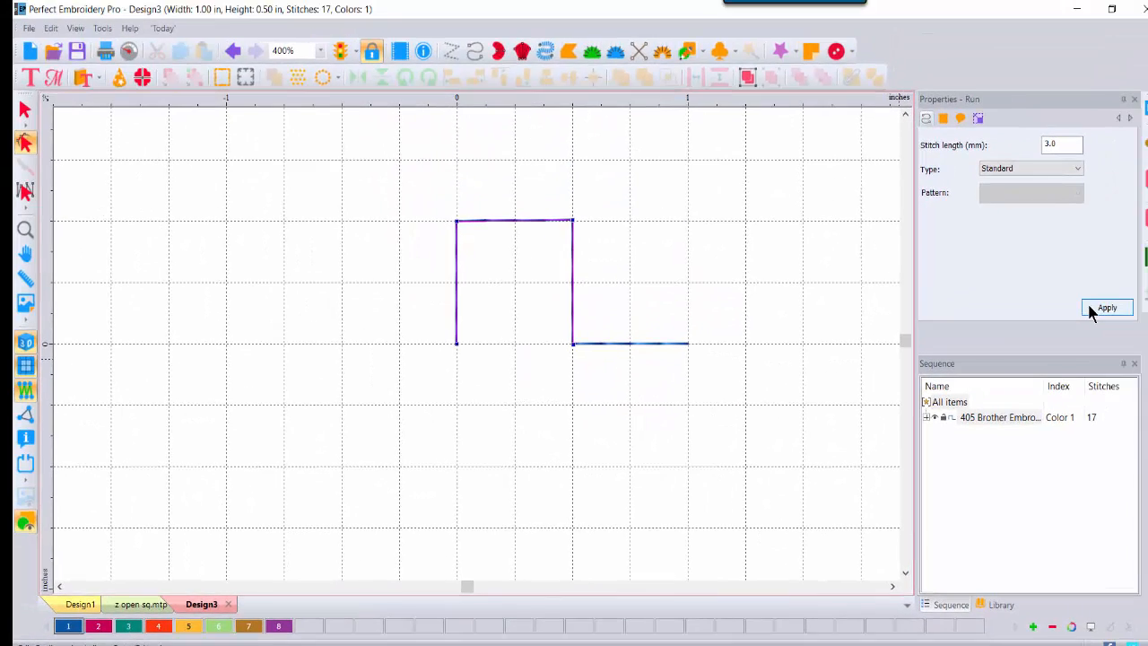
{"action": "left_click", "coordinate": [1085, 305]}
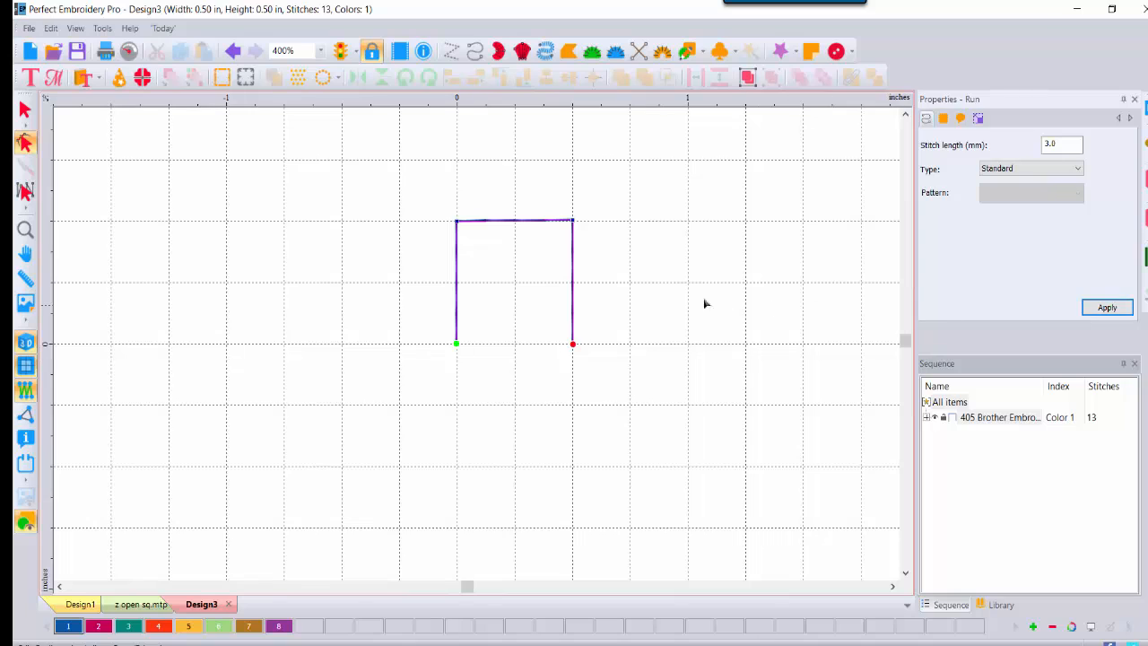
{"action": "key", "text": "Escape"}
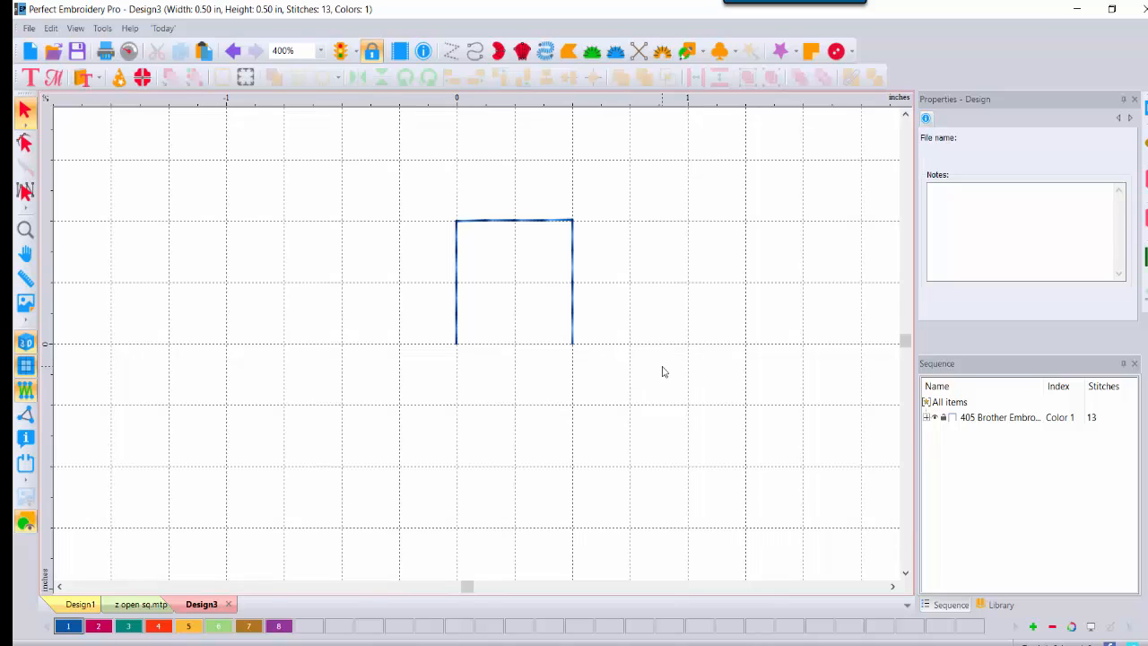
Step: Save Design3 as a Motif Pattern (MTP) named 'z open sq down' in the Motif folder
{"action": "left_click", "coordinate": [28, 27]}
{"action": "left_click", "coordinate": [51, 258]}
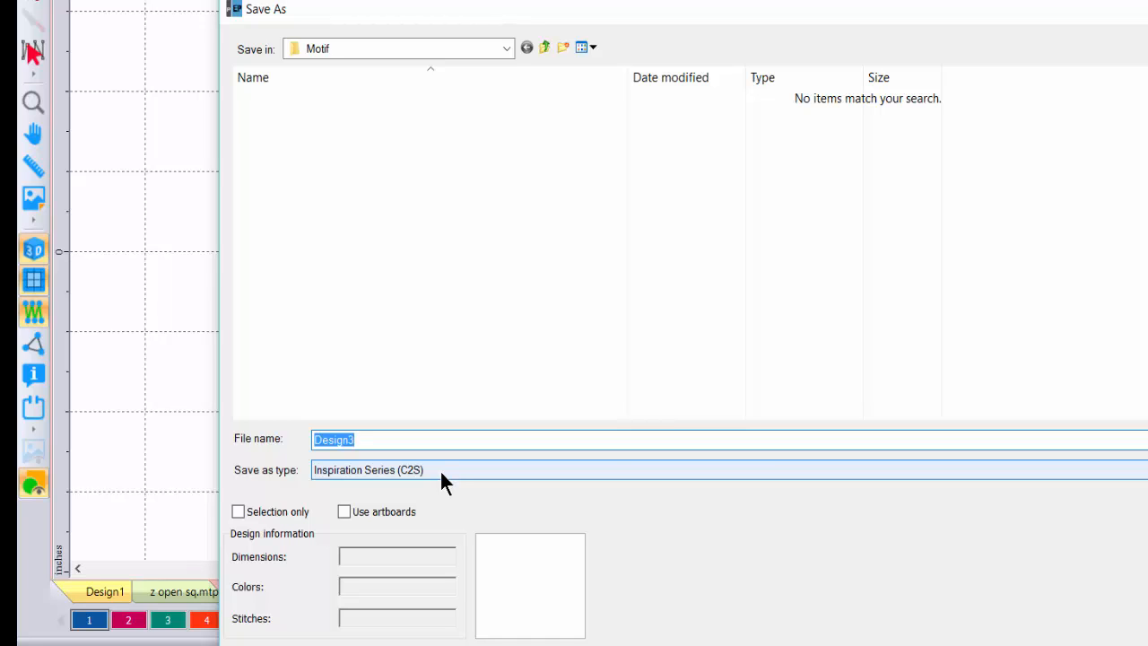
{"action": "left_click", "coordinate": [440, 469]}
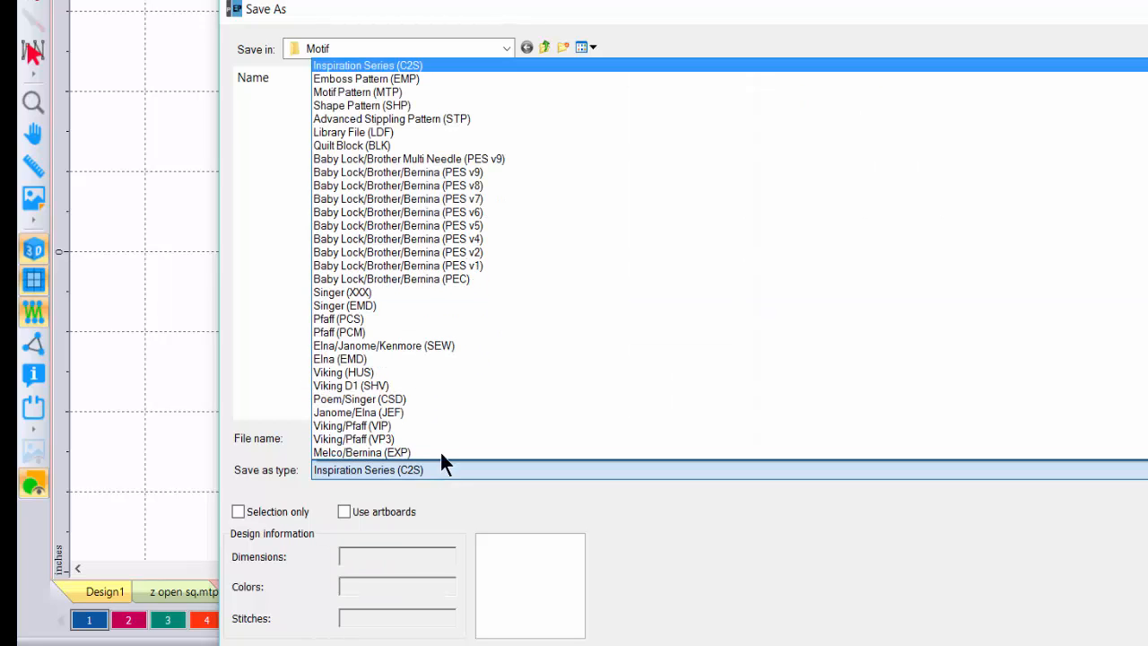
{"action": "left_click", "coordinate": [381, 91]}
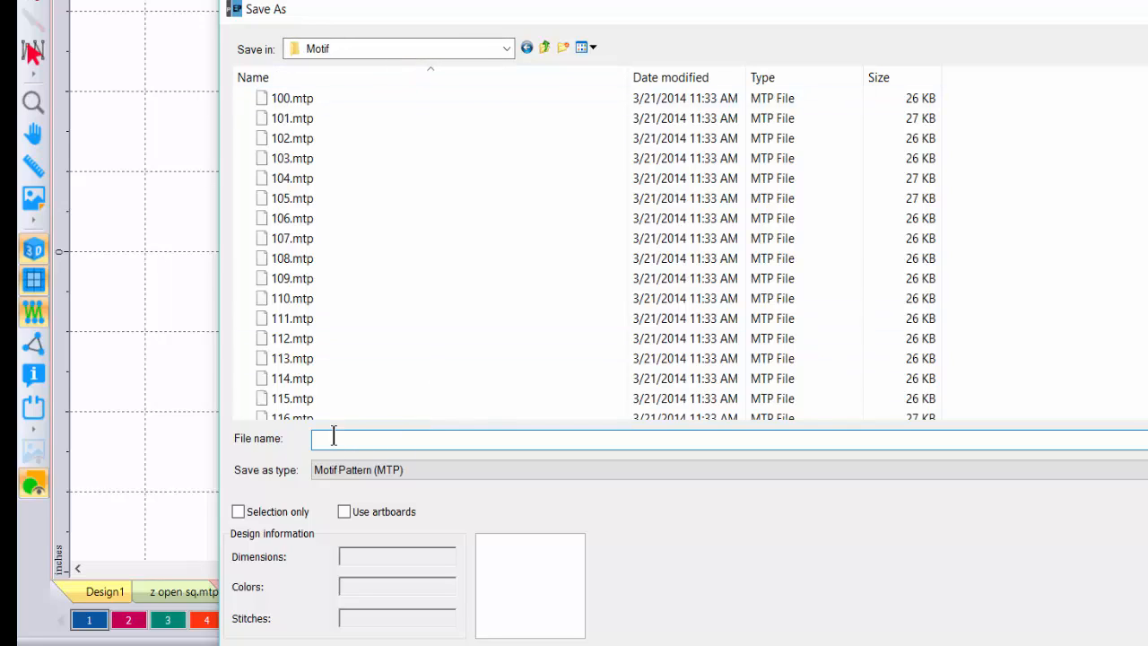
{"action": "type", "text": "z"}
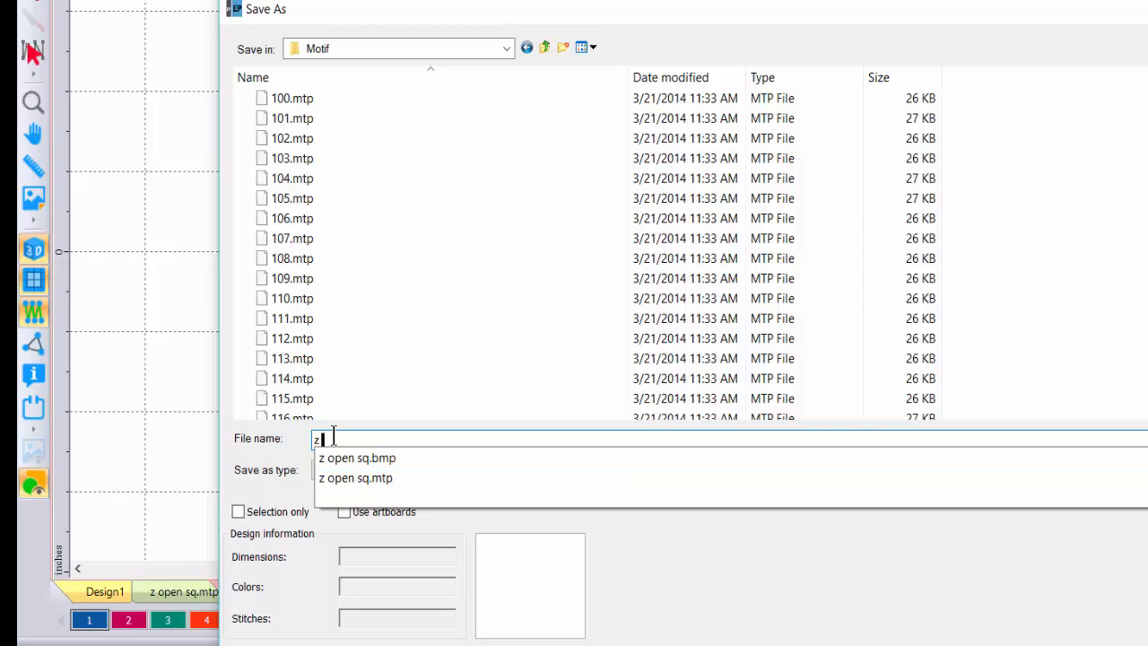
{"action": "type", "text": " open sq do"}
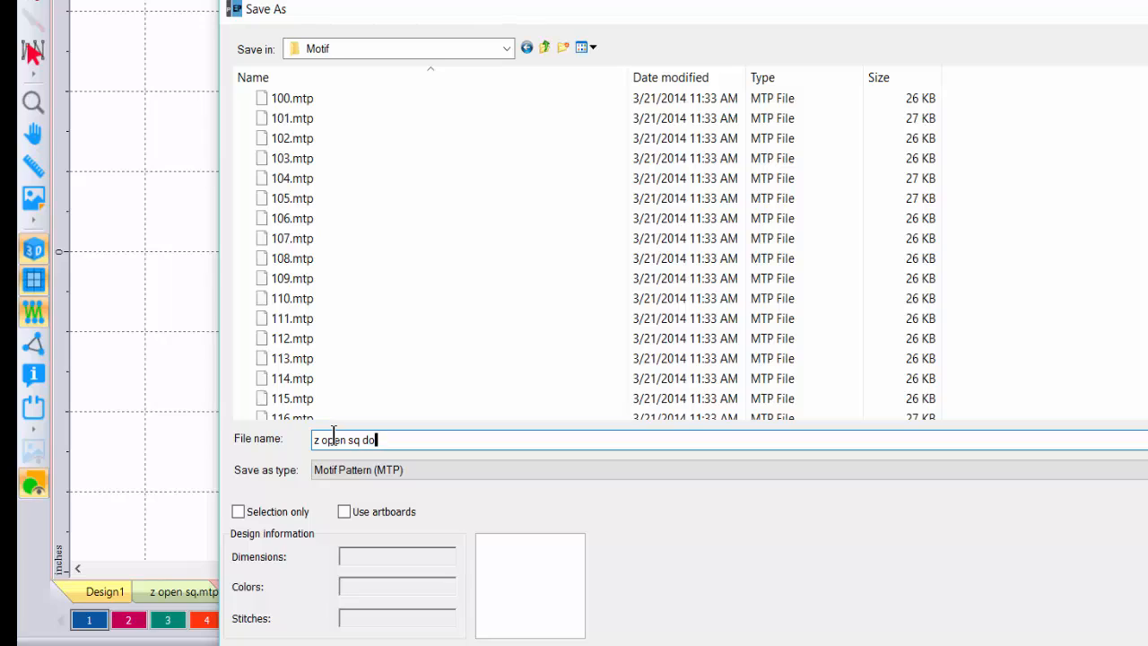
{"action": "type", "text": "wn"}
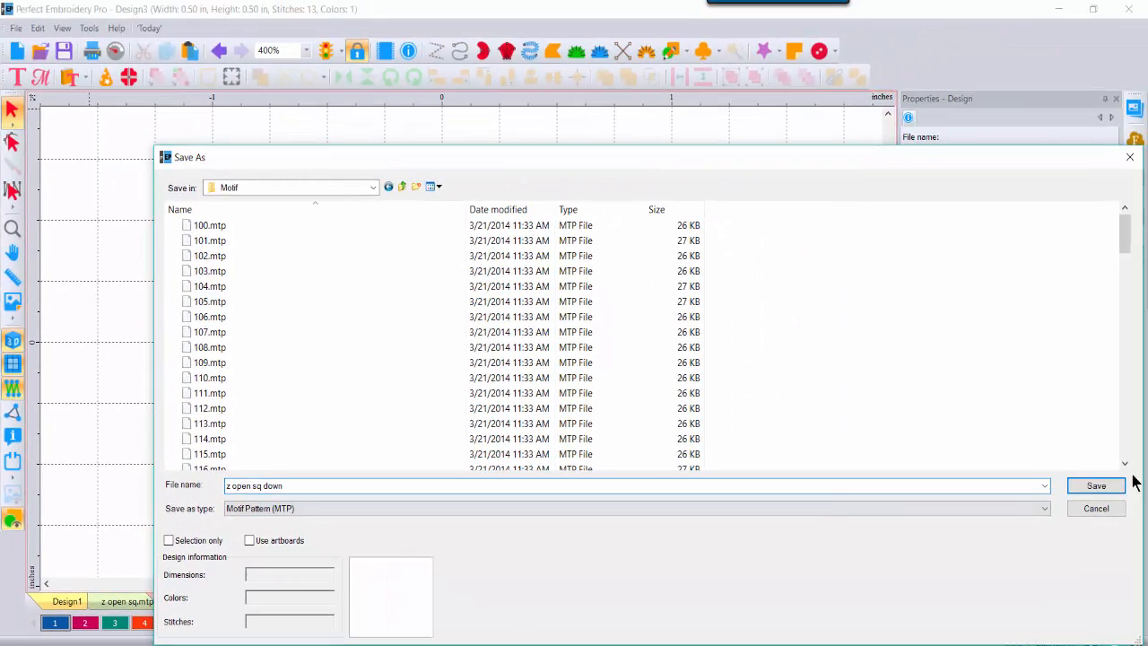
{"action": "left_click", "coordinate": [1096, 486]}
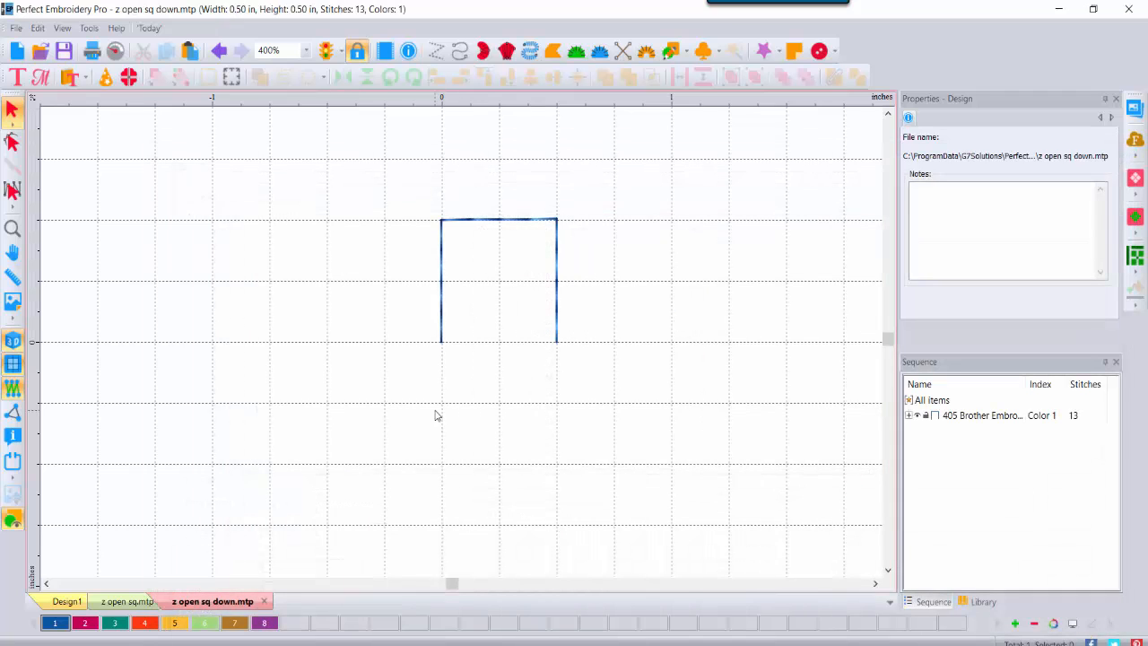
Step: Draw a straight horizontal run line above the three-sided square and select it
{"action": "left_click", "coordinate": [888, 115]}
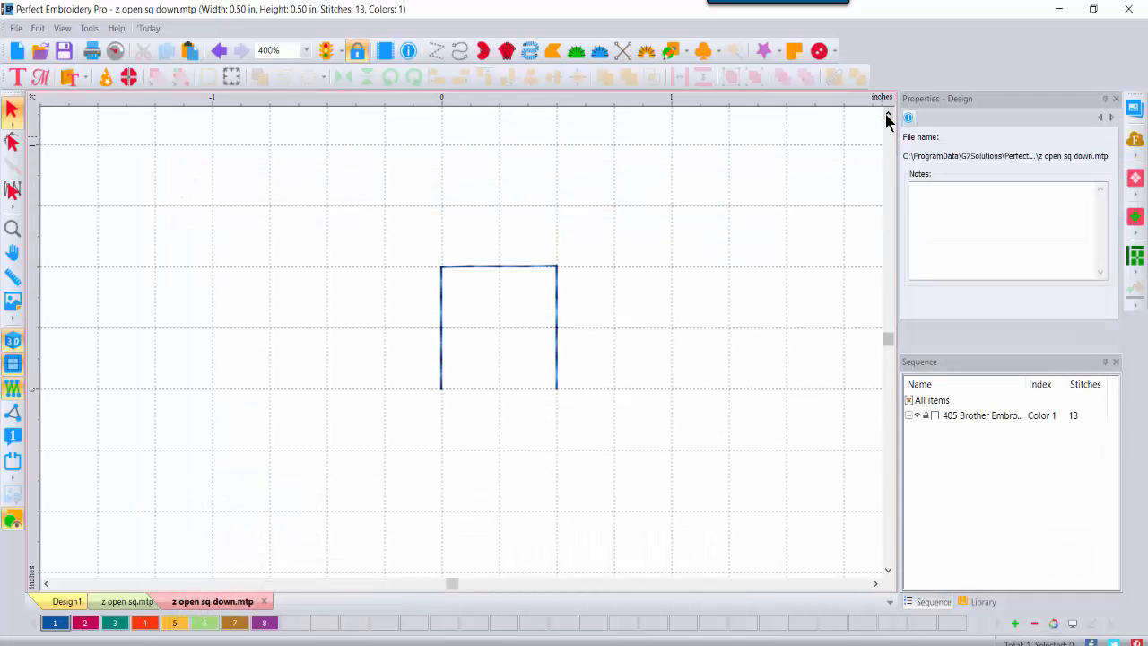
{"action": "left_click", "coordinate": [458, 52]}
{"action": "left_click", "coordinate": [159, 203]}
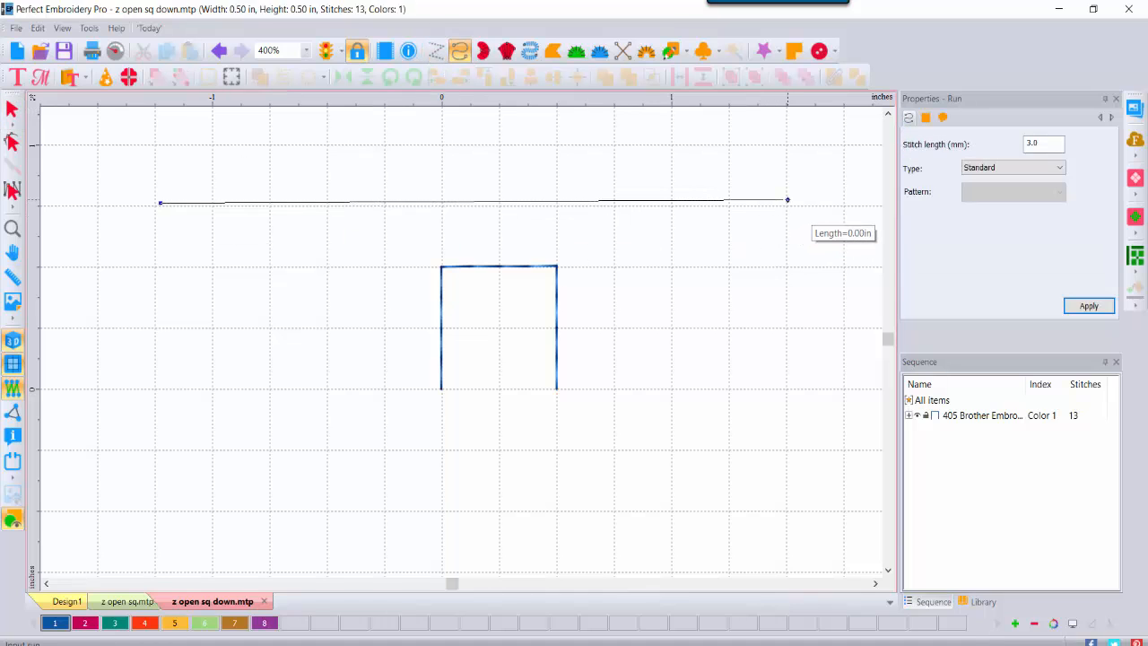
{"action": "right_click", "coordinate": [788, 199]}
{"action": "left_click", "coordinate": [13, 112]}
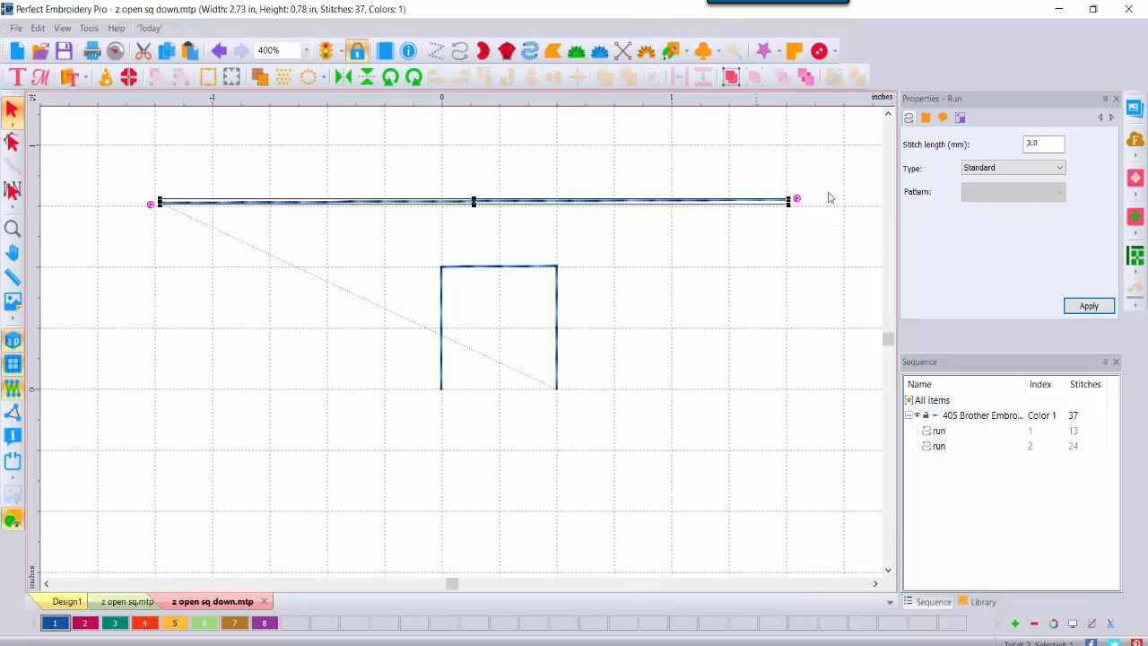
Step: Make the line a Motif run with the z open sq down pattern in thread colour 2
{"action": "left_click", "coordinate": [1046, 168]}
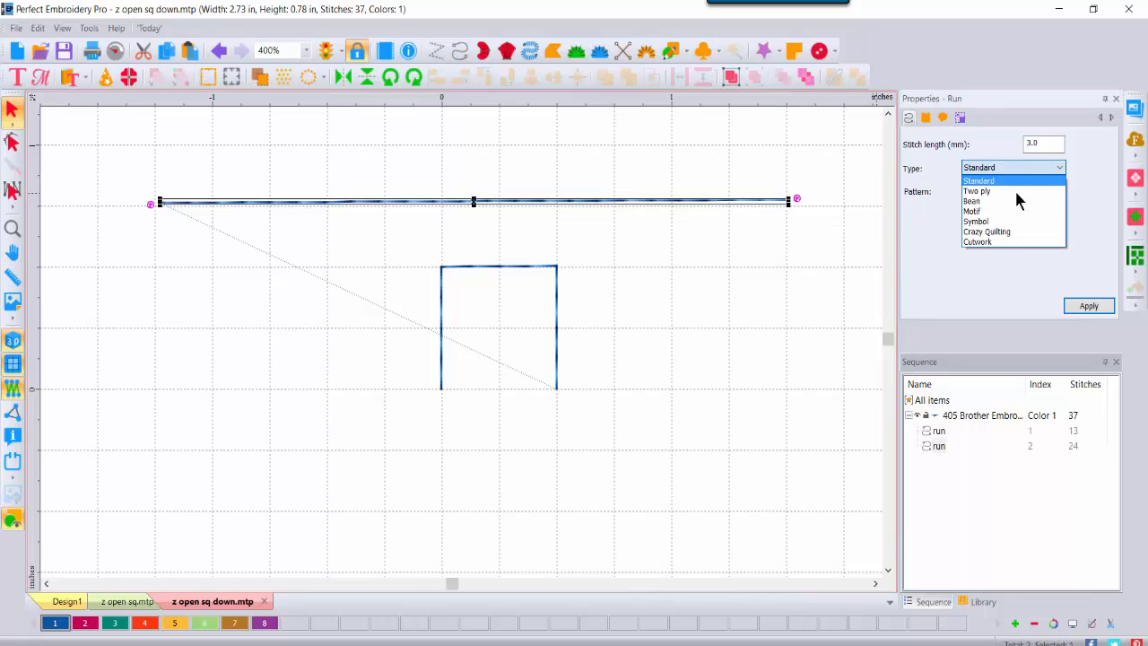
{"action": "left_click", "coordinate": [1000, 211]}
{"action": "left_click", "coordinate": [1059, 192]}
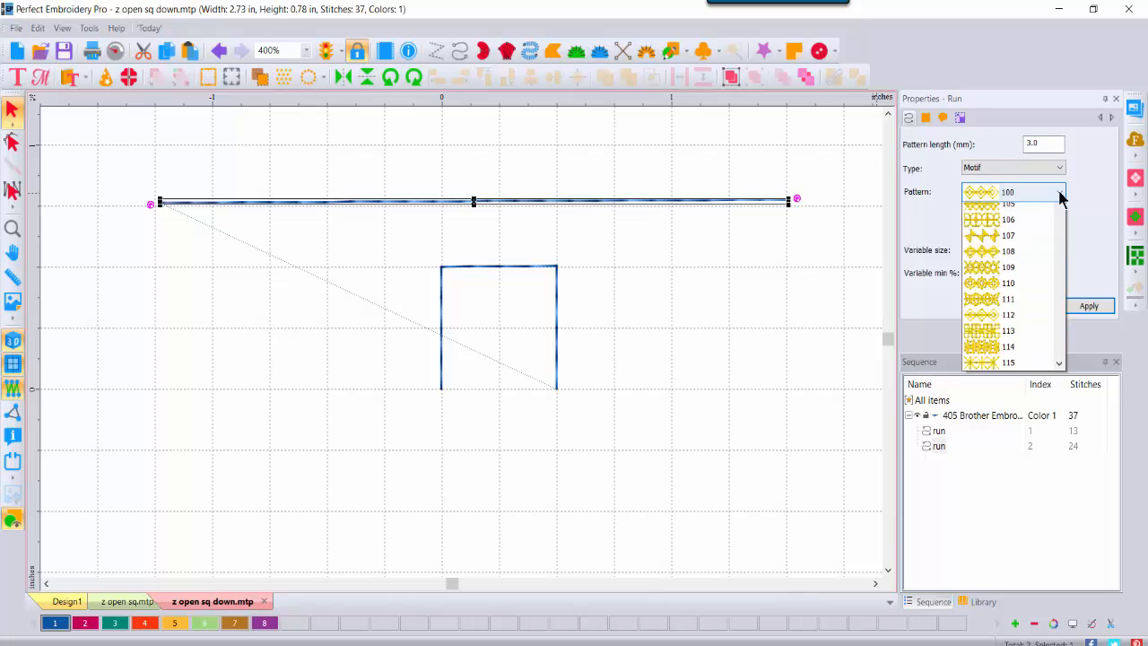
{"action": "left_click_drag", "start_coordinate": [1059, 238], "coordinate": [1060, 459]}
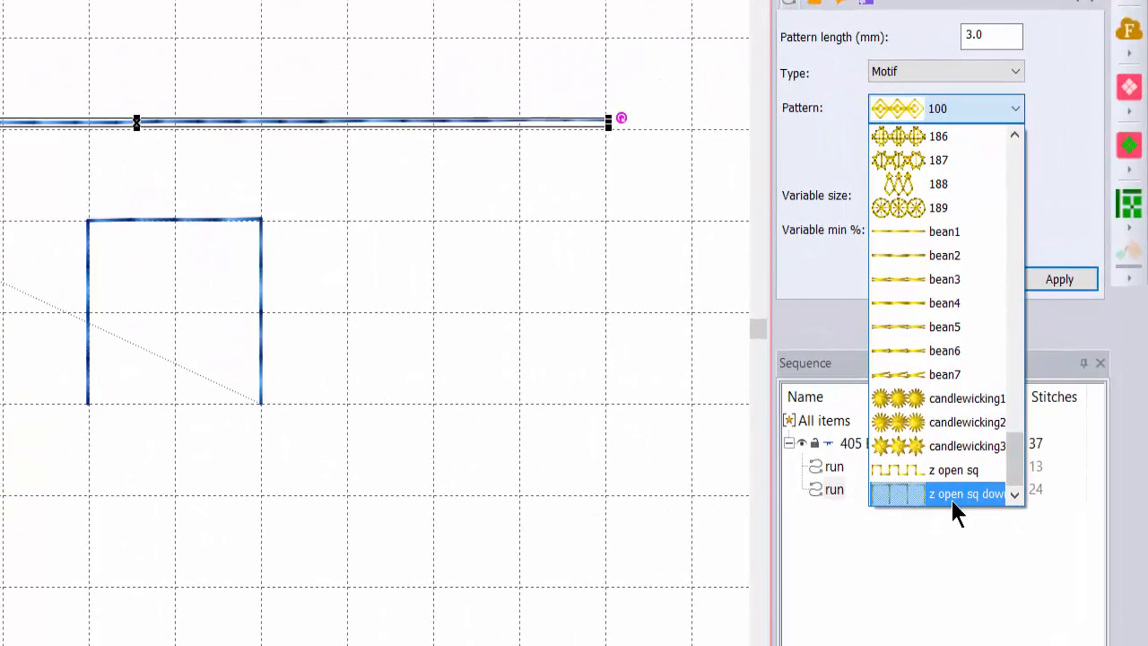
{"action": "left_click", "coordinate": [951, 495]}
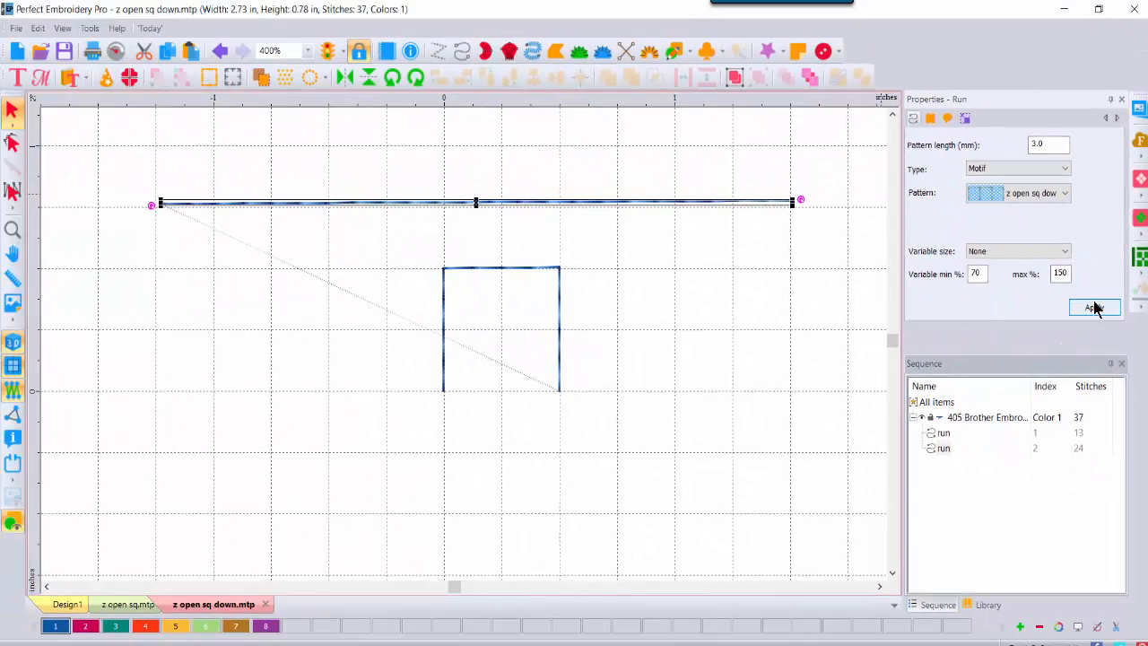
{"action": "left_click", "coordinate": [1094, 308]}
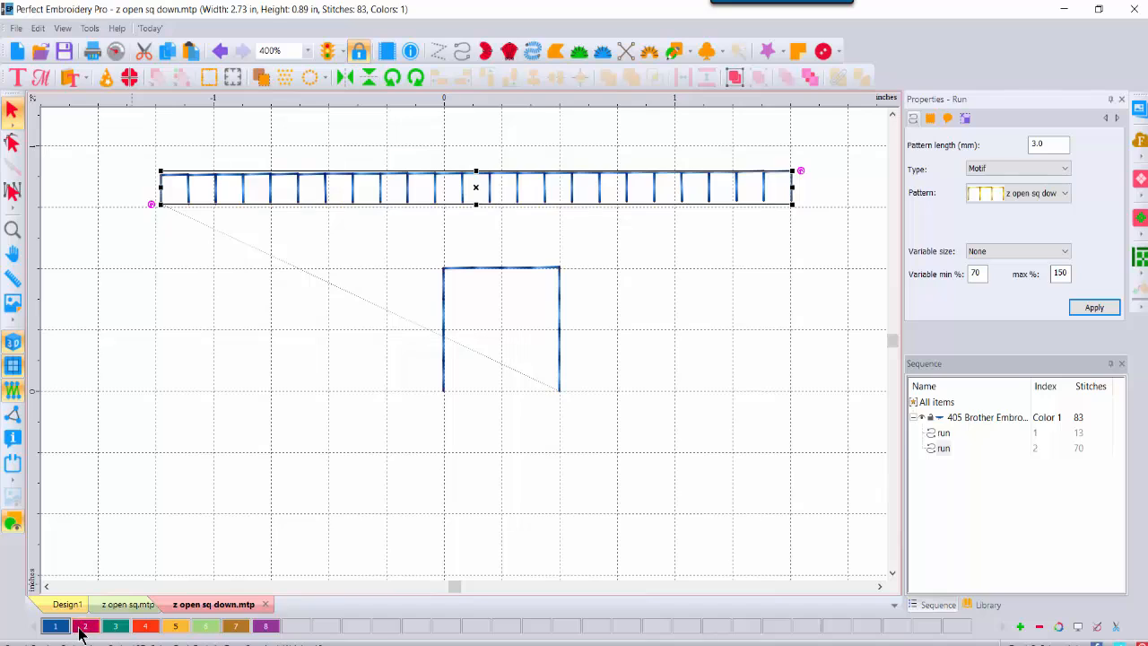
{"action": "left_click", "coordinate": [81, 628]}
{"action": "left_click", "coordinate": [692, 303]}
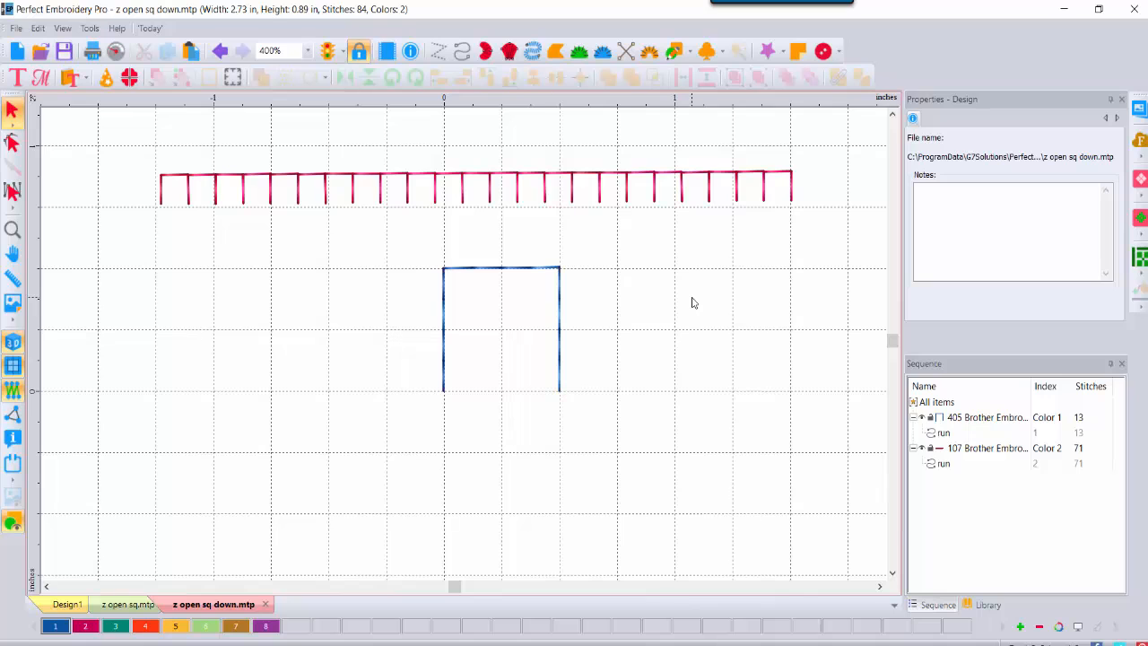
{"action": "left_click", "coordinate": [125, 605]}
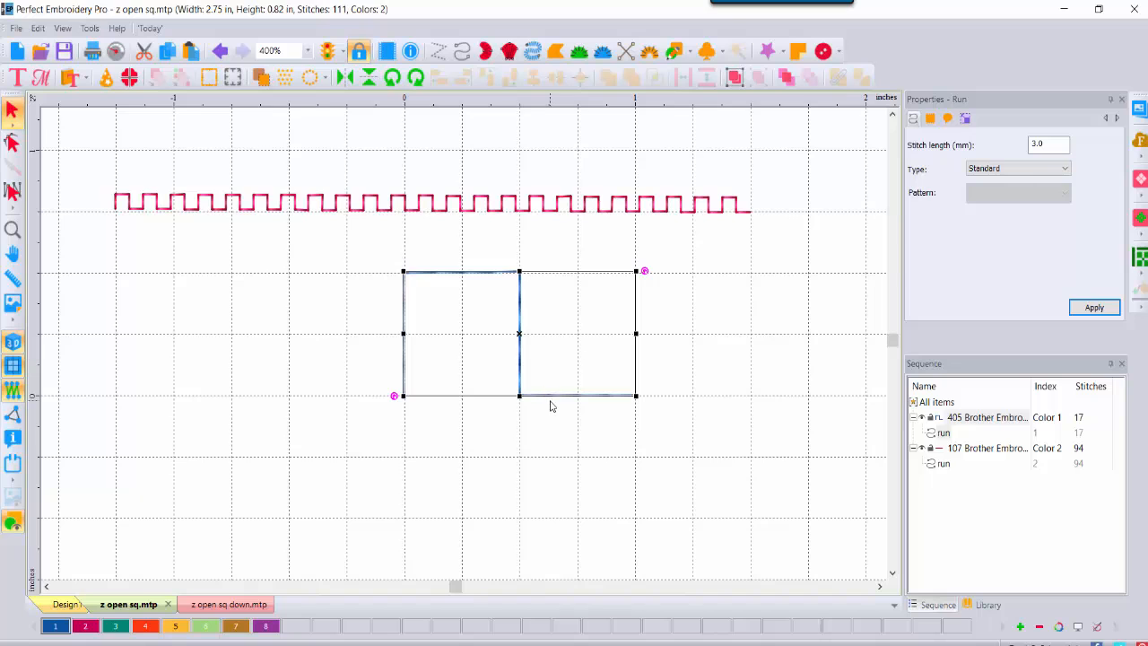
{"action": "left_click", "coordinate": [250, 610]}
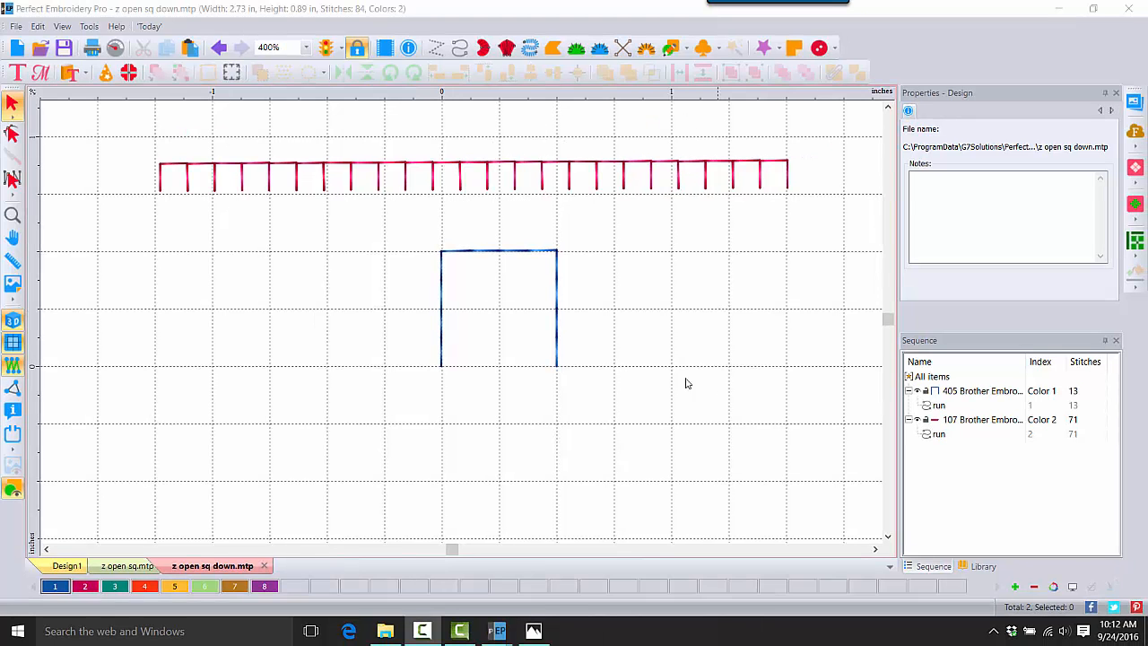
Step: Paste the three-sided square into new Design4 and flip it vertically to open upward
{"action": "left_click", "coordinate": [499, 251]}
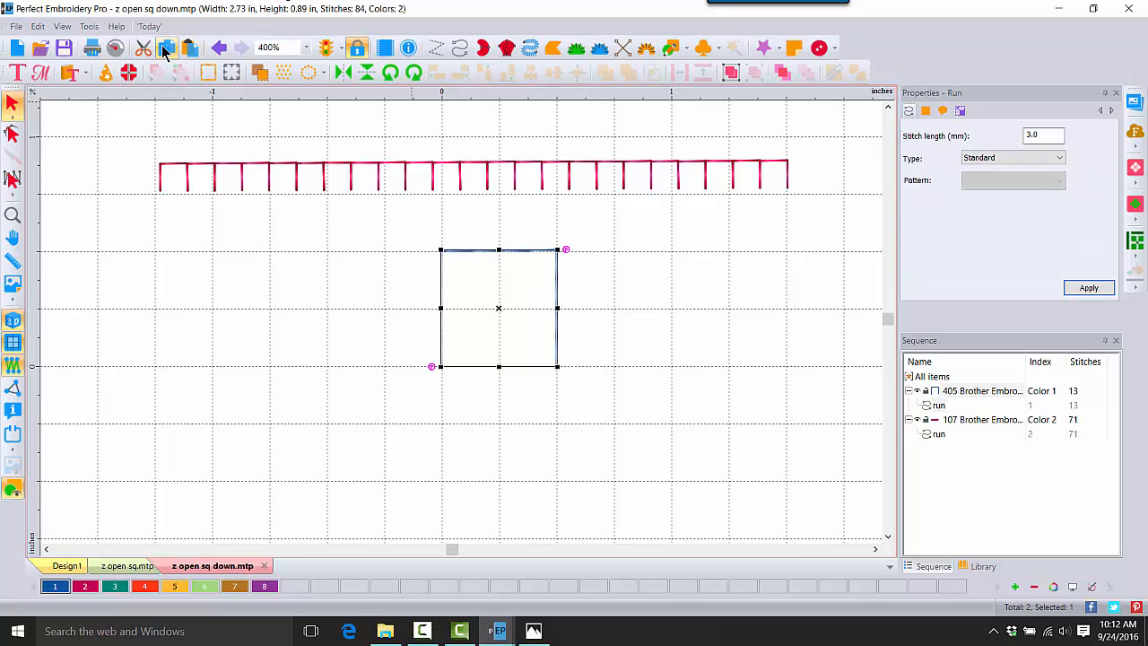
{"action": "left_click", "coordinate": [16, 47]}
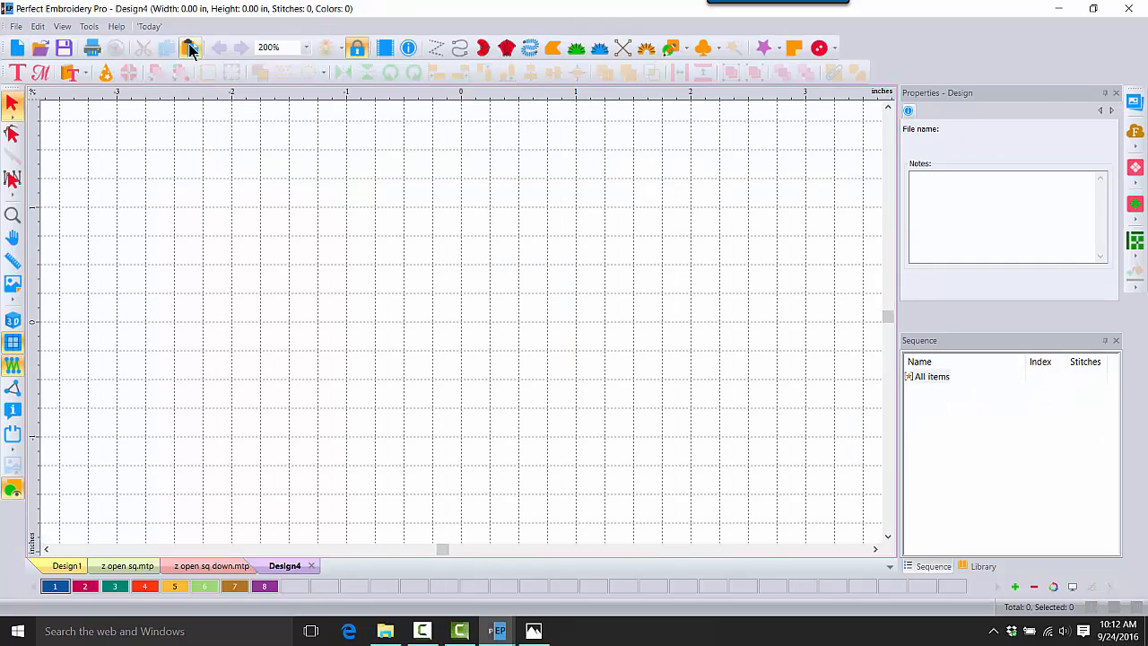
{"action": "left_click", "coordinate": [190, 47]}
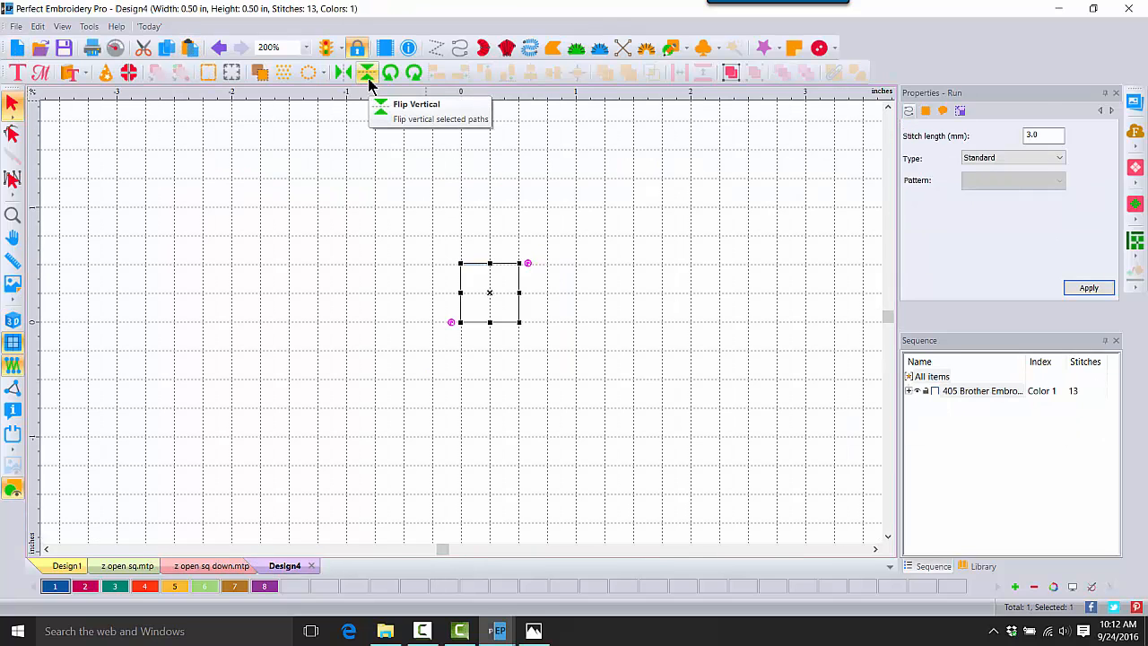
{"action": "left_click", "coordinate": [368, 78]}
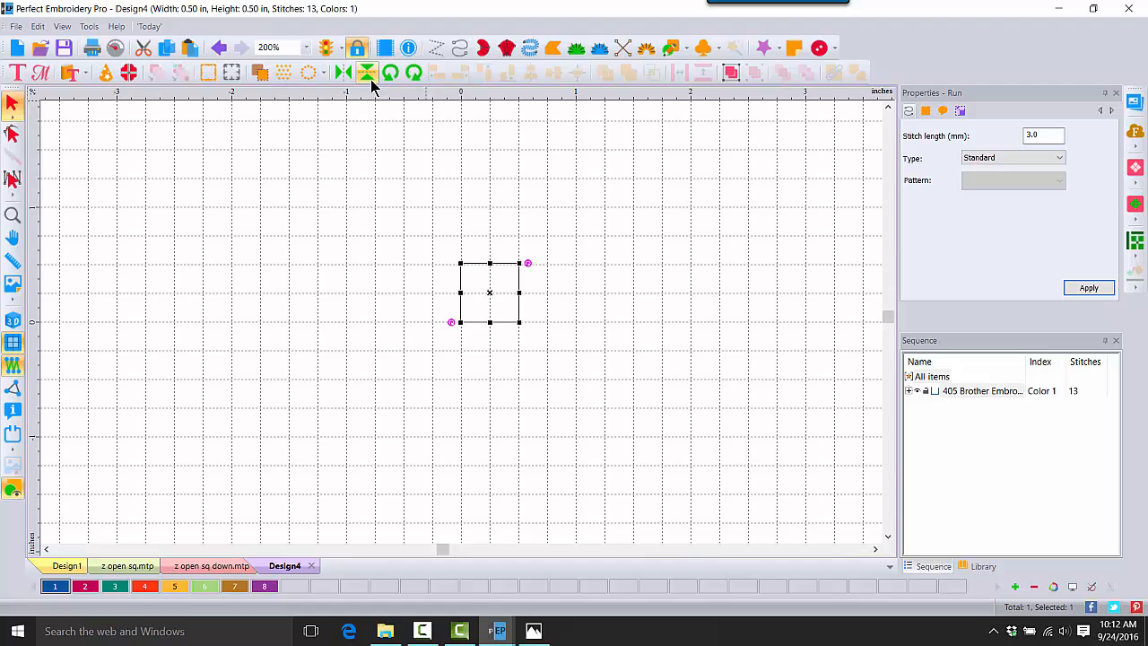
{"action": "left_click", "coordinate": [326, 224]}
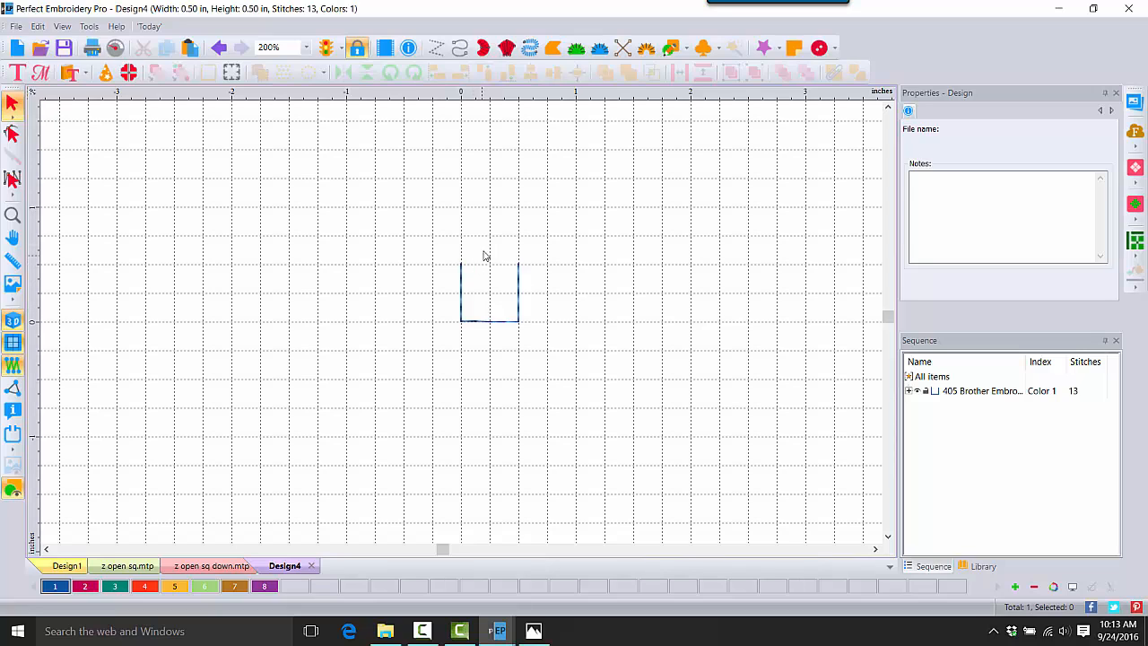
Step: Save Design4 as a Motif Pattern (MTP) named 'z open sq up'
{"action": "left_click", "coordinate": [17, 26]}
{"action": "left_click", "coordinate": [43, 242]}
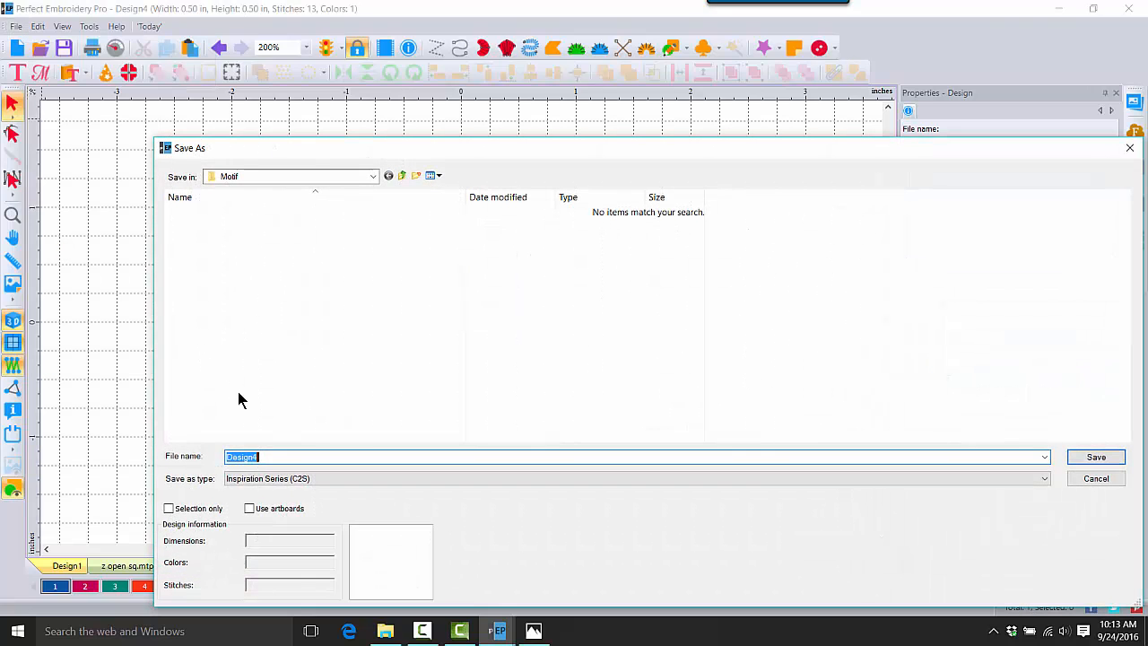
{"action": "left_click", "coordinate": [316, 477]}
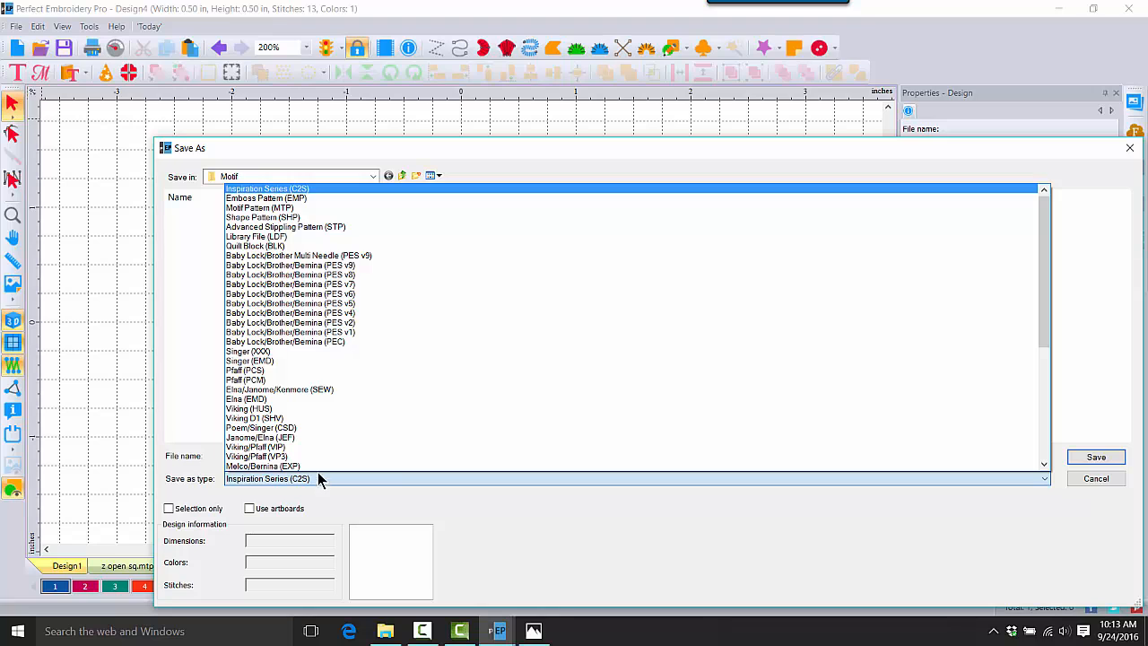
{"action": "left_click", "coordinate": [296, 208]}
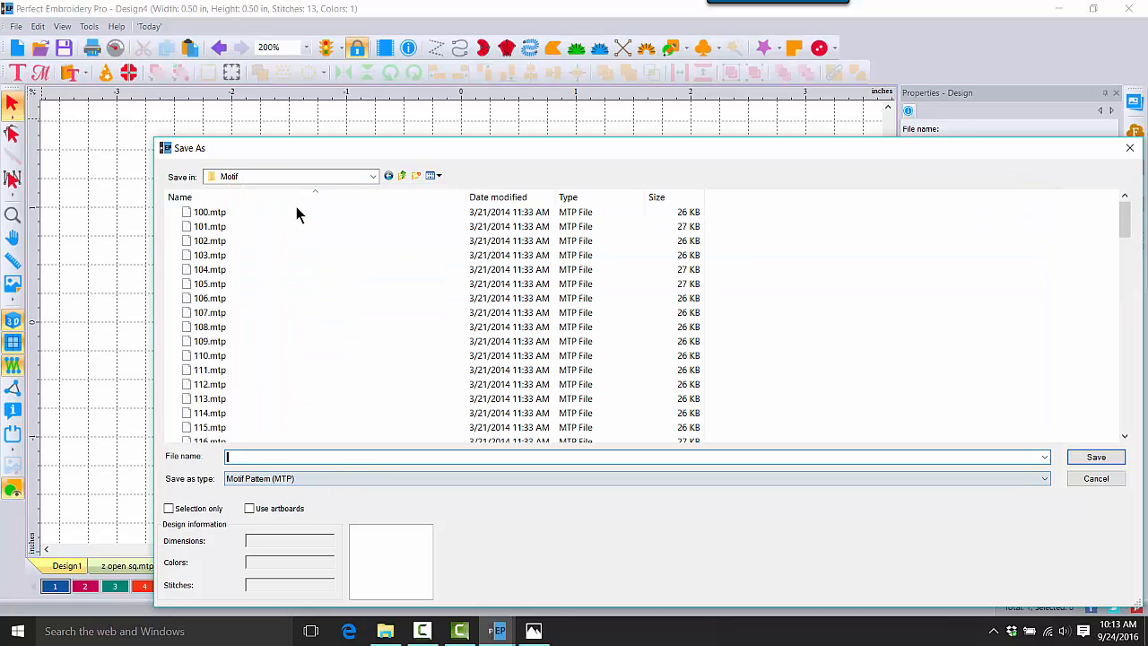
{"action": "left_click", "coordinate": [252, 455]}
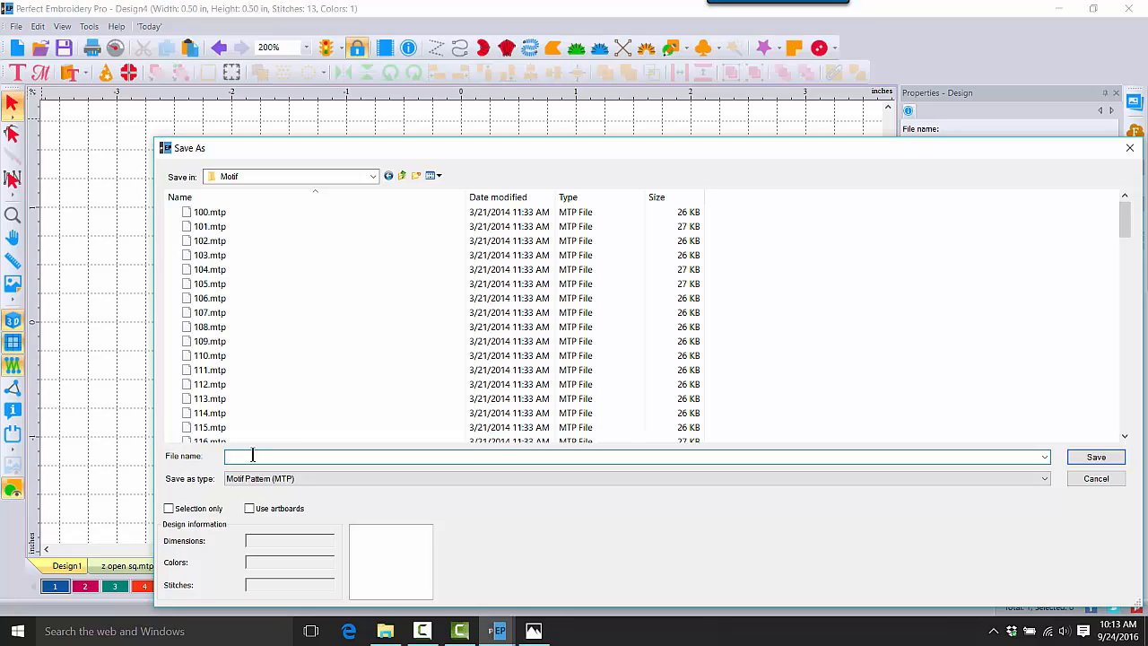
{"action": "type", "text": "z op"}
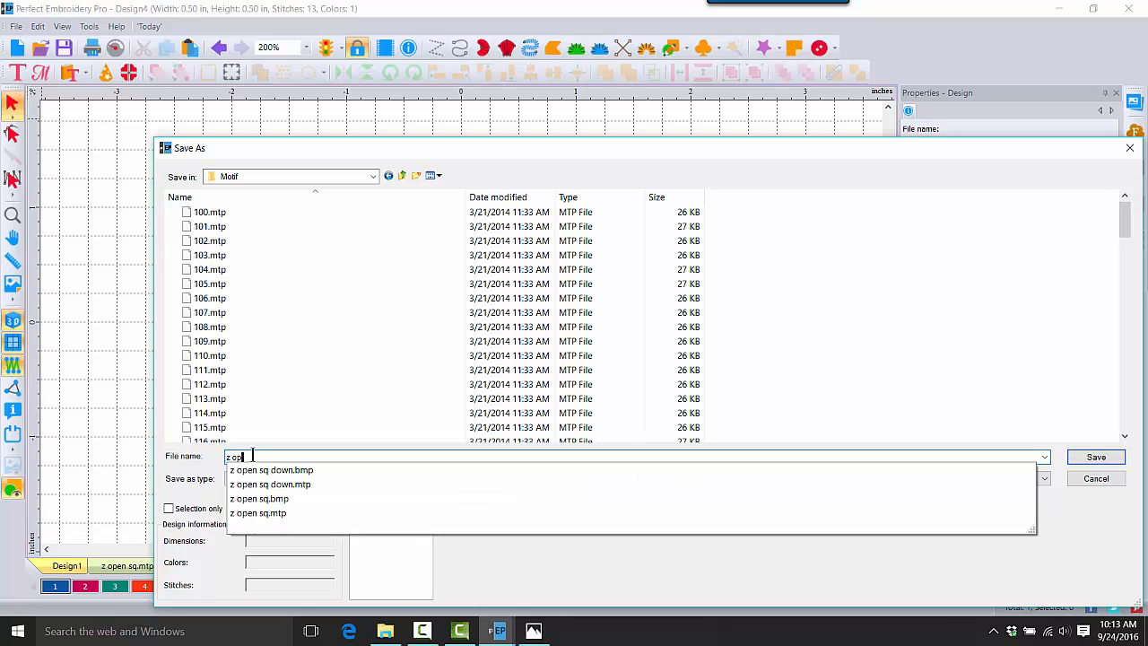
{"action": "type", "text": "en sq up"}
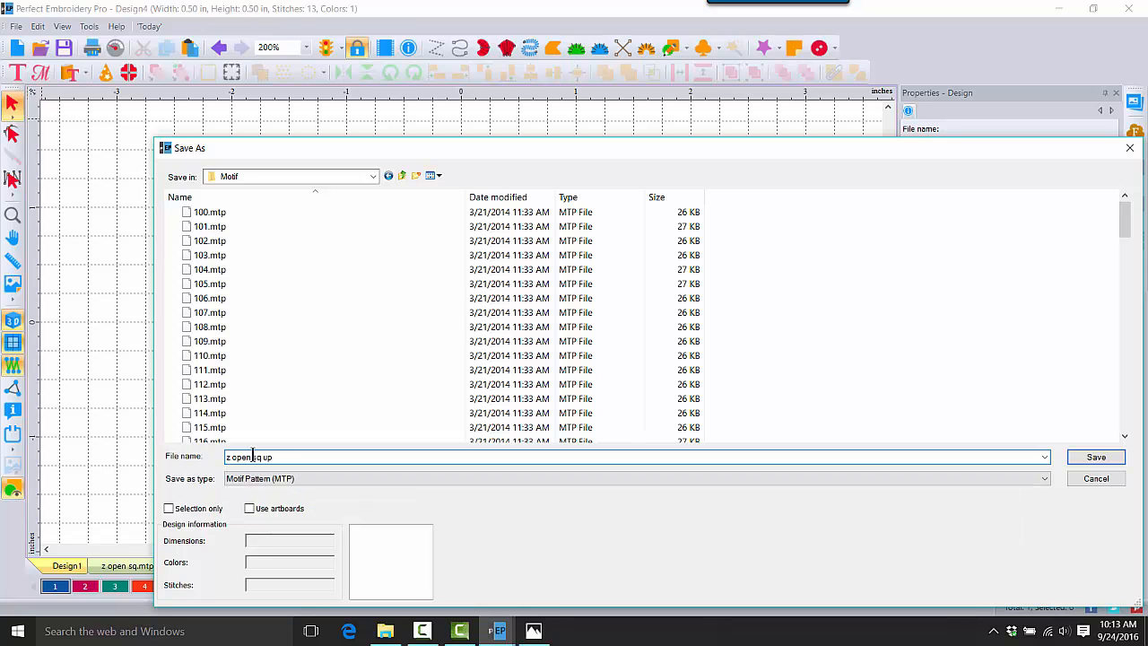
{"action": "key", "text": "Return"}
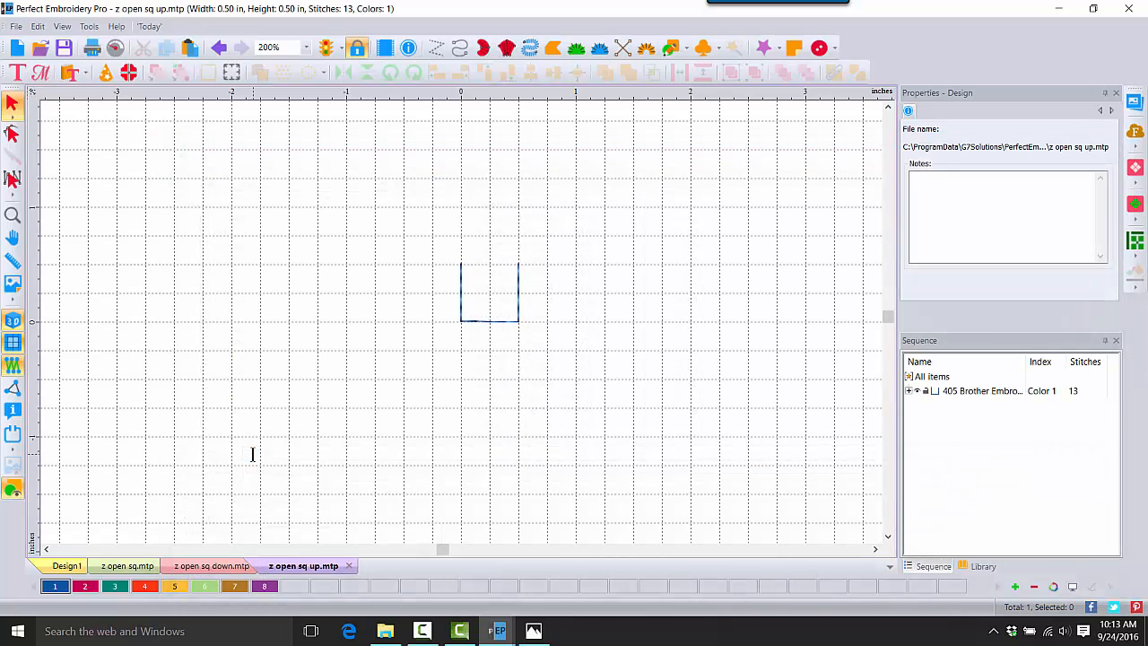
Step: Draw a straight run line above and to the left of the upward-open square
{"action": "left_click", "coordinate": [460, 48]}
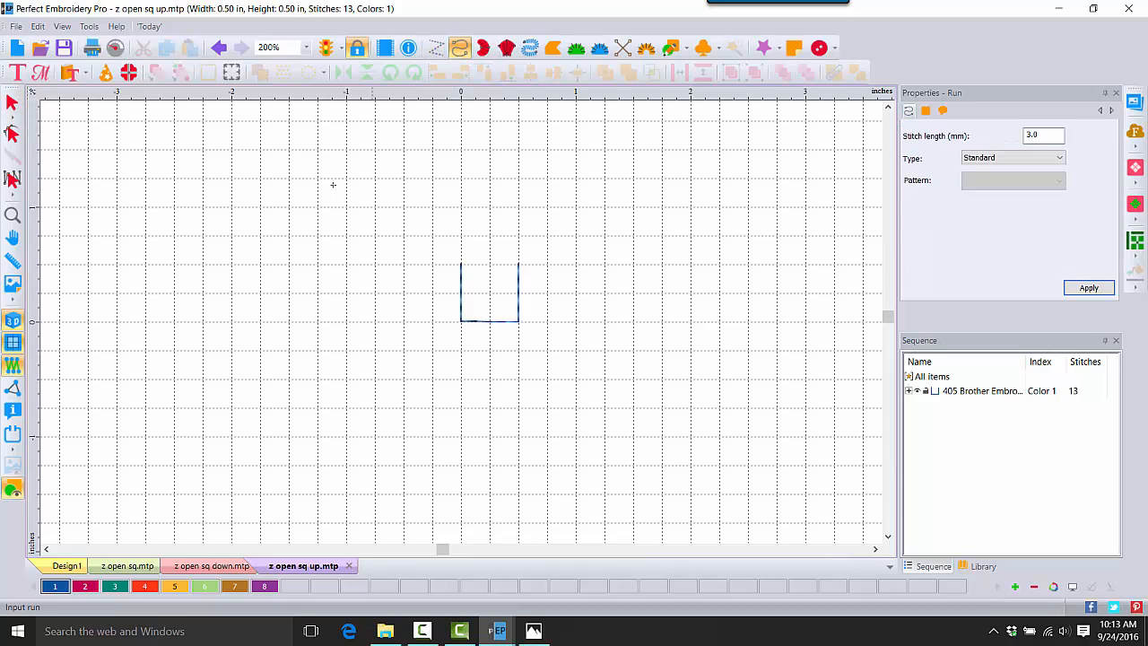
{"action": "left_click", "coordinate": [259, 208]}
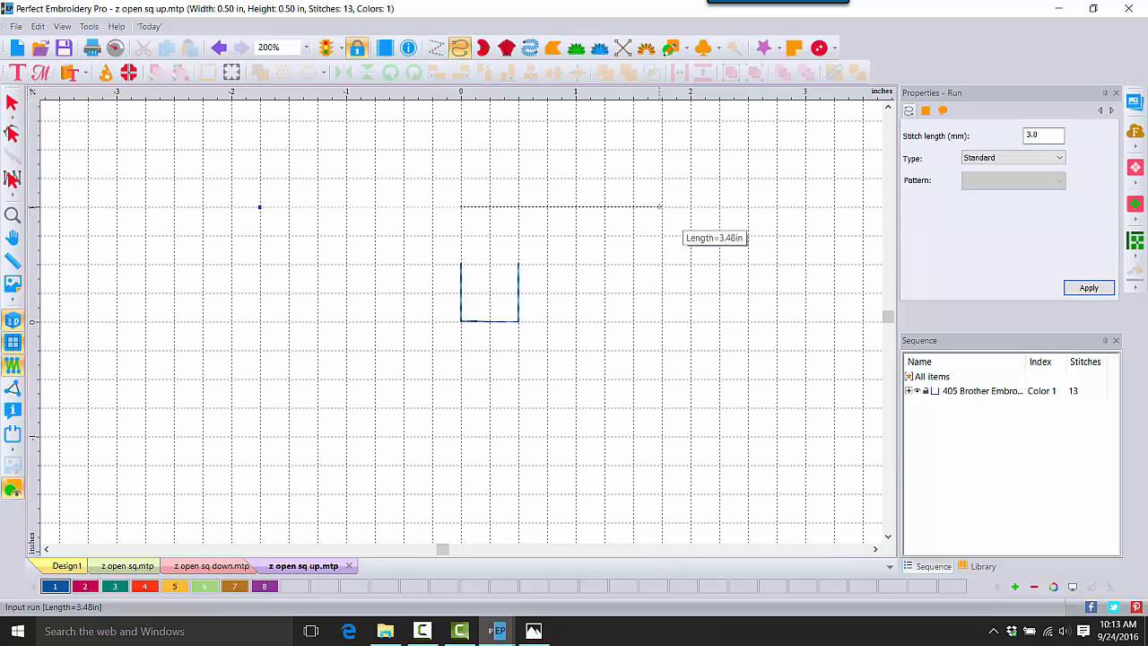
{"action": "left_click", "coordinate": [662, 205]}
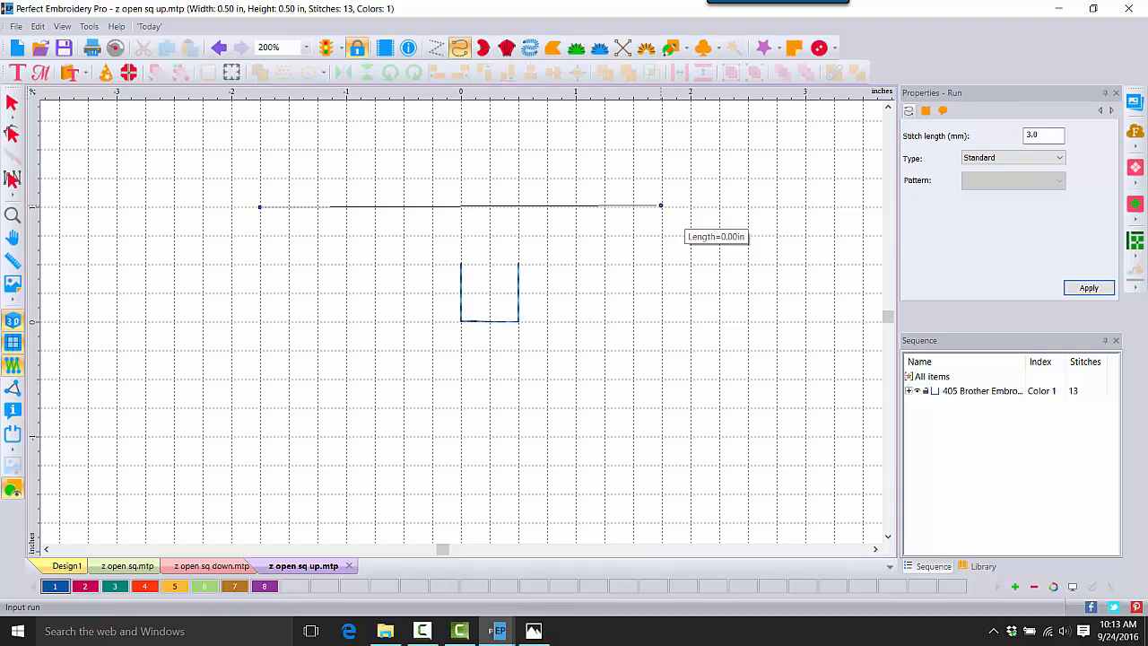
{"action": "key", "text": "Return"}
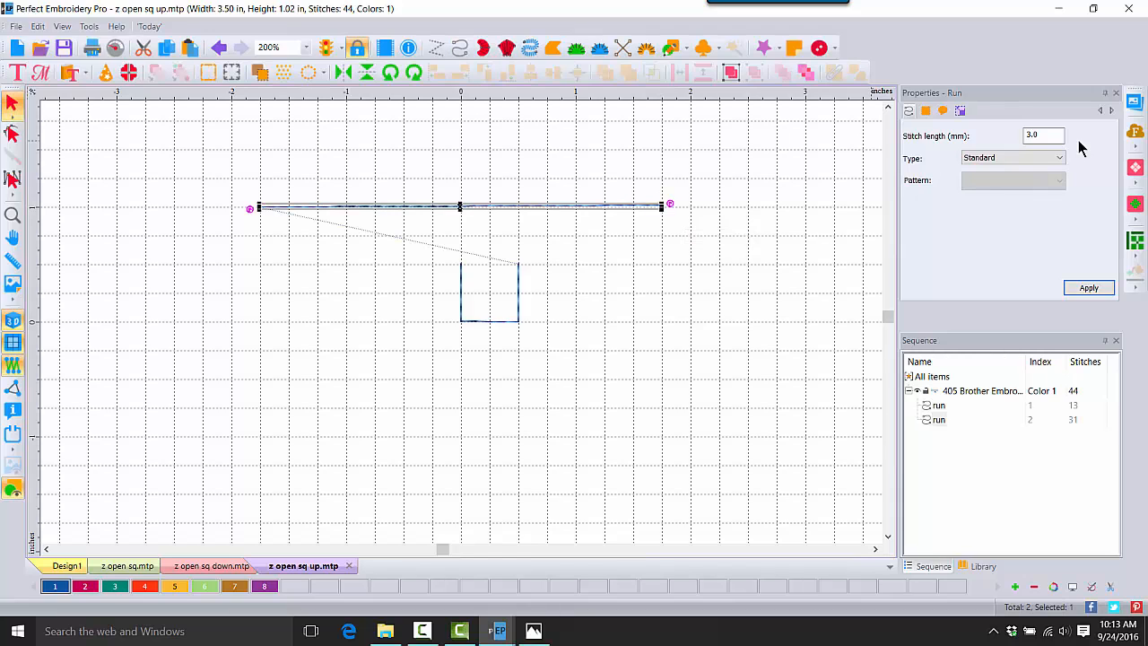
Step: Turn the line into a Motif run using z open sq up, in thread colour 2
{"action": "left_click", "coordinate": [1035, 157]}
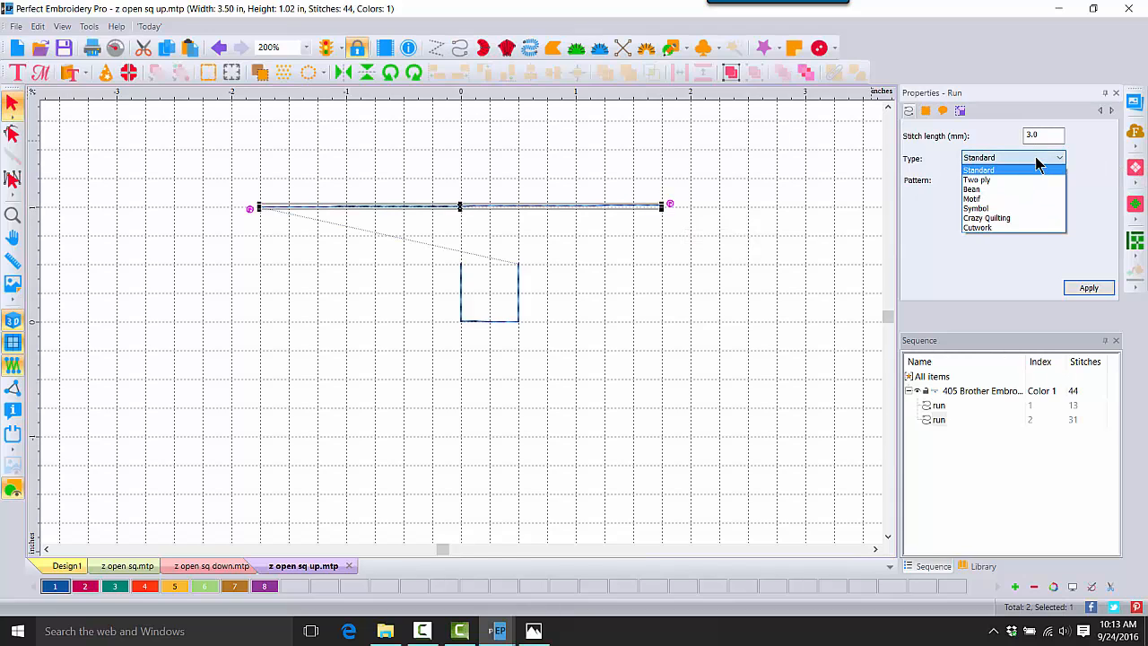
{"action": "left_click", "coordinate": [1010, 199]}
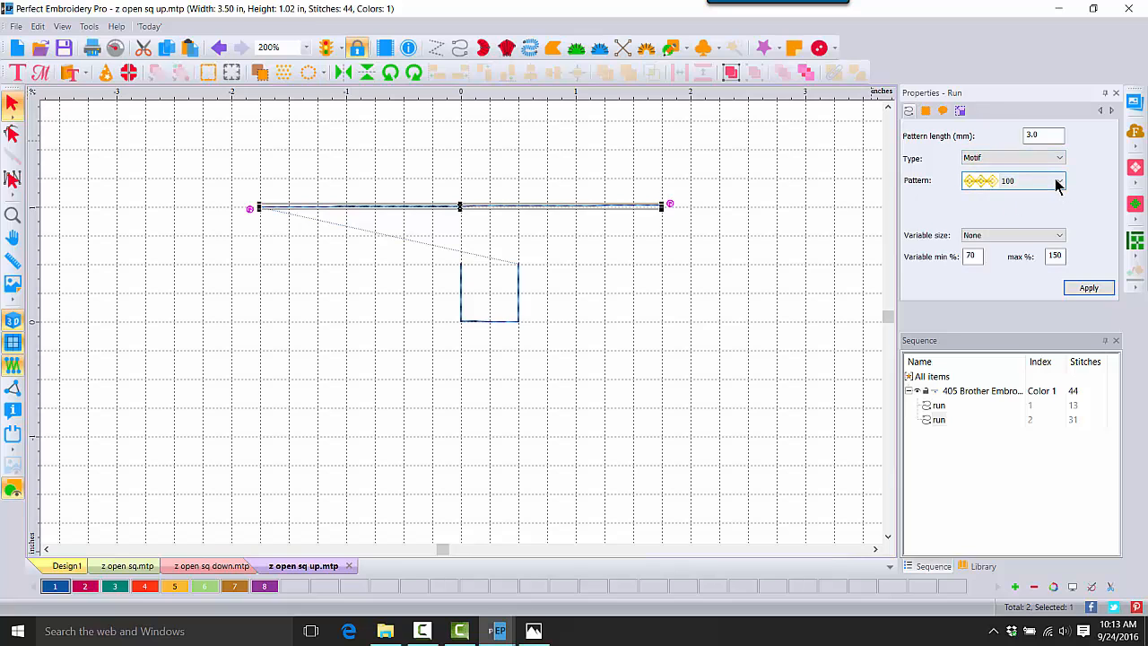
{"action": "left_click", "coordinate": [1057, 184]}
{"action": "left_click_drag", "start_coordinate": [1060, 218], "coordinate": [1066, 421]}
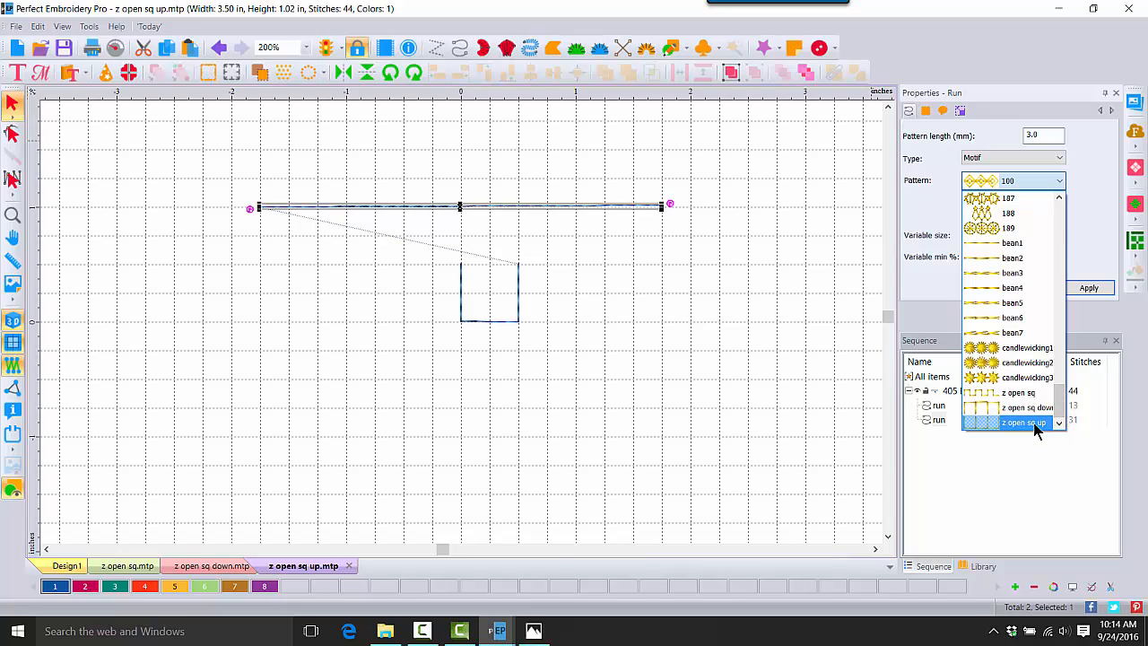
{"action": "left_click", "coordinate": [1035, 424]}
{"action": "left_click", "coordinate": [1094, 288]}
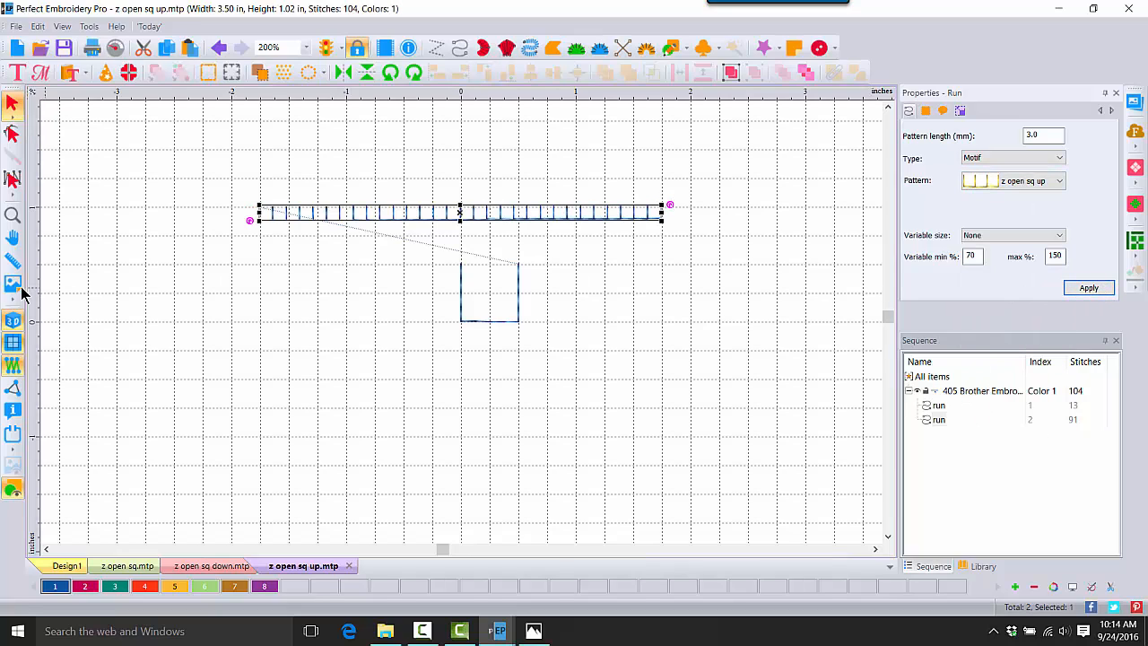
{"action": "left_click", "coordinate": [87, 588]}
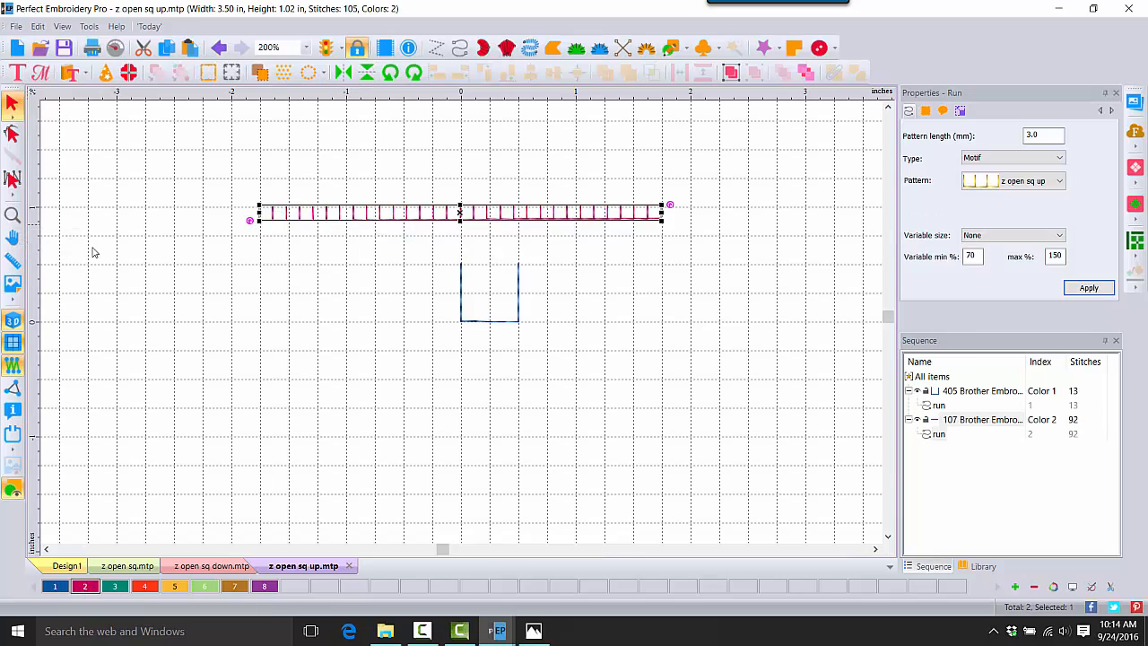
Step: Zoom to 400% on the red z open sq up motif line, then deselect it
{"action": "left_click", "coordinate": [13, 214]}
{"action": "left_click", "coordinate": [484, 228]}
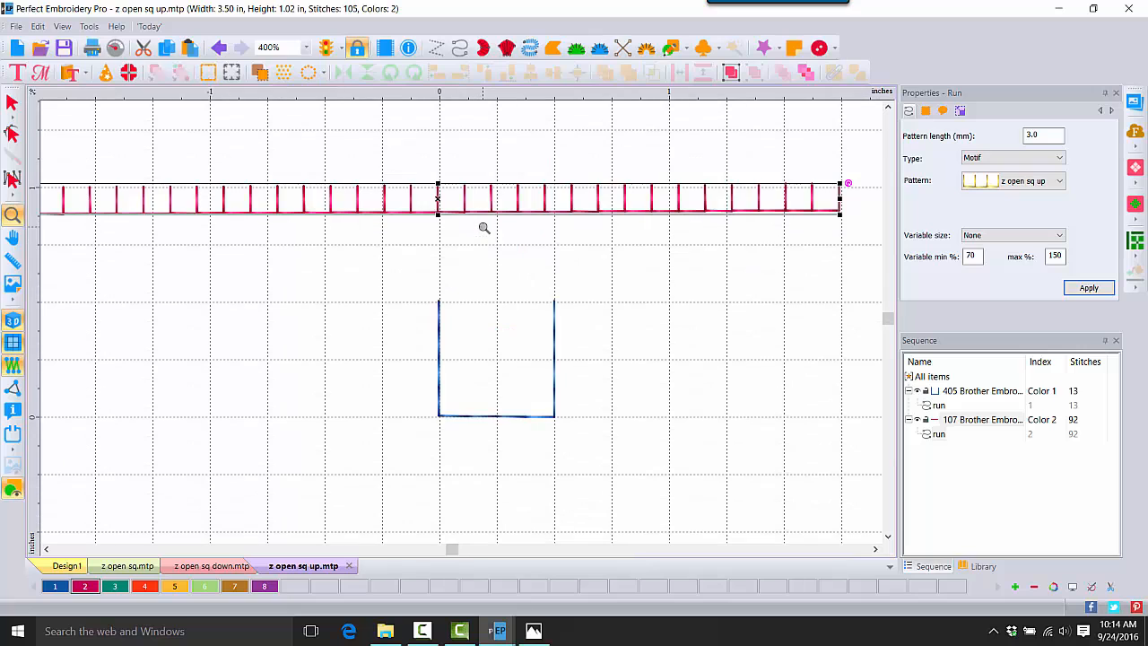
{"action": "left_click", "coordinate": [12, 102]}
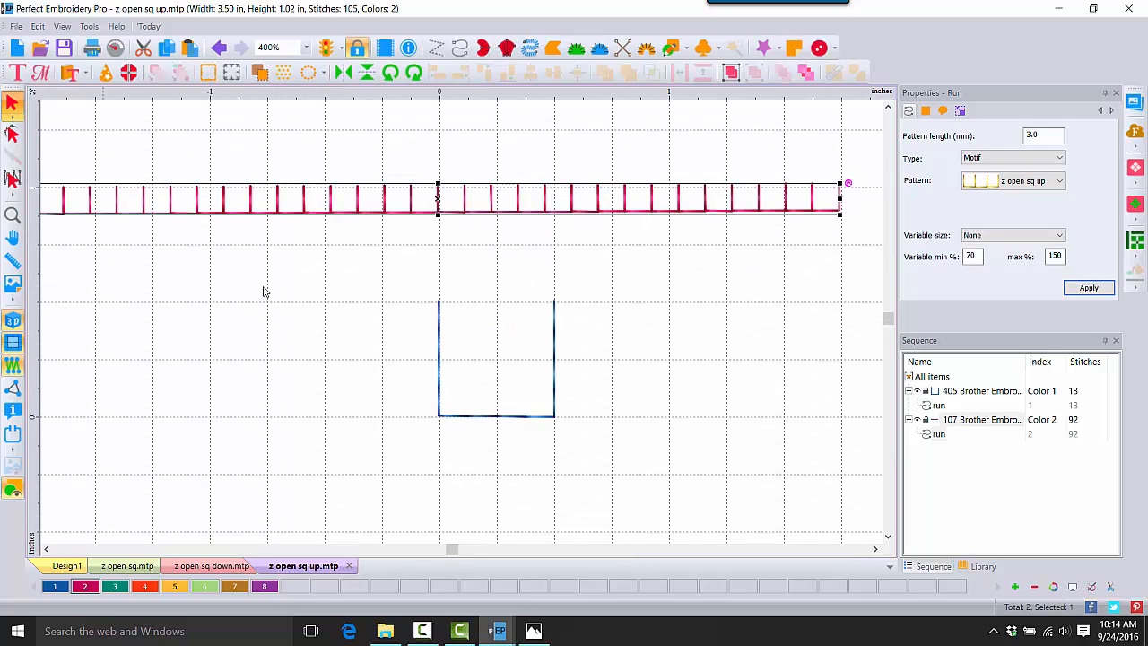
{"action": "left_click", "coordinate": [713, 291]}
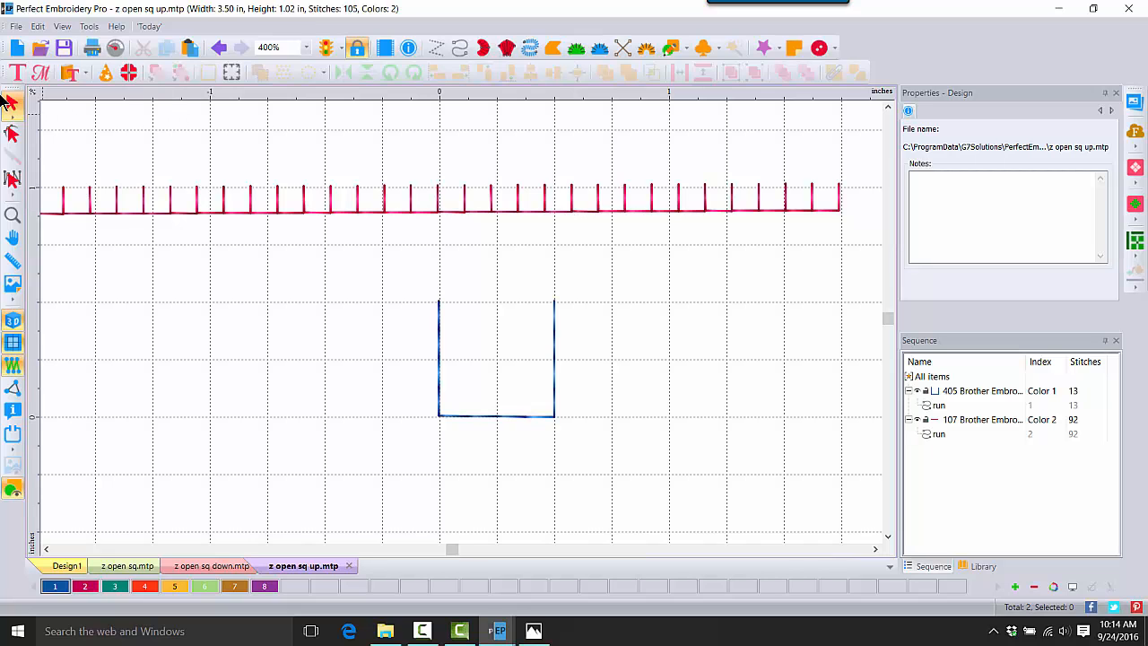
Step: Open '1 shapes to apply motifs.c2s' from D:\0 VID Motif Emboss Sept, showing stitches without the grid
{"action": "left_click", "coordinate": [42, 47]}
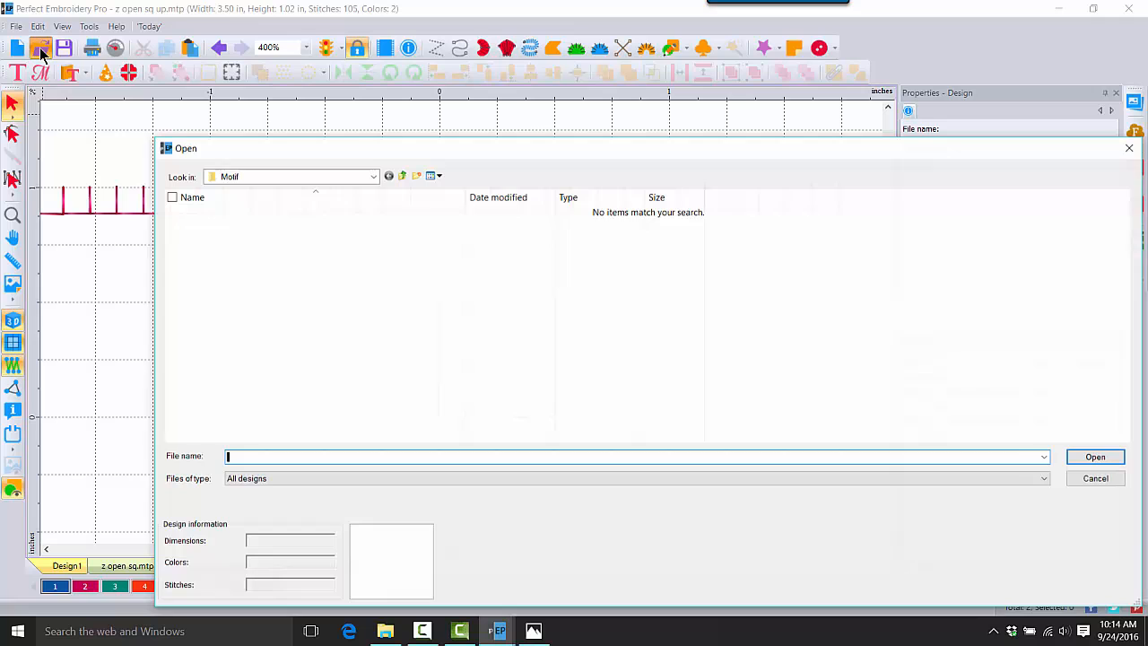
{"action": "left_click", "coordinate": [372, 176]}
{"action": "left_click", "coordinate": [248, 430]}
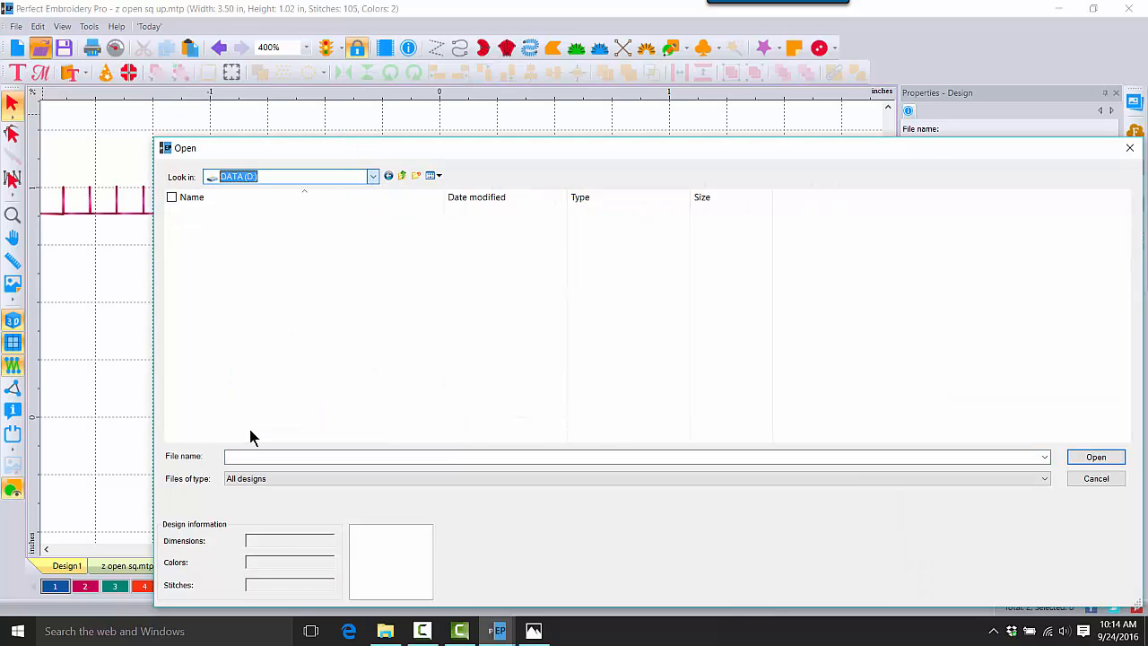
{"action": "double_click", "coordinate": [264, 209]}
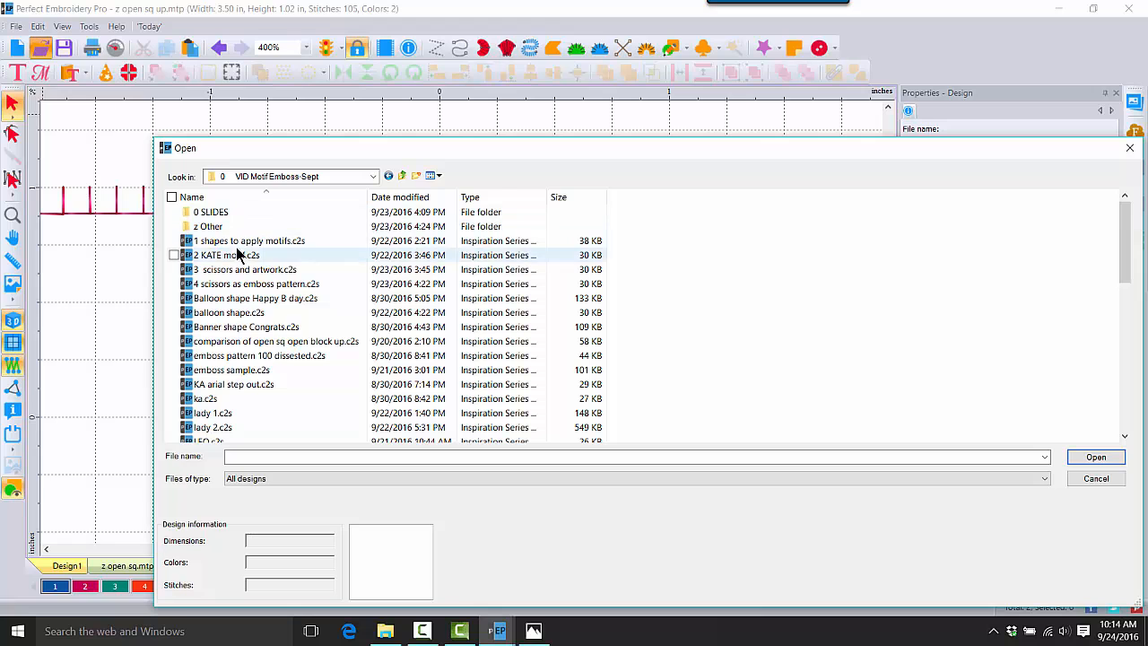
{"action": "left_click", "coordinate": [437, 175]}
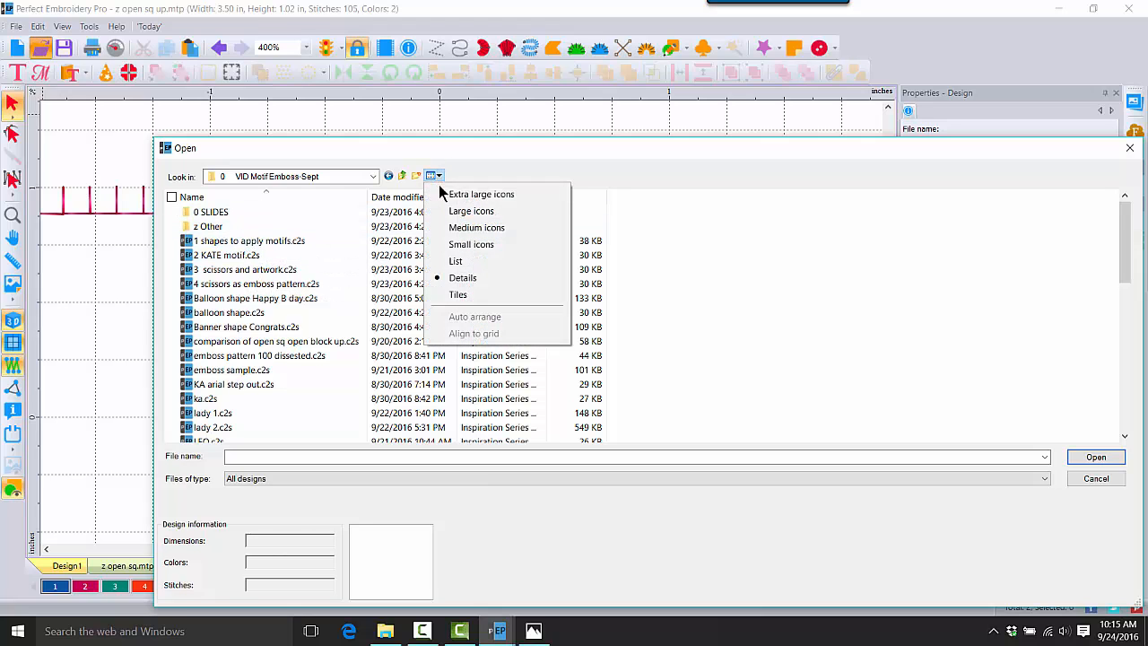
{"action": "left_click", "coordinate": [453, 210]}
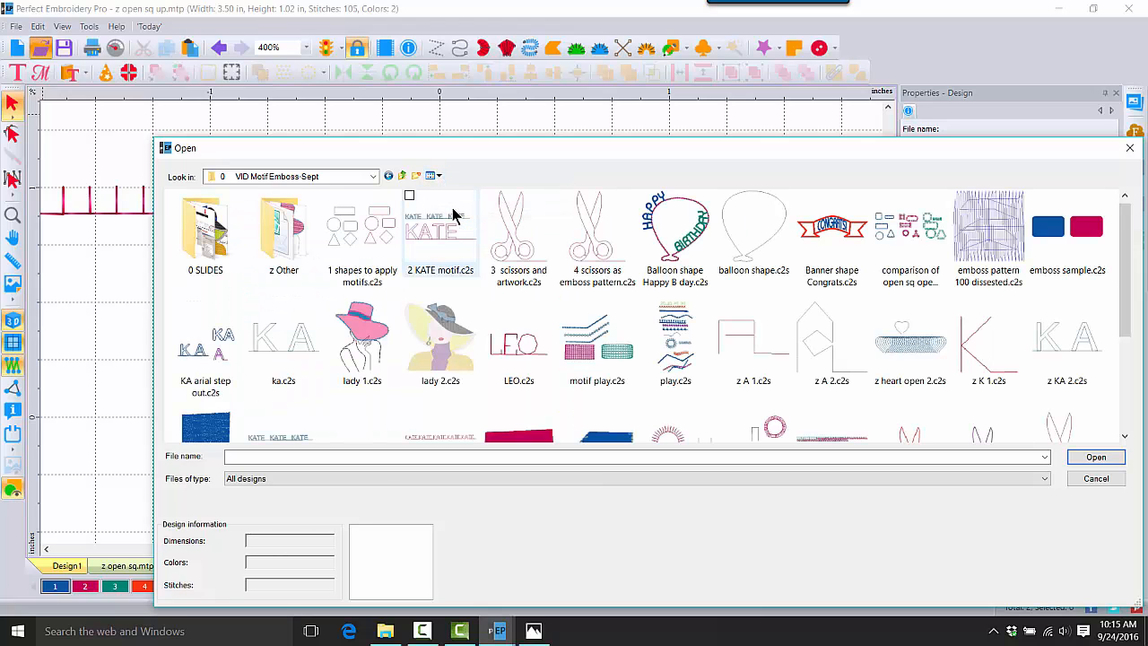
{"action": "double_click", "coordinate": [361, 231]}
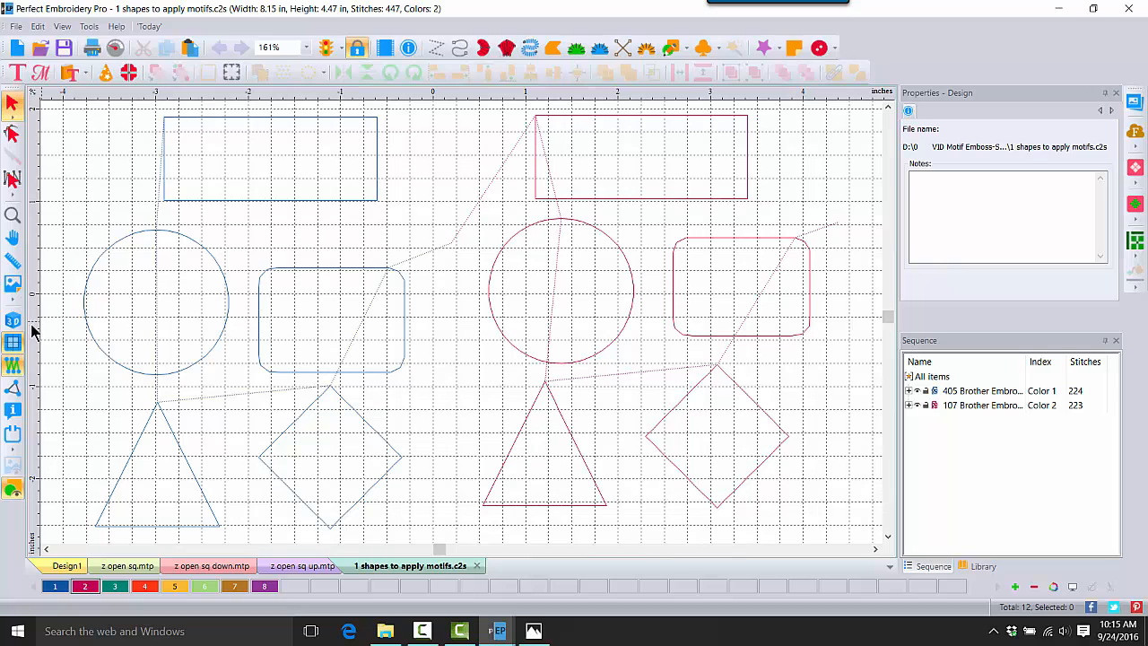
{"action": "left_click", "coordinate": [12, 366]}
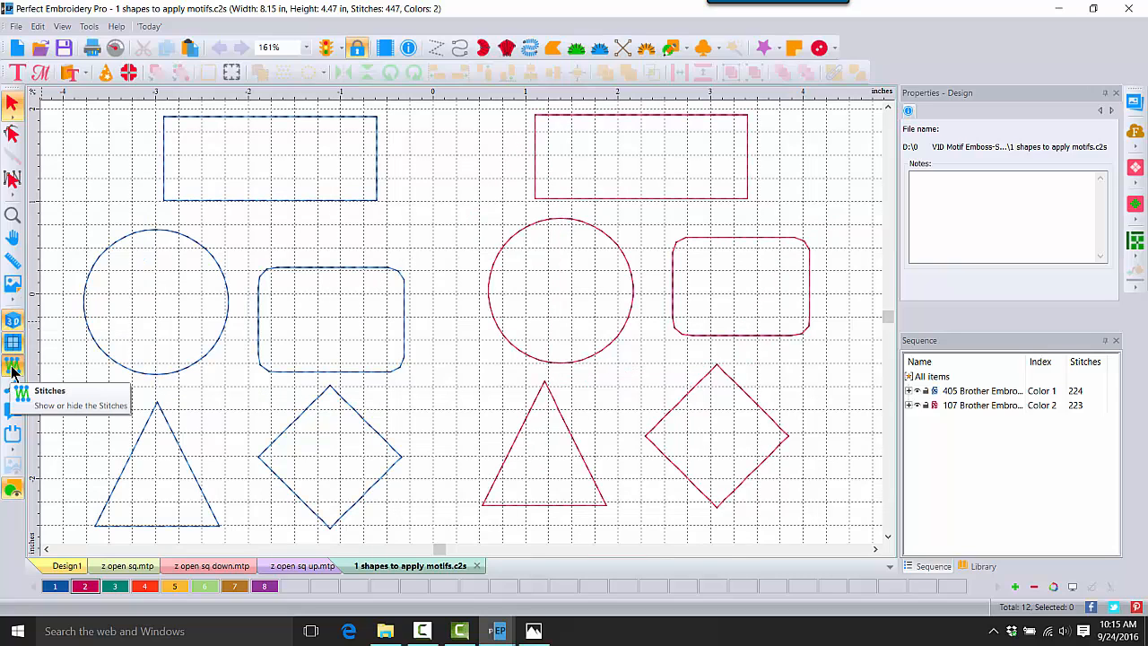
{"action": "left_click", "coordinate": [12, 342]}
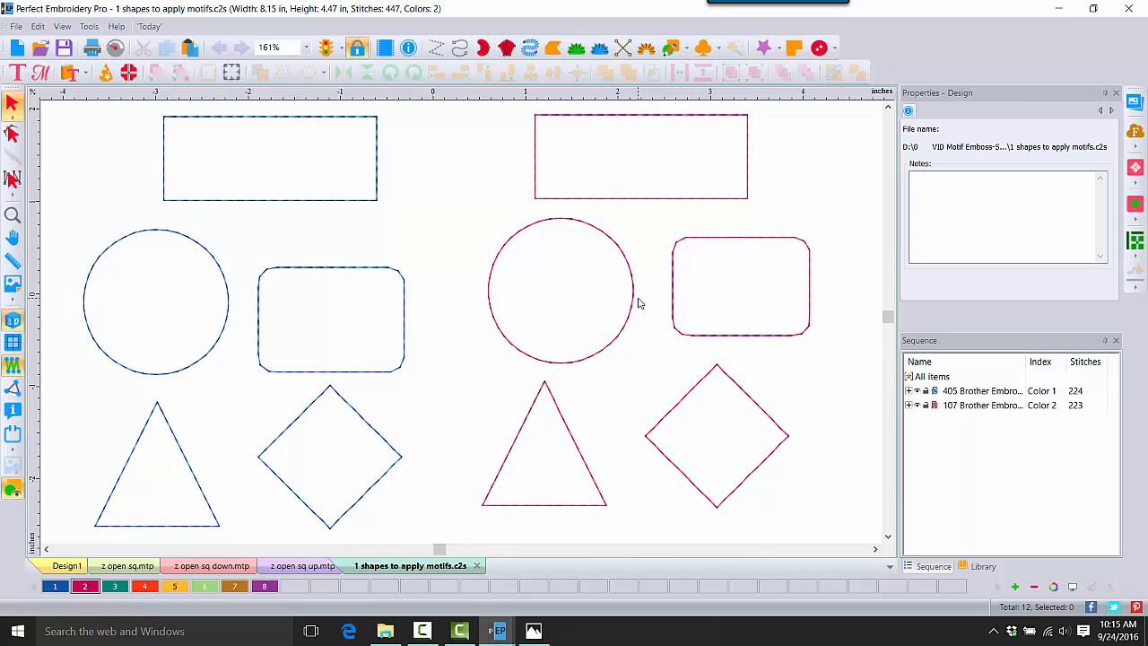
Step: Switch the six blue outlines to a Motif run using the 'z open sq down' pattern
{"action": "left_click", "coordinate": [982, 391]}
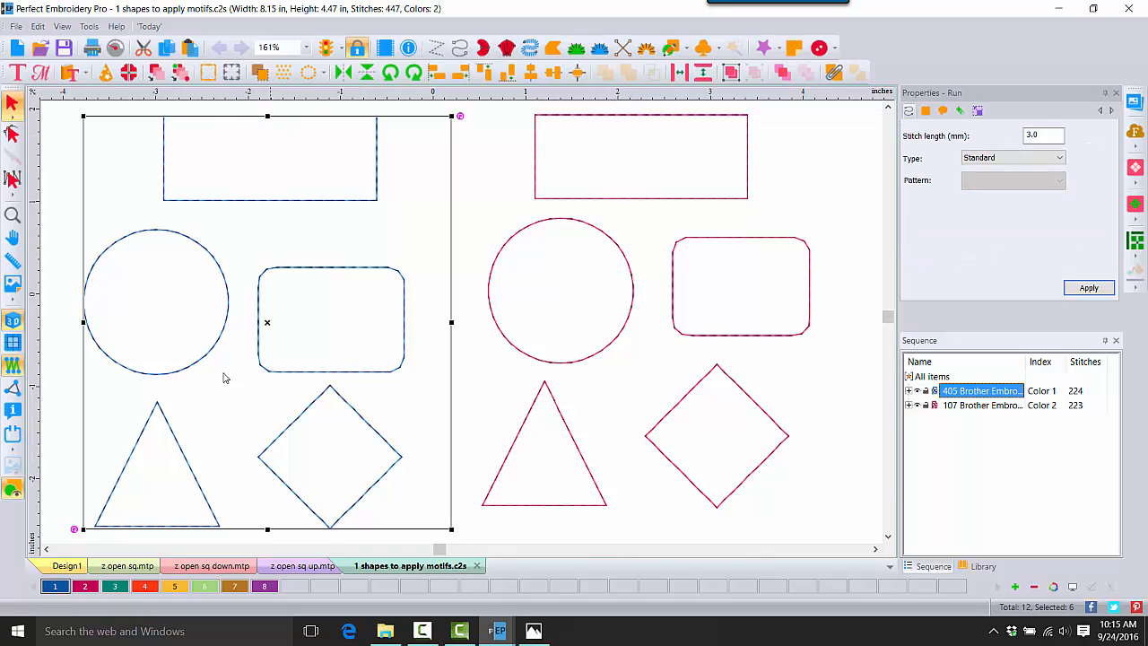
{"action": "left_click", "coordinate": [1042, 158]}
{"action": "left_click", "coordinate": [998, 204]}
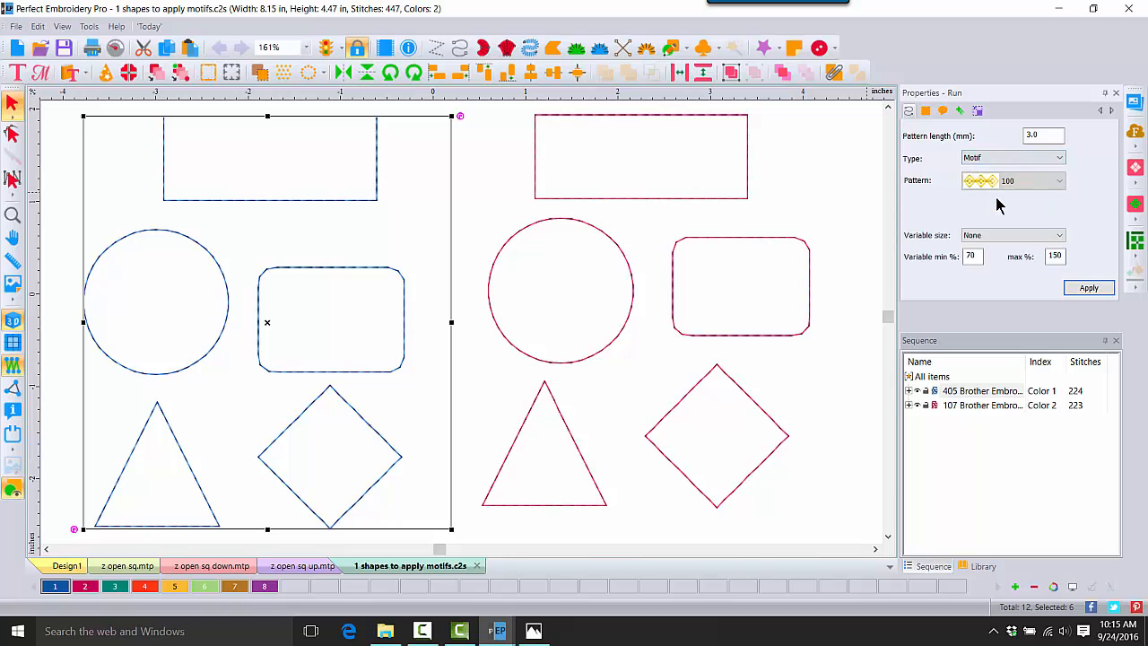
{"action": "left_click", "coordinate": [1061, 183]}
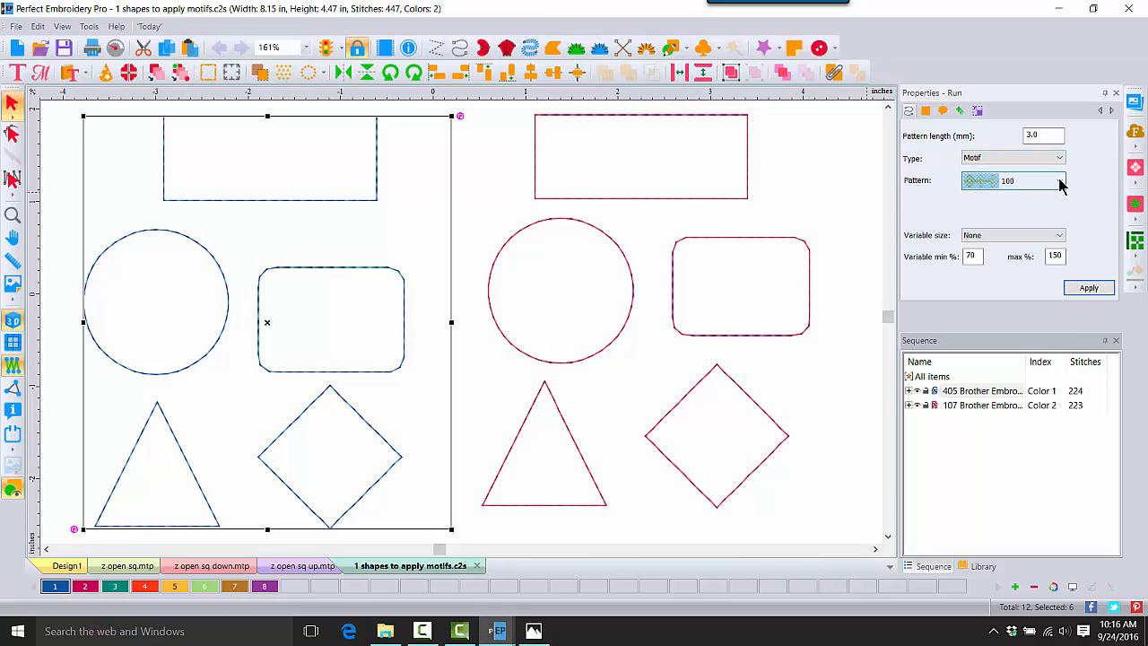
{"action": "left_click_drag", "start_coordinate": [1059, 224], "coordinate": [1056, 410]}
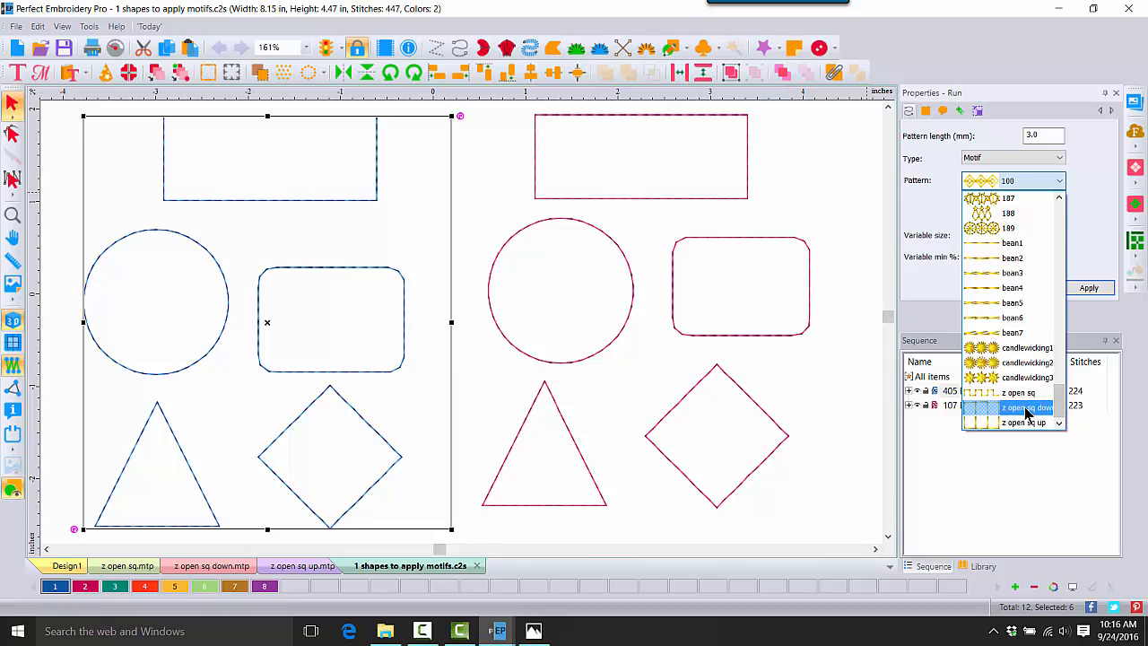
{"action": "left_click", "coordinate": [1028, 410]}
{"action": "left_click", "coordinate": [1089, 288]}
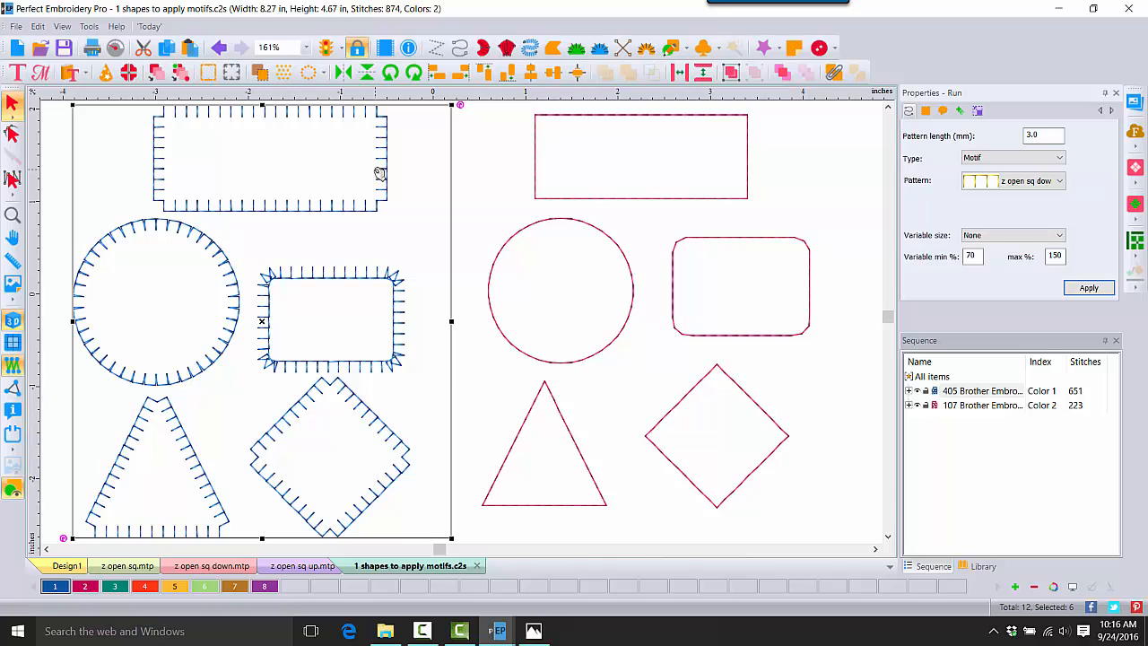
{"action": "left_click", "coordinate": [441, 165]}
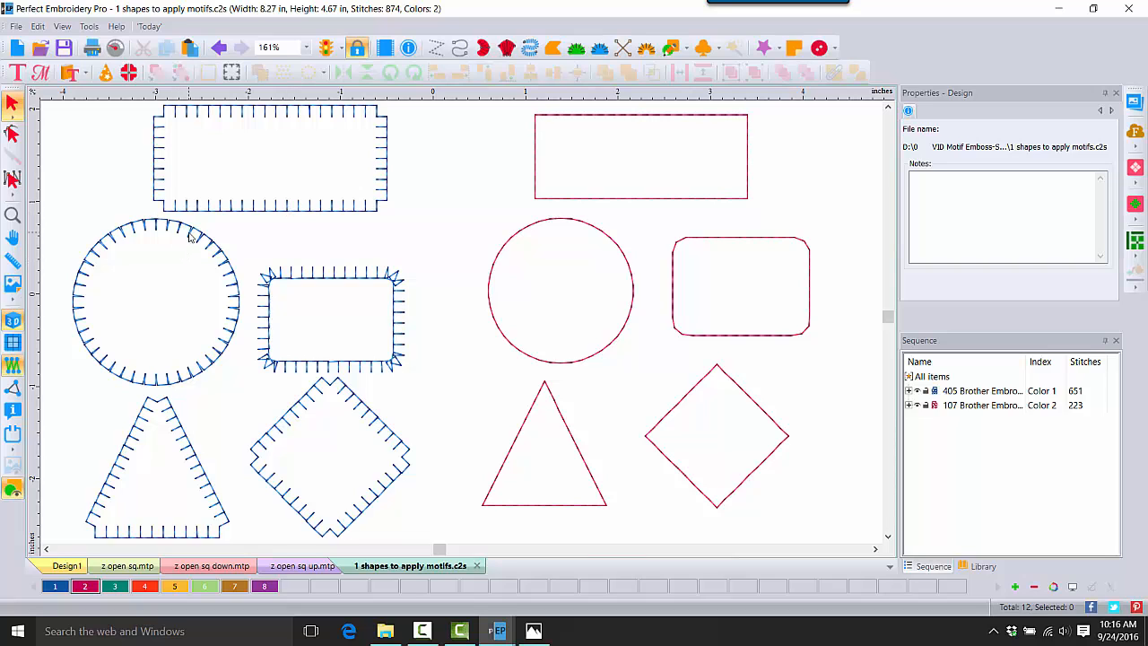
{"action": "left_click", "coordinate": [12, 215]}
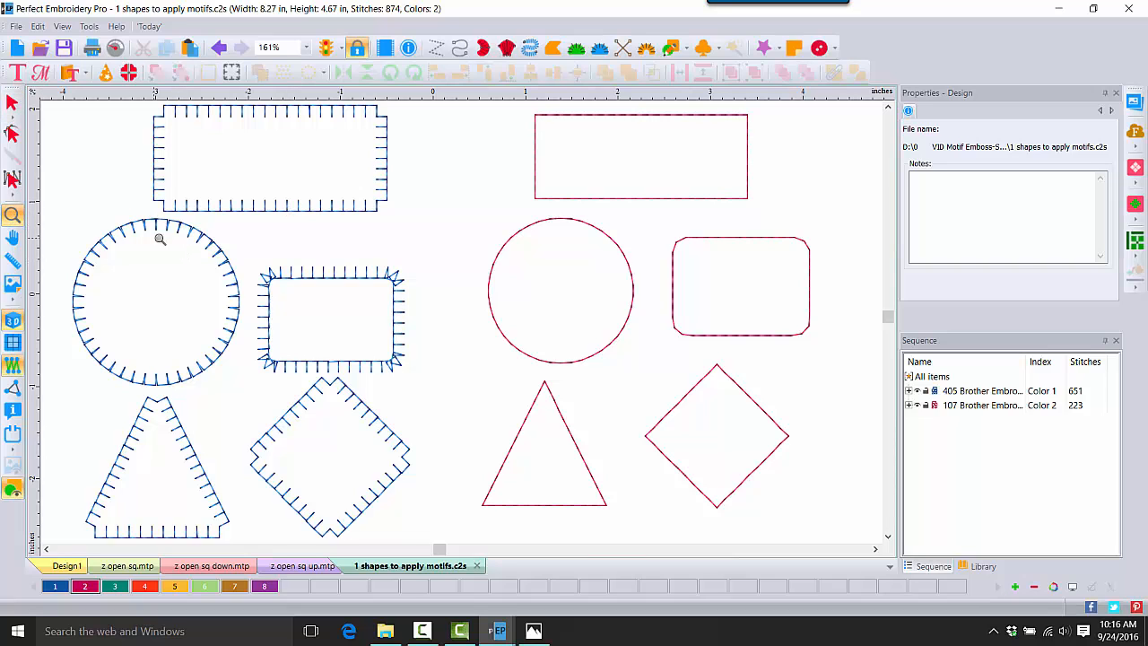
{"action": "left_click", "coordinate": [173, 235]}
{"action": "left_click", "coordinate": [220, 233]}
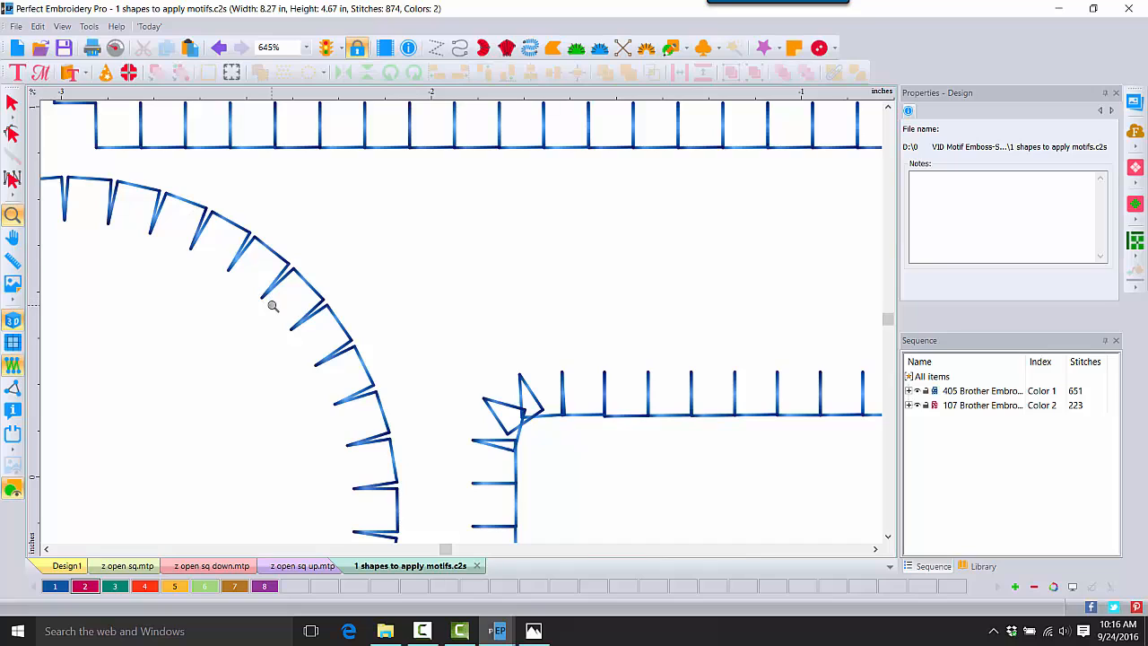
{"action": "left_click", "coordinate": [12, 103]}
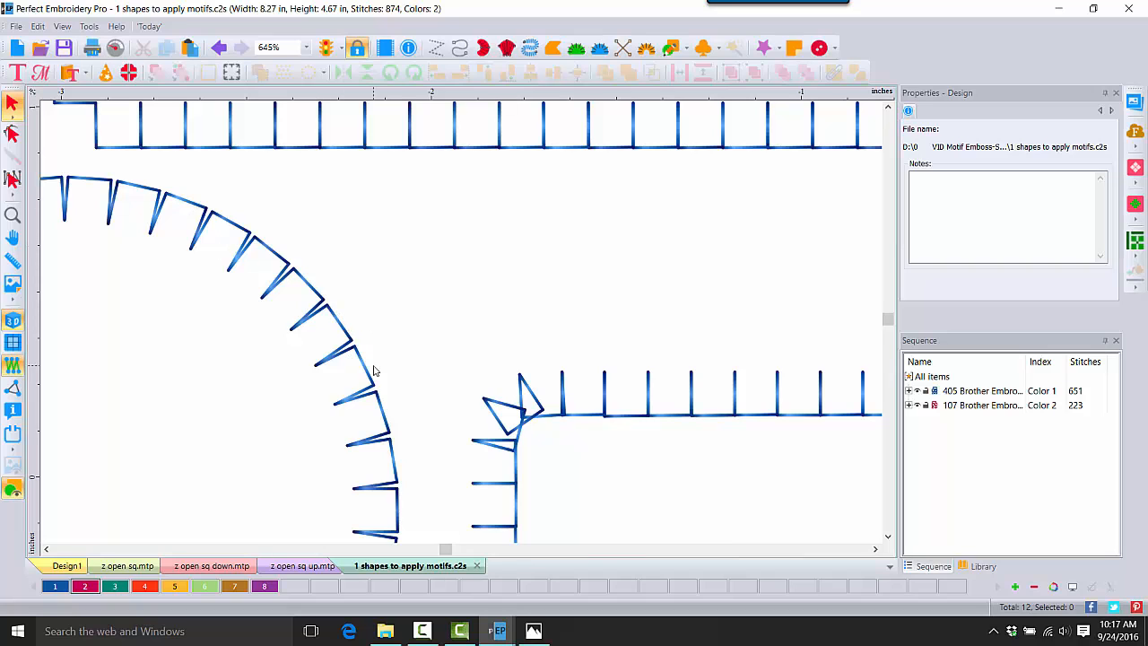
{"action": "left_click", "coordinate": [12, 215]}
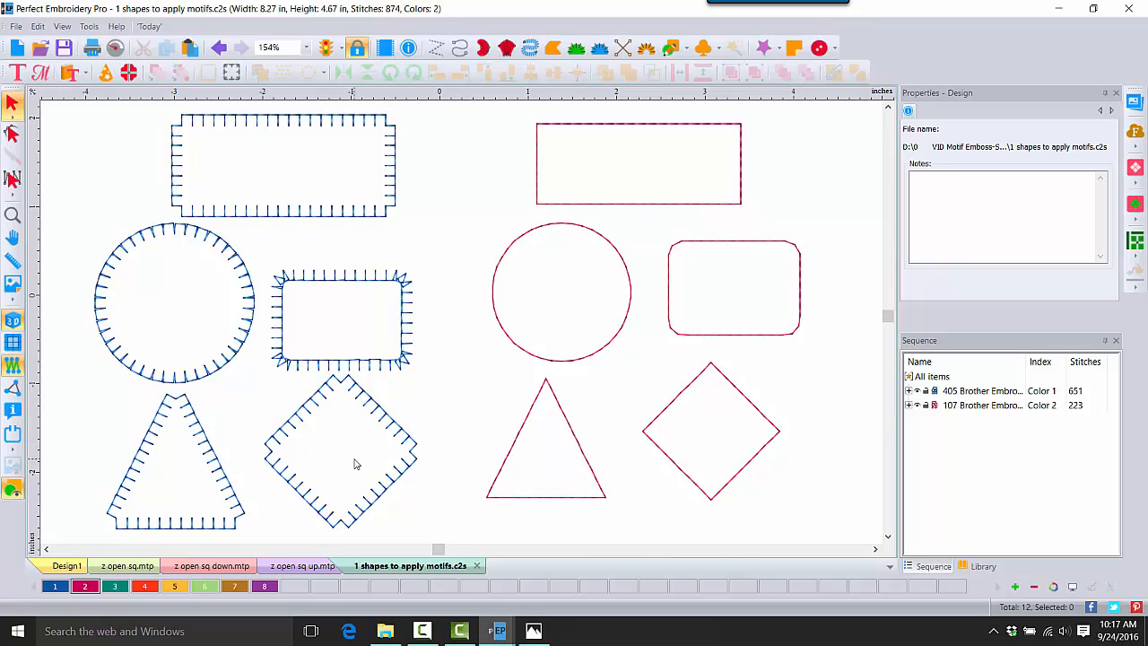
Step: Change the red outlines' run type to Motif with the 'z open sq up' pattern
{"action": "left_click", "coordinate": [973, 405]}
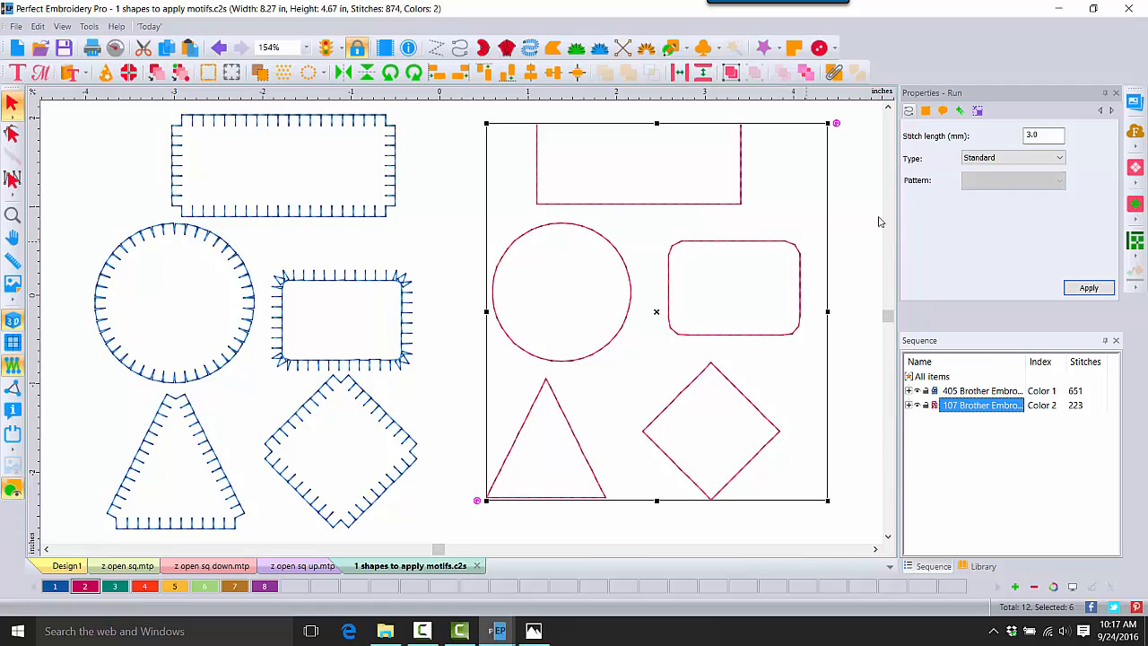
{"action": "left_click", "coordinate": [1059, 159]}
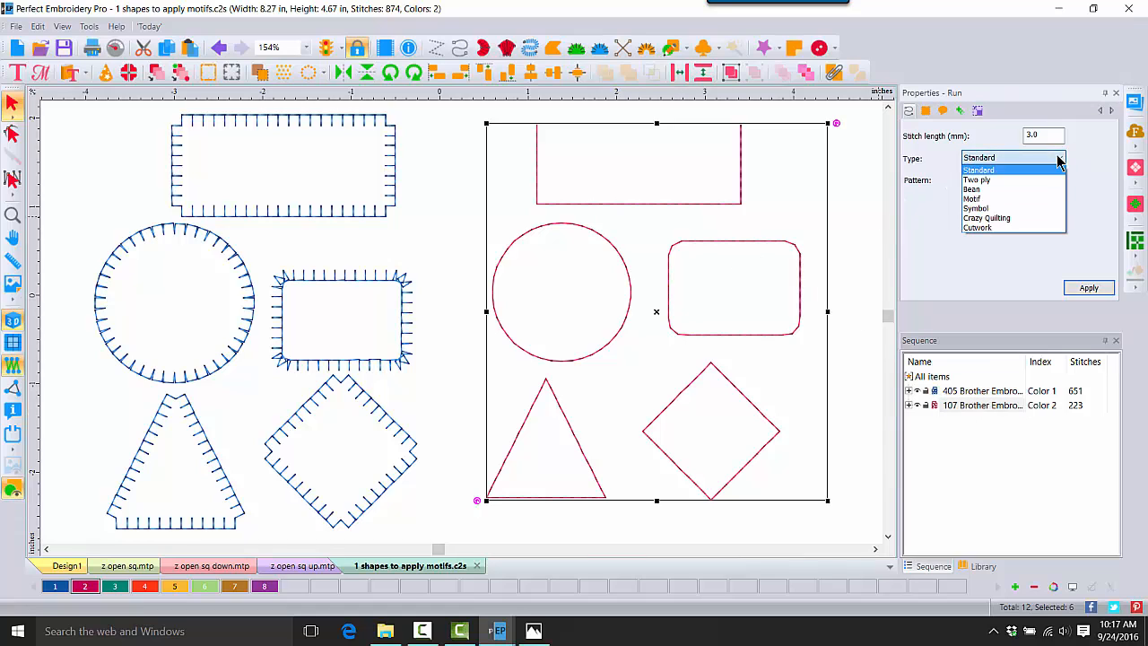
{"action": "left_click", "coordinate": [986, 199]}
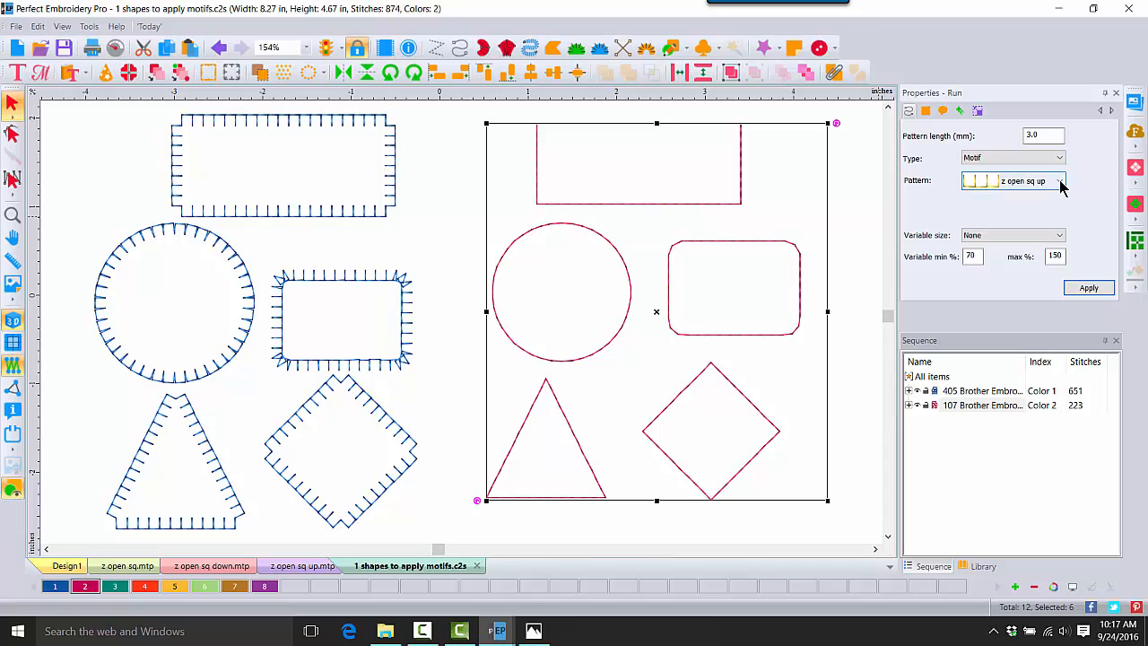
{"action": "left_click", "coordinate": [1058, 181]}
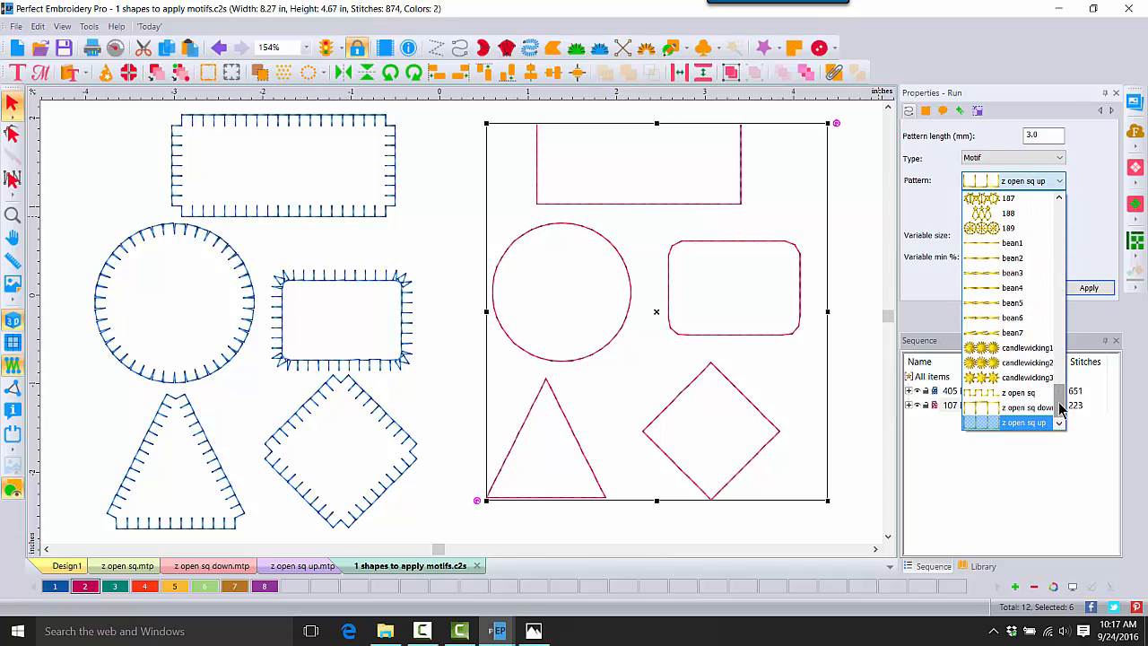
{"action": "left_click", "coordinate": [1030, 420]}
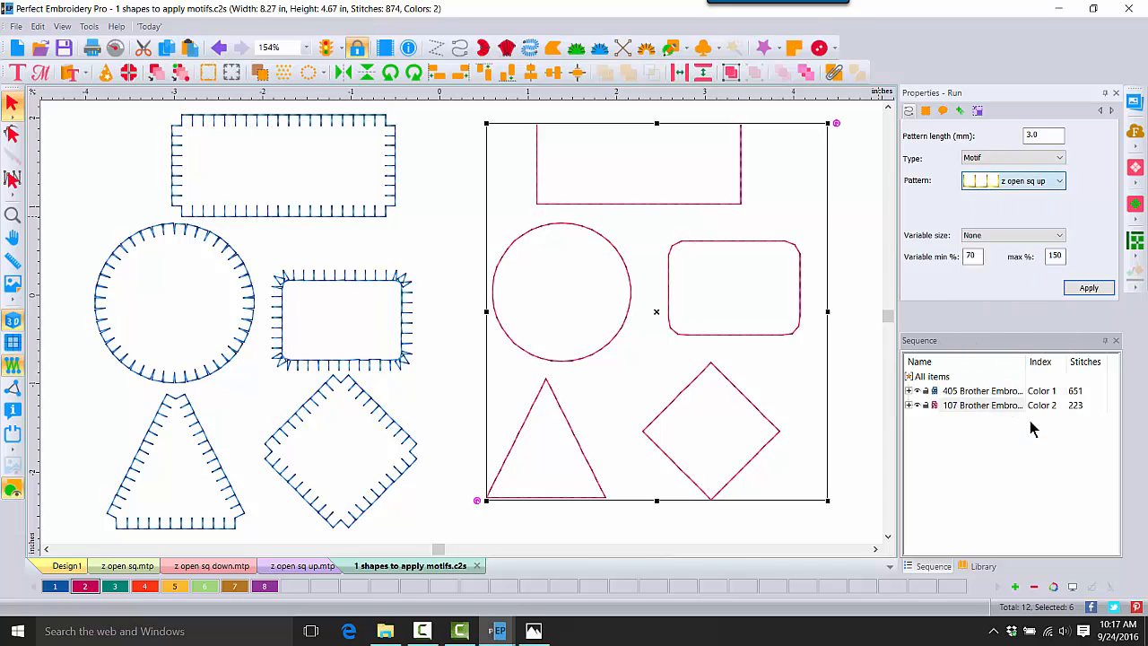
{"action": "left_click", "coordinate": [1075, 288]}
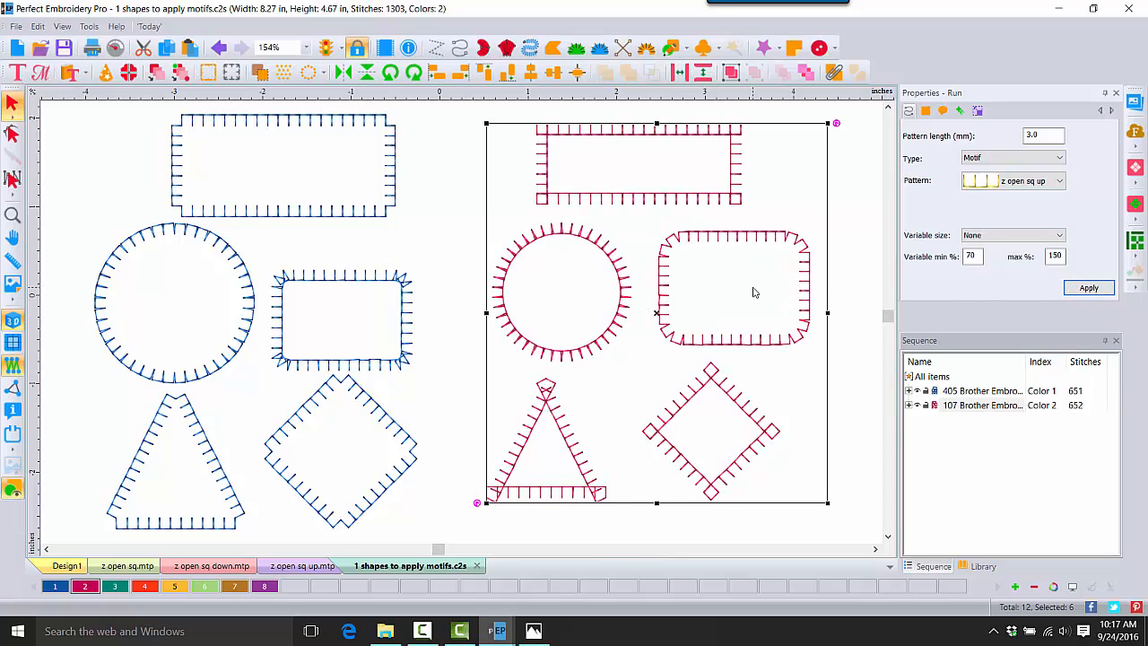
{"action": "left_click", "coordinate": [856, 133]}
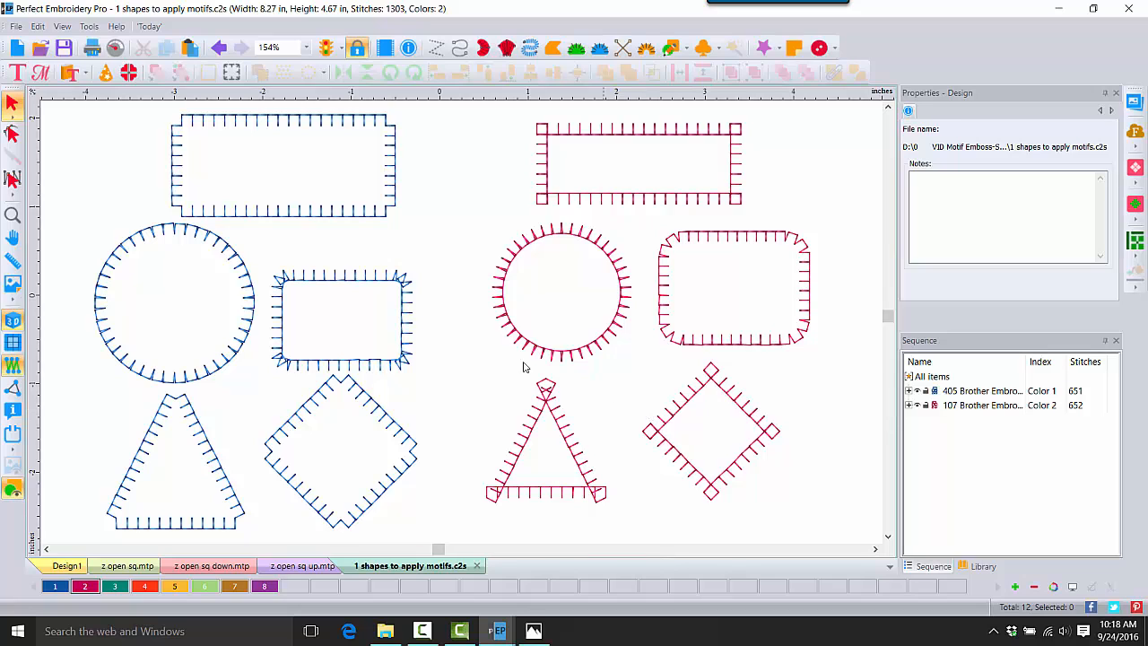
{"action": "left_click", "coordinate": [12, 215]}
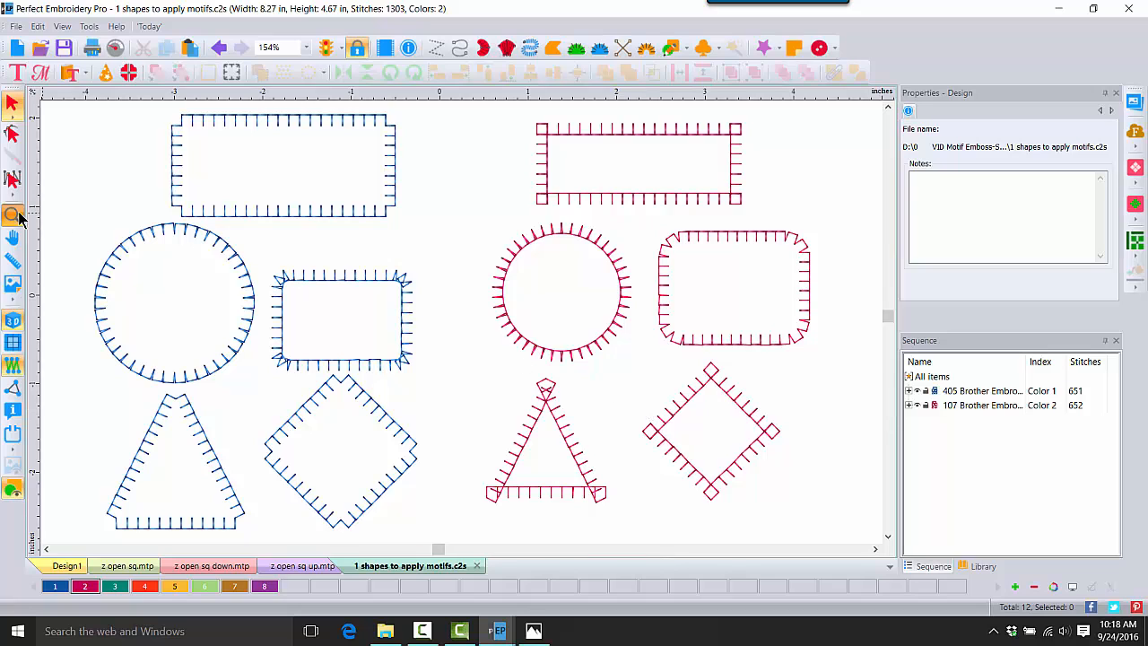
{"action": "left_click", "coordinate": [576, 361]}
{"action": "left_click", "coordinate": [569, 345]}
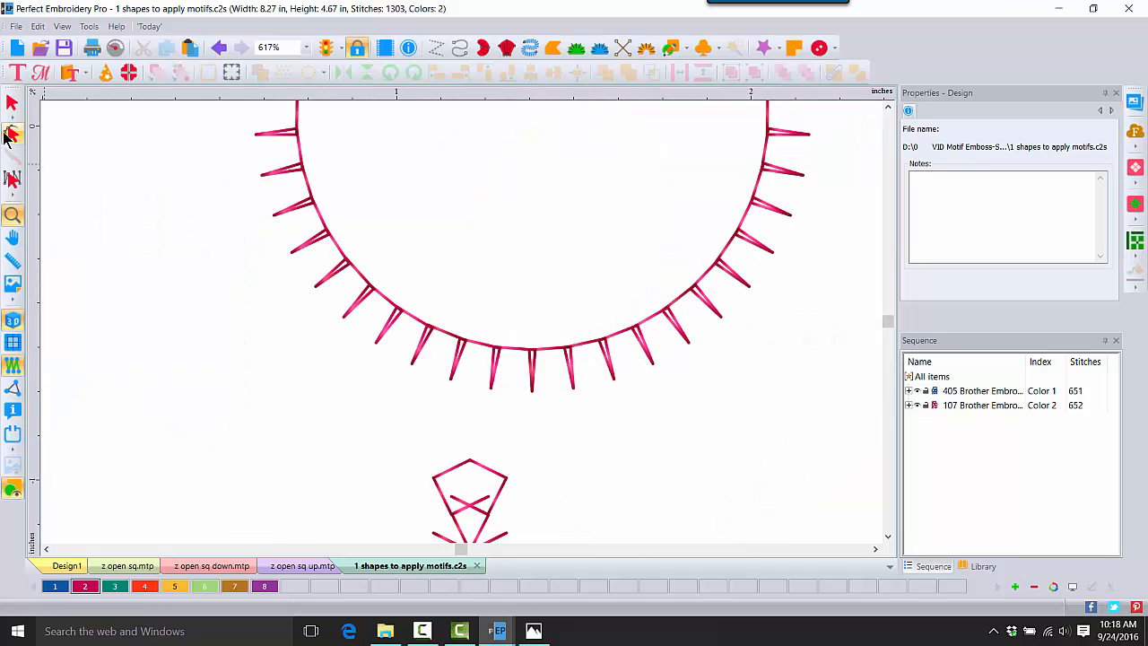
{"action": "left_click", "coordinate": [12, 103]}
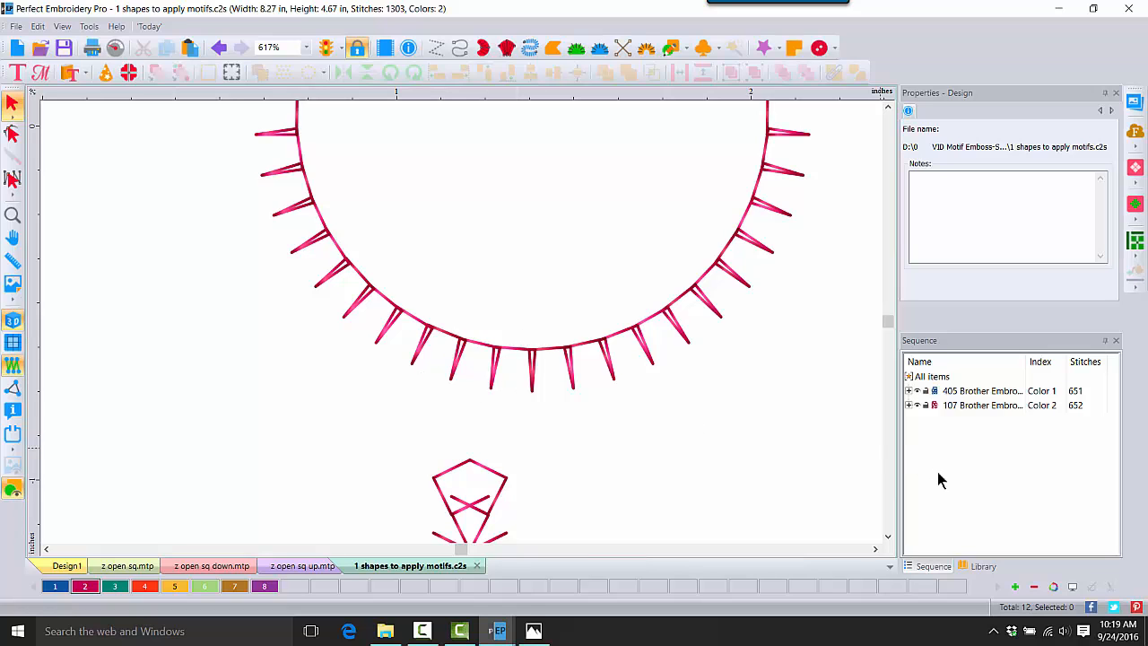
{"action": "left_click", "coordinate": [889, 536]}
{"action": "left_click", "coordinate": [889, 537]}
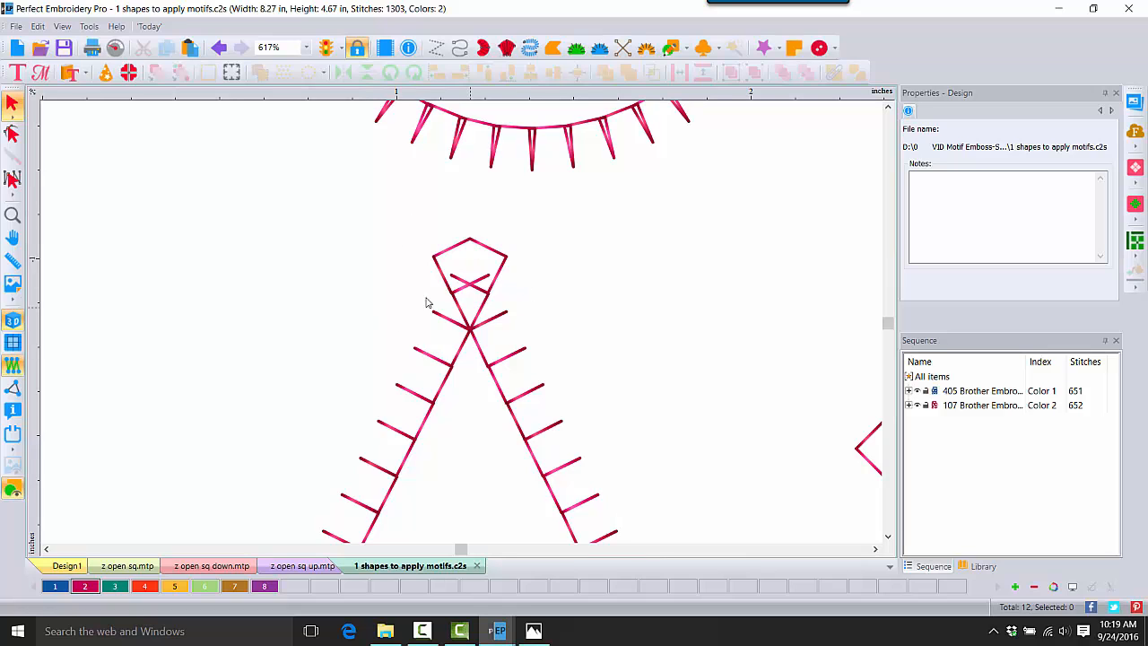
{"action": "left_click", "coordinate": [13, 216]}
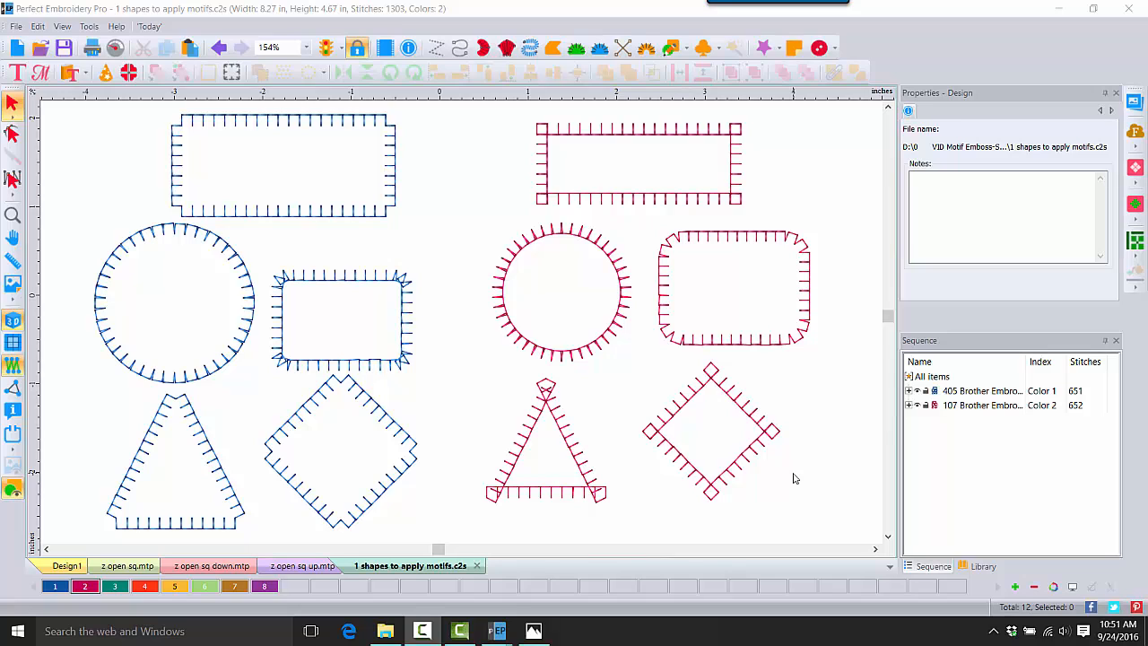
Step: Create a new design with the grid visible and place a run line's starting point
{"action": "left_click", "coordinate": [18, 50]}
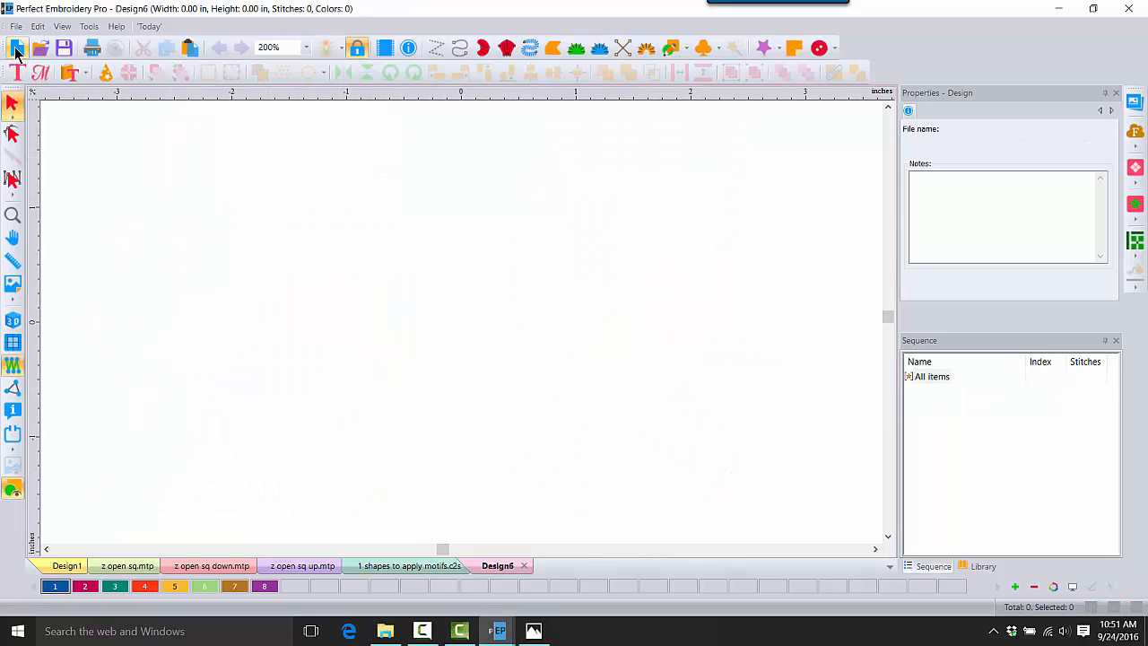
{"action": "left_click", "coordinate": [13, 342]}
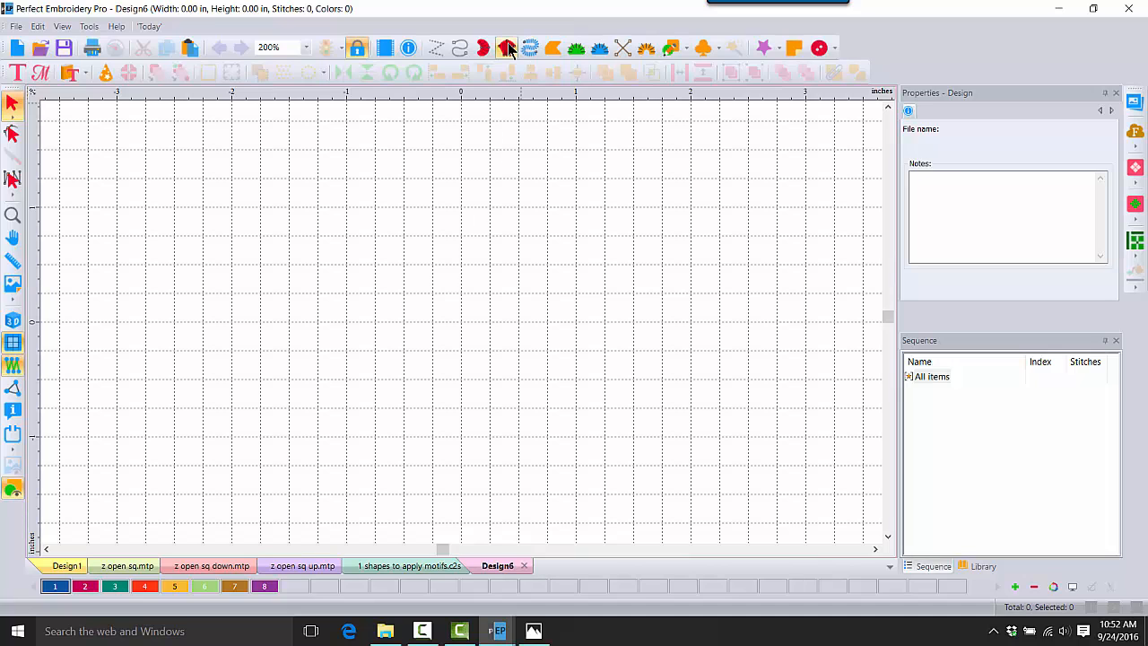
{"action": "left_click", "coordinate": [460, 48]}
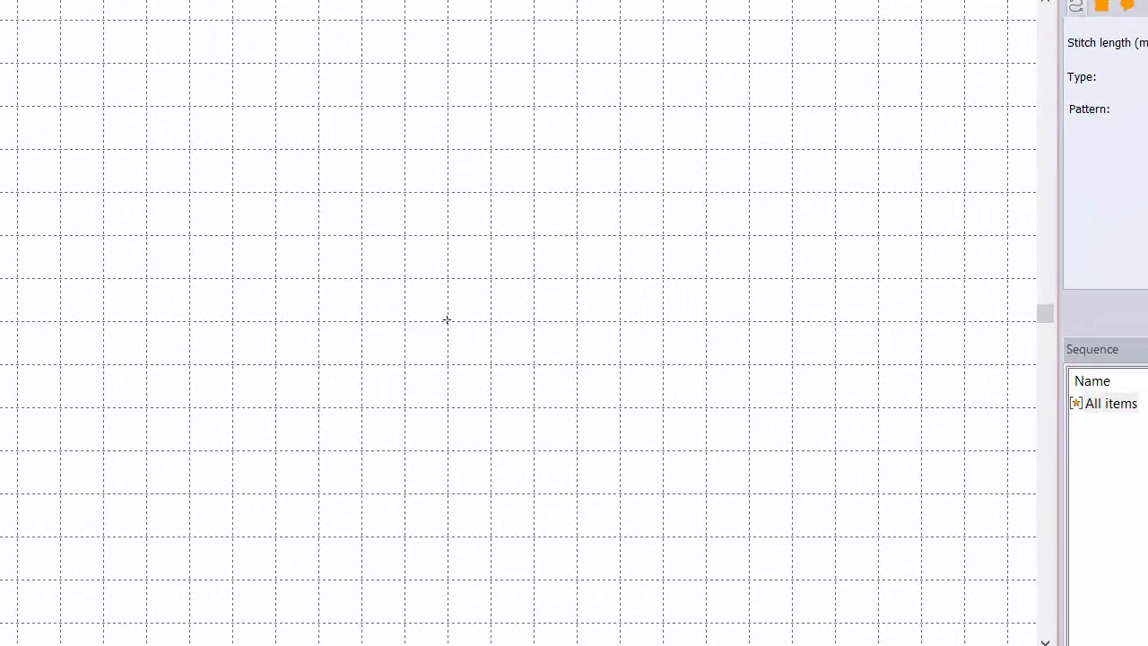
{"action": "left_click", "coordinate": [489, 320]}
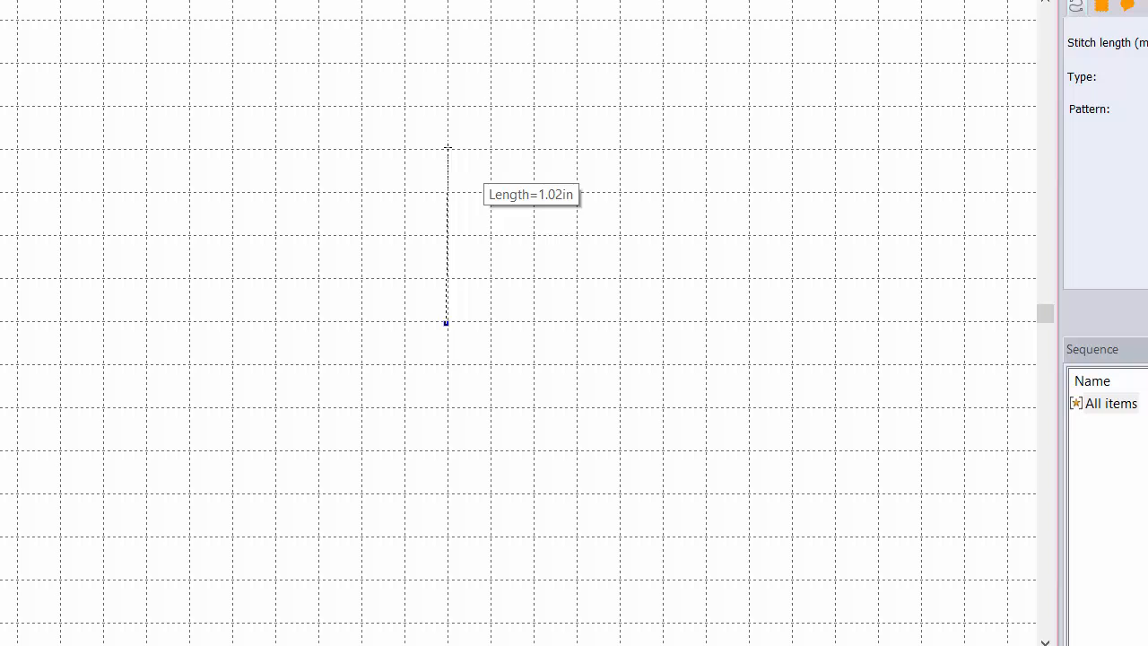
Step: Draw the K's stem, upper arm and lower leg as one continuous run line
{"action": "left_click", "coordinate": [448, 148]}
{"action": "left_click", "coordinate": [447, 235]}
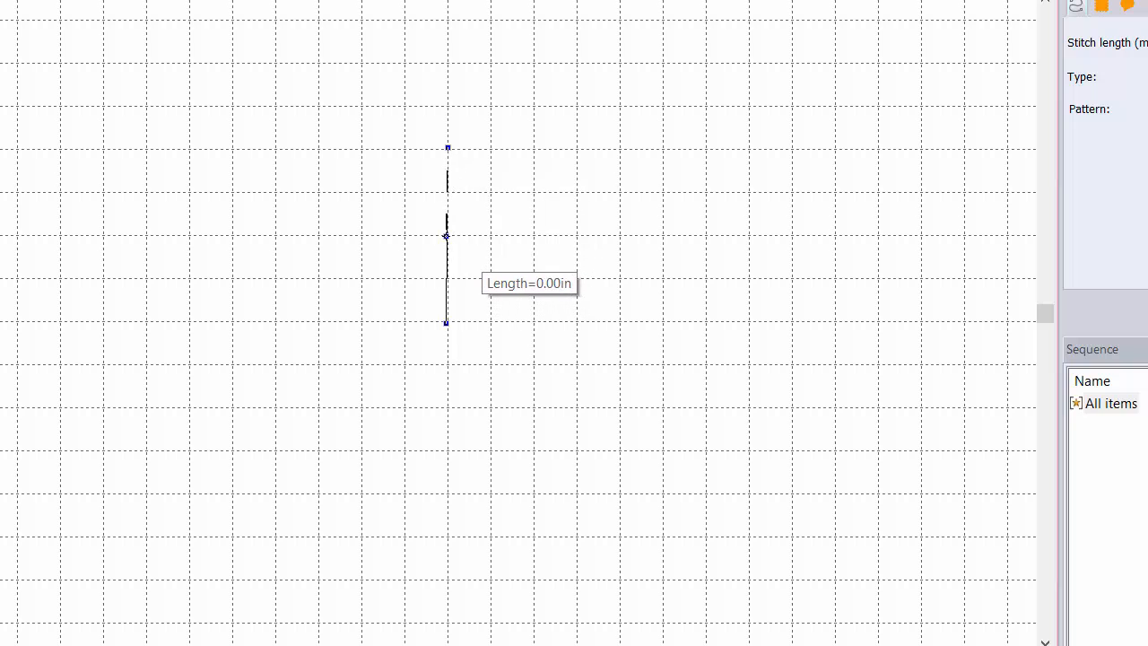
{"action": "left_click", "coordinate": [537, 149]}
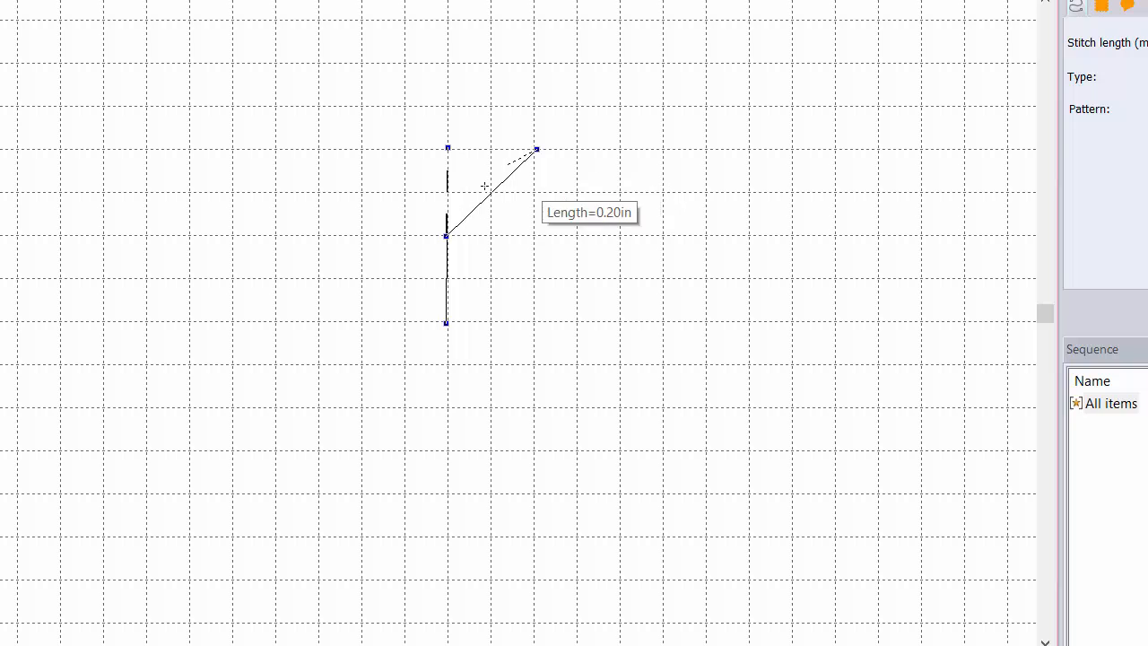
{"action": "left_click", "coordinate": [445, 236]}
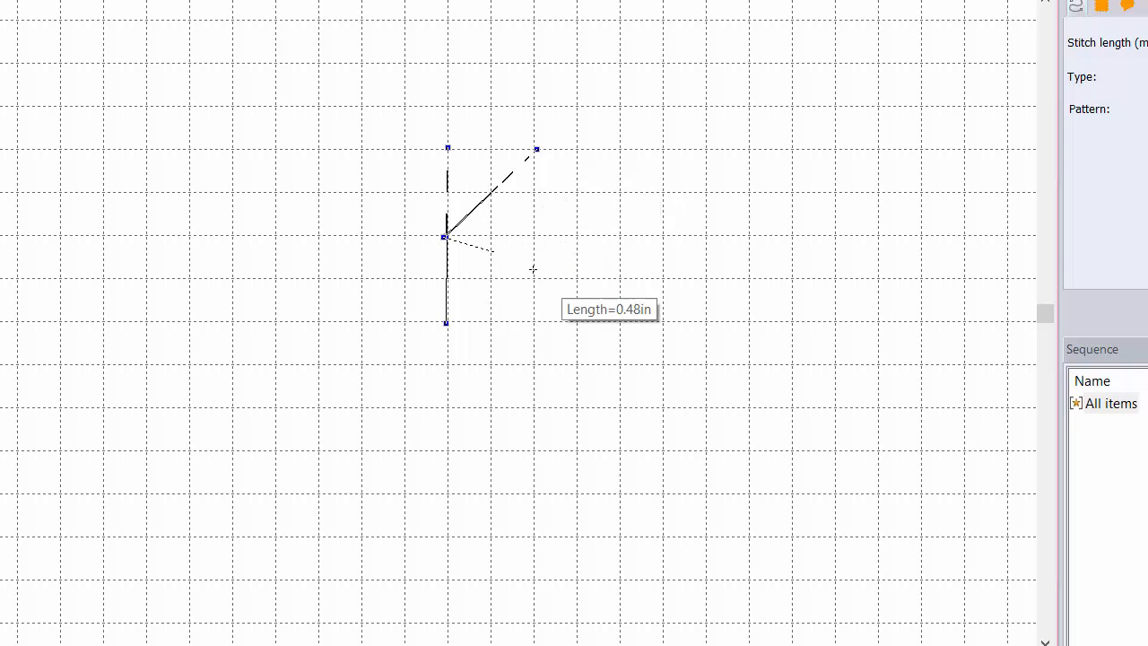
{"action": "left_click", "coordinate": [534, 321]}
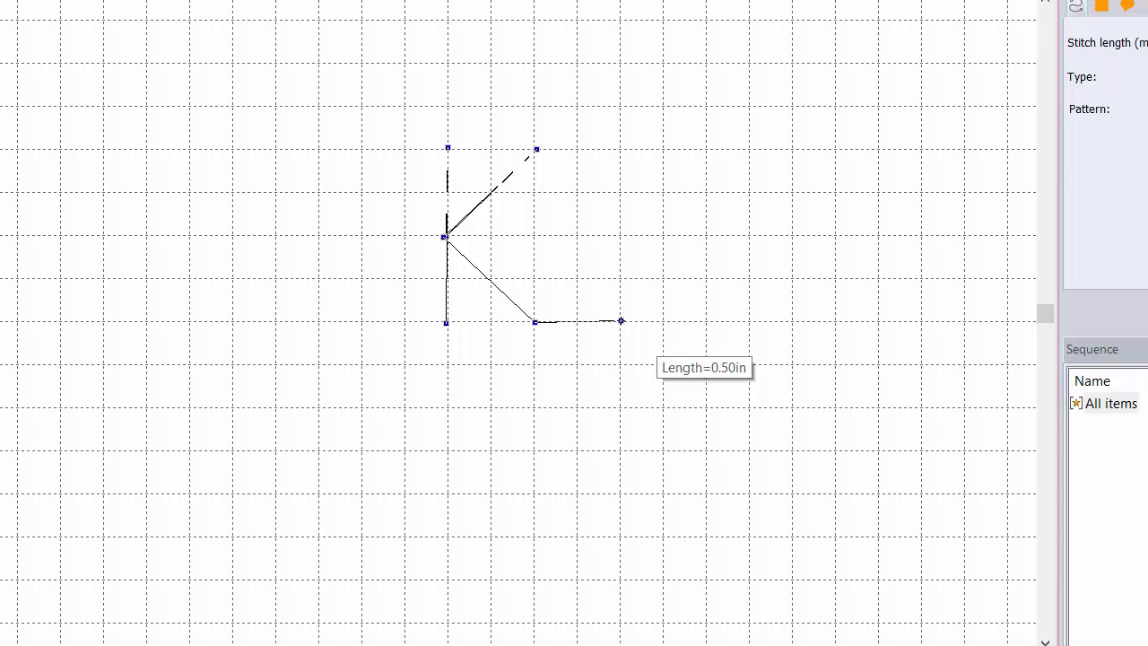
{"action": "key", "text": "Return"}
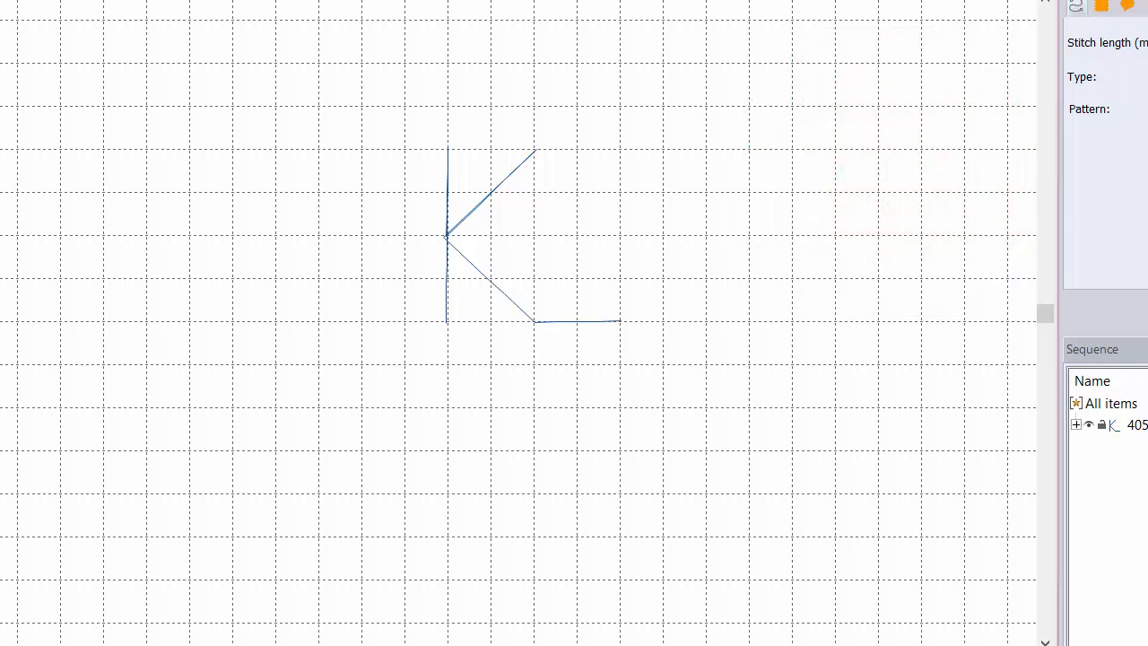
Step: Zoom in on the K, show its edit points, and nudge the bottom node up-left
{"action": "key", "text": "ctrl+a"}
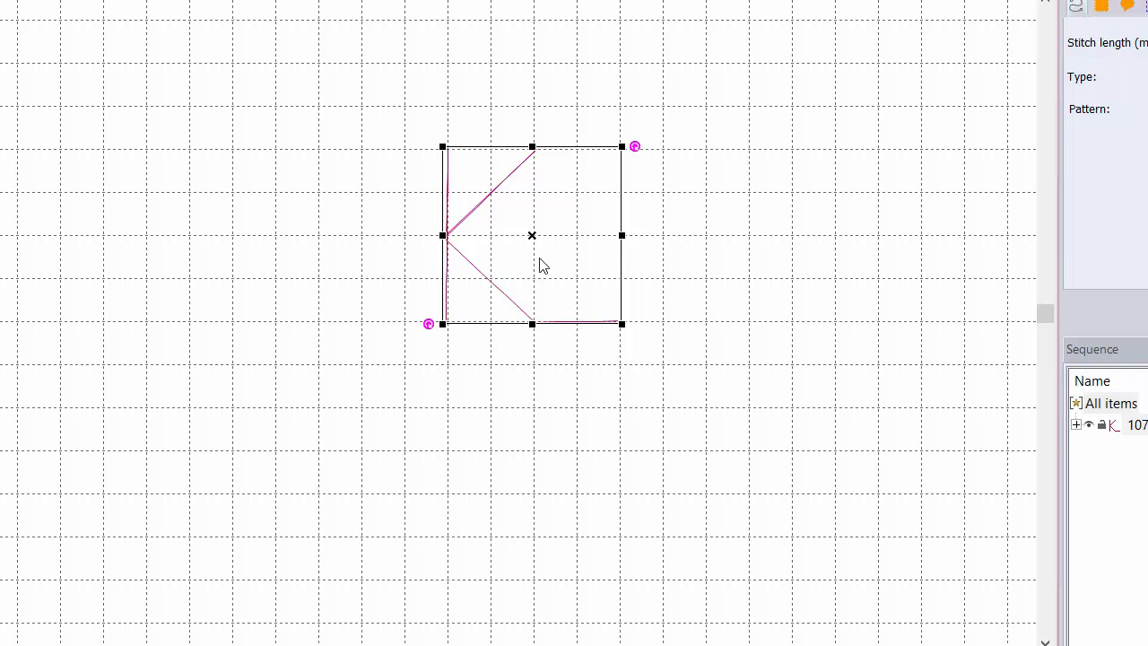
{"action": "left_click", "coordinate": [516, 227]}
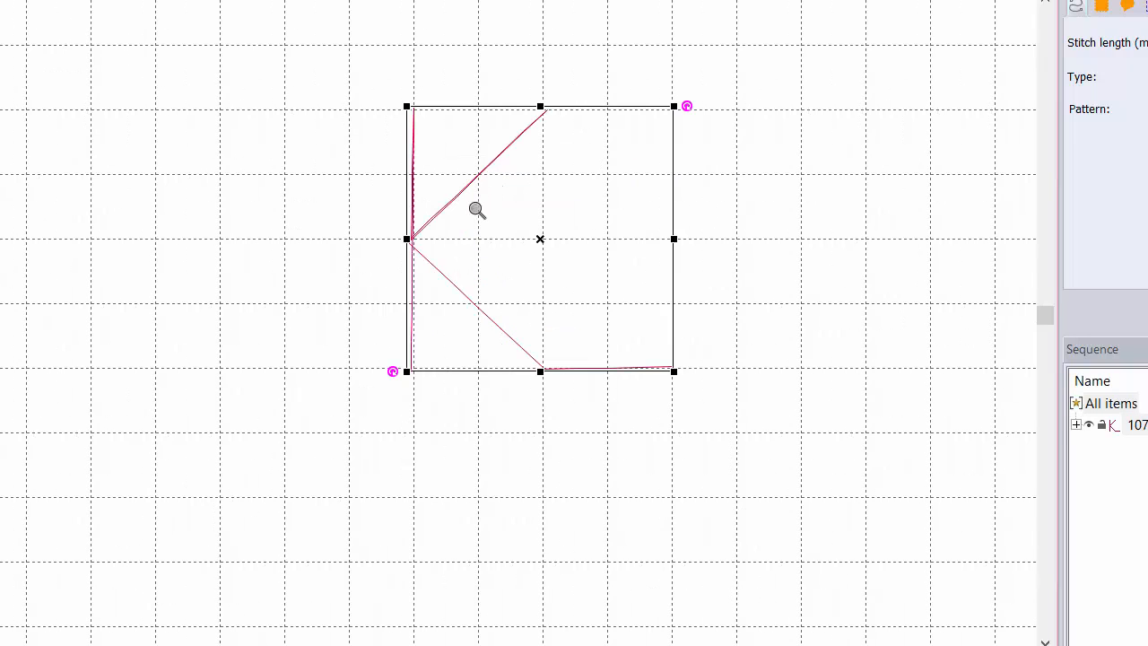
{"action": "left_click", "coordinate": [477, 207]}
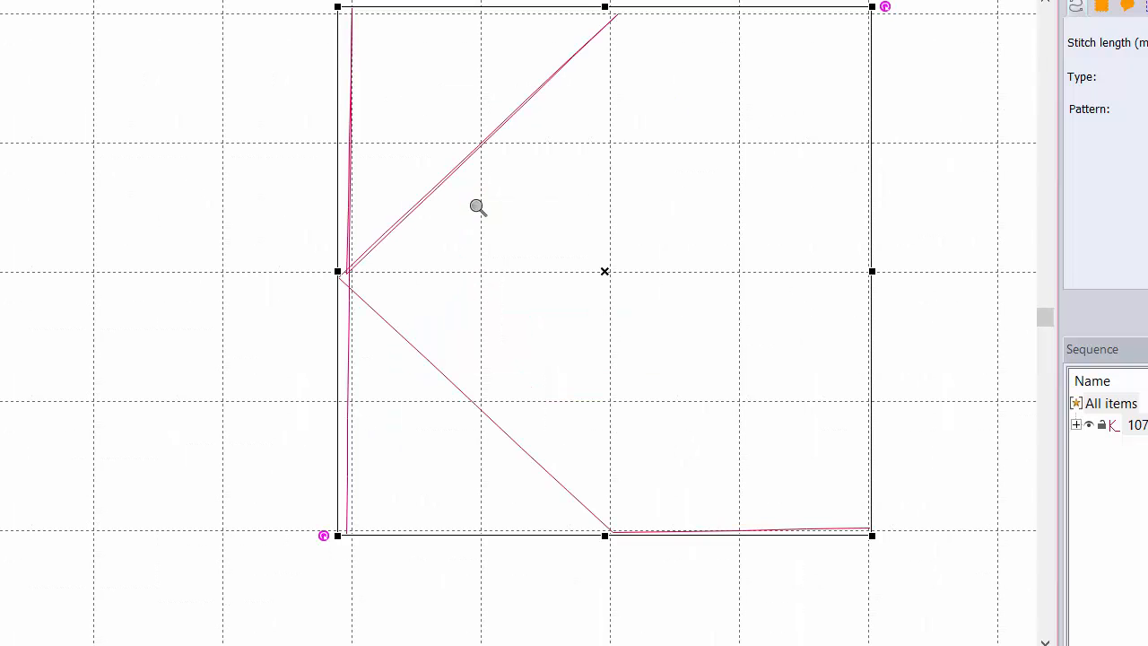
{"action": "key", "text": "F10"}
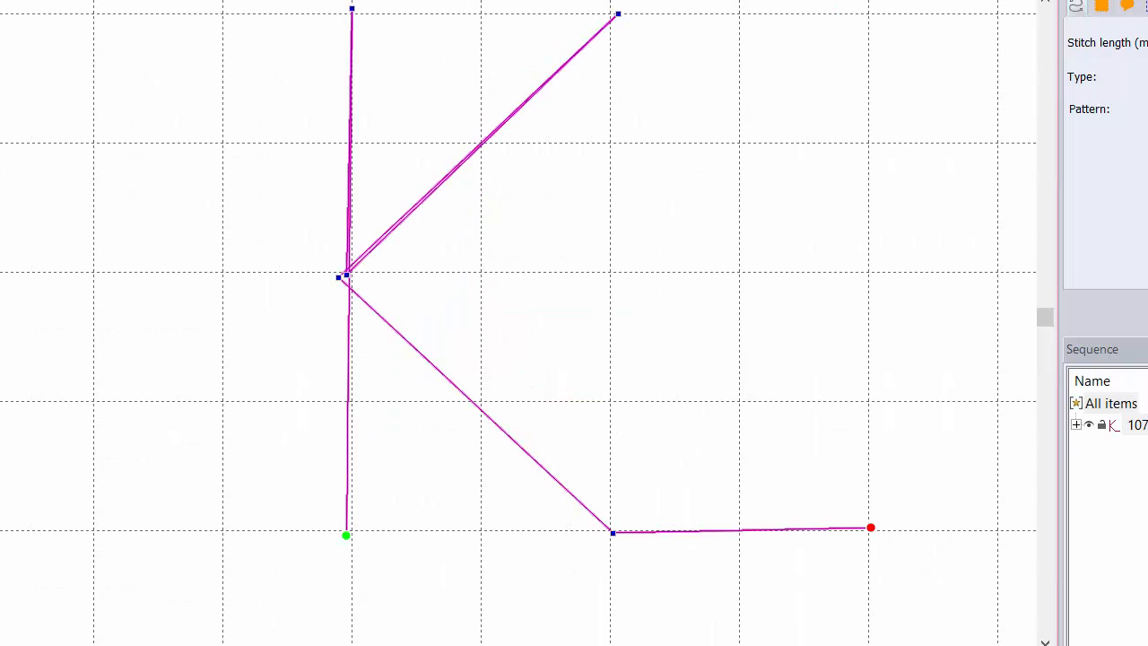
{"action": "left_click", "coordinate": [352, 11]}
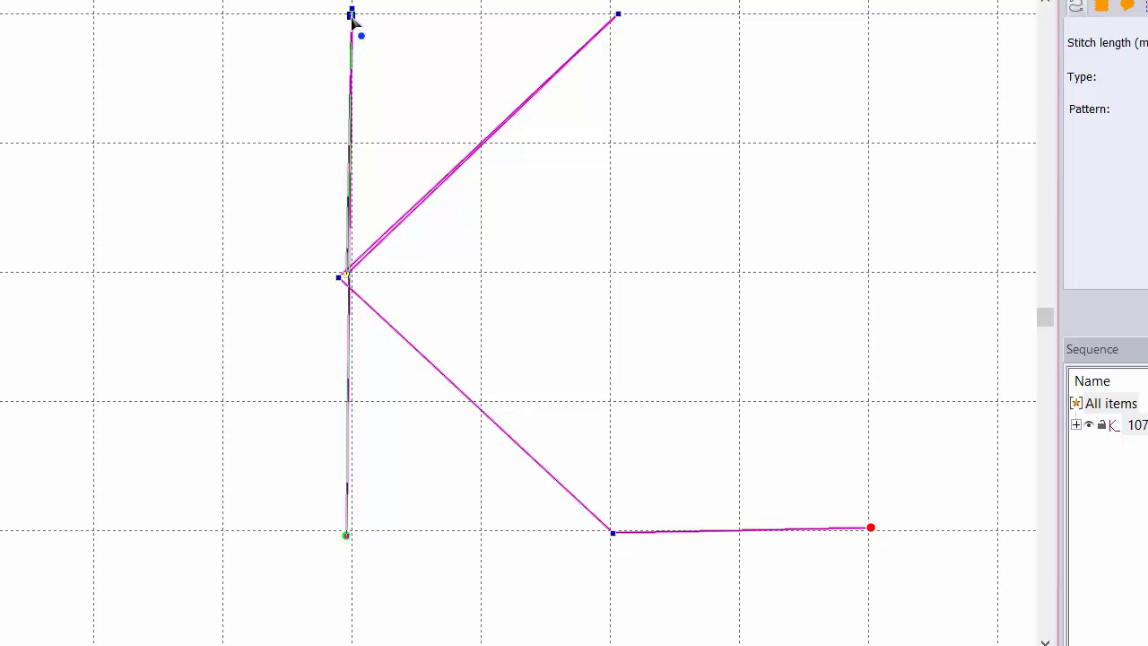
{"action": "left_click", "coordinate": [611, 14]}
{"action": "left_click", "coordinate": [610, 13]}
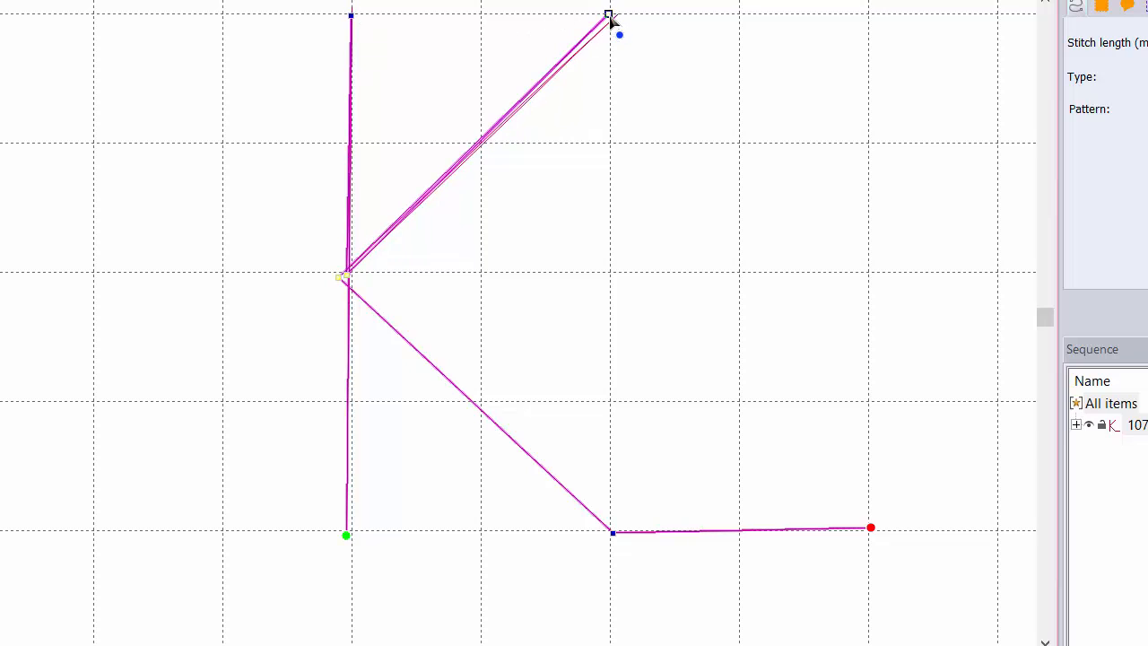
{"action": "left_click_drag", "start_coordinate": [613, 533], "coordinate": [604, 531]}
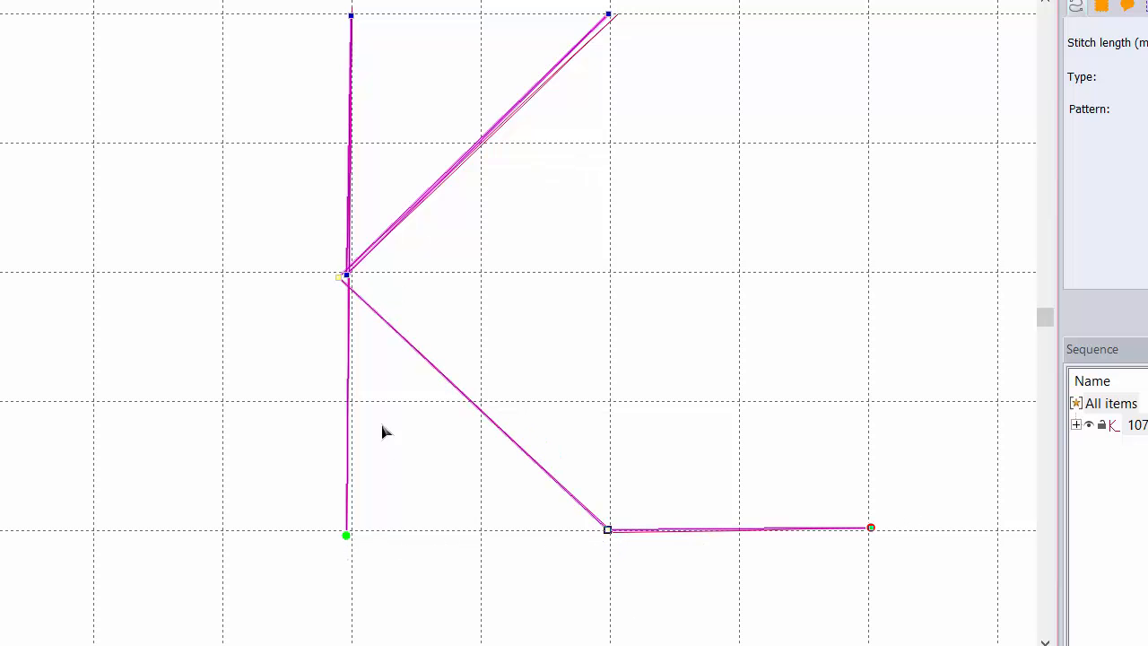
Step: Switch to Edit Outlines and snap the K's bottom-left and right end points onto the grid line
{"action": "right_click", "coordinate": [347, 536]}
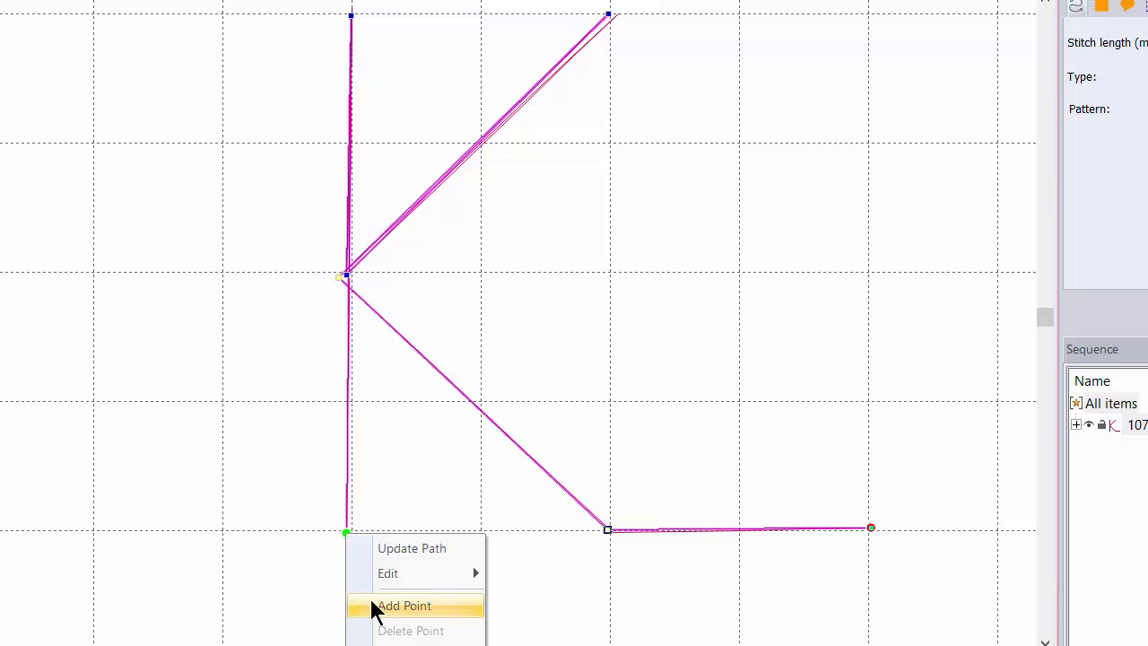
{"action": "mouse_move", "coordinate": [384, 583]}
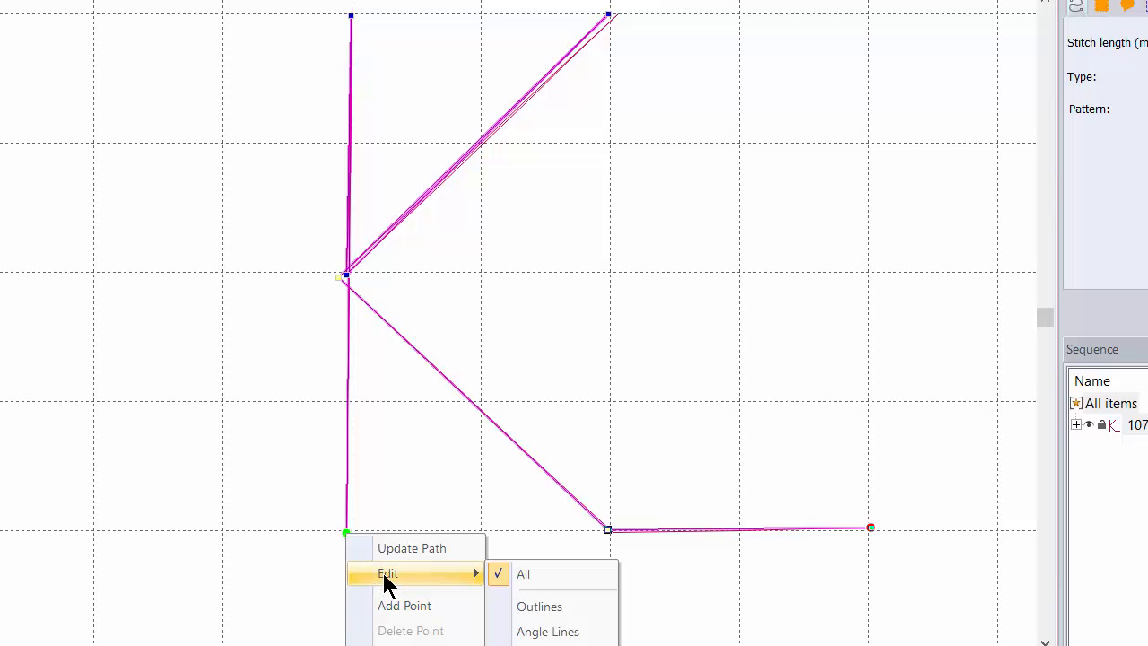
{"action": "left_click", "coordinate": [539, 608]}
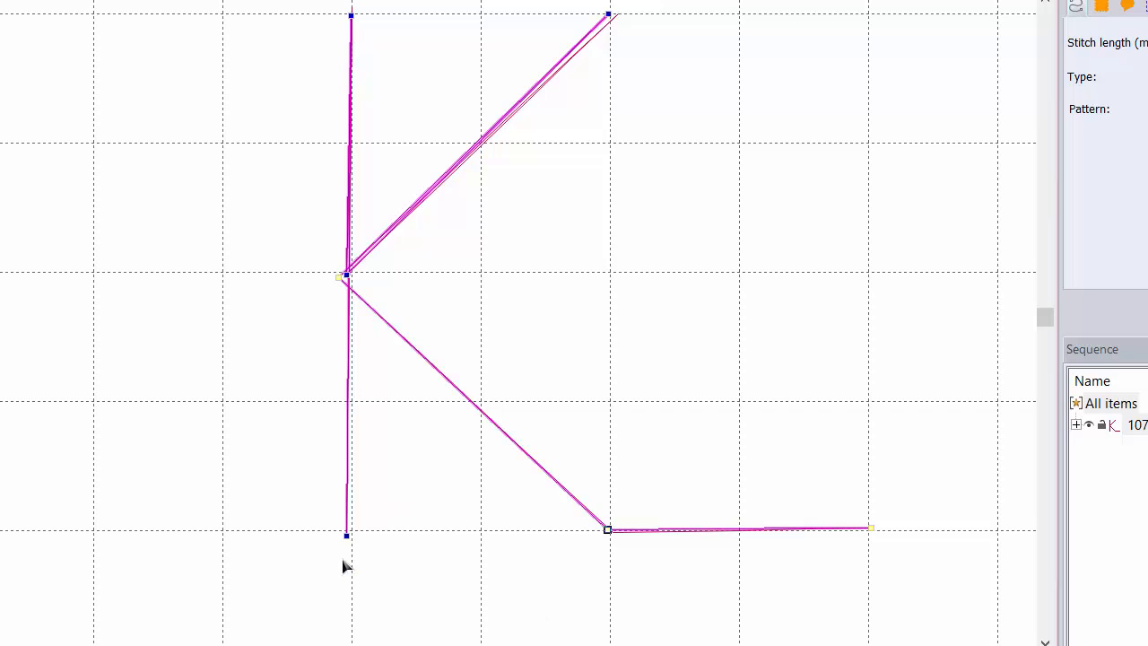
{"action": "left_click_drag", "start_coordinate": [347, 536], "coordinate": [351, 530]}
{"action": "left_click", "coordinate": [871, 531]}
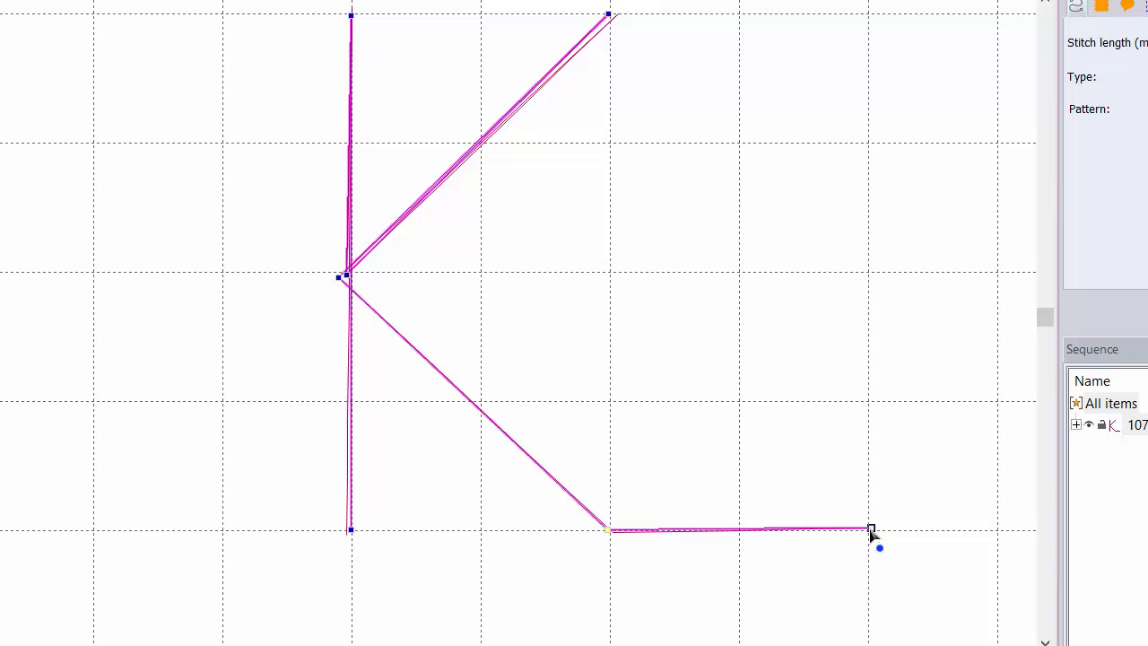
{"action": "left_click_drag", "start_coordinate": [871, 531], "coordinate": [867, 530]}
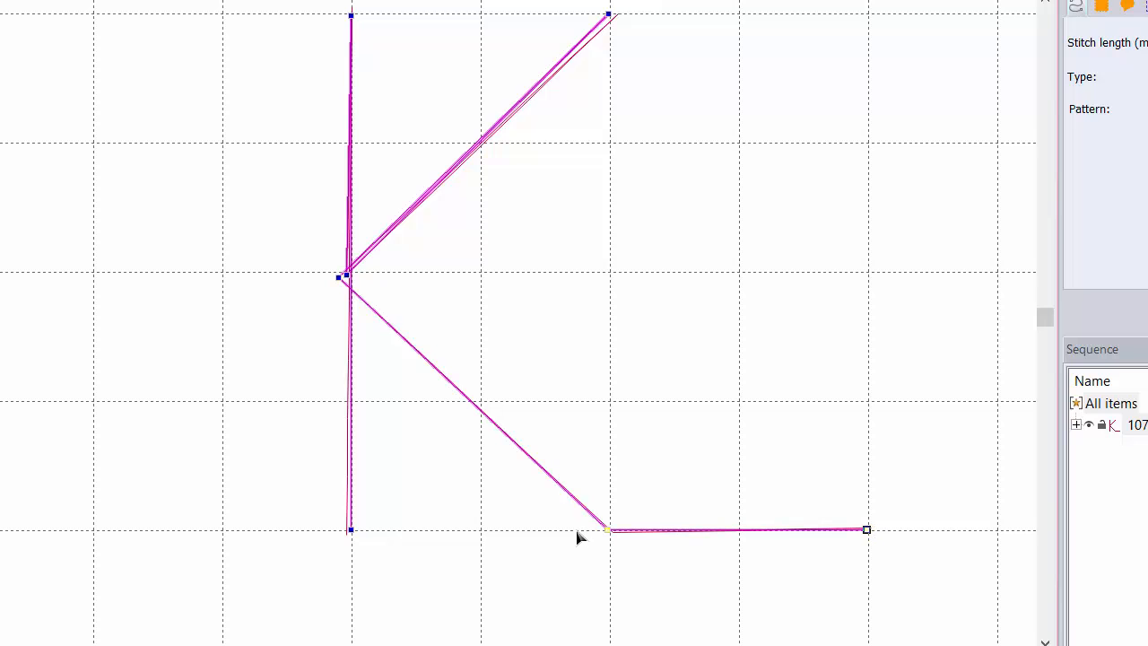
Step: Zoom into the K's middle junction and drag its corner point onto the adjacent node
{"action": "left_click", "coordinate": [350, 270]}
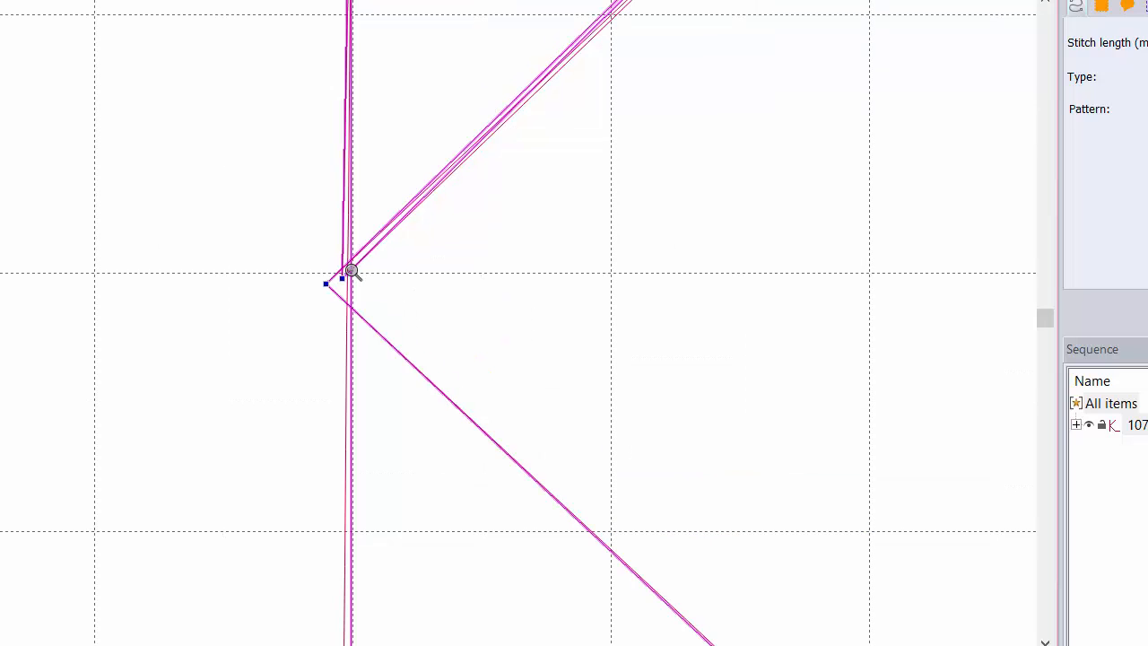
{"action": "left_click", "coordinate": [351, 270]}
{"action": "left_click", "coordinate": [351, 270]}
{"action": "left_click", "coordinate": [351, 270]}
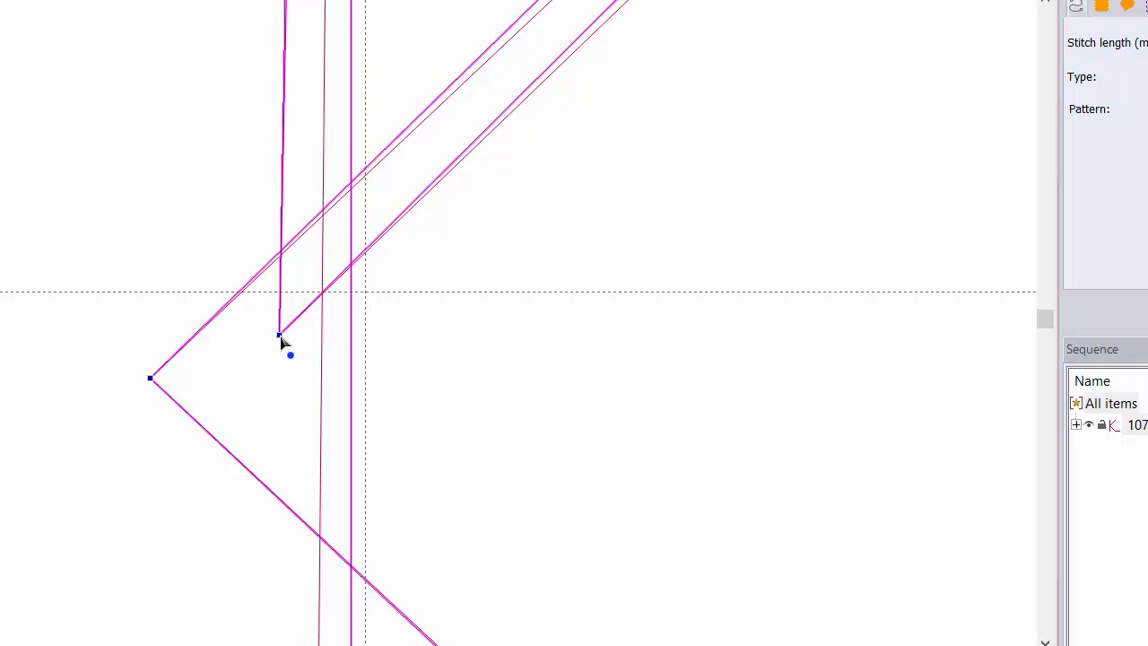
{"action": "left_click_drag", "start_coordinate": [279, 334], "coordinate": [367, 291]}
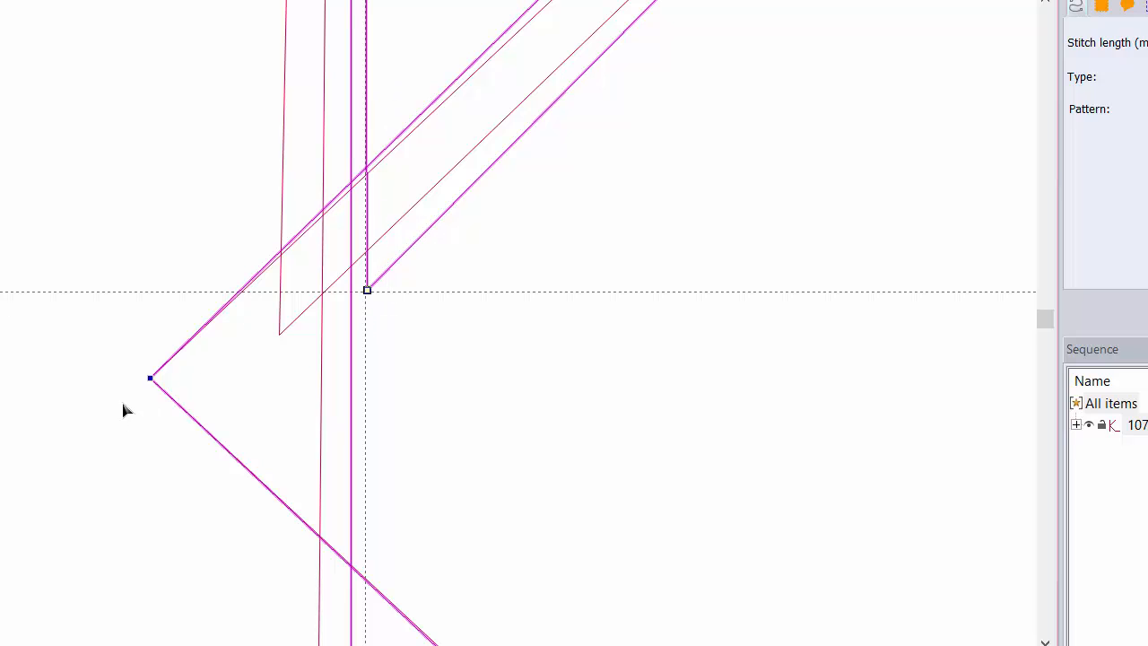
{"action": "left_click_drag", "start_coordinate": [150, 378], "coordinate": [396, 308]}
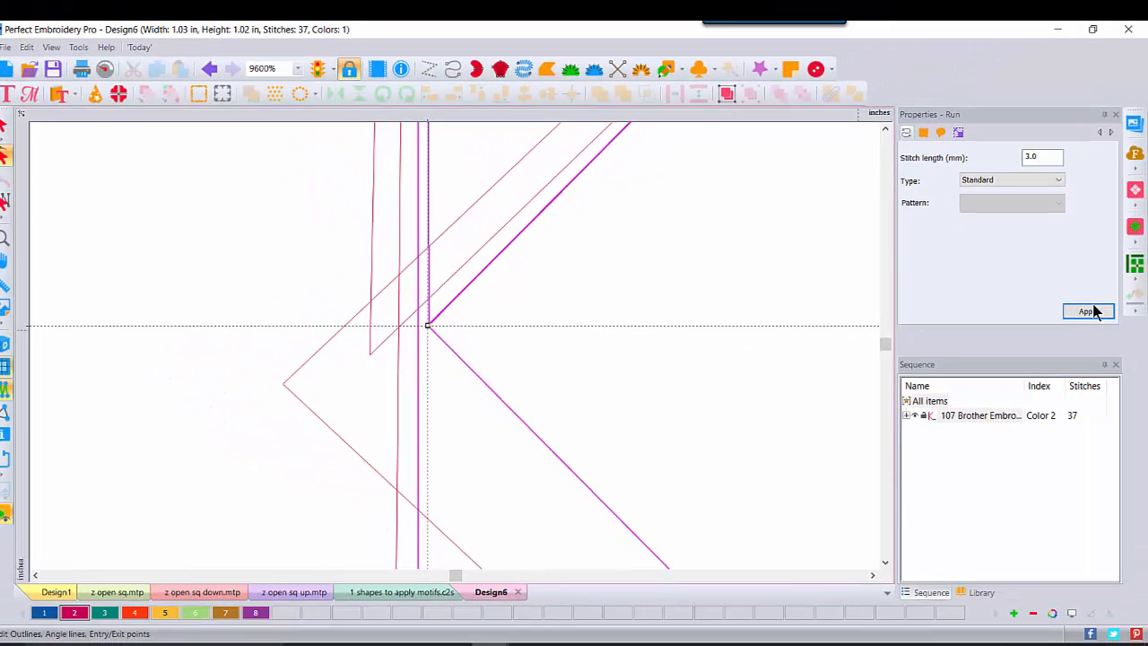
Step: Apply the edited path and snap the vertical stroke's top point onto the guide intersection
{"action": "left_click", "coordinate": [1088, 311]}
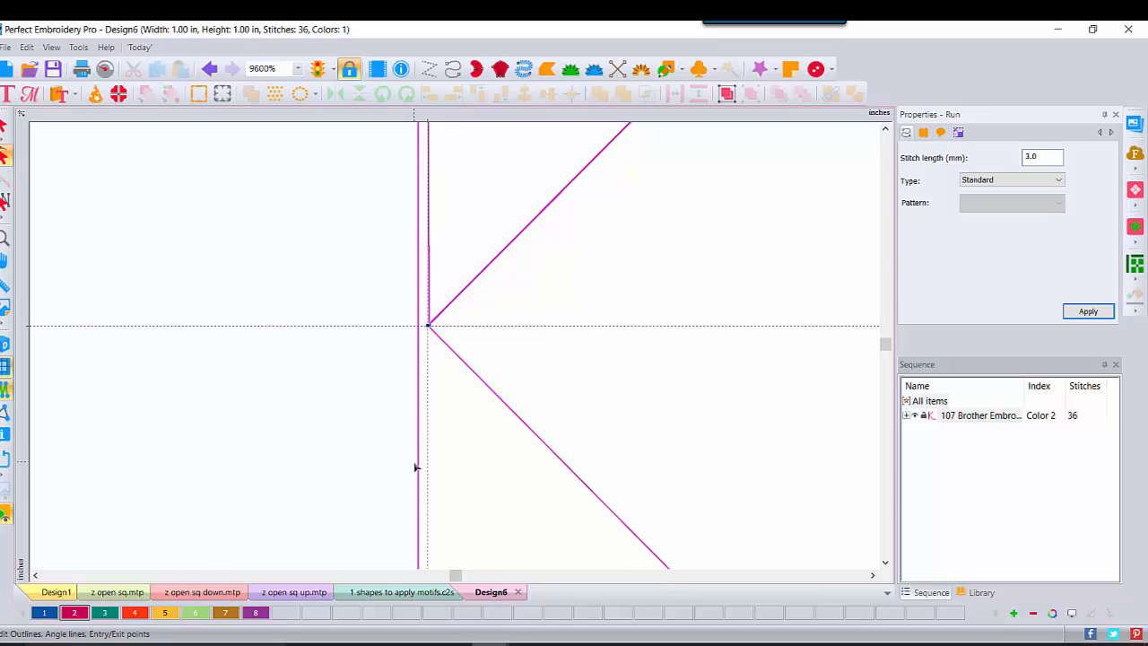
{"action": "left_click", "coordinate": [885, 130]}
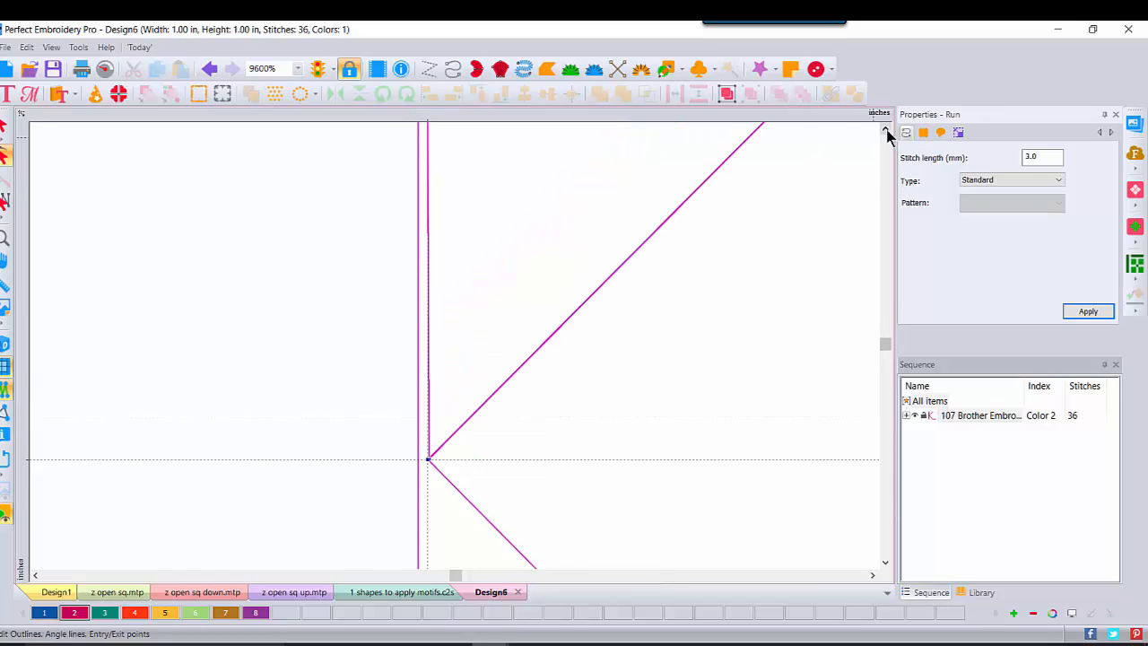
{"action": "left_click", "coordinate": [885, 130]}
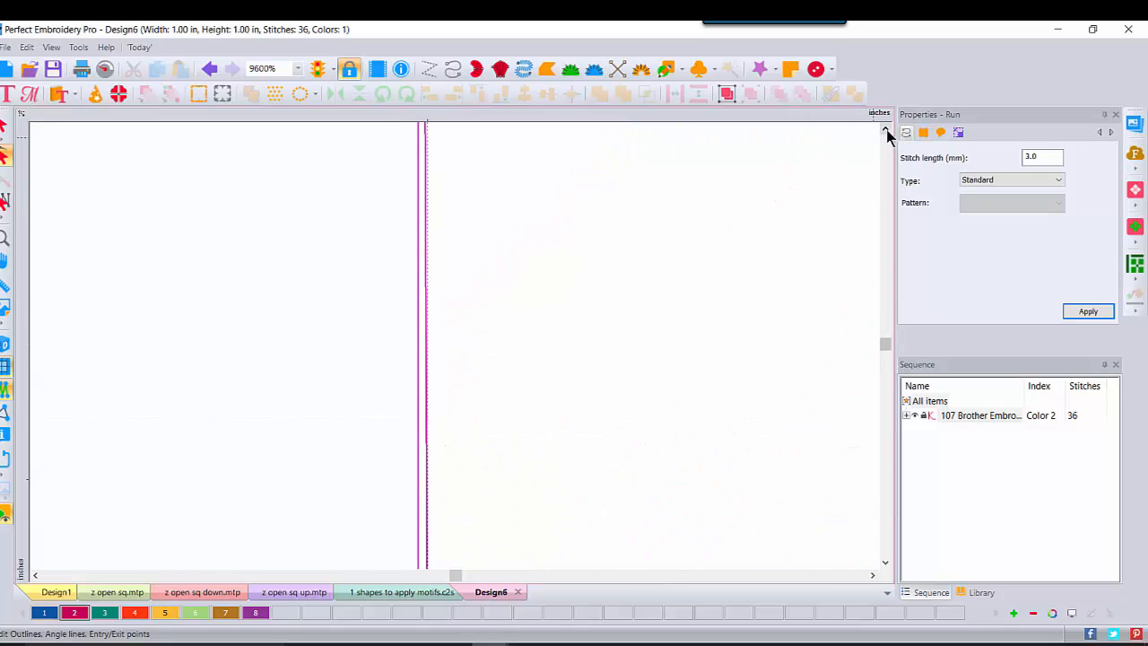
{"action": "left_click", "coordinate": [885, 130]}
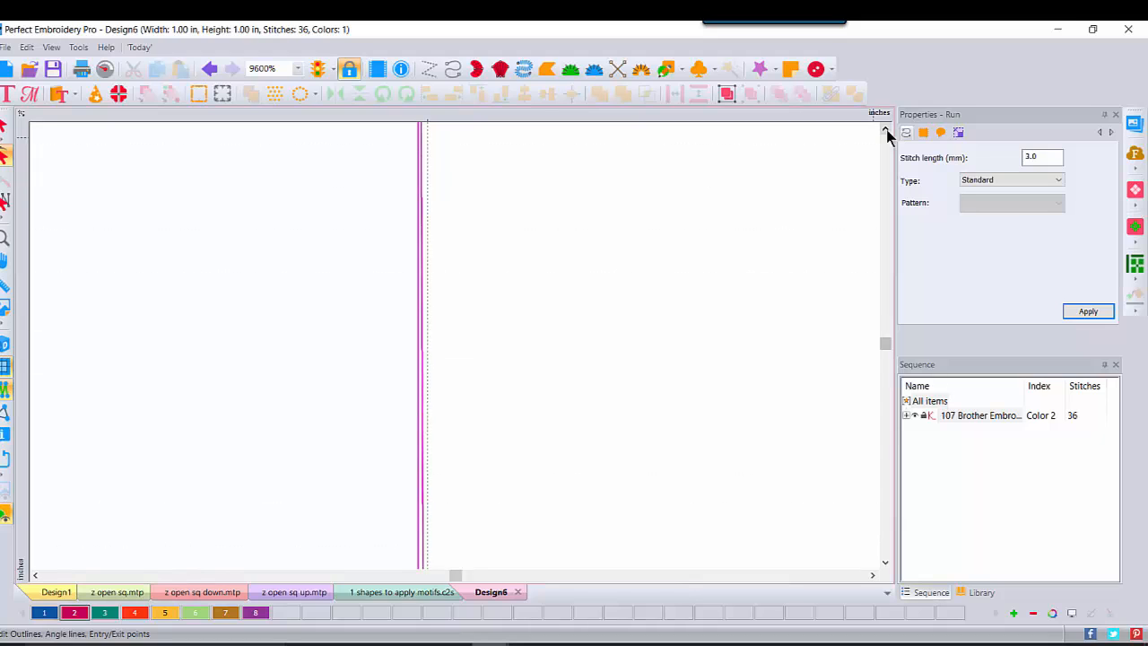
{"action": "left_click", "coordinate": [885, 130]}
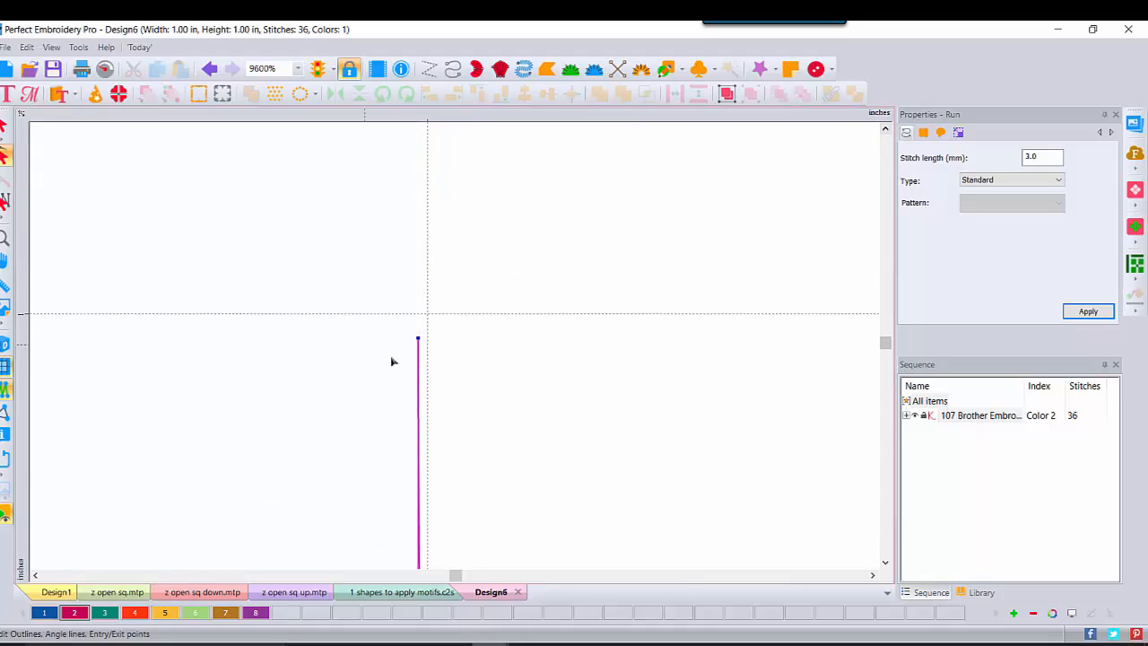
{"action": "left_click_drag", "start_coordinate": [419, 339], "coordinate": [427, 314]}
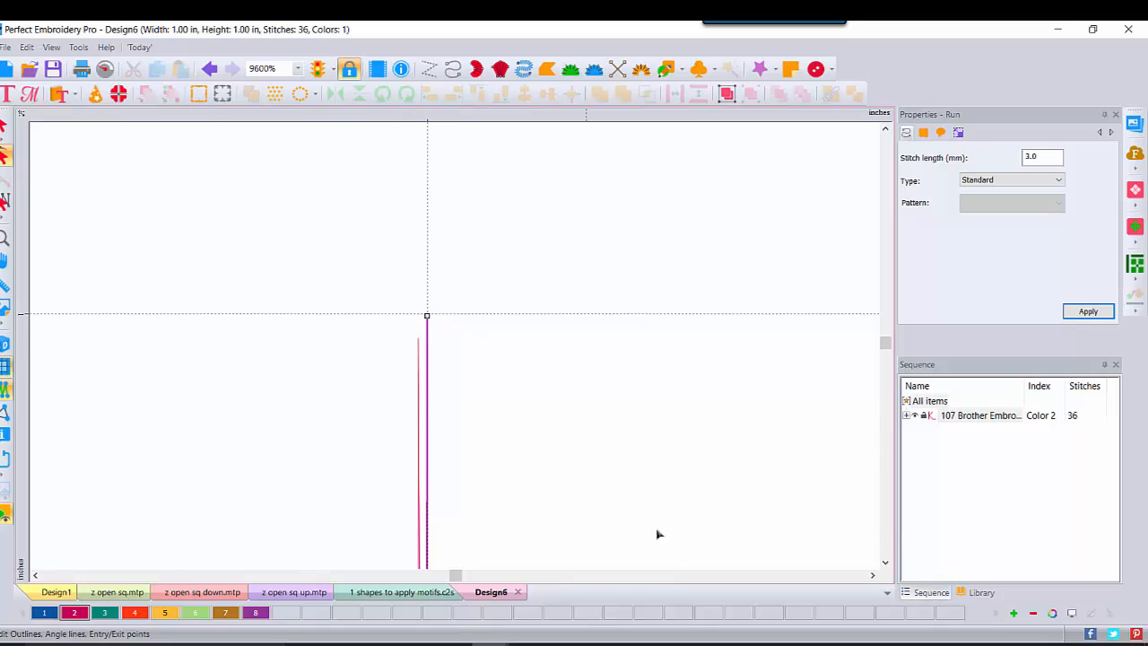
{"action": "left_click", "coordinate": [1083, 313]}
Step: Snap the vertical stroke's bottom end onto the guide and apply the correction
{"action": "left_click", "coordinate": [885, 563]}
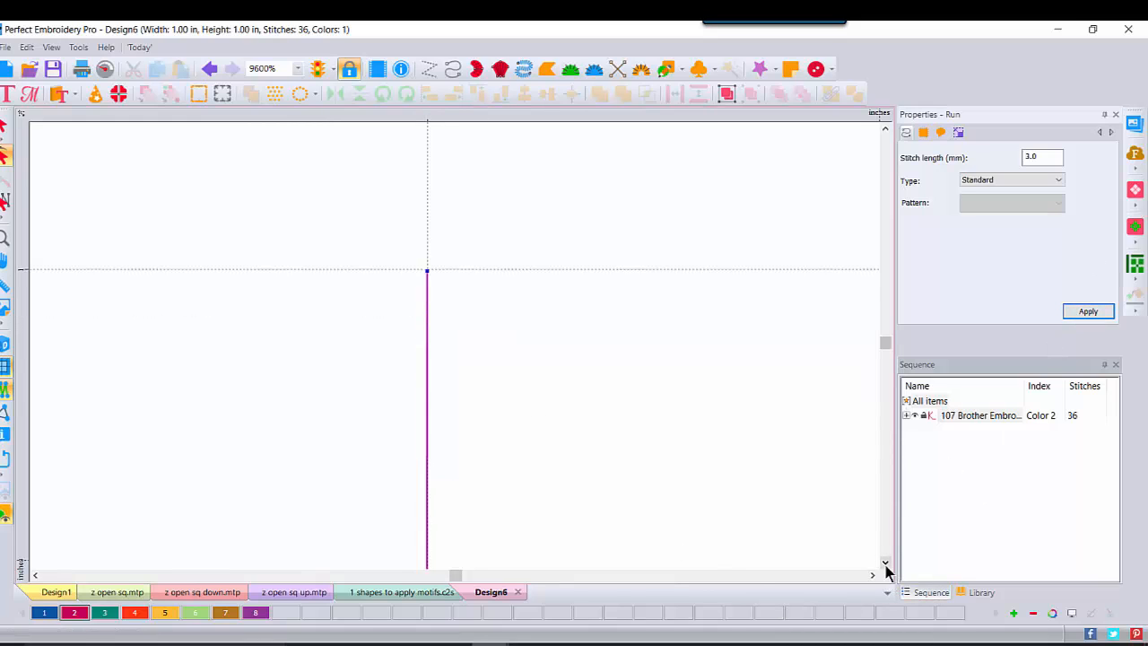
{"action": "left_click", "coordinate": [885, 564]}
{"action": "left_click", "coordinate": [885, 565]}
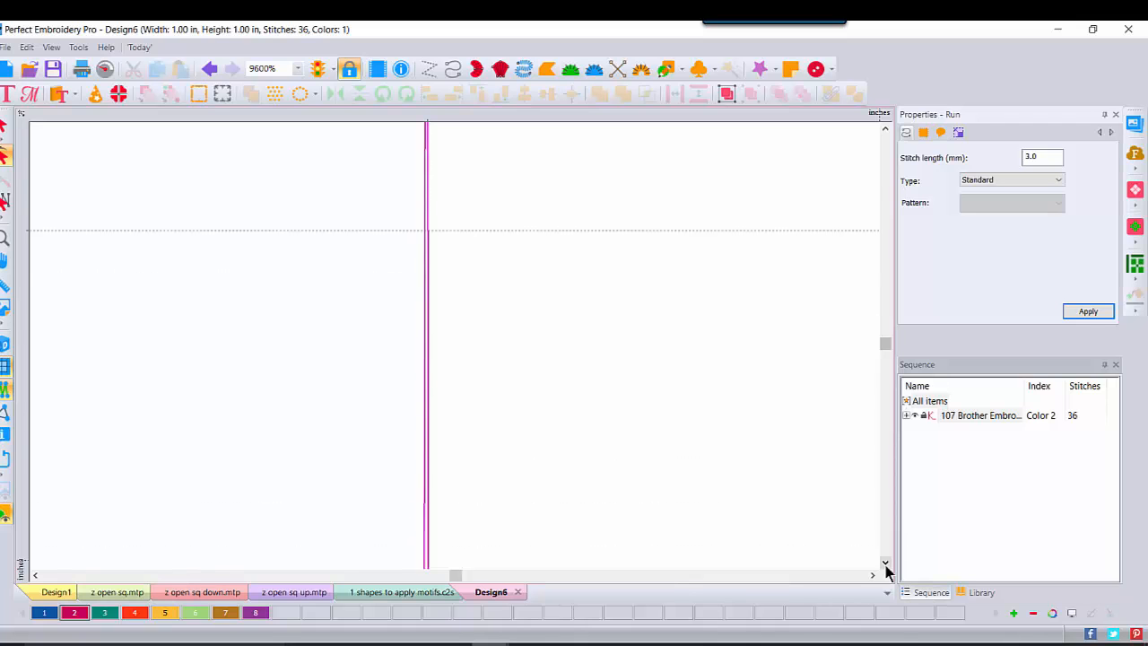
{"action": "left_click", "coordinate": [885, 565]}
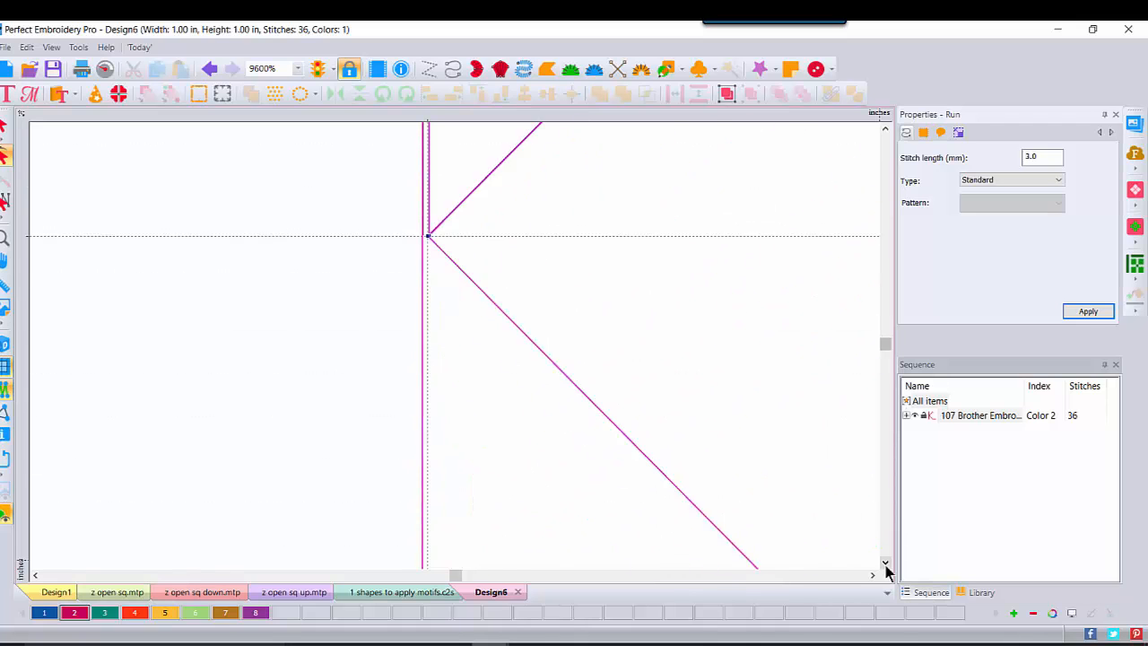
{"action": "left_click", "coordinate": [885, 565]}
{"action": "left_click", "coordinate": [885, 566]}
{"action": "left_click", "coordinate": [885, 565]}
{"action": "left_click", "coordinate": [886, 565]}
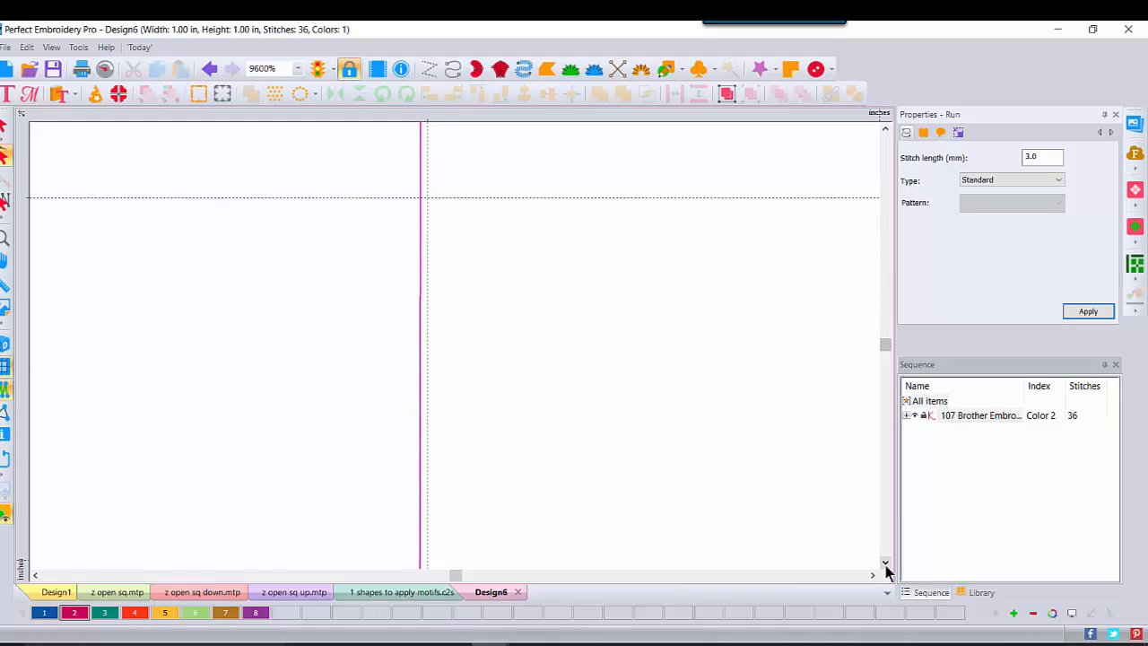
{"action": "left_click", "coordinate": [885, 565]}
{"action": "left_click", "coordinate": [885, 566]}
{"action": "left_click", "coordinate": [886, 566]}
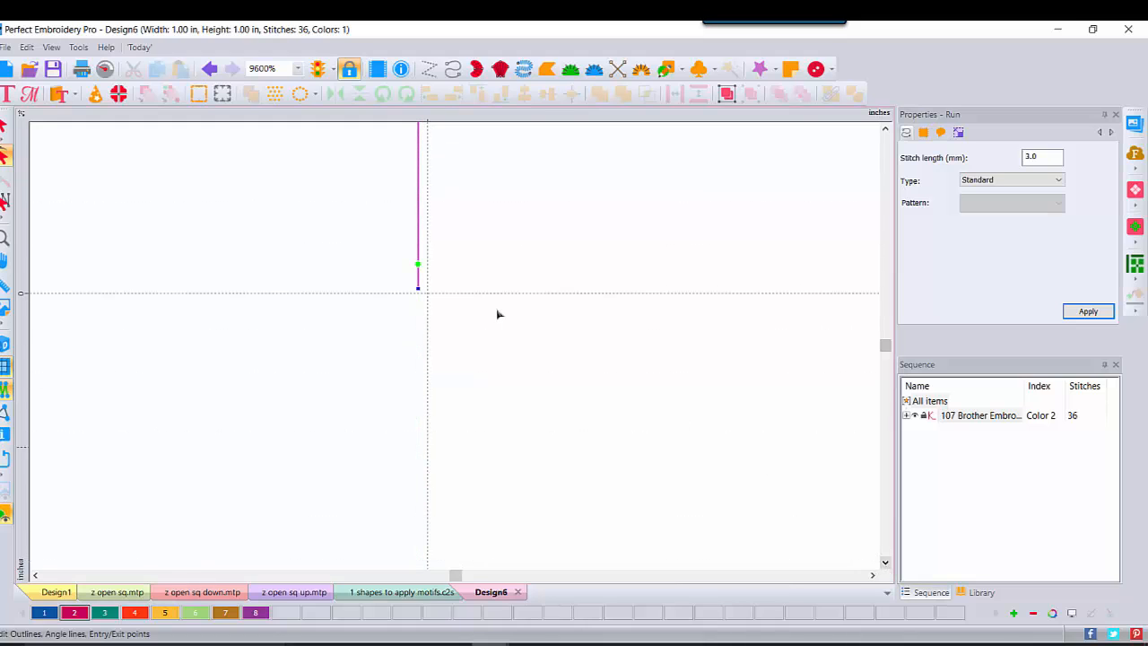
{"action": "left_click_drag", "start_coordinate": [427, 294], "coordinate": [426, 288]}
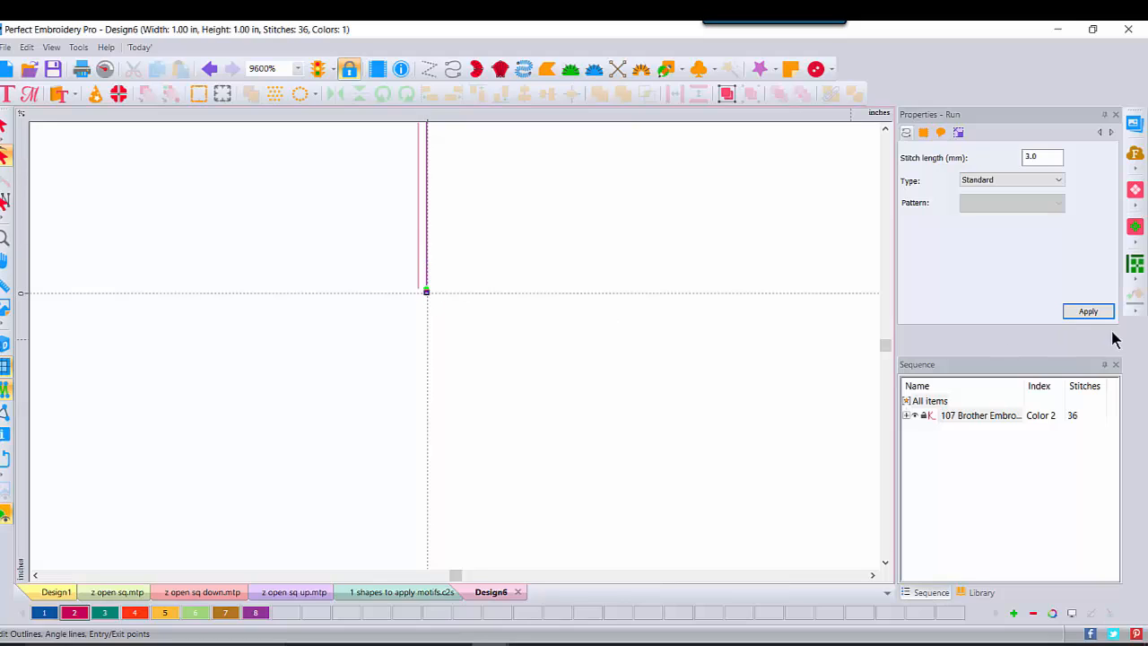
{"action": "left_click", "coordinate": [1085, 313]}
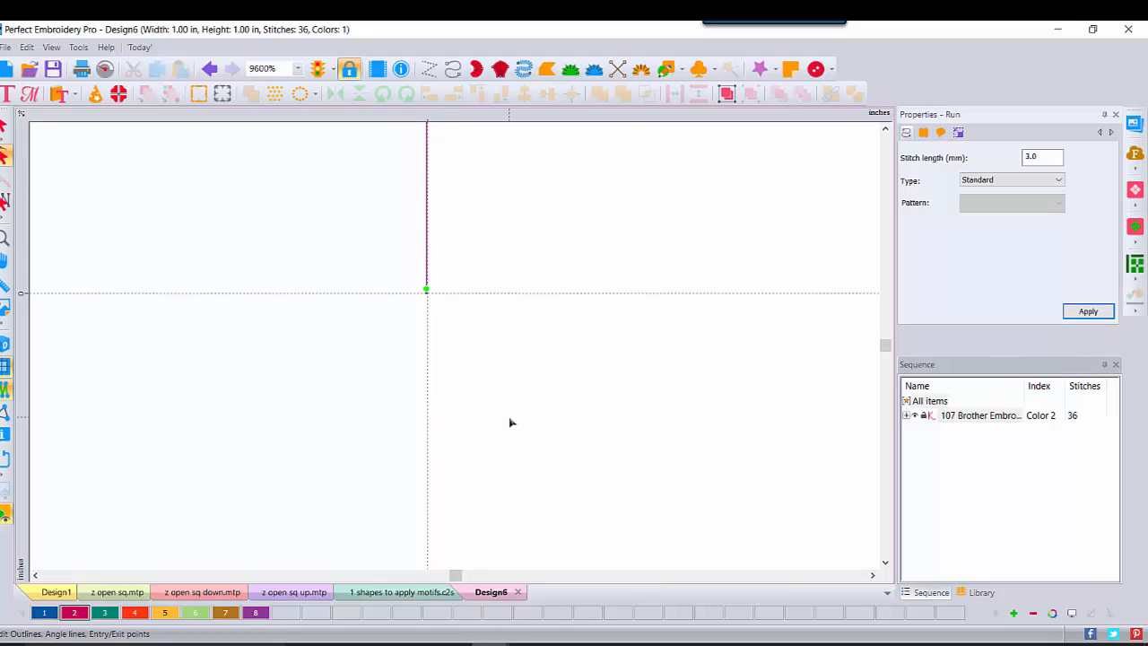
Step: Move the lower diagonal's corner onto the vertical guide
{"action": "left_click", "coordinate": [872, 575]}
{"action": "left_click", "coordinate": [873, 575]}
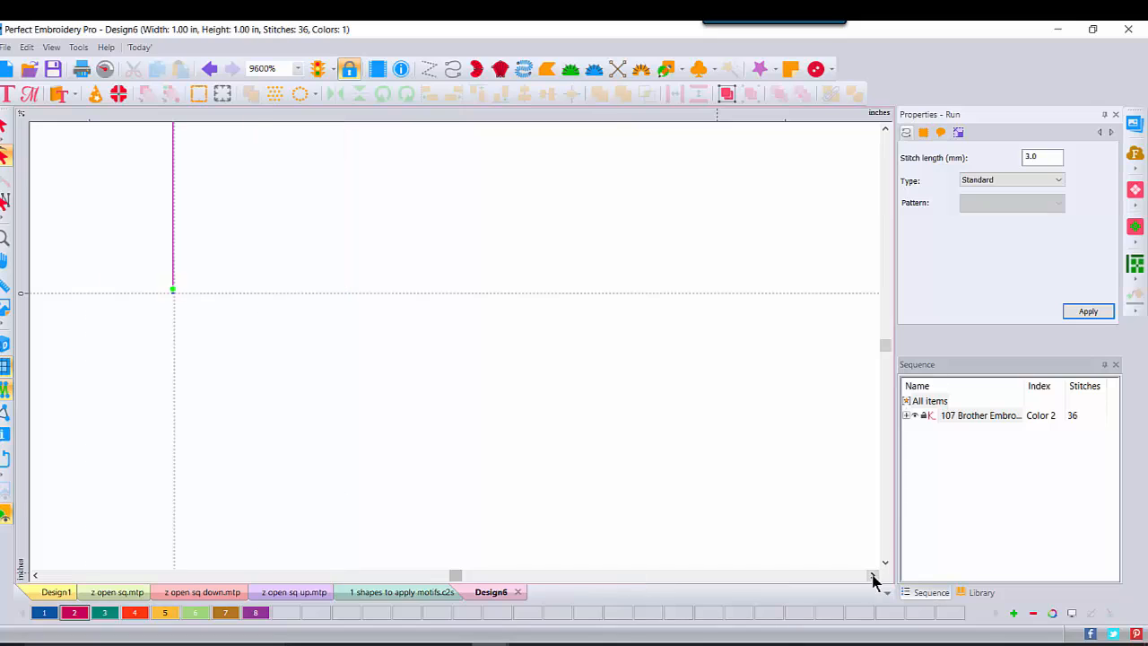
{"action": "left_click", "coordinate": [873, 575]}
{"action": "left_click", "coordinate": [873, 575]}
{"action": "left_click", "coordinate": [873, 575]}
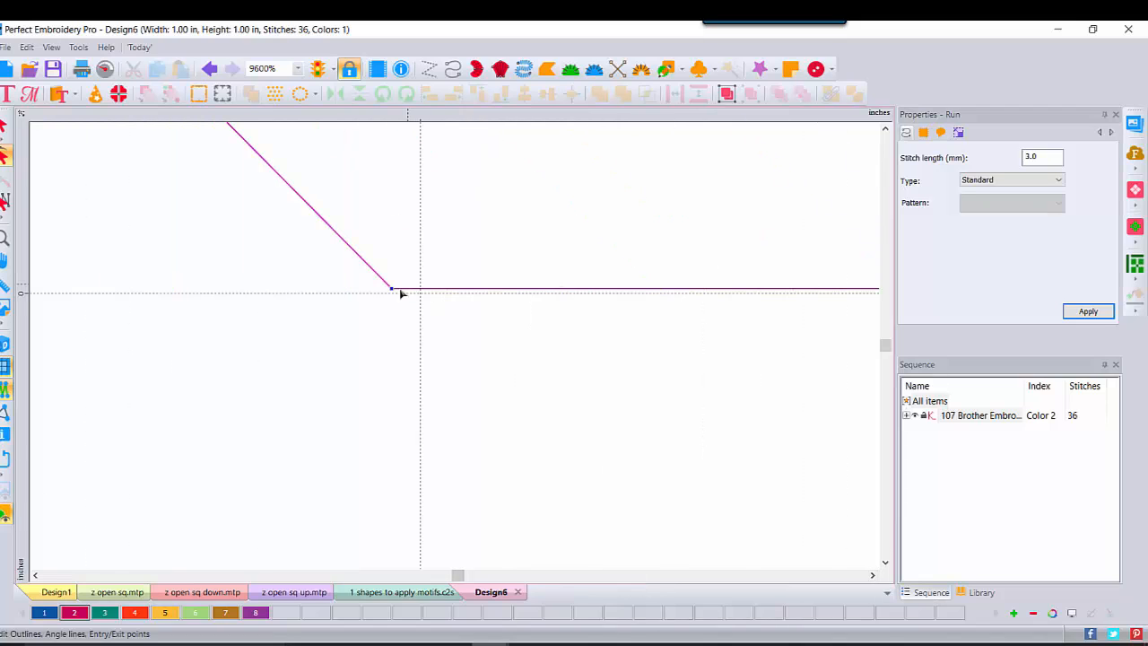
{"action": "left_click_drag", "start_coordinate": [392, 293], "coordinate": [420, 295]}
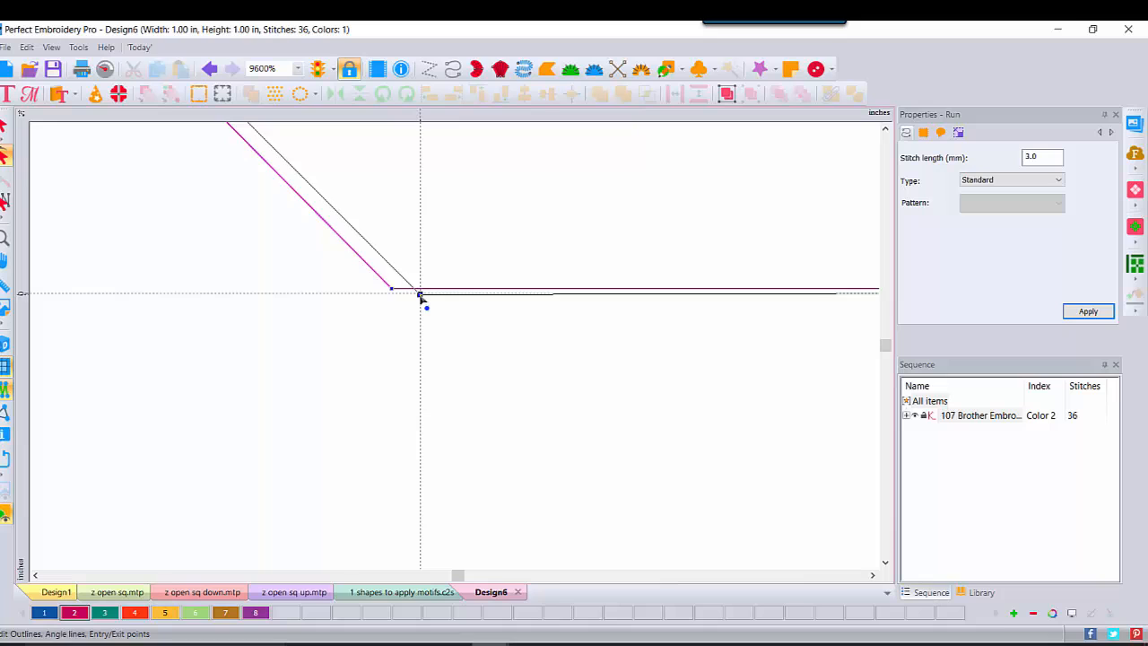
Step: Place the entry point on the horizontal run and extend its end onto the guide intersection
{"action": "left_click", "coordinate": [873, 575]}
{"action": "left_click", "coordinate": [873, 575]}
{"action": "left_click", "coordinate": [873, 575]}
{"action": "left_click", "coordinate": [873, 575]}
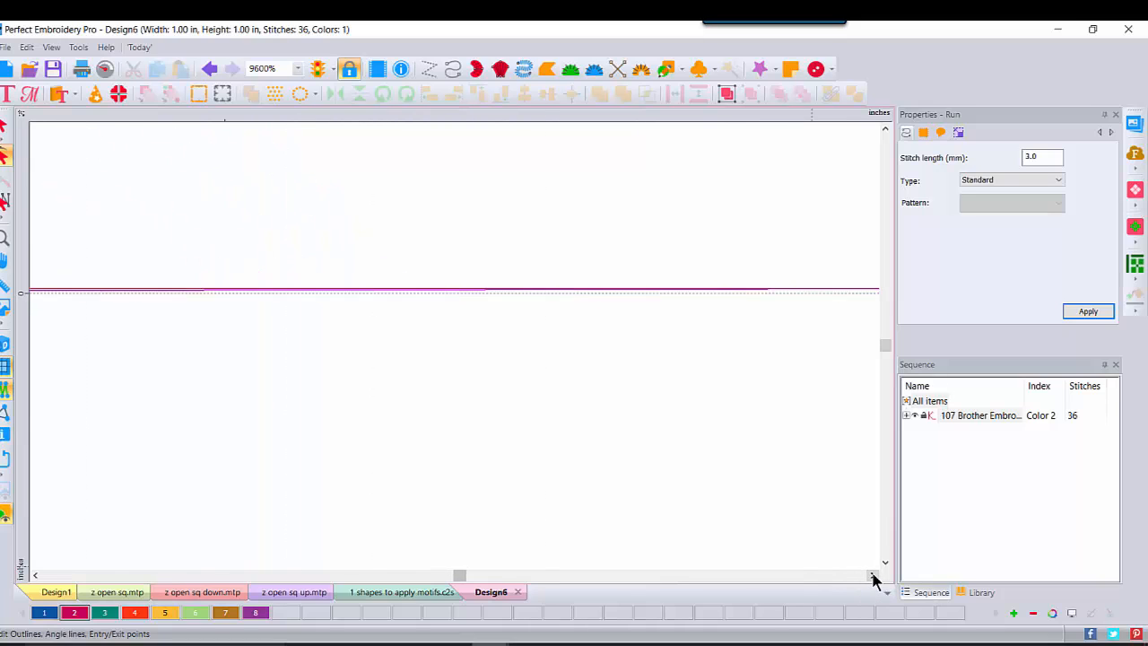
{"action": "left_click", "coordinate": [873, 575]}
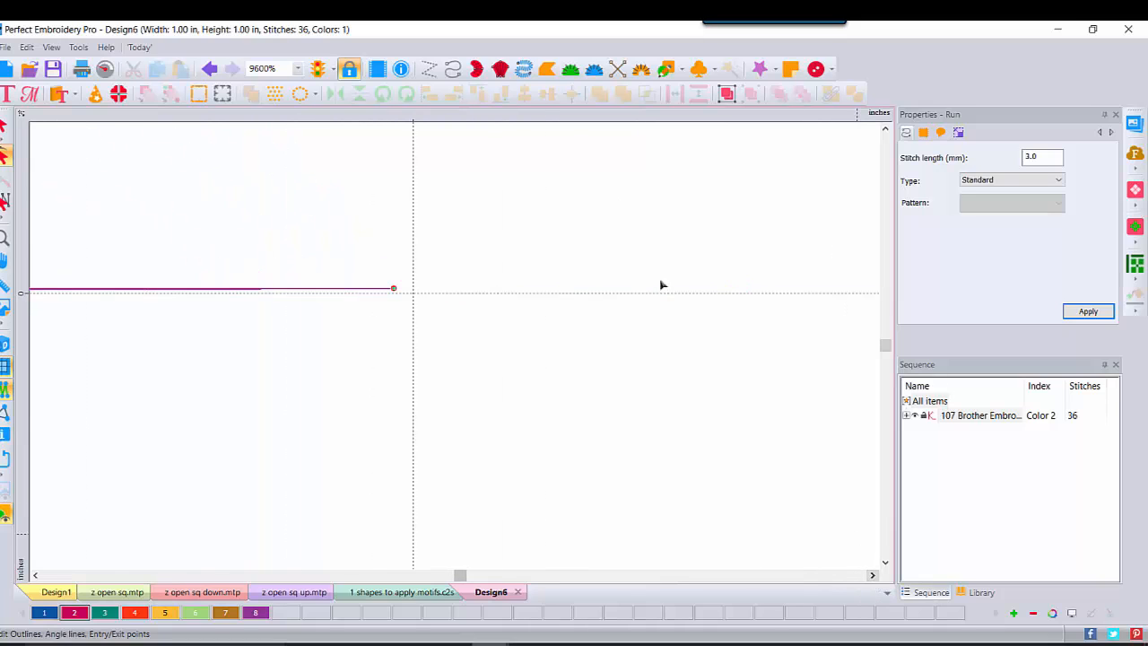
{"action": "left_click", "coordinate": [366, 288]}
{"action": "left_click_drag", "start_coordinate": [415, 293], "coordinate": [412, 294]}
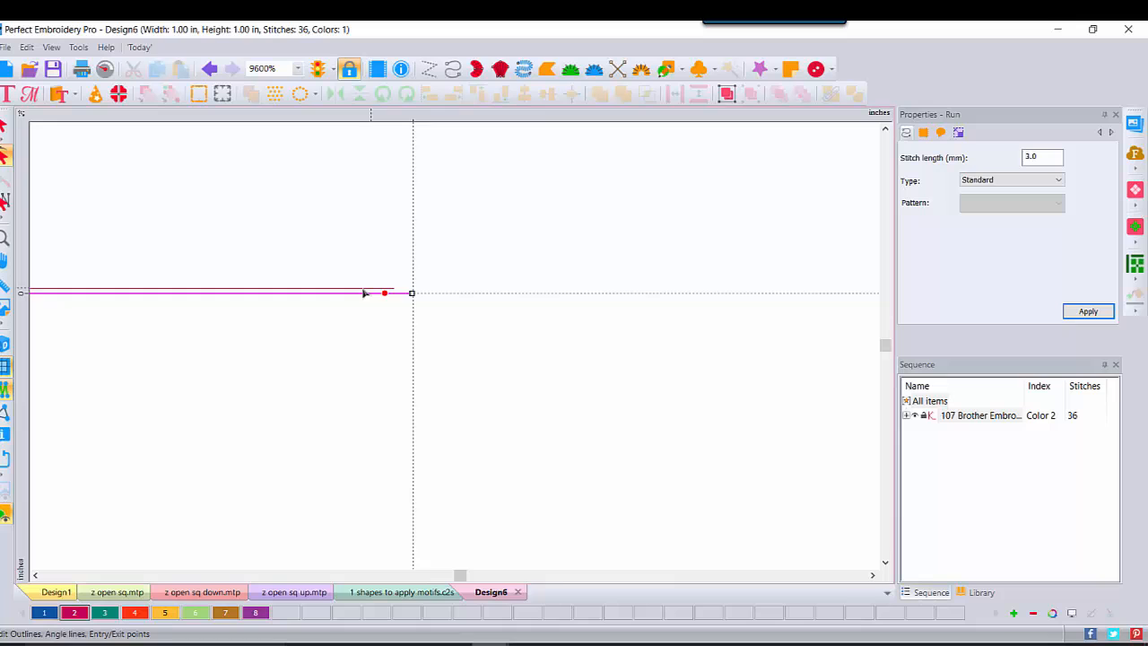
Step: Set the exit point at the baseline's right end and apply the run edits
{"action": "left_click", "coordinate": [413, 293]}
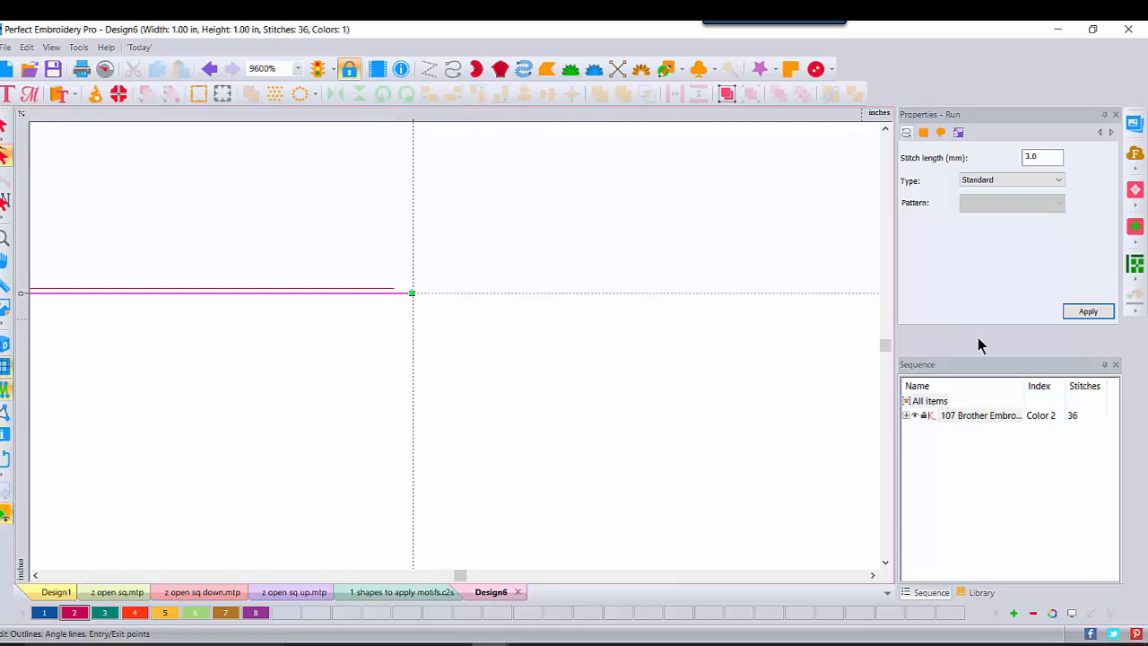
{"action": "left_click", "coordinate": [1073, 309]}
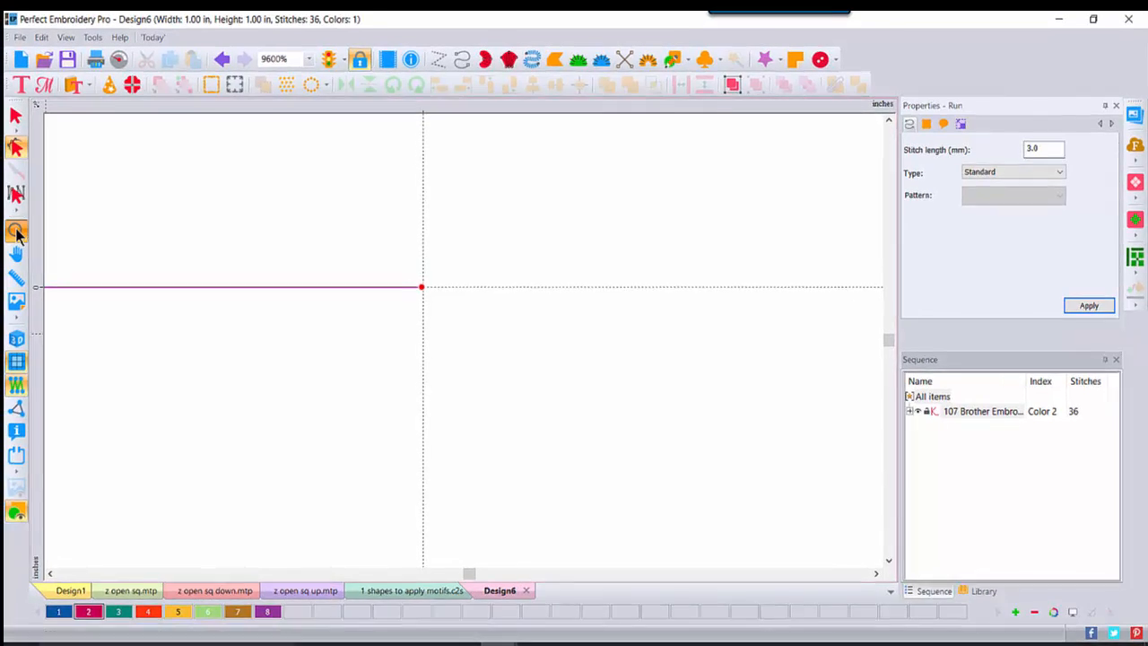
{"action": "left_click", "coordinate": [4, 237]}
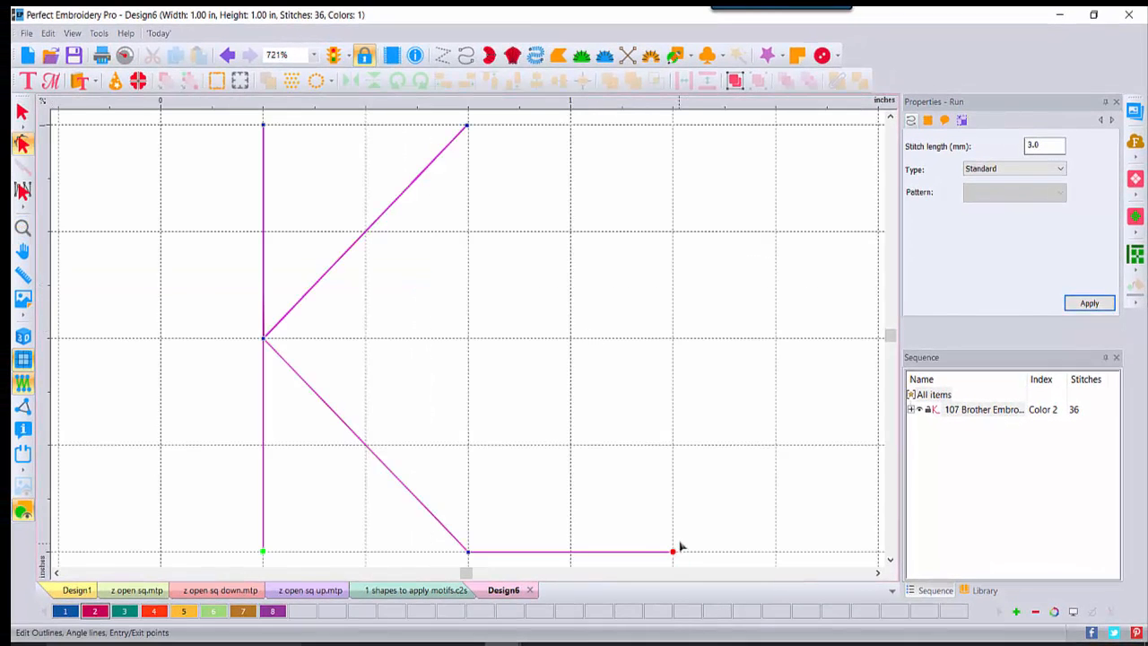
Step: View the whole K as realistic 3D stitches at 400% zoom
{"action": "left_click", "coordinate": [23, 112]}
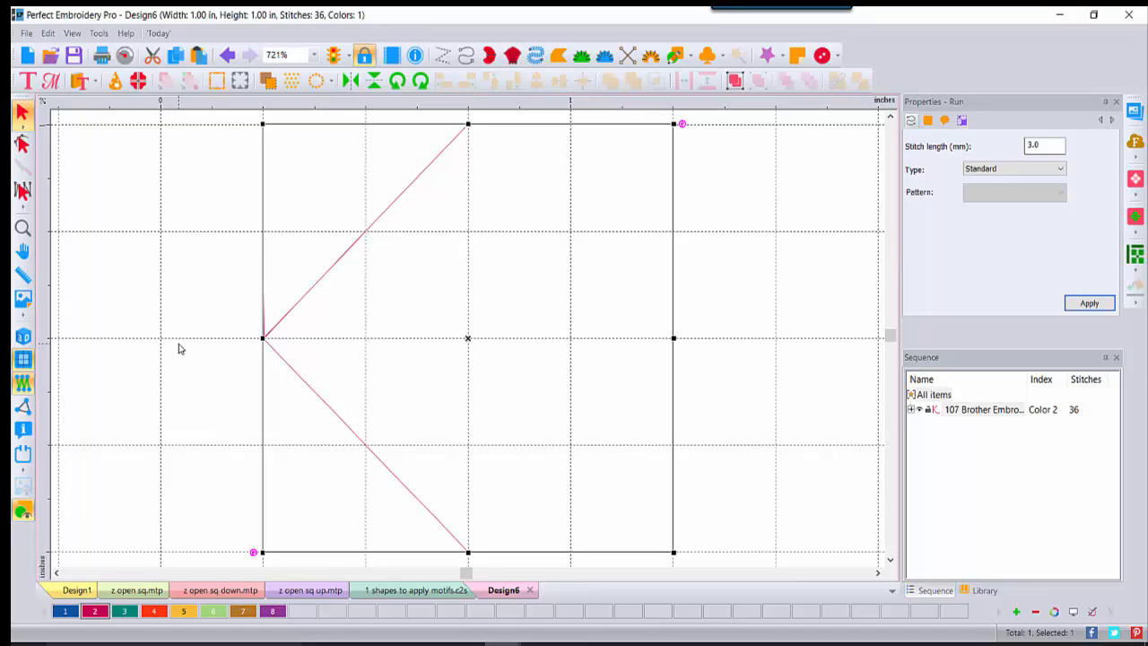
{"action": "left_click", "coordinate": [20, 339]}
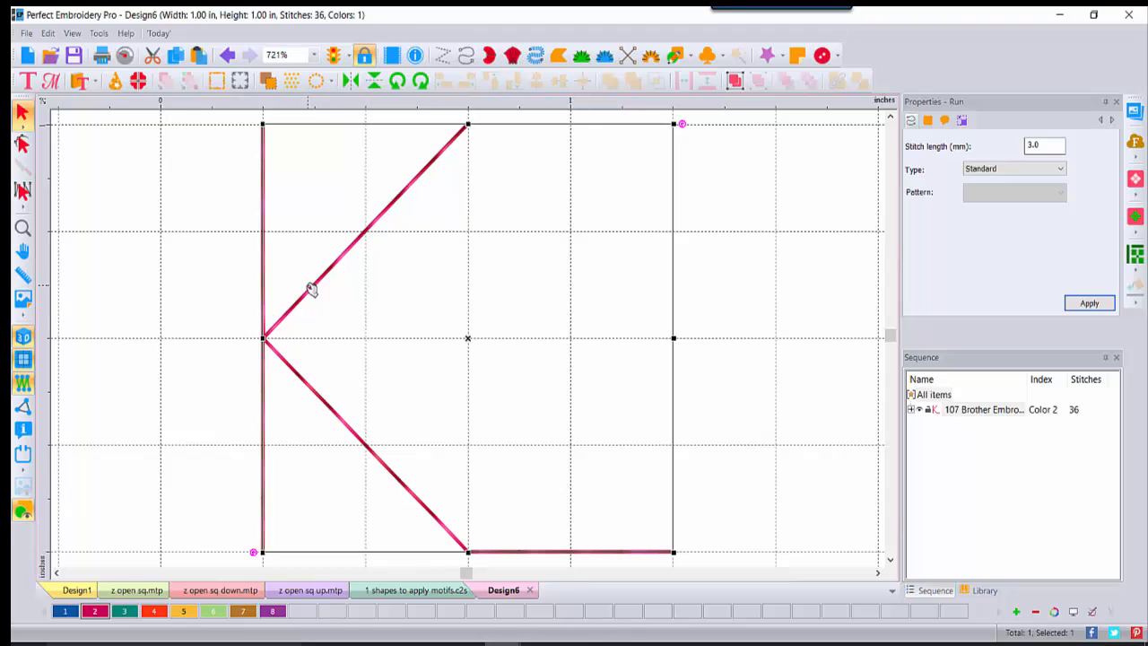
{"action": "left_click", "coordinate": [313, 55]}
{"action": "left_click", "coordinate": [279, 212]}
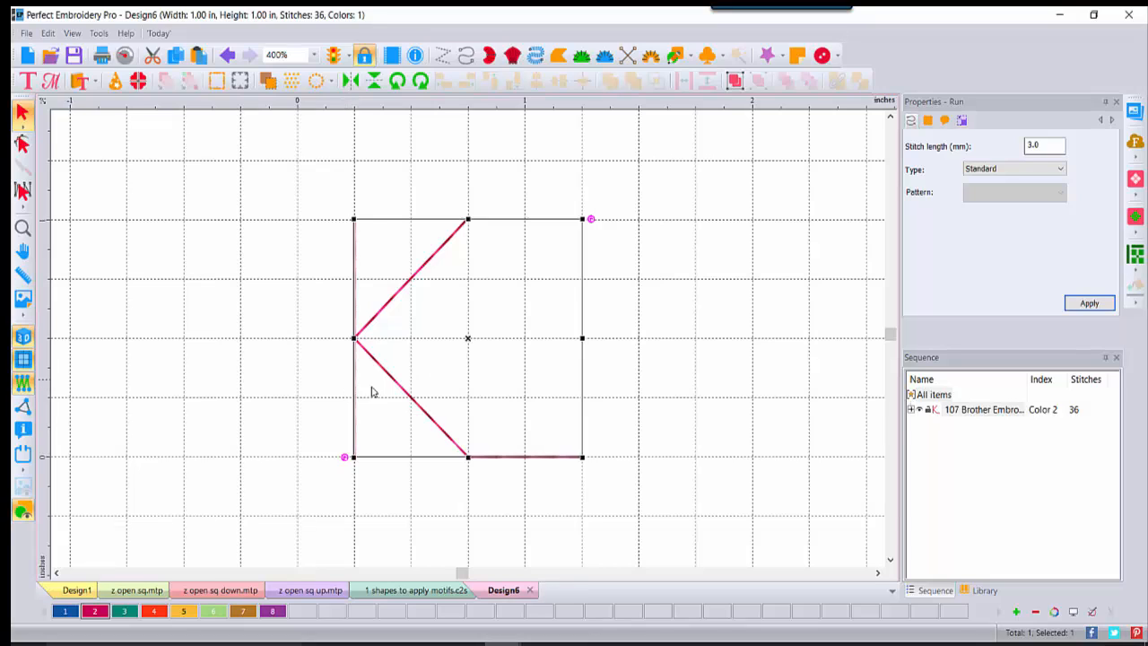
{"action": "left_click", "coordinate": [655, 192]}
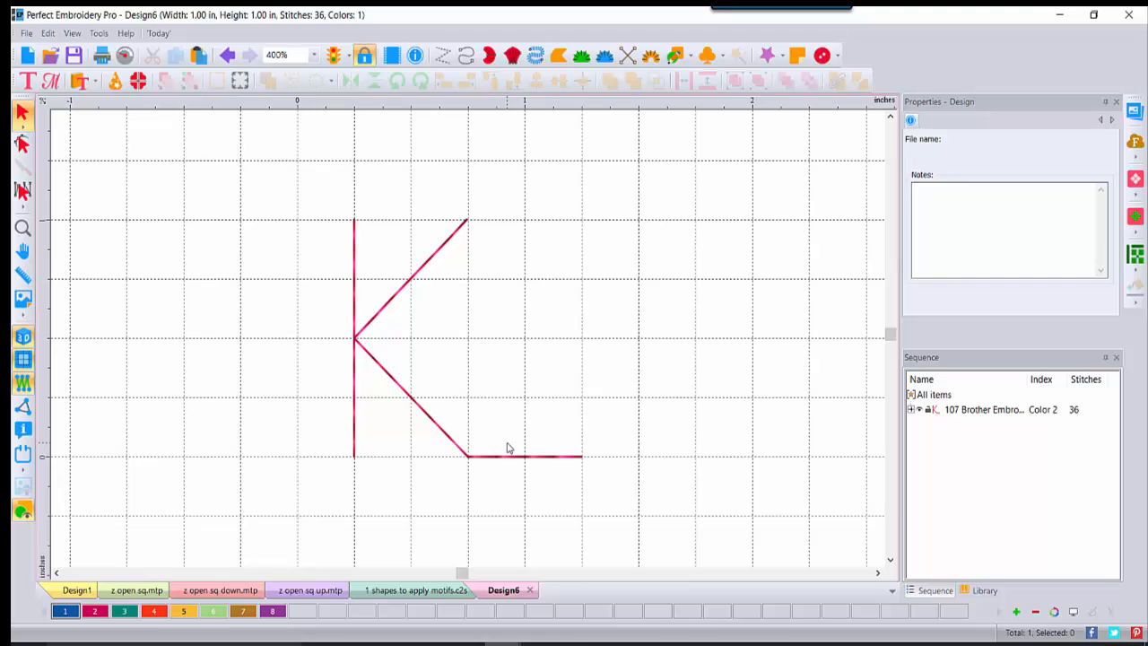
Step: Save the design as a Motif Pattern (MTP) file named 'z K'
{"action": "left_click", "coordinate": [27, 34]}
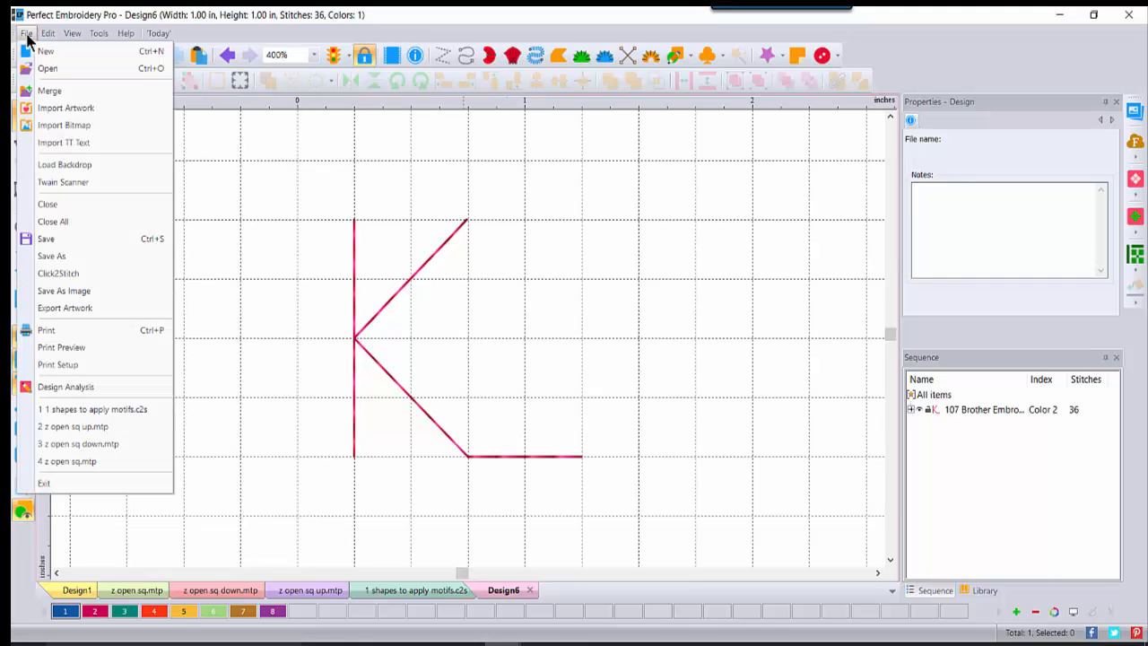
{"action": "left_click", "coordinate": [49, 256]}
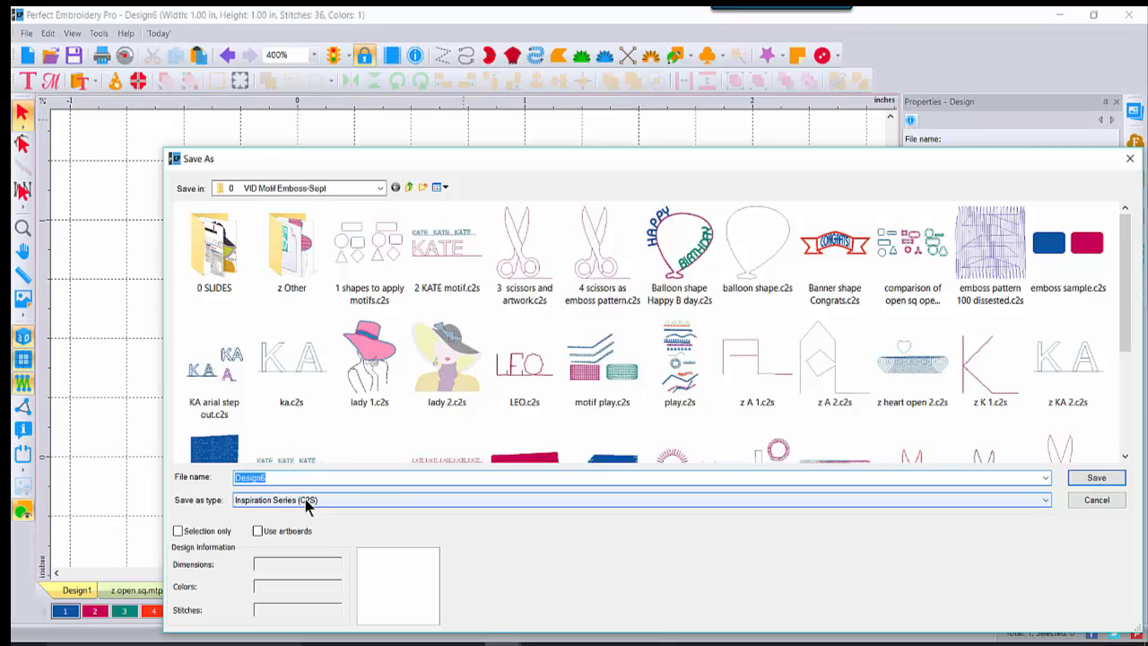
{"action": "left_click", "coordinate": [350, 507]}
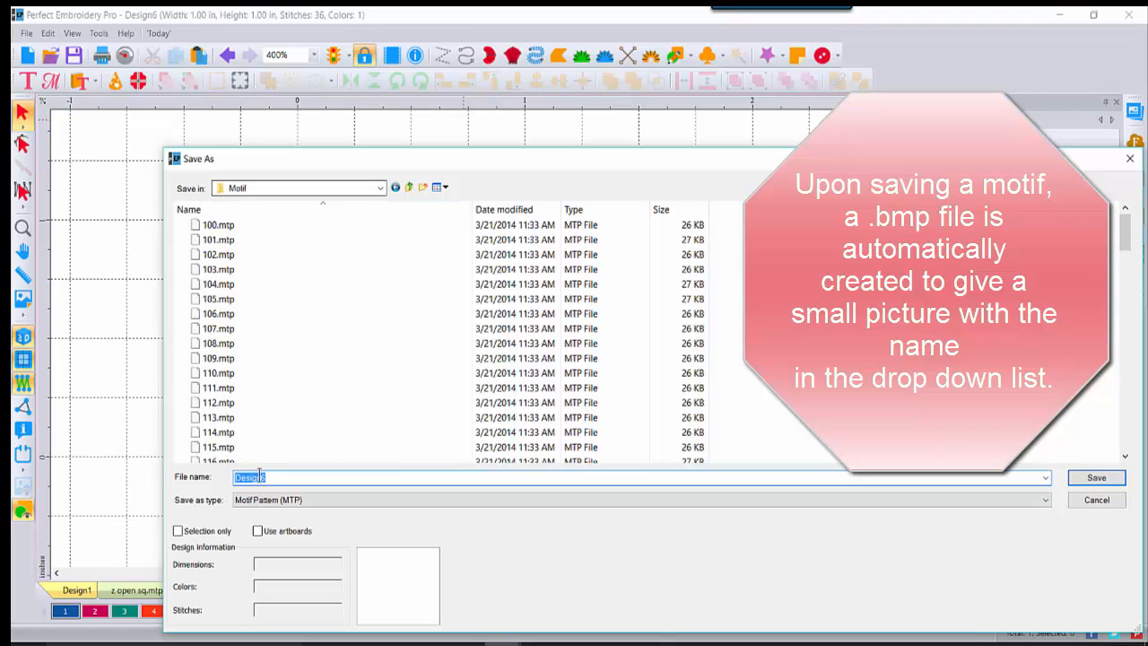
{"action": "left_click_drag", "start_coordinate": [278, 477], "coordinate": [236, 477]}
{"action": "type", "text": "z"}
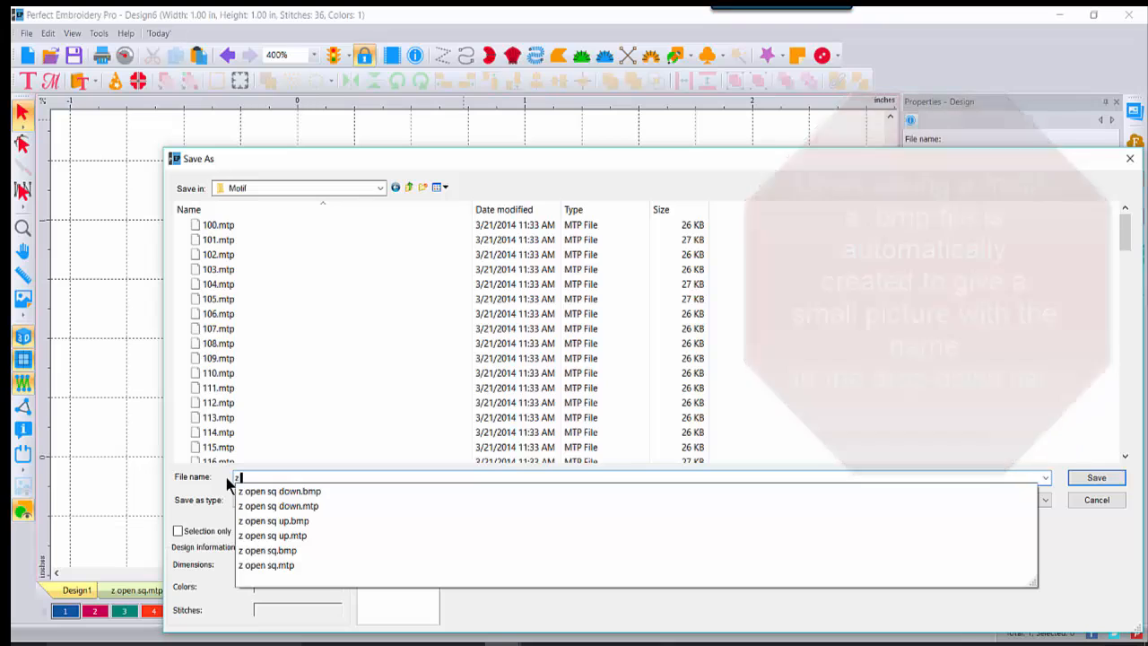
{"action": "type", "text": " K"}
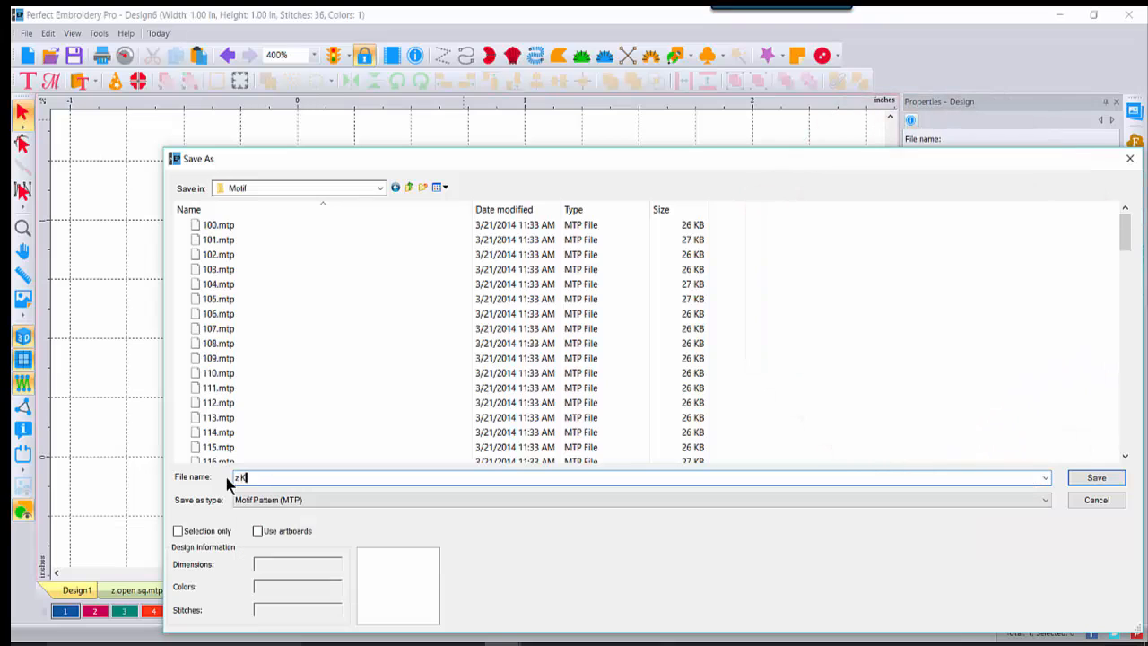
{"action": "left_click", "coordinate": [1110, 483]}
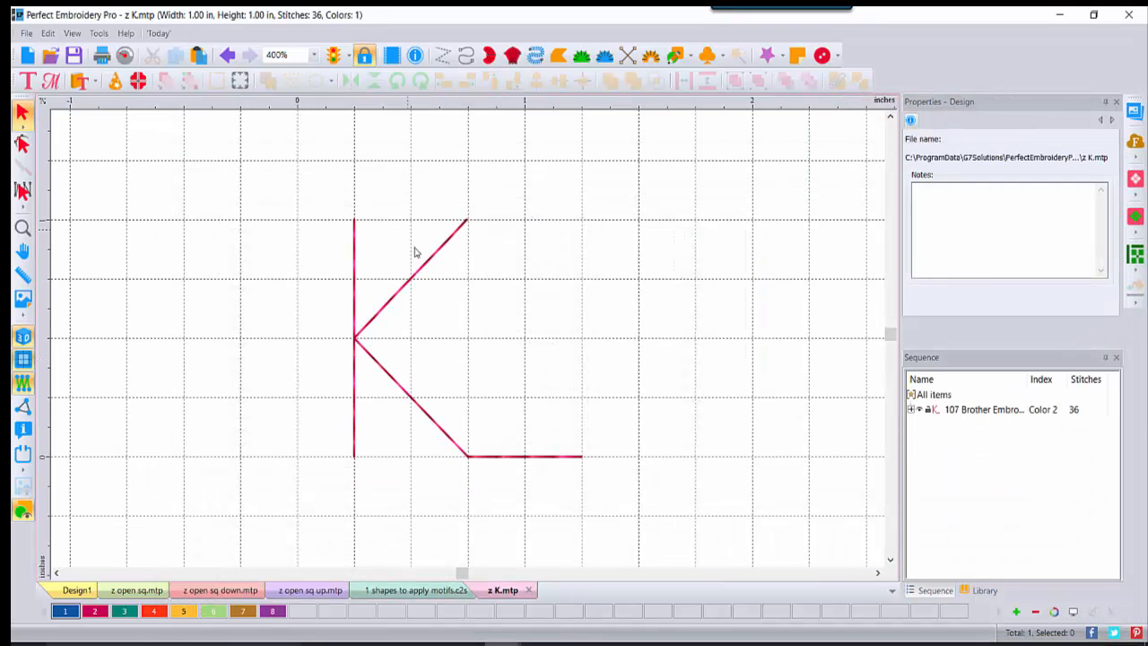
Step: Draw a straight horizontal run line above the K
{"action": "left_click", "coordinate": [467, 55]}
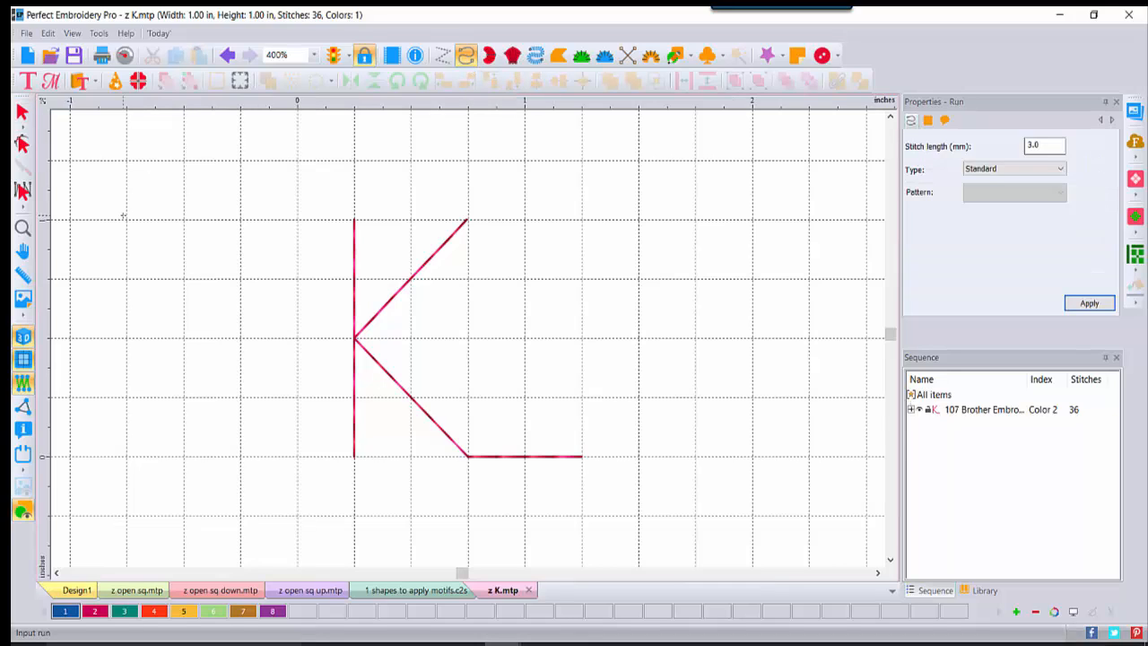
{"action": "left_click", "coordinate": [127, 161]}
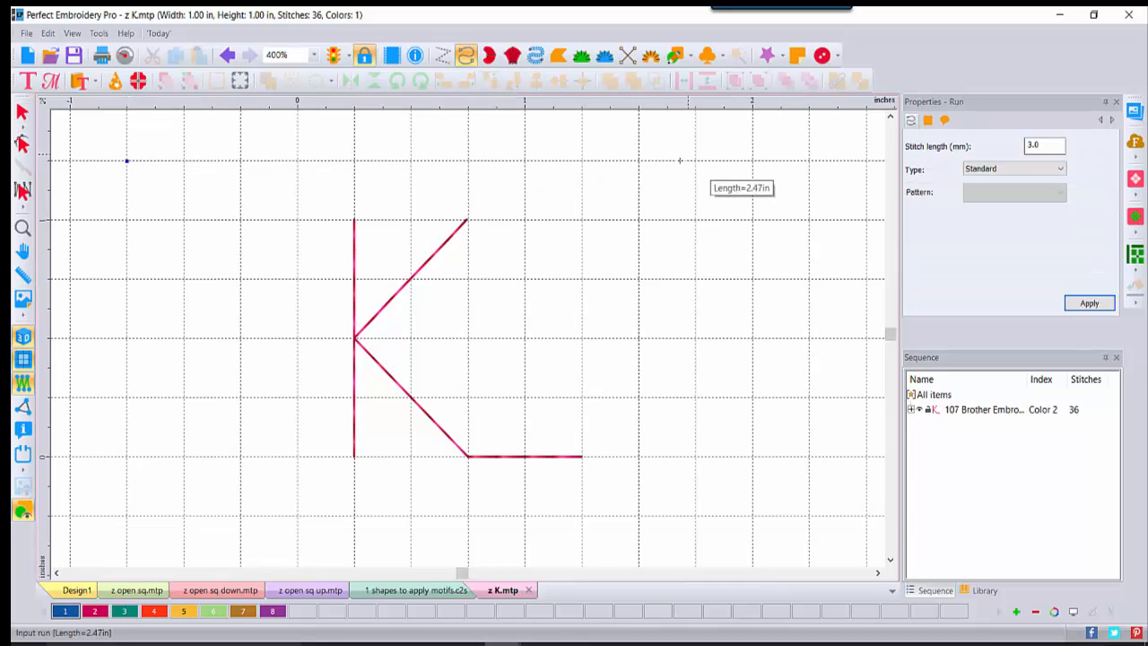
{"action": "left_click", "coordinate": [754, 161]}
{"action": "key", "text": "Return"}
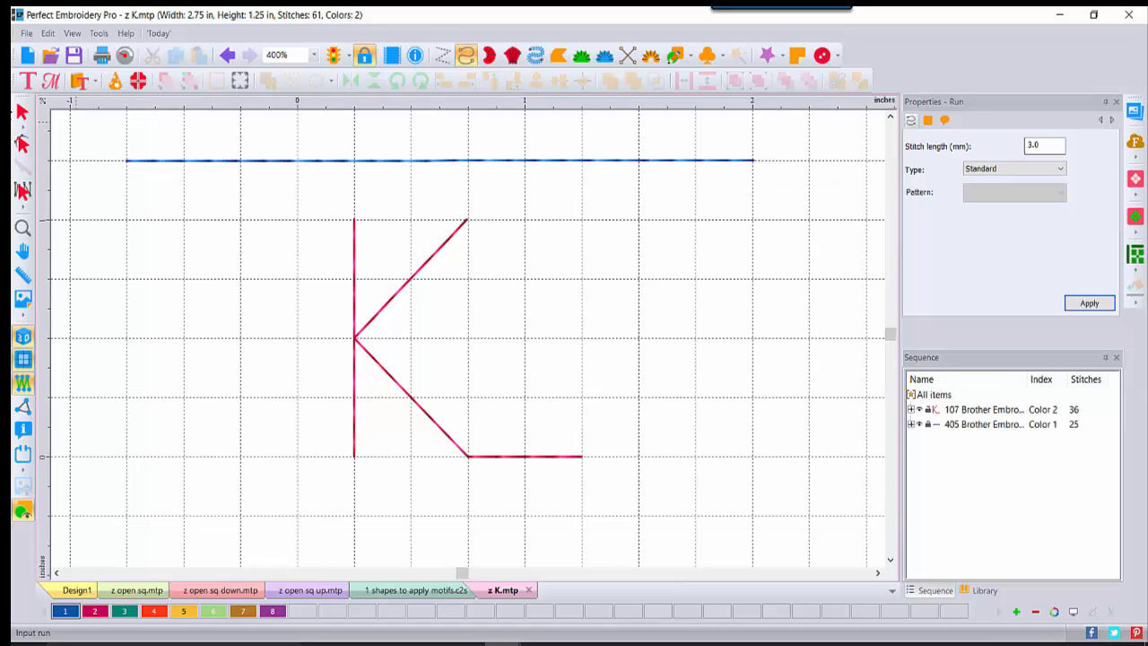
Step: Make the new line a Motif run with the z K pattern, giving a 140-stitch row of Ks
{"action": "left_click", "coordinate": [22, 112]}
{"action": "left_click", "coordinate": [398, 161]}
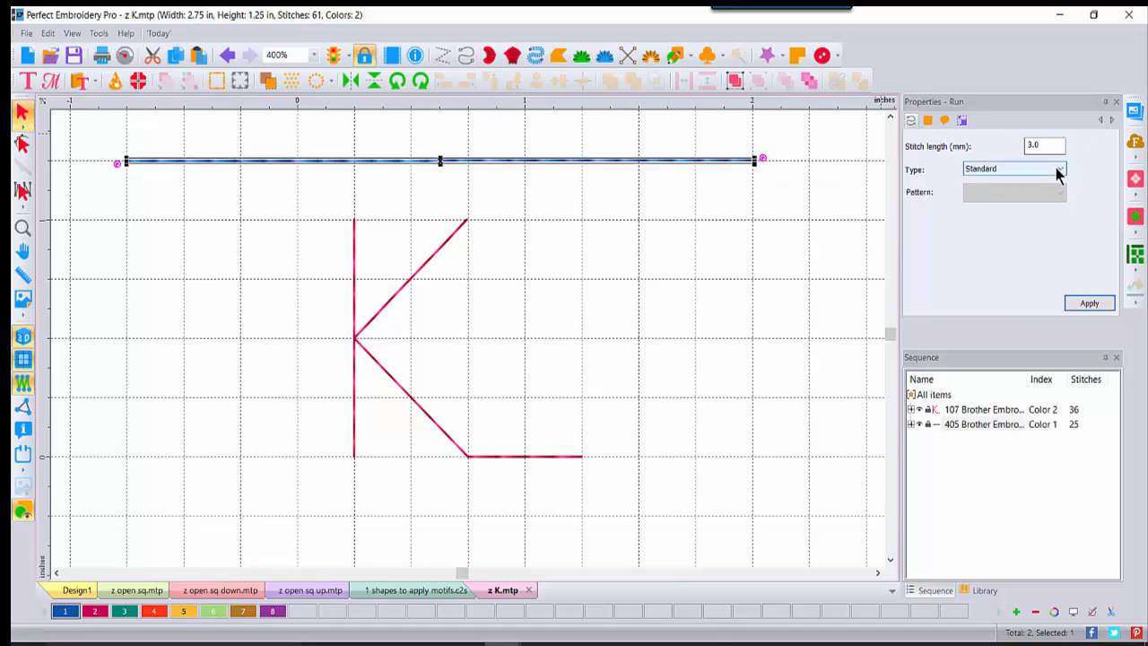
{"action": "left_click", "coordinate": [1056, 171]}
{"action": "left_click", "coordinate": [1019, 205]}
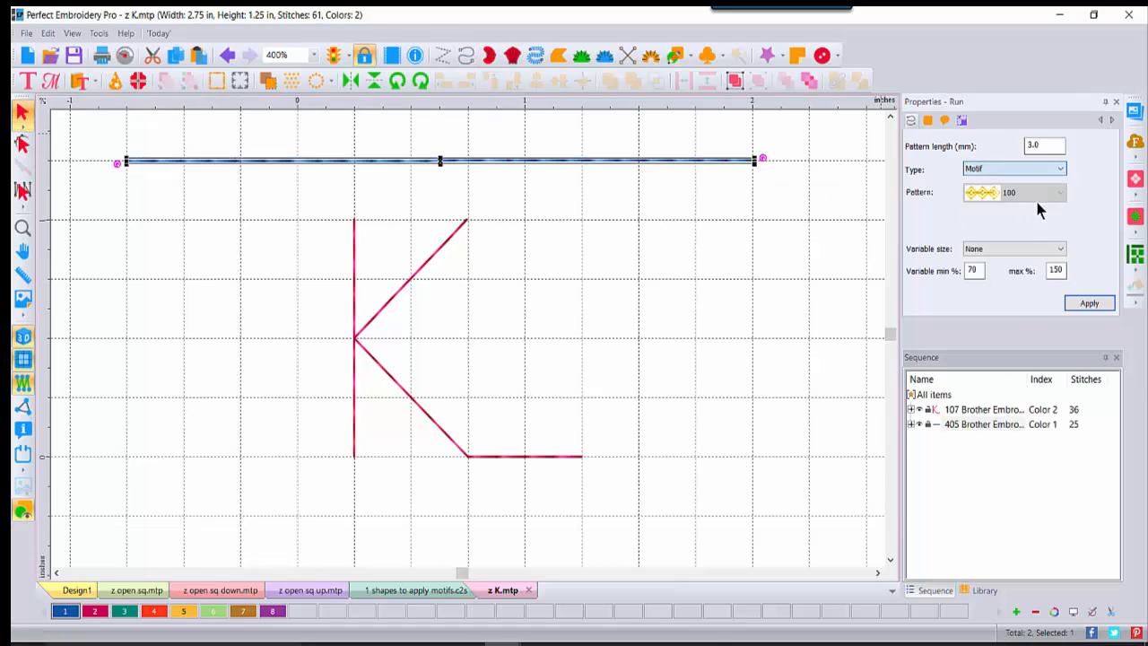
{"action": "left_click", "coordinate": [1063, 193]}
{"action": "left_click_drag", "start_coordinate": [1061, 231], "coordinate": [1068, 432]}
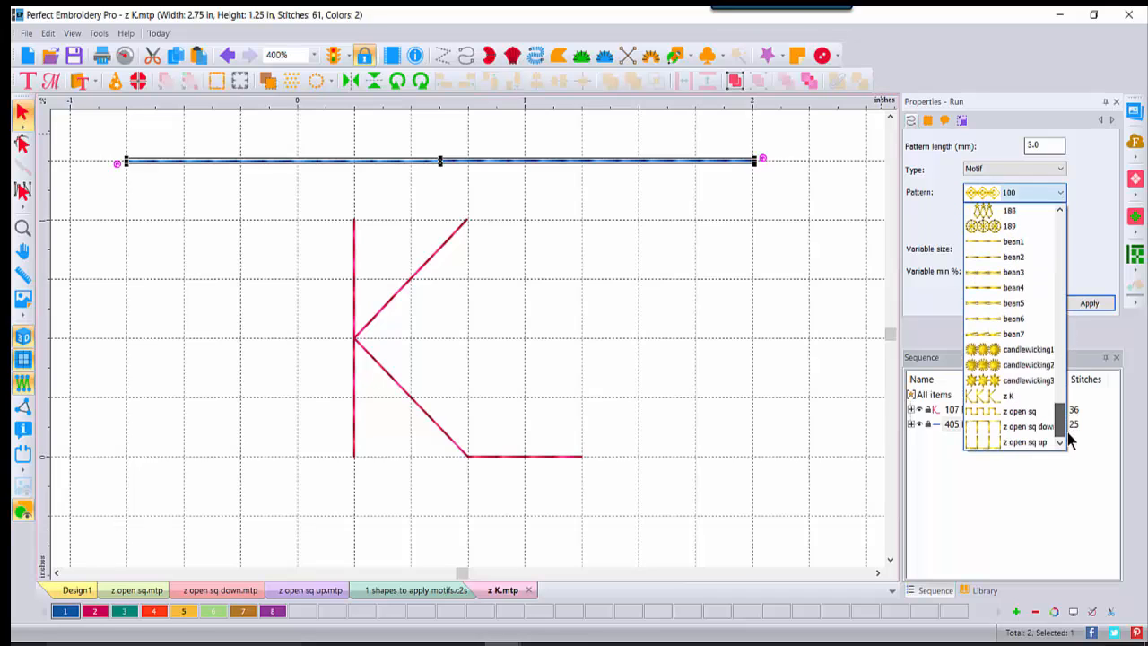
{"action": "left_click", "coordinate": [1022, 397]}
{"action": "left_click", "coordinate": [1088, 304]}
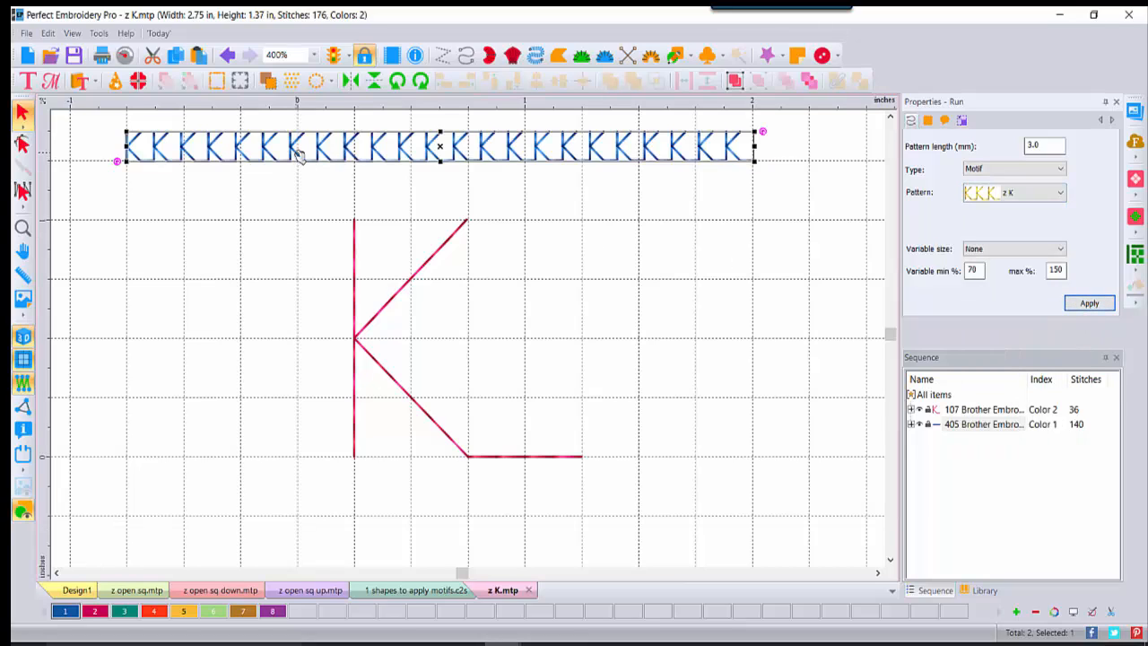
{"action": "left_click", "coordinate": [549, 209]}
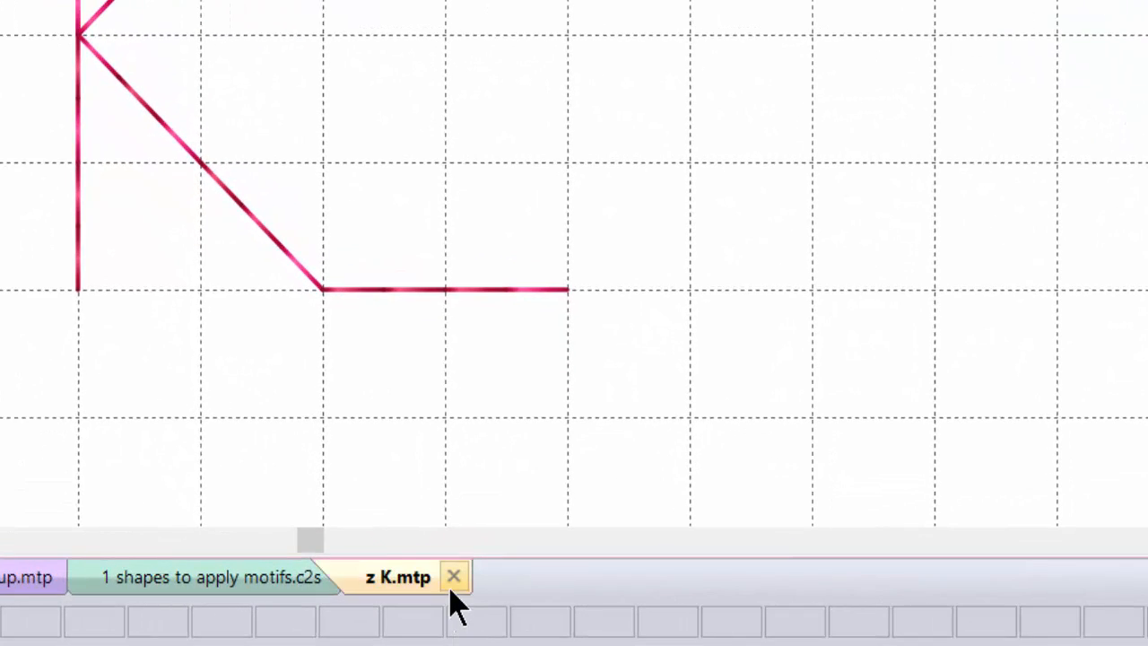
{"action": "key", "text": "ctrl"}
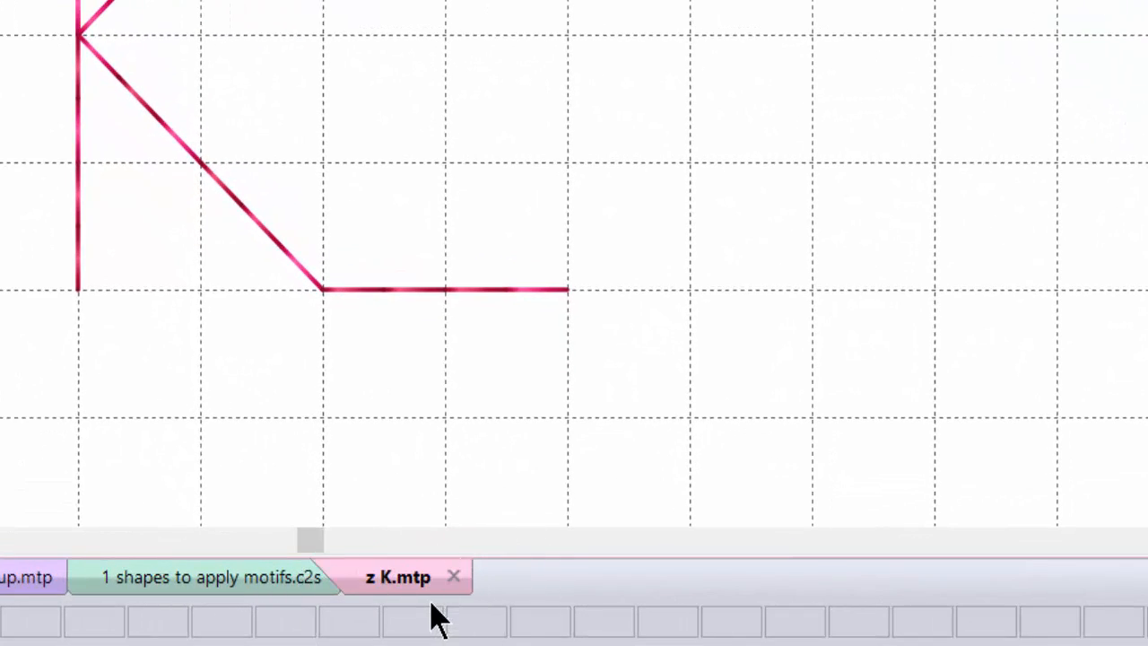
{"action": "key", "text": "ctrl"}
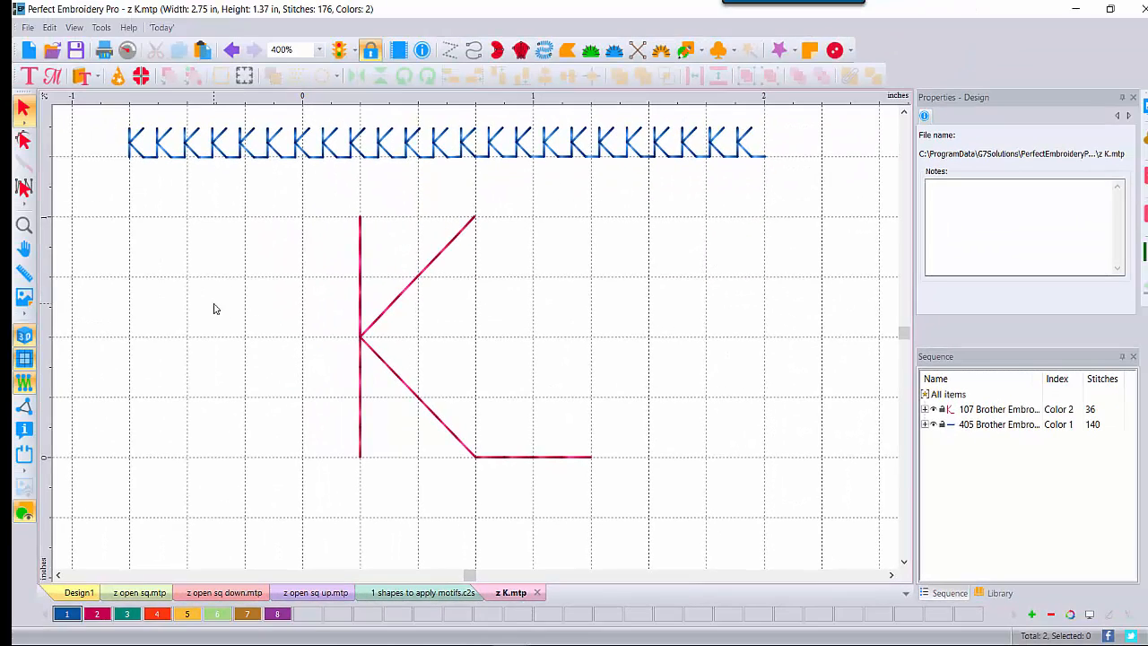
Step: Save the design as z K motif.c2s in D:'s 0 VID Motif Emboss-Sept folder, then select the large K
{"action": "left_click", "coordinate": [28, 27]}
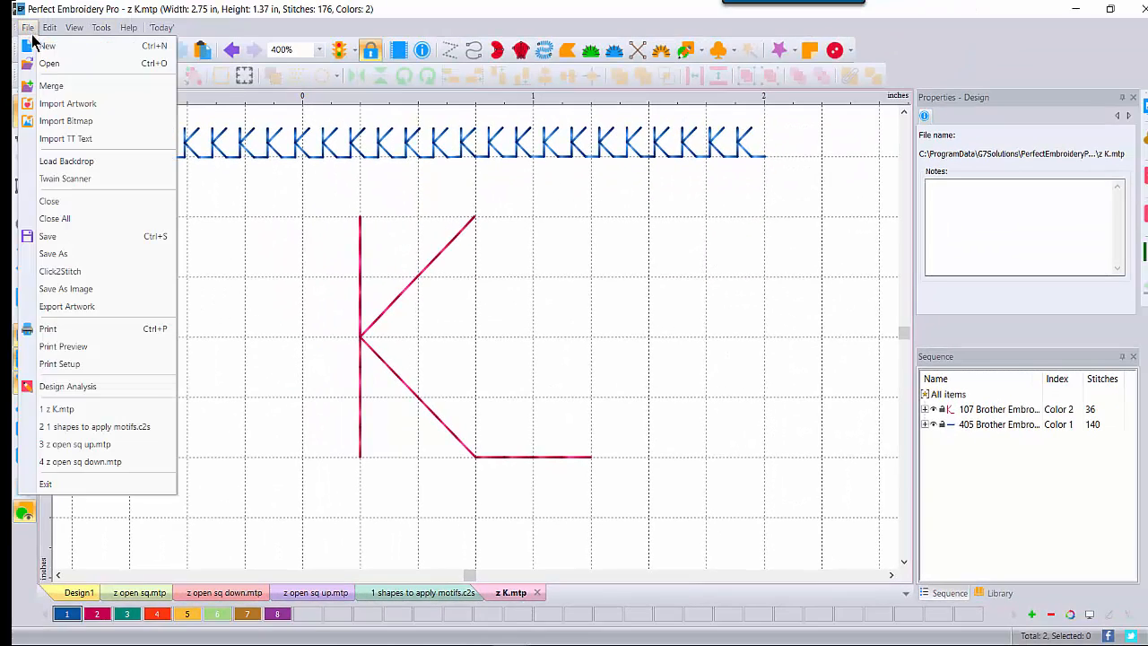
{"action": "left_click", "coordinate": [53, 254]}
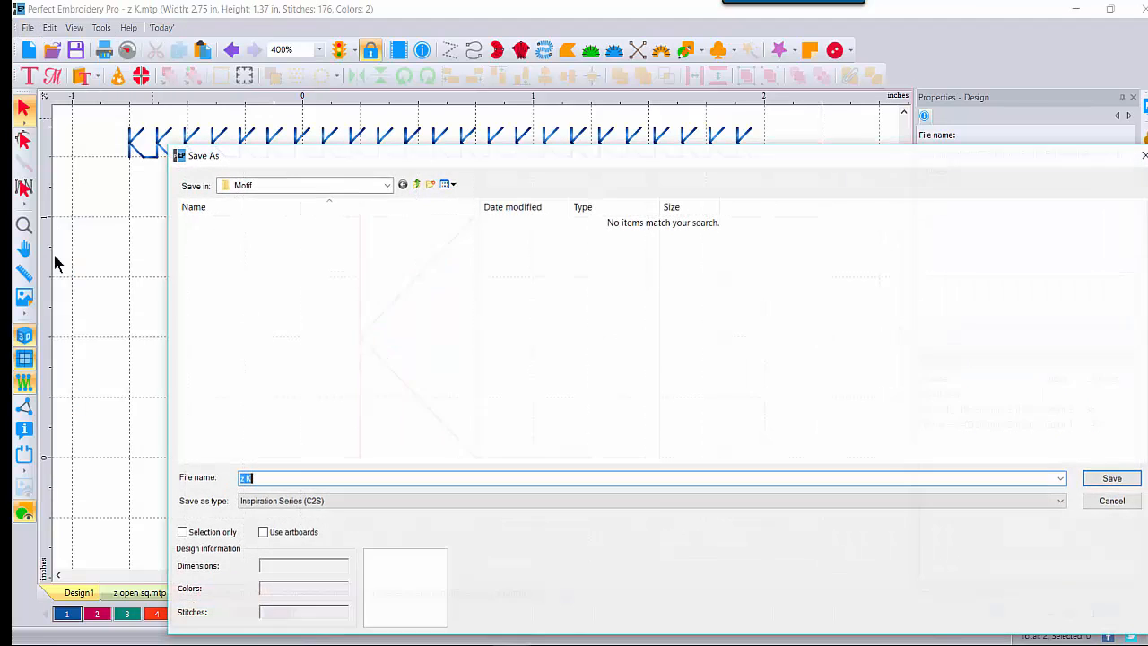
{"action": "left_click", "coordinate": [387, 185]}
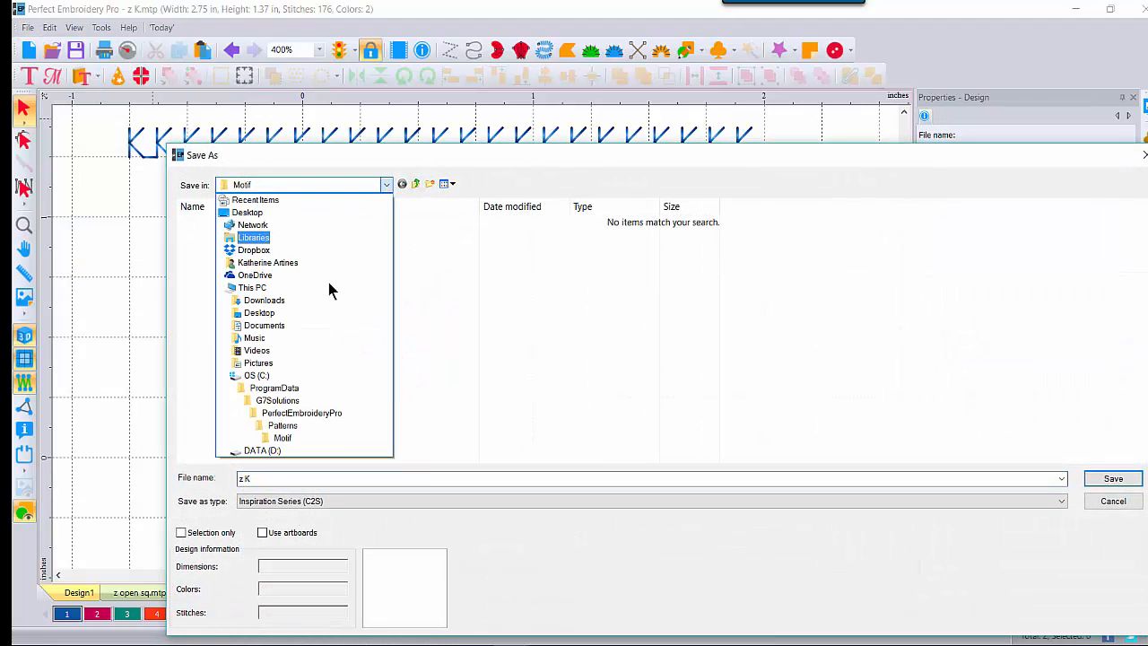
{"action": "left_click", "coordinate": [260, 450]}
{"action": "double_click", "coordinate": [237, 225]}
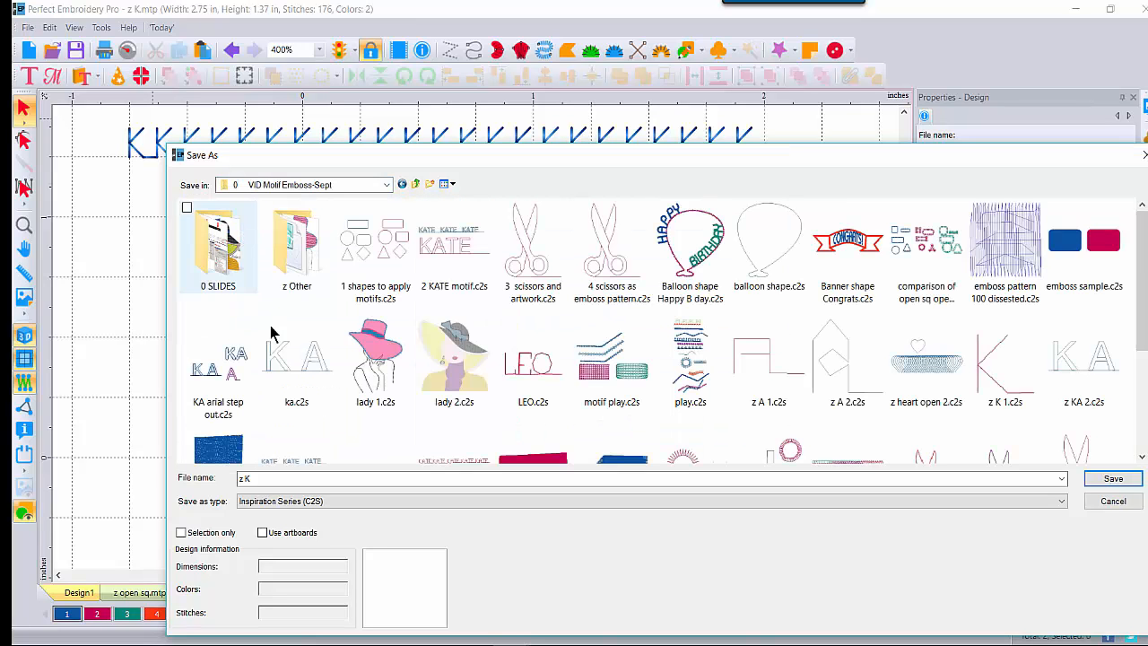
{"action": "left_click", "coordinate": [258, 478]}
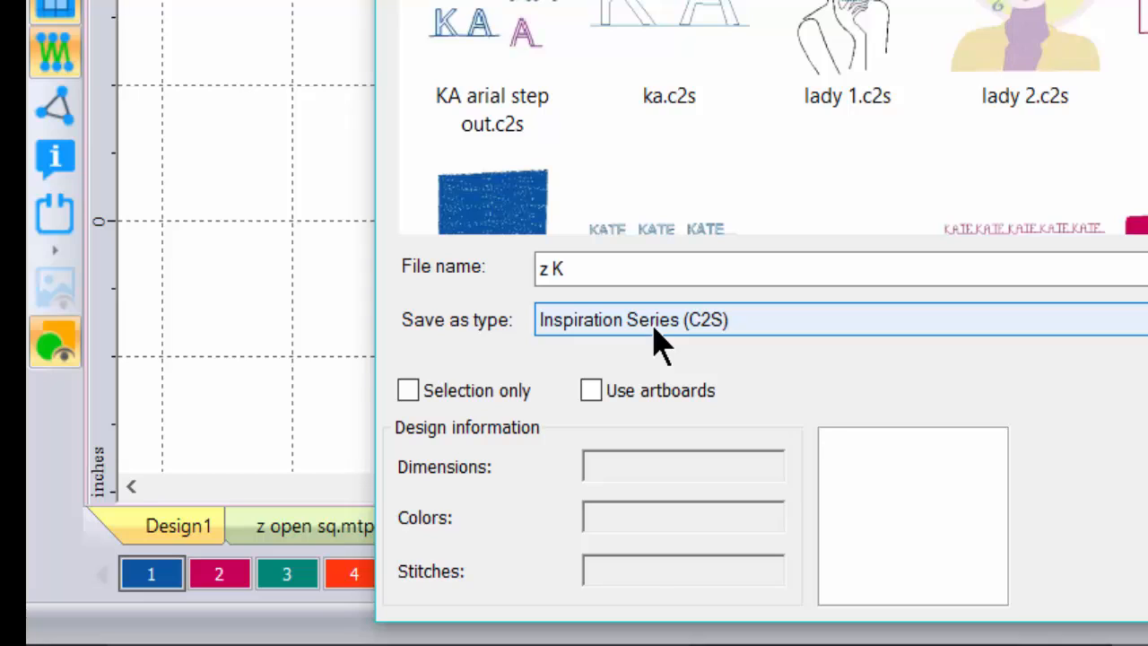
{"action": "left_click", "coordinate": [615, 266]}
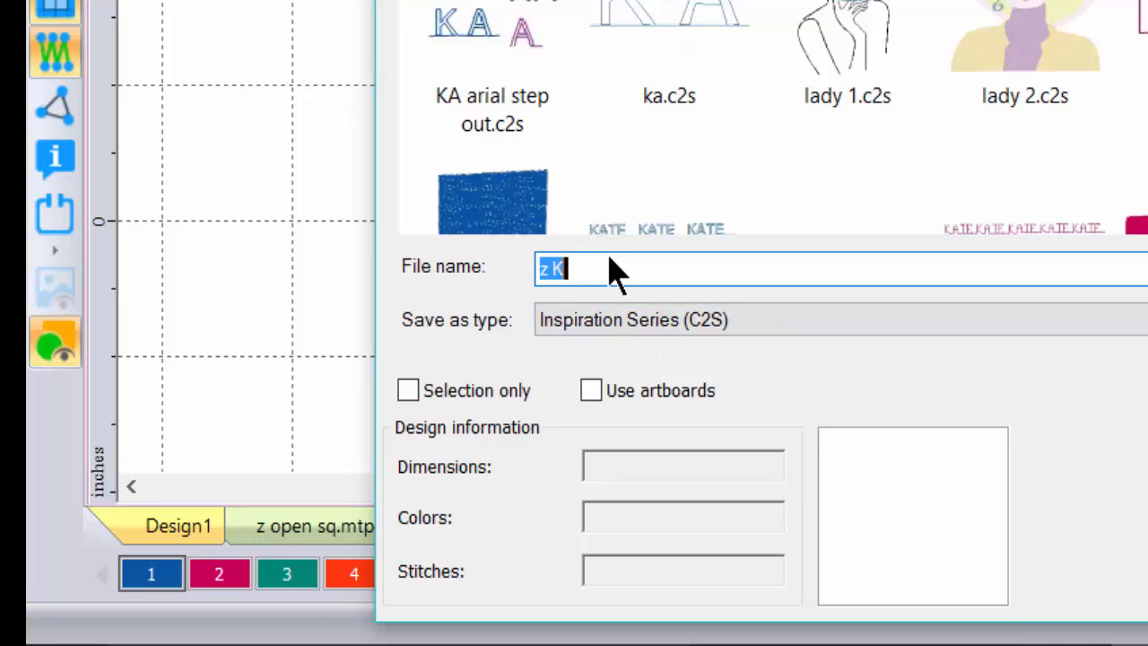
{"action": "left_click", "coordinate": [616, 273]}
{"action": "type", "text": "mot"}
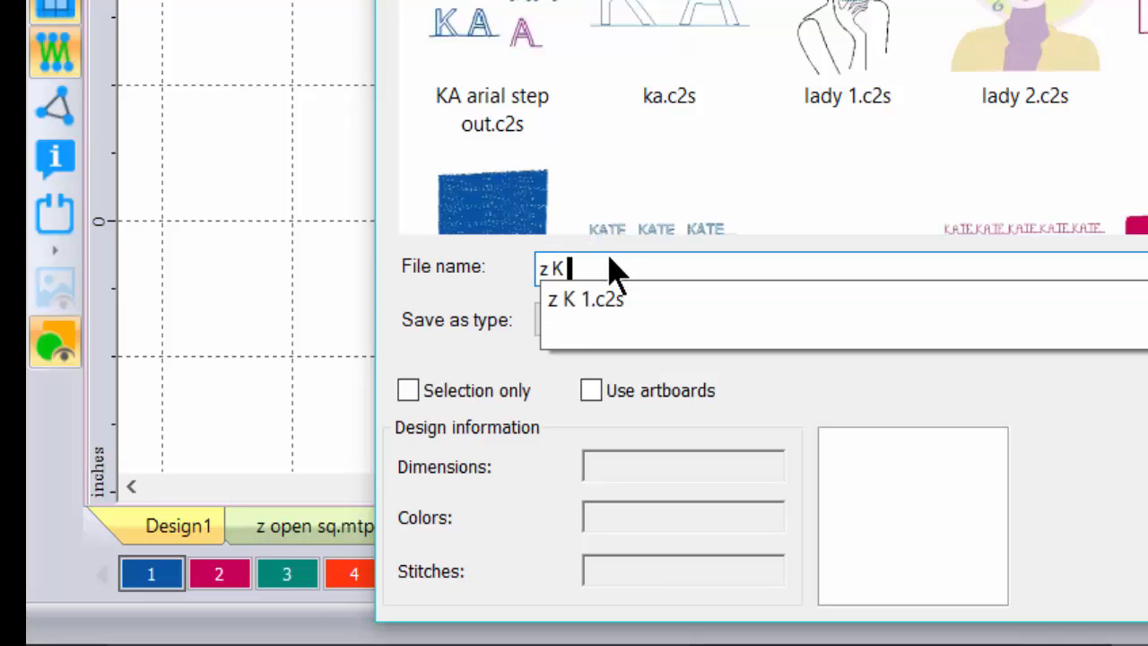
{"action": "type", "text": "if"}
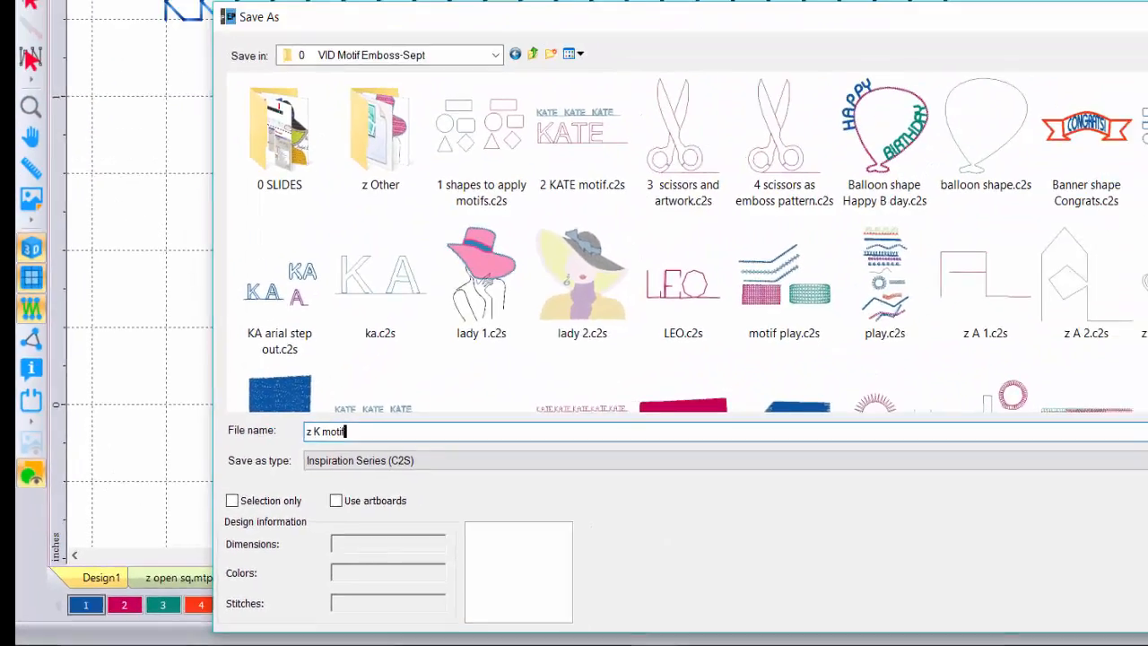
{"action": "key", "text": "Return"}
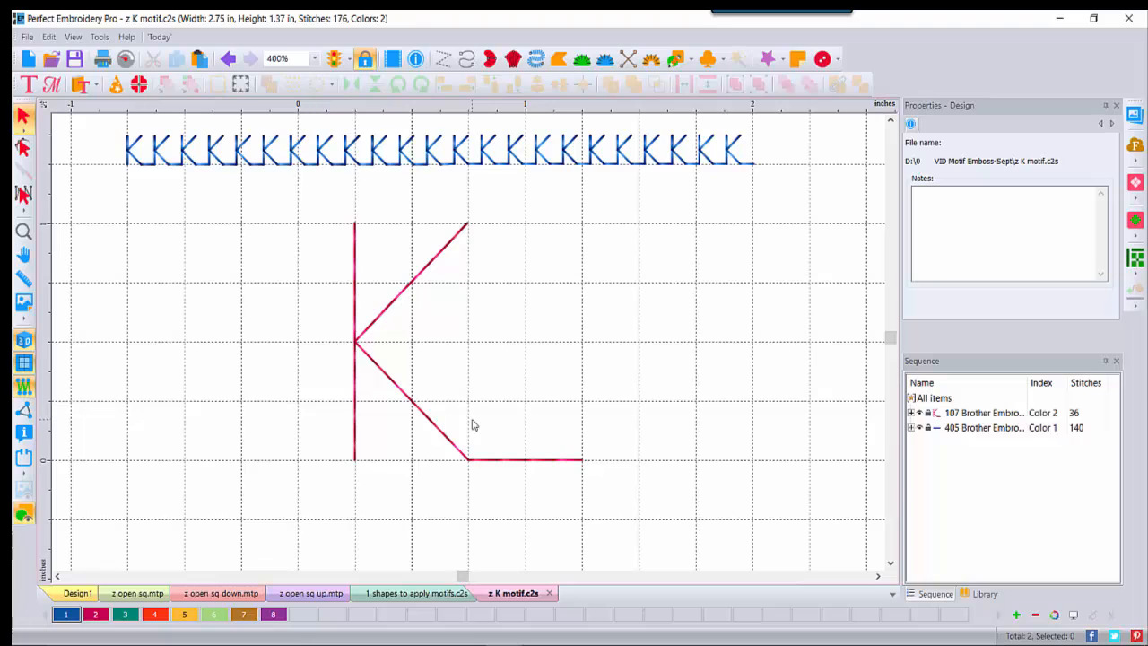
{"action": "left_click", "coordinate": [357, 342]}
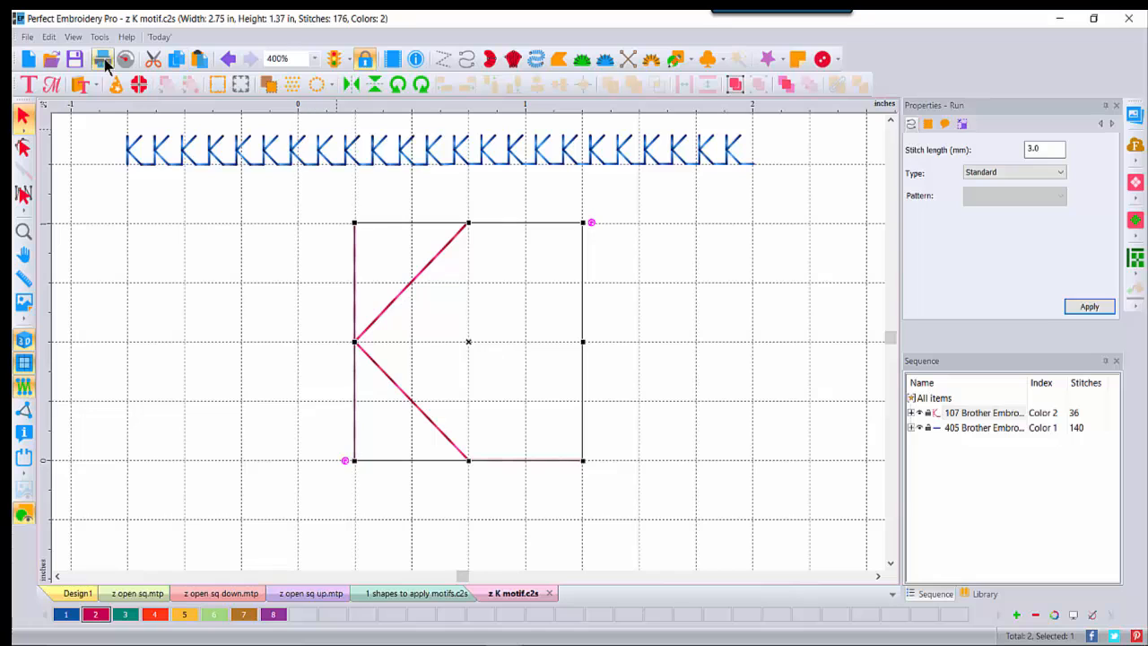
Step: Open new design Design7 and paste in the 36-stitch pink K run line
{"action": "left_click", "coordinate": [28, 60]}
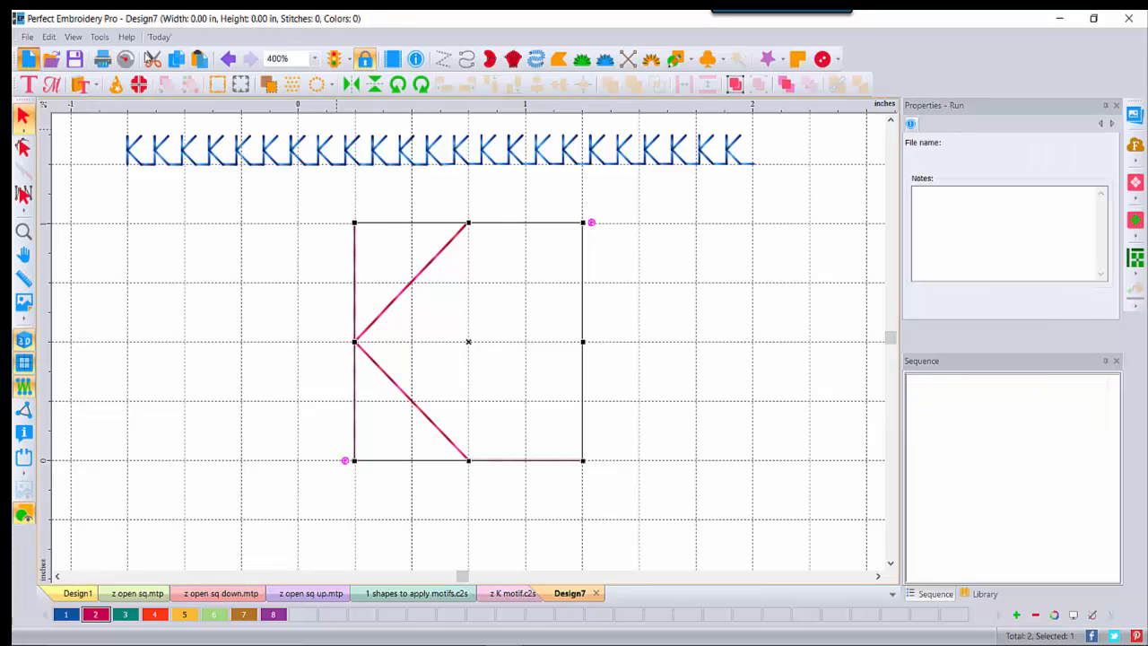
{"action": "left_click", "coordinate": [199, 58]}
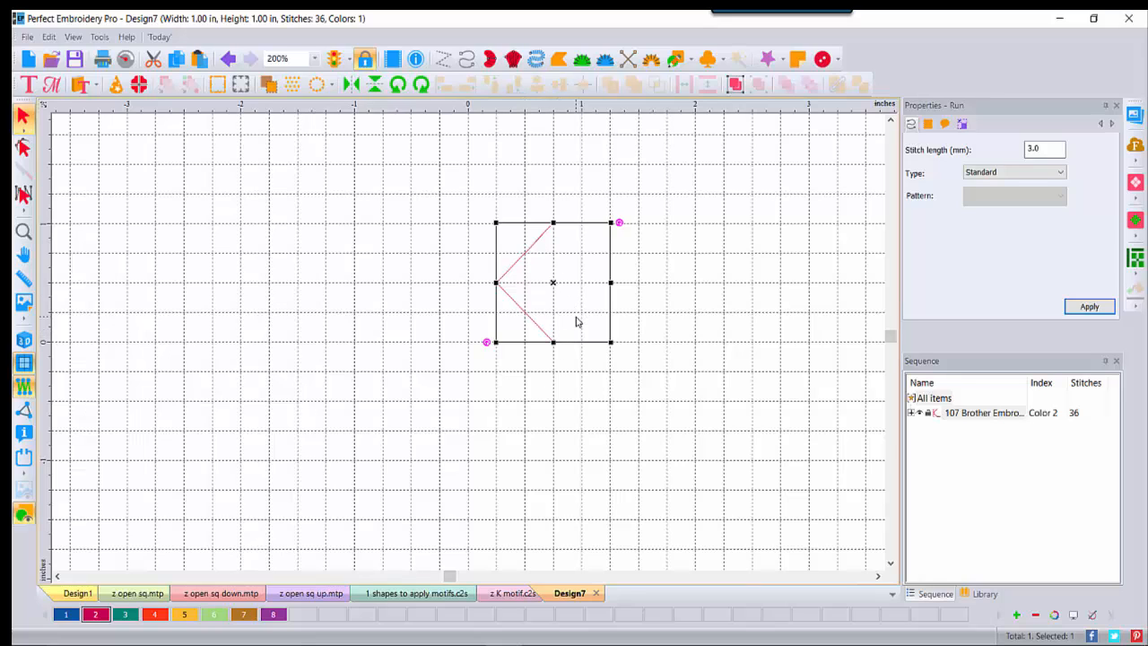
Step: Convert the K run line to artwork
{"action": "left_click", "coordinate": [502, 267]}
{"action": "left_click", "coordinate": [502, 287]}
{"action": "right_click", "coordinate": [525, 271]}
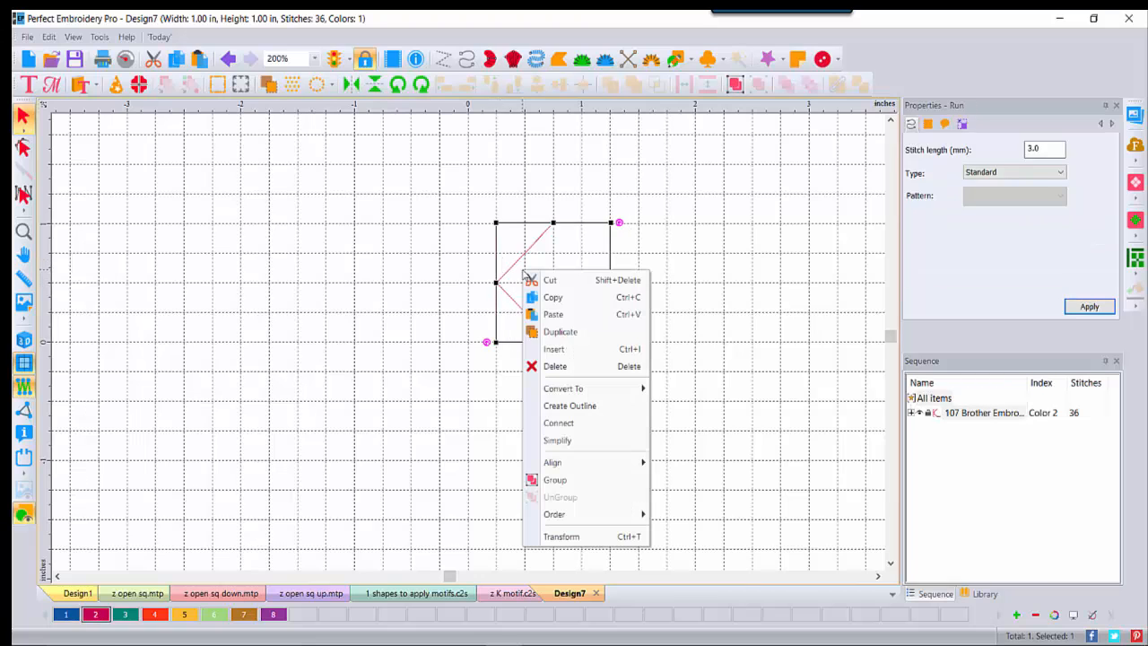
{"action": "mouse_move", "coordinate": [560, 393]}
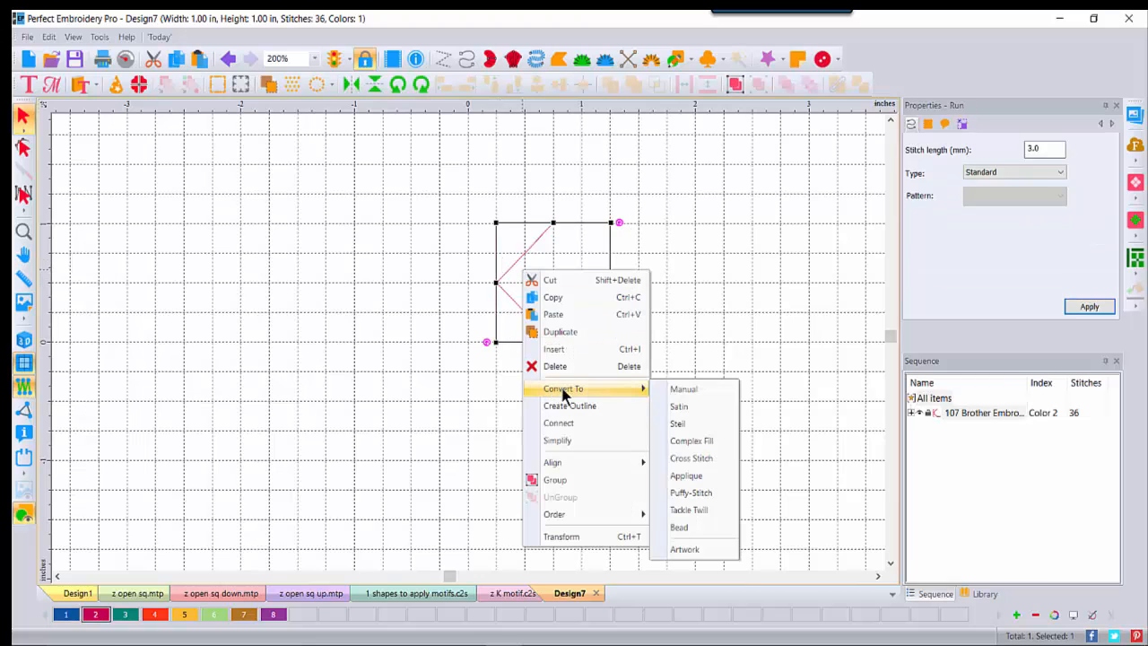
{"action": "left_click", "coordinate": [676, 550]}
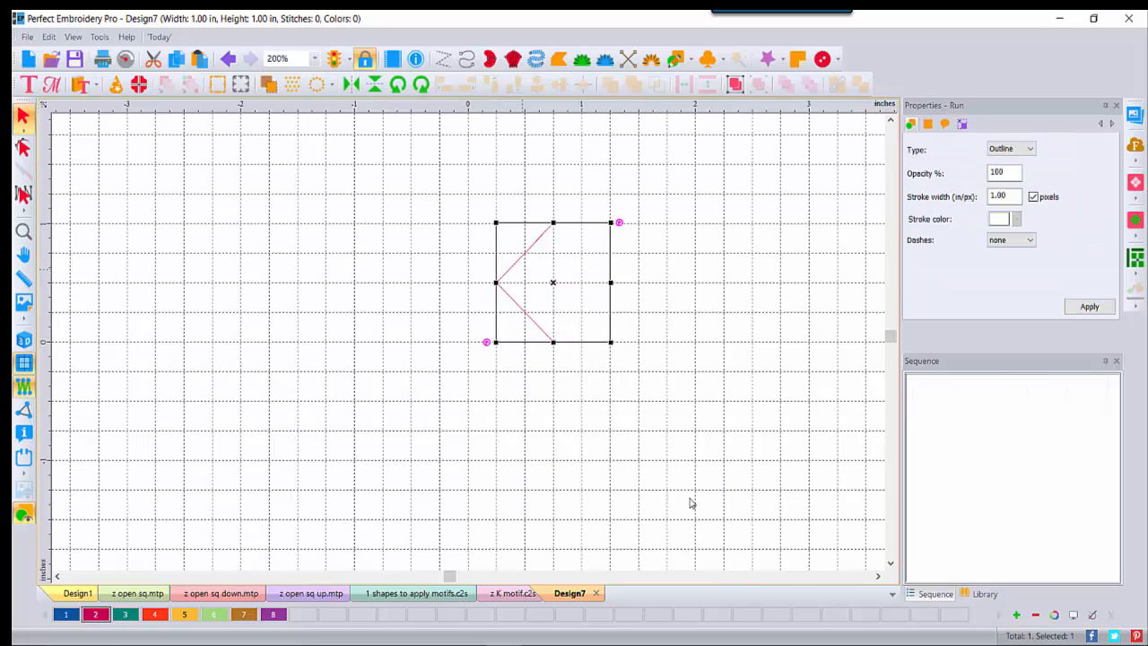
Step: Draw an A outline with artwork lines from the K's baseline, ending in a rightward tail
{"action": "left_click", "coordinate": [690, 55]}
{"action": "left_click", "coordinate": [690, 84]}
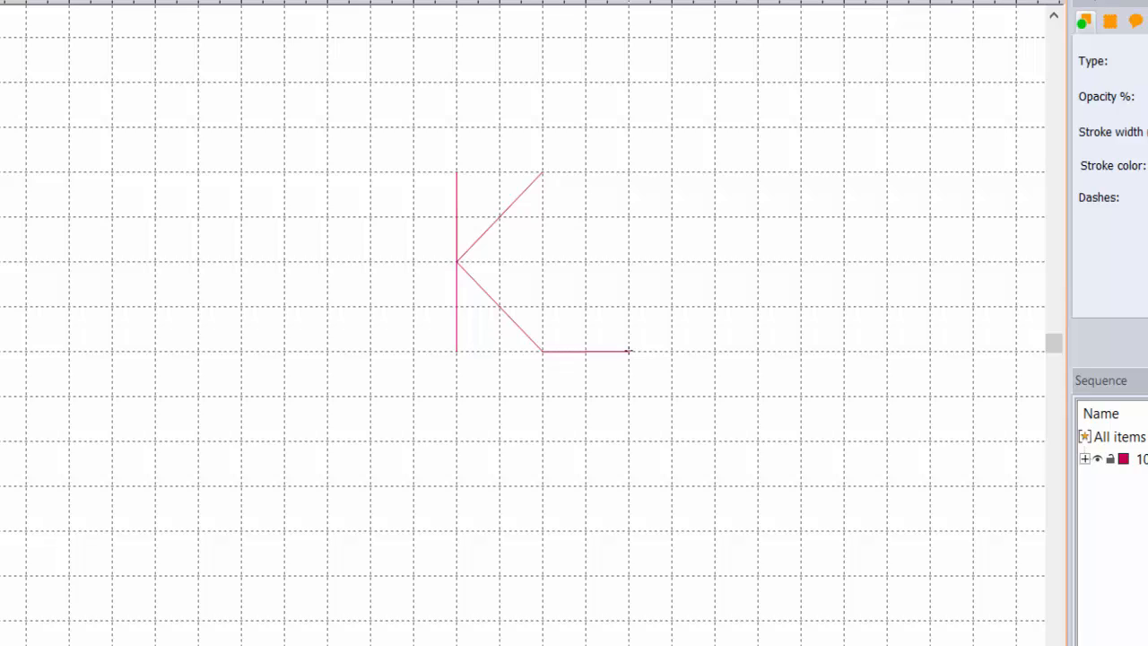
{"action": "left_click", "coordinate": [628, 350]}
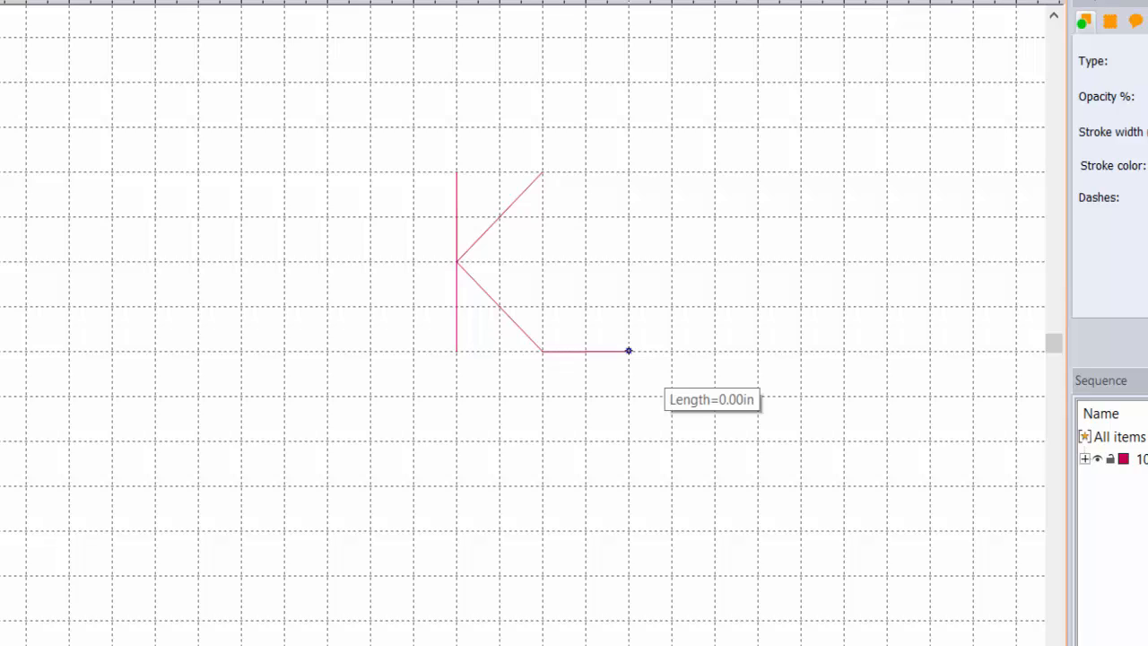
{"action": "left_click", "coordinate": [628, 214]}
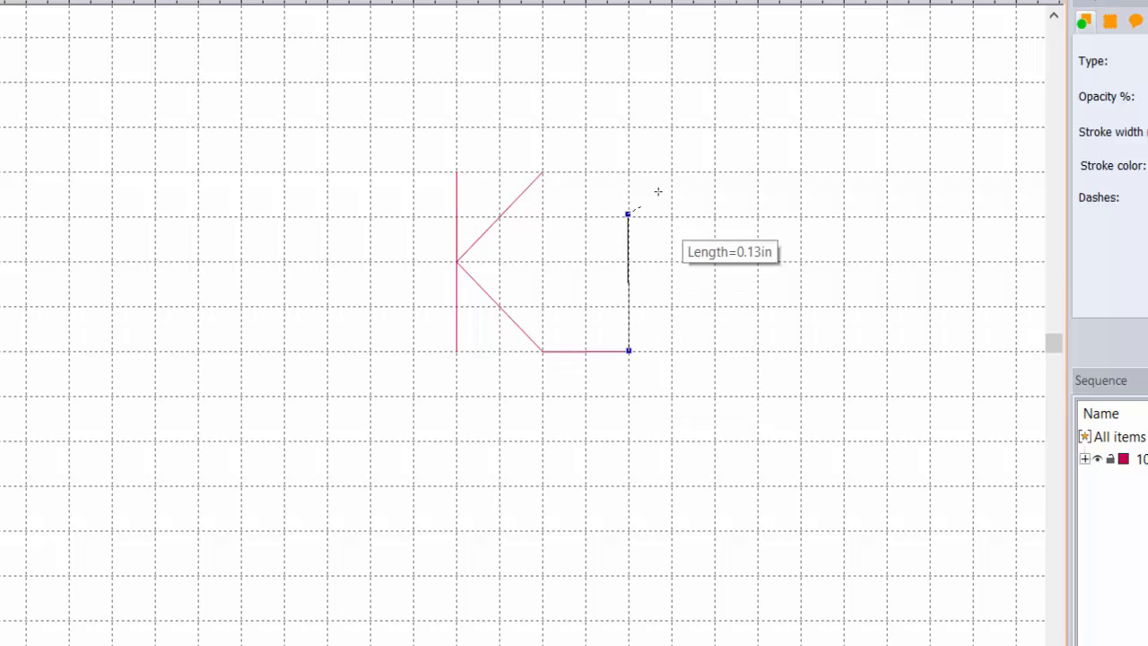
{"action": "left_click", "coordinate": [675, 169]}
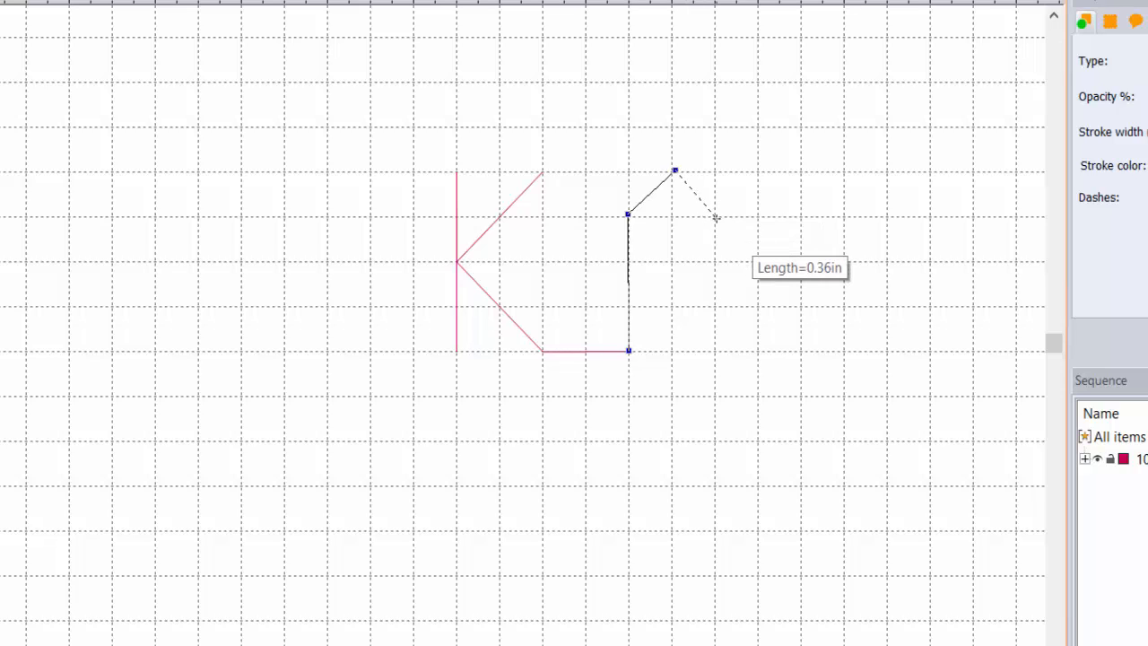
{"action": "left_click", "coordinate": [716, 218]}
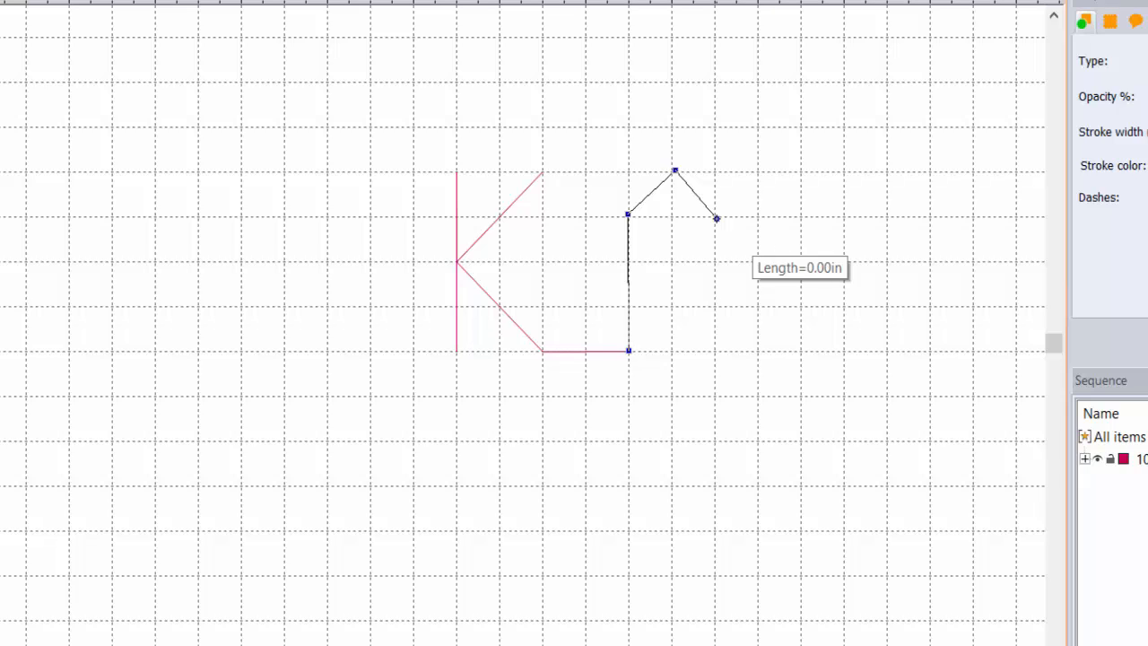
{"action": "left_click", "coordinate": [715, 278]}
{"action": "left_click", "coordinate": [638, 278]}
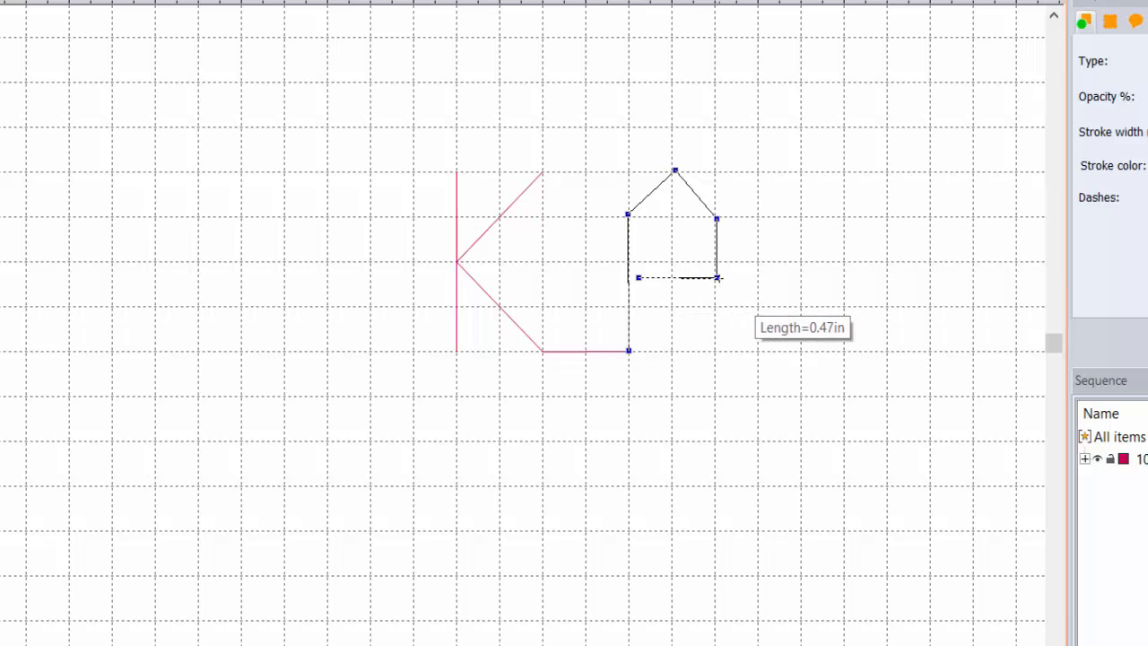
{"action": "left_click", "coordinate": [717, 278]}
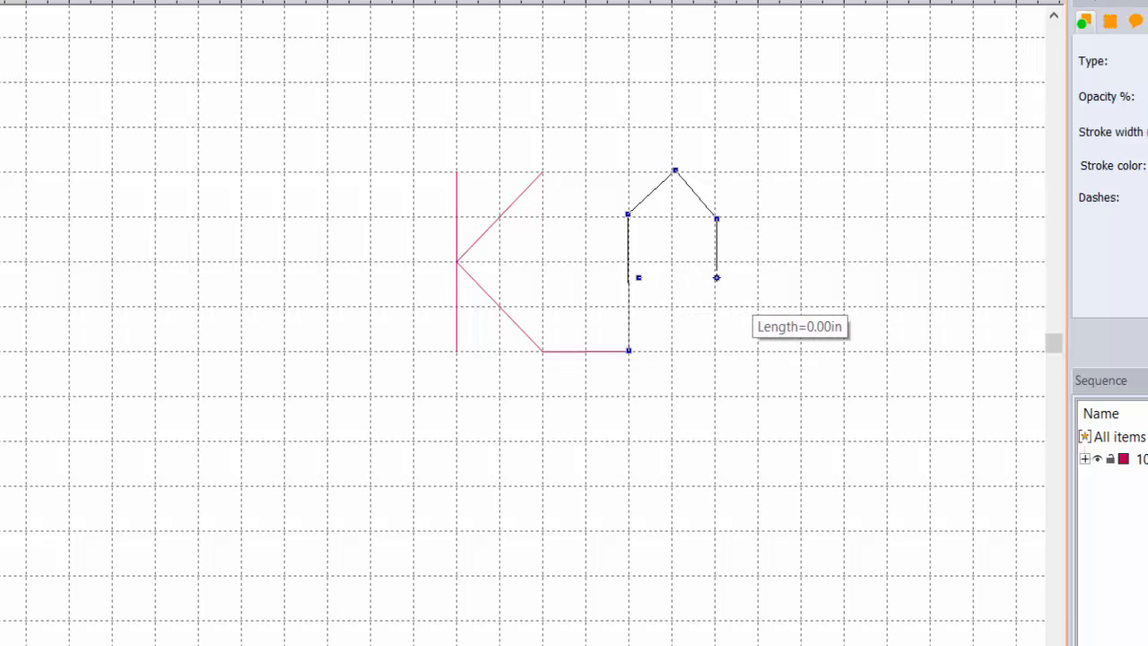
{"action": "left_click", "coordinate": [717, 351]}
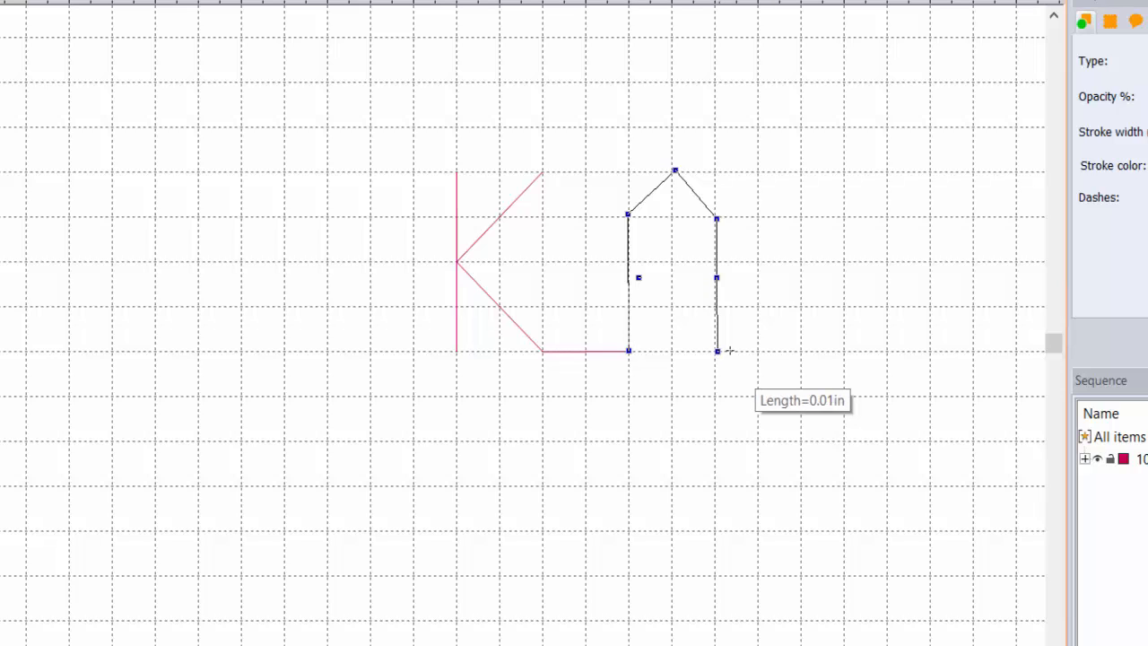
{"action": "left_click", "coordinate": [887, 351]}
{"action": "right_click", "coordinate": [886, 351]}
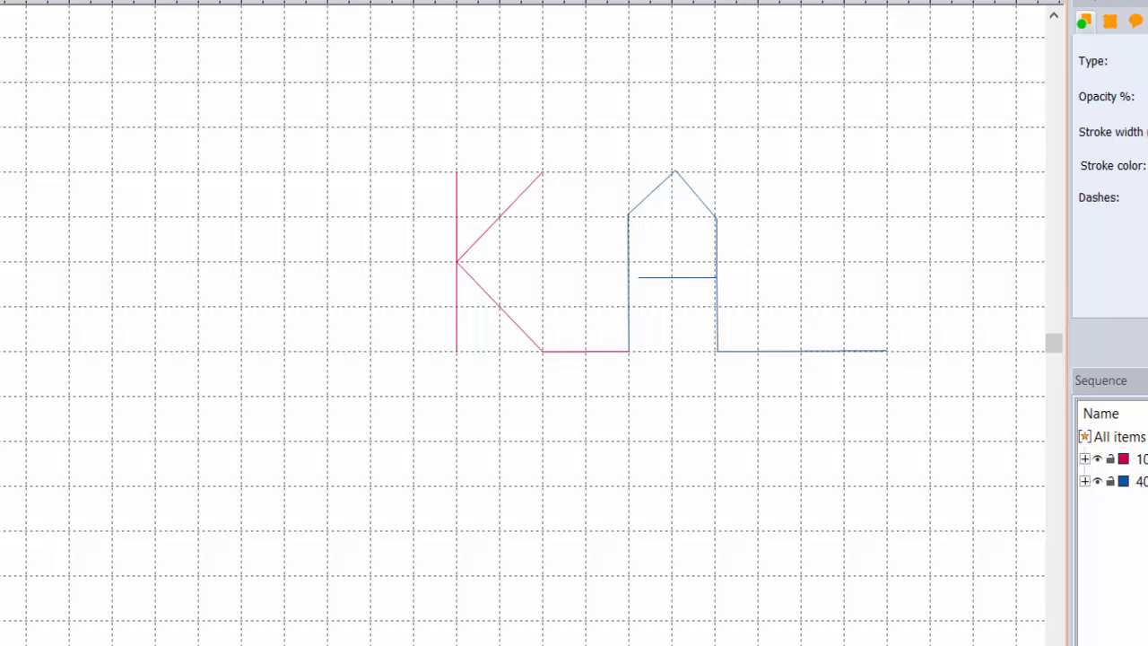
Step: Zoom in and snap the A's upright tops, crossbar end and right upright onto grid lines
{"action": "left_click", "coordinate": [690, 266]}
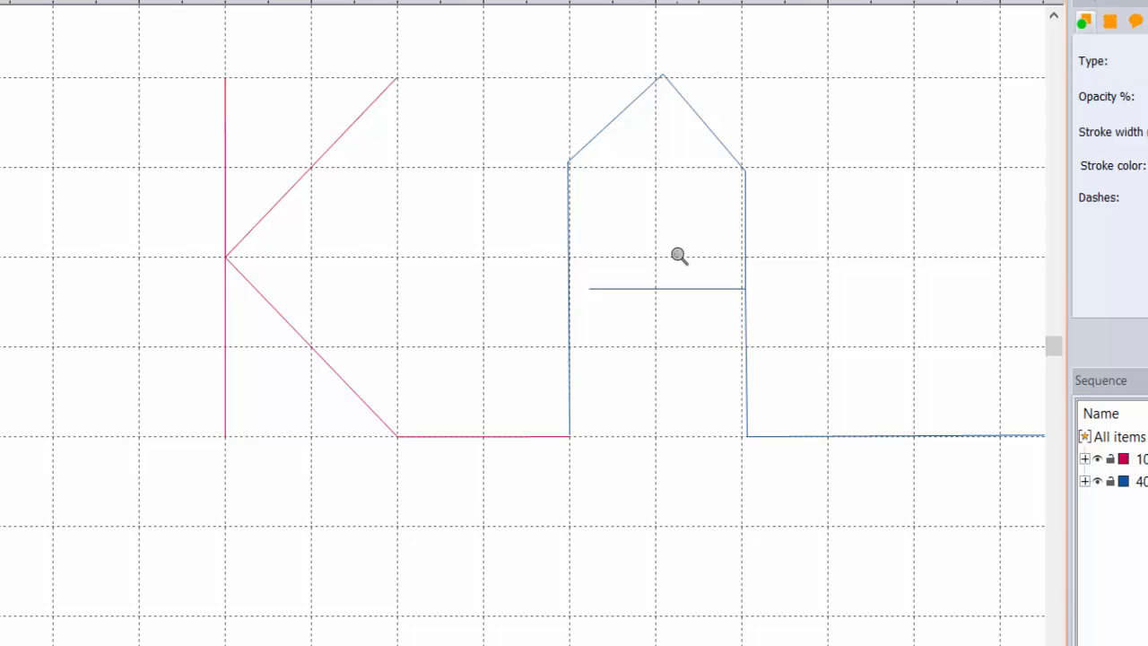
{"action": "left_click", "coordinate": [679, 256]}
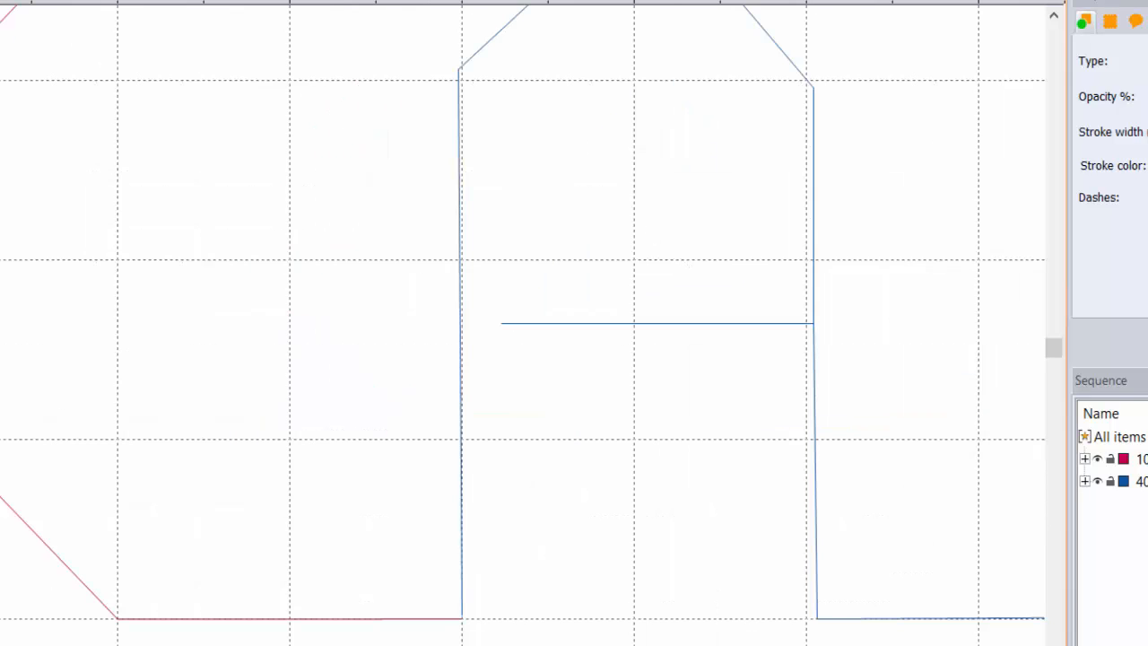
{"action": "left_click", "coordinate": [1, 53]}
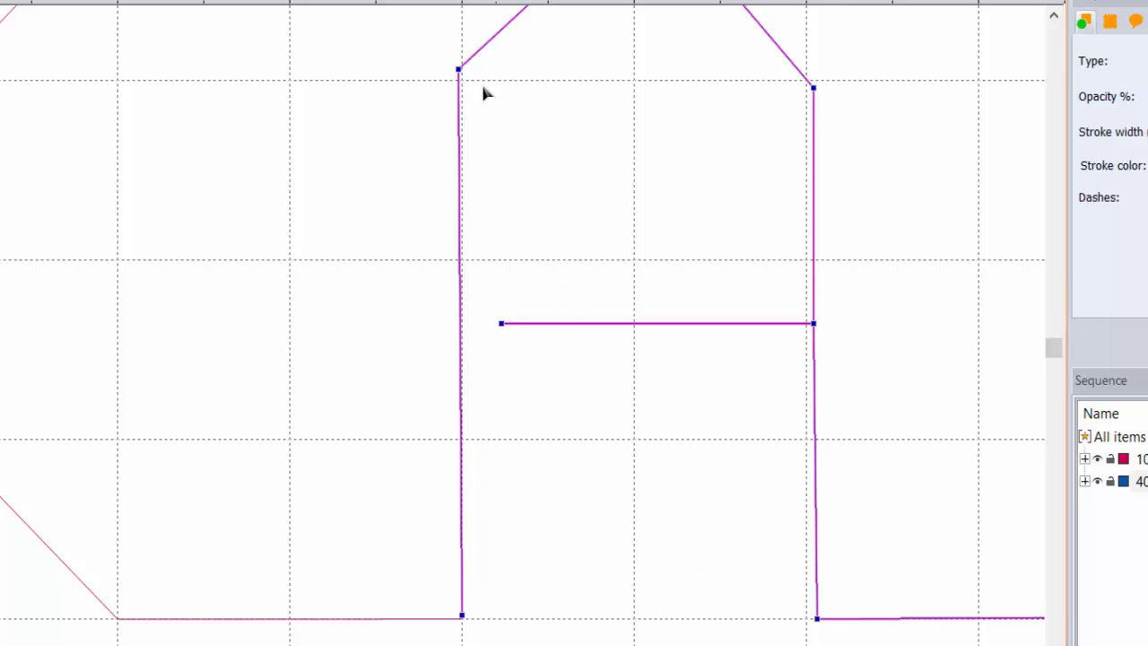
{"action": "left_click_drag", "start_coordinate": [461, 72], "coordinate": [462, 80]}
{"action": "left_click_drag", "start_coordinate": [813, 90], "coordinate": [808, 80]}
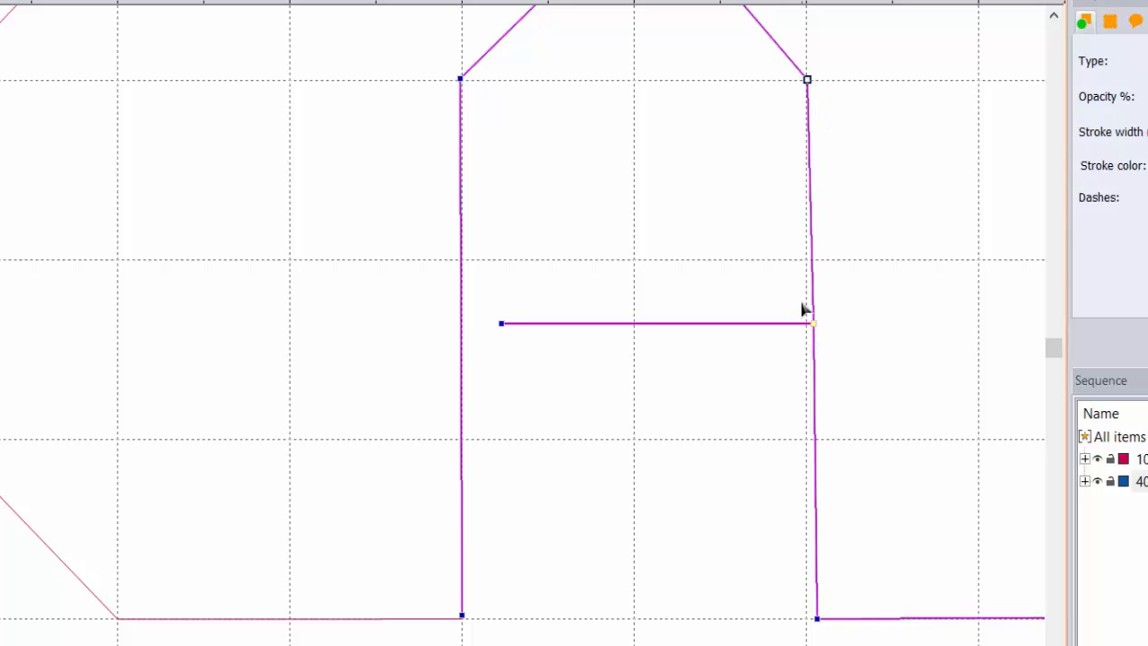
{"action": "left_click_drag", "start_coordinate": [803, 301], "coordinate": [806, 330]}
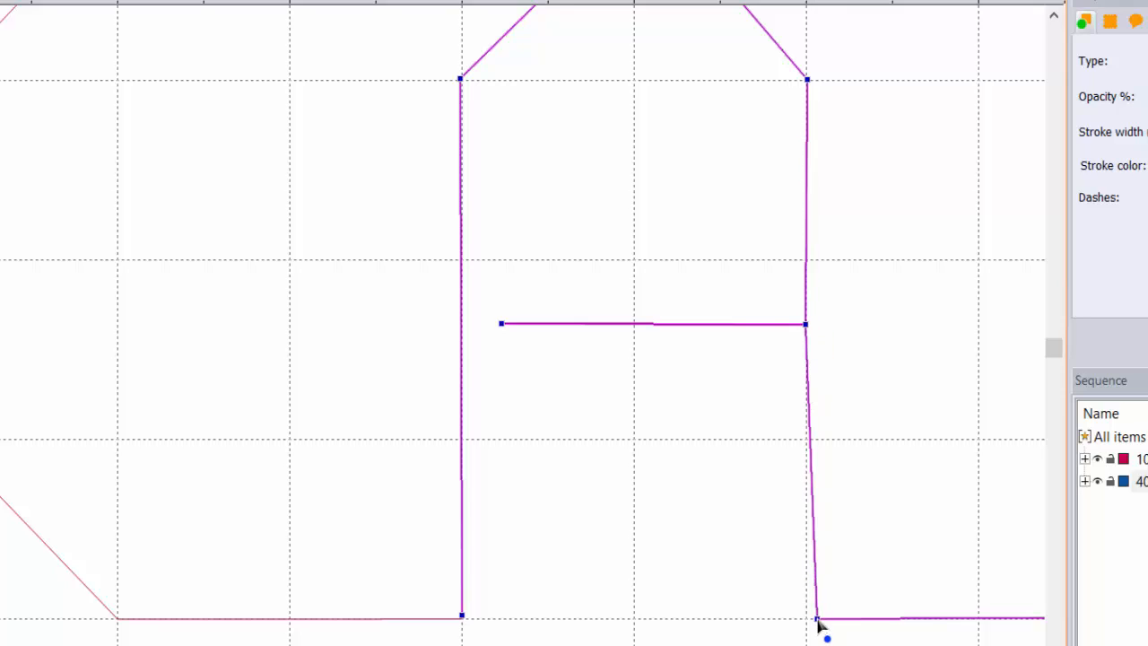
{"action": "left_click_drag", "start_coordinate": [817, 621], "coordinate": [805, 619]}
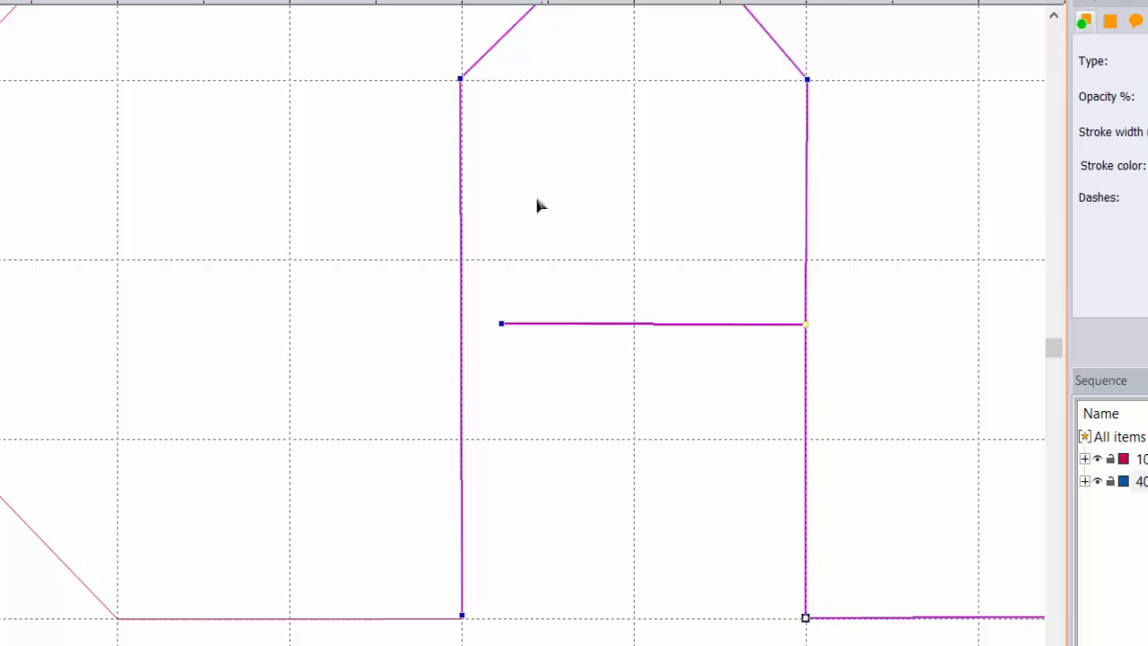
Step: Centre the A's roof apex on the grid and level the baseline's right end
{"action": "left_click", "coordinate": [1054, 16]}
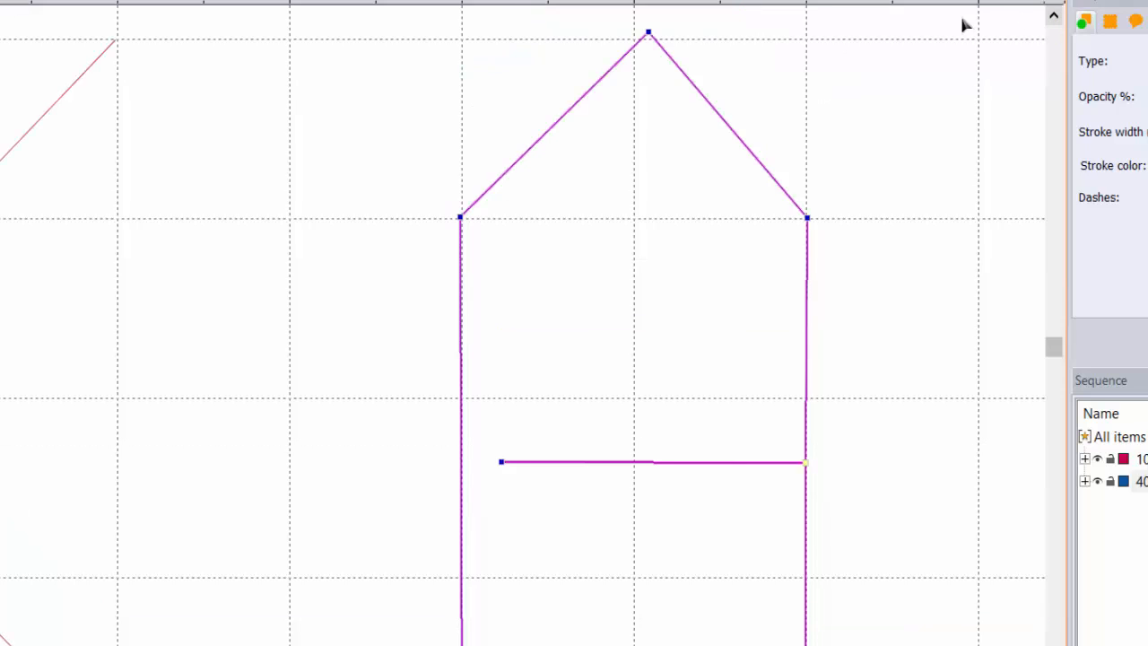
{"action": "left_click_drag", "start_coordinate": [649, 33], "coordinate": [636, 36]}
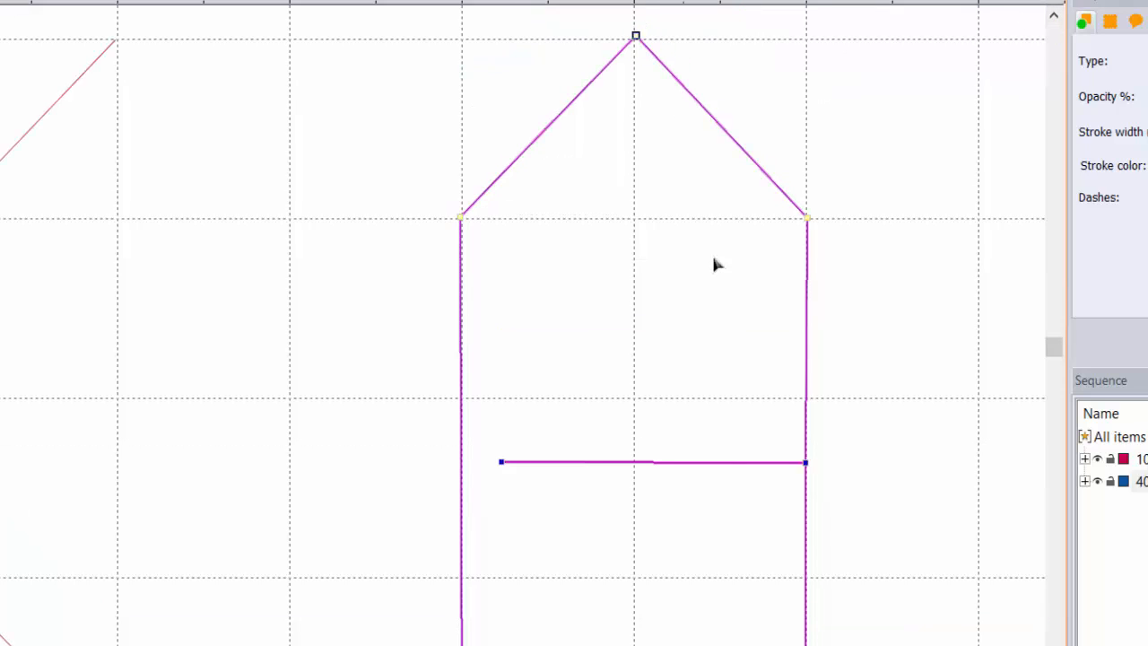
{"action": "scroll", "coordinate": [522, 325], "scroll_direction": "right", "scroll_amount": 1}
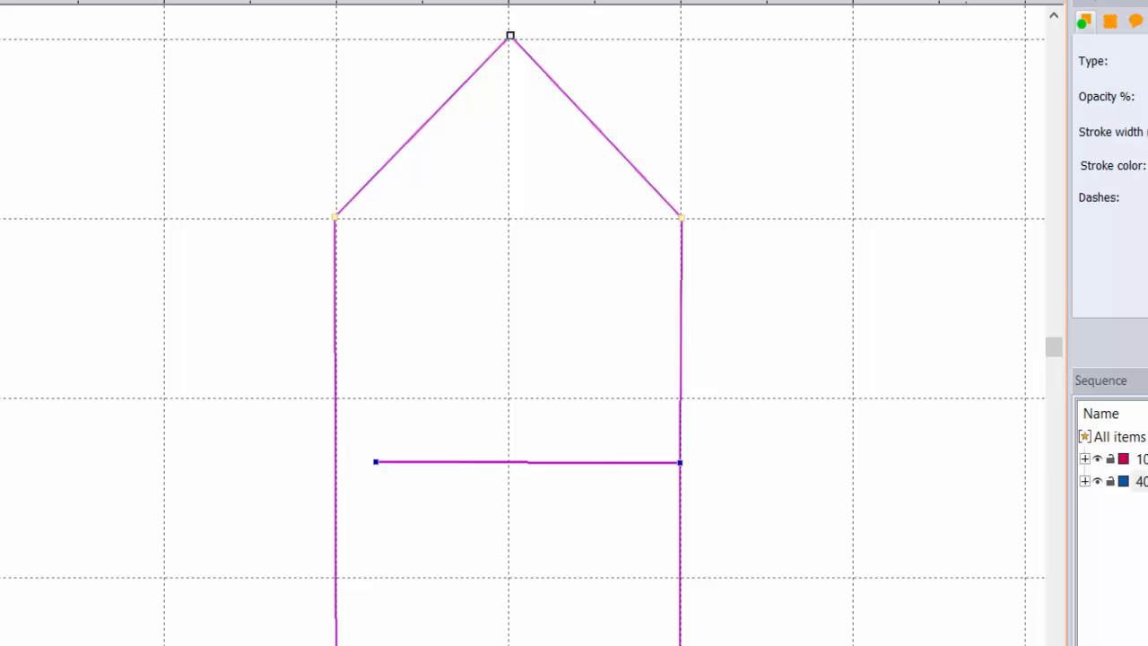
{"action": "scroll", "coordinate": [523, 325], "scroll_direction": "down", "scroll_amount": 2}
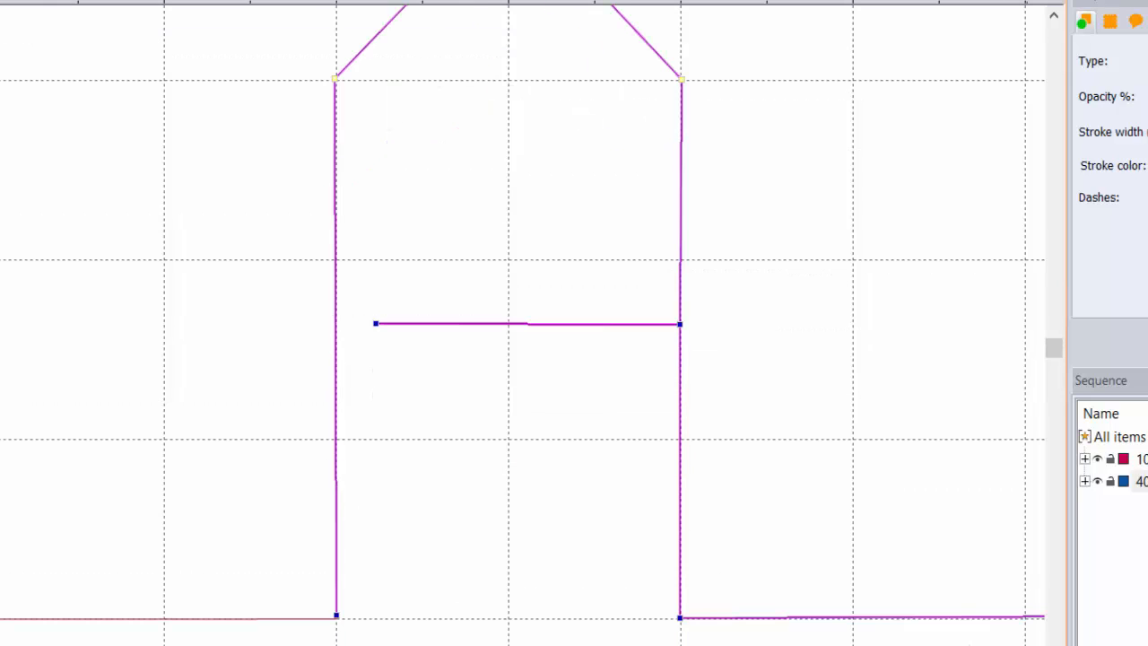
{"action": "scroll", "coordinate": [523, 325], "scroll_direction": "down", "scroll_amount": 1}
{"action": "scroll", "coordinate": [523, 325], "scroll_direction": "right", "scroll_amount": 2}
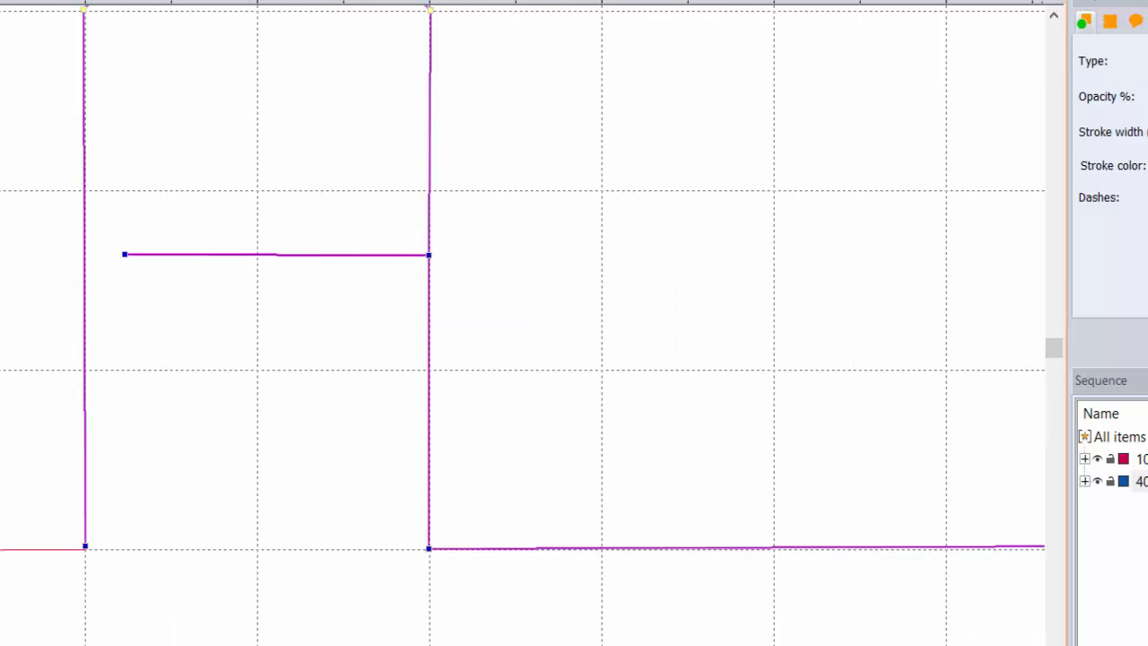
{"action": "scroll", "coordinate": [523, 325], "scroll_direction": "right", "scroll_amount": 1}
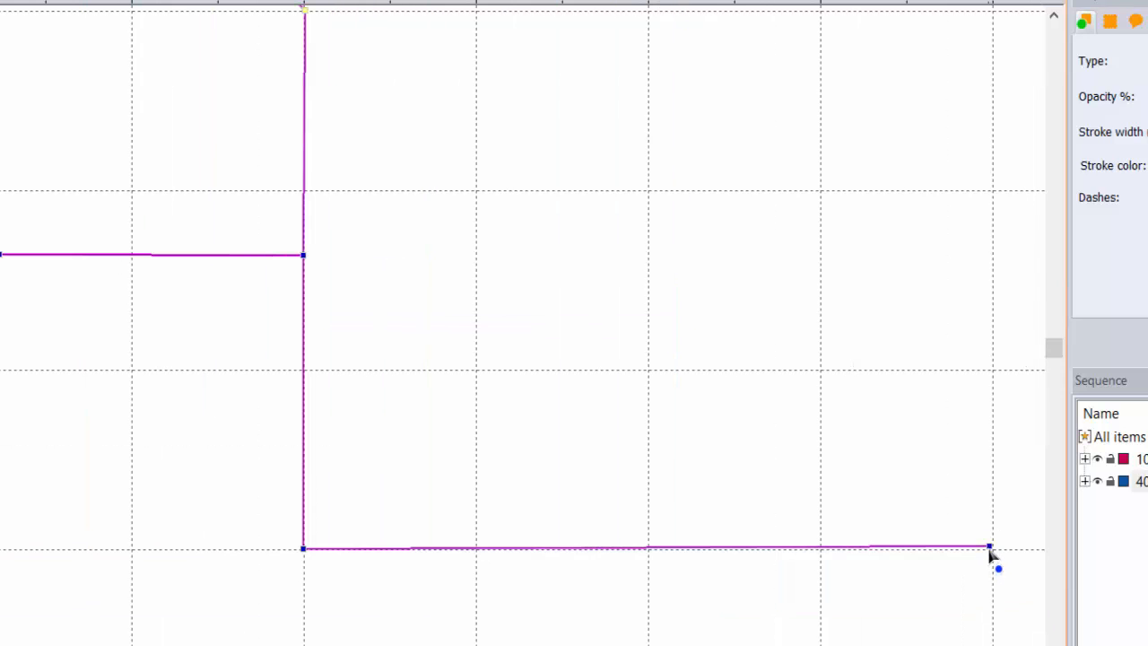
{"action": "mouse_move", "coordinate": [989, 551]}
{"action": "left_mouse_down"}
{"action": "mouse_move", "coordinate": [999, 566]}
{"action": "mouse_move", "coordinate": [987, 570]}
{"action": "left_mouse_up"}
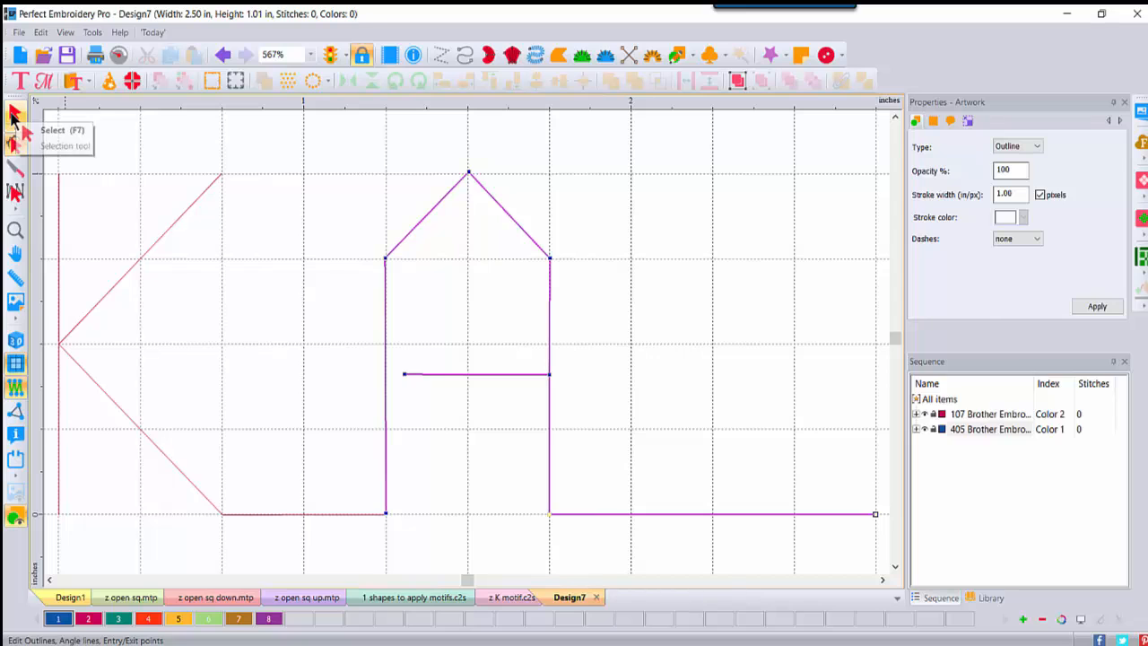
Step: Select the K and A outlines together and connect them into one shape
{"action": "left_click", "coordinate": [14, 111]}
{"action": "left_click", "coordinate": [689, 389]}
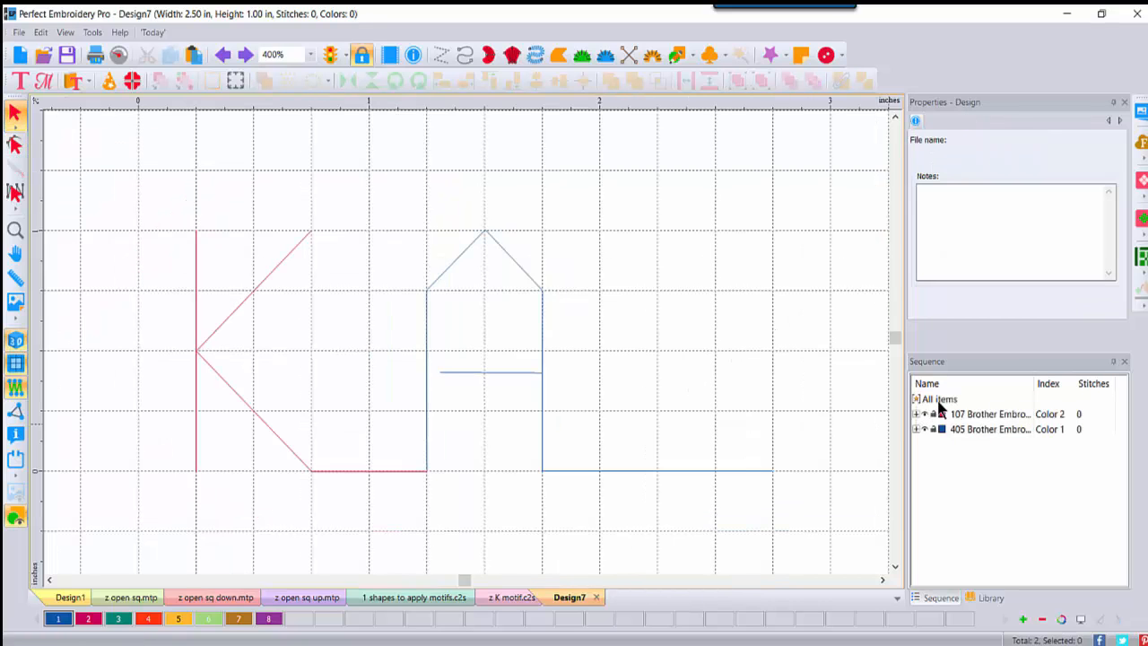
{"action": "left_click", "coordinate": [939, 401]}
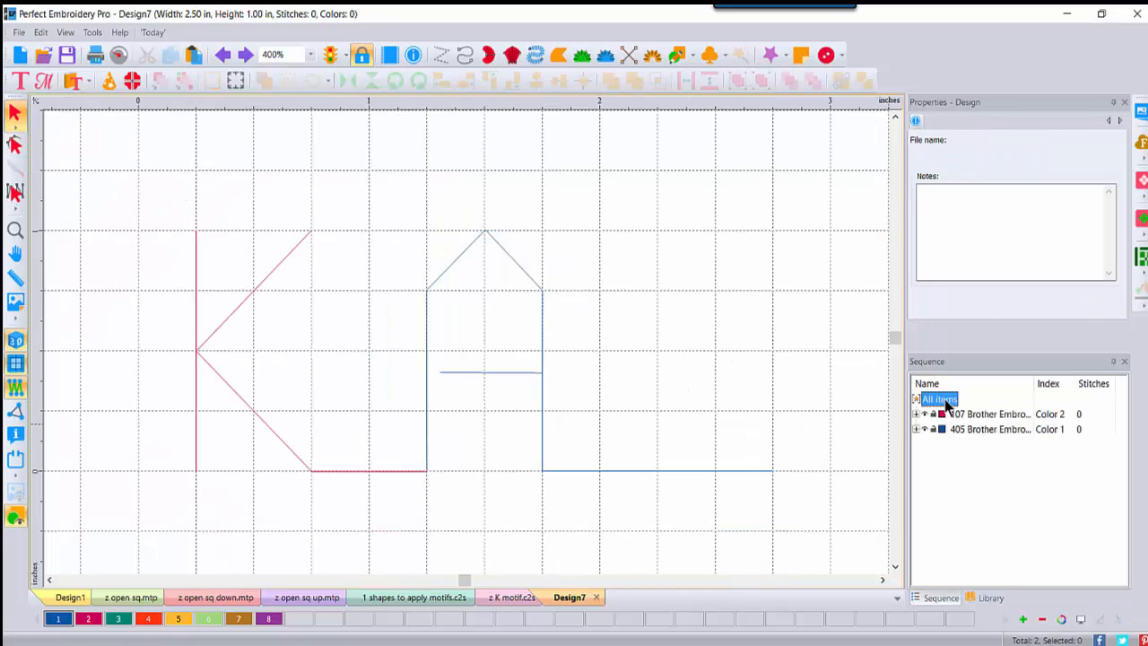
{"action": "right_click", "coordinate": [427, 329]}
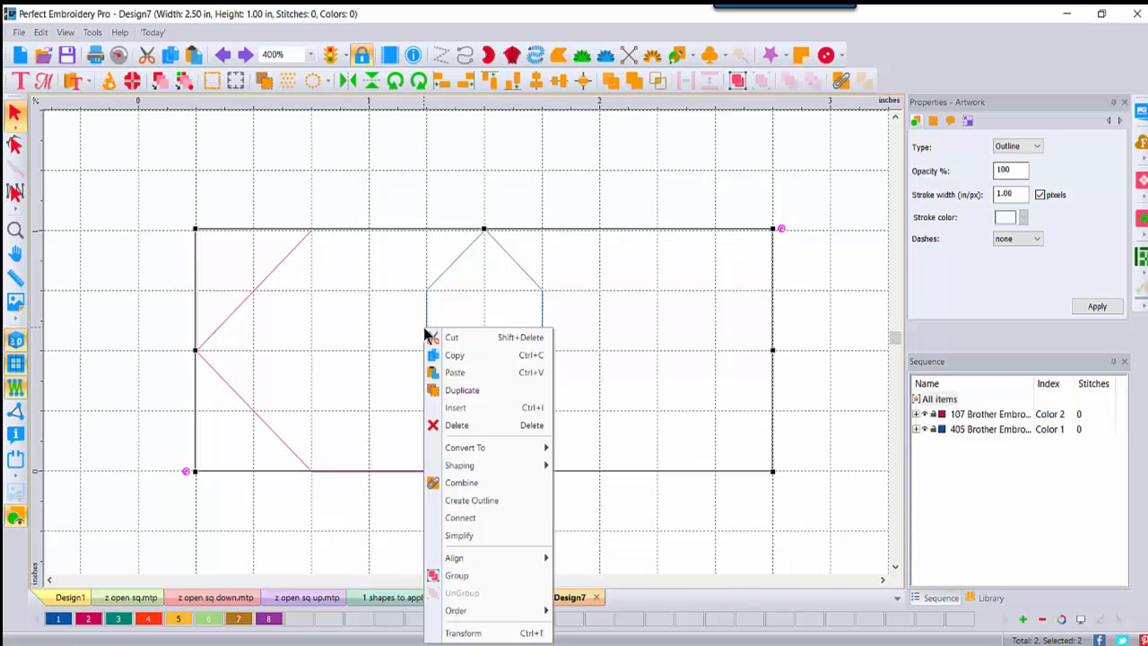
{"action": "left_click", "coordinate": [451, 522]}
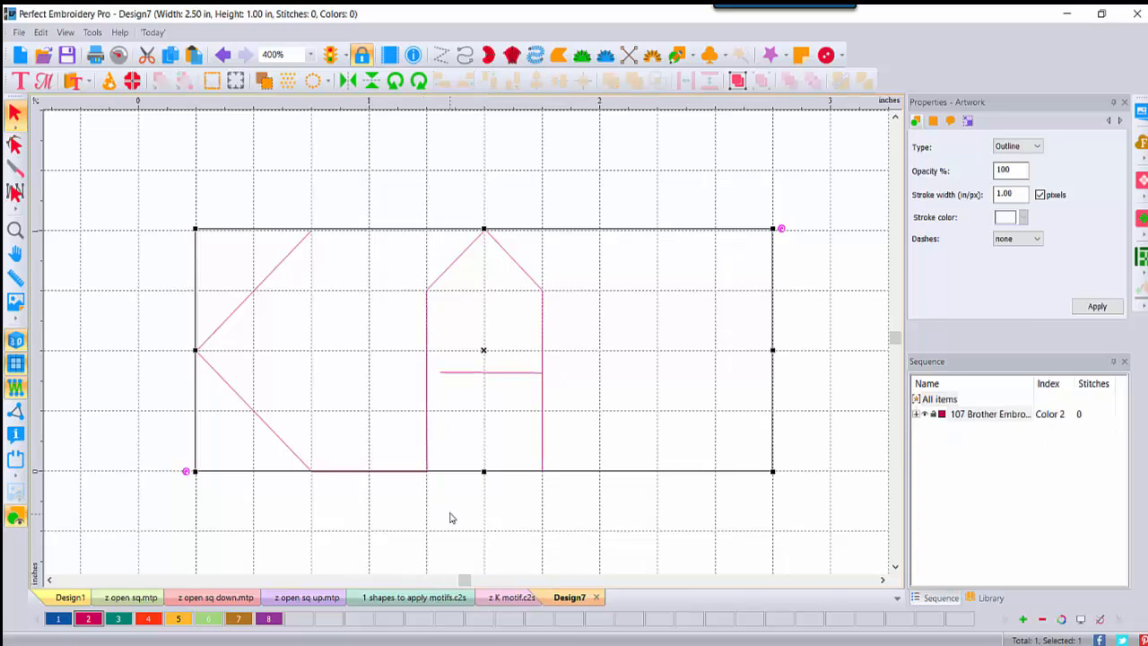
Step: Convert the joined outline to a 70-stitch run line and check its nodes
{"action": "right_click", "coordinate": [429, 351]}
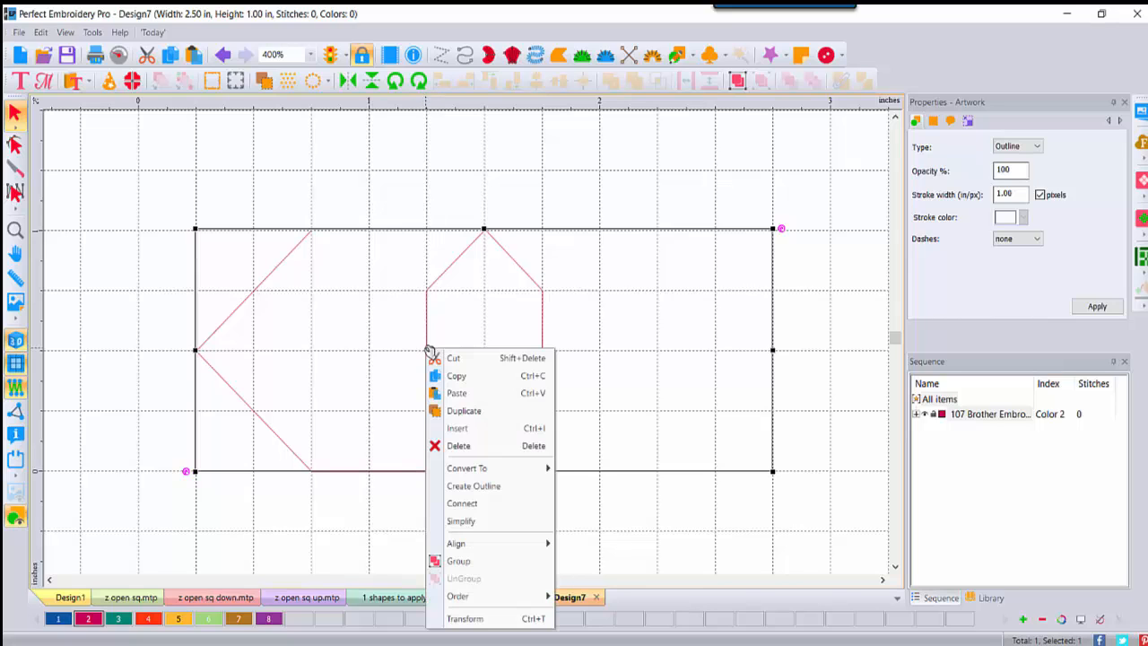
{"action": "mouse_move", "coordinate": [457, 476]}
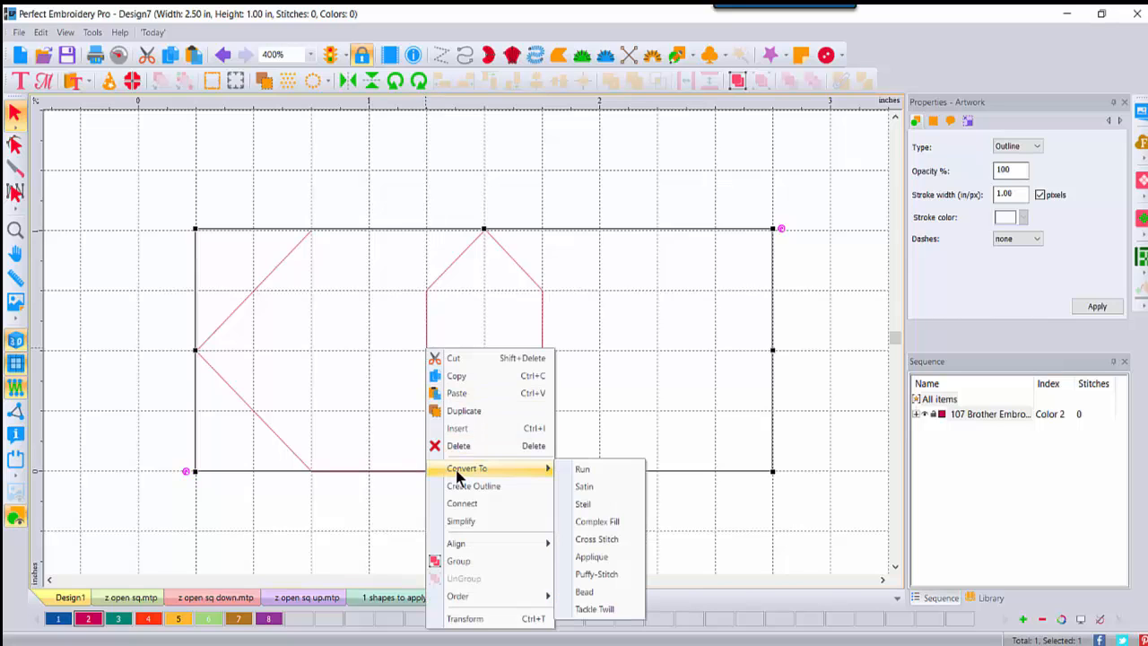
{"action": "left_click", "coordinate": [583, 468]}
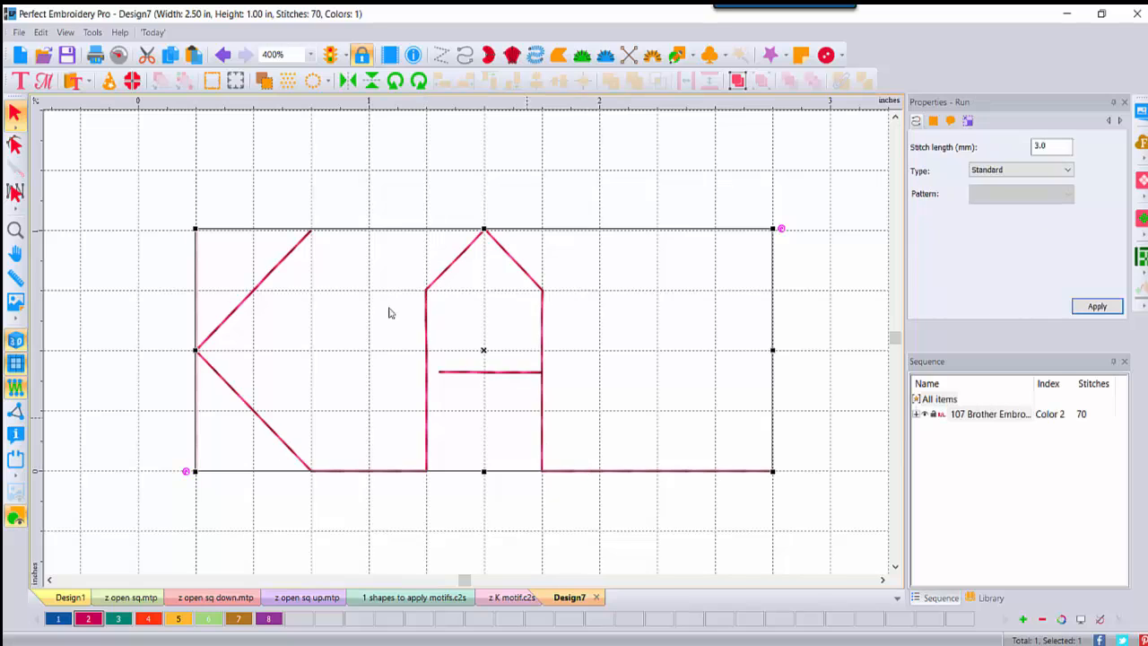
{"action": "left_click", "coordinate": [15, 144]}
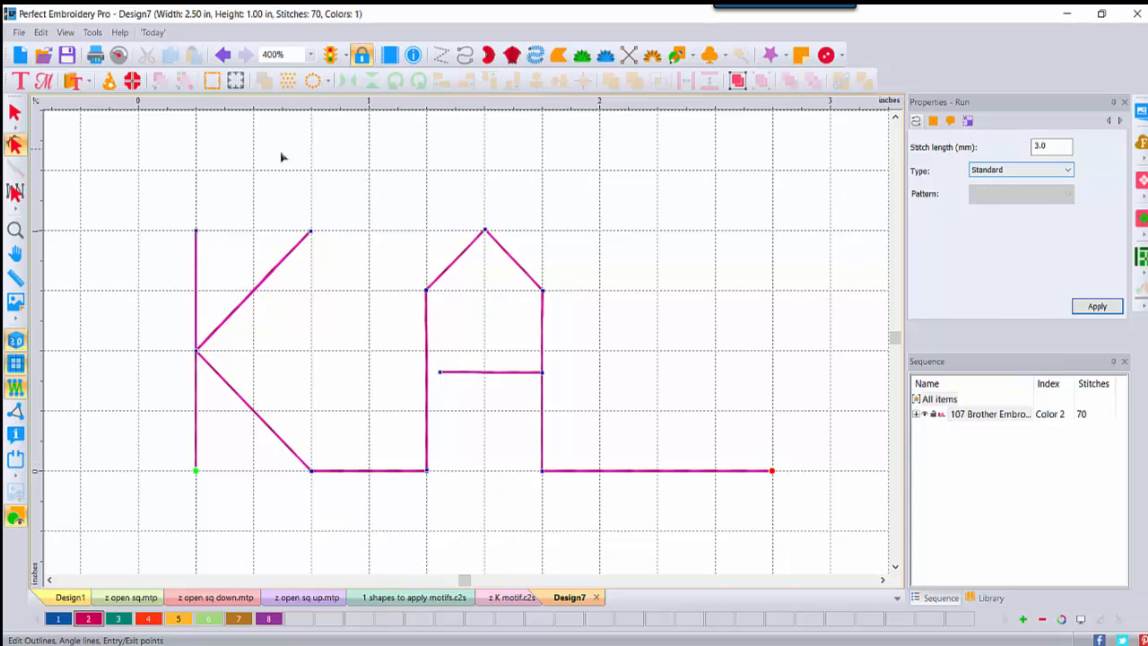
{"action": "left_click", "coordinate": [14, 116]}
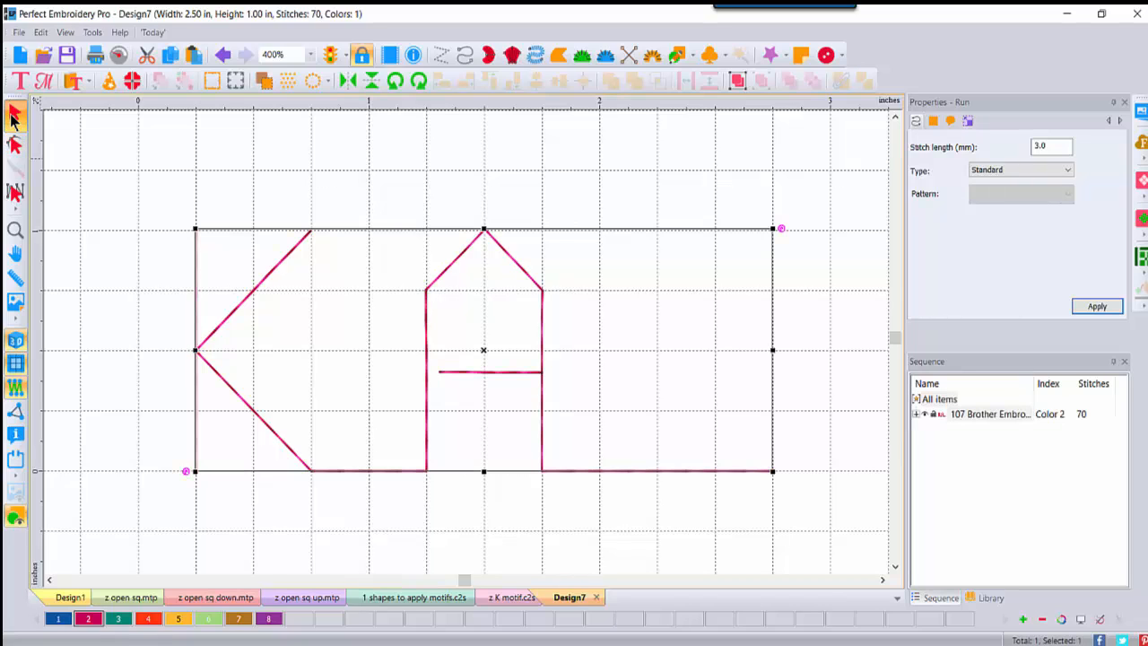
Step: Save Design7 in Motif Pattern (MTP) format as z KA.mtp
{"action": "left_click", "coordinate": [18, 33]}
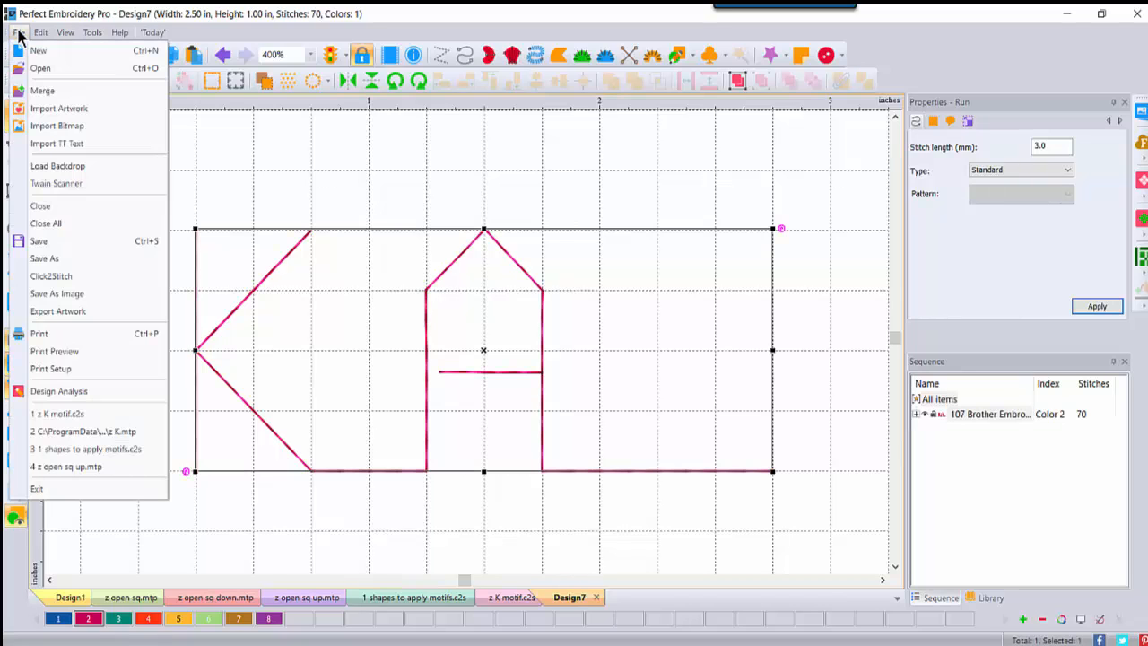
{"action": "left_click", "coordinate": [45, 259]}
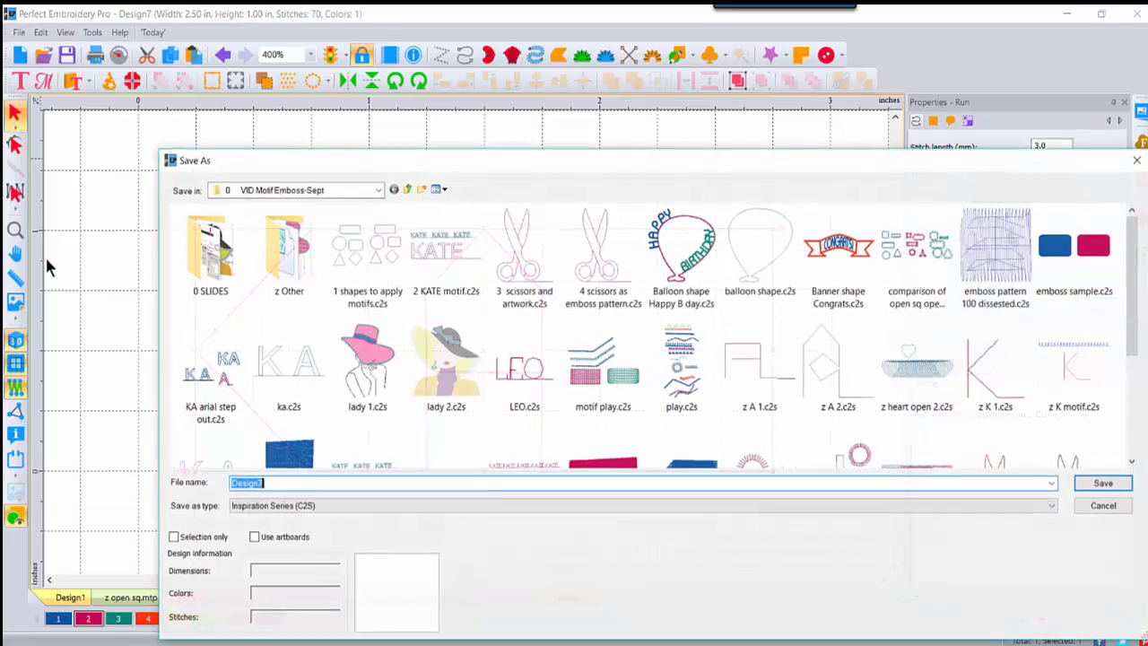
{"action": "left_click", "coordinate": [275, 509]}
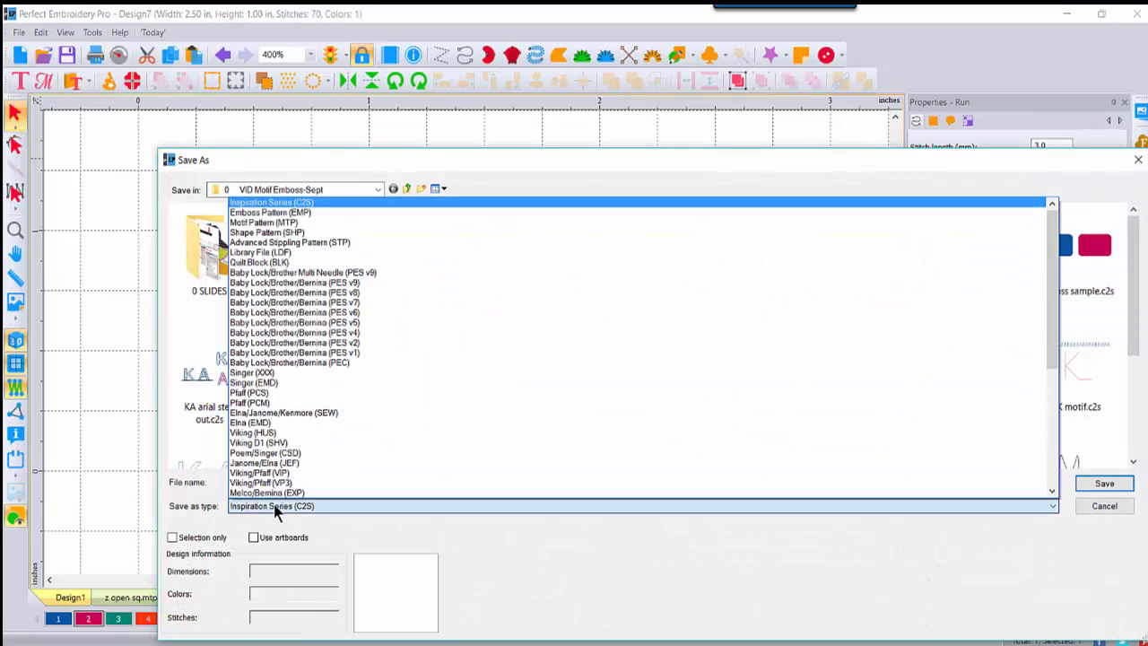
{"action": "left_click", "coordinate": [289, 222]}
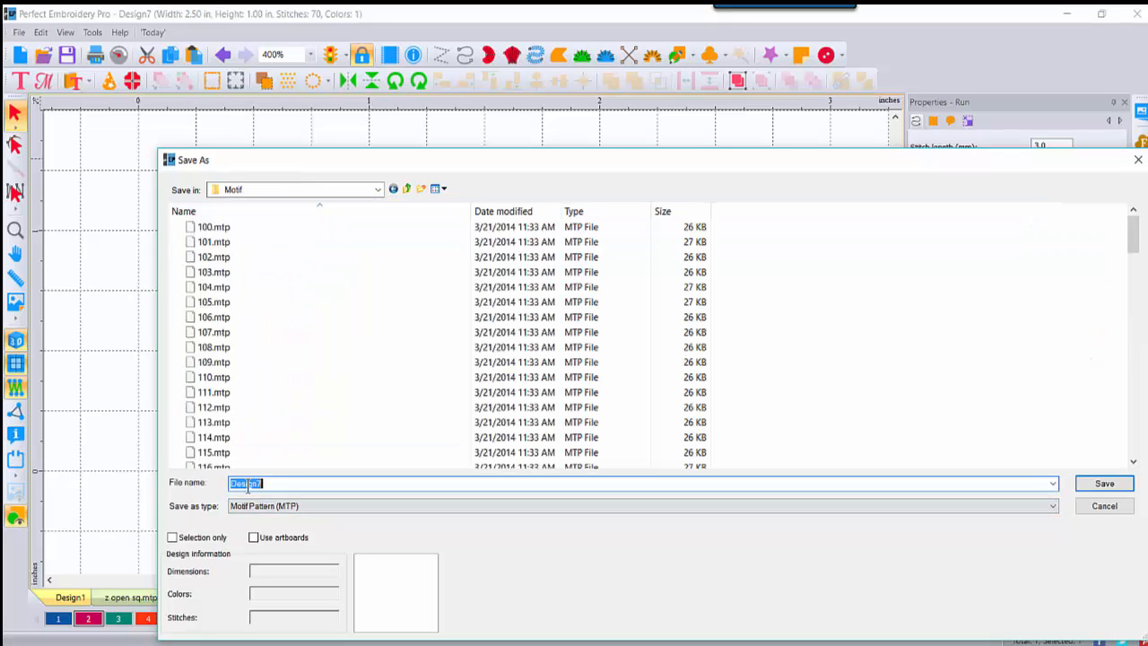
{"action": "key", "text": "BackSpace"}
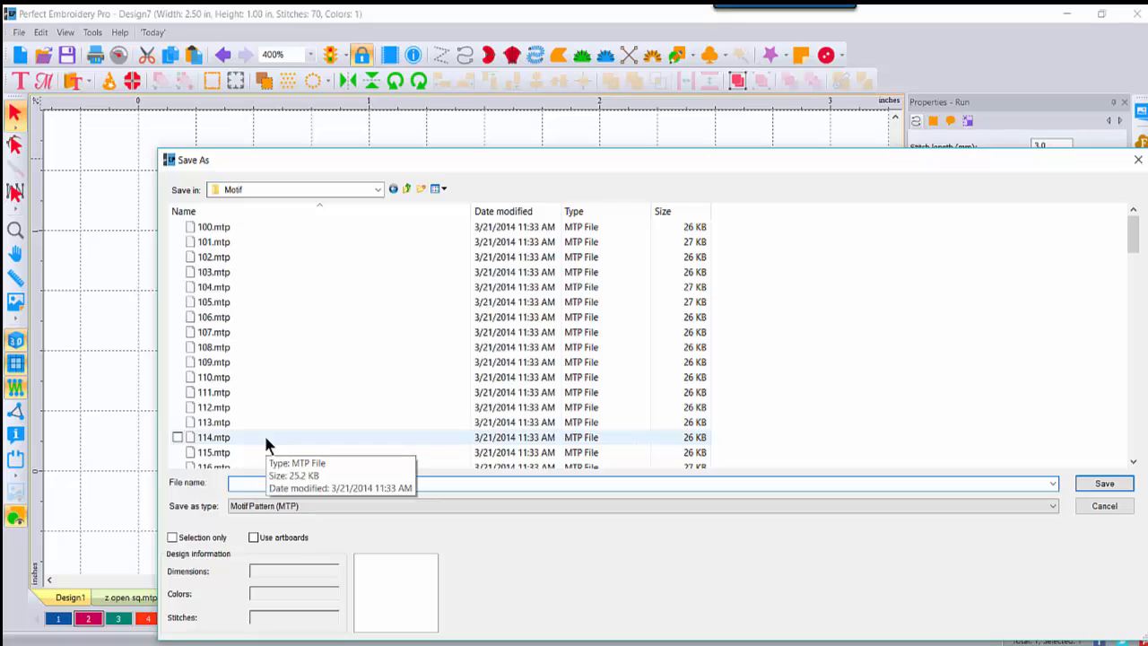
{"action": "type", "text": "z"}
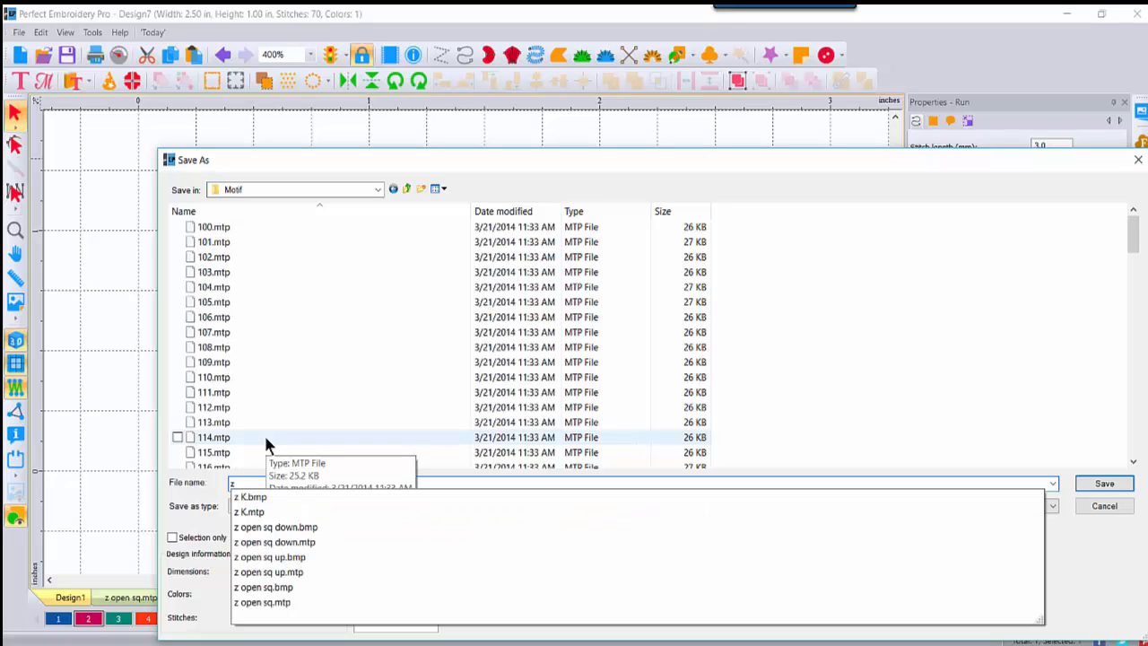
{"action": "type", "text": " KA"}
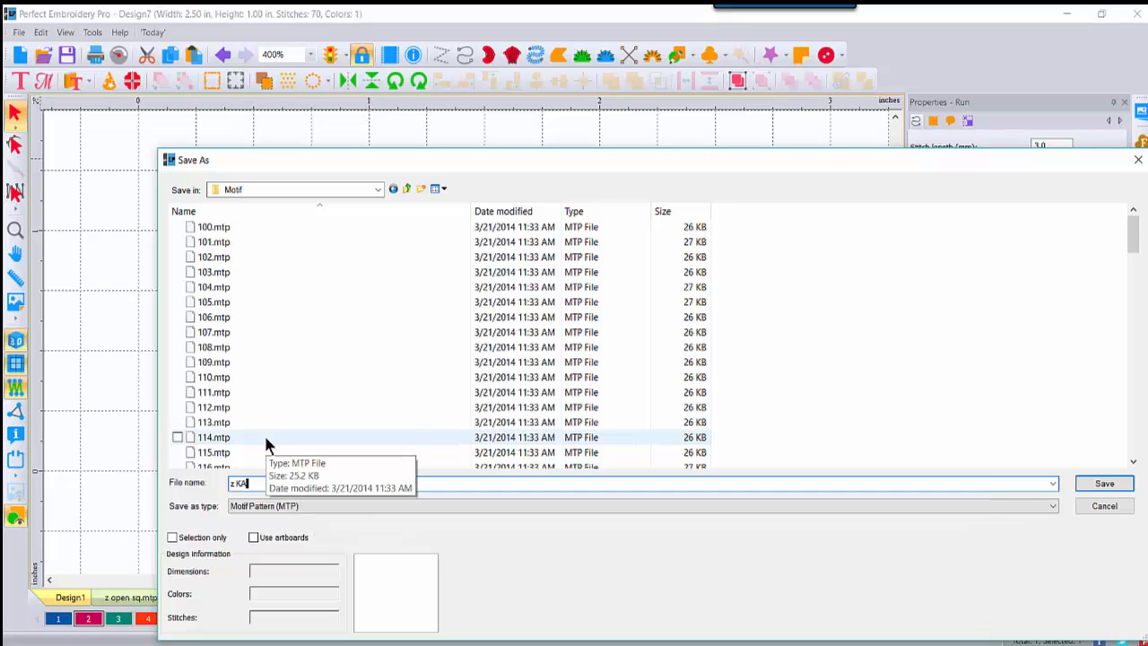
{"action": "left_click", "coordinate": [1104, 484]}
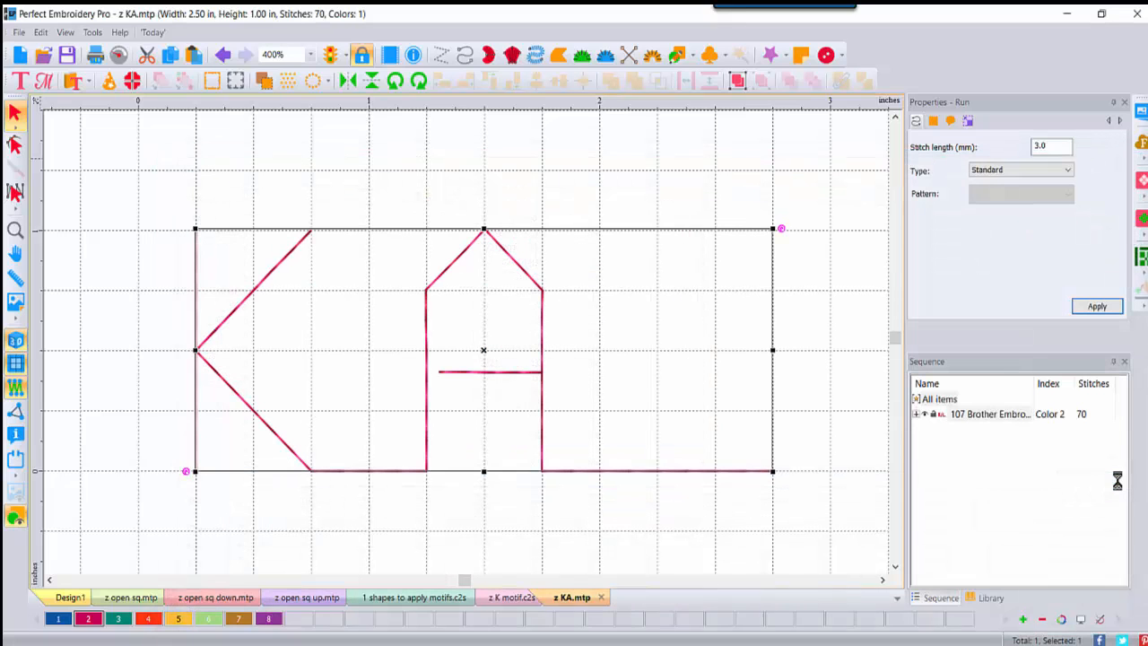
Step: Zoom to 200% and draw a straight run line above the KA
{"action": "left_click", "coordinate": [307, 54]}
{"action": "left_click", "coordinate": [292, 190]}
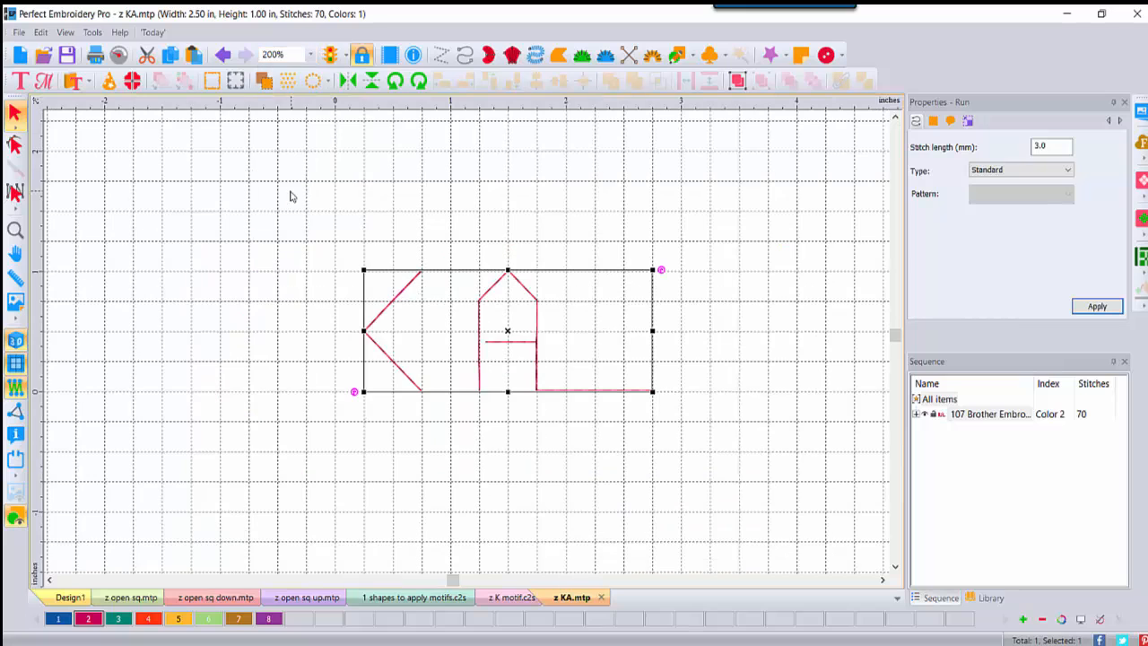
{"action": "left_click", "coordinate": [463, 55]}
{"action": "left_click", "coordinate": [250, 209]}
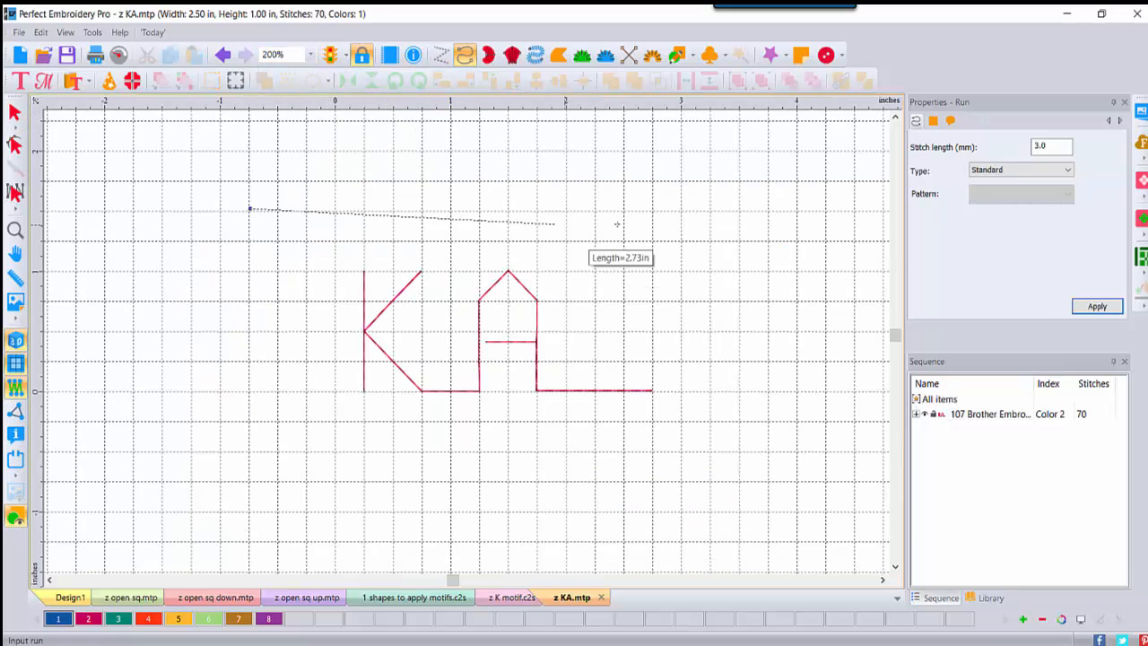
{"action": "left_click", "coordinate": [770, 213]}
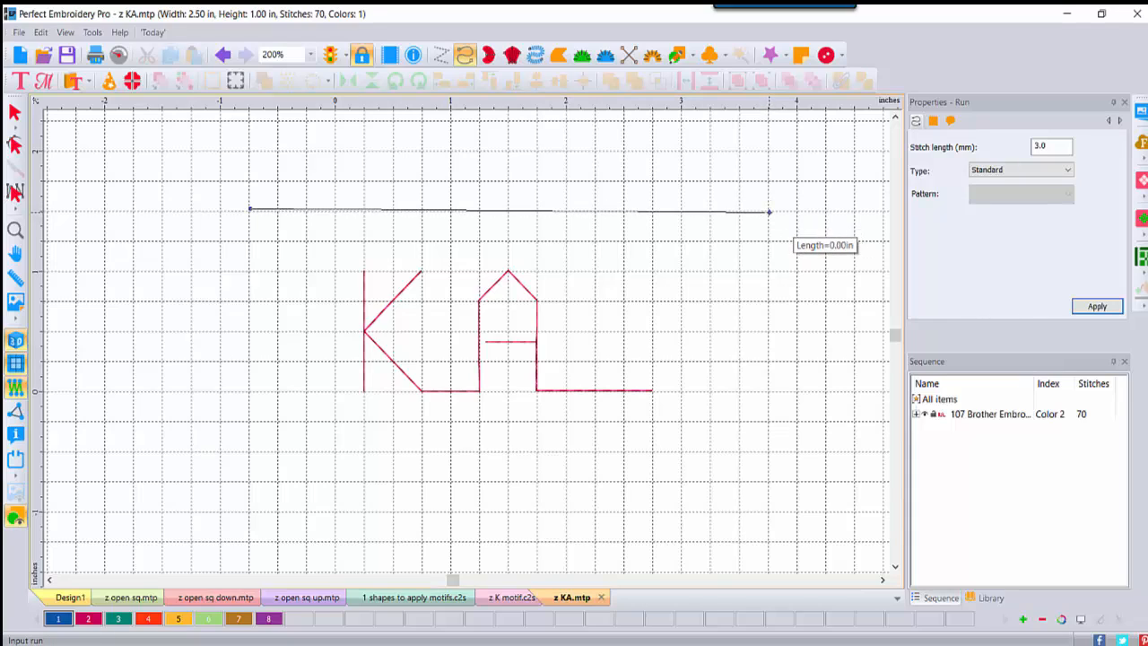
{"action": "right_click", "coordinate": [770, 212]}
Step: Make the line a Motif run using the z KA pattern
{"action": "left_click", "coordinate": [15, 113]}
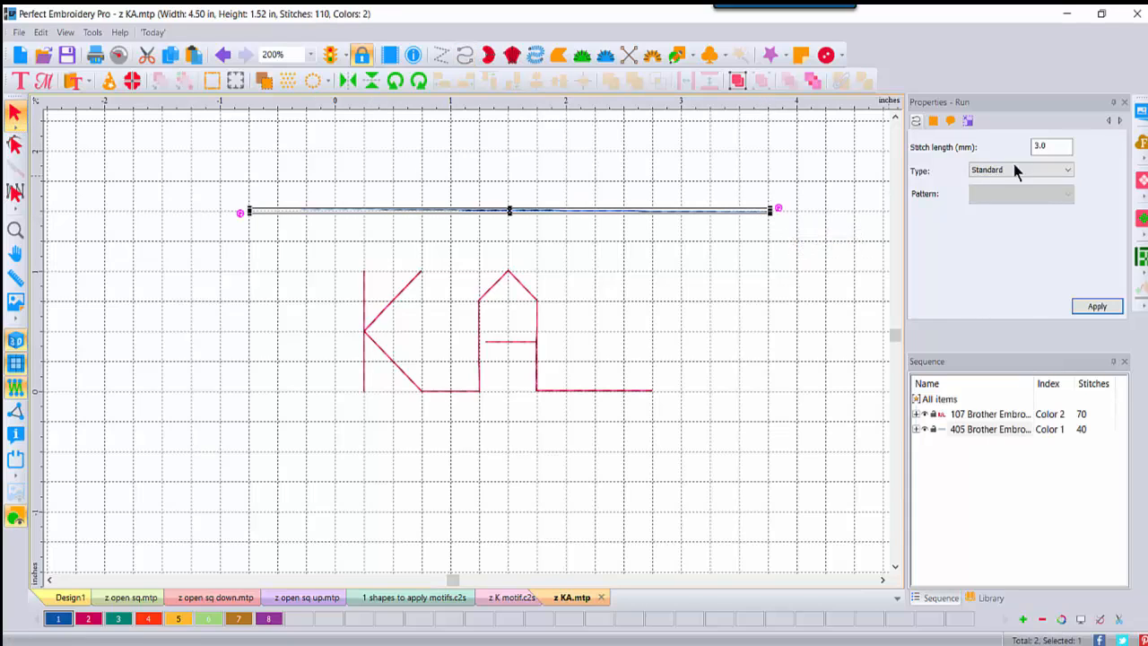
{"action": "left_click", "coordinate": [1058, 170]}
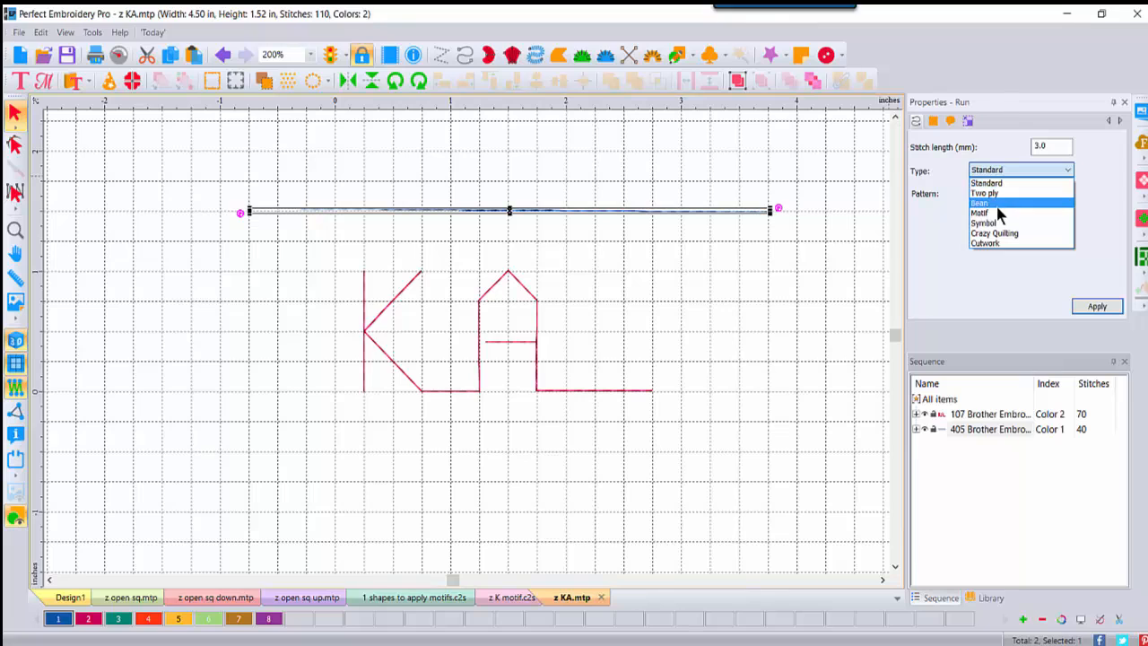
{"action": "left_click", "coordinate": [996, 214]}
{"action": "left_click", "coordinate": [1068, 194]}
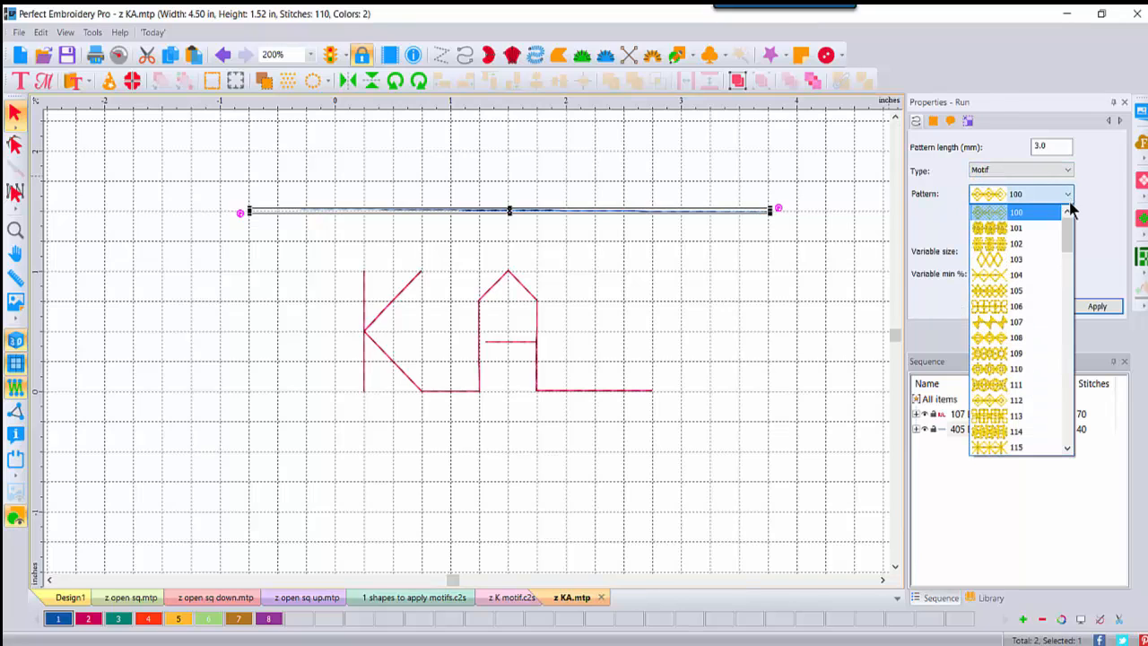
{"action": "left_click_drag", "start_coordinate": [1062, 226], "coordinate": [1069, 412]}
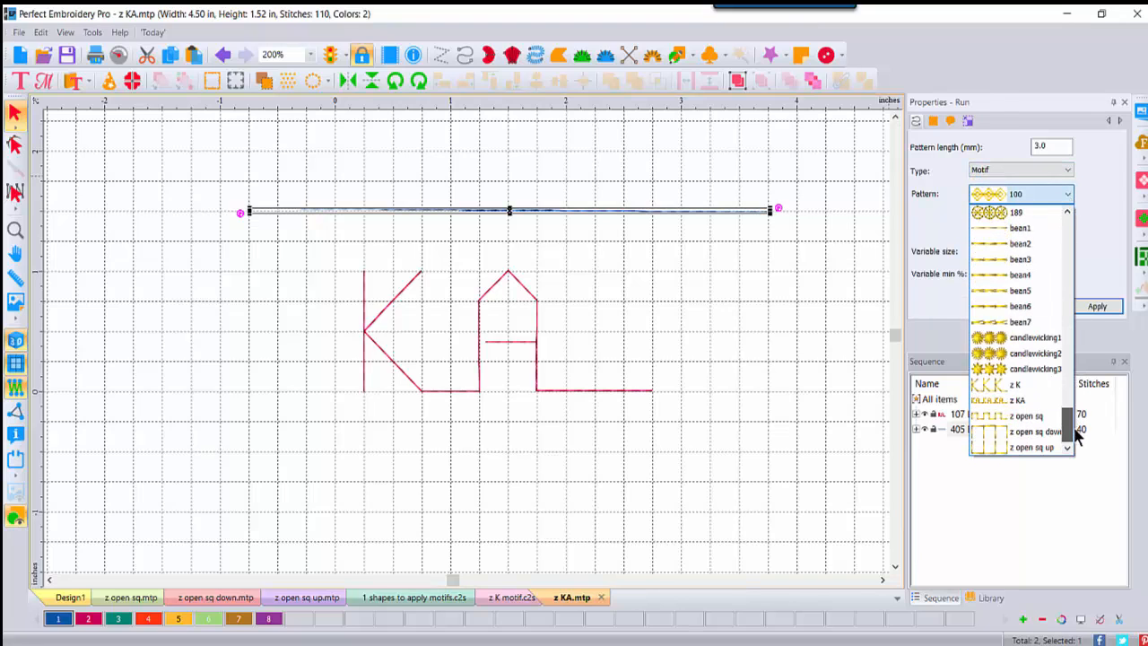
{"action": "left_click", "coordinate": [1020, 399]}
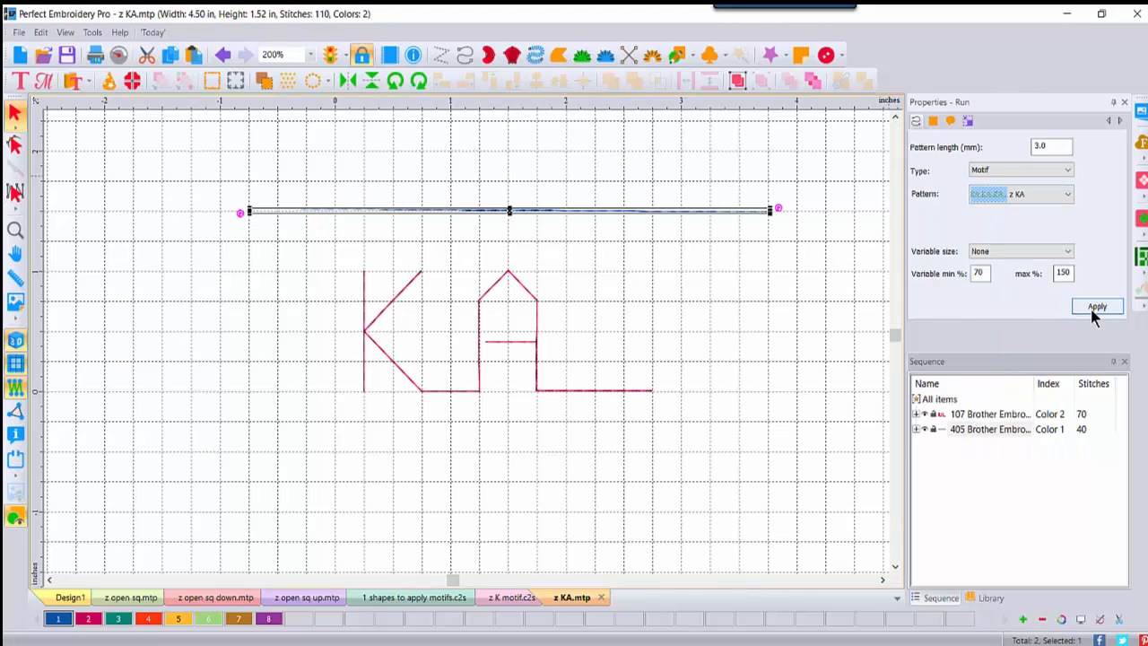
{"action": "left_click", "coordinate": [1094, 307]}
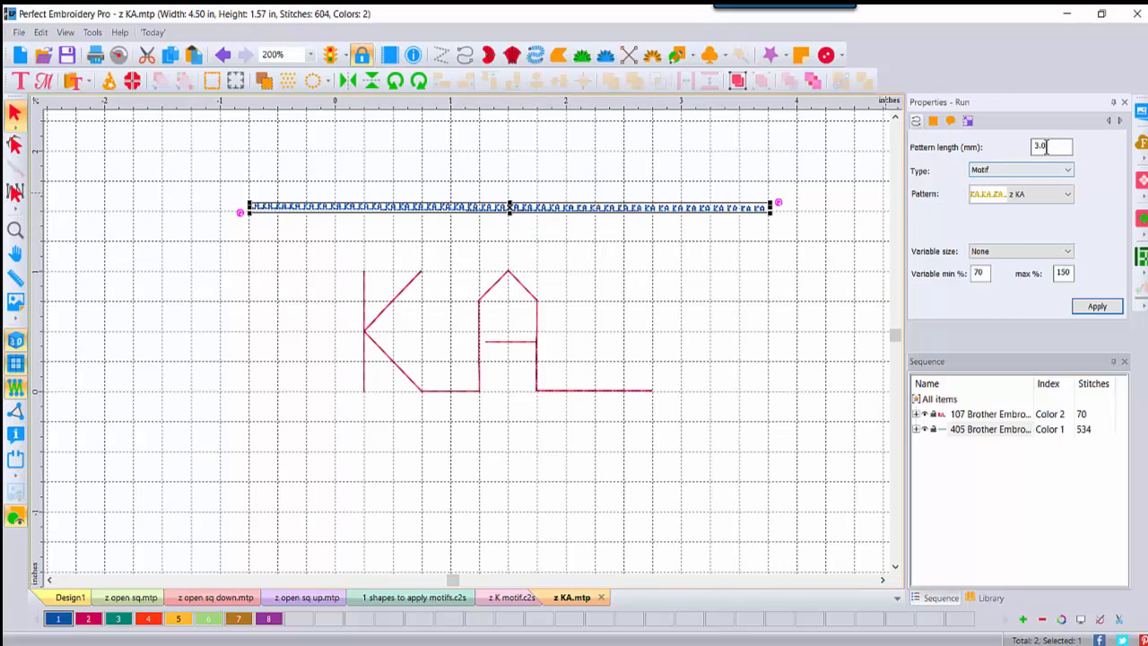
Step: Change the motif pattern length to 10 mm and apply it
{"action": "left_click_drag", "start_coordinate": [1049, 146], "coordinate": [999, 140]}
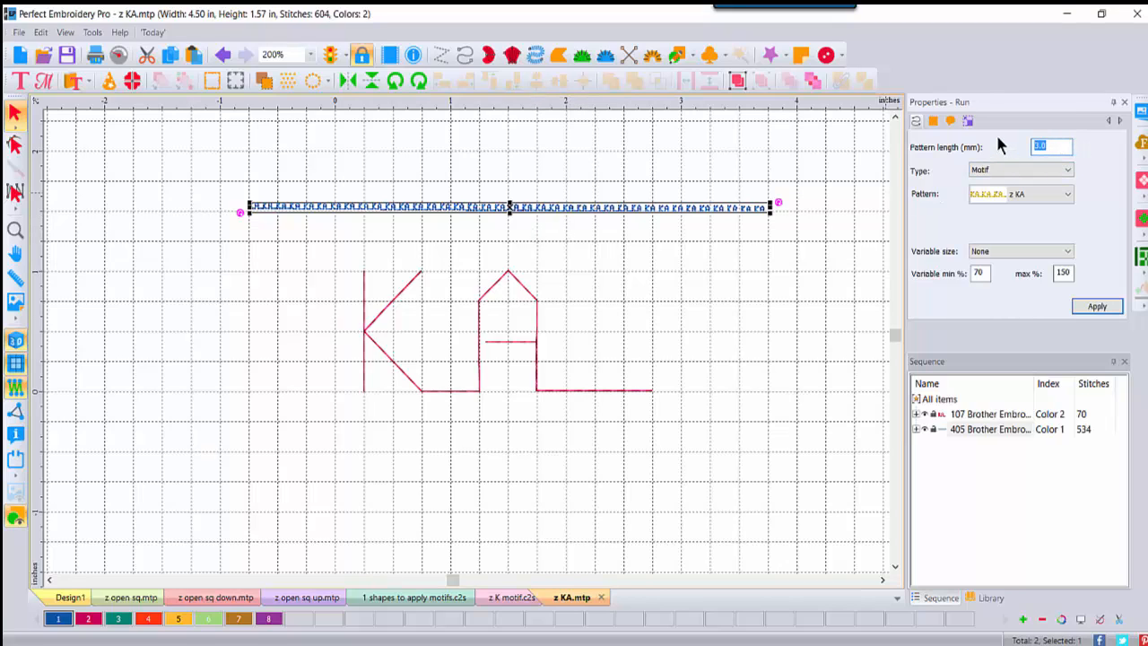
{"action": "type", "text": "10"}
{"action": "left_click", "coordinate": [1098, 306]}
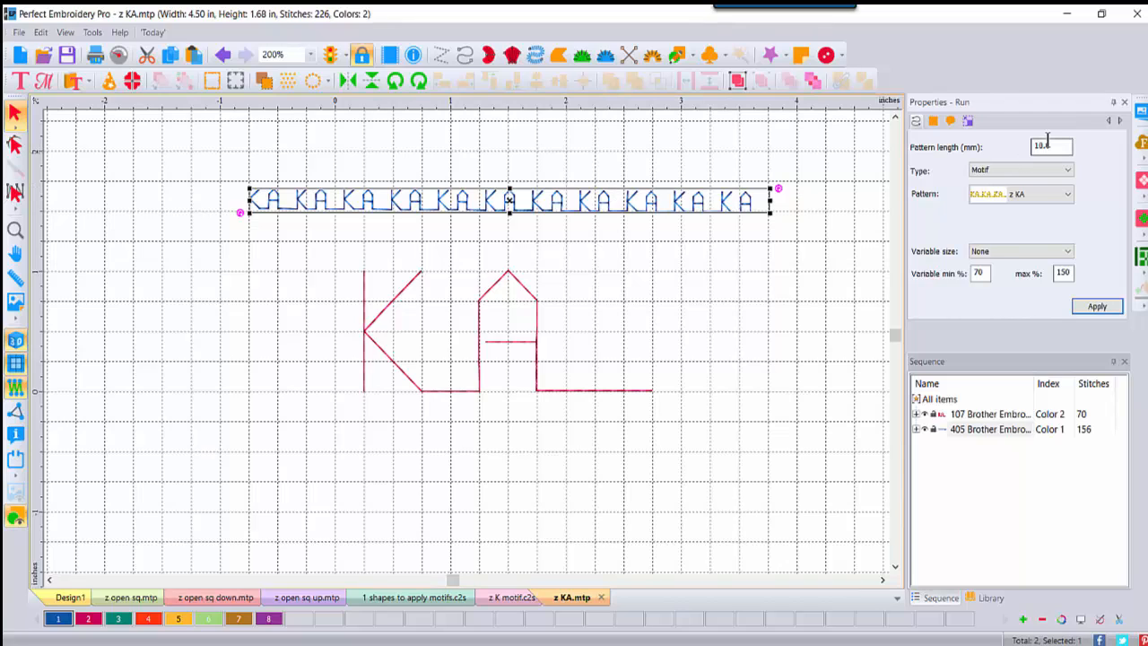
{"action": "left_click", "coordinate": [643, 286]}
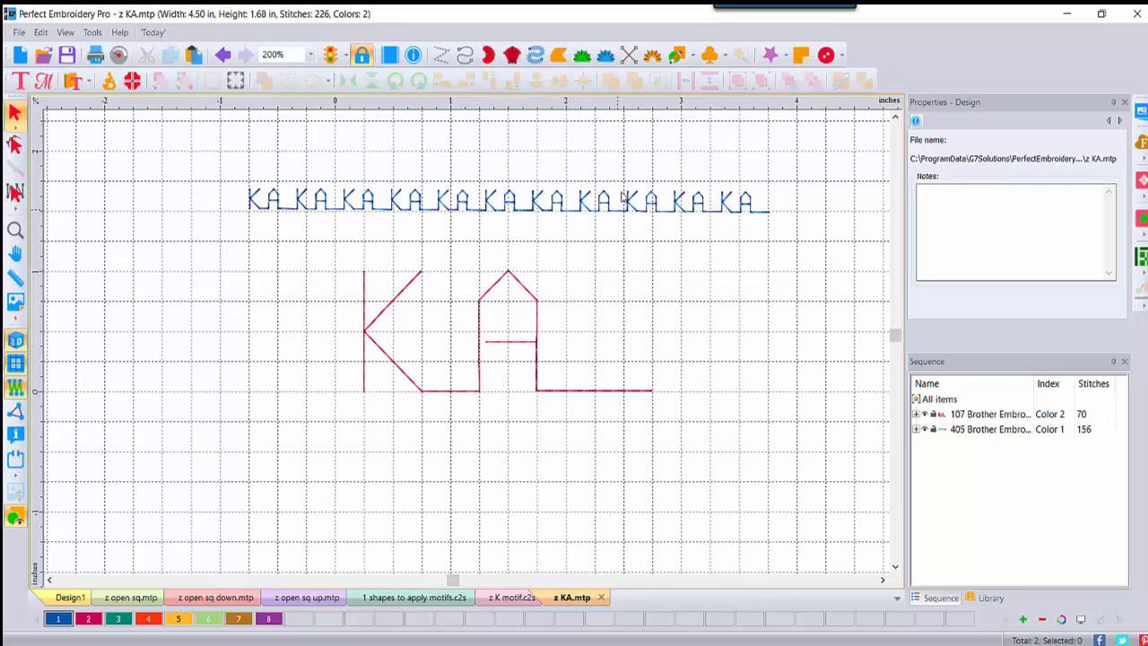
Step: Start Design8 and import the text KA in Arial as TrueType outline artwork
{"action": "left_click", "coordinate": [20, 57]}
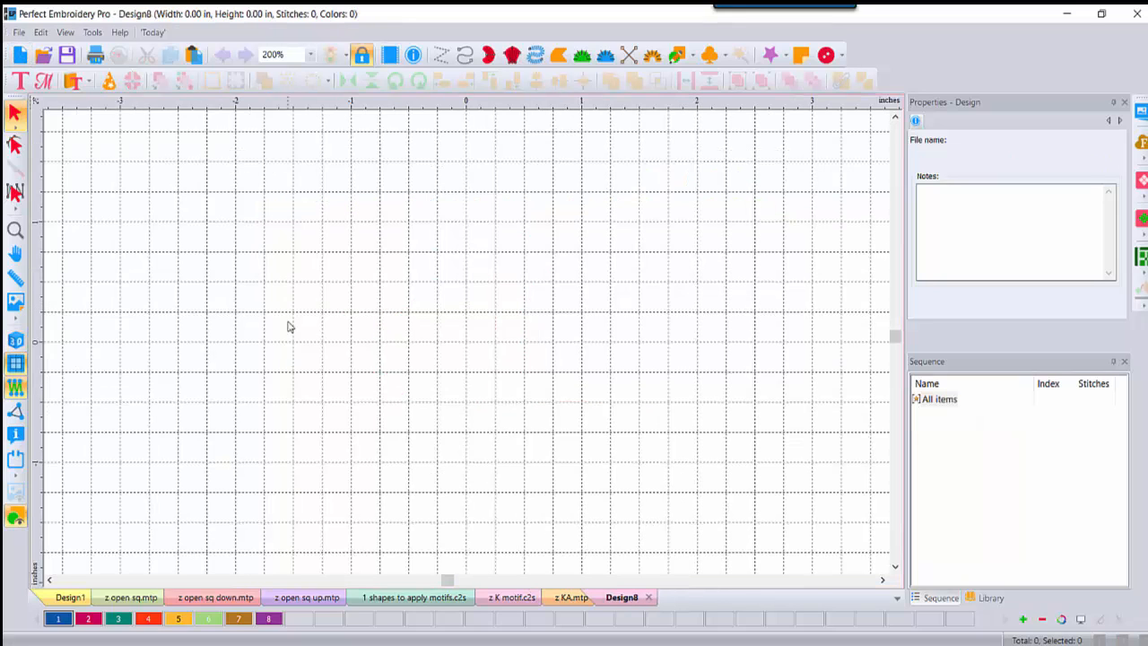
{"action": "left_click", "coordinate": [18, 33]}
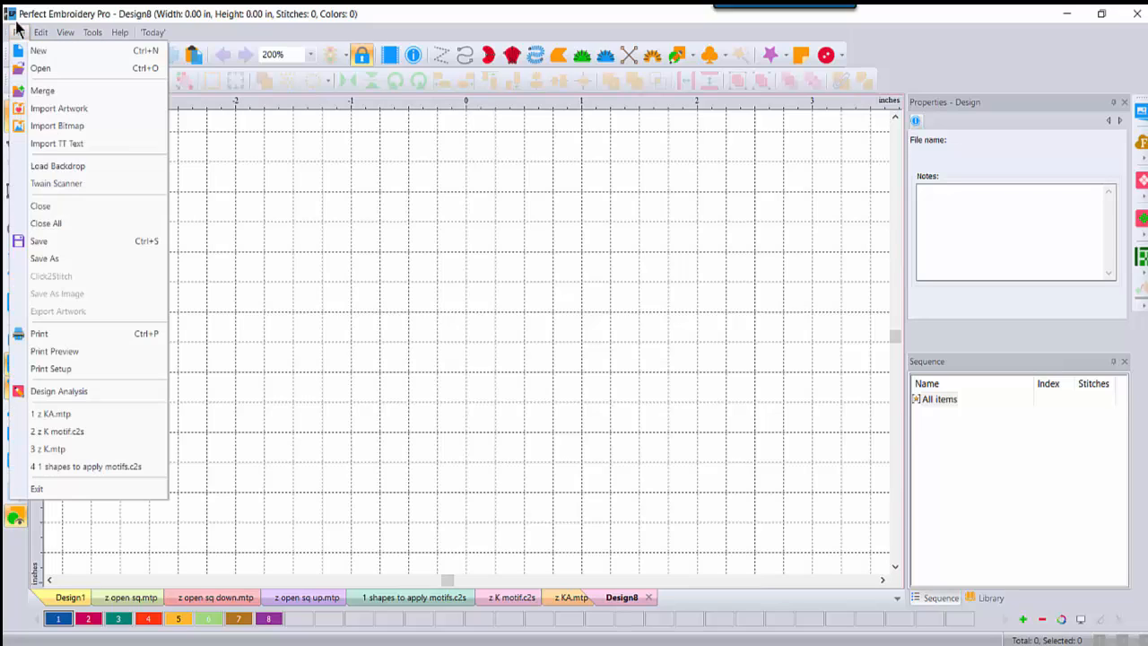
{"action": "left_click", "coordinate": [43, 144]}
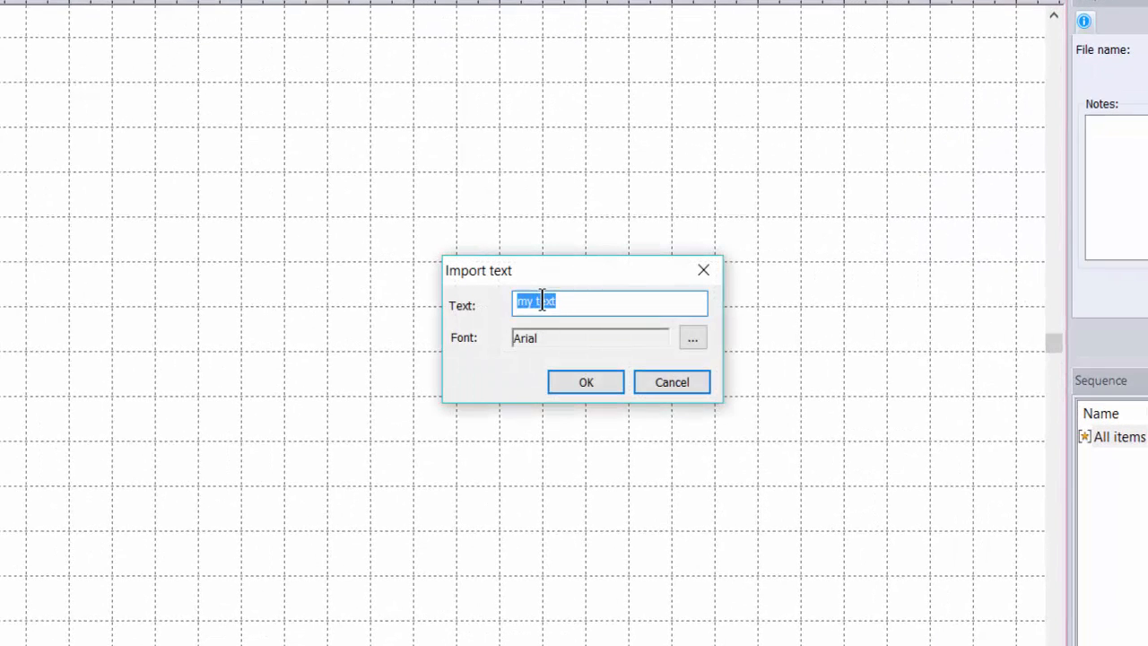
{"action": "type", "text": "KA"}
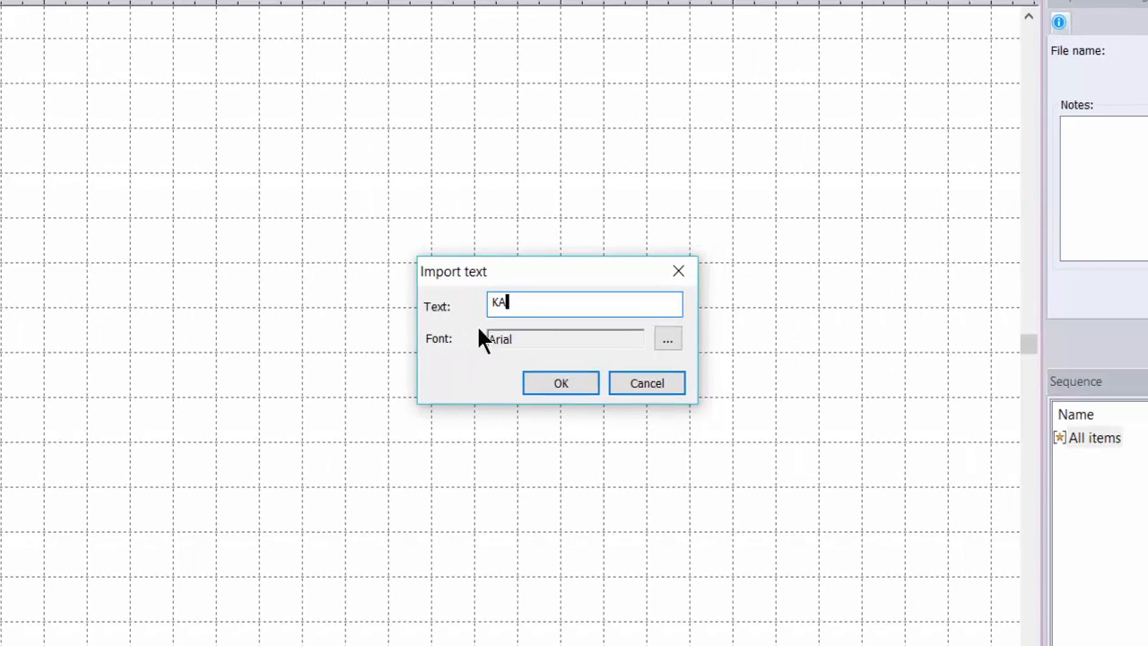
{"action": "left_click", "coordinate": [590, 383]}
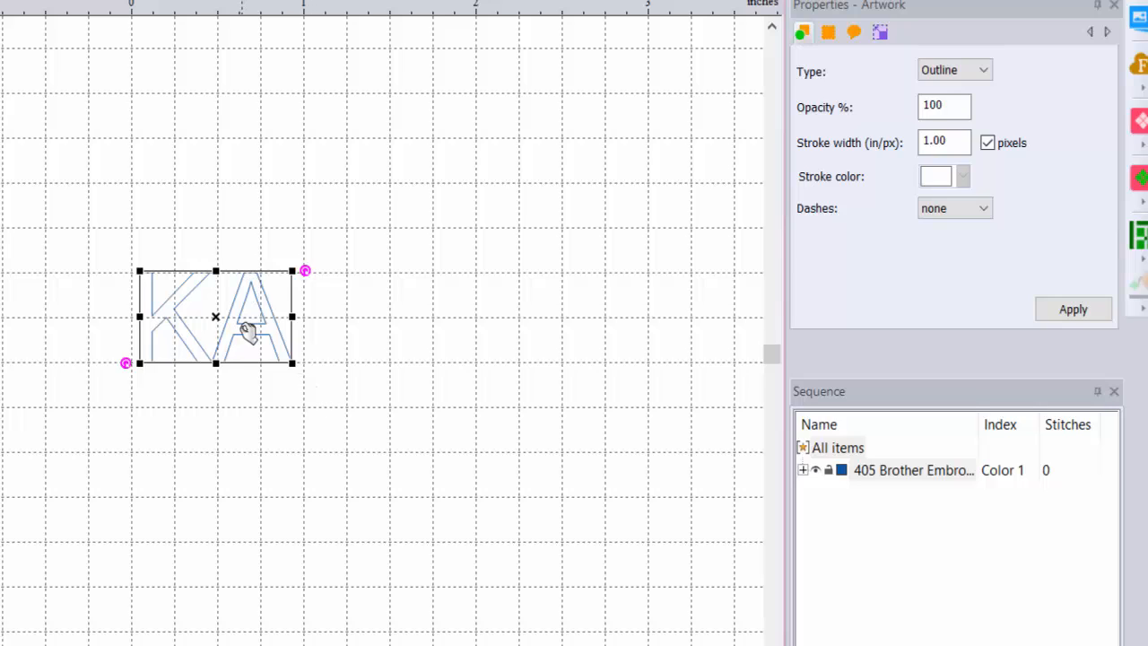
Step: Set the KA outline's height to 1 inch, keeping aspect ratio (about 1.74 in wide)
{"action": "left_click", "coordinate": [880, 32]}
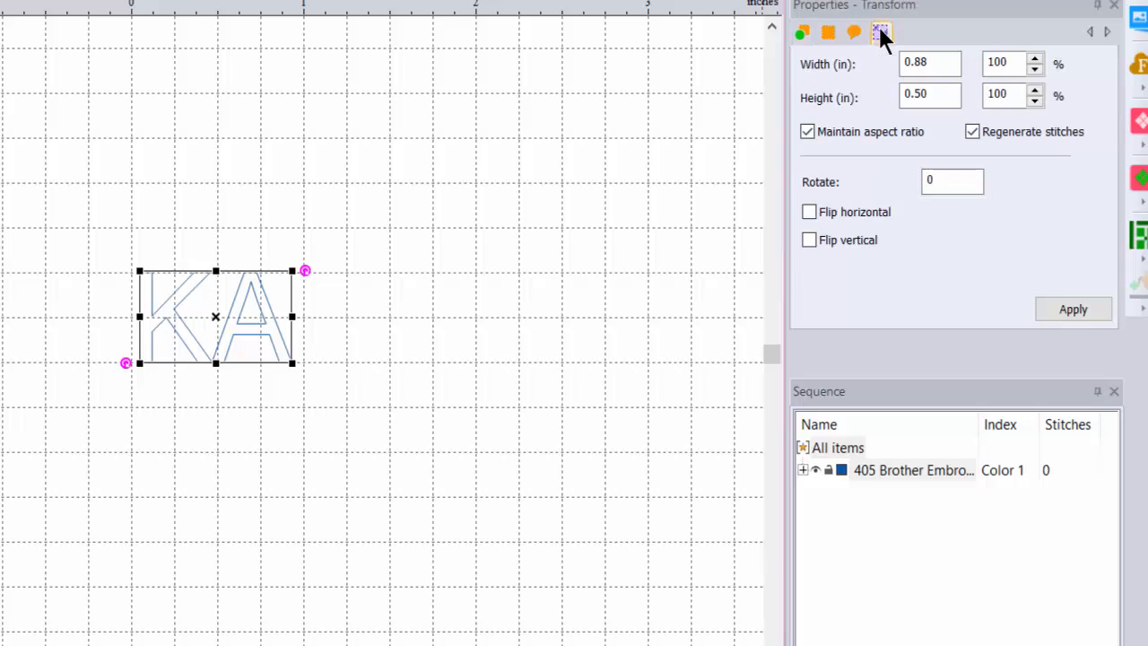
{"action": "double_click", "coordinate": [945, 98]}
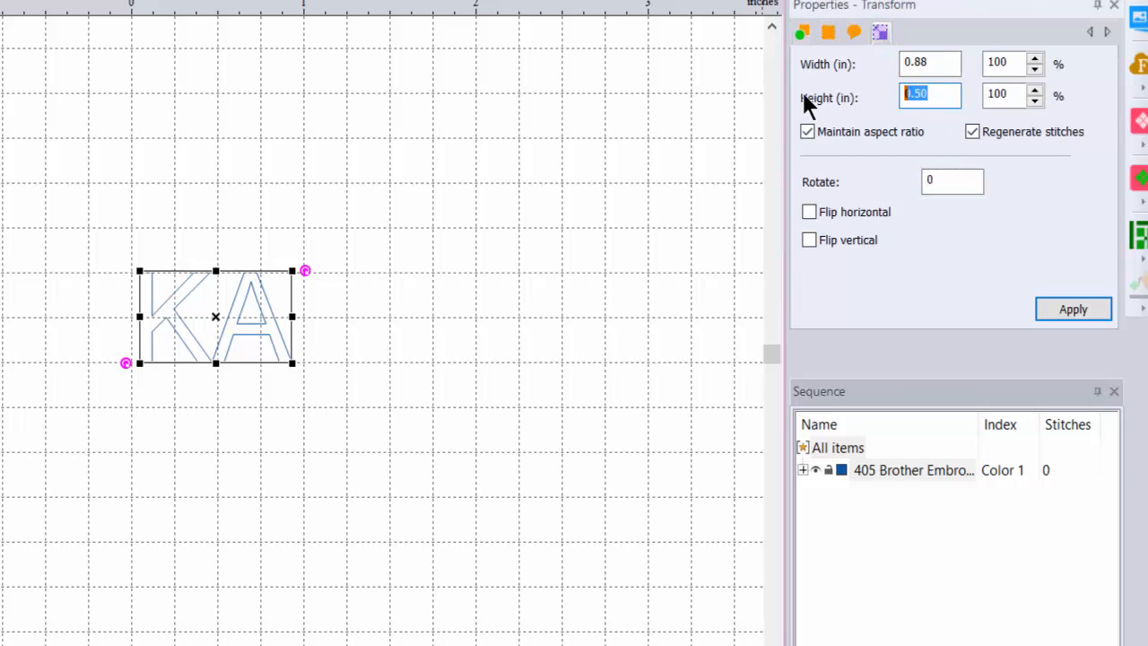
{"action": "type", "text": "1"}
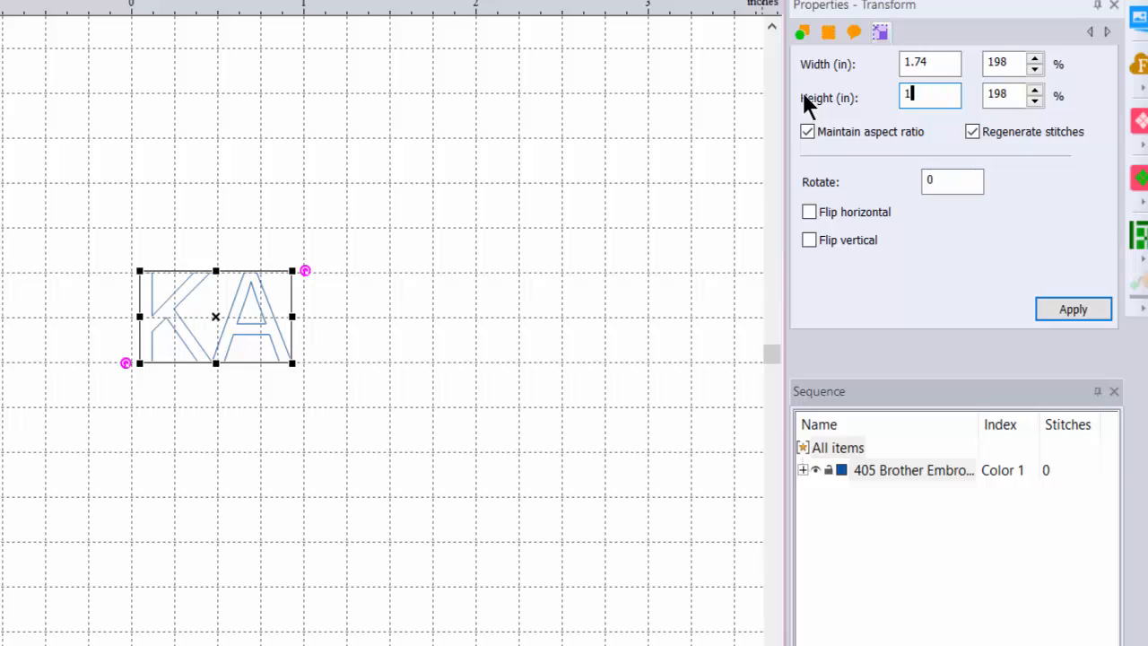
{"action": "left_click", "coordinate": [1071, 311]}
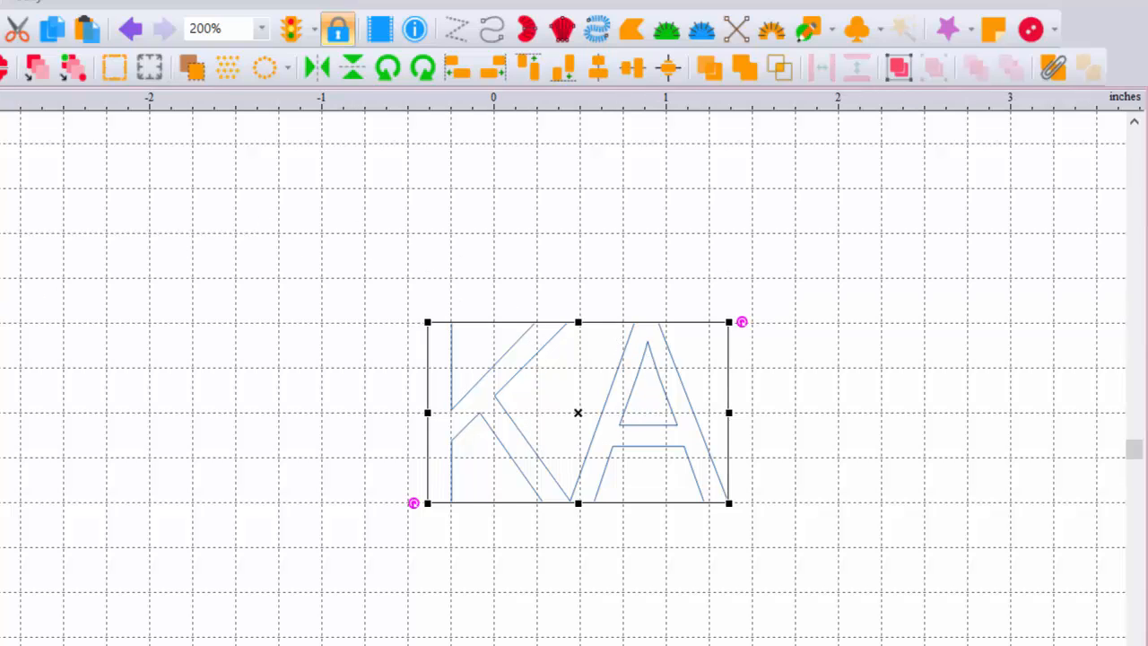
Step: Zoom the view to 400% on the KA outline and select the Pen drawing tool
{"action": "left_click", "coordinate": [261, 30]}
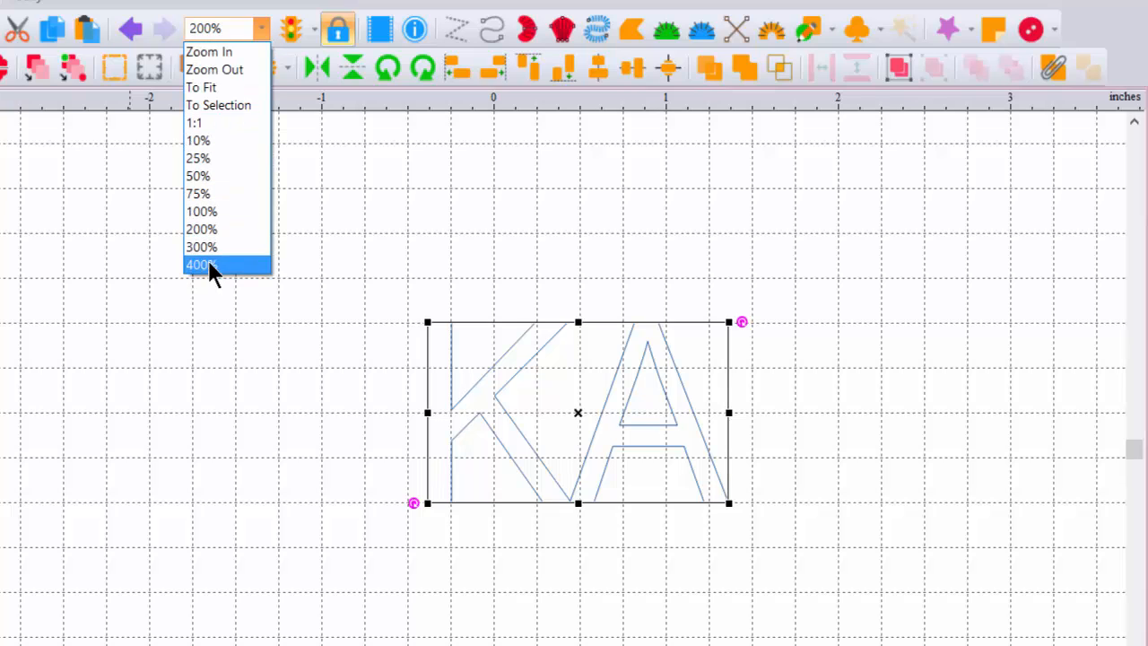
{"action": "left_click", "coordinate": [208, 265]}
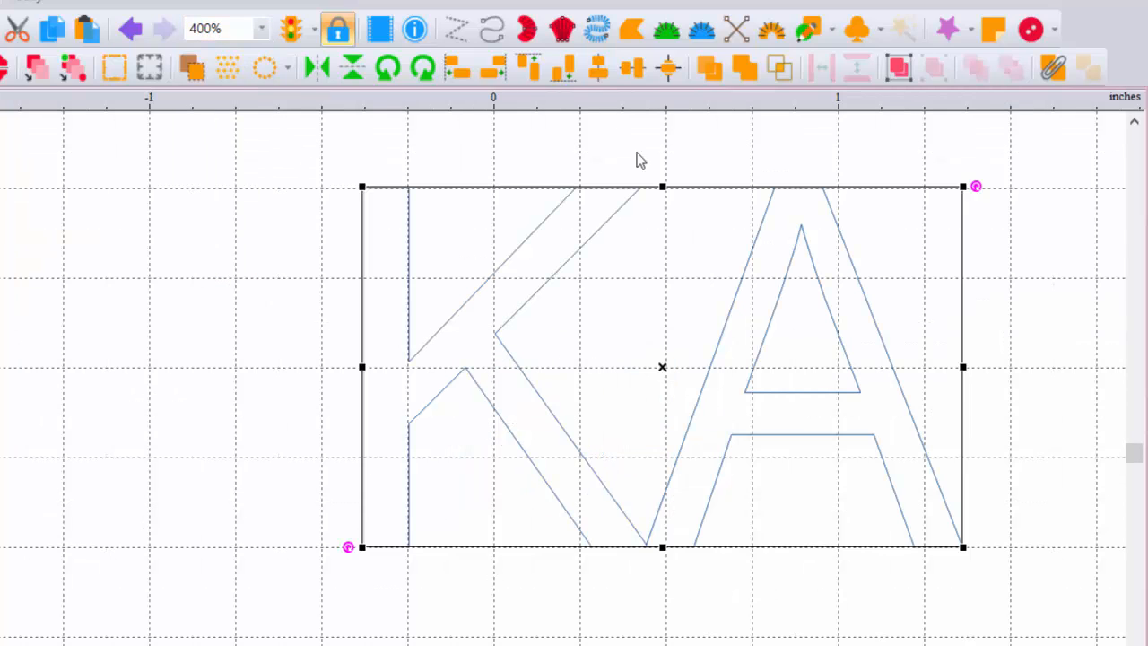
{"action": "left_click", "coordinate": [831, 27]}
{"action": "left_click", "coordinate": [825, 63]}
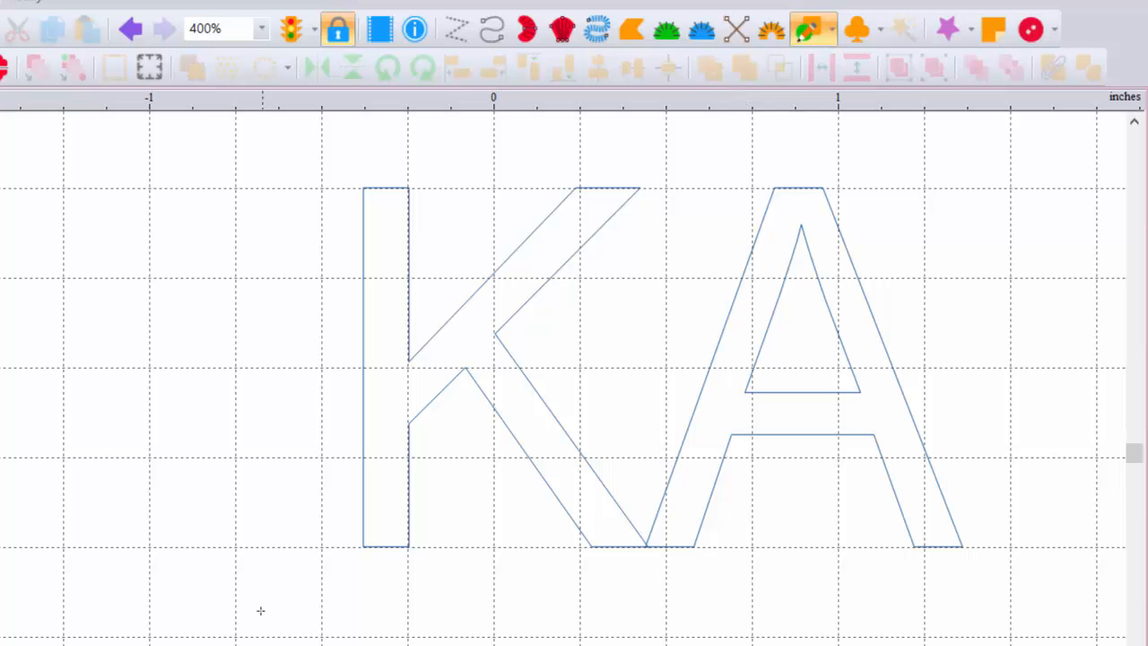
Step: Start the line left of the K, run it along the baseline, and trace the lower leg and stem
{"action": "left_click", "coordinate": [269, 545]}
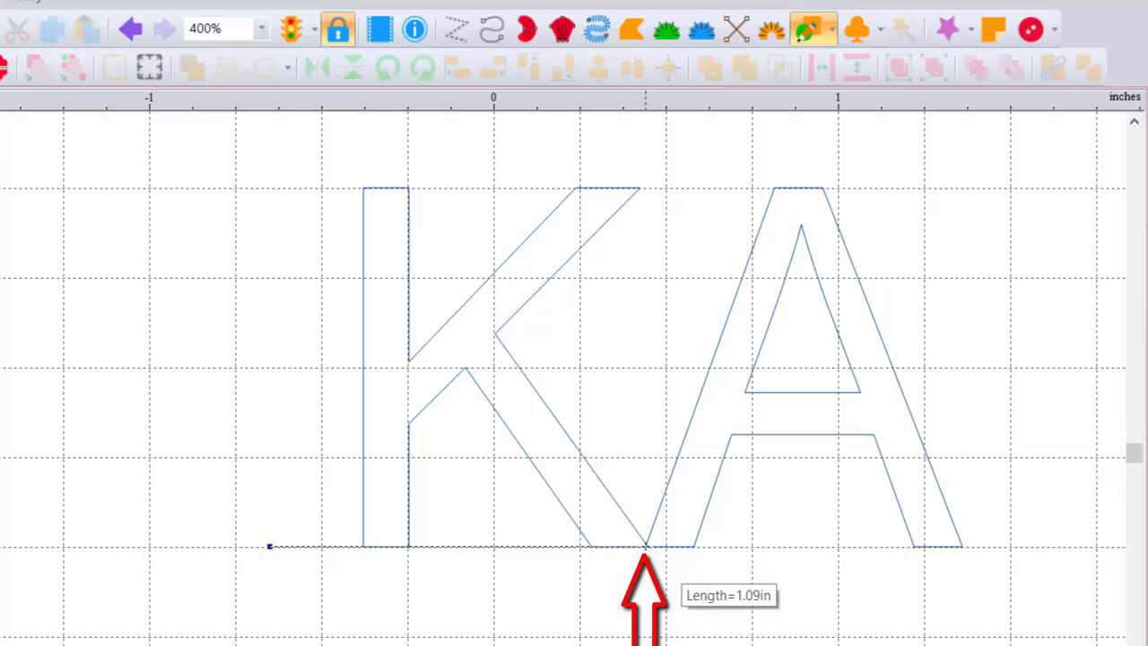
{"action": "left_click", "coordinate": [645, 545]}
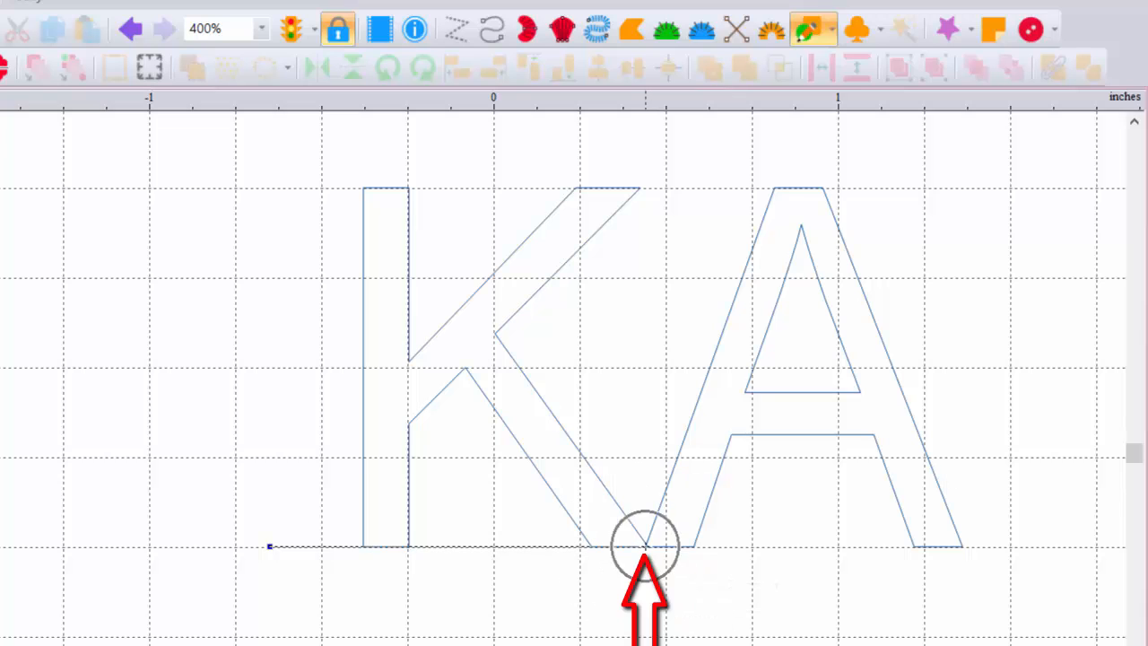
{"action": "left_click", "coordinate": [646, 545]}
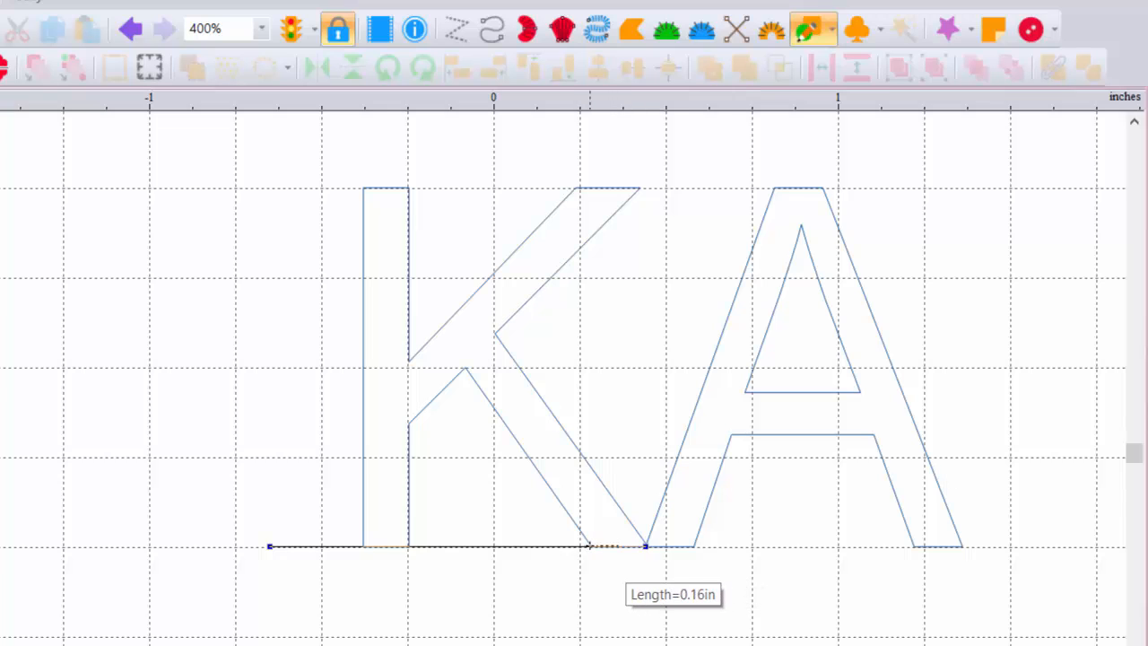
{"action": "left_click", "coordinate": [590, 545]}
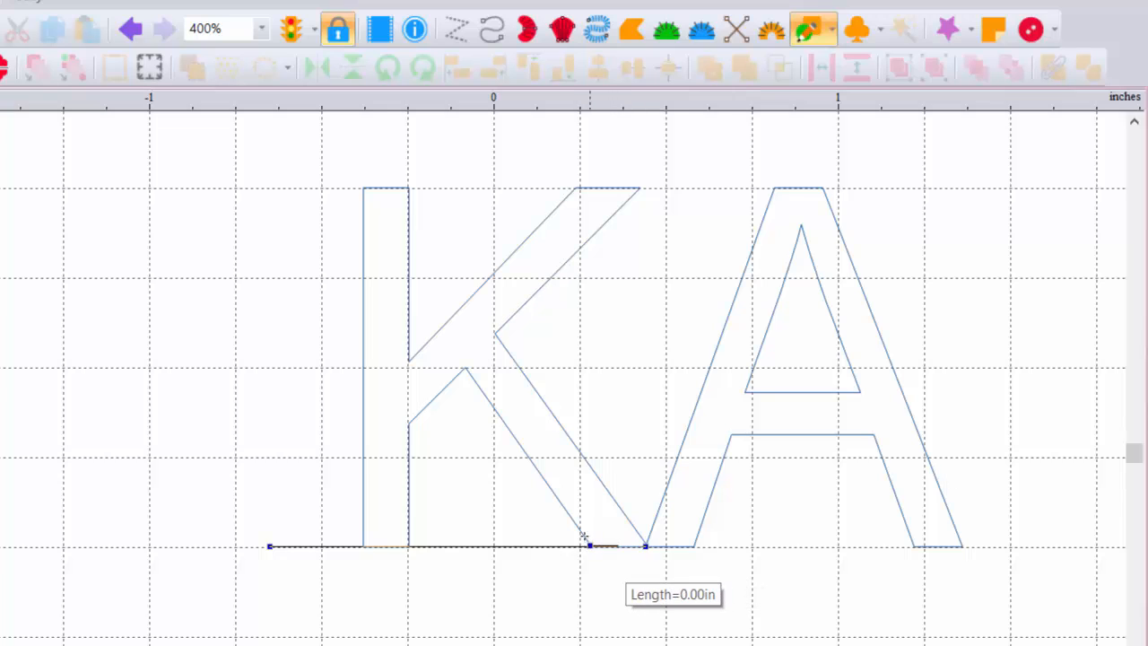
{"action": "left_click", "coordinate": [463, 367]}
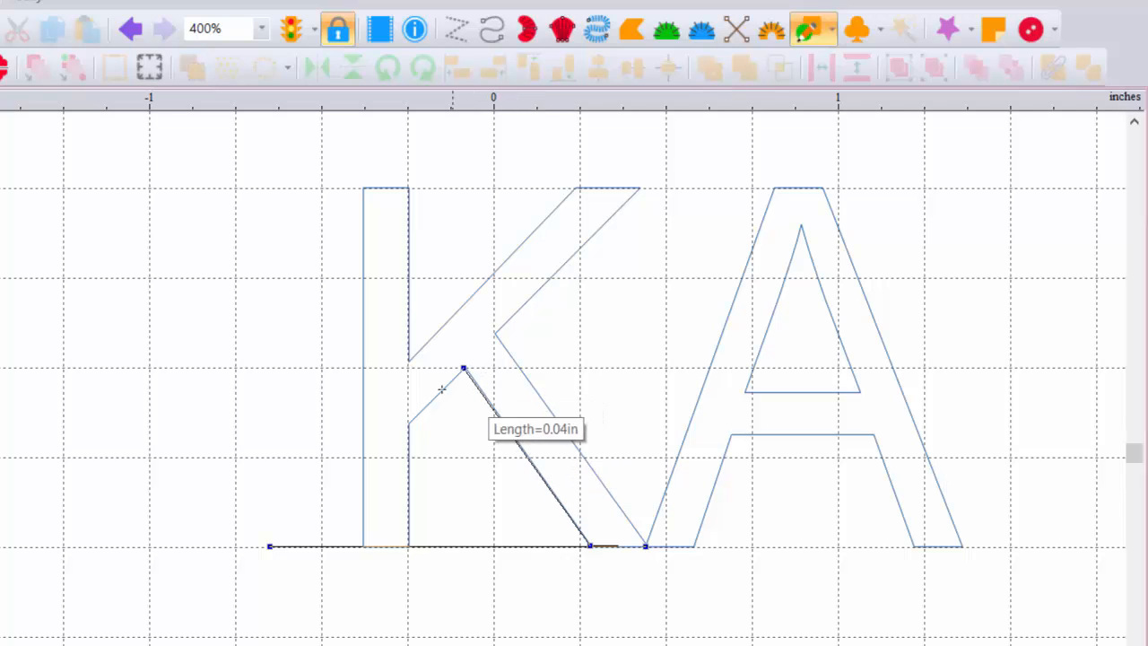
{"action": "left_click", "coordinate": [406, 427]}
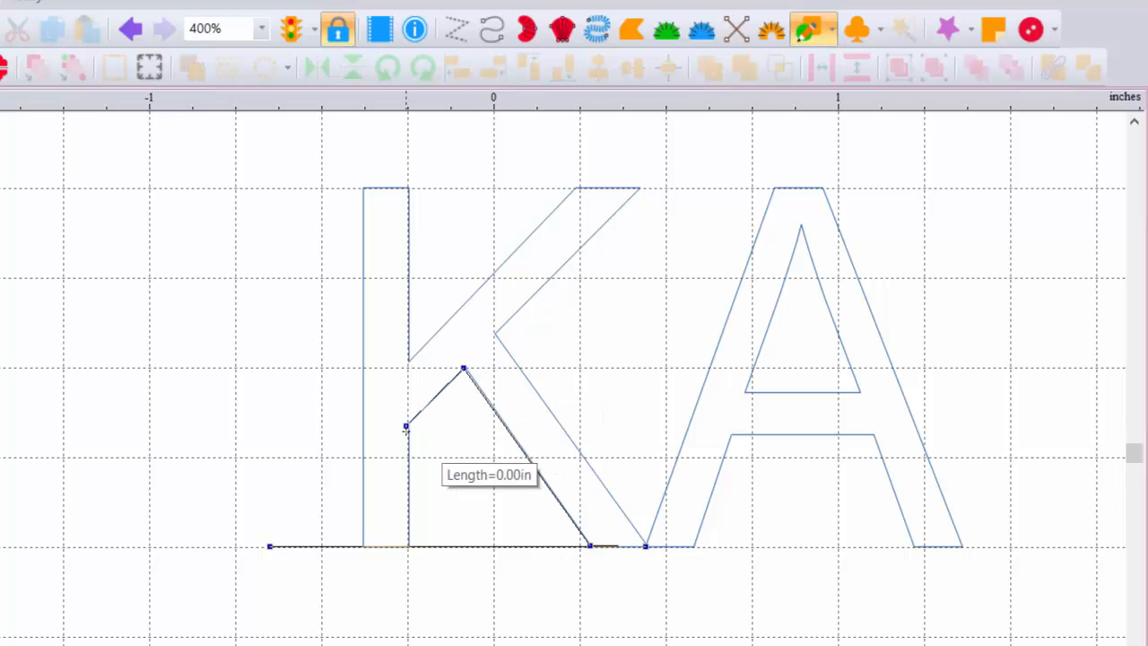
{"action": "left_click", "coordinate": [411, 547]}
Step: Trace the K's stem, upper diagonal and inner notch, ending at the lower leg's foot
{"action": "left_click", "coordinate": [362, 546]}
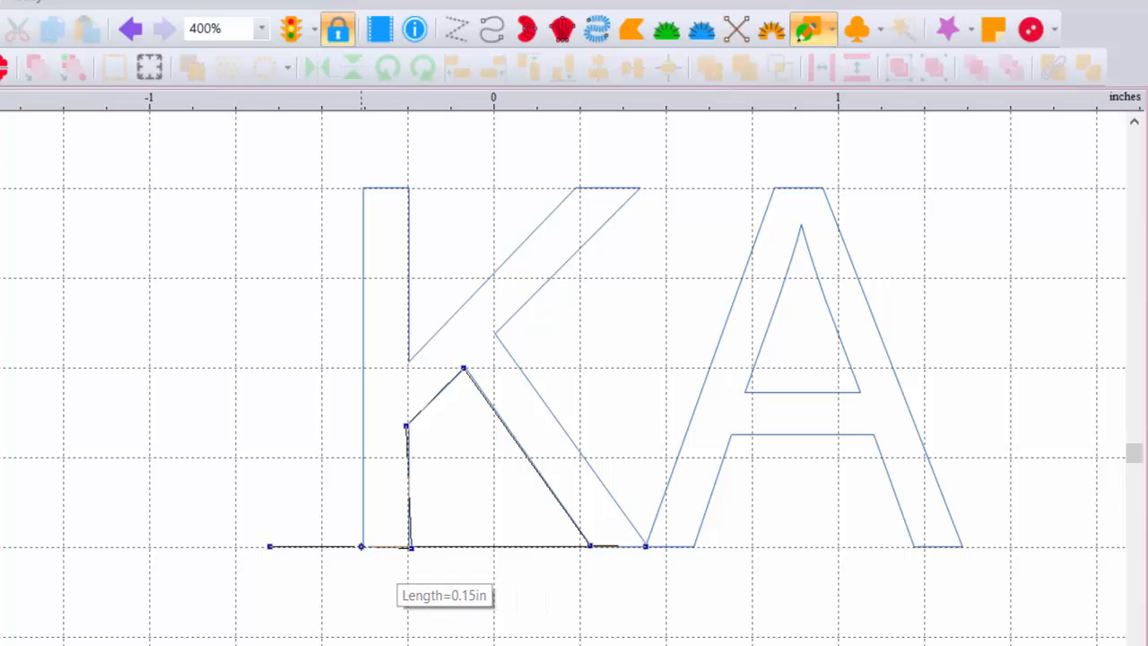
{"action": "left_click", "coordinate": [363, 187]}
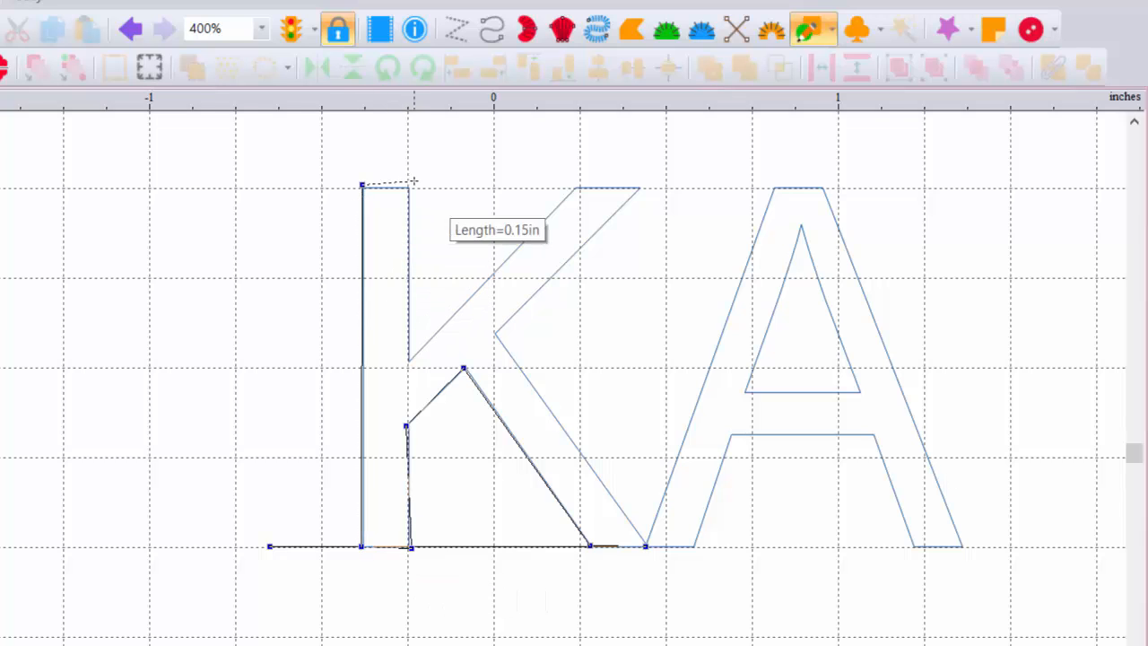
{"action": "left_click", "coordinate": [405, 187]}
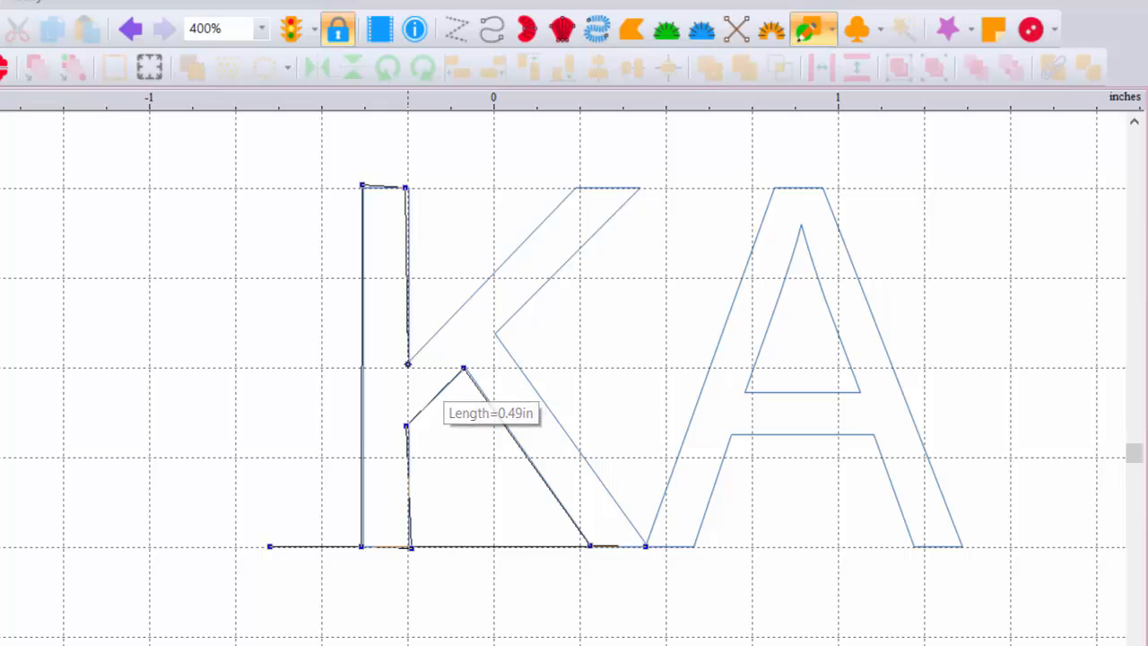
{"action": "left_click", "coordinate": [408, 362]}
{"action": "left_click", "coordinate": [575, 189]}
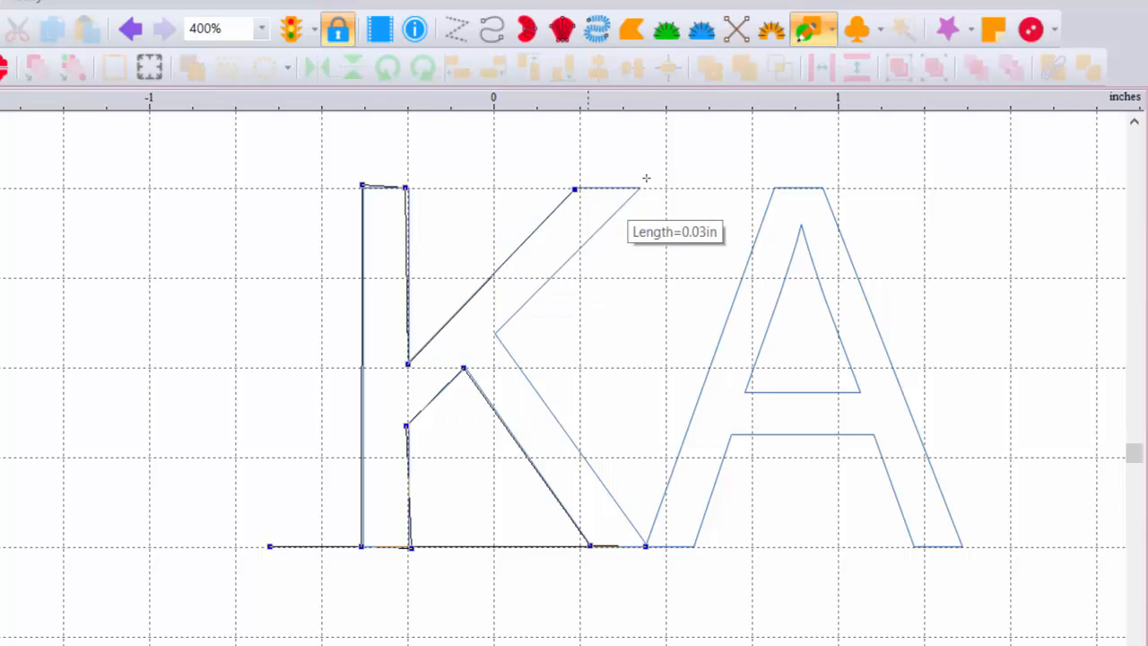
{"action": "left_click", "coordinate": [642, 187]}
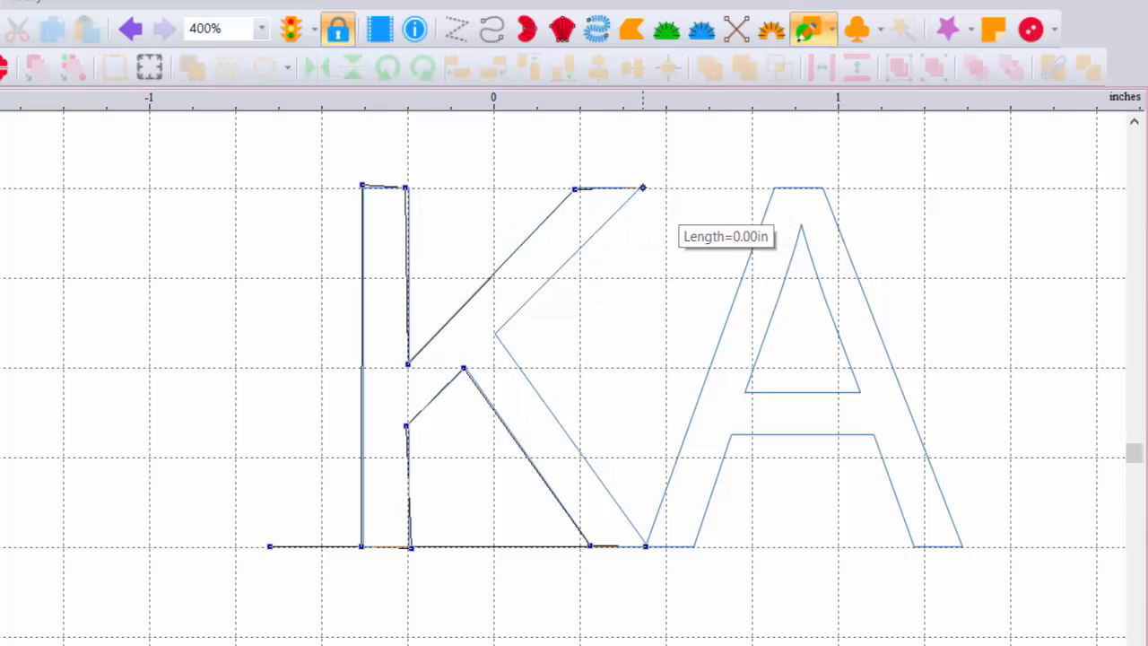
{"action": "left_click", "coordinate": [497, 333]}
{"action": "left_click", "coordinate": [646, 549]}
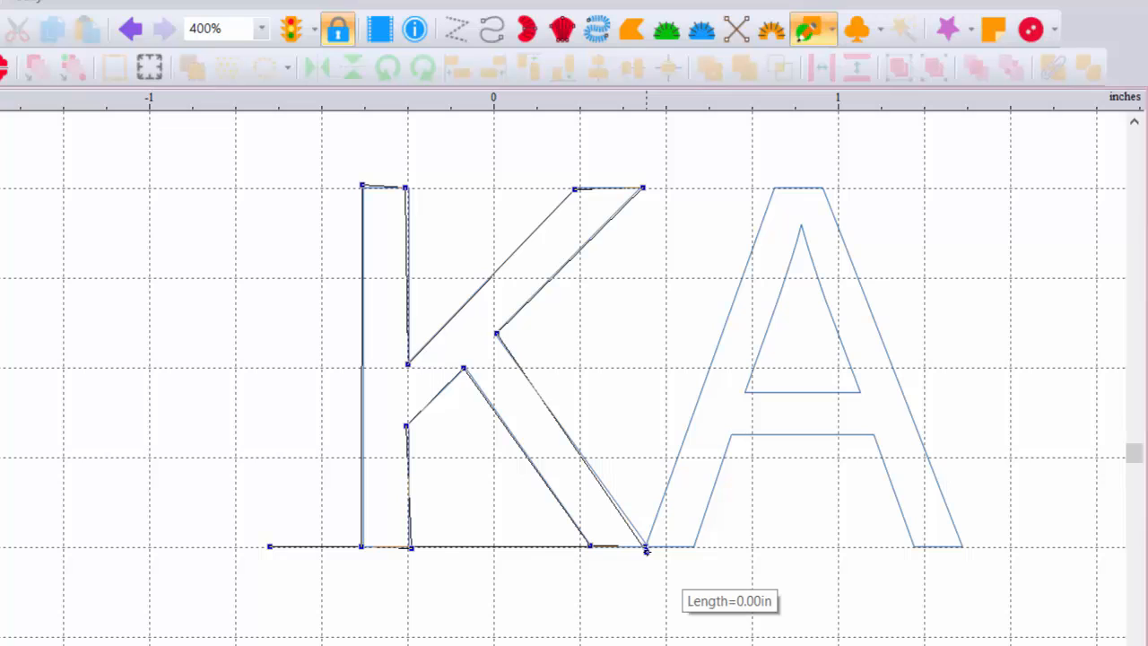
Step: Run the line under the A and trace its inner triangle and crossbar to the inner left foot
{"action": "left_click", "coordinate": [914, 547]}
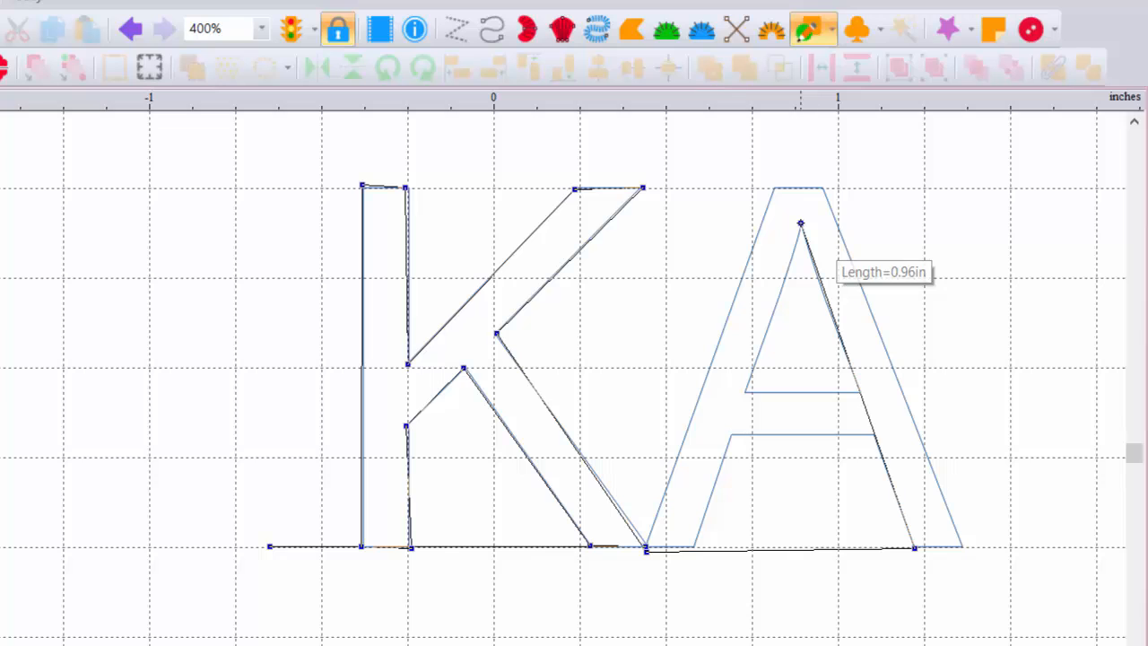
{"action": "left_click", "coordinate": [800, 223]}
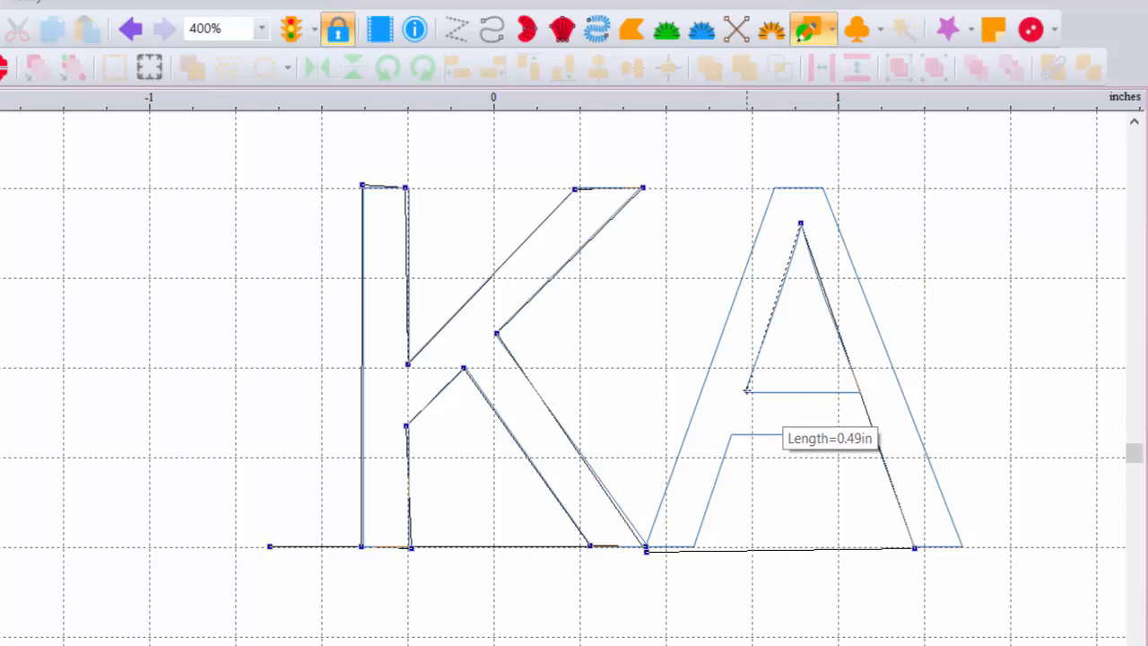
{"action": "left_click", "coordinate": [745, 392]}
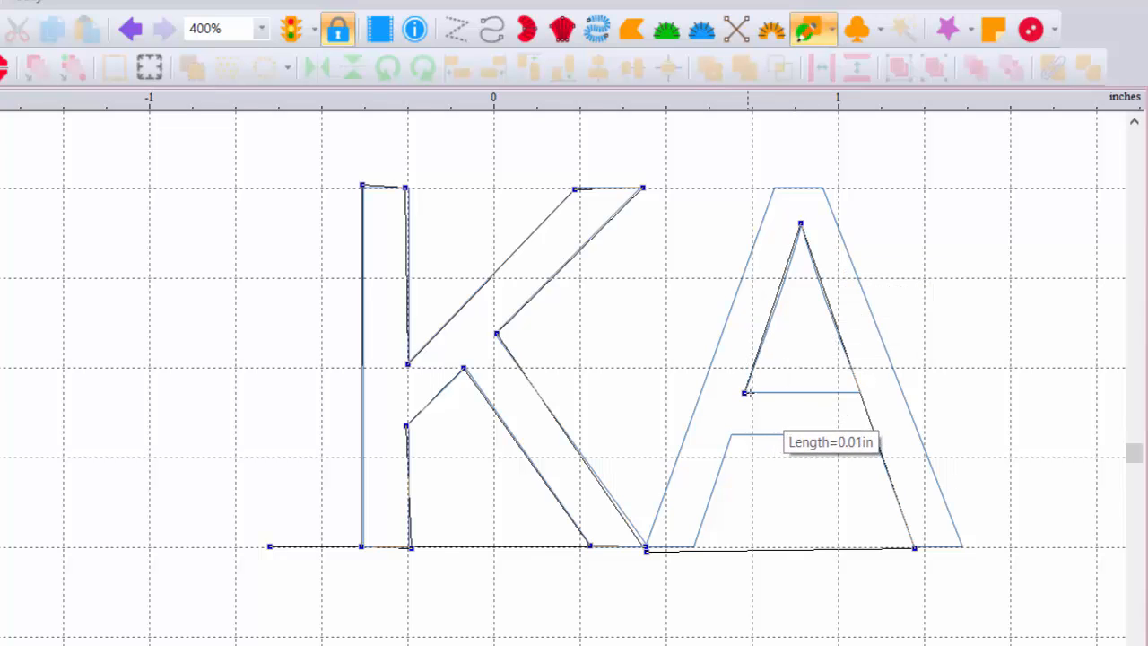
{"action": "left_click", "coordinate": [862, 392]}
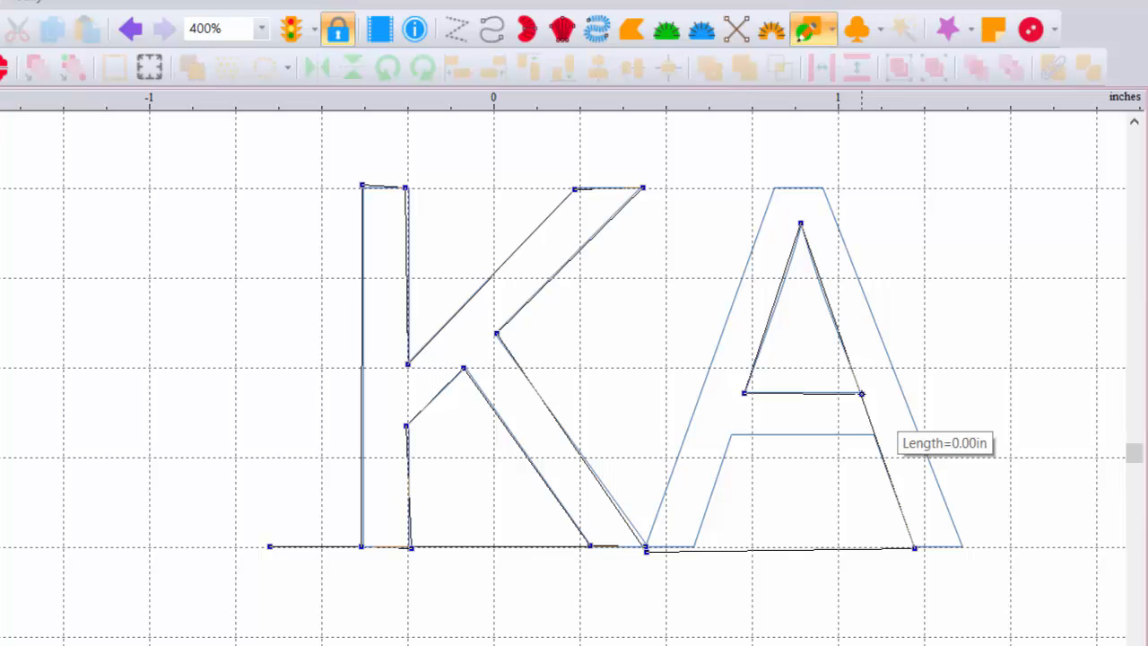
{"action": "left_click", "coordinate": [874, 437]}
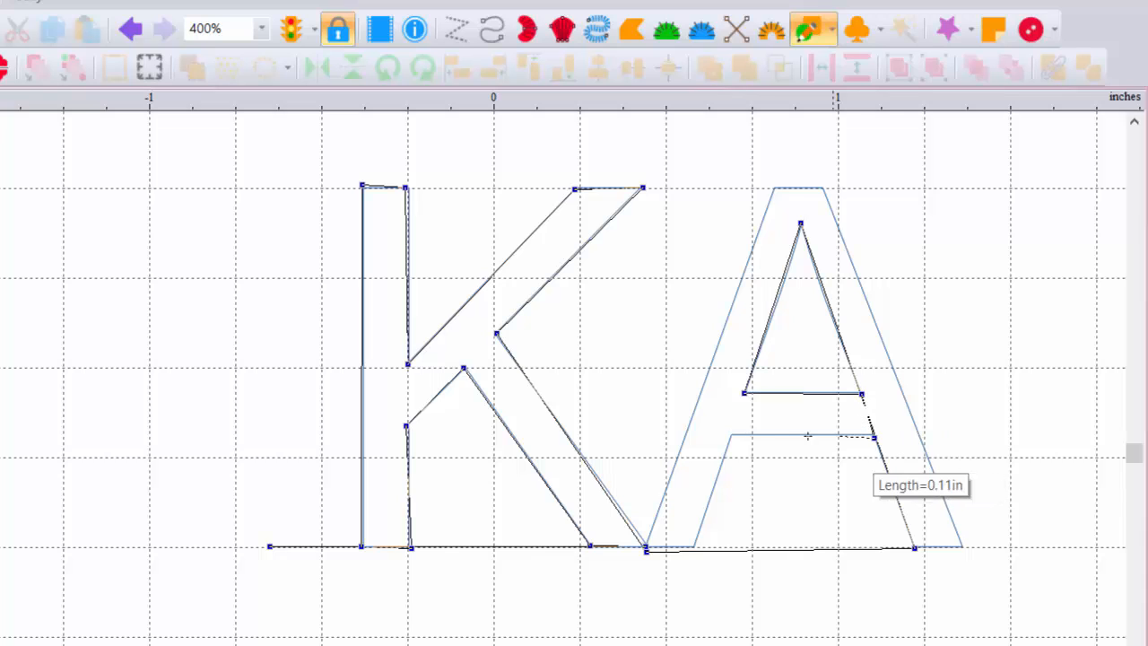
{"action": "left_click", "coordinate": [733, 438]}
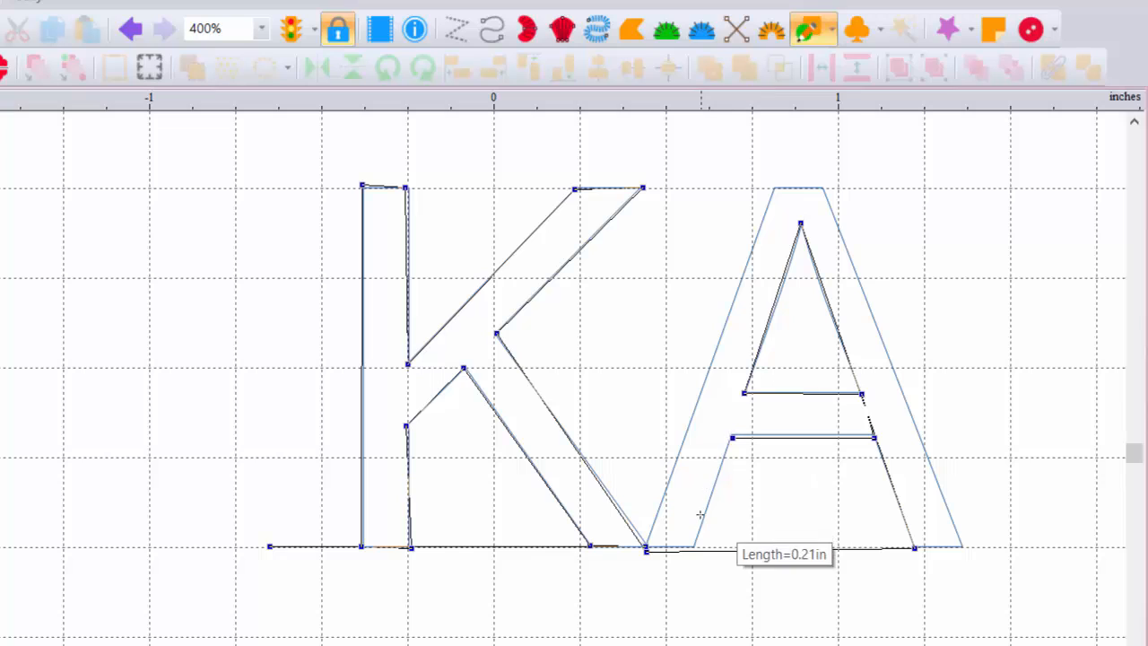
{"action": "left_click", "coordinate": [695, 547]}
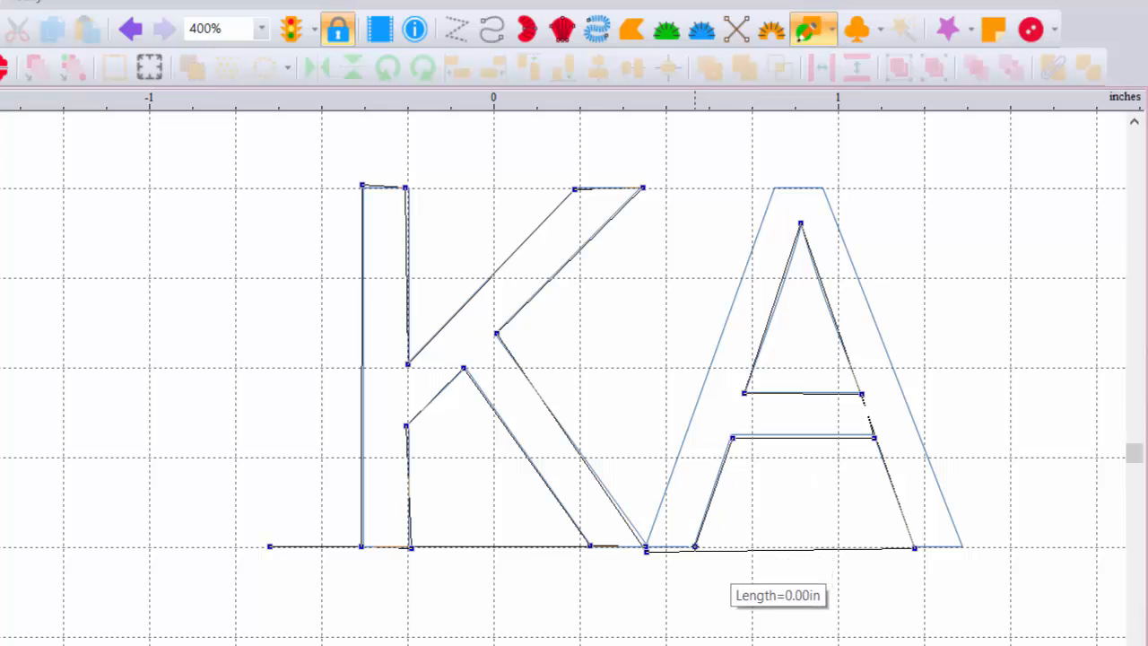
Step: Trace the A's outer edges, add a rightward baseline tail, and finish the line
{"action": "left_click", "coordinate": [647, 548]}
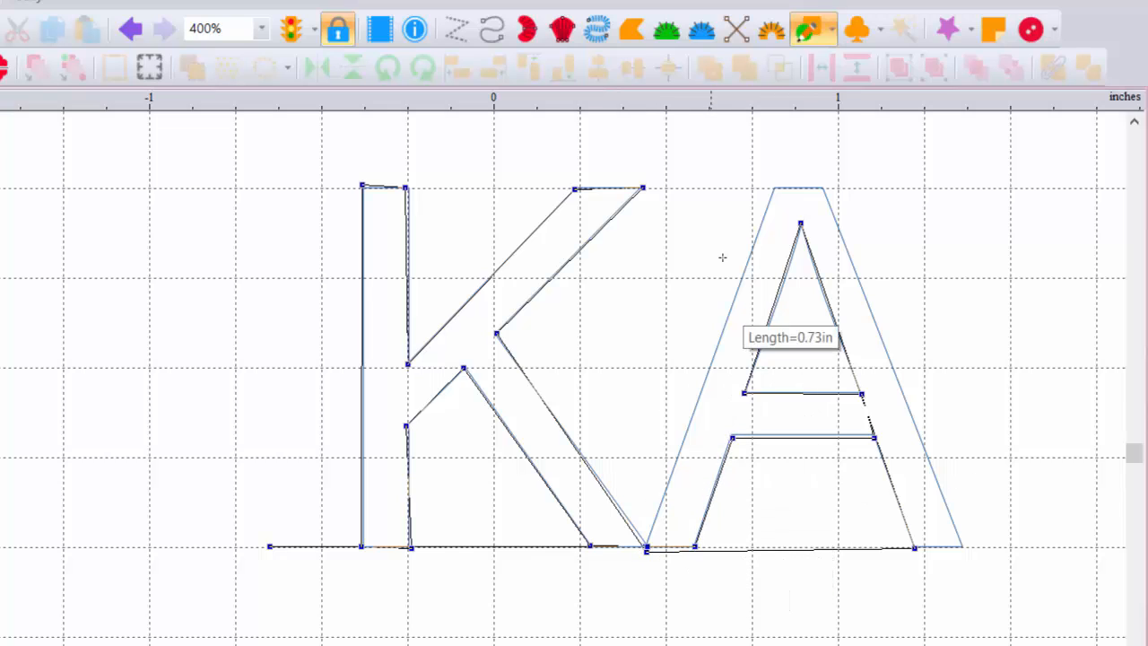
{"action": "left_click", "coordinate": [773, 186]}
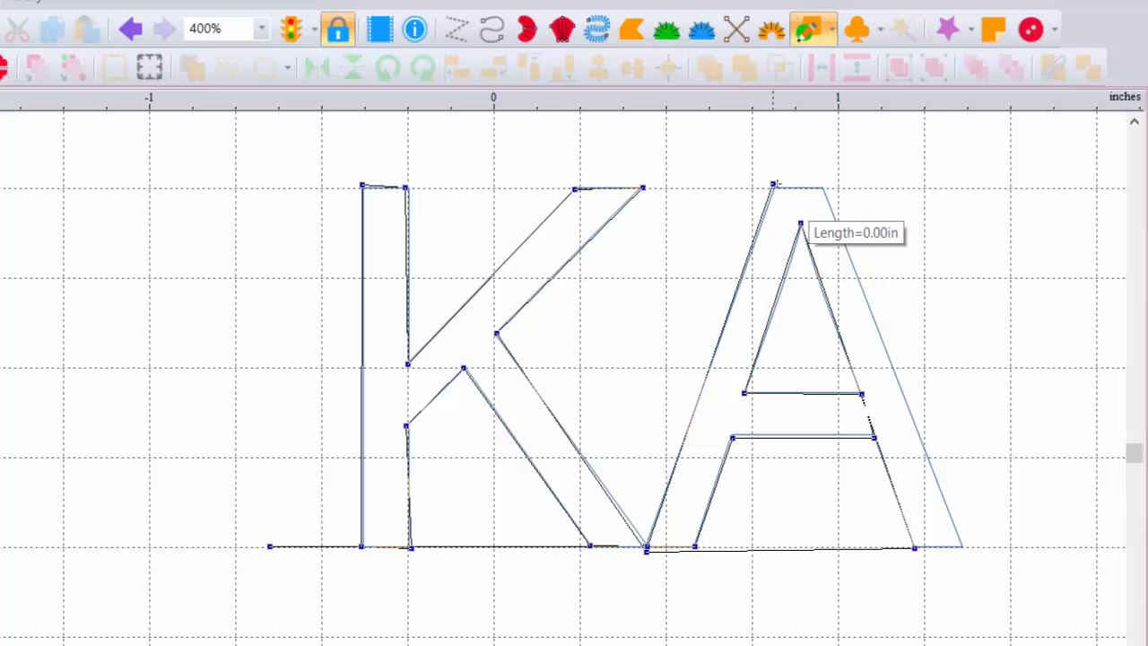
{"action": "left_click", "coordinate": [825, 188]}
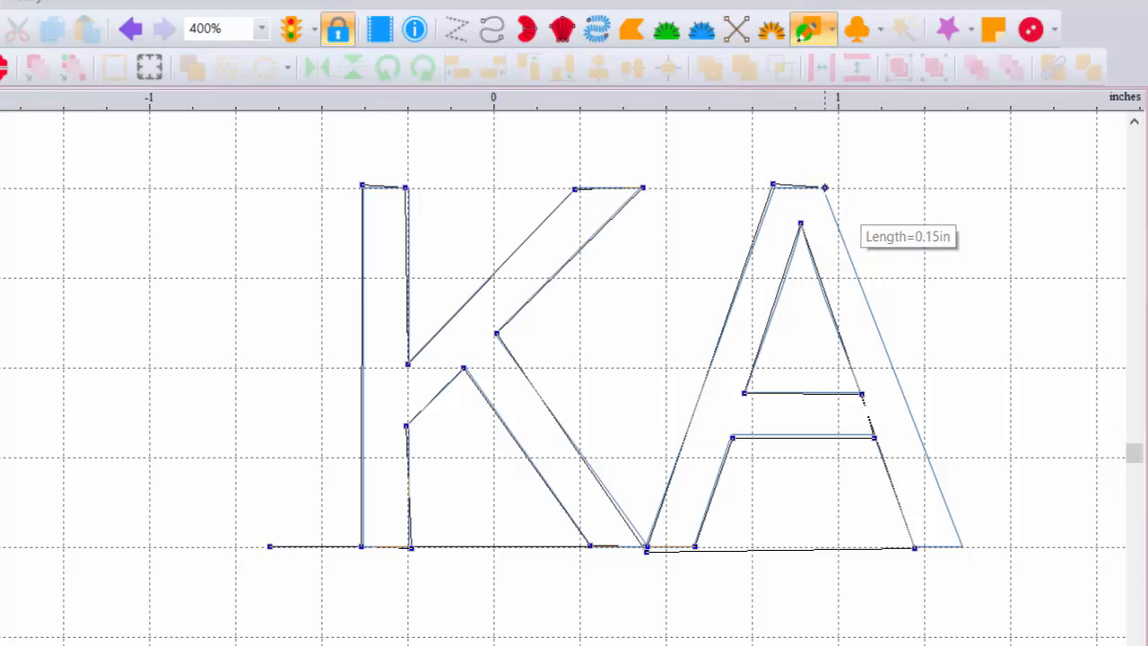
{"action": "left_click", "coordinate": [963, 550]}
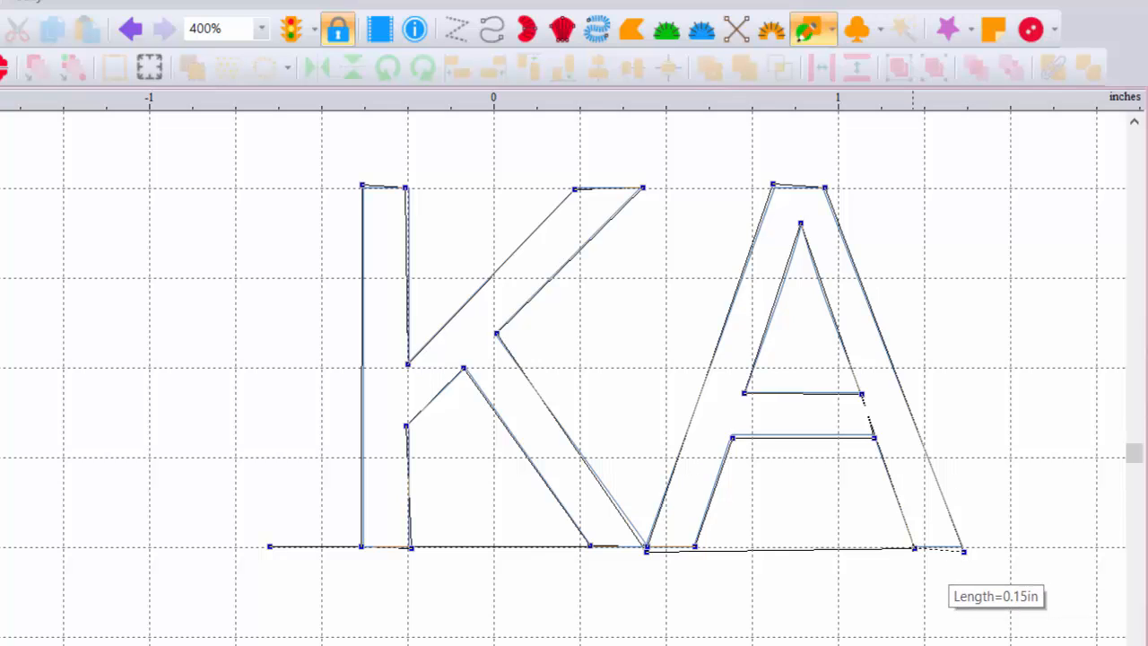
{"action": "left_click", "coordinate": [913, 548]}
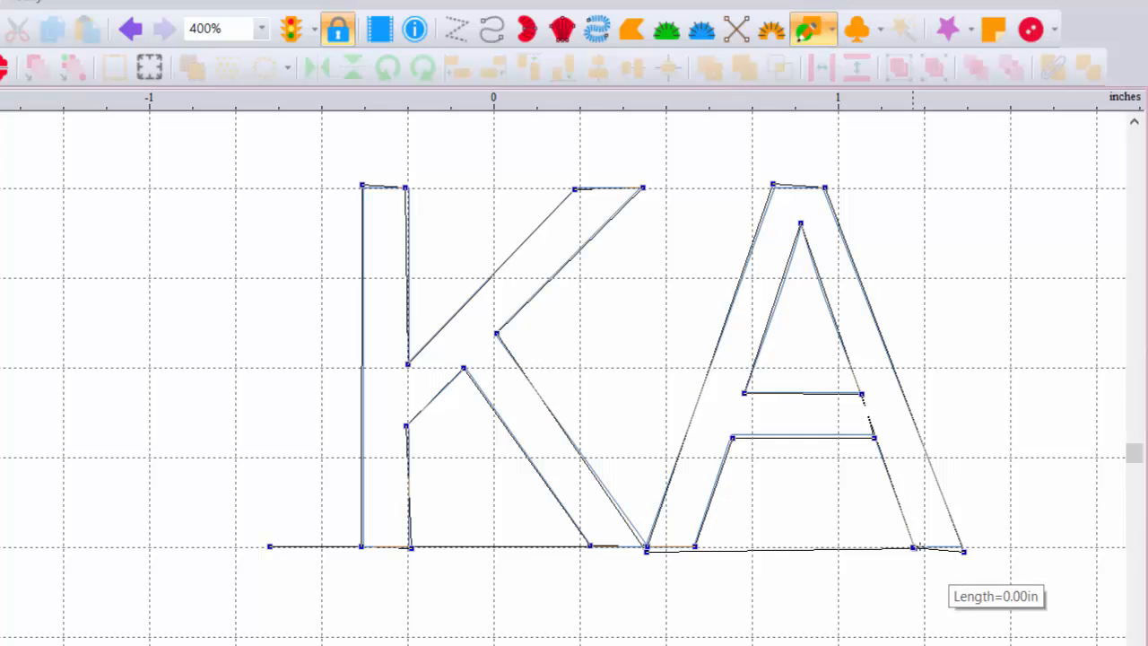
{"action": "left_click", "coordinate": [1097, 546]}
{"action": "key", "text": "Return"}
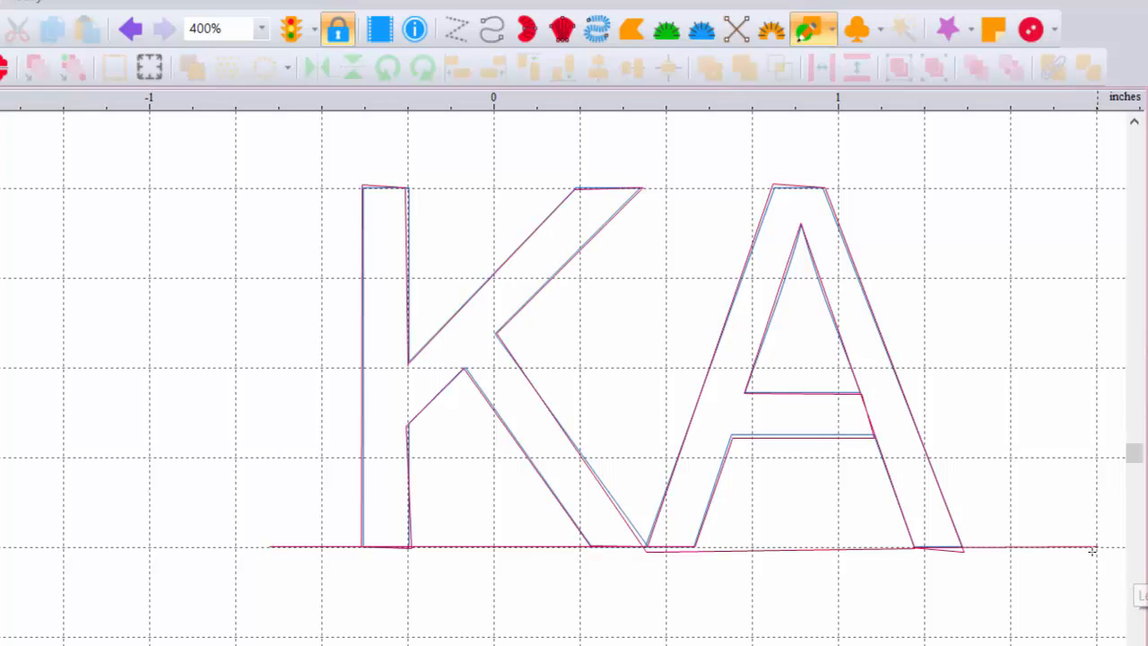
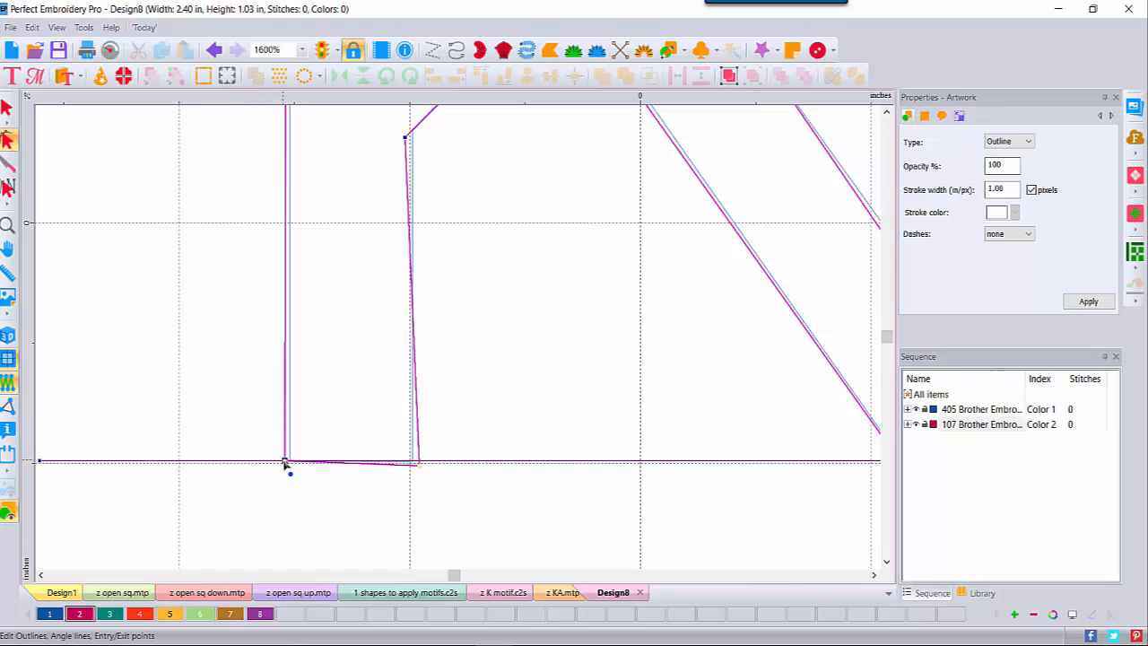
Step: Snap the K stem's bottom nodes and the outline's bottom nodes onto the baseline
{"action": "left_click_drag", "start_coordinate": [286, 463], "coordinate": [291, 463]}
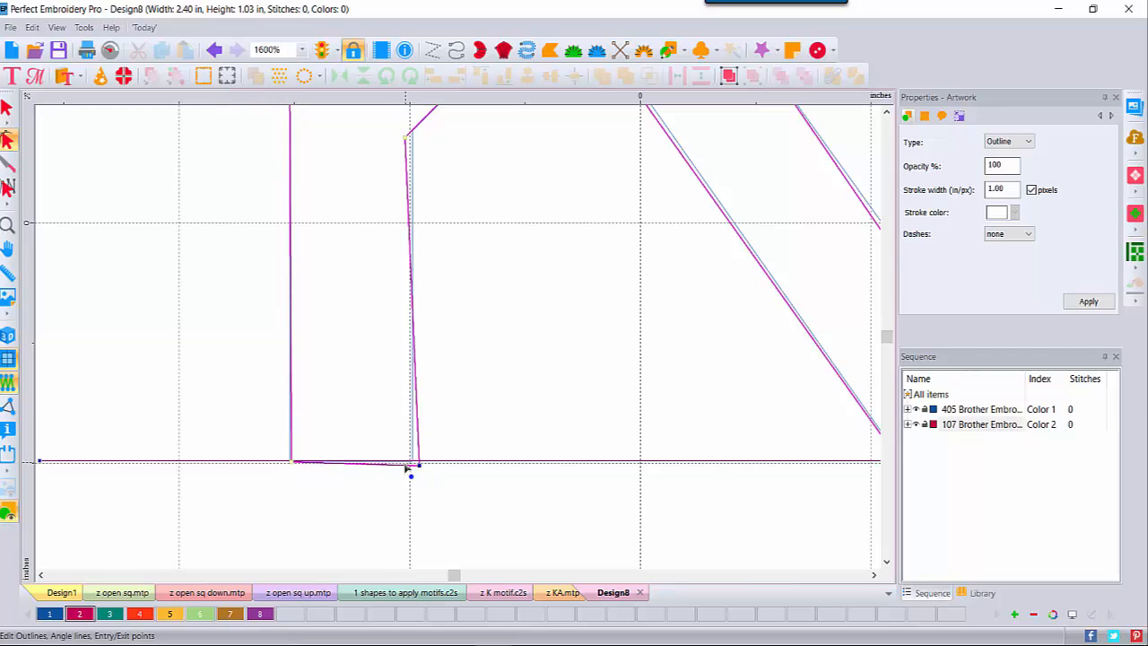
{"action": "left_click_drag", "start_coordinate": [418, 465], "coordinate": [409, 461]}
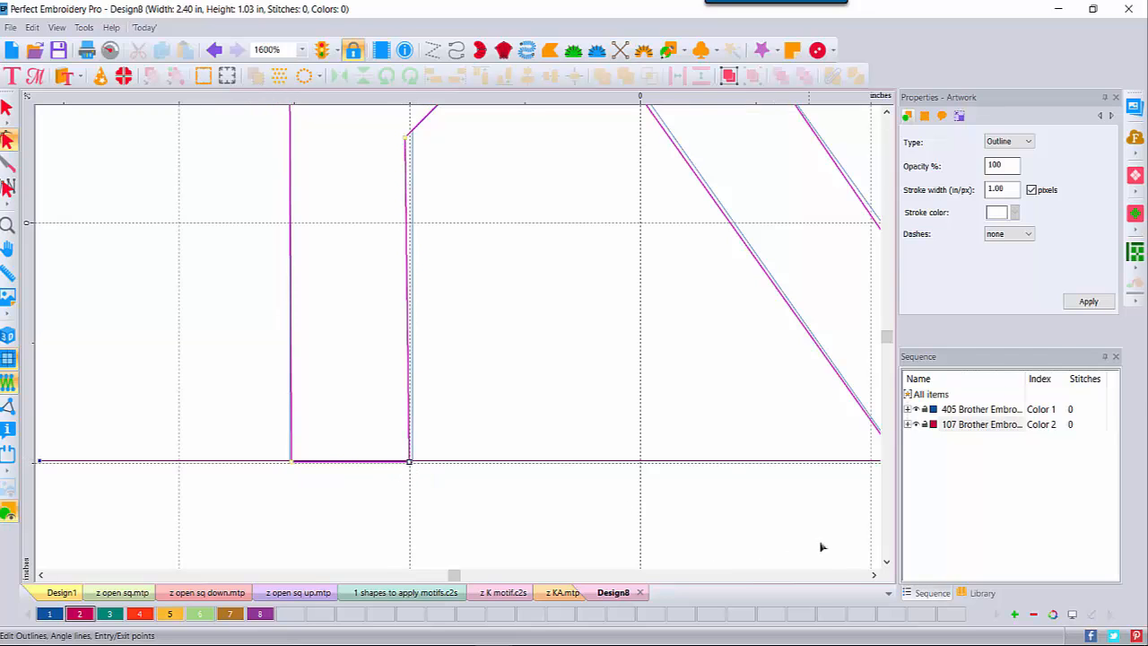
{"action": "left_click", "coordinate": [875, 575]}
{"action": "left_click", "coordinate": [875, 575]}
{"action": "left_click", "coordinate": [875, 575]}
{"action": "left_click", "coordinate": [874, 575]}
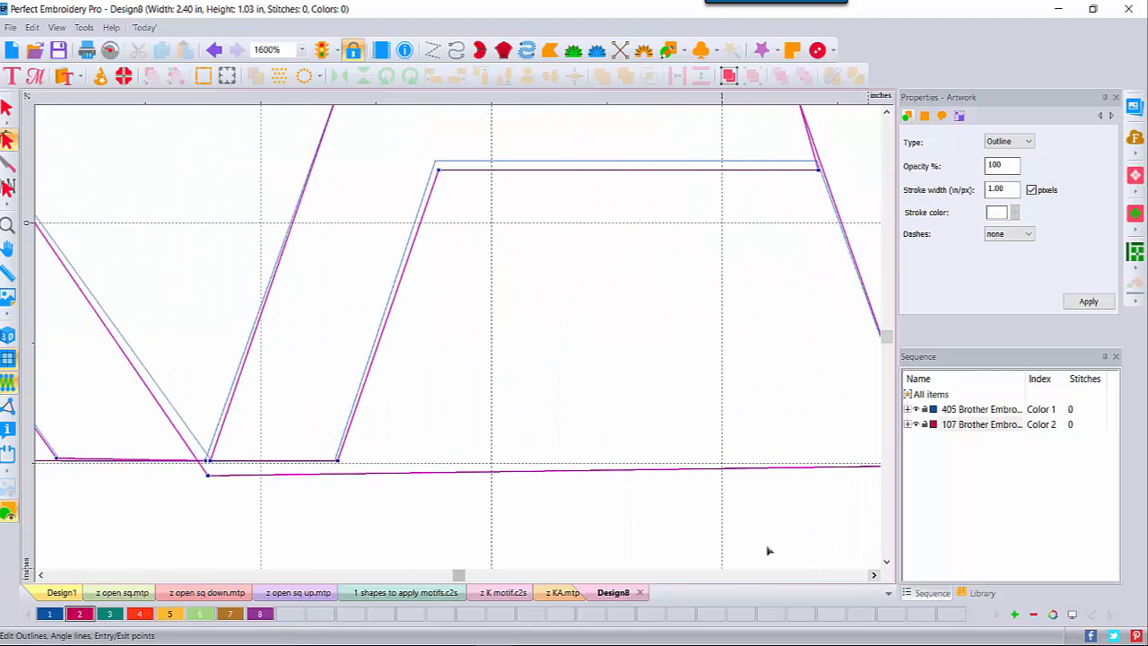
{"action": "left_click_drag", "start_coordinate": [208, 481], "coordinate": [207, 462]}
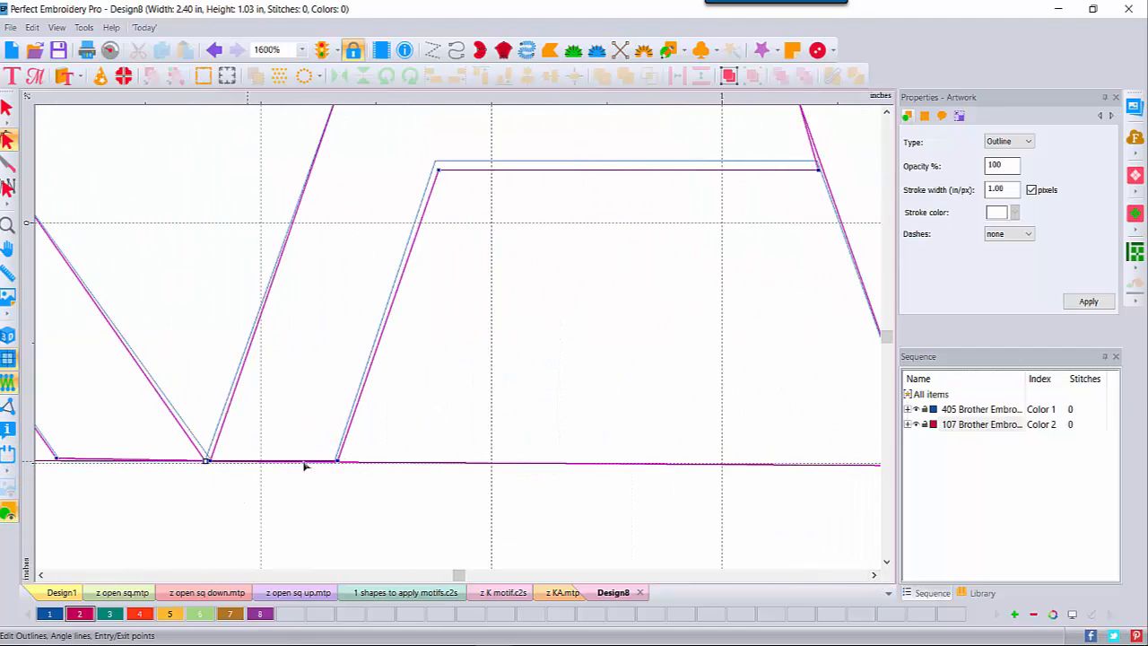
{"action": "left_click", "coordinate": [874, 575]}
{"action": "left_click", "coordinate": [875, 575]}
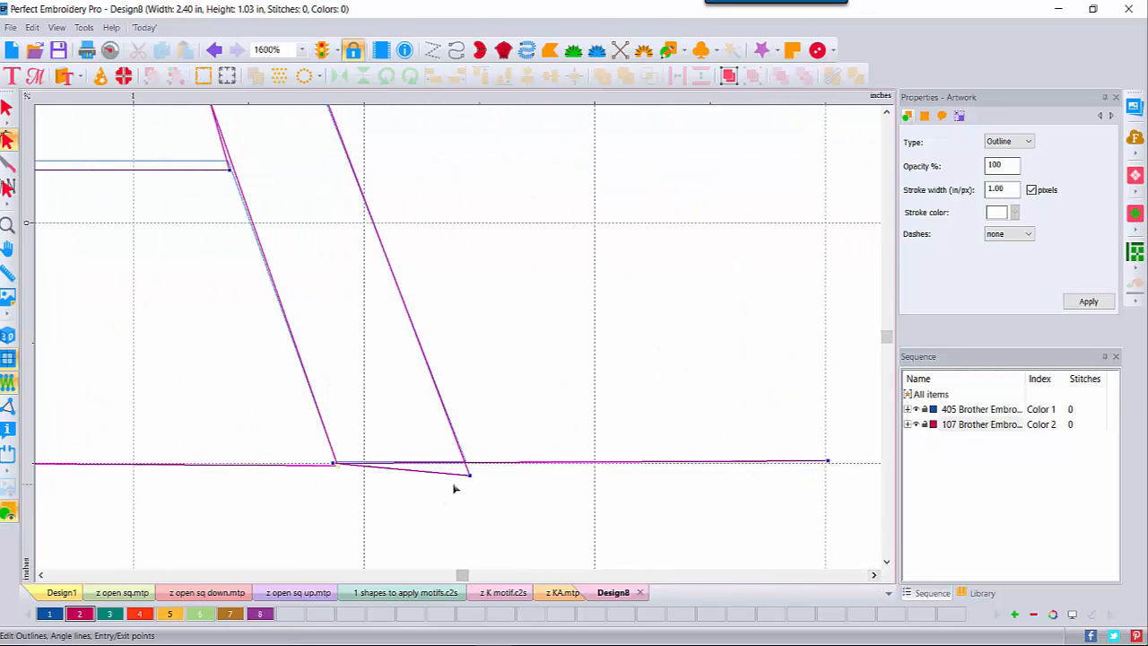
{"action": "left_click_drag", "start_coordinate": [471, 482], "coordinate": [465, 462]}
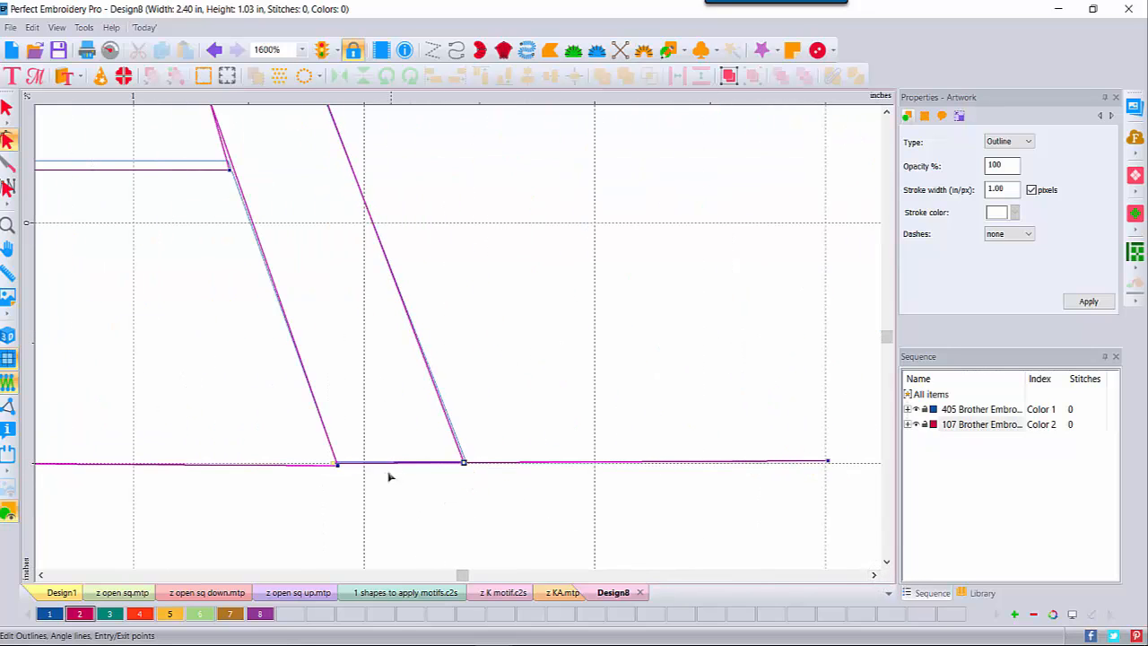
{"action": "left_click_drag", "start_coordinate": [338, 469], "coordinate": [336, 463]}
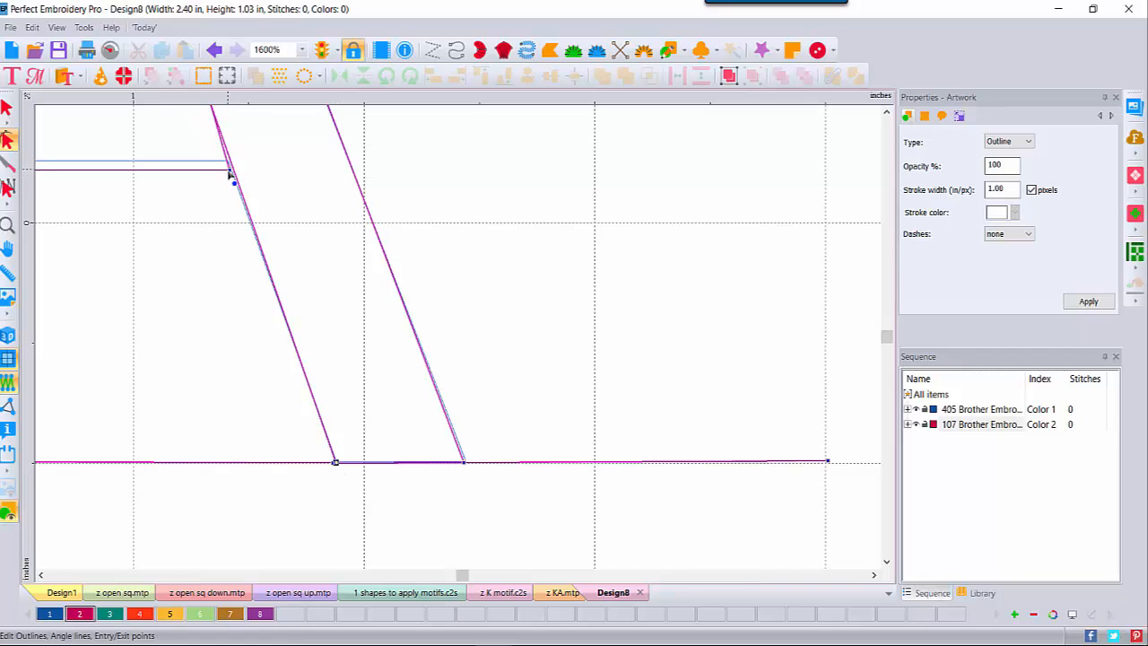
Step: Align the upper edge's end node with the guide and move the K's lower corner onto the diagonal
{"action": "left_click_drag", "start_coordinate": [229, 172], "coordinate": [225, 162]}
{"action": "left_click", "coordinate": [886, 114]}
{"action": "left_click", "coordinate": [887, 115]}
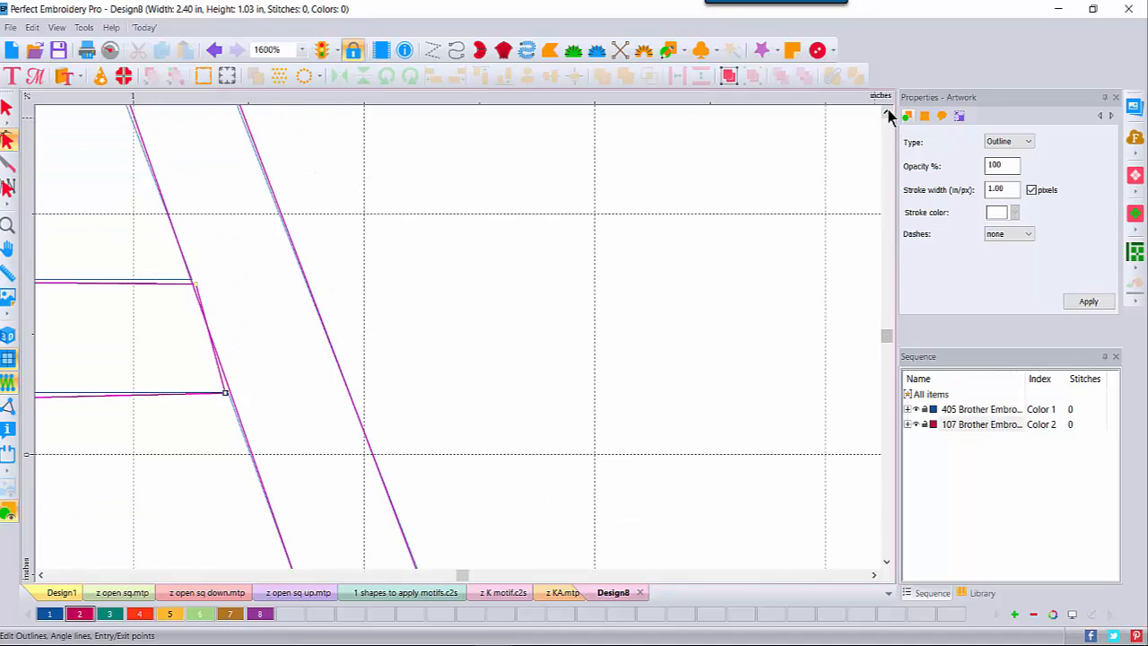
{"action": "left_click", "coordinate": [192, 284]}
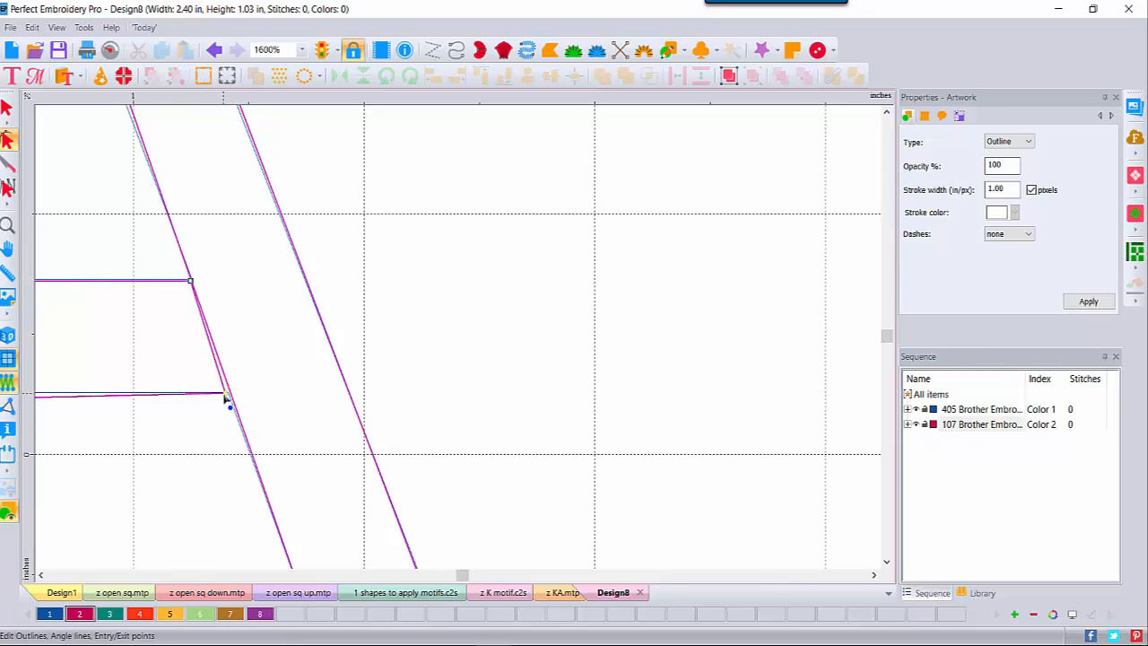
{"action": "left_click_drag", "start_coordinate": [225, 395], "coordinate": [230, 392]}
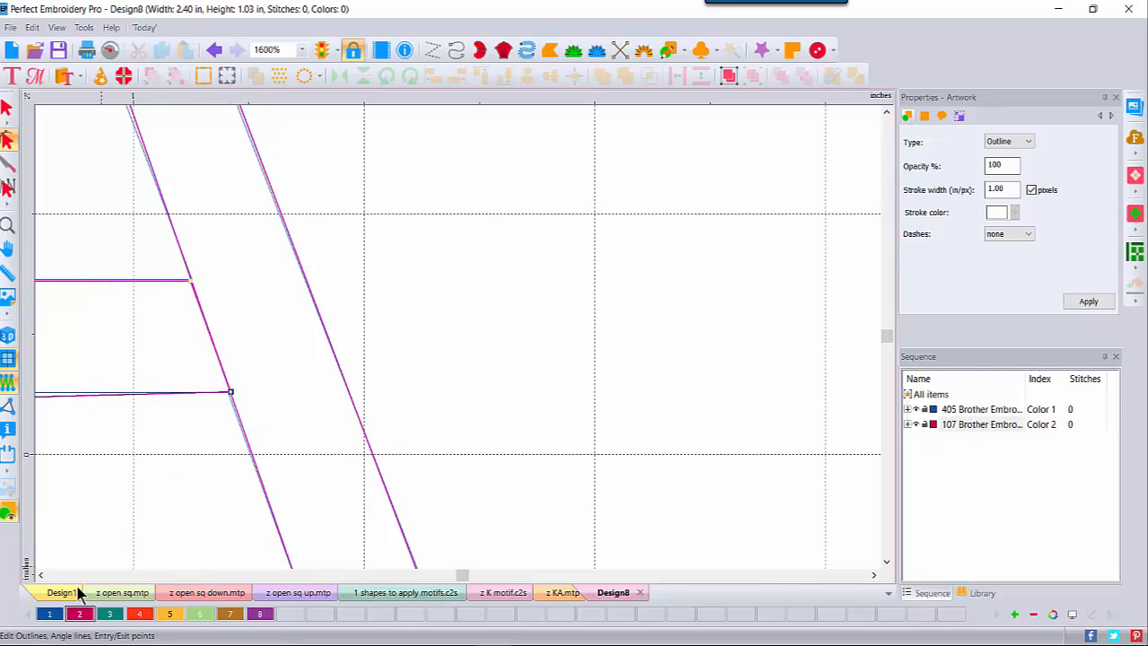
{"action": "left_click", "coordinate": [40, 575]}
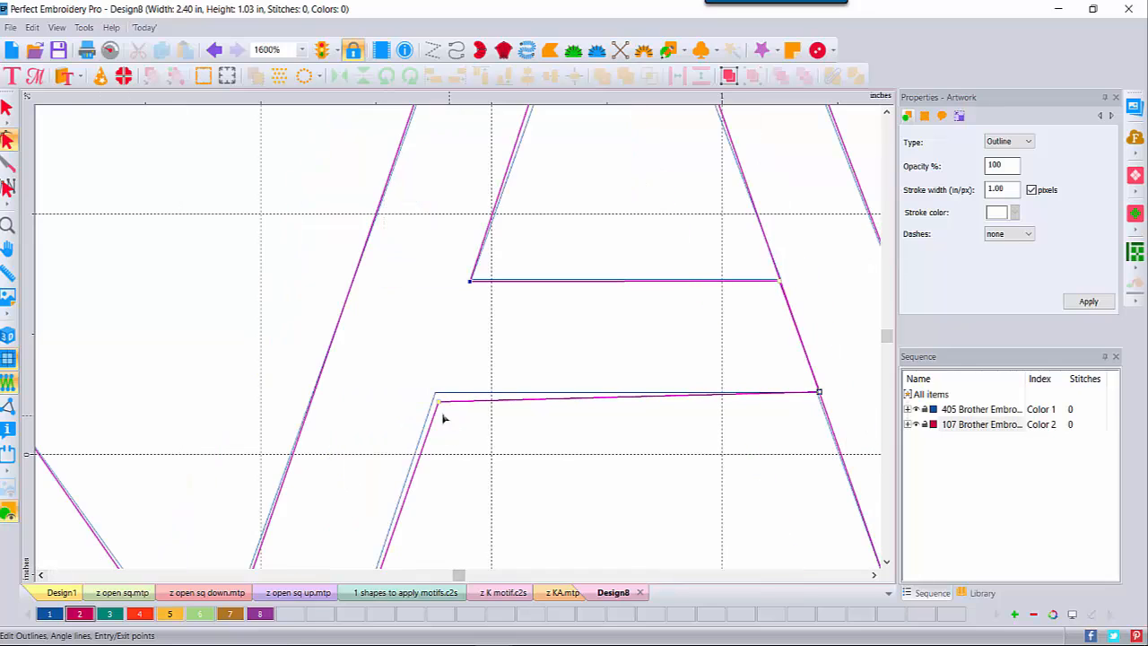
Step: Align the A's crossbar corner, inner apex and top corners with the guide outline
{"action": "left_click_drag", "start_coordinate": [438, 406], "coordinate": [437, 395]}
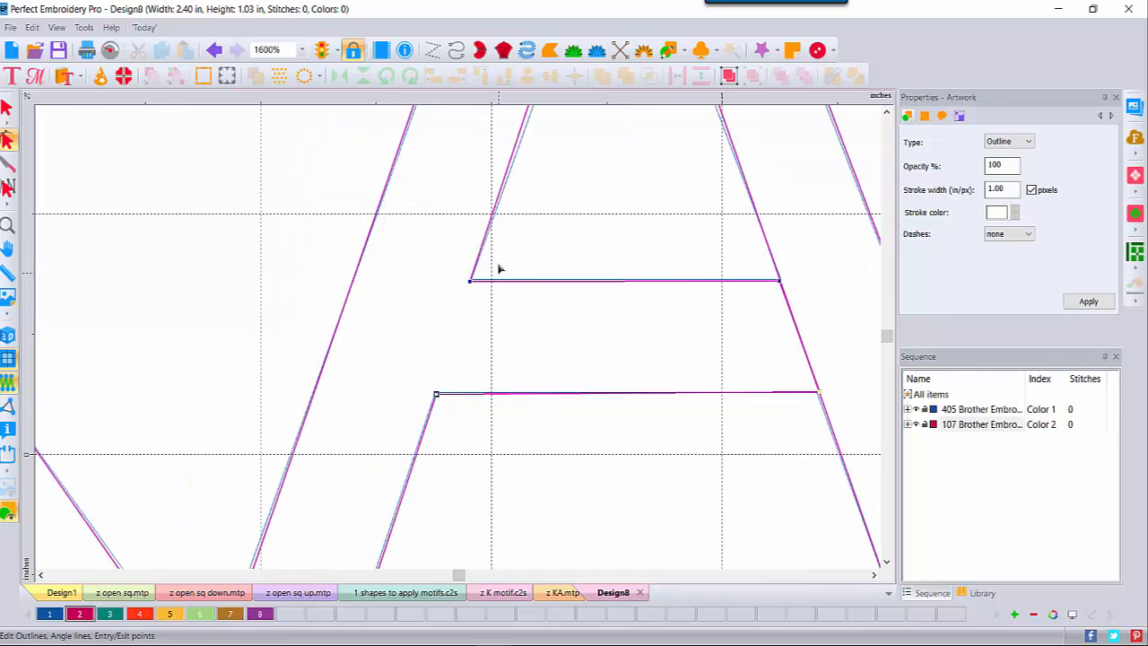
{"action": "left_click", "coordinate": [886, 112]}
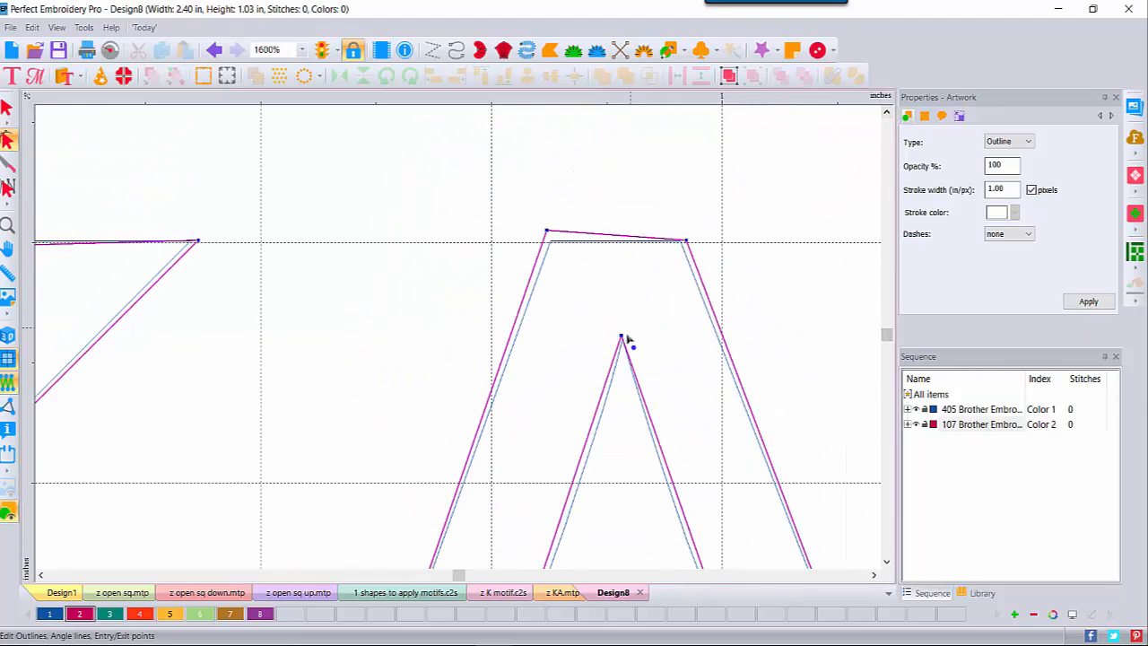
{"action": "left_click_drag", "start_coordinate": [621, 337], "coordinate": [622, 339]}
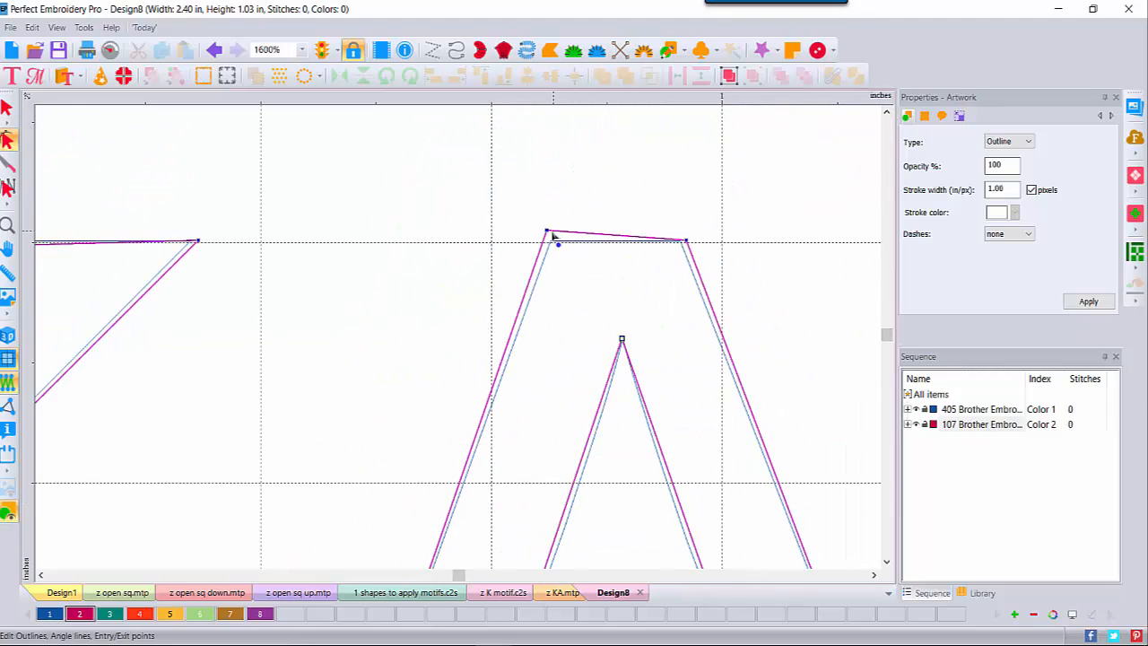
{"action": "left_click_drag", "start_coordinate": [554, 236], "coordinate": [555, 247]}
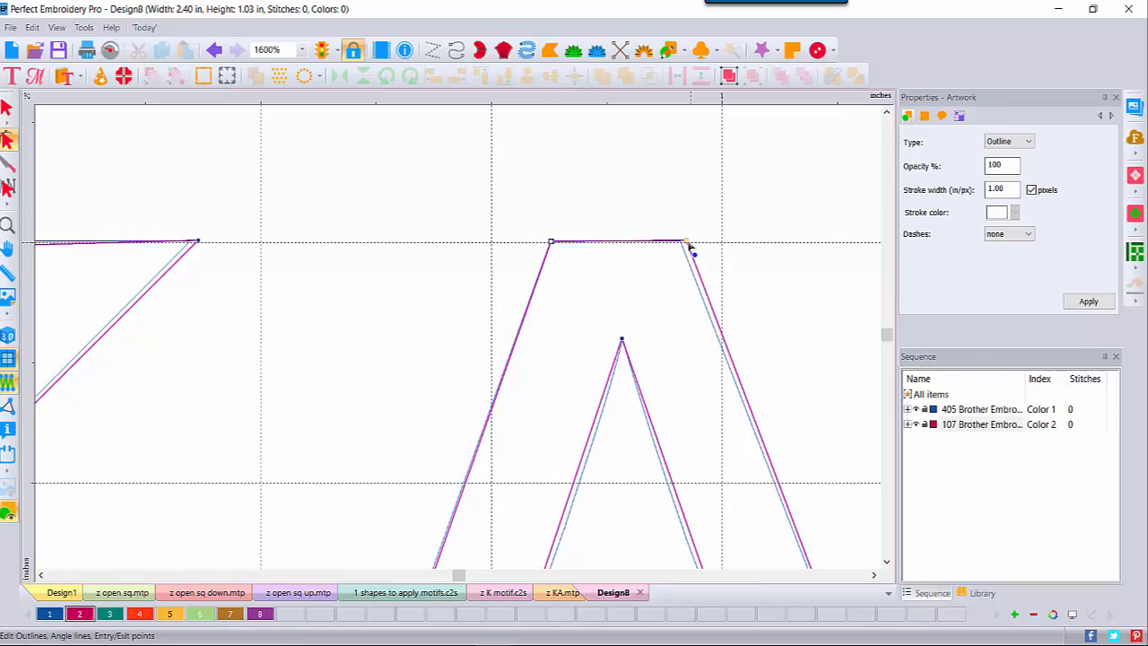
{"action": "left_click_drag", "start_coordinate": [685, 243], "coordinate": [681, 243]}
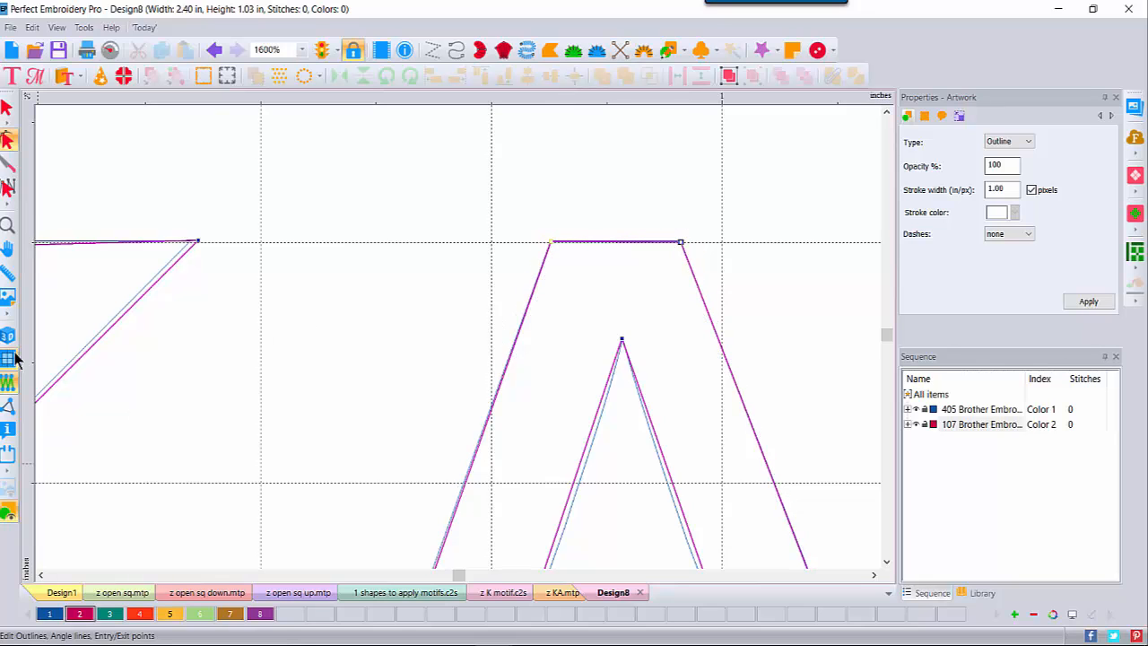
{"action": "left_click", "coordinate": [9, 225]}
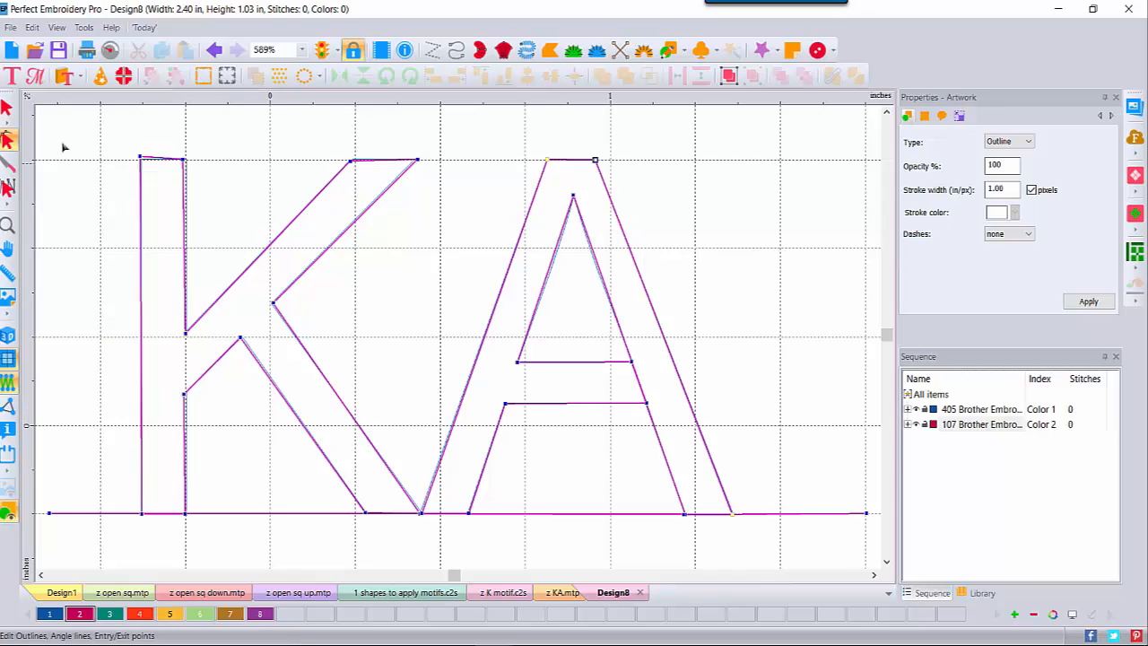
Step: Delete the duplicate Color 1 outline and select the remaining KA artwork under Color 2
{"action": "left_click", "coordinate": [7, 108]}
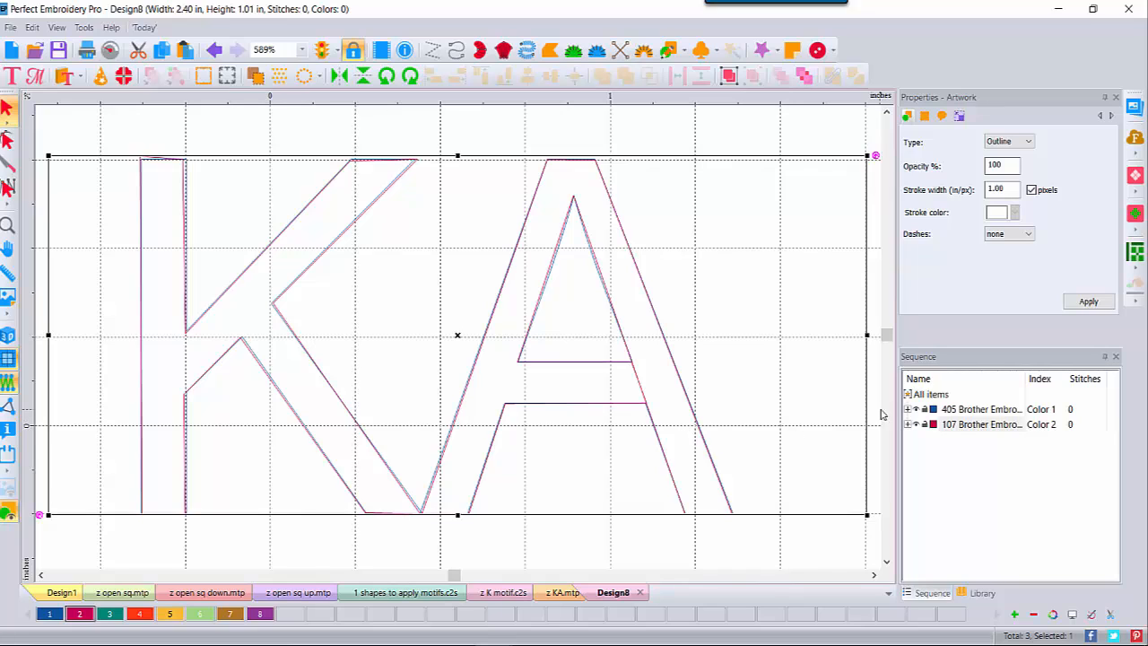
{"action": "left_click", "coordinate": [955, 410]}
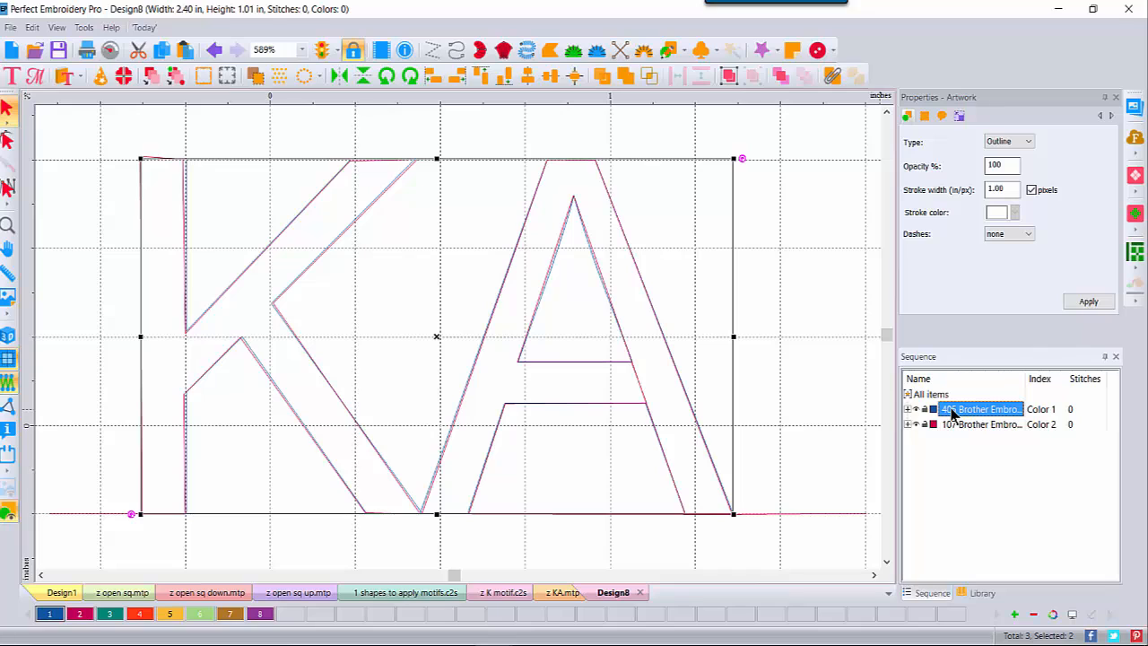
{"action": "key", "text": "Delete"}
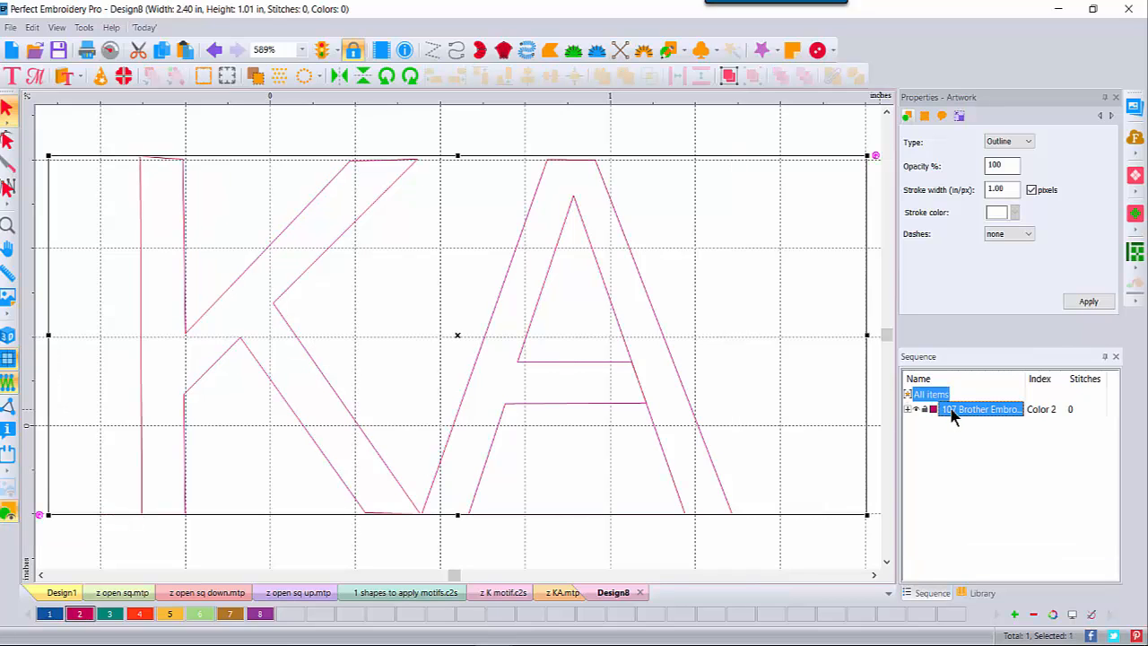
{"action": "left_click", "coordinate": [907, 410]}
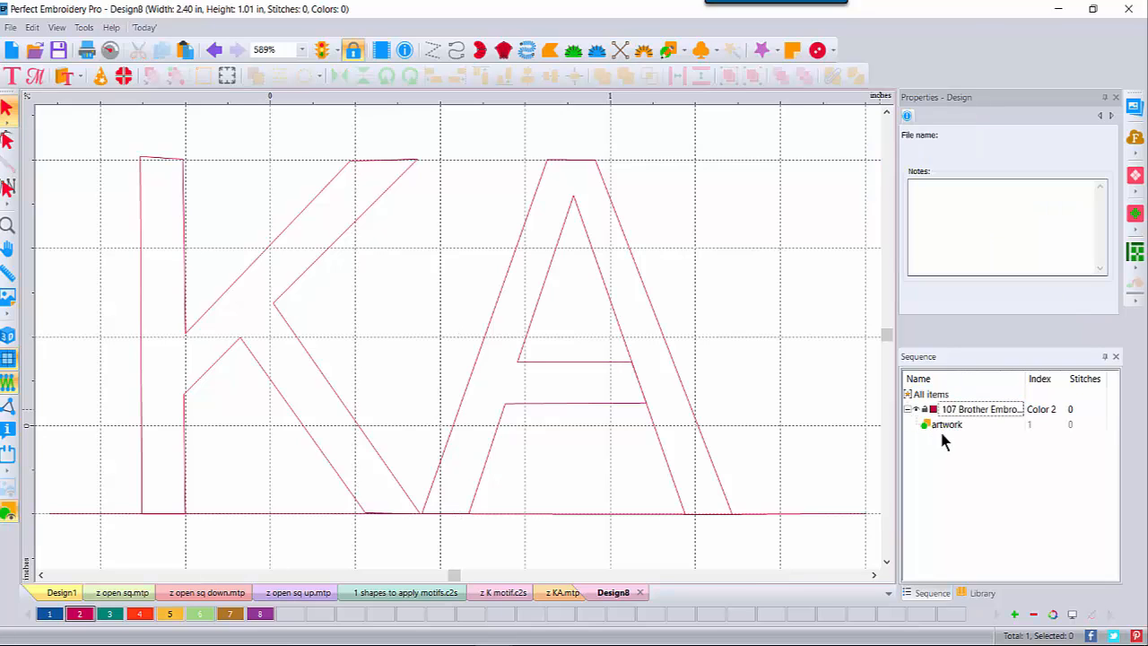
{"action": "left_click", "coordinate": [945, 426]}
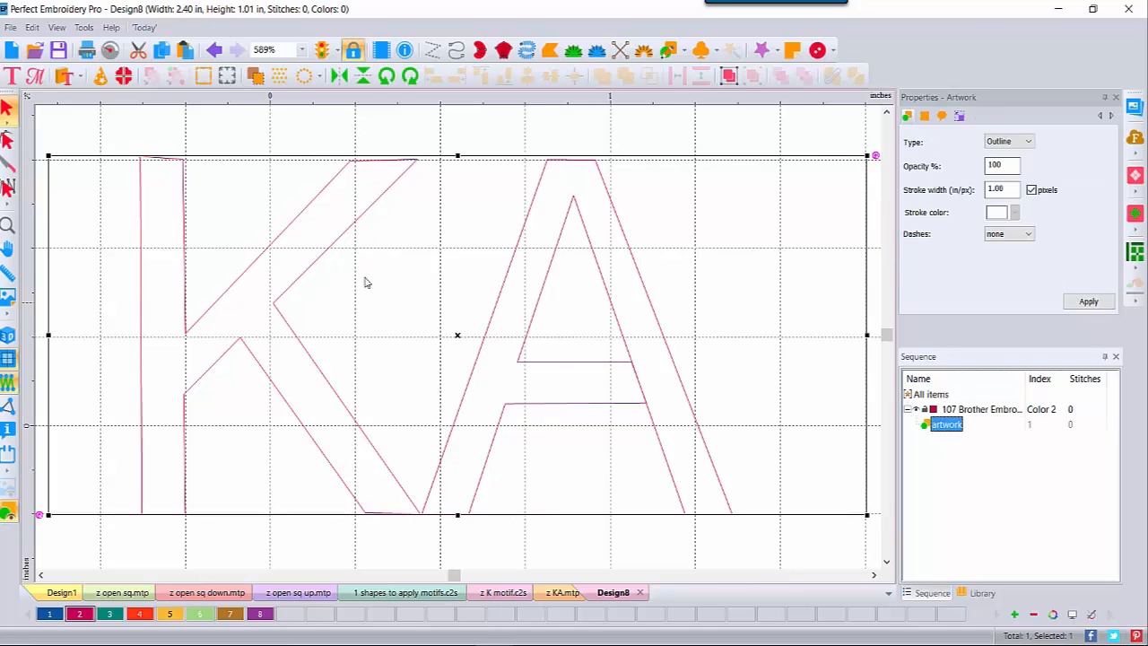
Step: Convert the KA artwork to a run stitch and preview it at 400% in 3D view
{"action": "right_click", "coordinate": [448, 327]}
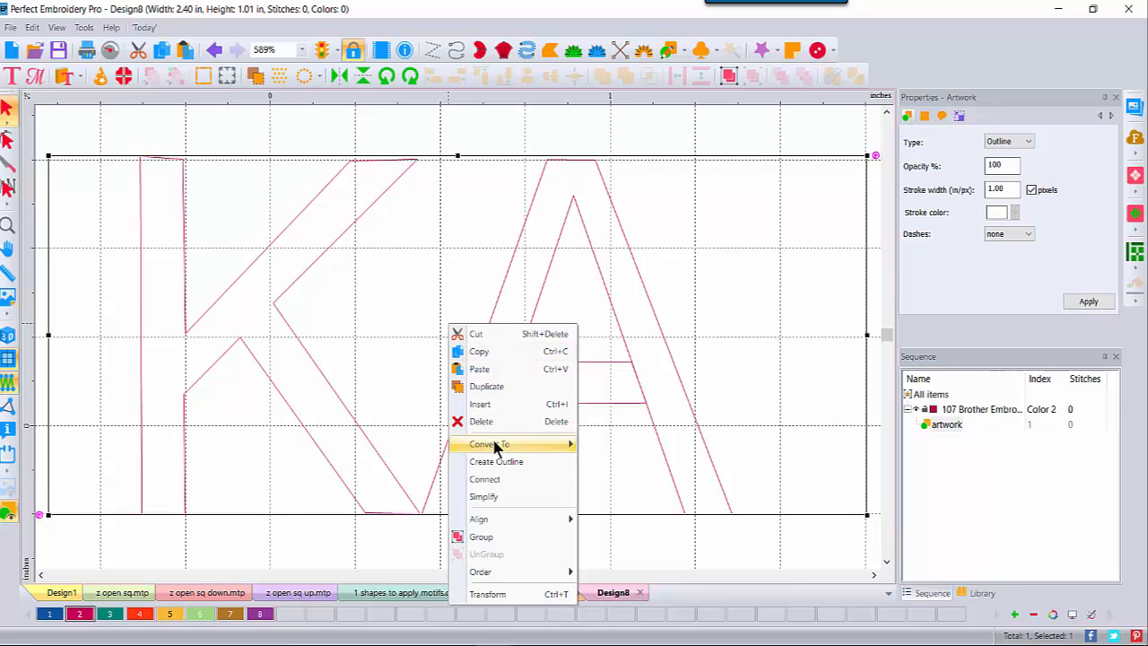
{"action": "mouse_move", "coordinate": [540, 450]}
{"action": "left_click", "coordinate": [594, 444]}
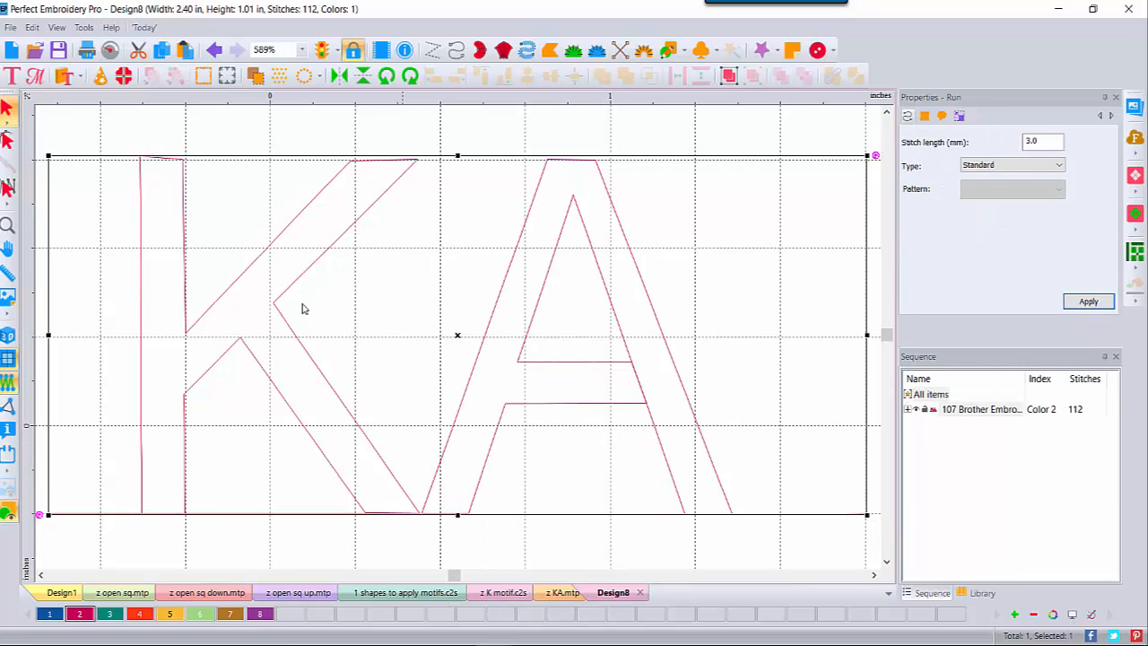
{"action": "left_click", "coordinate": [303, 50]}
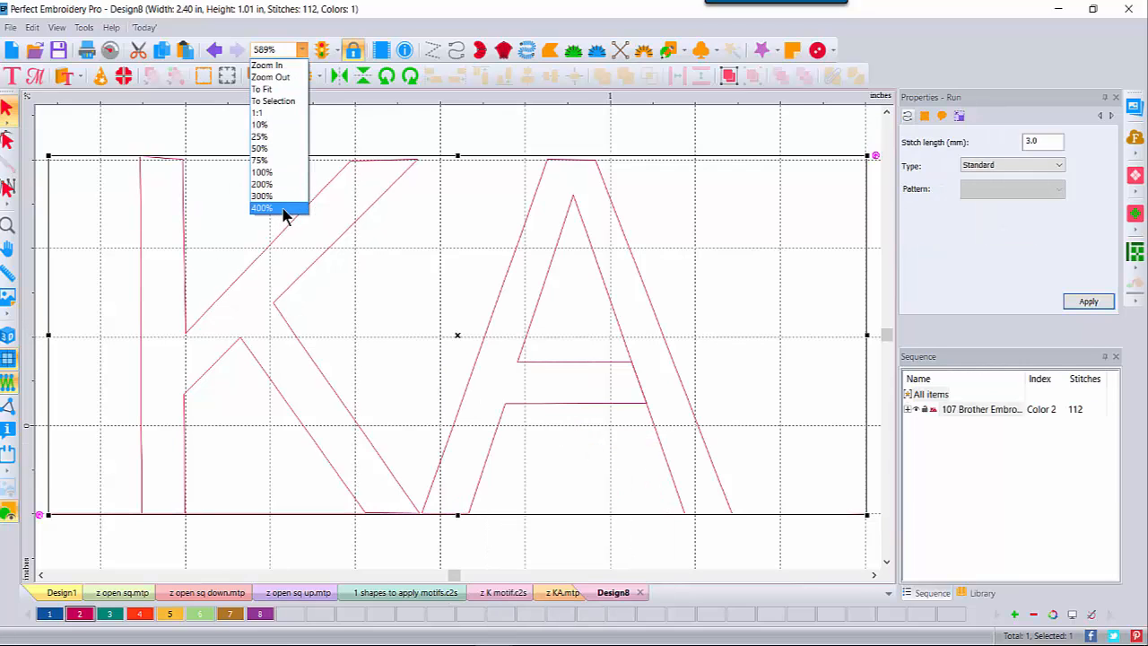
{"action": "left_click", "coordinate": [285, 210]}
{"action": "left_click", "coordinate": [7, 335]}
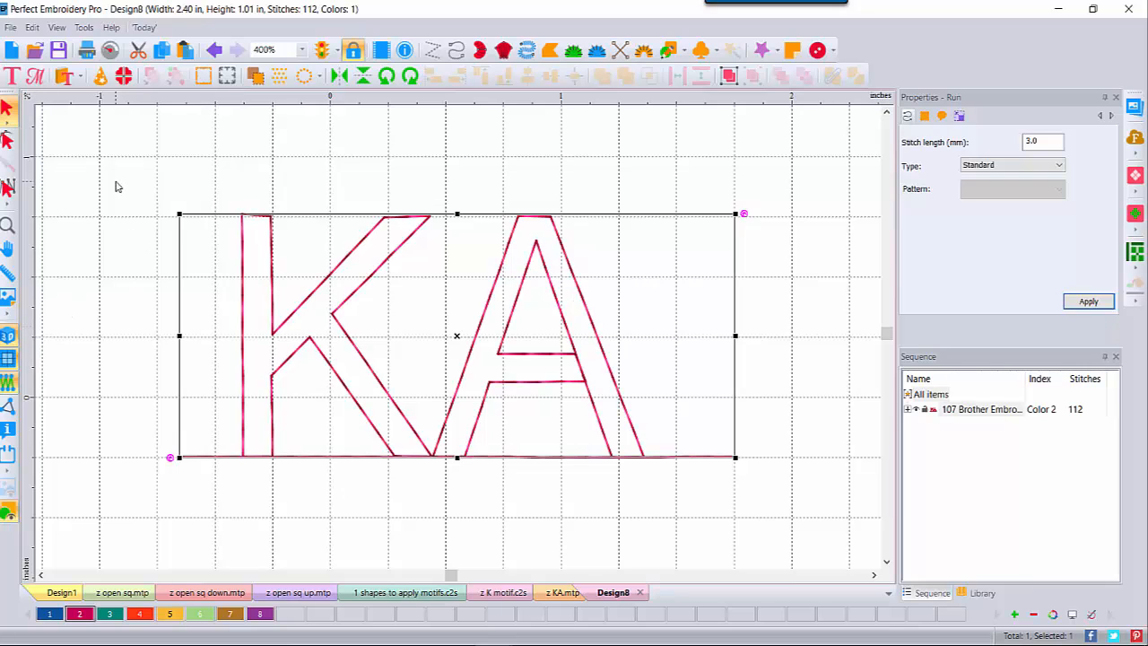
{"action": "left_click", "coordinate": [89, 172]}
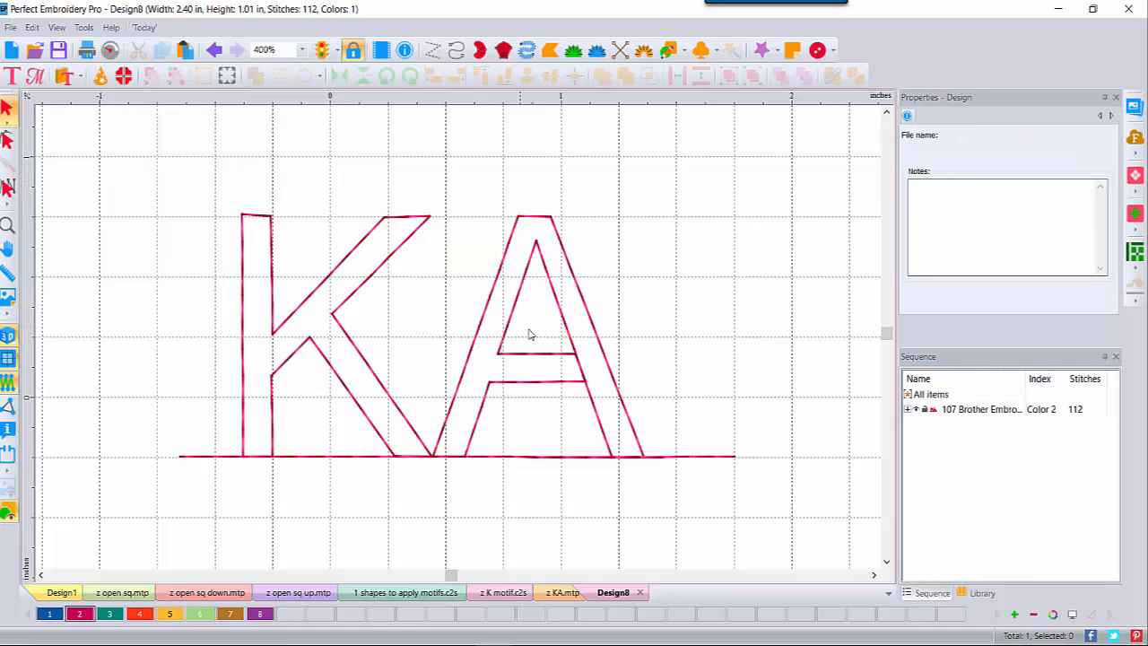
Step: Save the design as the Motif Pattern 'z KA open.mtp' in the Motif folder
{"action": "left_click", "coordinate": [11, 27]}
{"action": "left_click", "coordinate": [35, 256]}
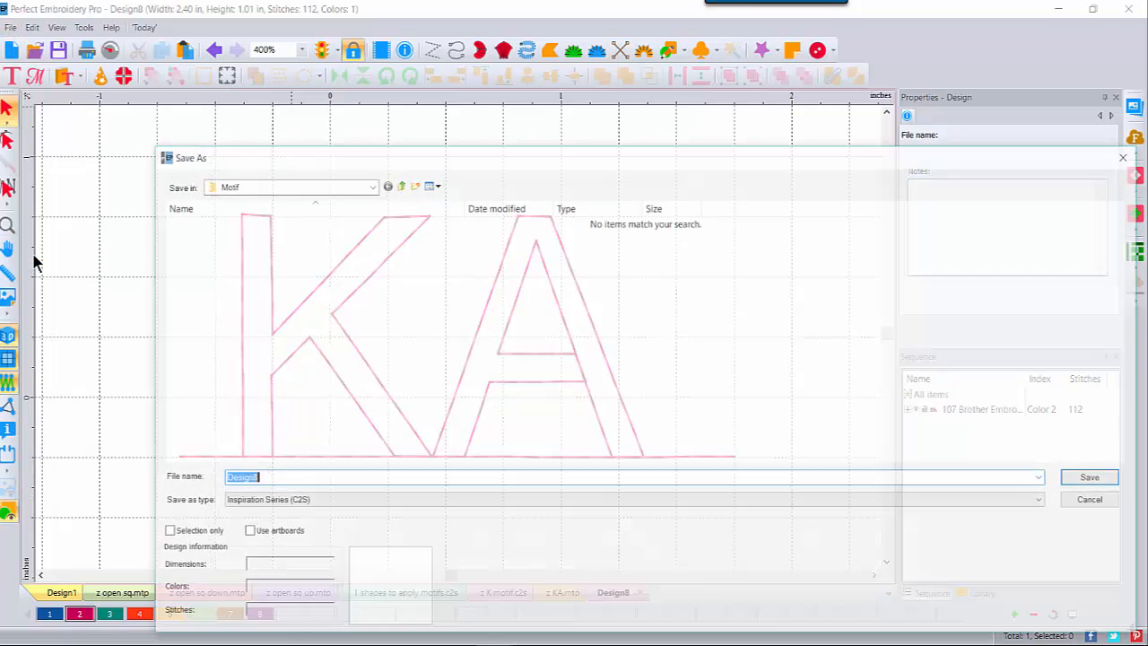
{"action": "left_click", "coordinate": [347, 504]}
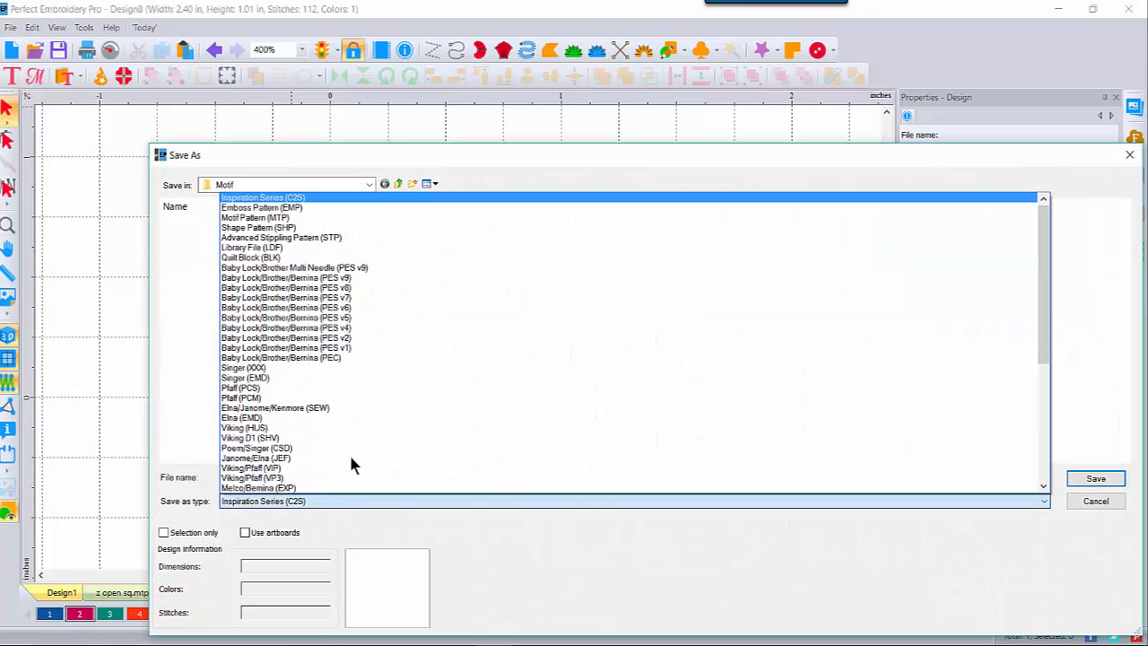
{"action": "left_click", "coordinate": [291, 225]}
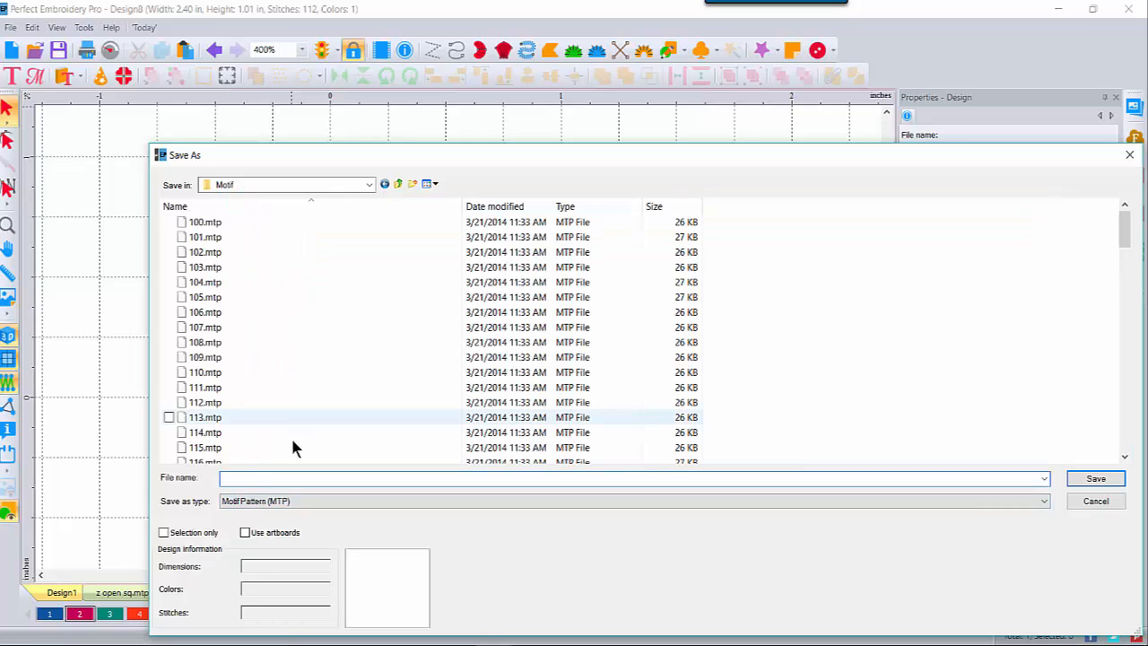
{"action": "type", "text": "z"}
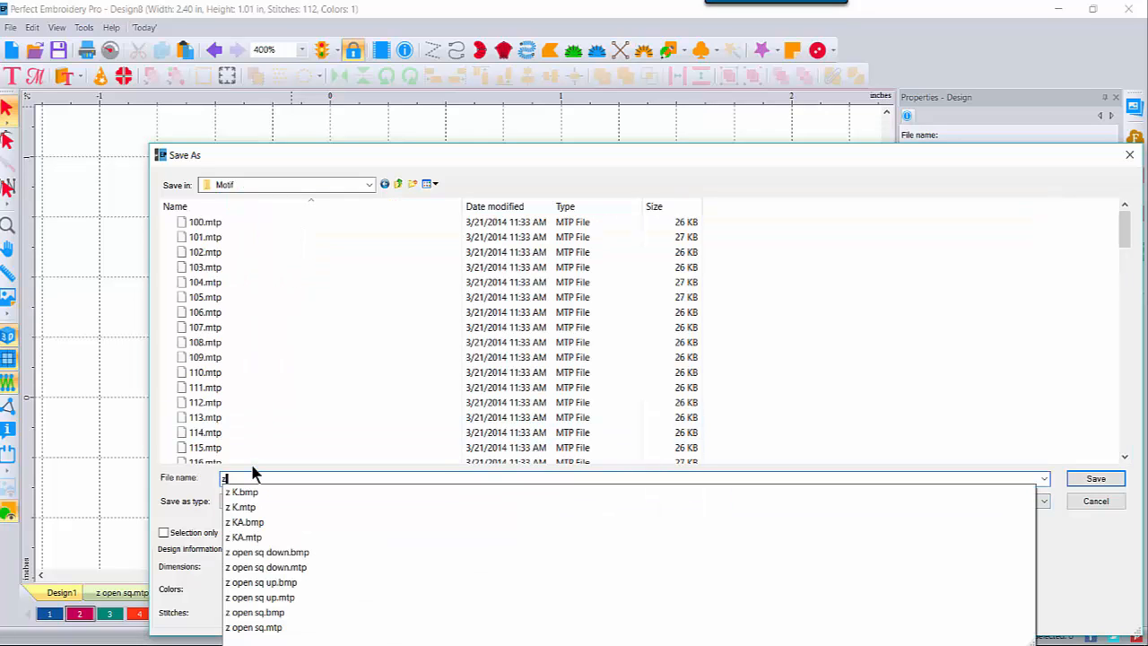
{"action": "type", "text": " KA"}
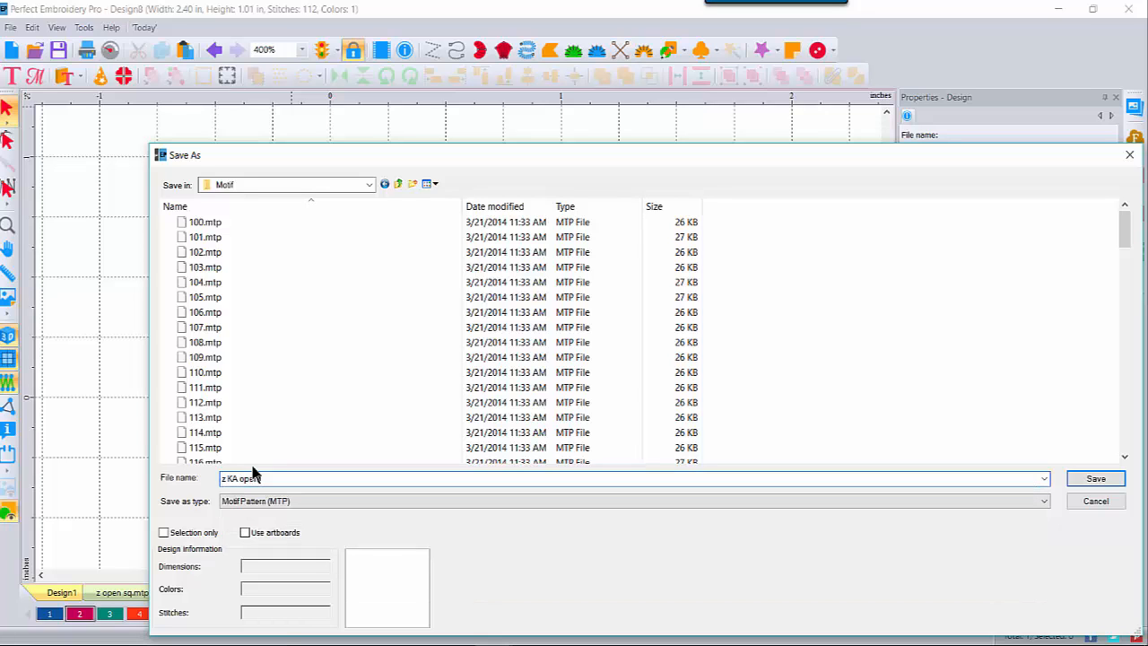
{"action": "type", "text": " open"}
{"action": "left_click", "coordinate": [1109, 478]}
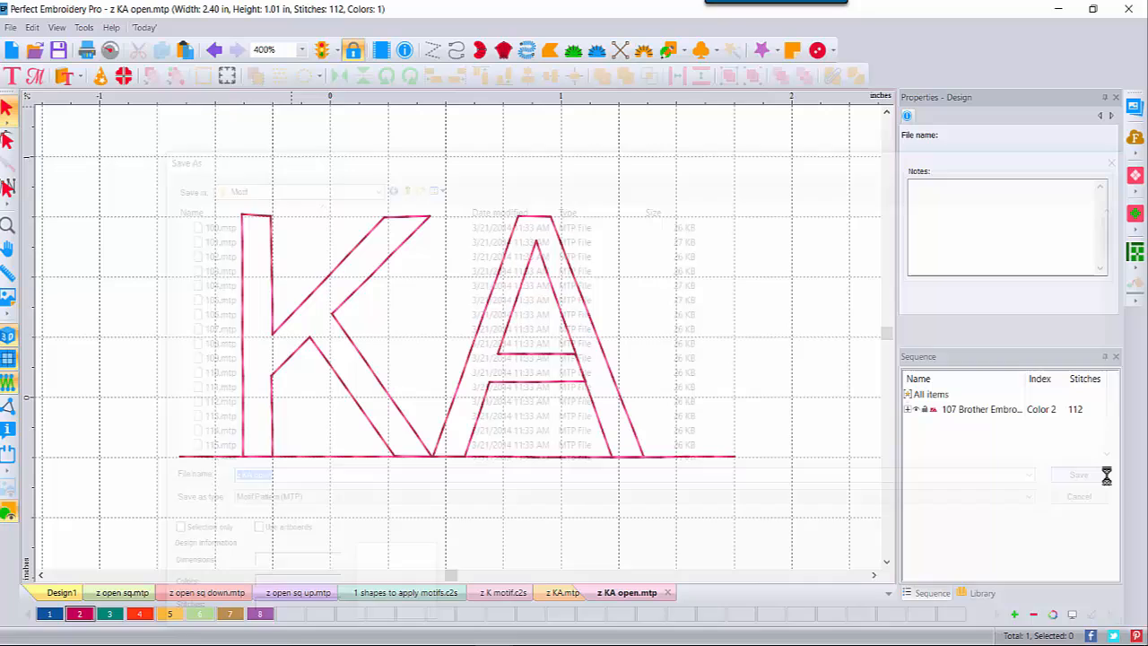
{"action": "left_click", "coordinate": [887, 115]}
Step: Draw a straight run line across the canvas above the KA letters
{"action": "left_click", "coordinate": [887, 114]}
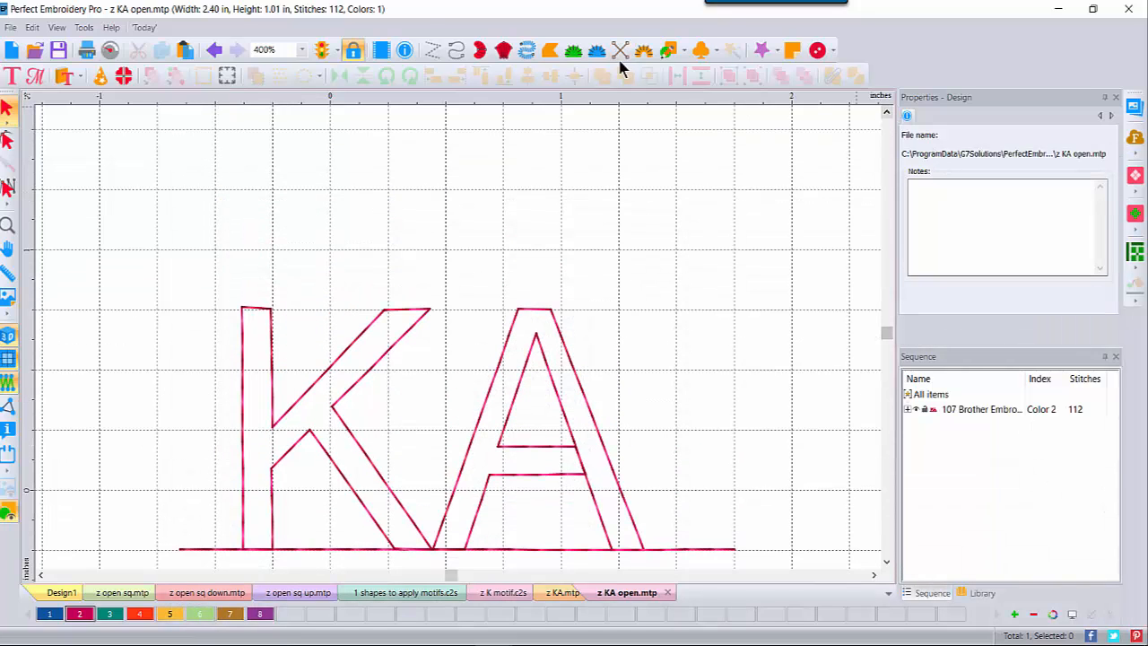
{"action": "left_click", "coordinate": [456, 50]}
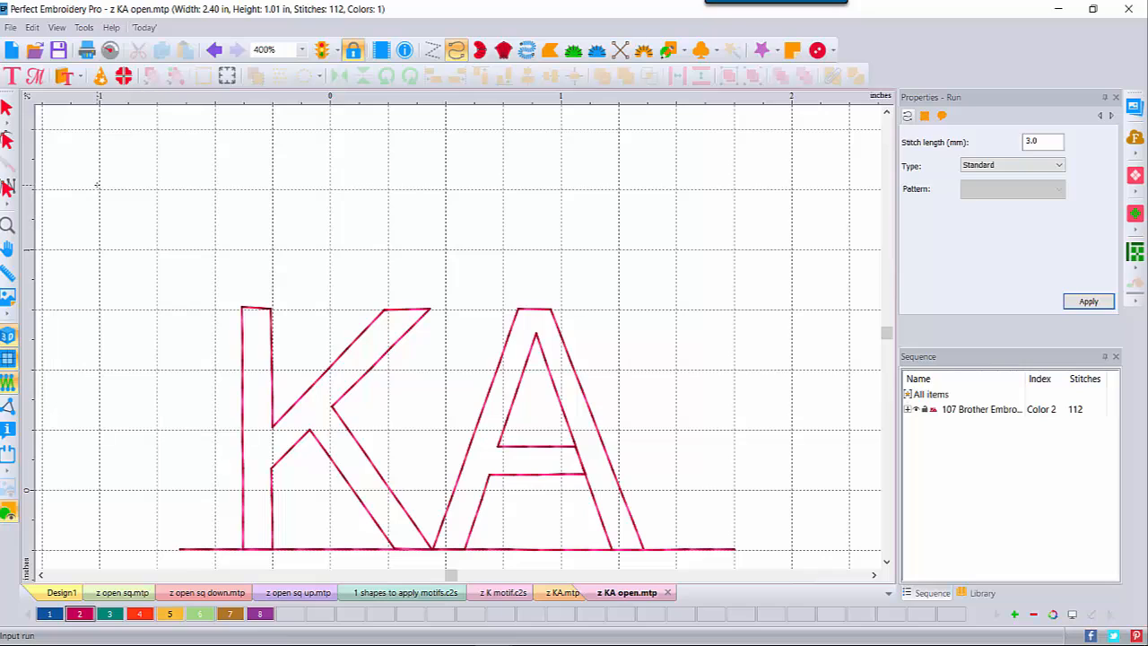
{"action": "left_click", "coordinate": [99, 249]}
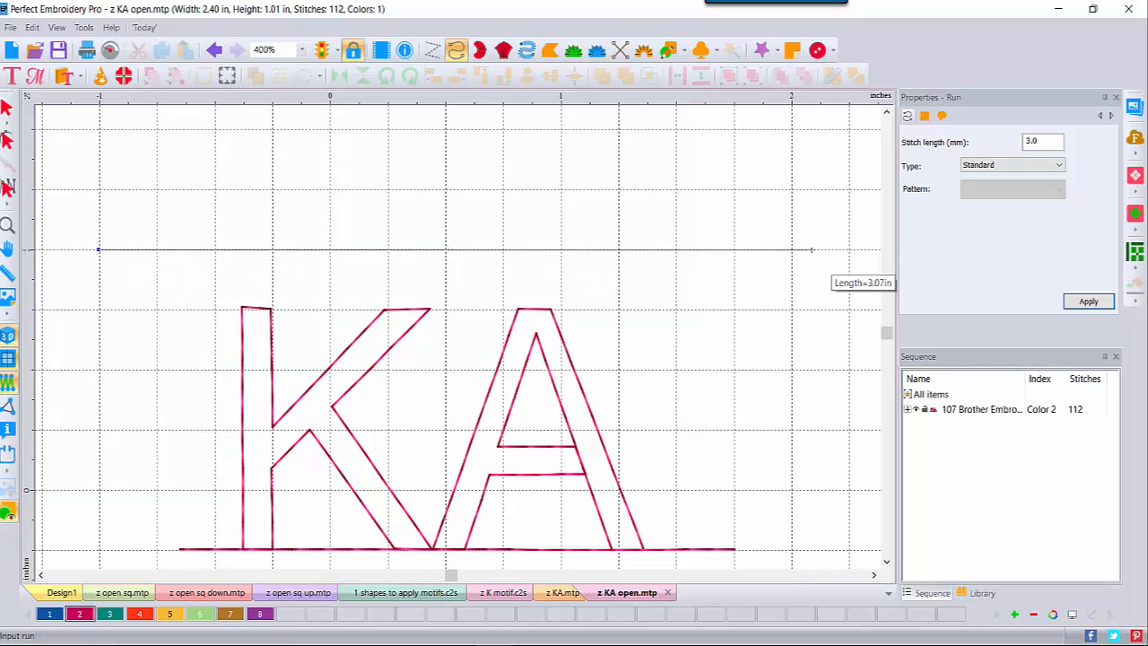
{"action": "left_click", "coordinate": [851, 249]}
{"action": "right_click", "coordinate": [850, 249]}
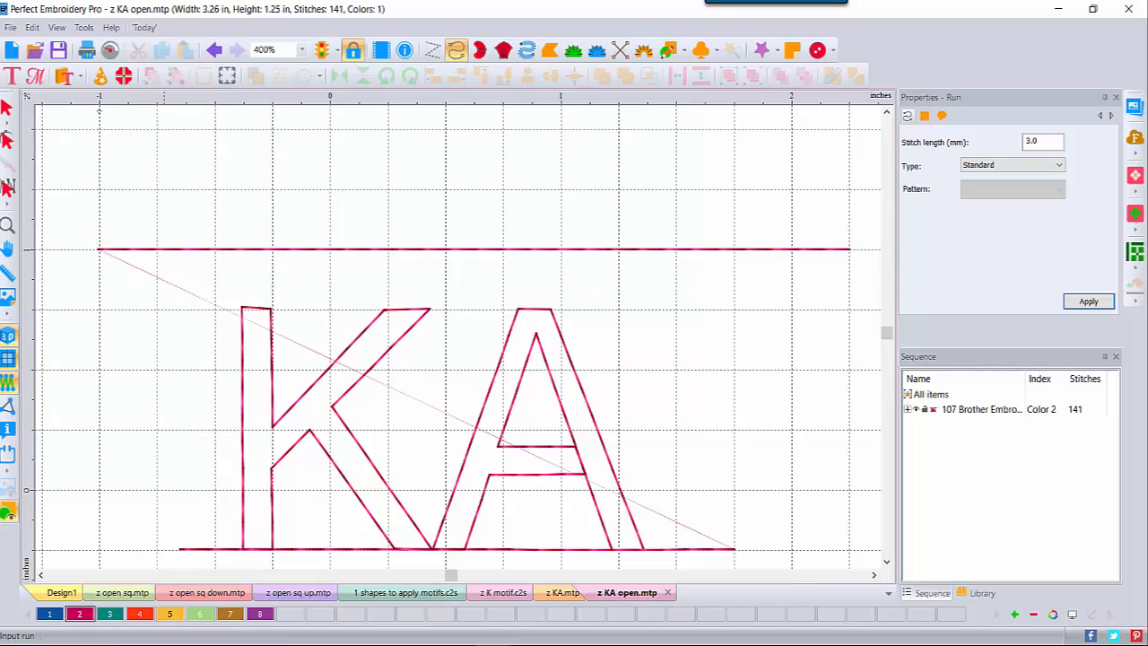
Step: Make the new line a Motif run using the z KA open pattern
{"action": "left_click", "coordinate": [7, 111]}
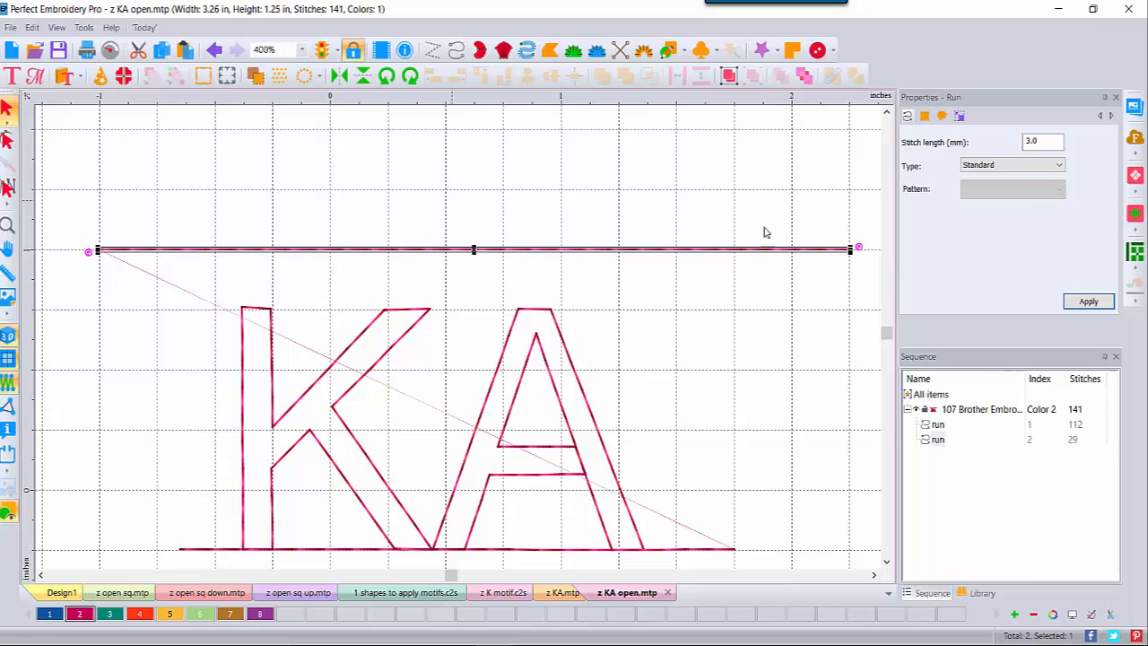
{"action": "left_click", "coordinate": [1030, 167]}
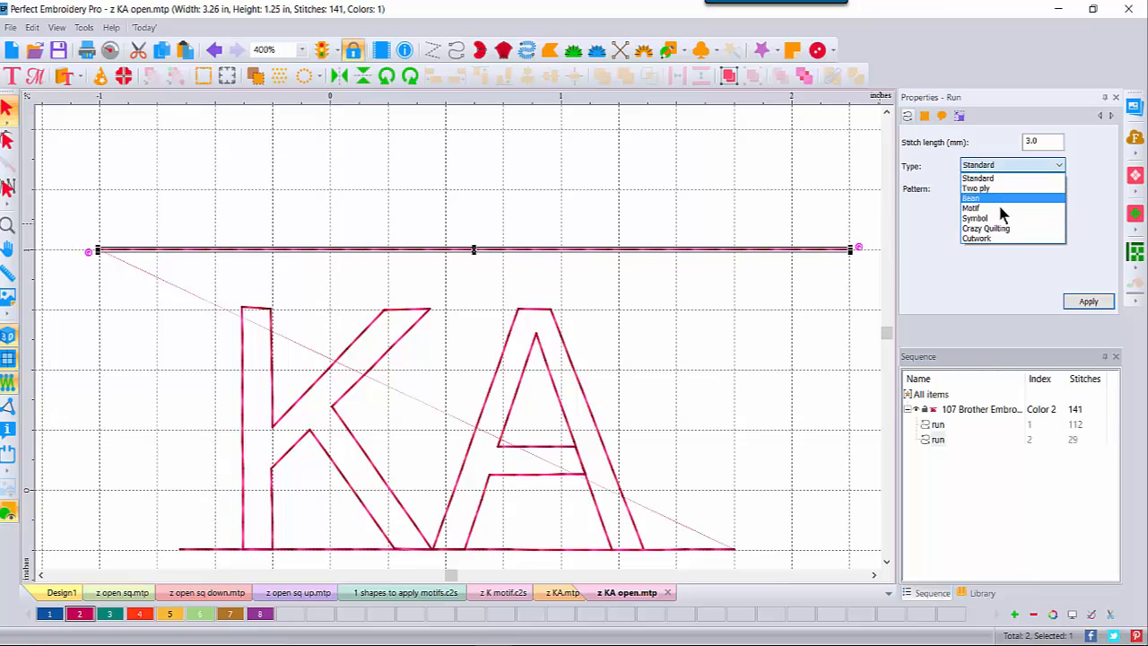
{"action": "left_click", "coordinate": [997, 204]}
{"action": "left_click", "coordinate": [1055, 190]}
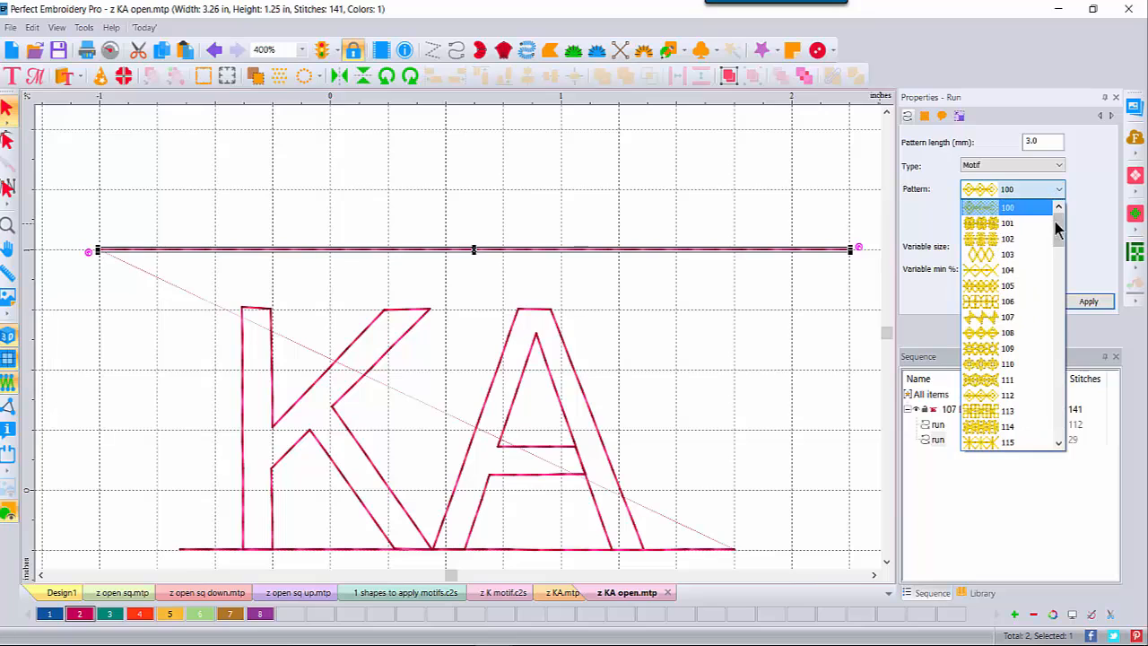
{"action": "left_click_drag", "start_coordinate": [1061, 224], "coordinate": [1061, 431]}
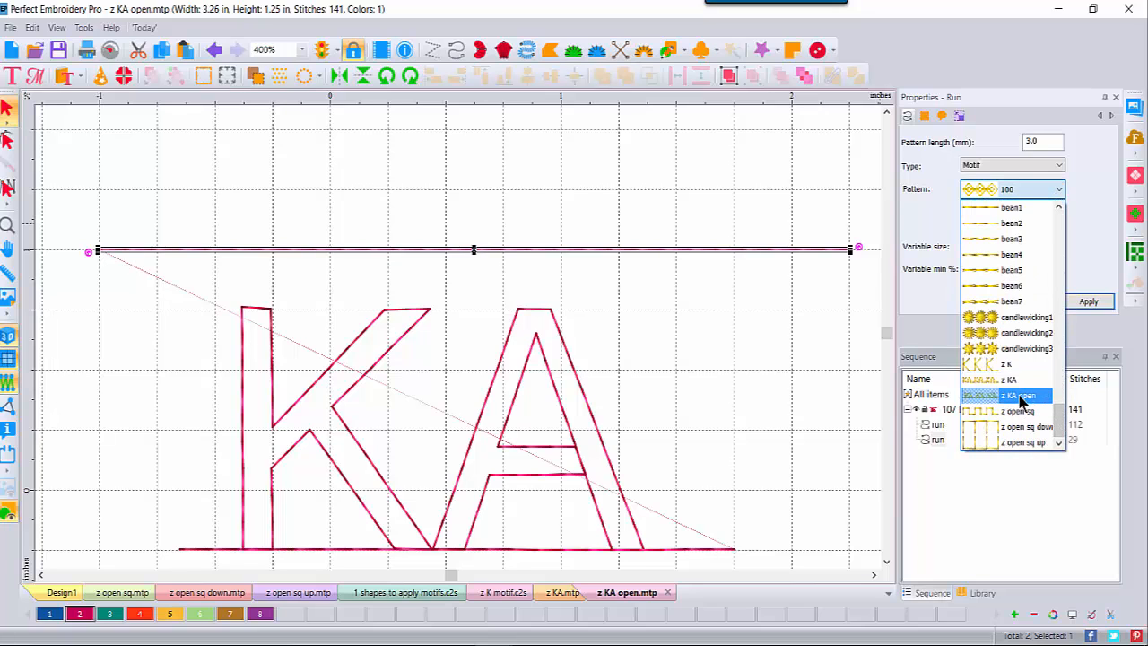
{"action": "left_click", "coordinate": [1020, 396]}
{"action": "left_click", "coordinate": [1088, 301]}
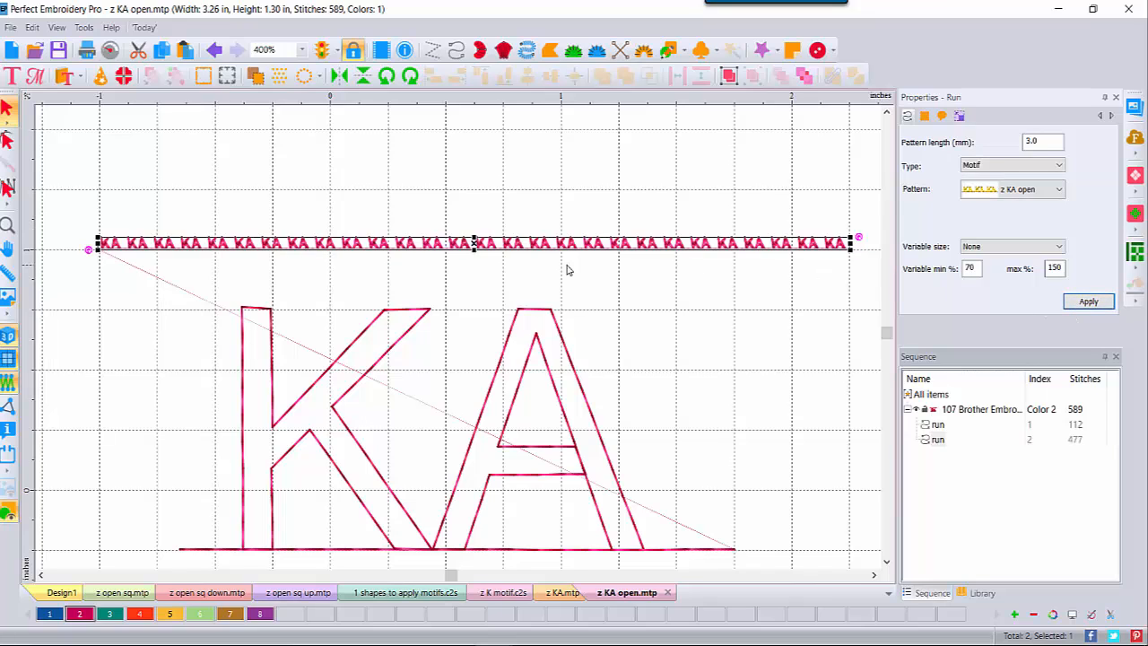
Step: Set the motif pattern length to 15 mm, then view at 200% with the grid hidden
{"action": "double_click", "coordinate": [1058, 142]}
{"action": "type", "text": "15"}
{"action": "left_click", "coordinate": [1103, 303]}
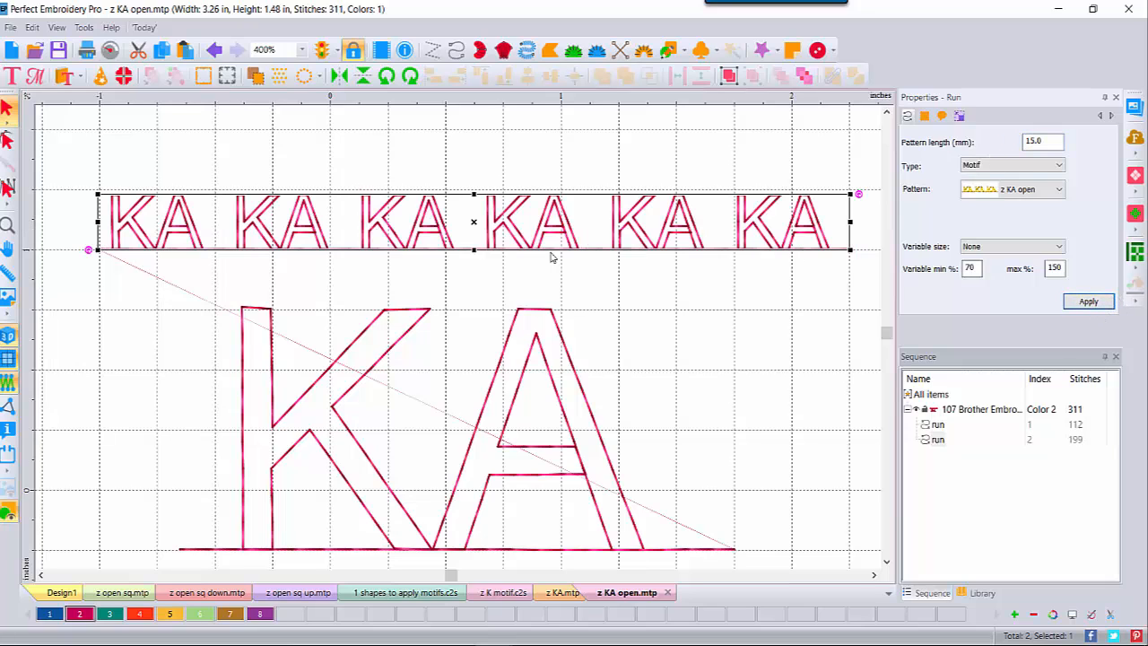
{"action": "left_click", "coordinate": [302, 49]}
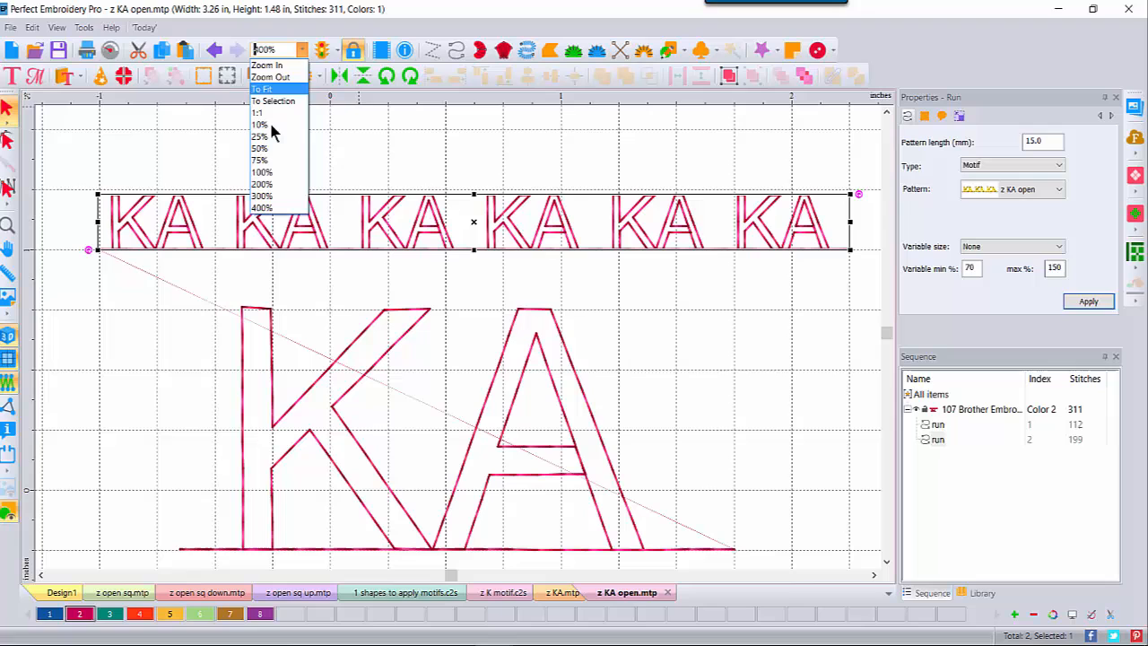
{"action": "left_click", "coordinate": [262, 184]}
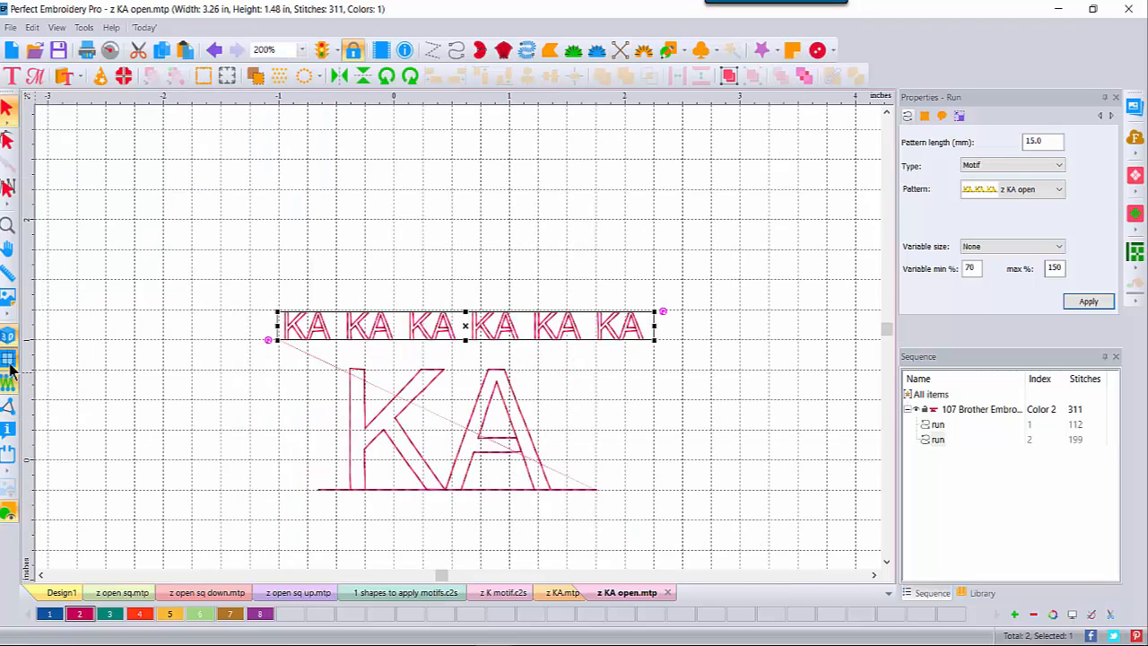
{"action": "left_click", "coordinate": [9, 361]}
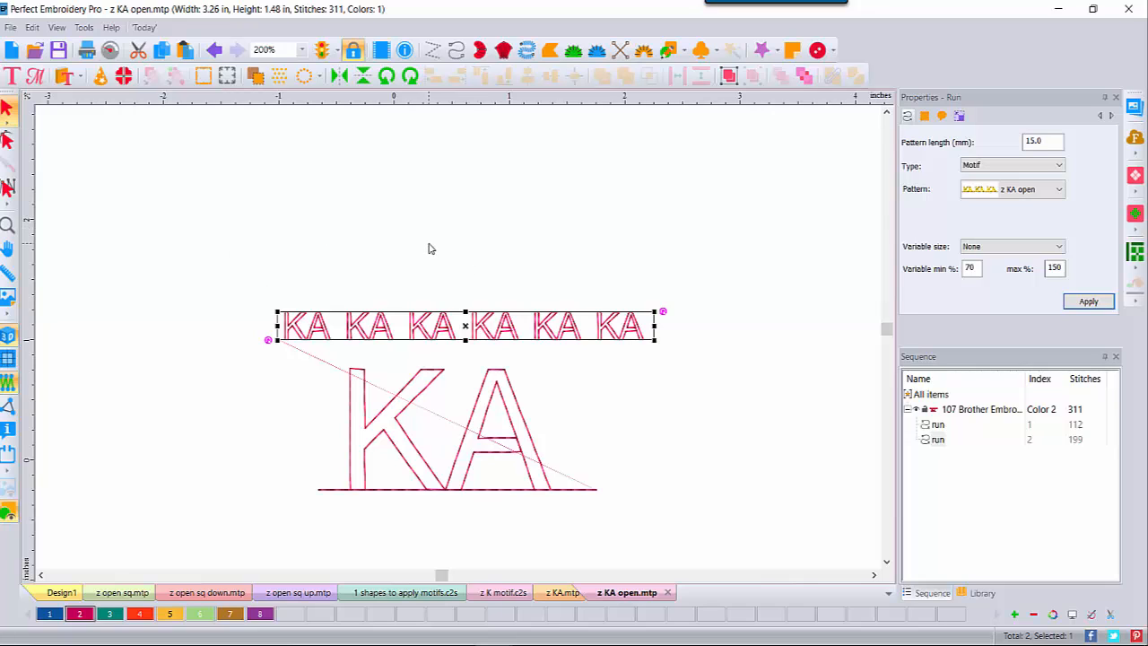
Step: Draw a rectangle above the KA motif line and convert it to a Complex Fill
{"action": "left_click", "coordinate": [682, 51]}
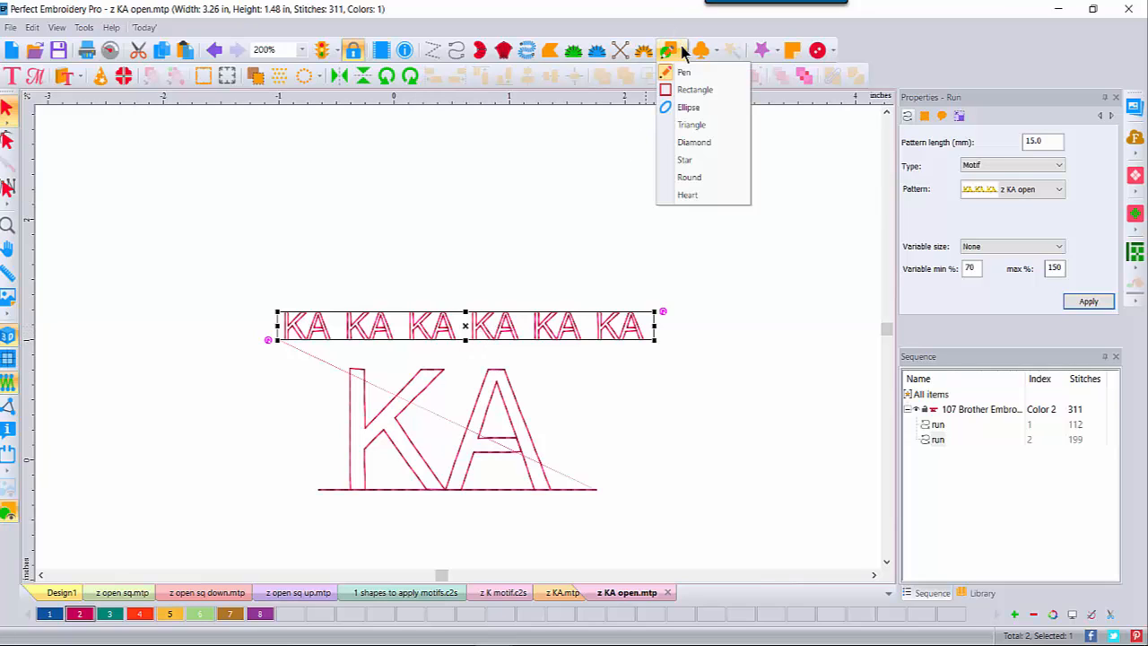
{"action": "left_click", "coordinate": [695, 91]}
{"action": "left_click_drag", "start_coordinate": [271, 155], "coordinate": [636, 276]}
{"action": "left_click", "coordinate": [6, 109]}
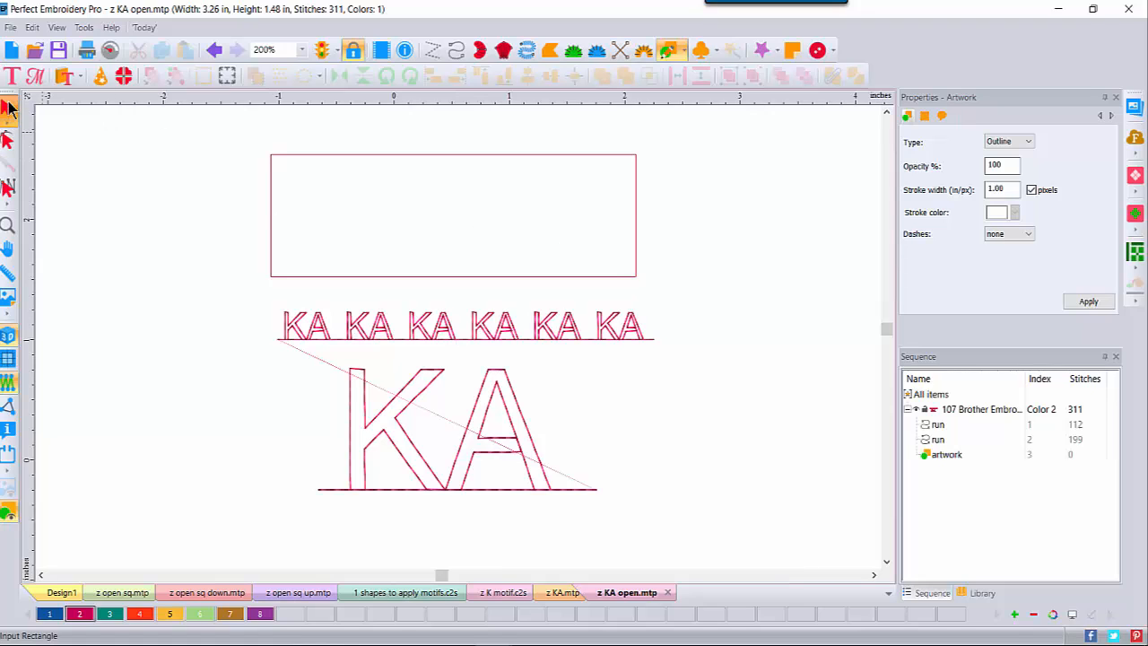
{"action": "left_click", "coordinate": [262, 171]}
{"action": "right_click", "coordinate": [281, 182]}
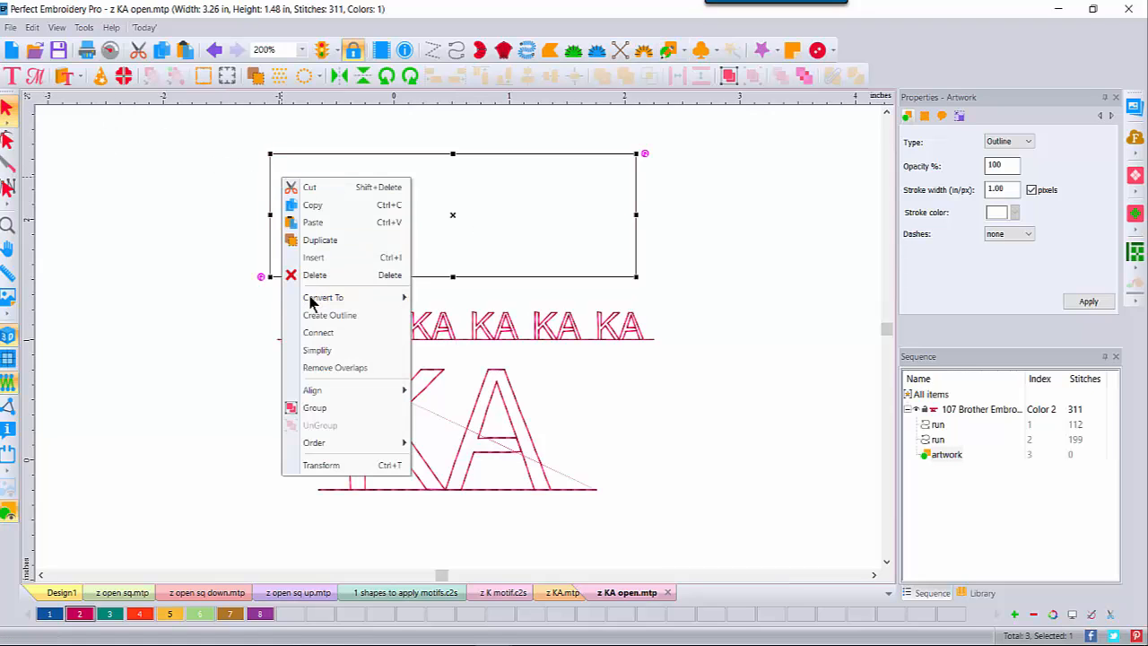
{"action": "mouse_move", "coordinate": [318, 302]}
{"action": "left_click", "coordinate": [442, 351]}
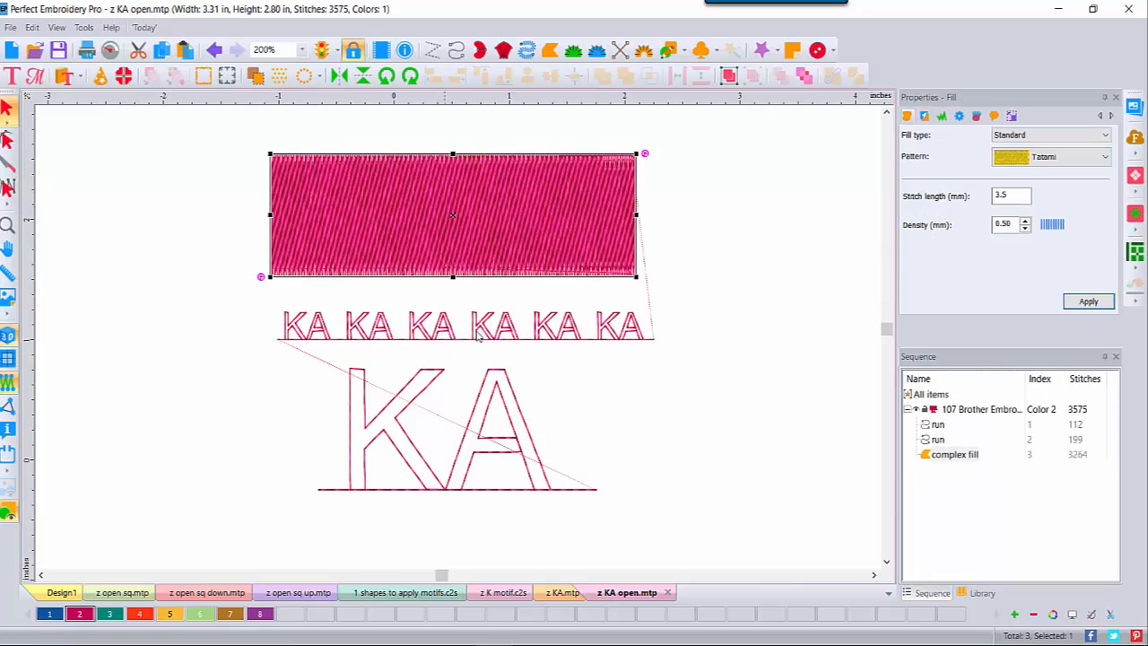
Step: Give the rectangle a Motif fill of z KA open with 10 mm pattern length
{"action": "left_click", "coordinate": [1096, 139]}
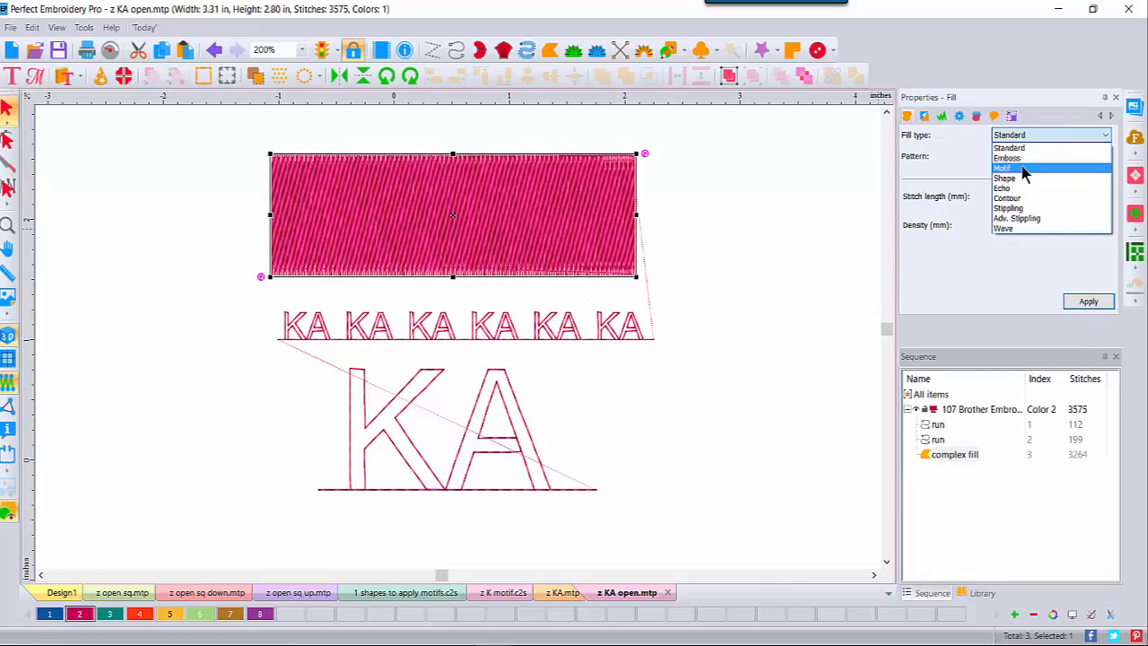
{"action": "left_click", "coordinate": [1024, 173]}
{"action": "left_click", "coordinate": [1105, 158]}
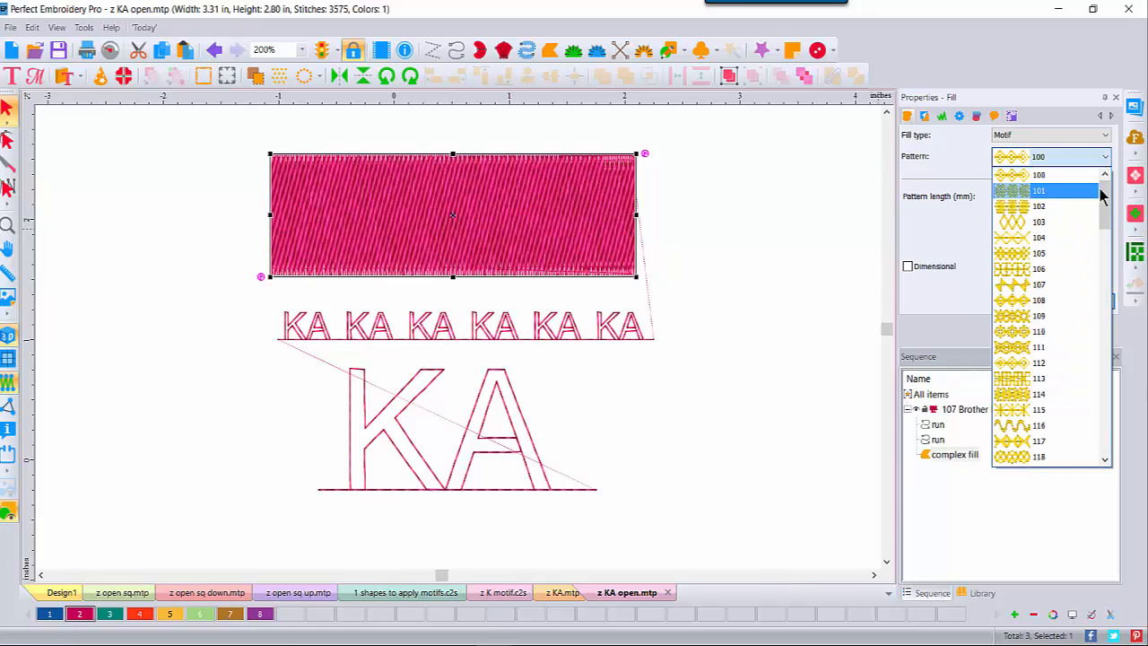
{"action": "left_click_drag", "start_coordinate": [1106, 206], "coordinate": [1109, 420]}
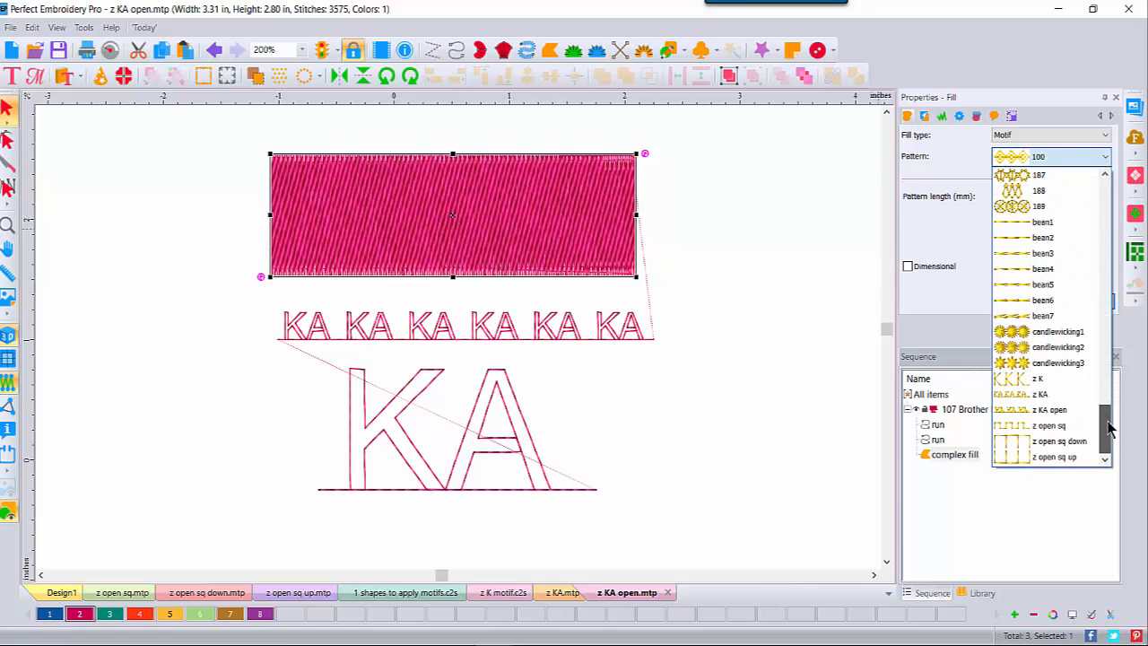
{"action": "left_click", "coordinate": [1067, 409]}
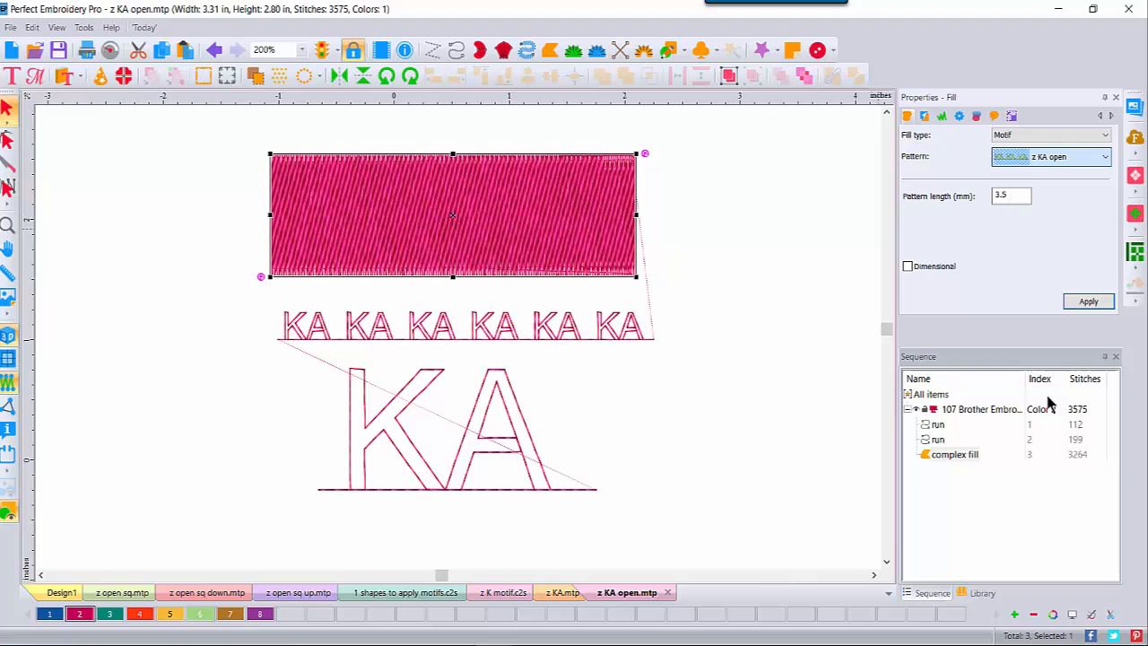
{"action": "left_click", "coordinate": [1094, 304]}
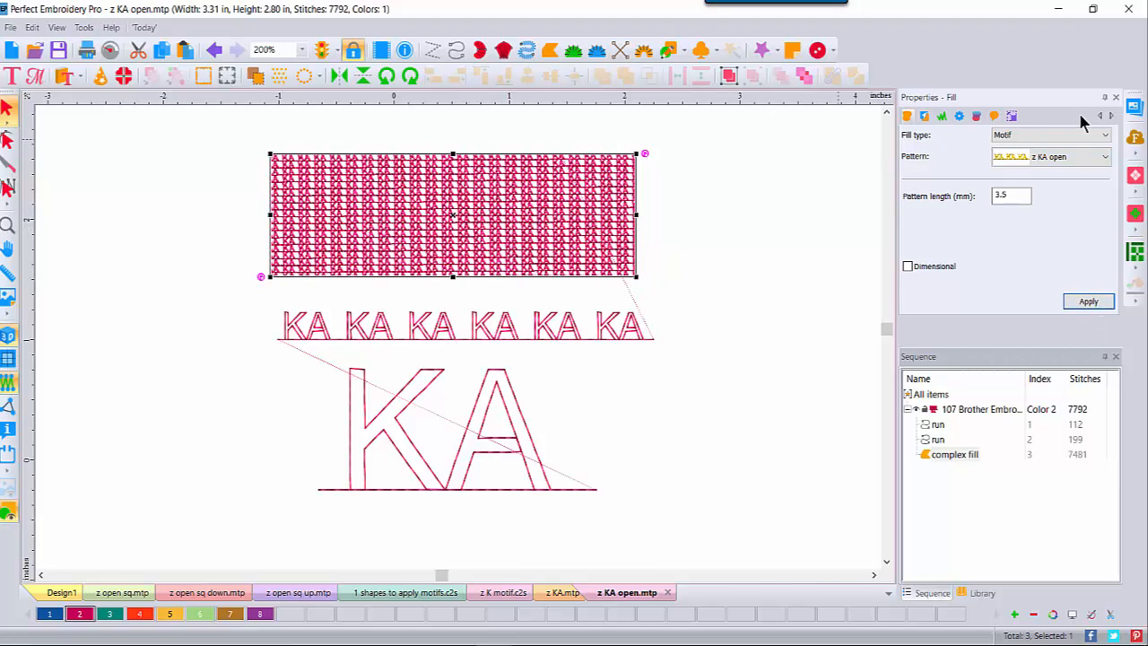
{"action": "left_click_drag", "start_coordinate": [983, 199], "coordinate": [944, 192]}
{"action": "type", "text": "10"}
{"action": "left_click", "coordinate": [1089, 301]}
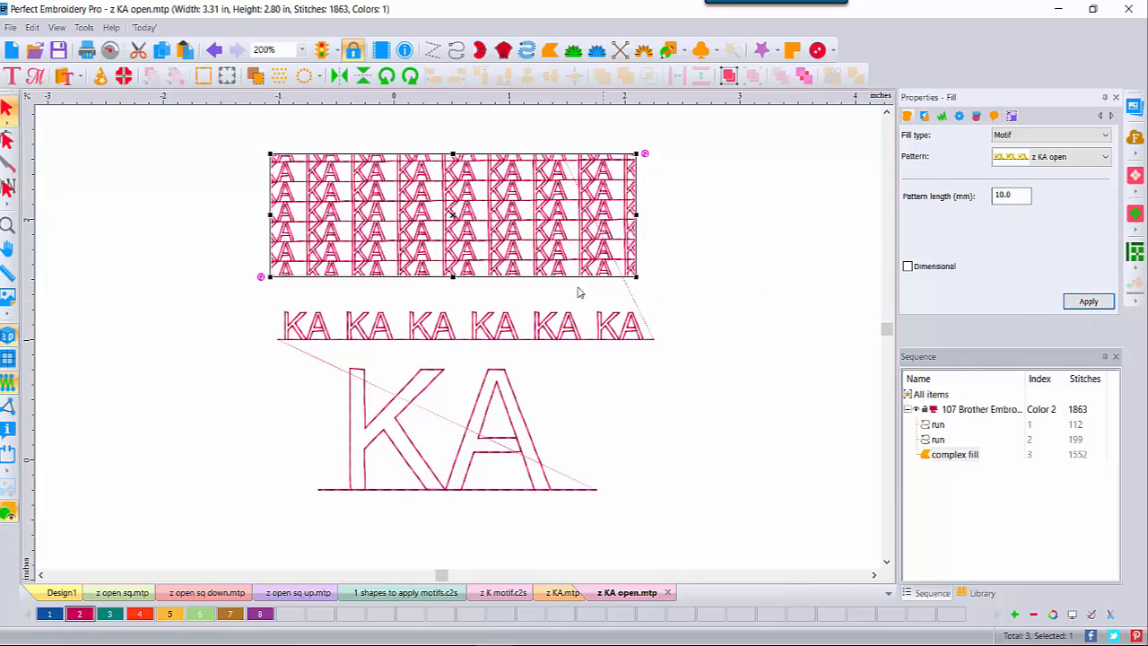
Step: Convert the filled rectangle into a Motif-type run outline
{"action": "right_click", "coordinate": [467, 209]}
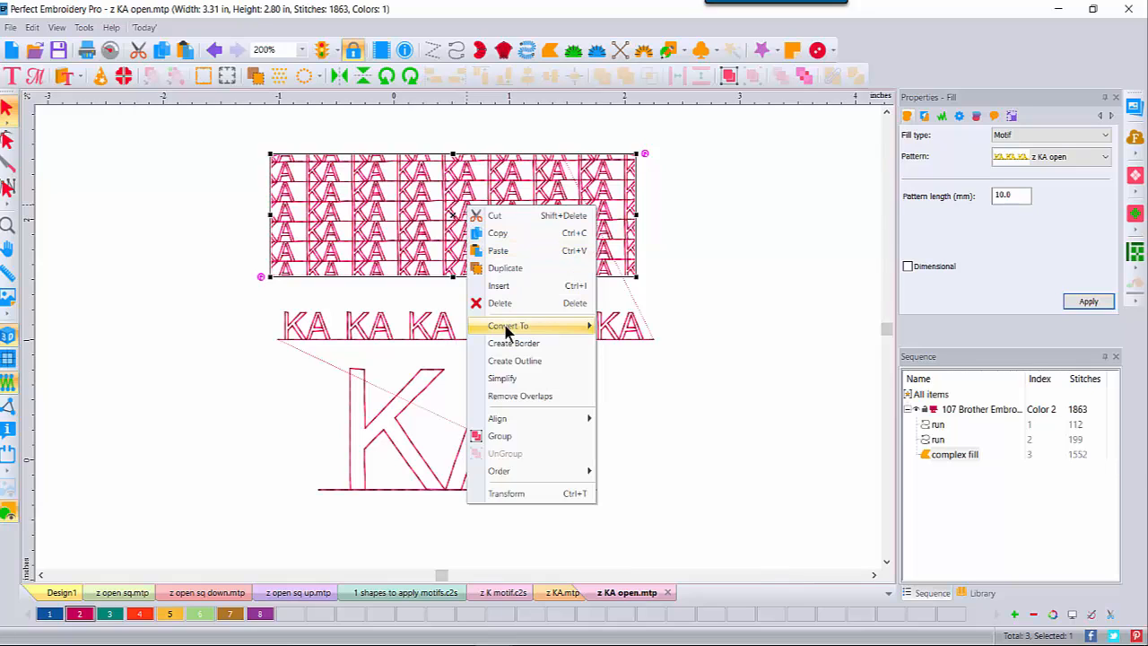
{"action": "mouse_move", "coordinate": [508, 328]}
{"action": "left_click", "coordinate": [624, 344]}
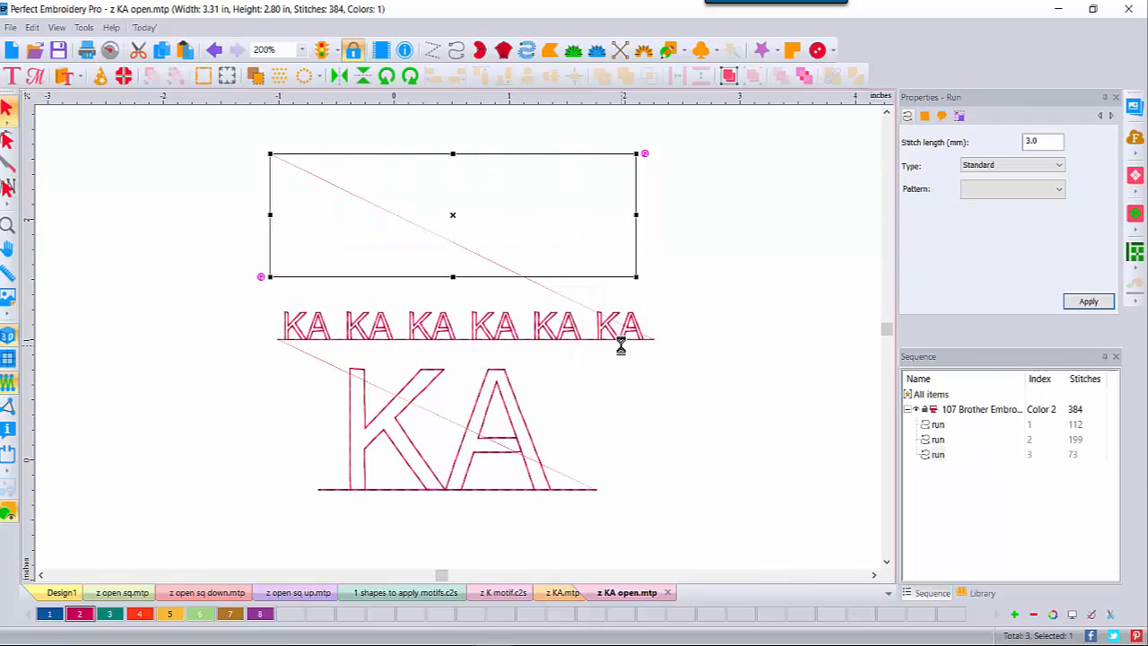
{"action": "left_click", "coordinate": [1054, 168]}
{"action": "left_click", "coordinate": [987, 201]}
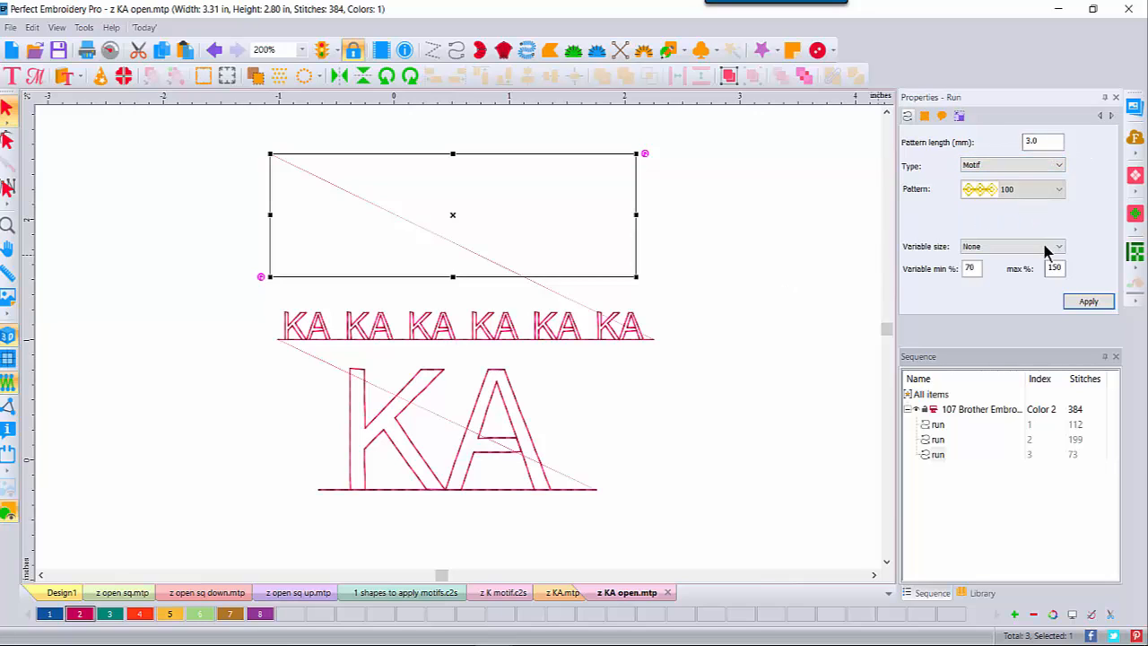
Step: Stitch the outline with the z KA open motif at a 10 mm pattern length
{"action": "left_click", "coordinate": [1058, 189]}
{"action": "scroll", "coordinate": [1061, 328], "scroll_direction": "down", "scroll_amount": 5}
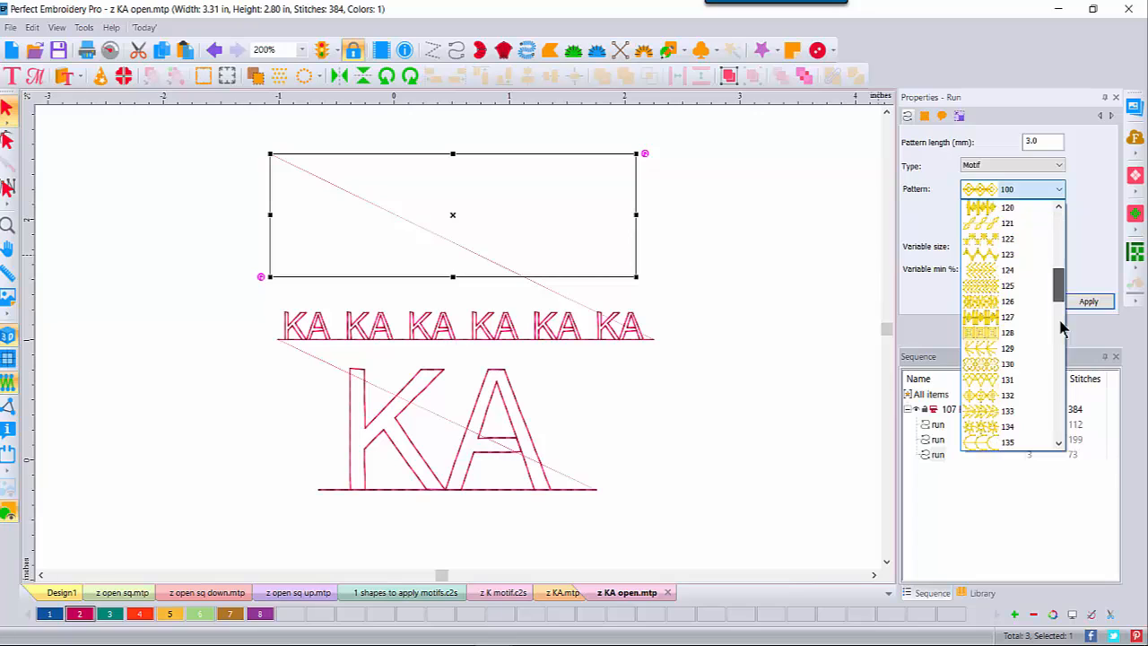
{"action": "scroll", "coordinate": [1063, 377], "scroll_direction": "down", "scroll_amount": 10}
{"action": "left_click", "coordinate": [1023, 399]}
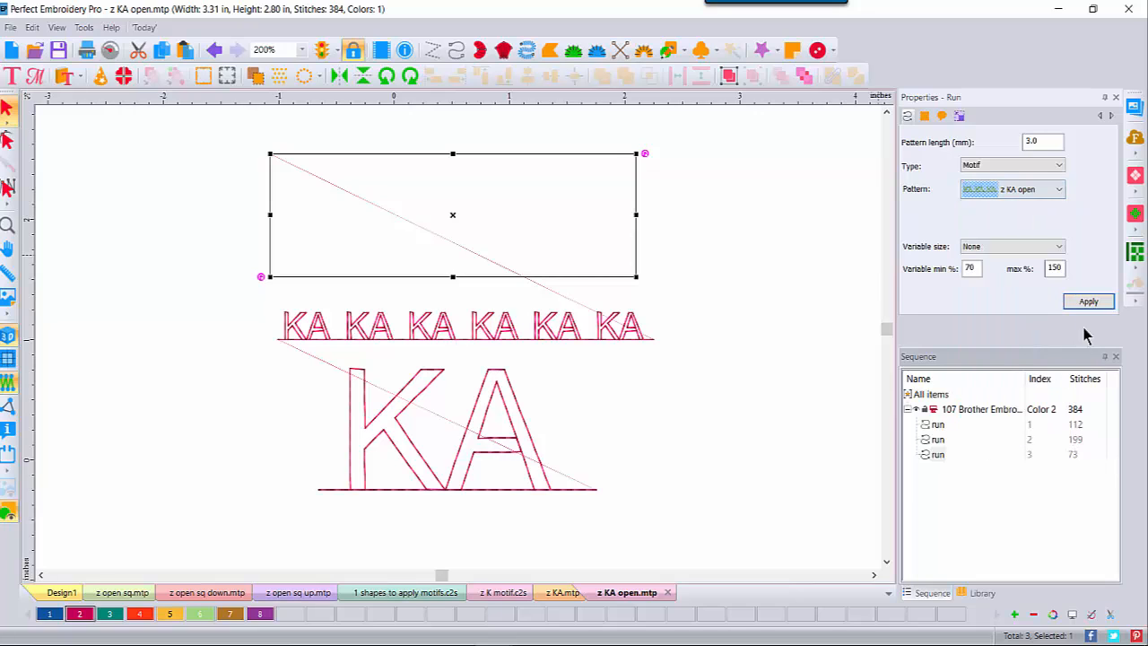
{"action": "left_click", "coordinate": [1088, 302]}
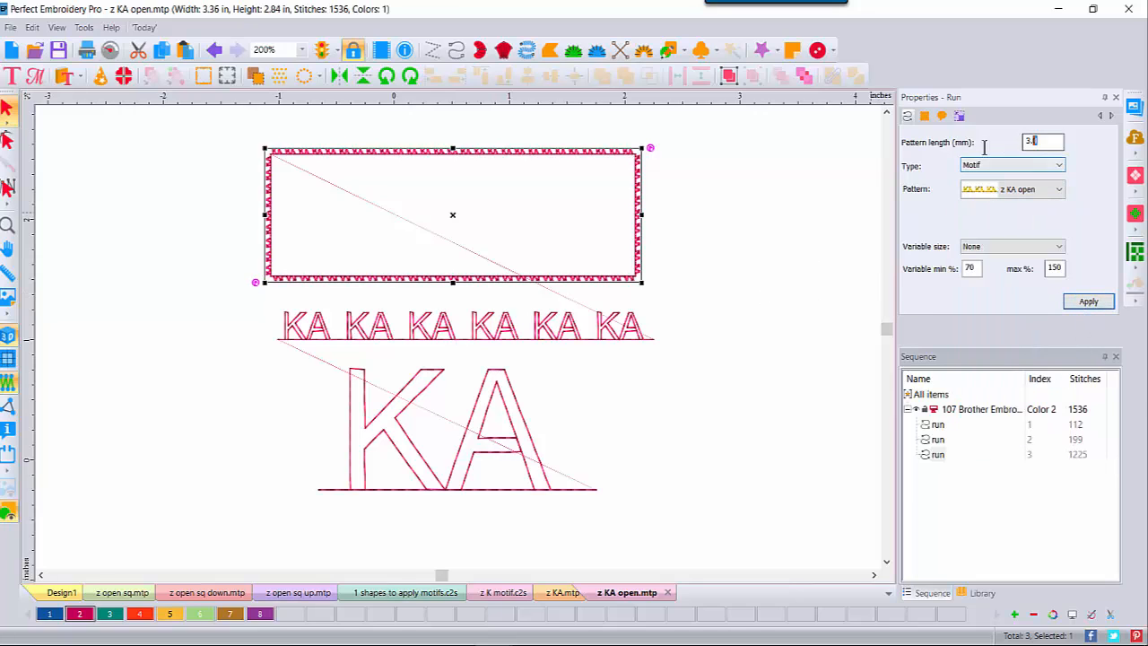
{"action": "left_click_drag", "start_coordinate": [984, 148], "coordinate": [948, 143]}
{"action": "type", "text": "10"}
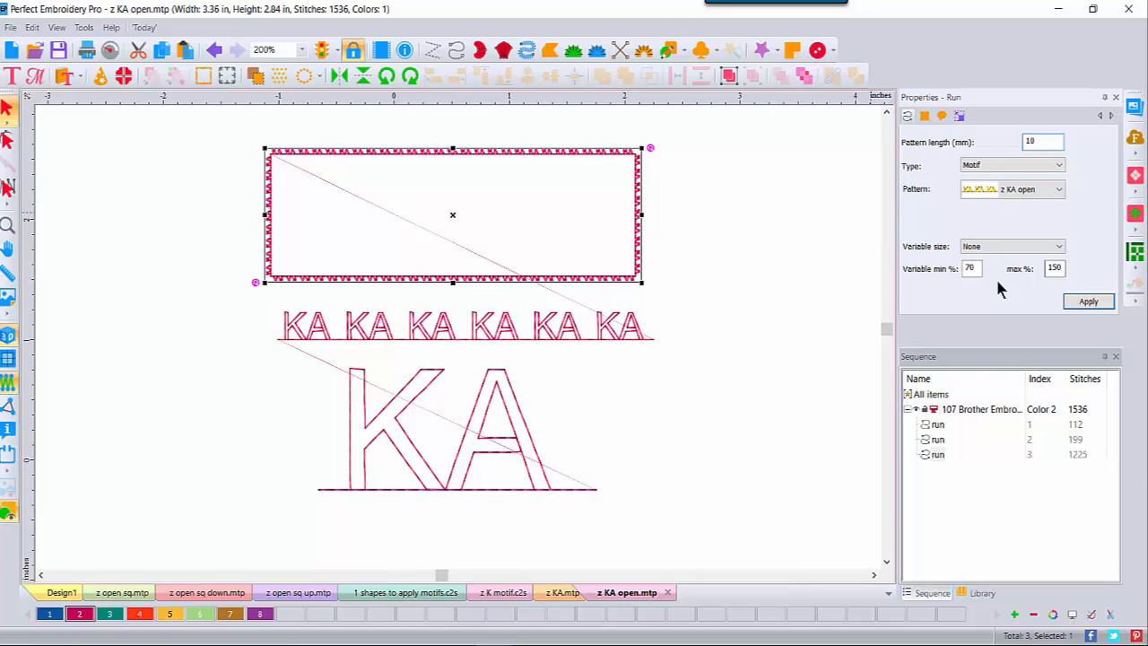
{"action": "left_click", "coordinate": [1073, 302]}
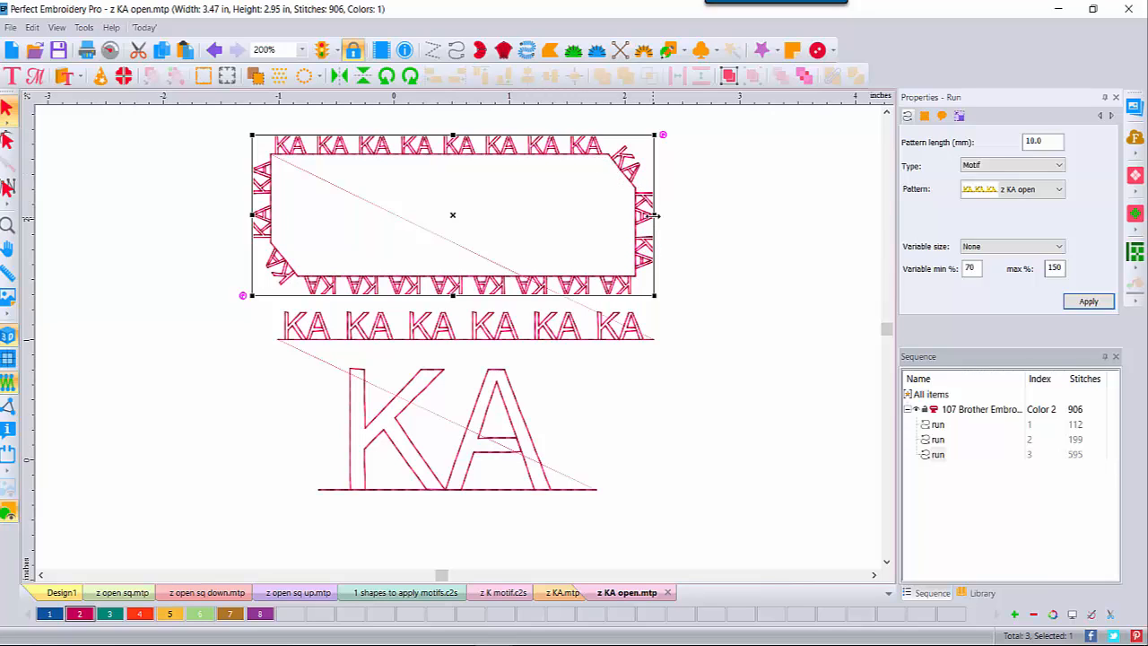
Step: Widen the rectangle to the right and make it taller, then fit the design in view
{"action": "left_click_drag", "start_coordinate": [654, 215], "coordinate": [721, 221]}
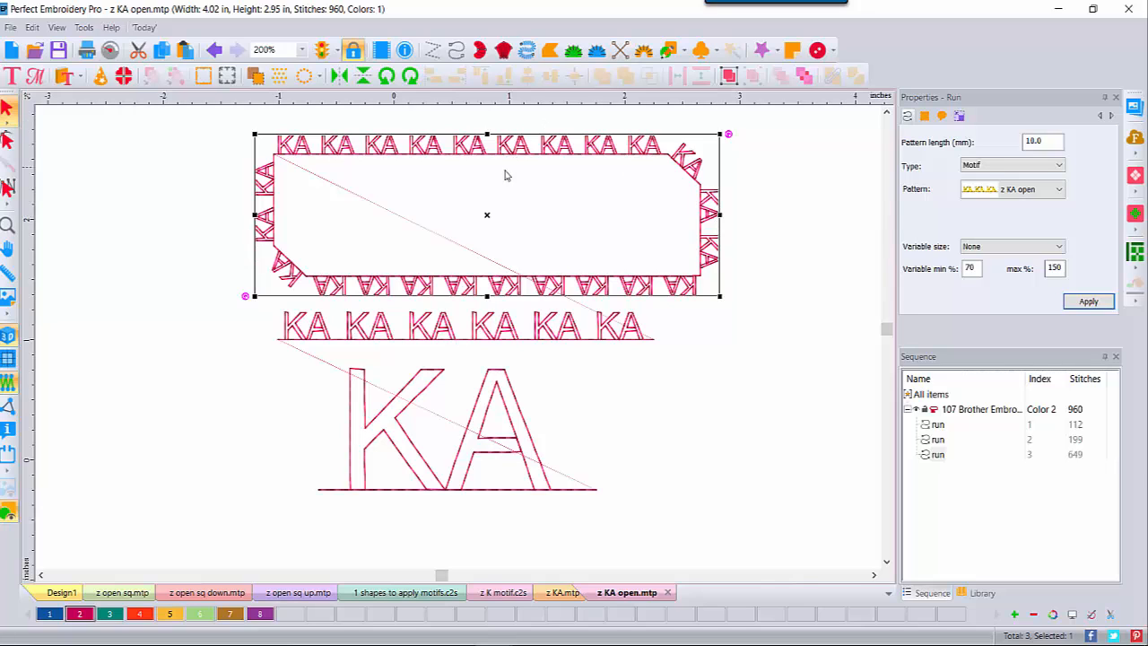
{"action": "left_click_drag", "start_coordinate": [487, 135], "coordinate": [487, 106]}
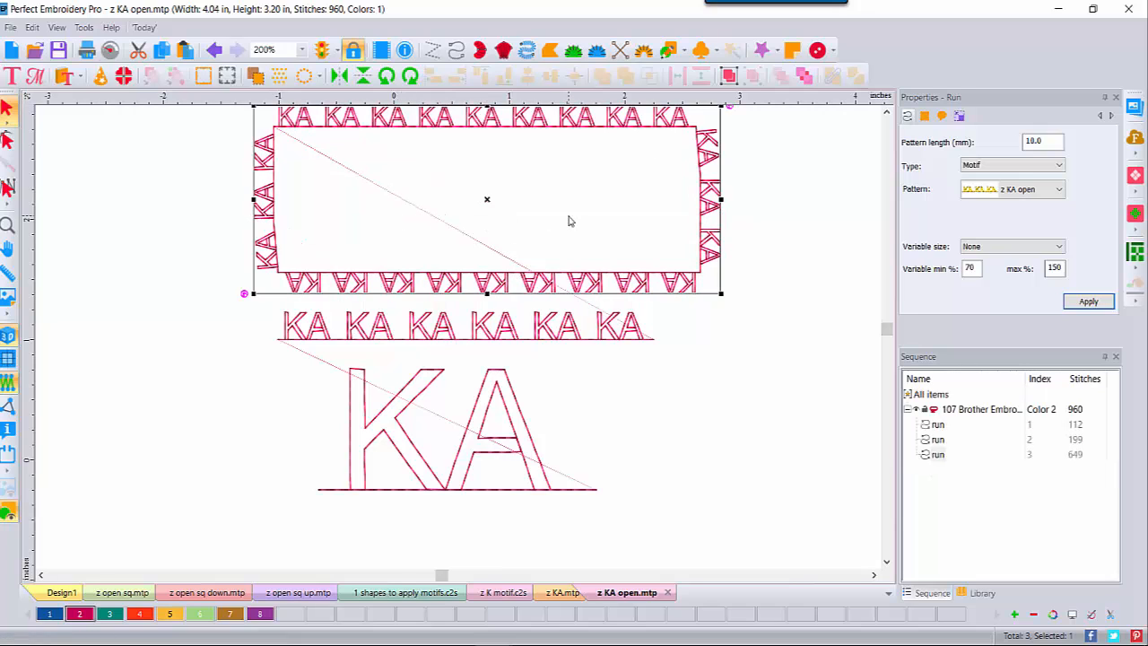
{"action": "left_click", "coordinate": [6, 230]}
{"action": "double_click", "coordinate": [6, 230]}
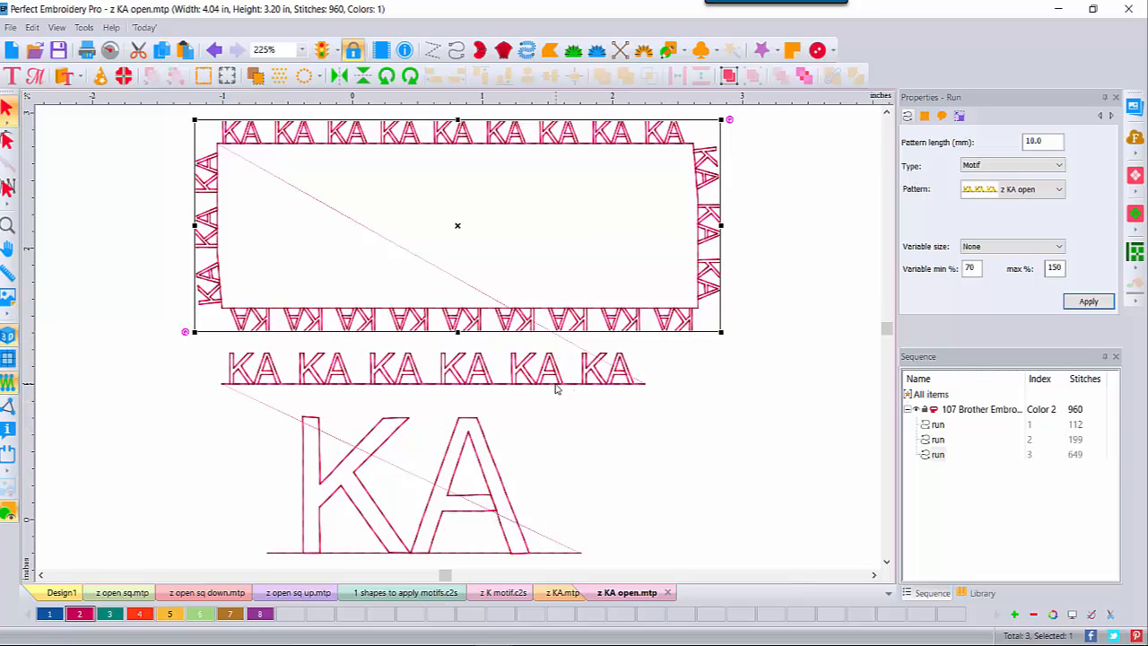
{"action": "left_click", "coordinate": [147, 261]}
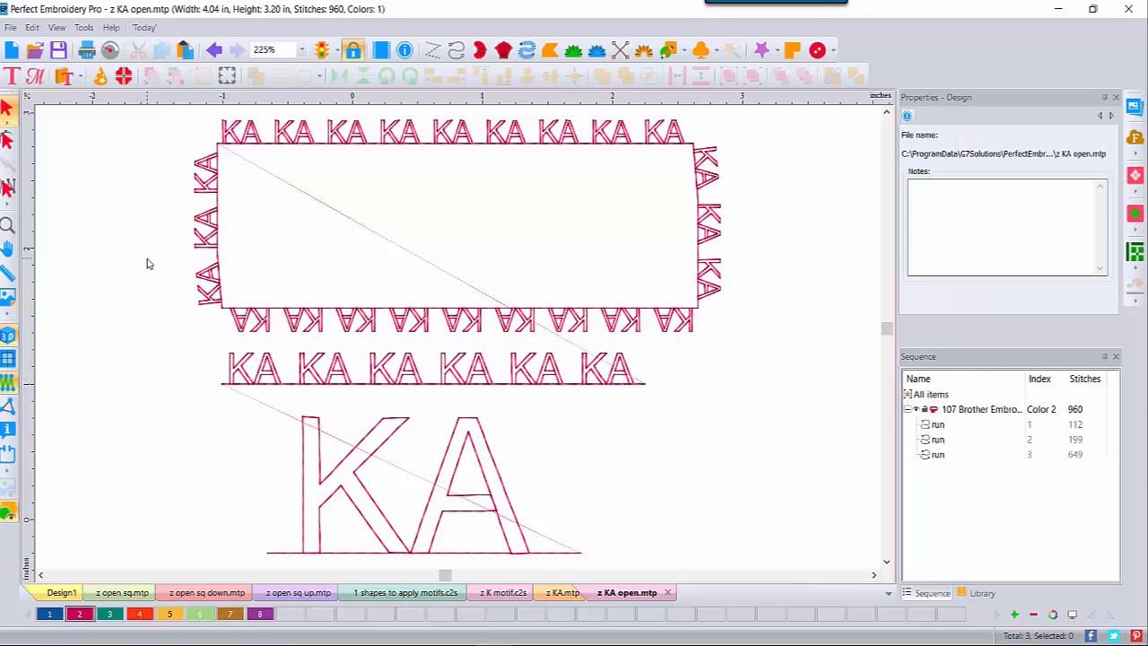
Step: Open '2 KATE motif' from DATA (D:)\0 VID Motif Emboss-Sept and view it in 3D
{"action": "left_click", "coordinate": [35, 49]}
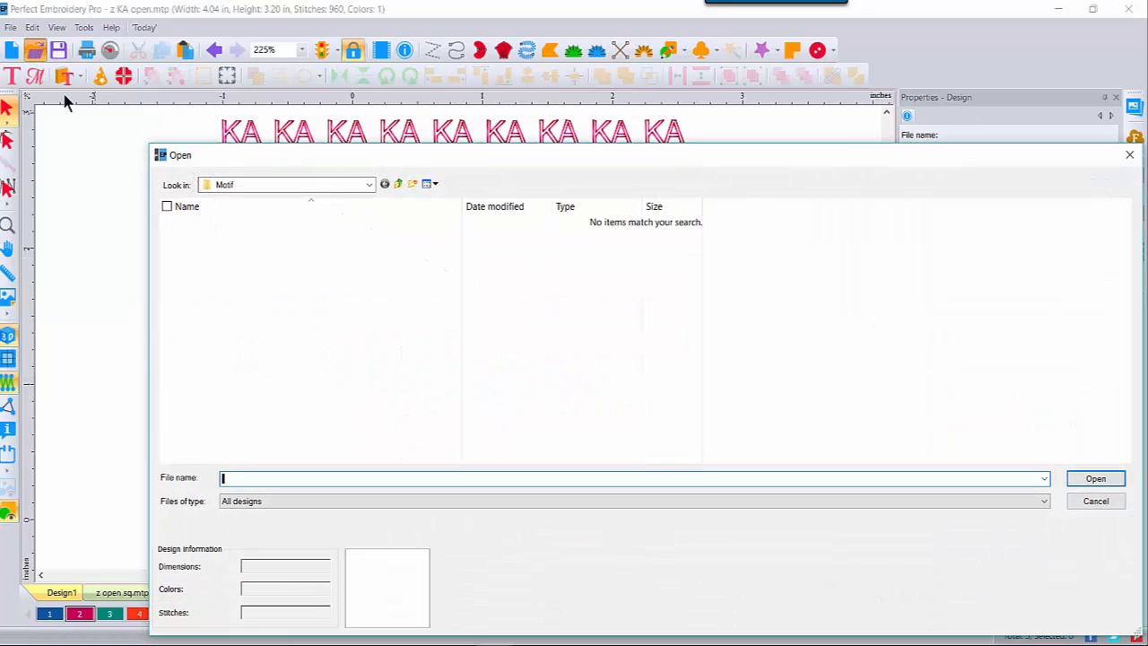
{"action": "left_click", "coordinate": [367, 183]}
{"action": "left_click", "coordinate": [247, 450]}
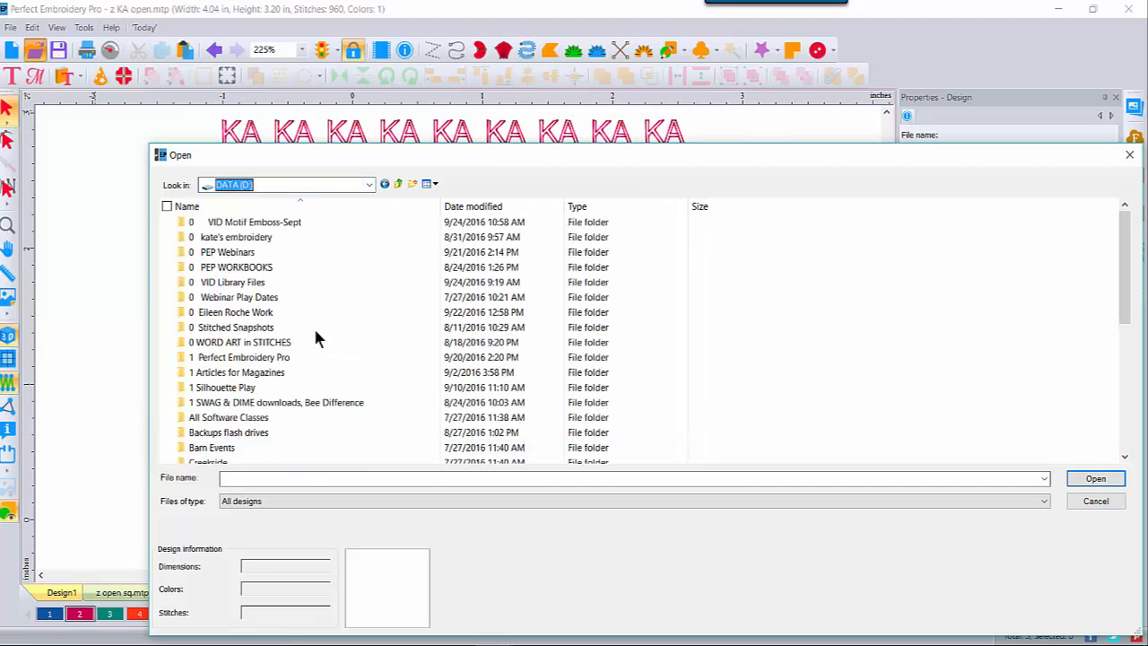
{"action": "double_click", "coordinate": [282, 221]}
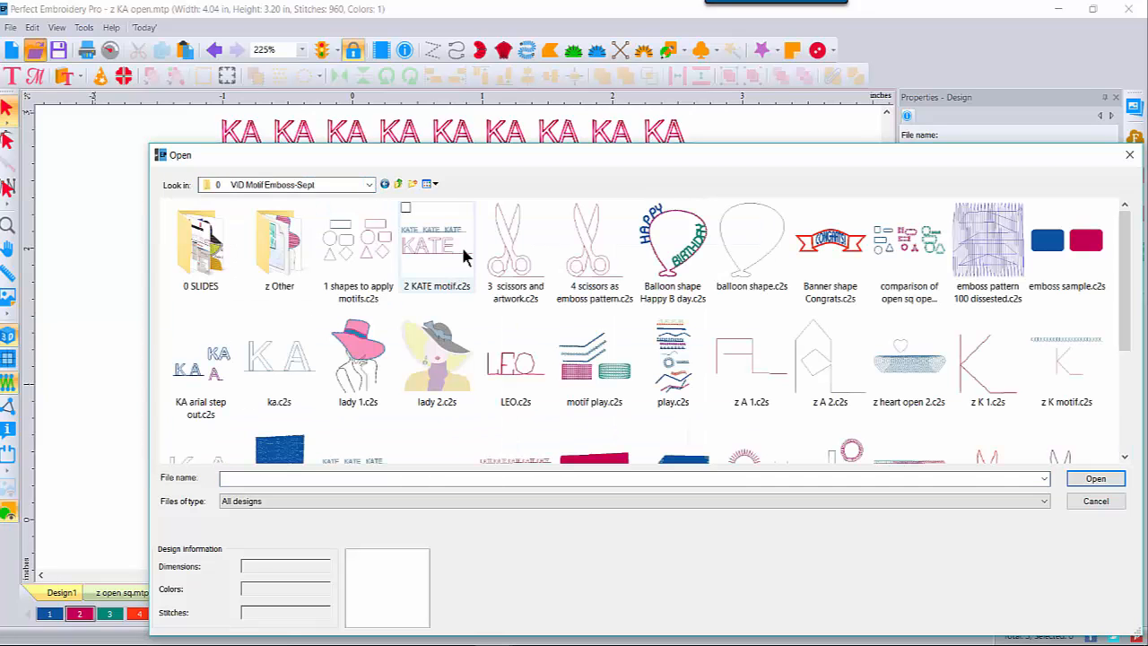
{"action": "double_click", "coordinate": [451, 255]}
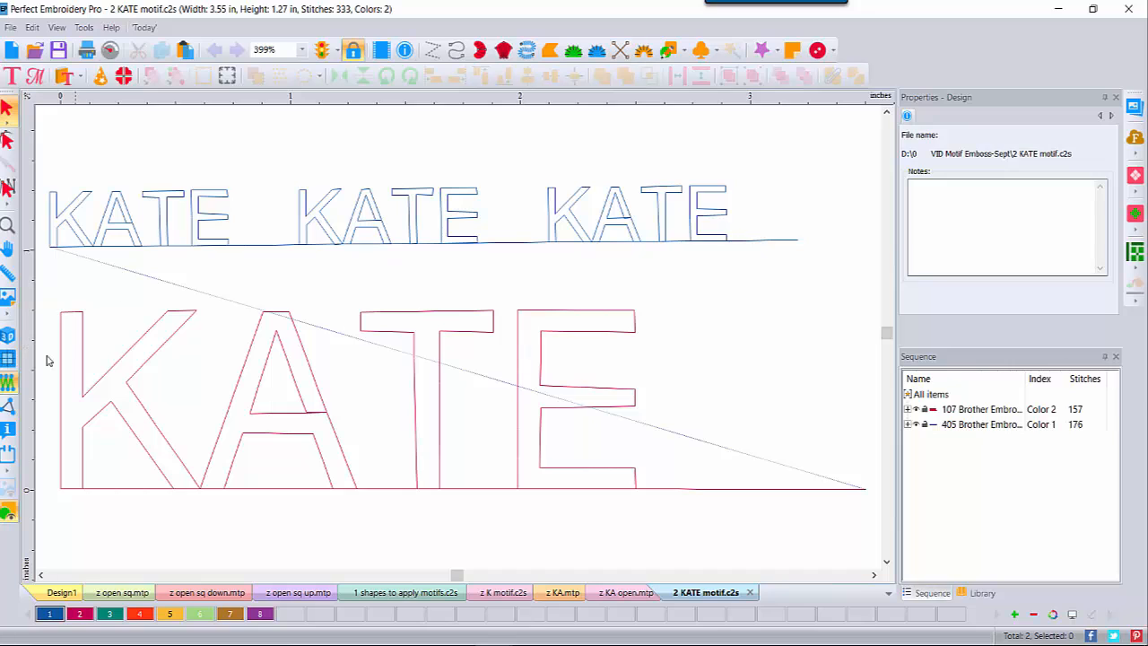
{"action": "left_click", "coordinate": [7, 338]}
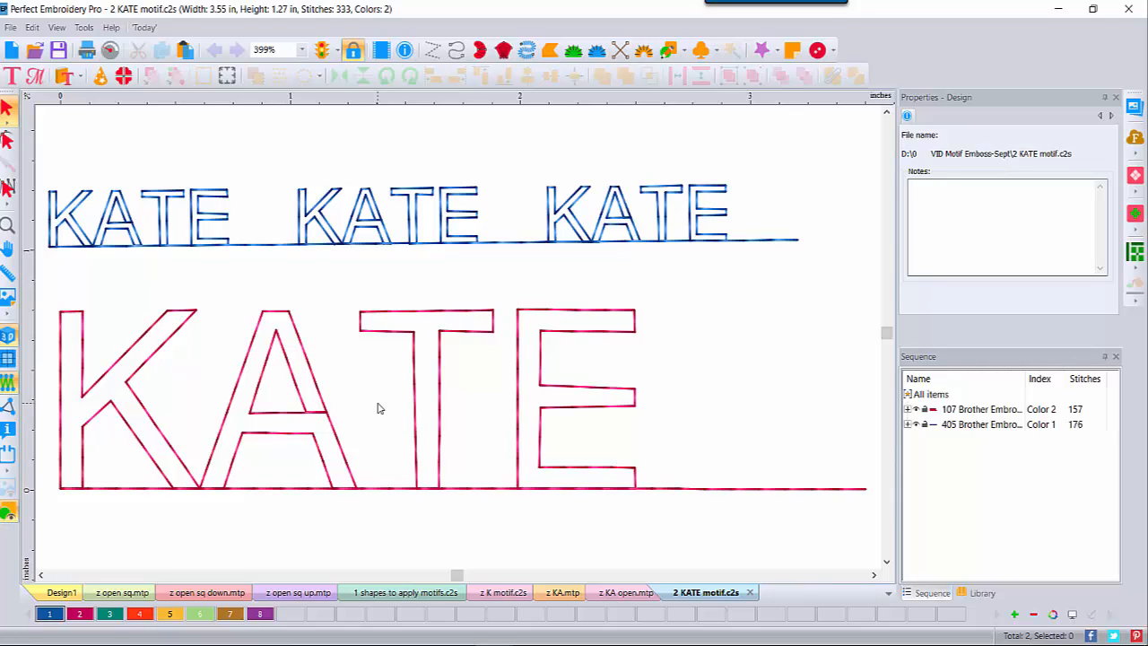
Step: Create the blank Design9 and bring the slide viewer back to the front
{"action": "left_click", "coordinate": [11, 52]}
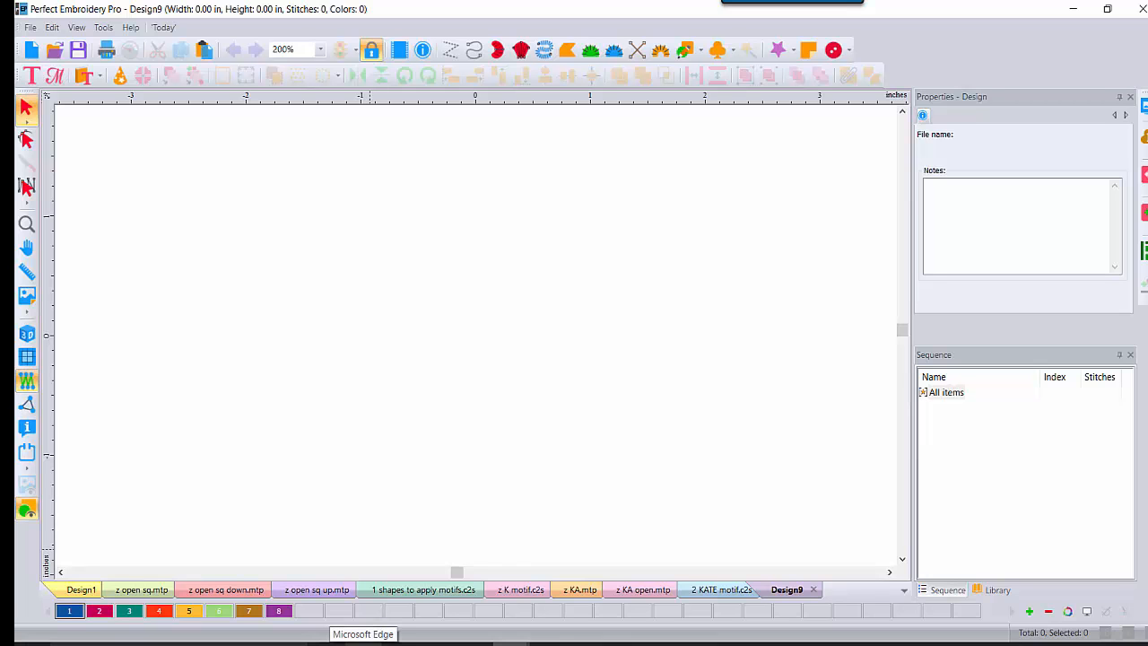
{"action": "left_click", "coordinate": [548, 644]}
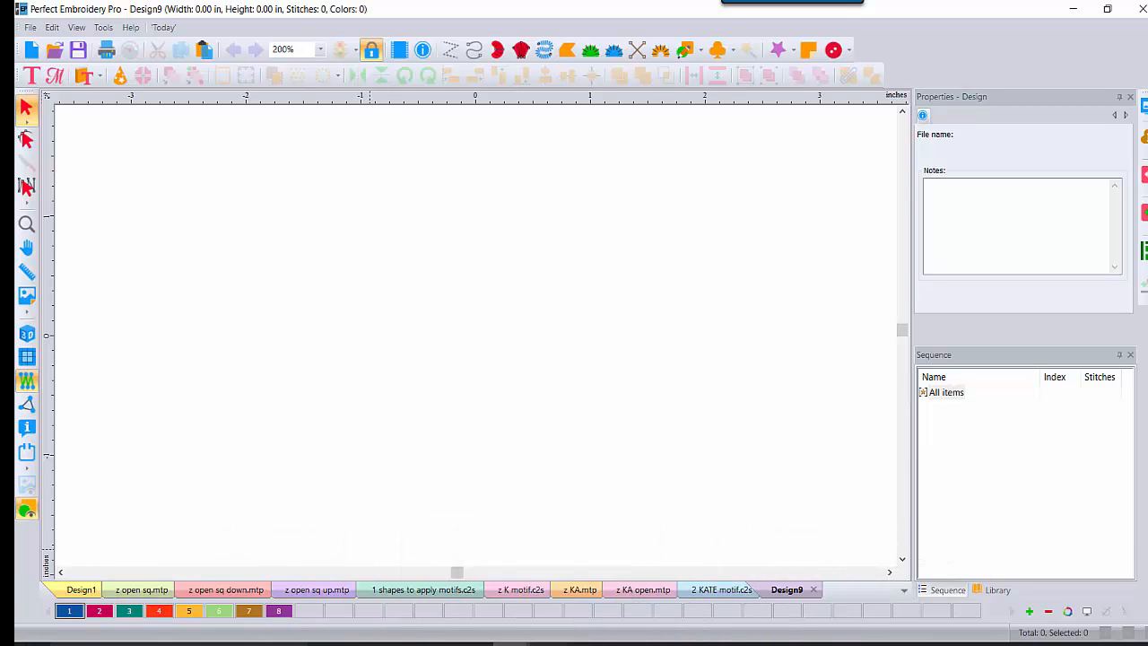
Step: Advance to the openclipart.org and publicdomainvectors.org slide, then launch Microsoft Edge
{"action": "key", "text": "Right"}
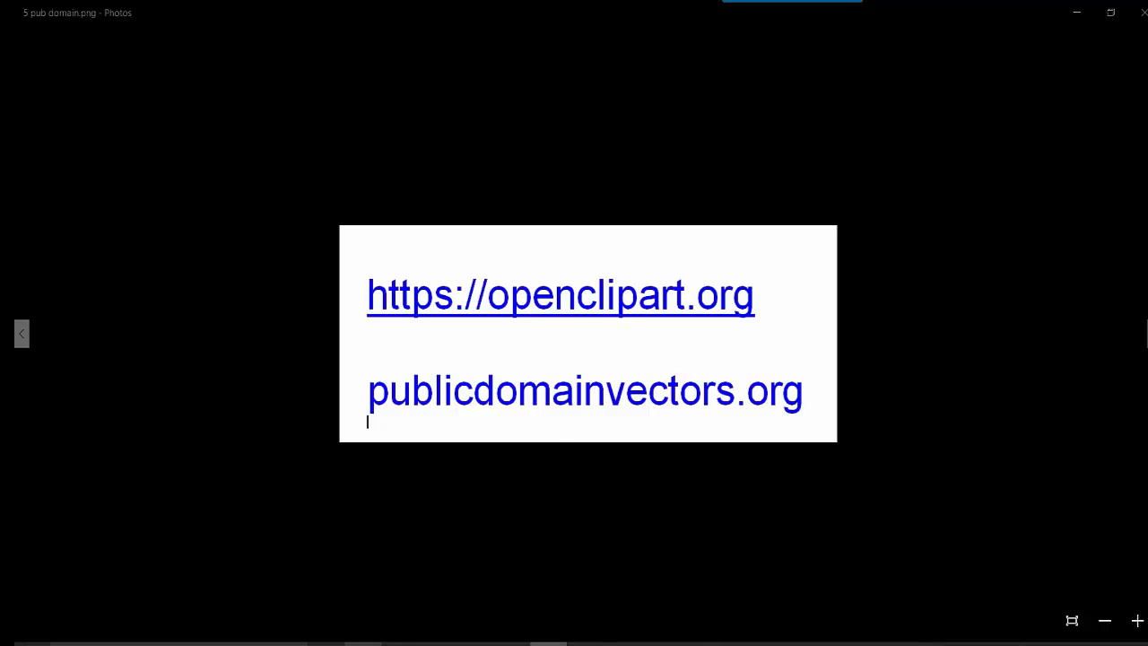
{"action": "left_click", "coordinate": [364, 643]}
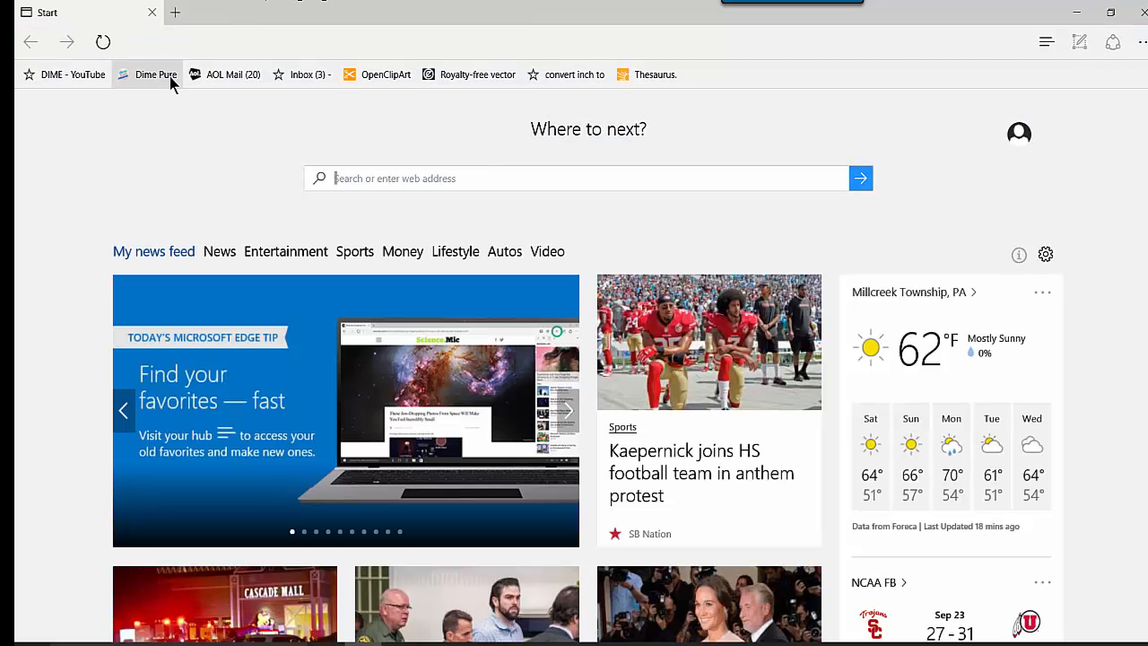
Step: Search Openclipart for 'sewing machine' clip art
{"action": "left_click", "coordinate": [382, 76]}
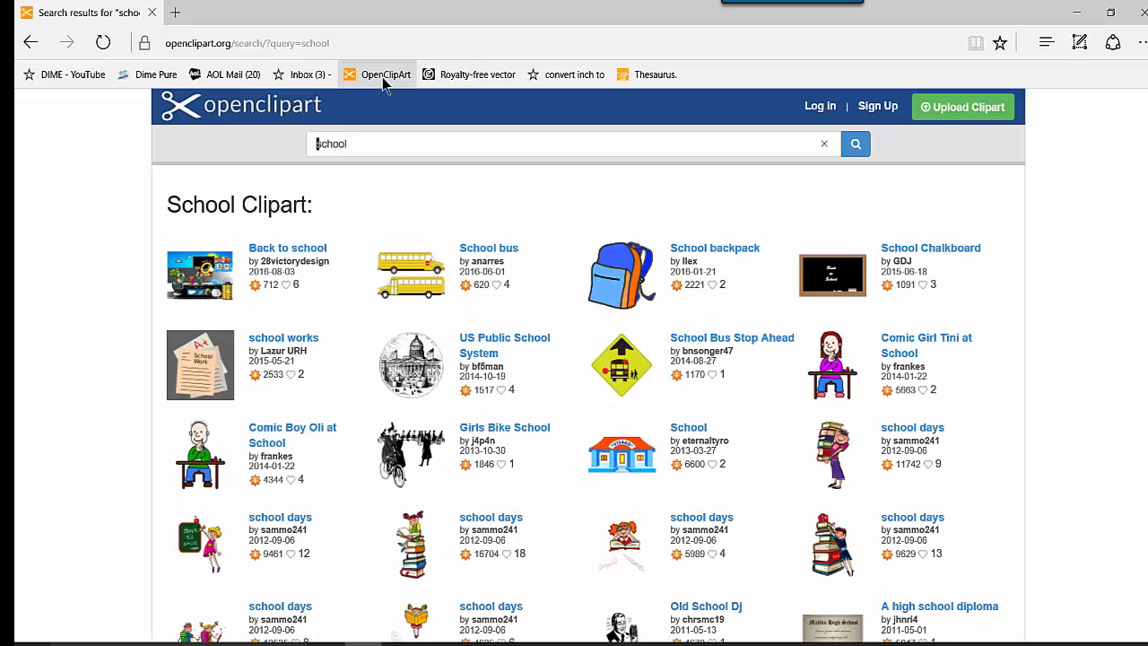
{"action": "left_click", "coordinate": [372, 146]}
{"action": "left_click_drag", "start_coordinate": [371, 146], "coordinate": [302, 148]}
{"action": "type", "text": "sewing "}
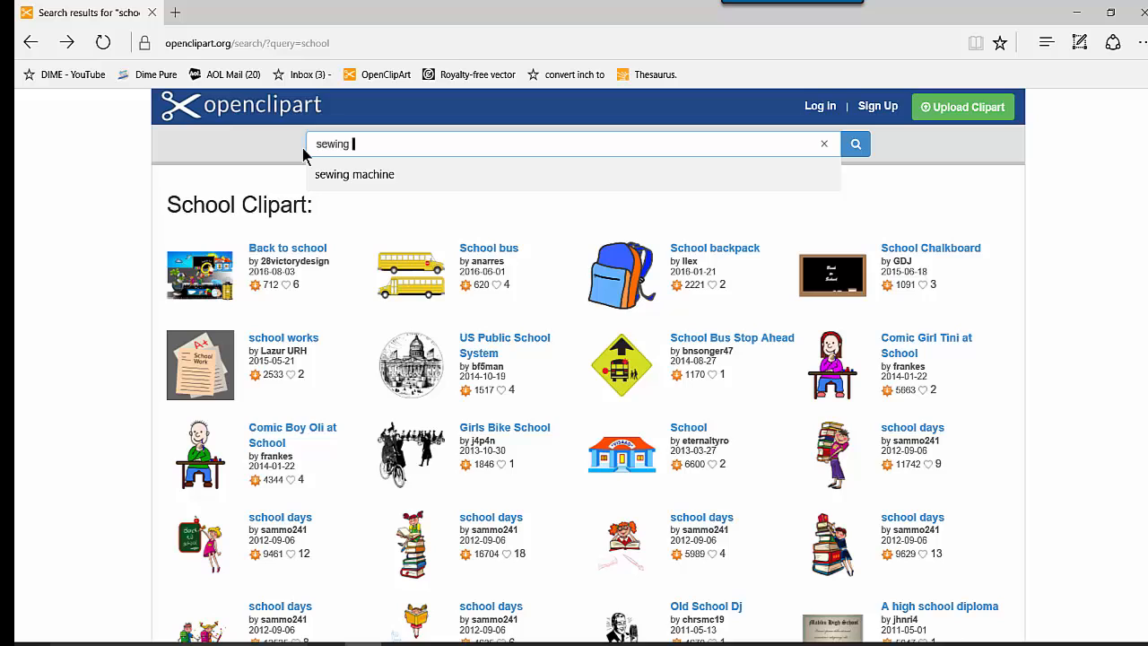
{"action": "type", "text": "m"}
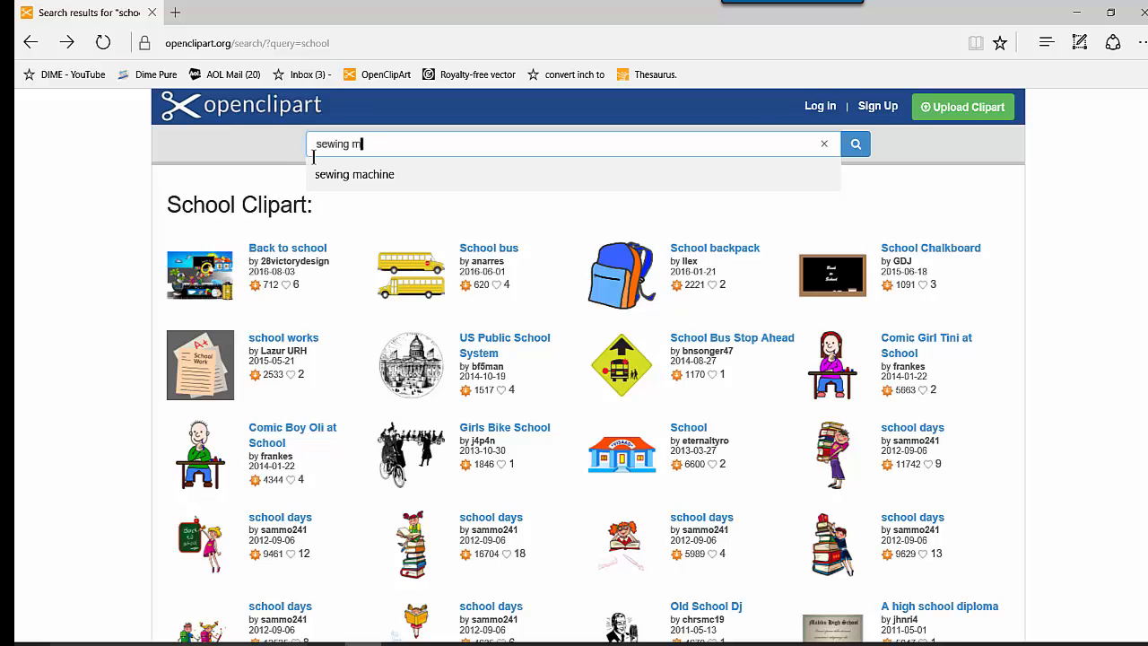
{"action": "left_click", "coordinate": [377, 175]}
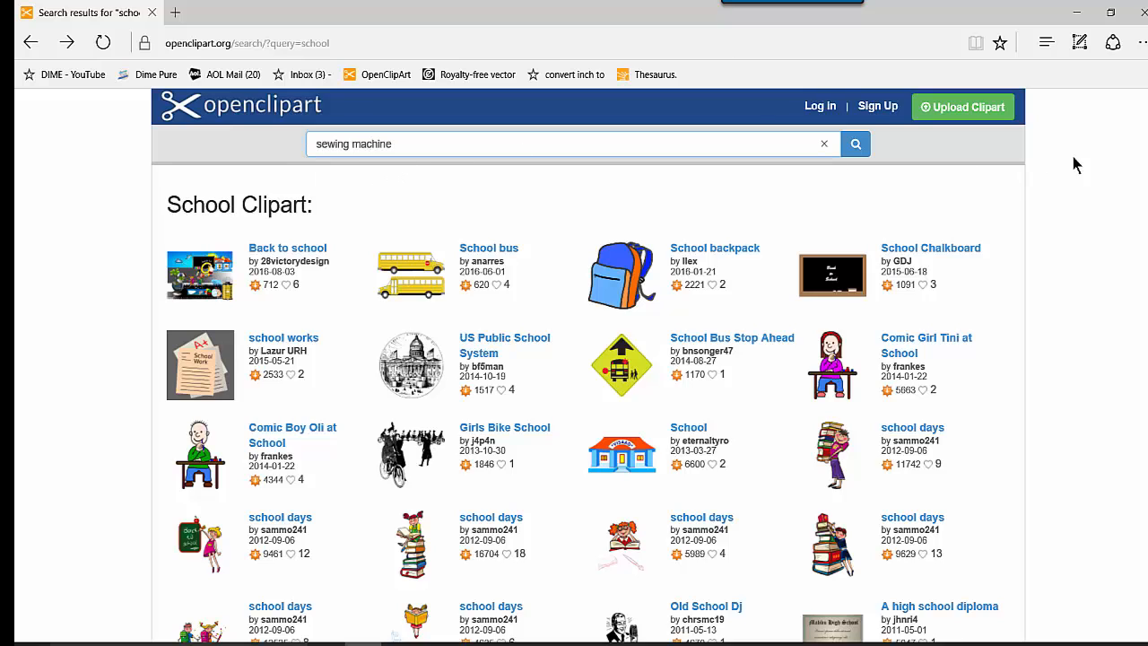
{"action": "left_click", "coordinate": [855, 146]}
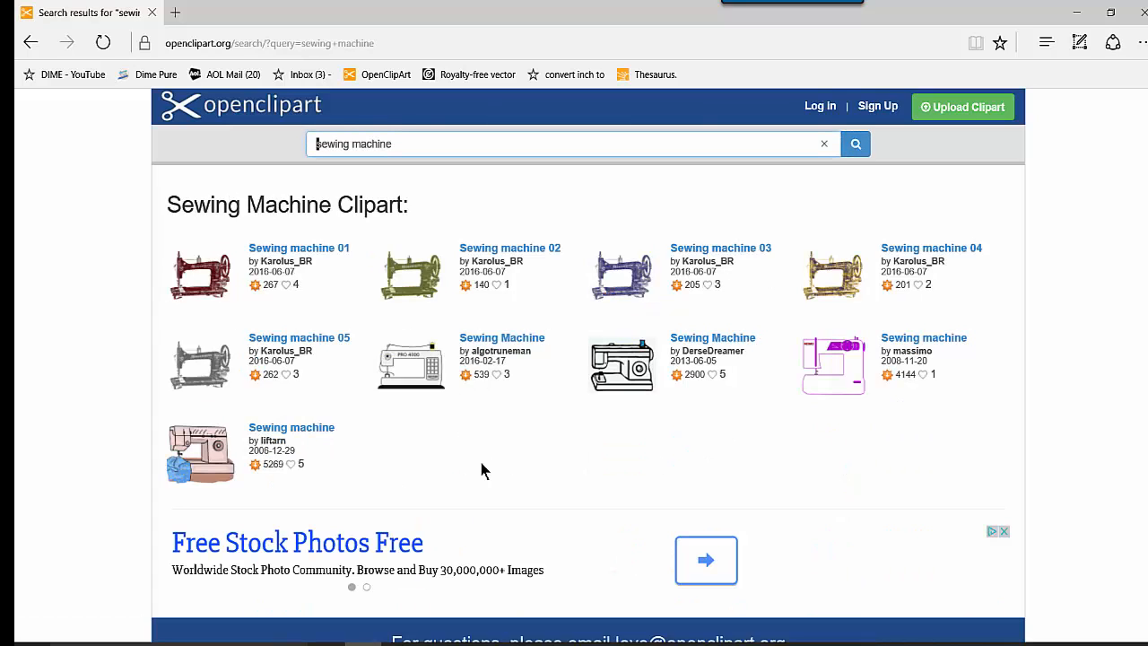
Step: Download the simple sewing machine clip art as the medium-size PNG
{"action": "left_click", "coordinate": [845, 366]}
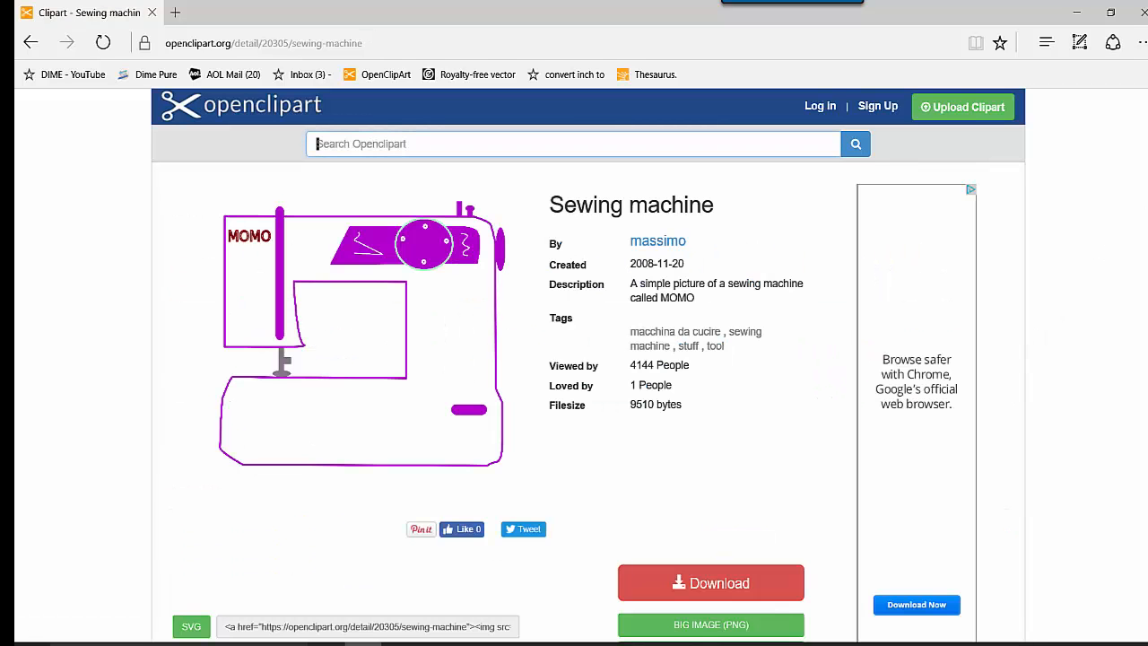
{"action": "scroll", "coordinate": [1000, 402], "scroll_direction": "down", "scroll_amount": 3}
{"action": "scroll", "coordinate": [772, 413], "scroll_direction": "down", "scroll_amount": 2}
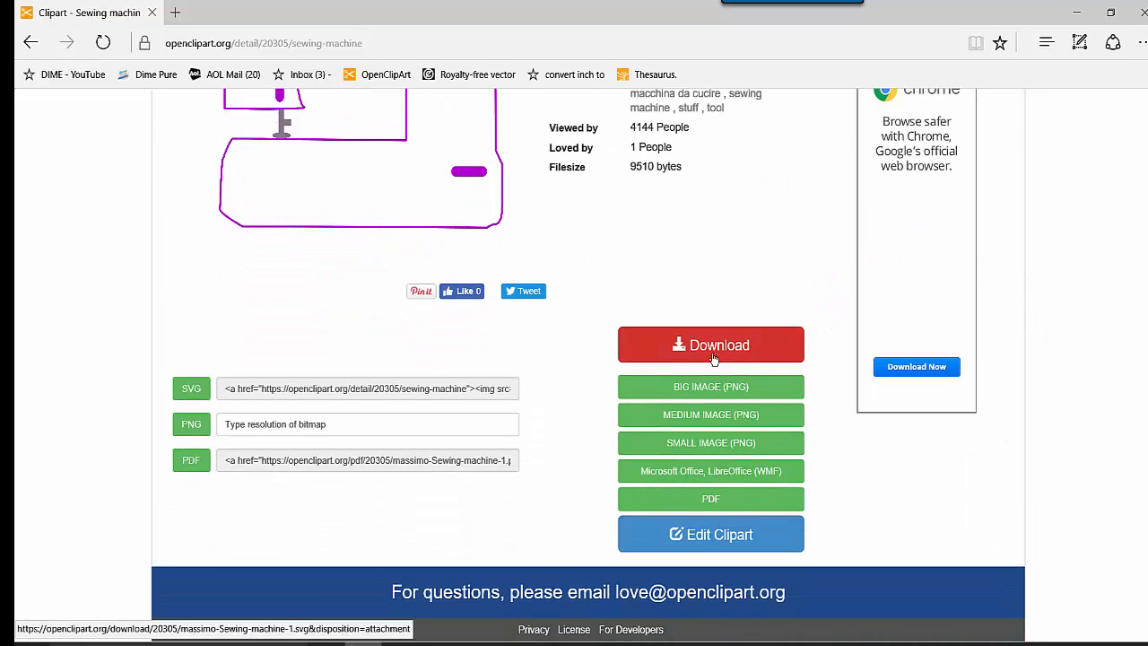
{"action": "left_click", "coordinate": [730, 424]}
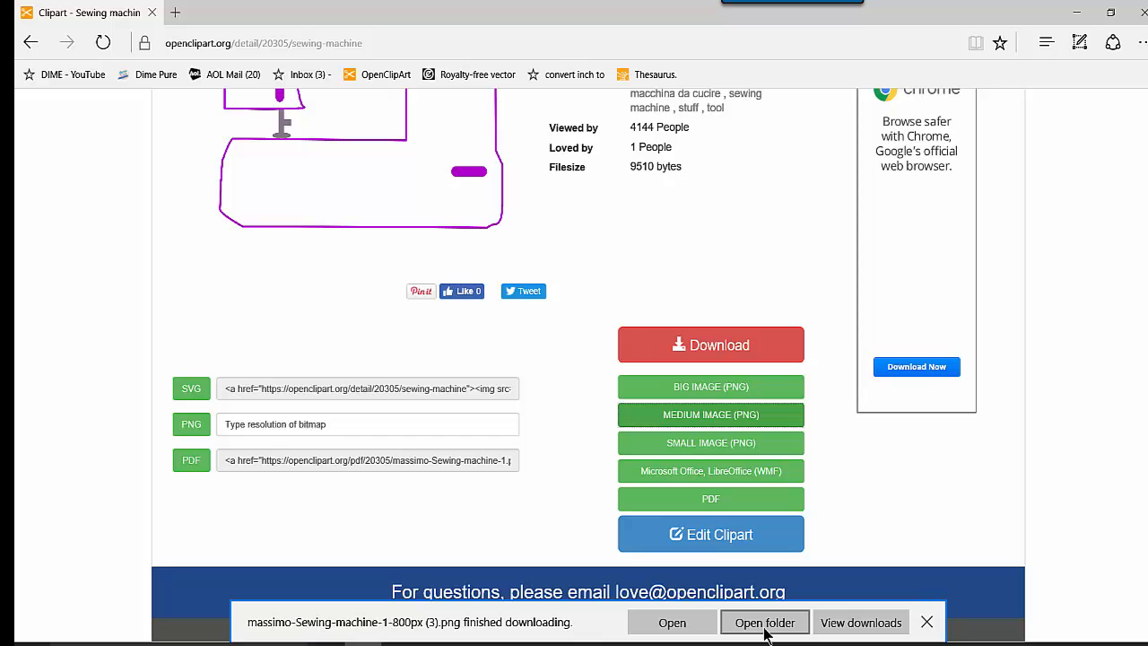
Step: Load massimo-Sewing-machine-1-800px (3).png as the backdrop in Design9
{"action": "mouse_move", "coordinate": [512, 642]}
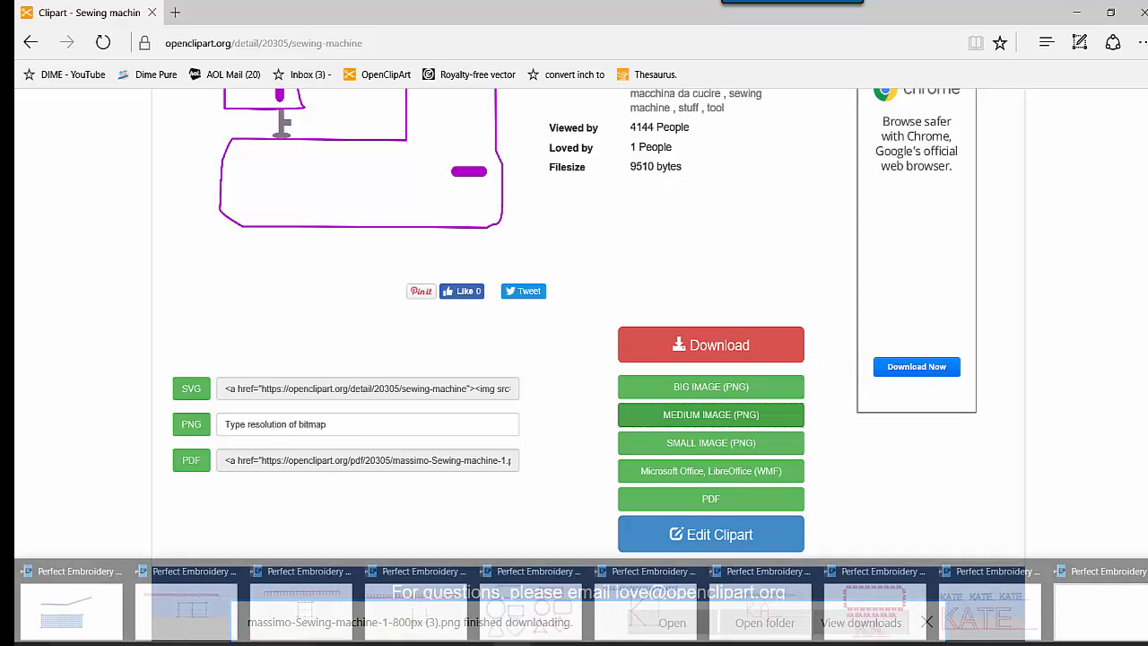
{"action": "left_click", "coordinate": [1103, 617]}
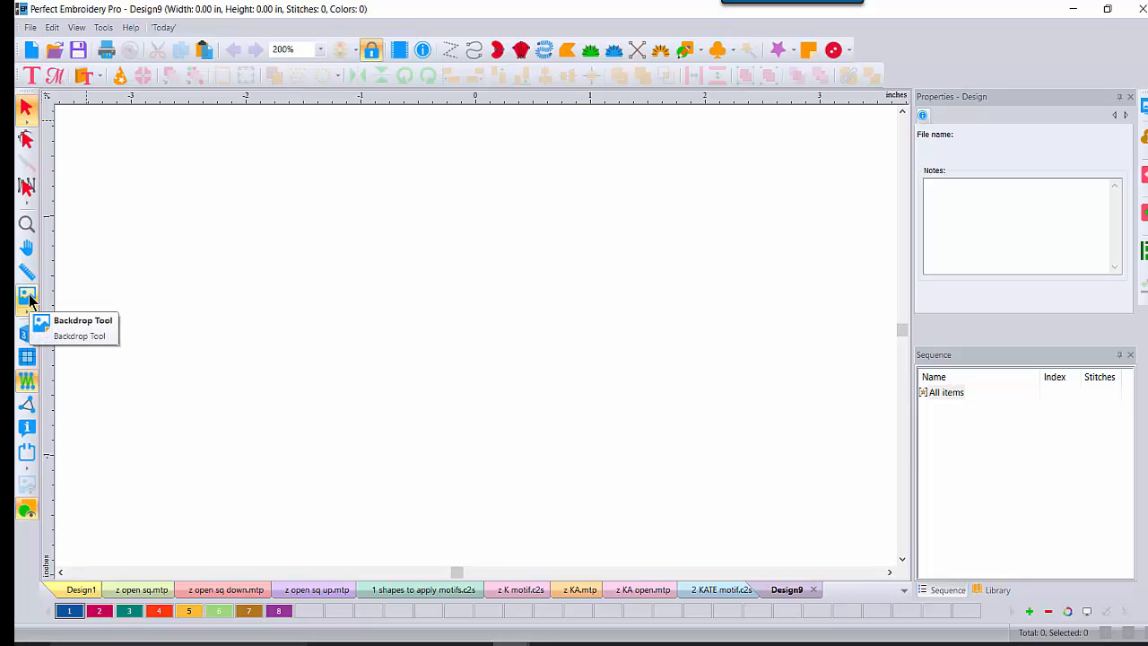
{"action": "left_click", "coordinate": [28, 299]}
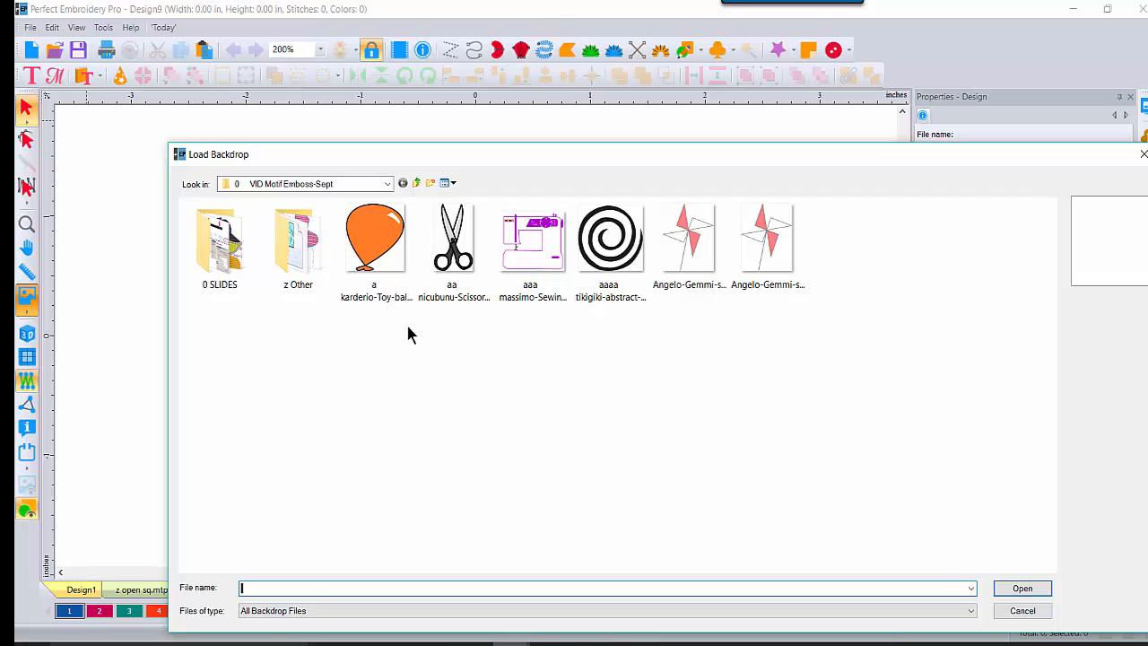
{"action": "double_click", "coordinate": [534, 300]}
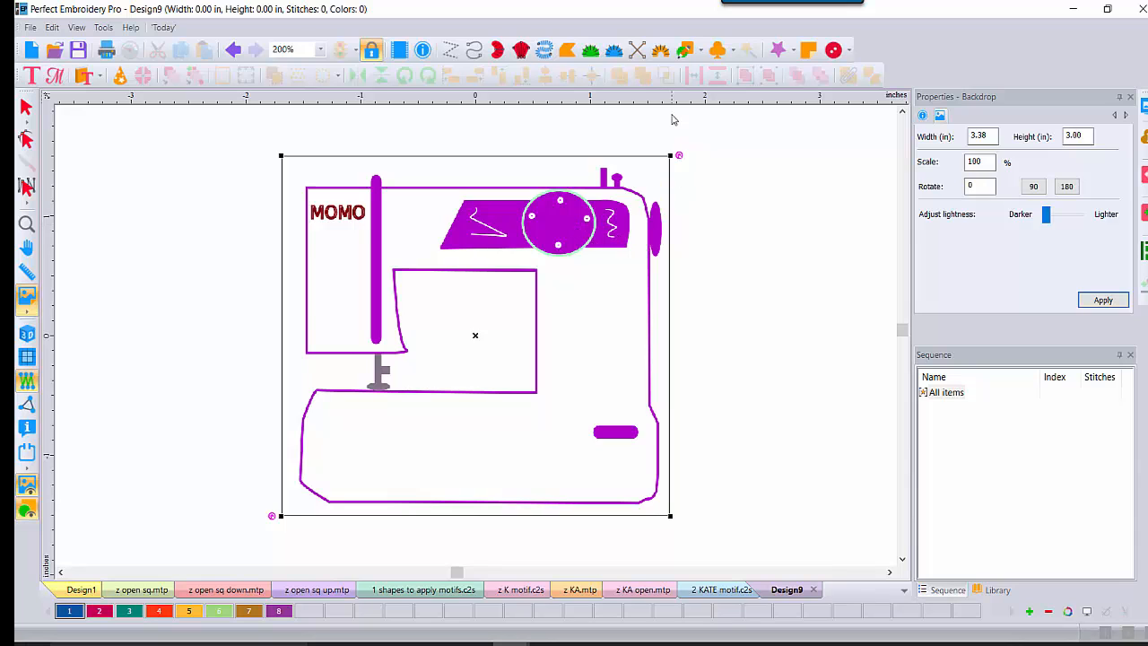
Step: Begin a freehand outline along the machine's base and up its lower-left side
{"action": "left_click", "coordinate": [683, 54]}
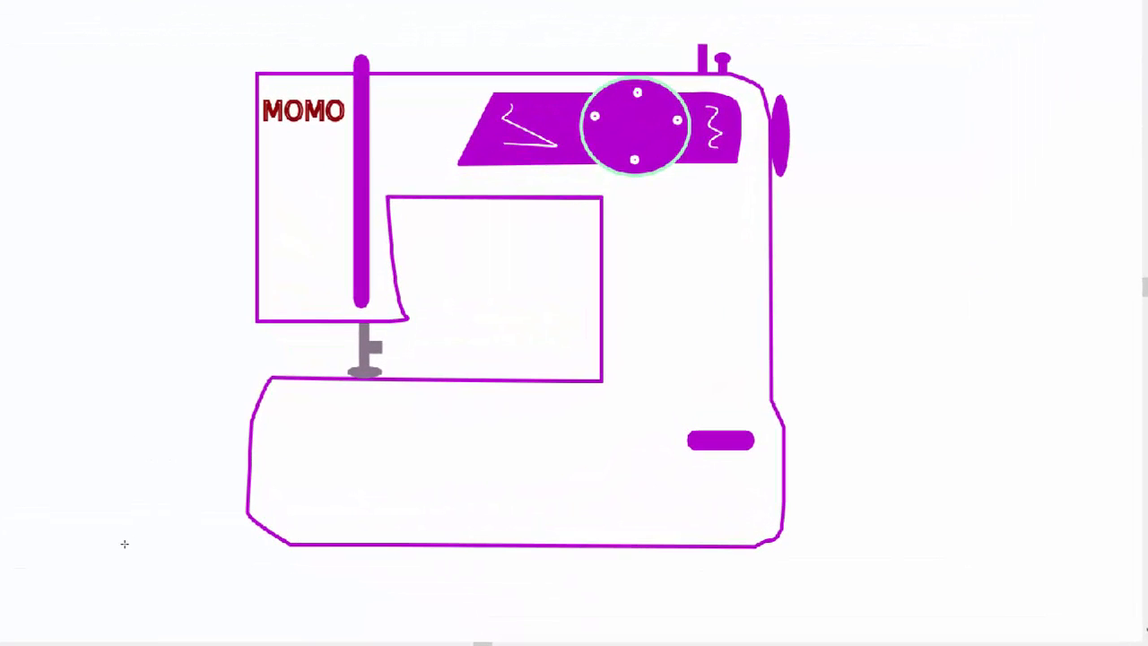
{"action": "left_click", "coordinate": [124, 543]}
{"action": "left_click_drag", "start_coordinate": [125, 544], "coordinate": [478, 544]}
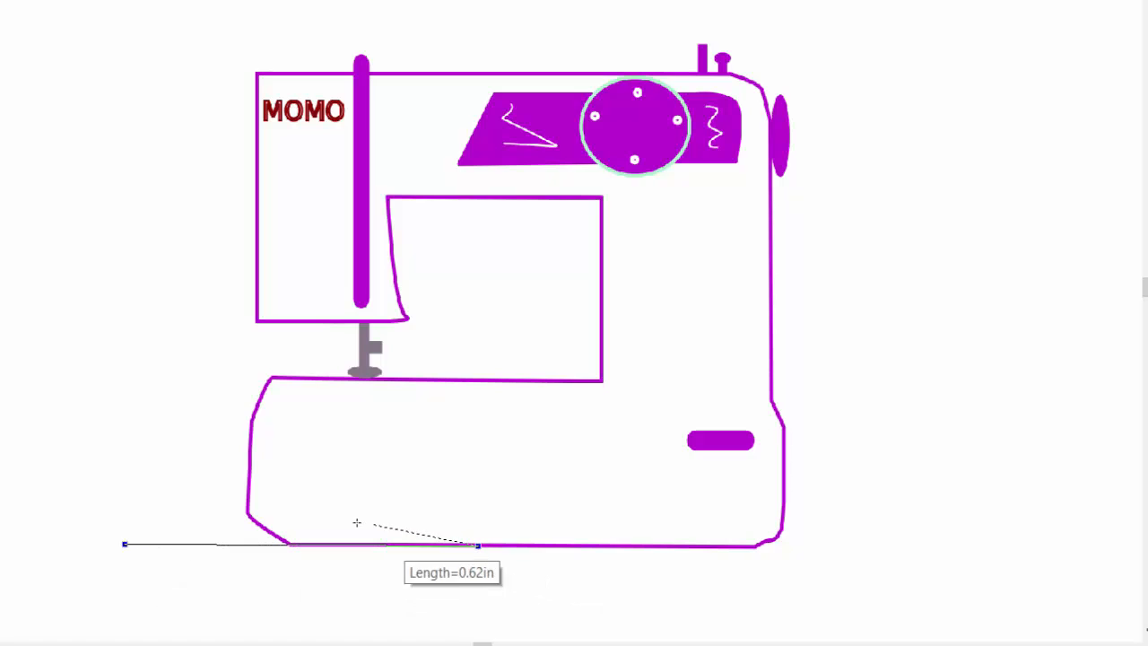
{"action": "left_click", "coordinate": [290, 543]}
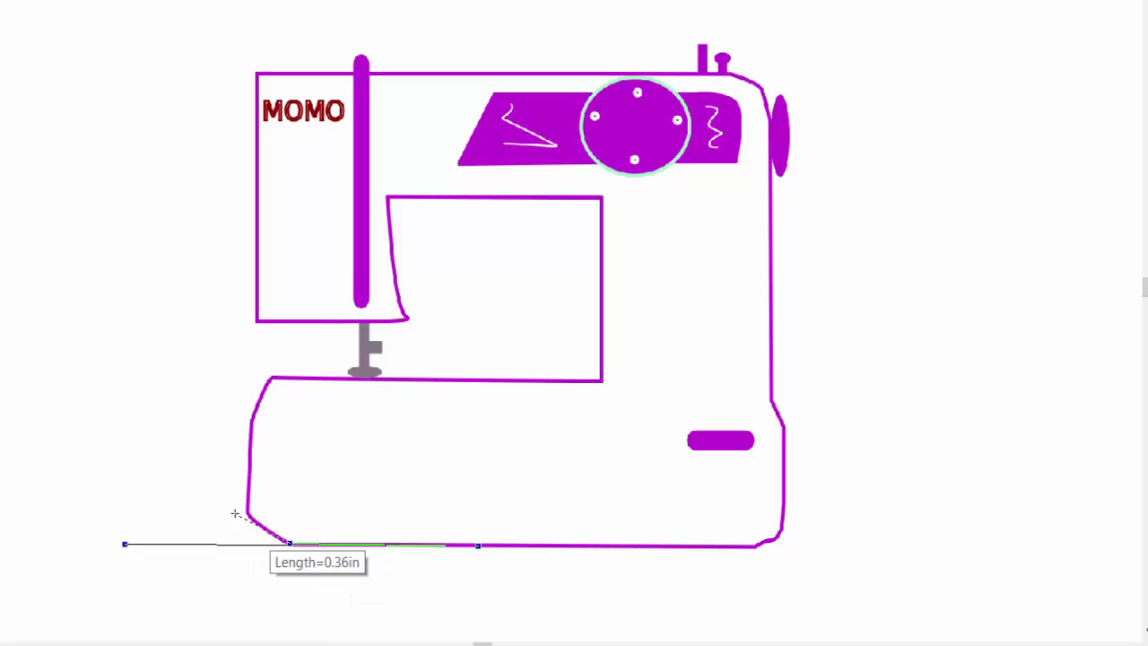
{"action": "left_click", "coordinate": [245, 513]}
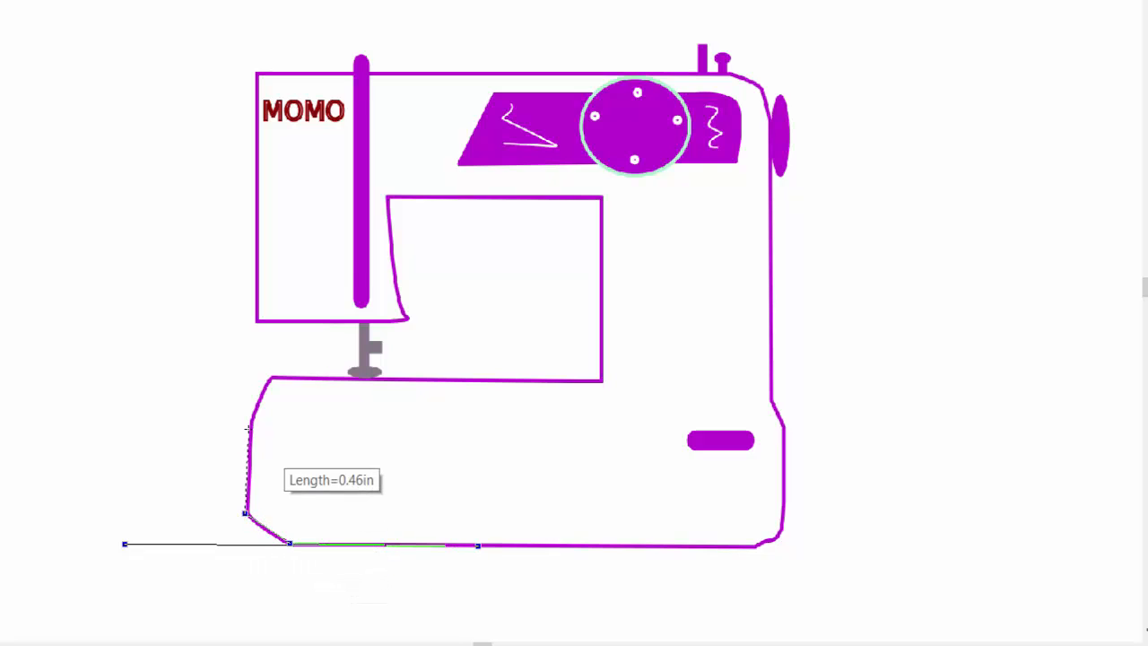
{"action": "left_click", "coordinate": [246, 419]}
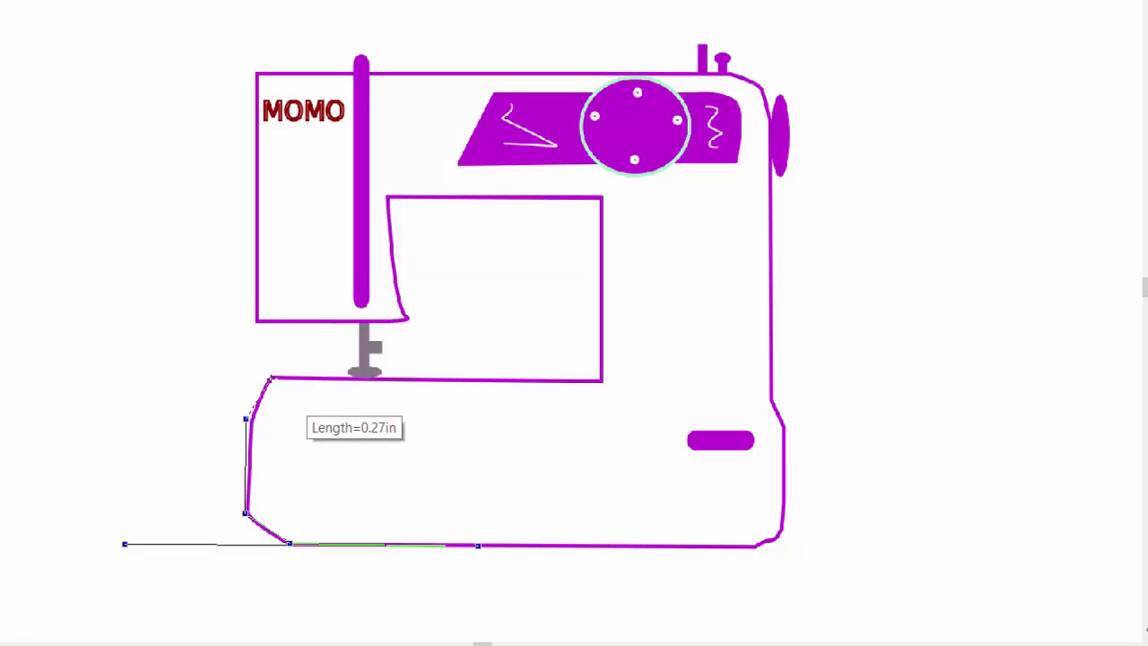
{"action": "left_click", "coordinate": [270, 379]}
Step: Trace around the needle opening and the arm up to the machine's top-left corner
{"action": "left_click", "coordinate": [601, 381]}
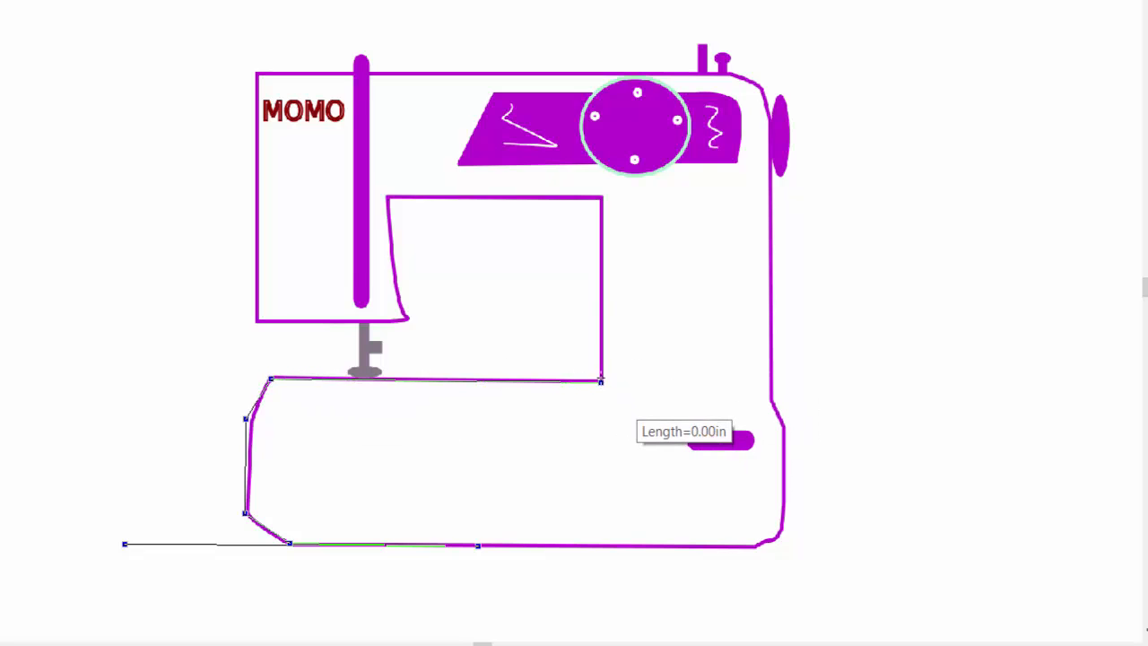
{"action": "left_click", "coordinate": [602, 195]}
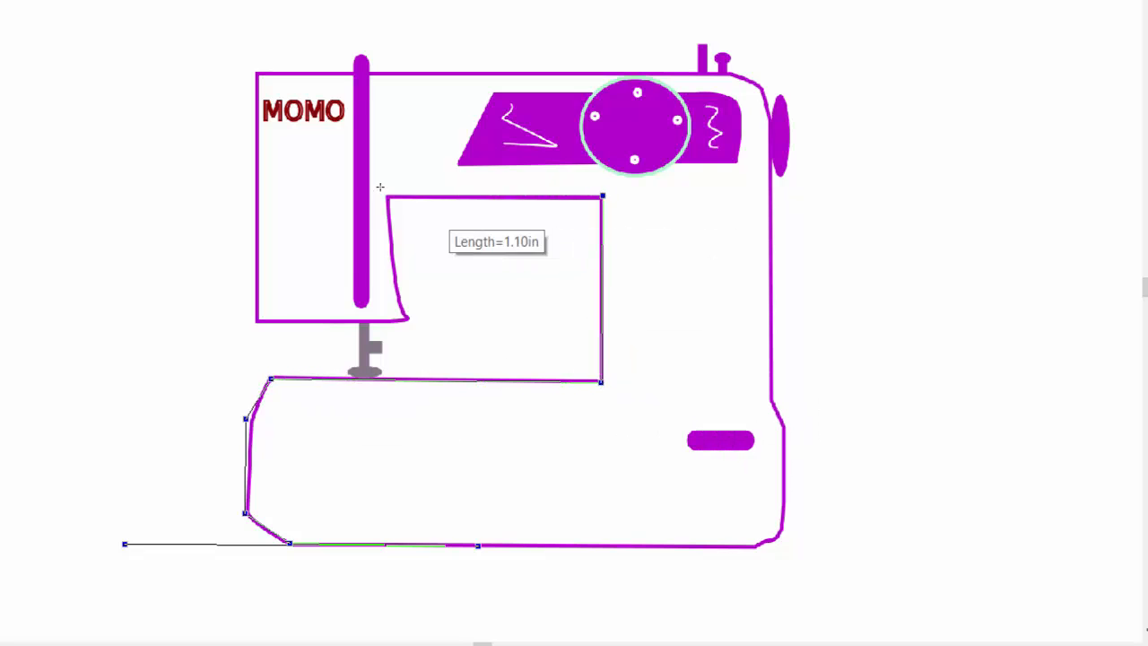
{"action": "left_click", "coordinate": [388, 195]}
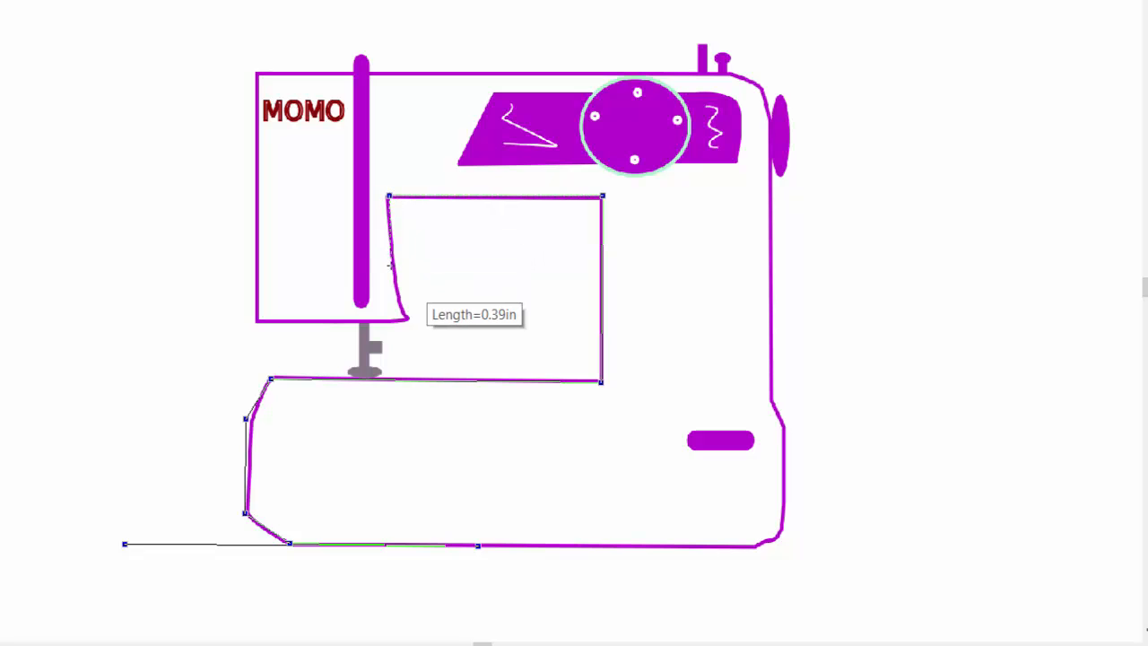
{"action": "left_click", "coordinate": [391, 266]}
{"action": "left_click", "coordinate": [410, 319]}
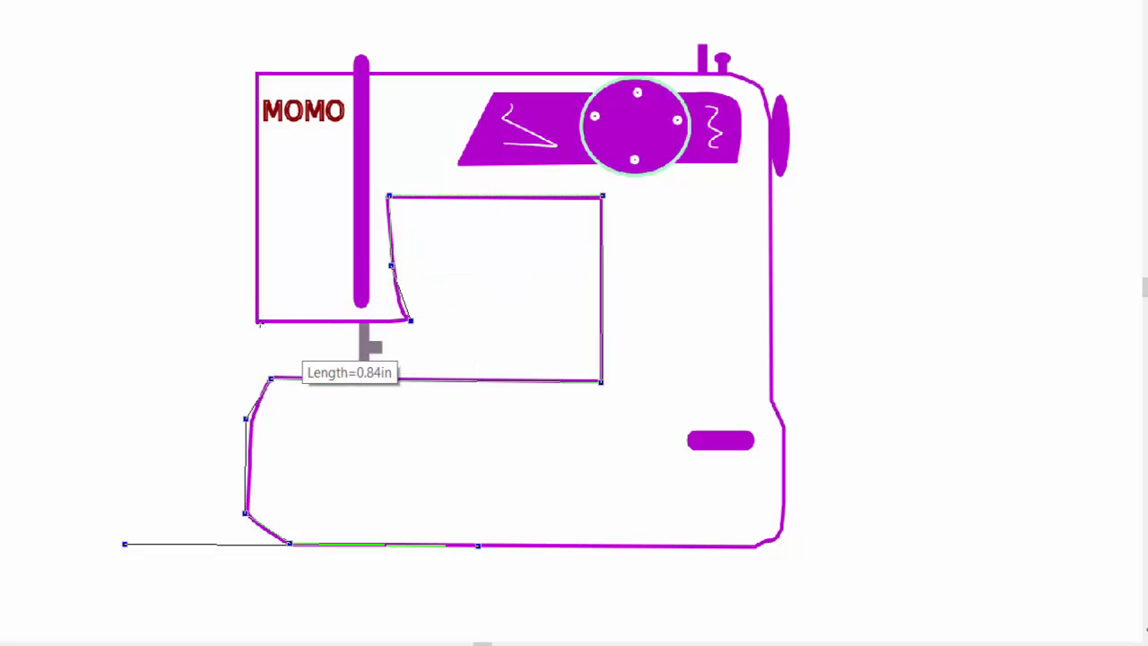
{"action": "left_click", "coordinate": [255, 320]}
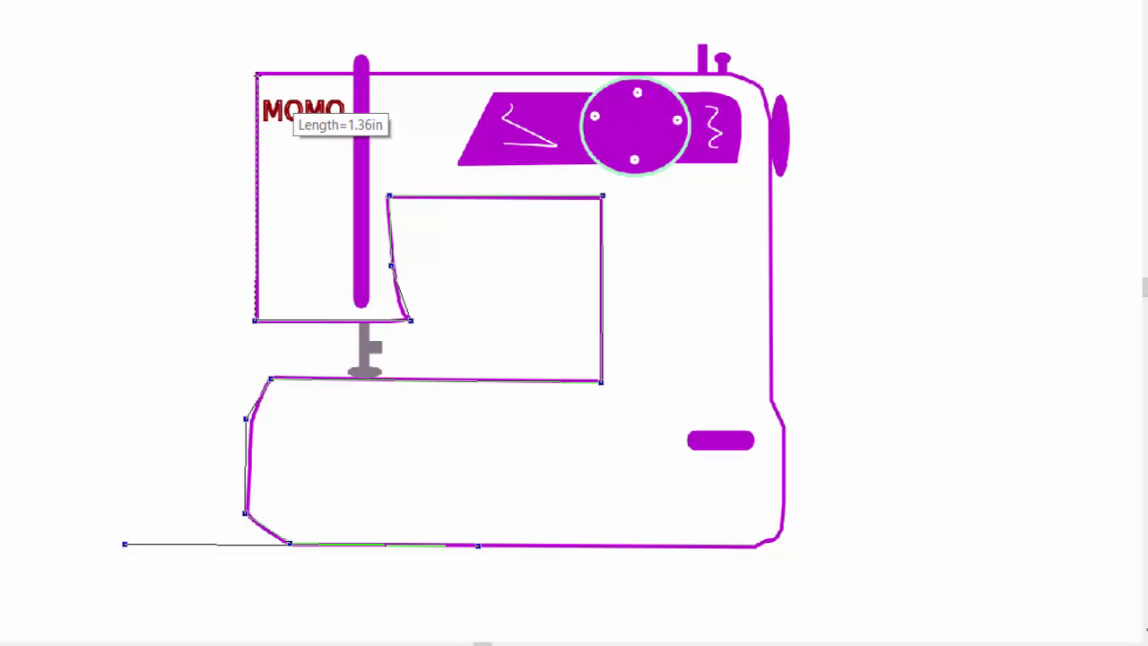
{"action": "left_click", "coordinate": [257, 74]}
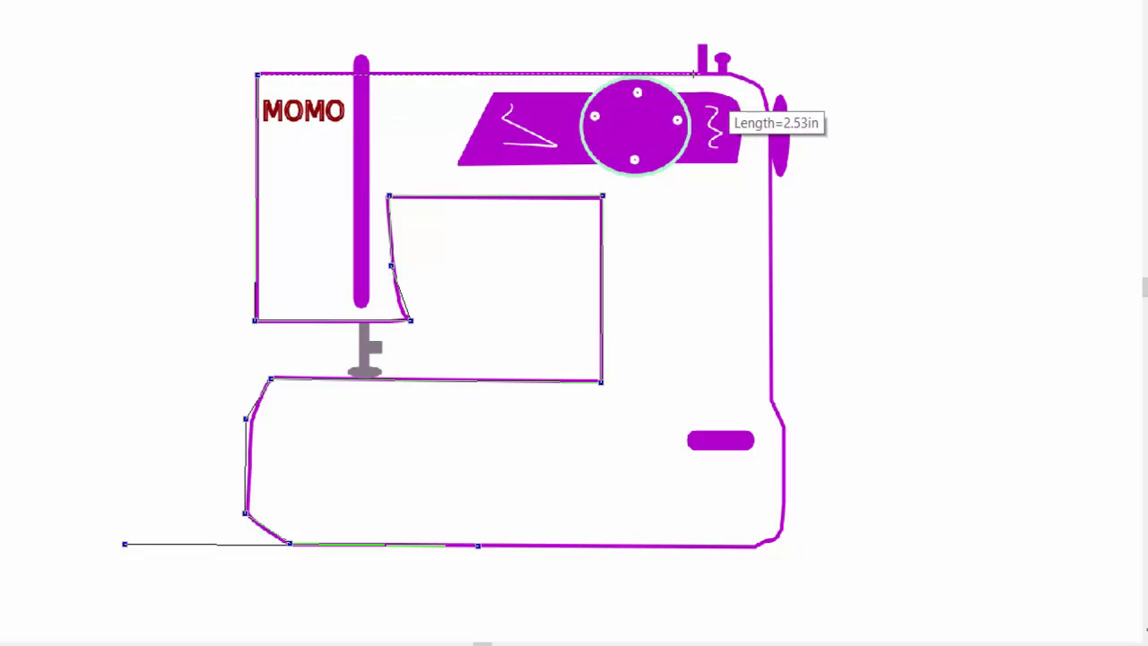
Step: Continue the outline along the top edge, around the spool pins and over the handwheel
{"action": "left_click", "coordinate": [695, 72]}
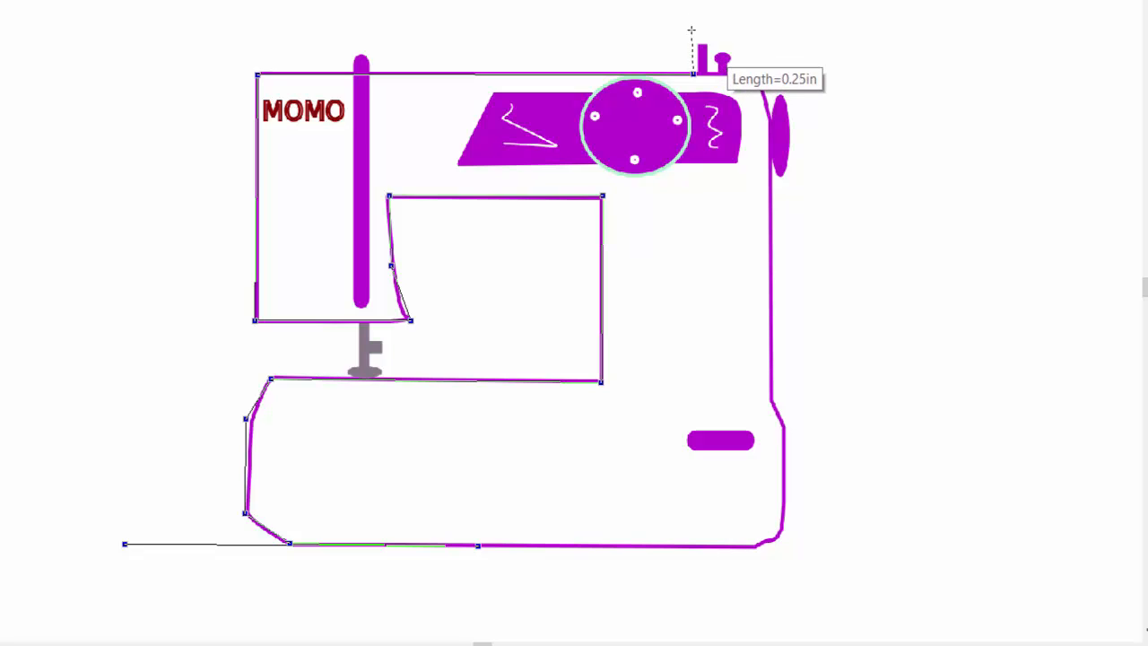
{"action": "left_click", "coordinate": [692, 30]}
{"action": "left_click", "coordinate": [739, 29]}
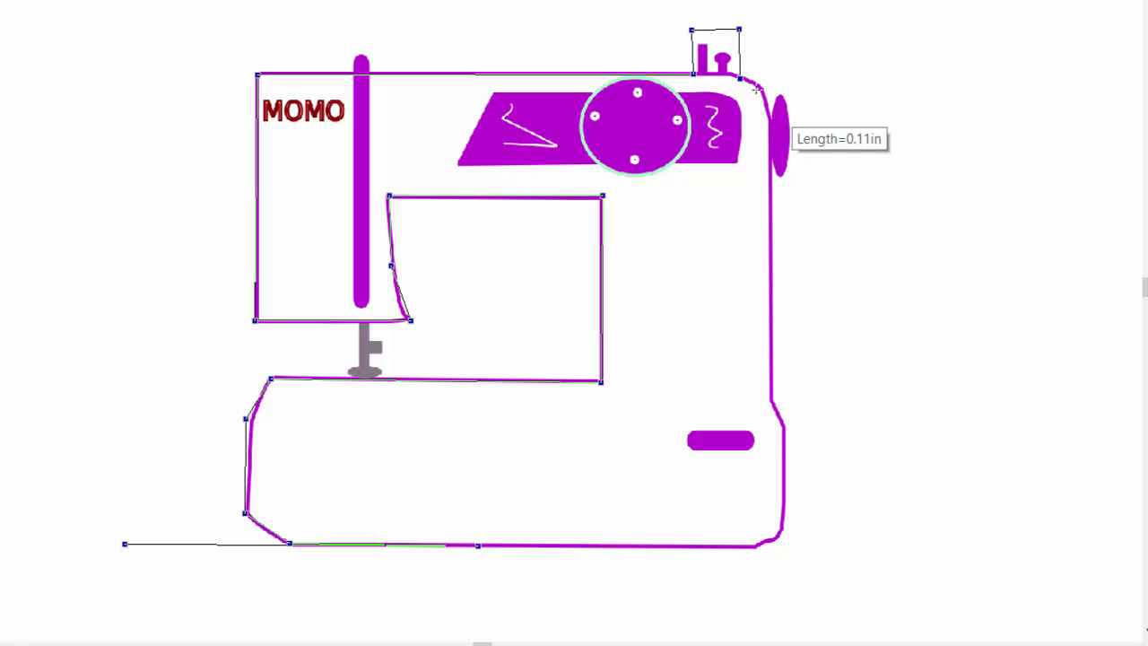
{"action": "left_click", "coordinate": [757, 90]}
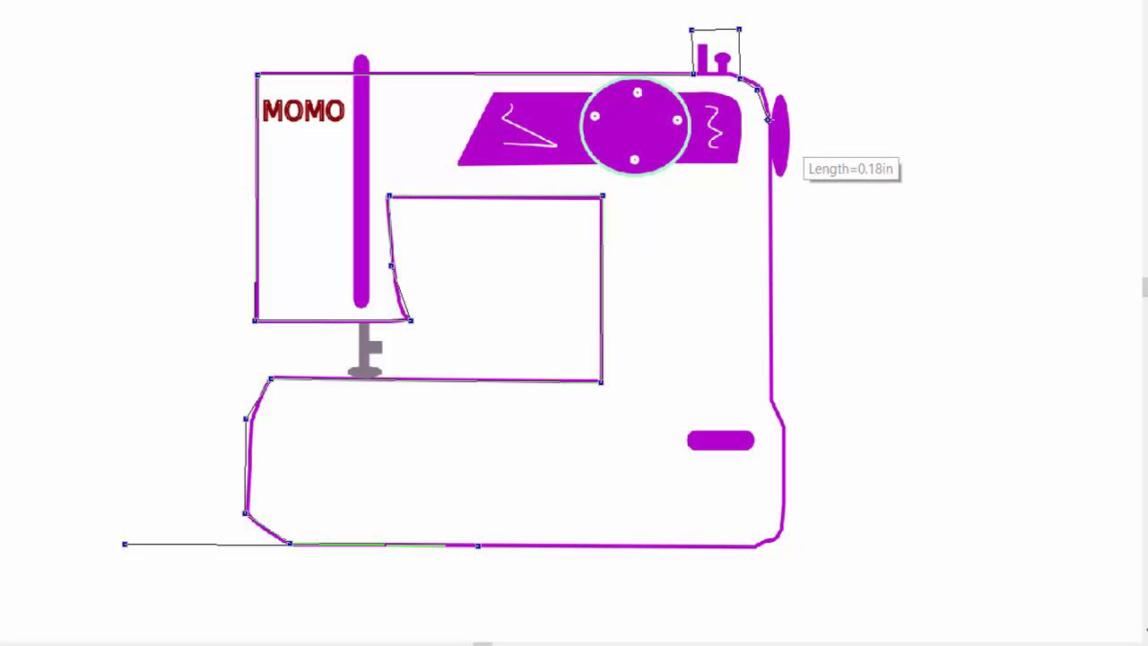
{"action": "left_click", "coordinate": [768, 119]}
{"action": "left_click", "coordinate": [786, 119]}
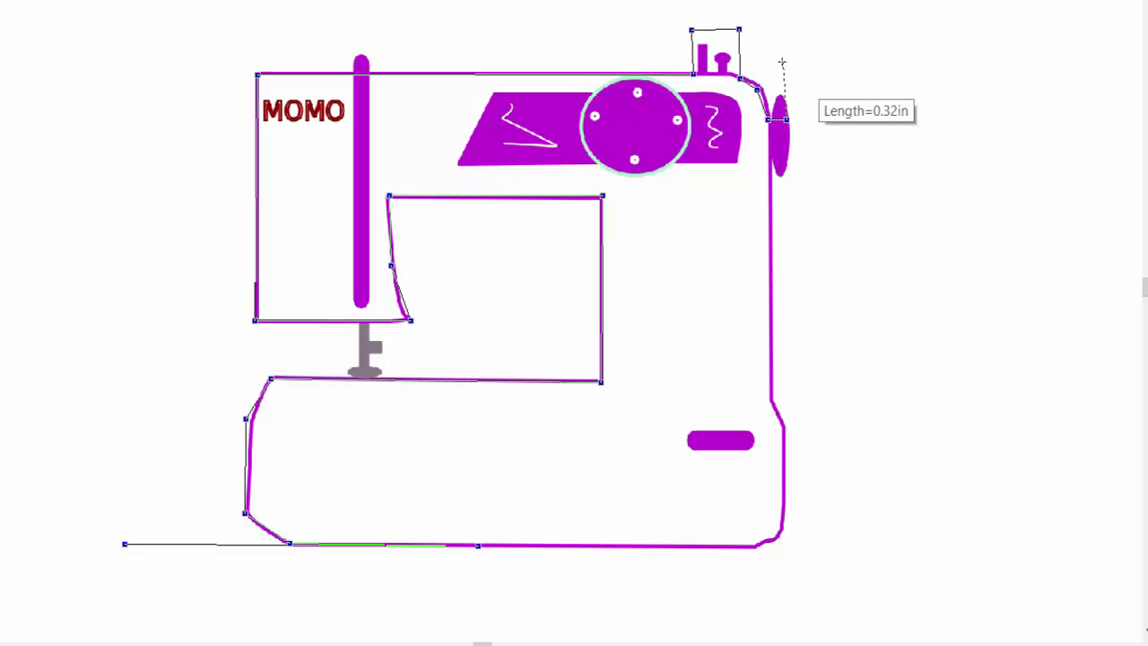
{"action": "left_click", "coordinate": [782, 61]}
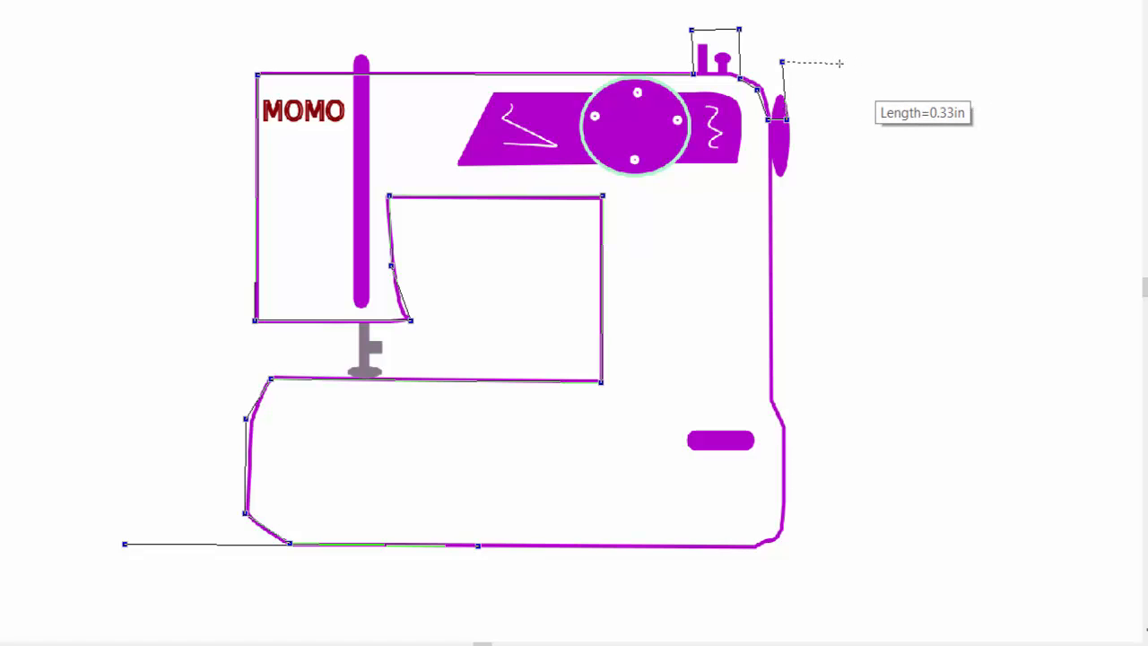
{"action": "left_click", "coordinate": [840, 64]}
{"action": "left_click", "coordinate": [841, 198]}
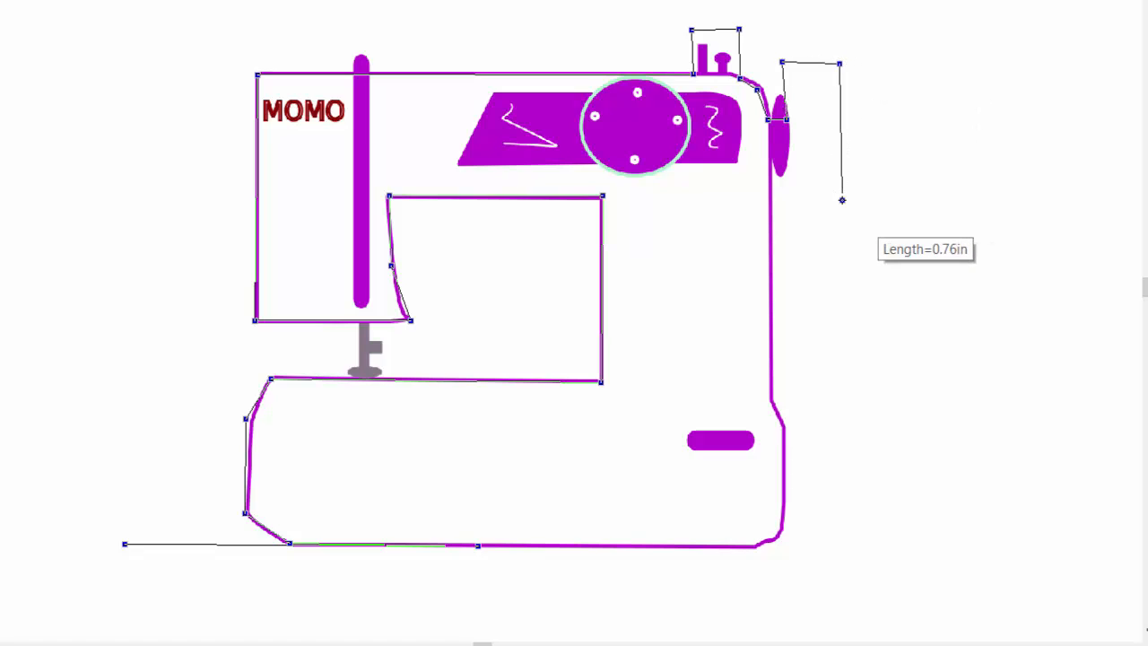
Step: Trace down the right side and bevel, finishing with a baseline extending right
{"action": "left_click", "coordinate": [791, 198]}
{"action": "left_click", "coordinate": [790, 143]}
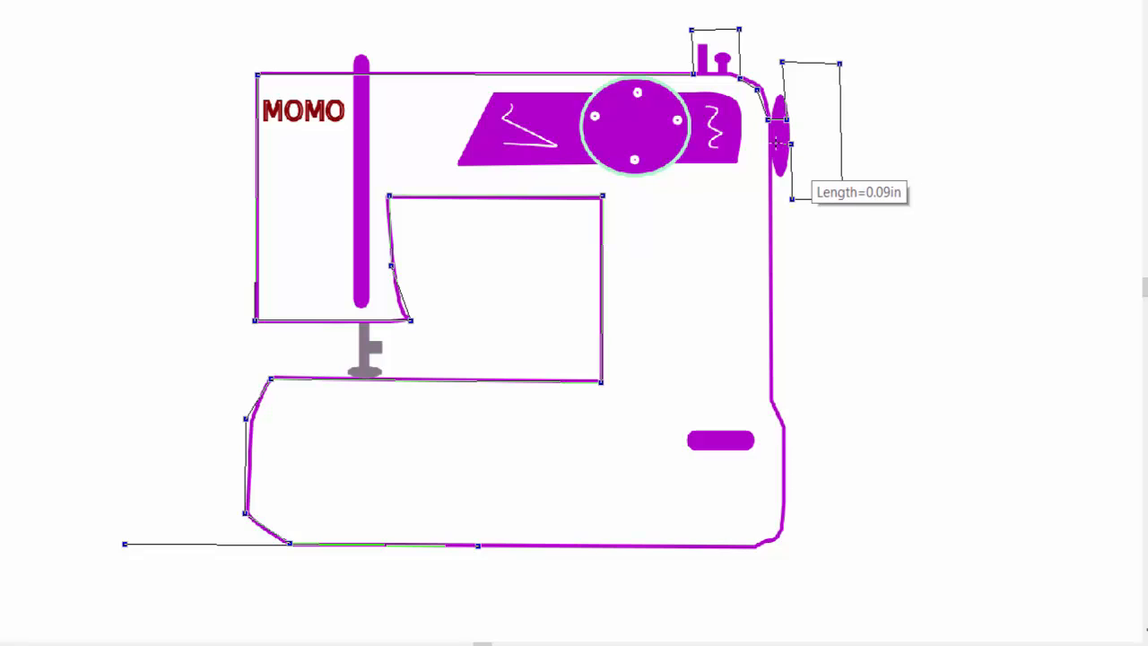
{"action": "left_click", "coordinate": [765, 144]}
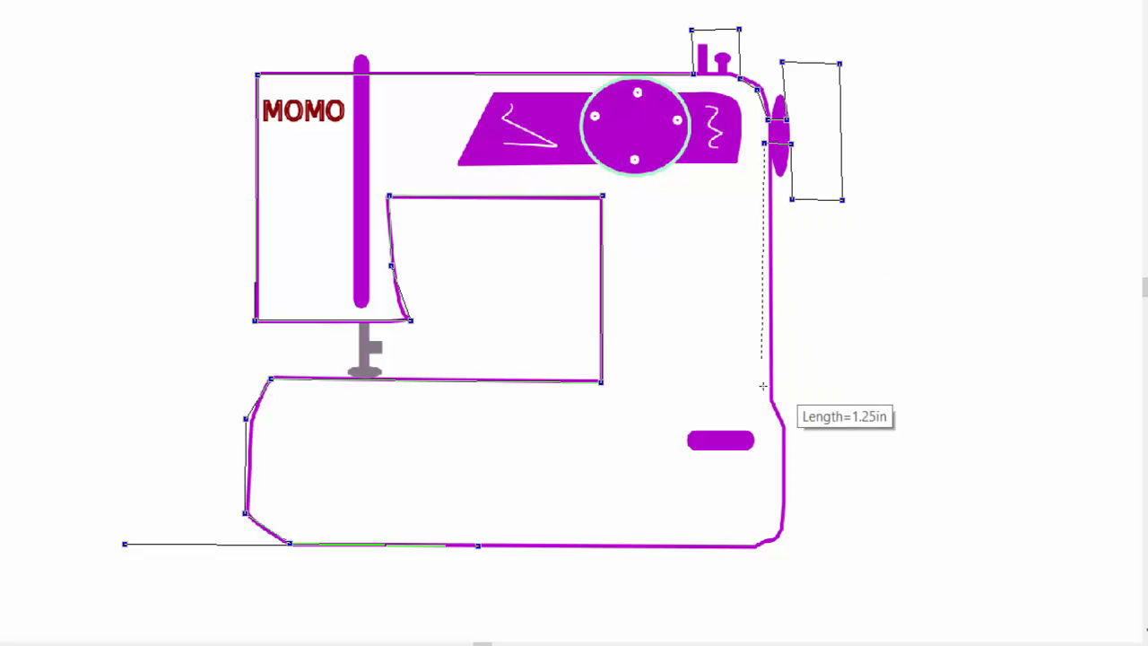
{"action": "left_click", "coordinate": [768, 395]}
{"action": "left_click", "coordinate": [785, 436]}
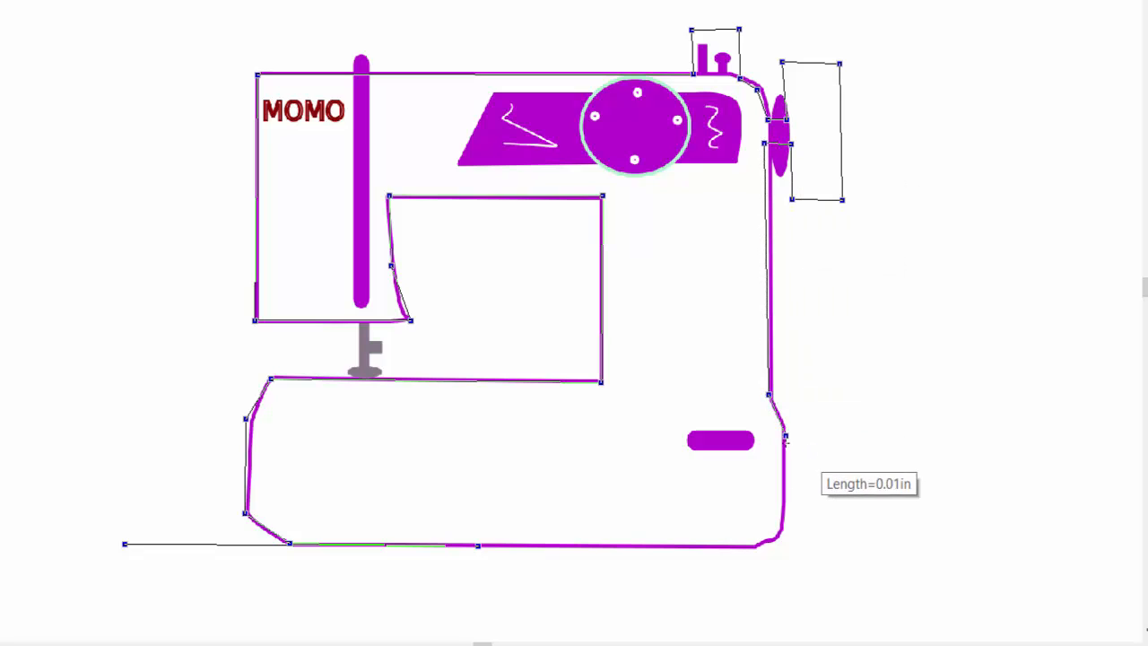
{"action": "left_click", "coordinate": [782, 533]}
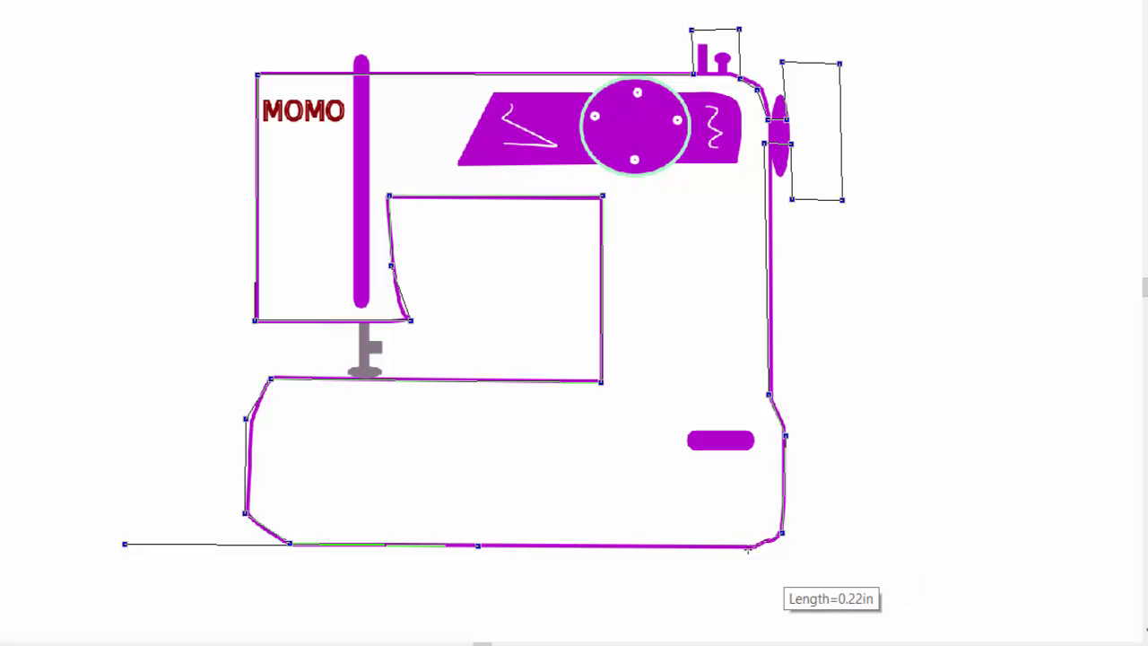
{"action": "left_click", "coordinate": [748, 549]}
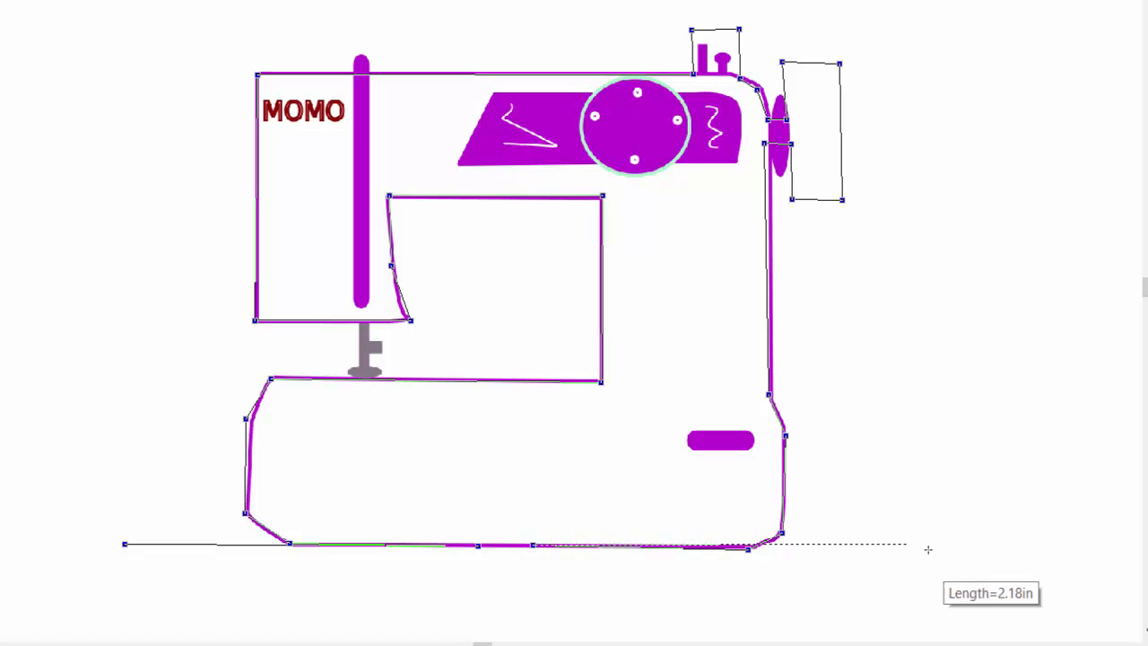
{"action": "left_click", "coordinate": [983, 553]}
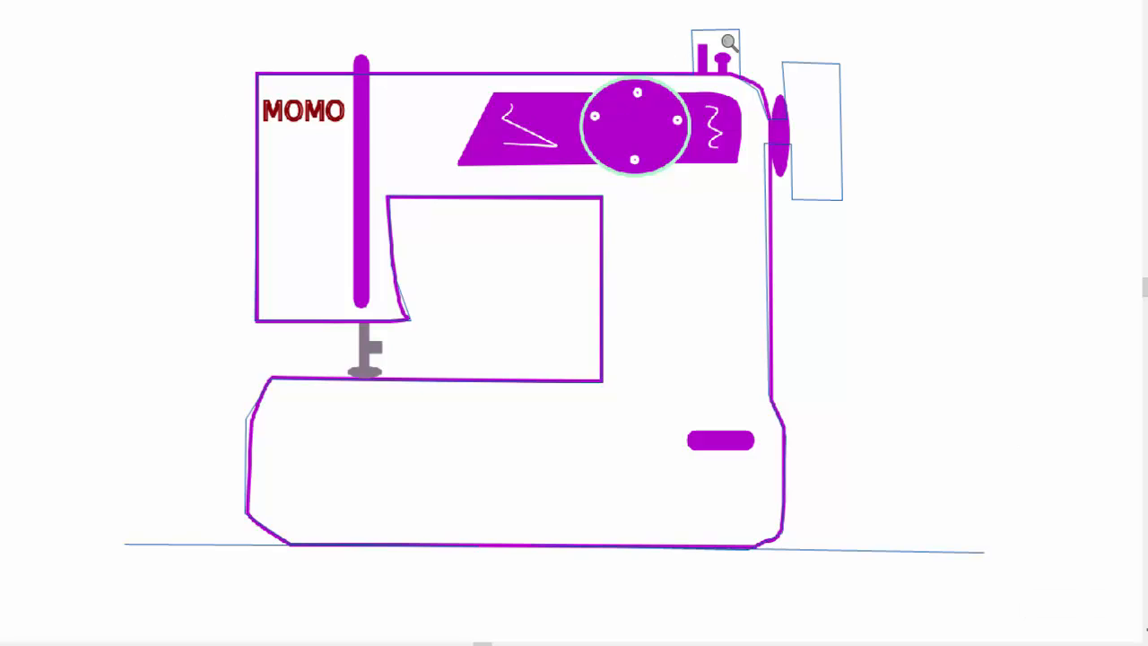
{"action": "left_click", "coordinate": [740, 15]}
Step: Straighten the spool box's left edge and make the shoulder point a smooth curve
{"action": "left_click", "coordinate": [756, 18]}
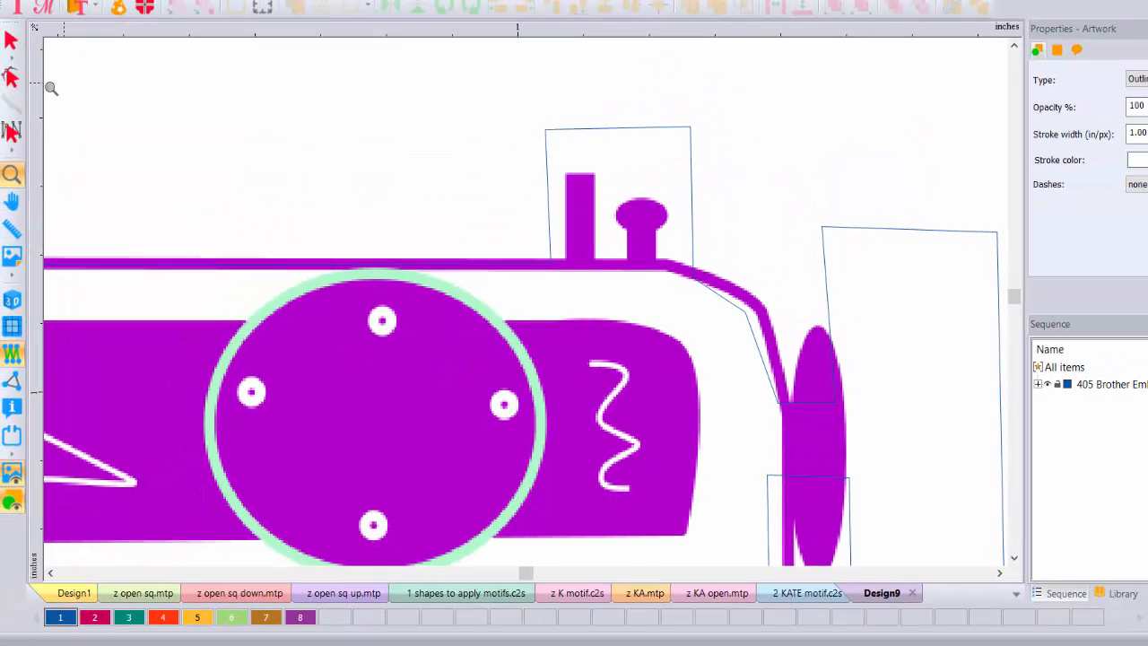
{"action": "left_click", "coordinate": [11, 77]}
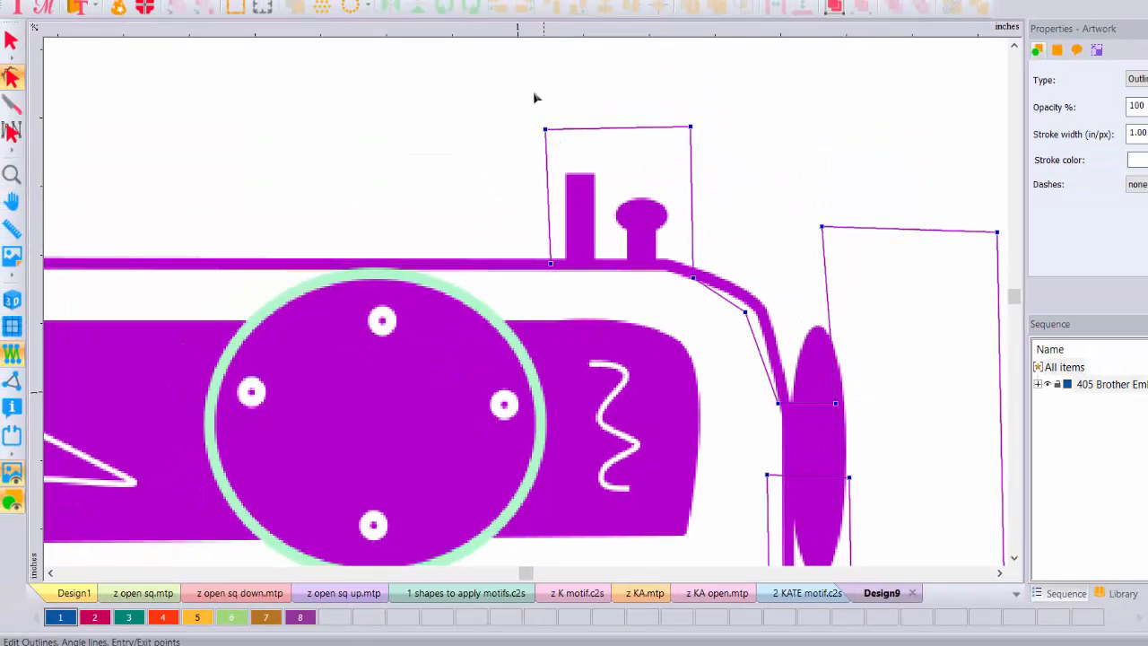
{"action": "left_click_drag", "start_coordinate": [521, 83], "coordinate": [692, 63]}
{"action": "left_click", "coordinate": [577, 104]}
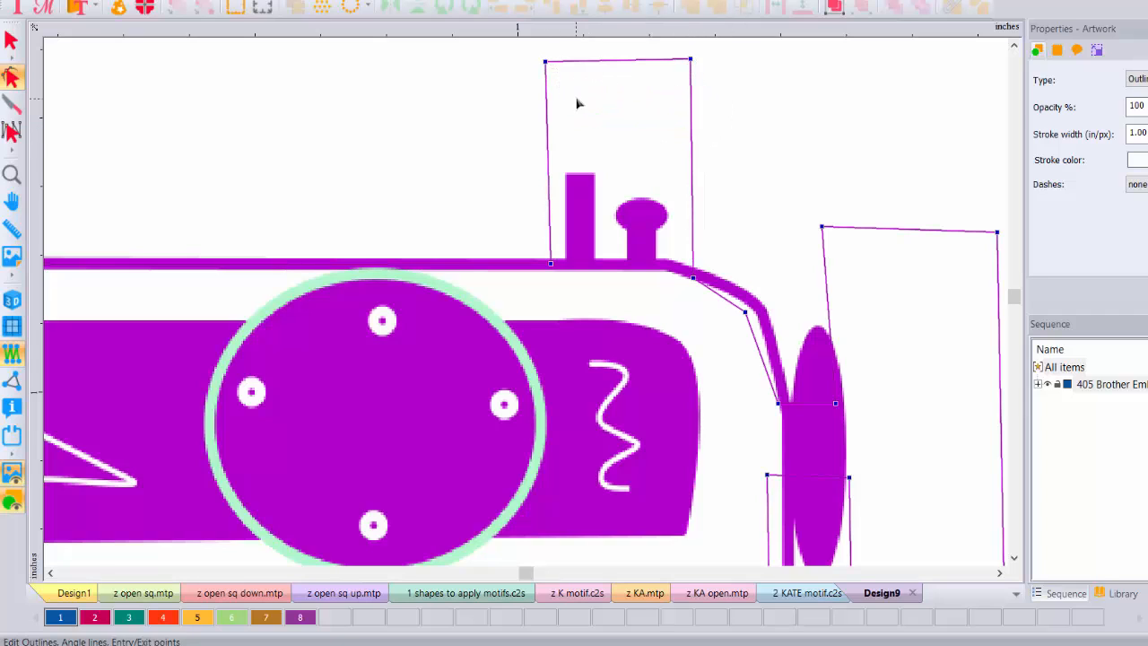
{"action": "left_click_drag", "start_coordinate": [549, 66], "coordinate": [550, 59]}
{"action": "left_click_drag", "start_coordinate": [693, 280], "coordinate": [688, 266]}
{"action": "left_click_drag", "start_coordinate": [745, 319], "coordinate": [761, 309]}
{"action": "right_click", "coordinate": [760, 309]}
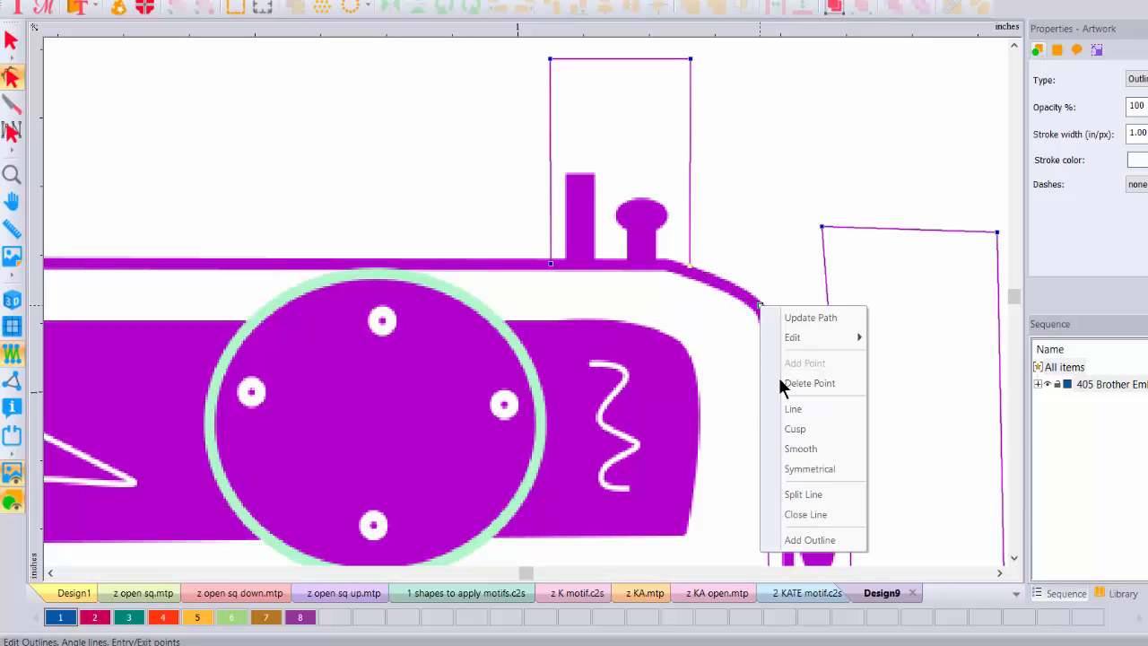
{"action": "left_click", "coordinate": [801, 449]}
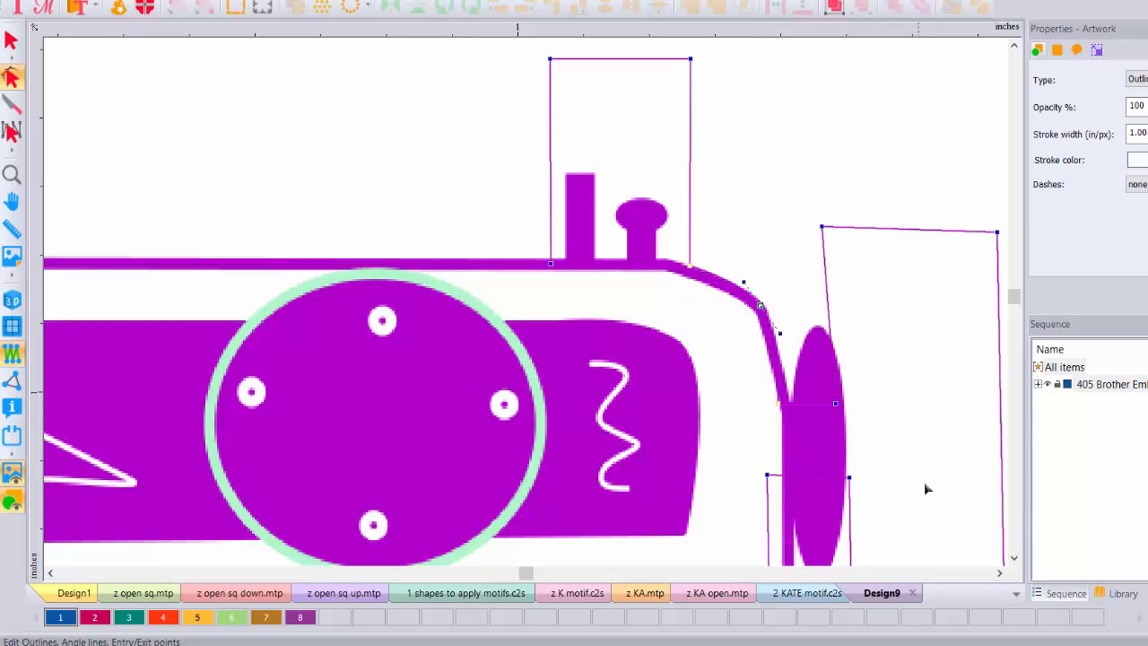
Step: Move the handwheel box lower and right and straighten its right edge
{"action": "left_click", "coordinate": [1014, 559]}
{"action": "left_click", "coordinate": [1015, 559]}
{"action": "left_click", "coordinate": [1015, 558]}
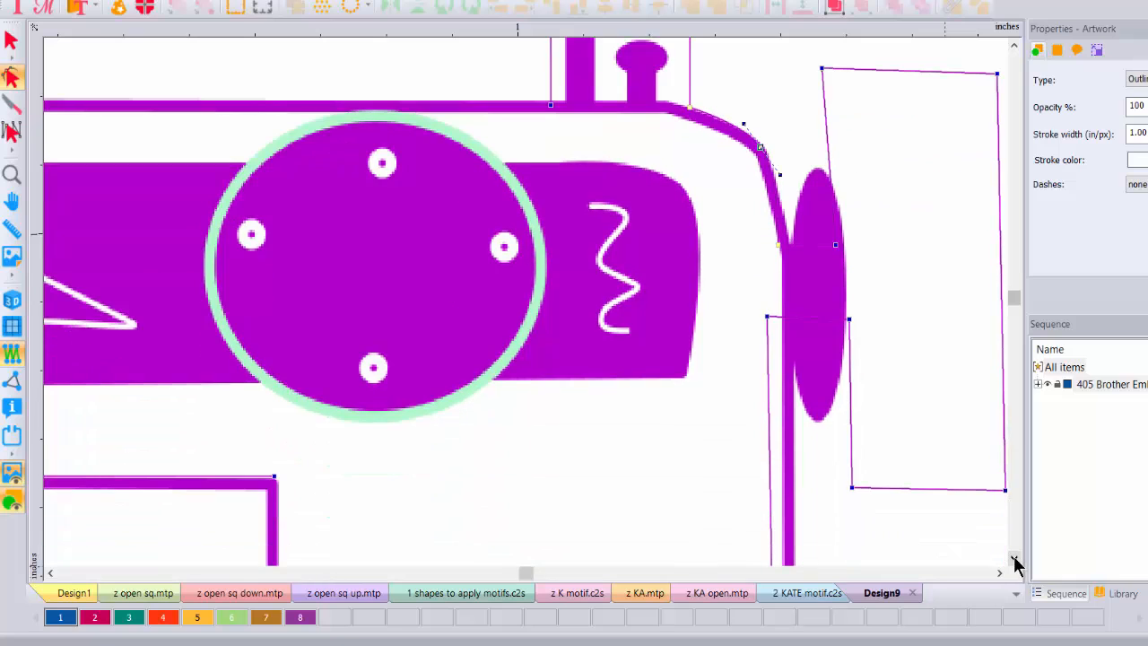
{"action": "left_click", "coordinate": [1014, 559]}
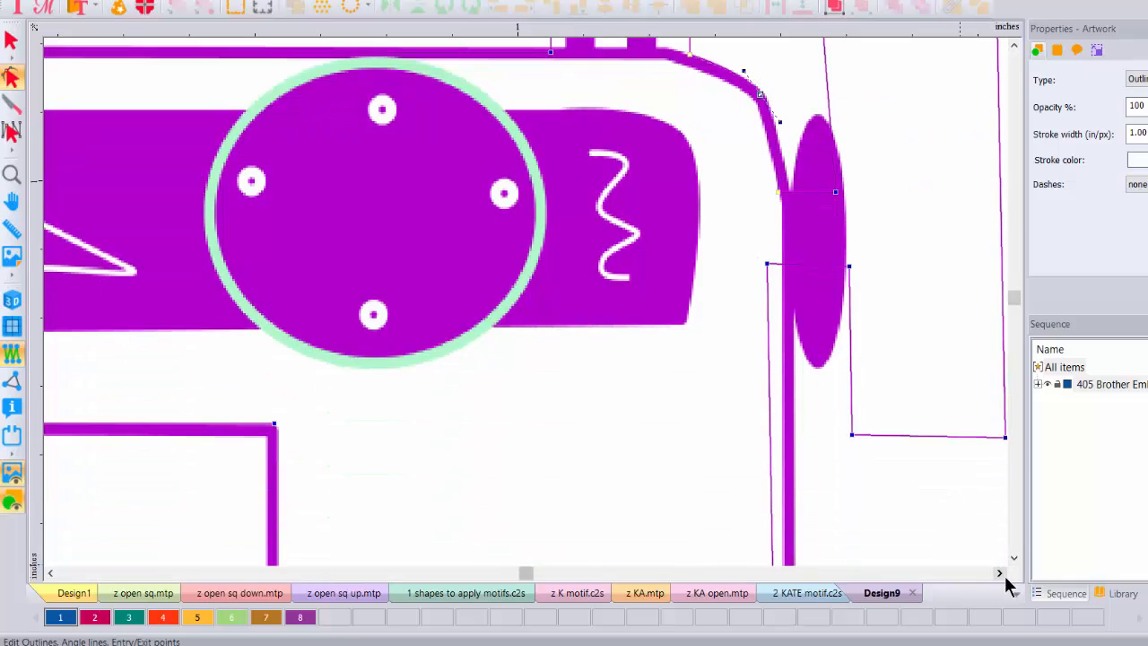
{"action": "left_click", "coordinate": [999, 573]}
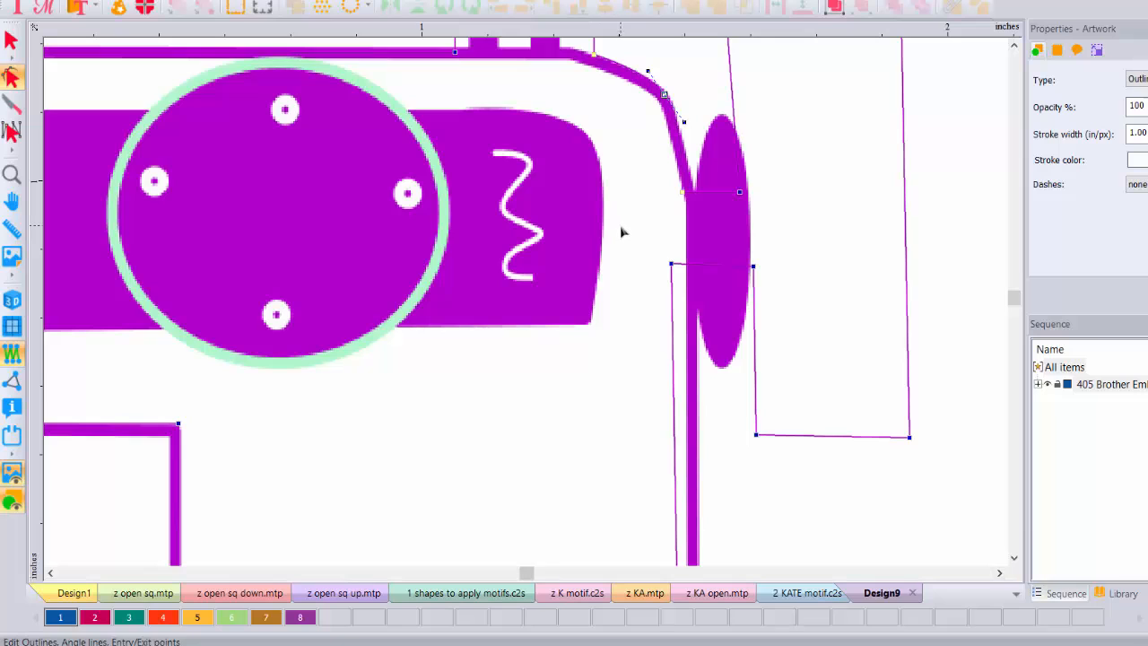
{"action": "left_click_drag", "start_coordinate": [621, 227], "coordinate": [949, 481]}
{"action": "left_click_drag", "start_coordinate": [672, 267], "coordinate": [686, 347]}
{"action": "left_click", "coordinate": [907, 517]}
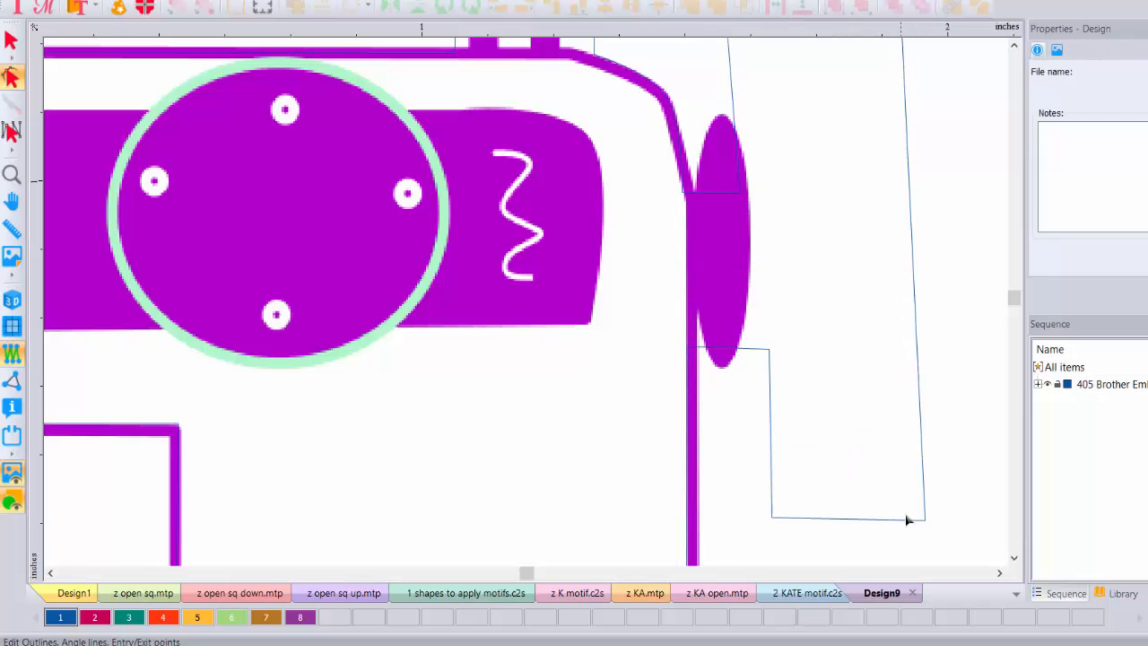
{"action": "left_click", "coordinate": [926, 524]}
{"action": "left_click_drag", "start_coordinate": [920, 525], "coordinate": [904, 520]}
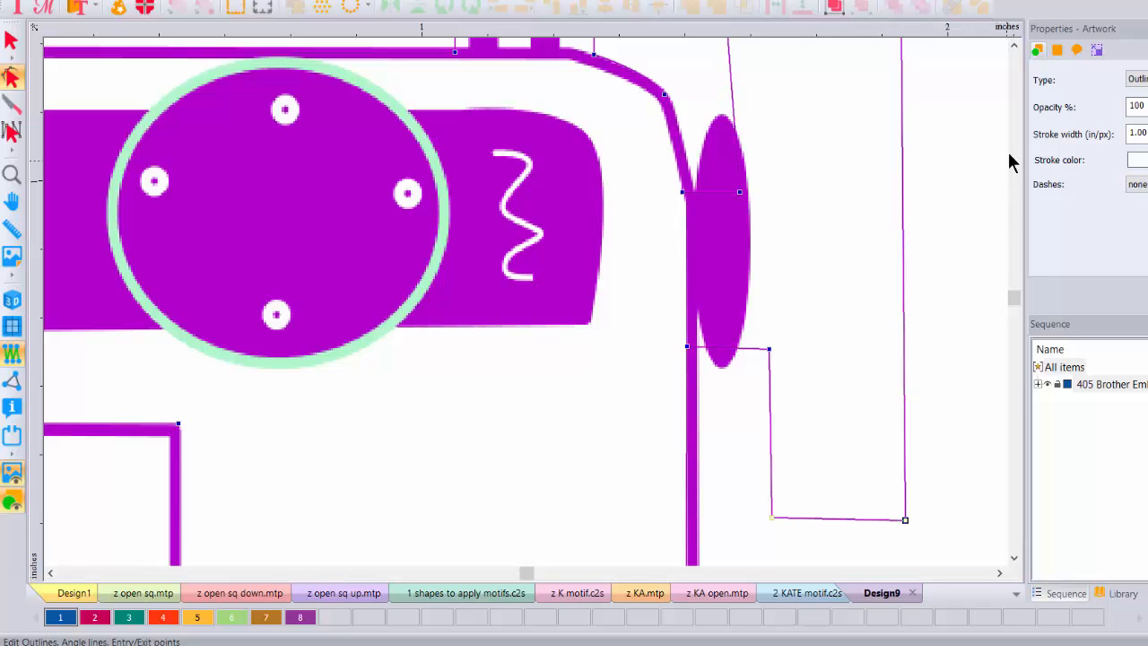
Step: Add horizontal and vertical guides and snap the right-side corner nodes onto them
{"action": "left_click", "coordinate": [1014, 46]}
{"action": "left_click", "coordinate": [1013, 47]}
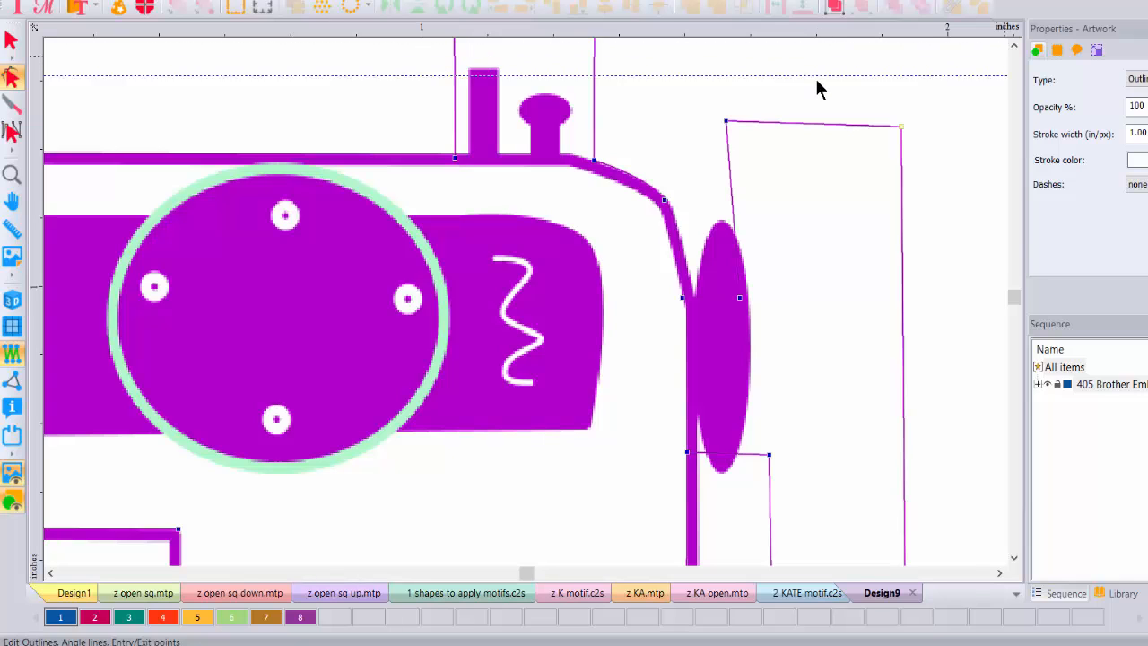
{"action": "left_click_drag", "start_coordinate": [816, 115], "coordinate": [817, 120]}
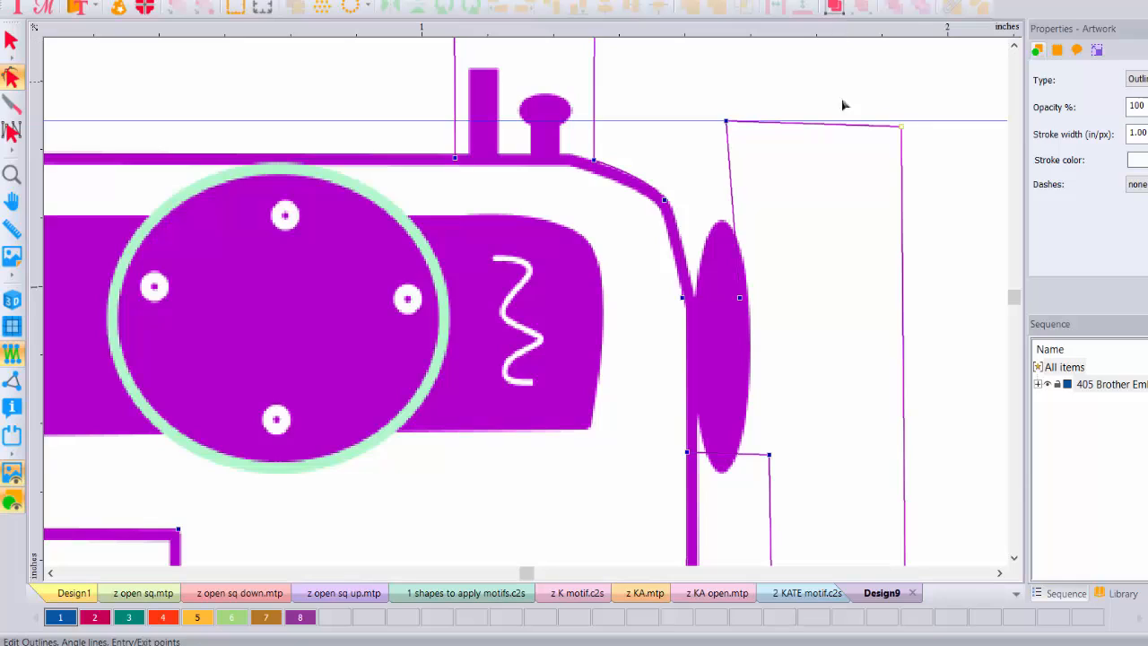
{"action": "left_click_drag", "start_coordinate": [902, 127], "coordinate": [900, 121]}
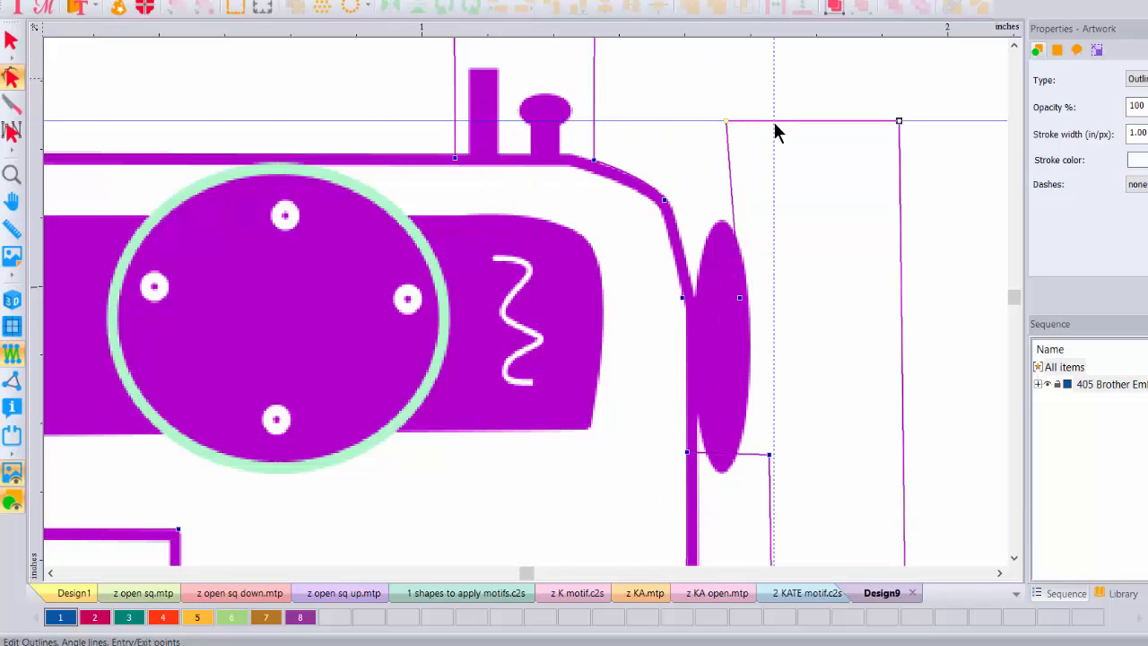
{"action": "left_click_drag", "start_coordinate": [769, 133], "coordinate": [767, 131]}
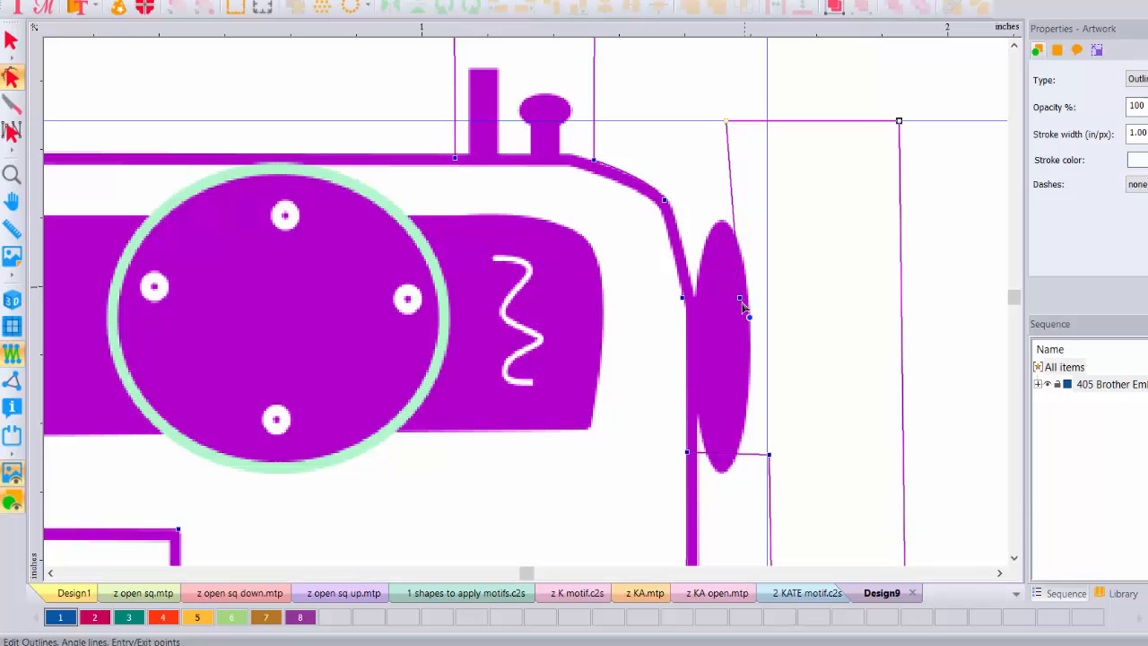
{"action": "left_click_drag", "start_coordinate": [743, 306], "coordinate": [769, 306]}
{"action": "left_click_drag", "start_coordinate": [726, 124], "coordinate": [766, 126]}
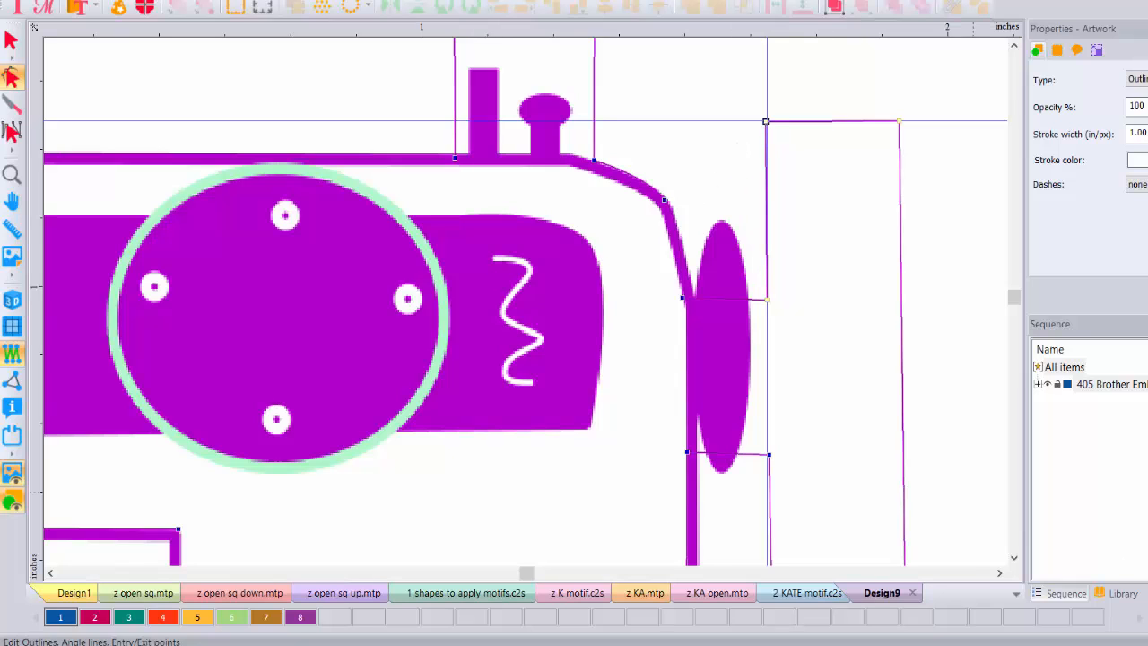
{"action": "left_click", "coordinate": [1015, 559]}
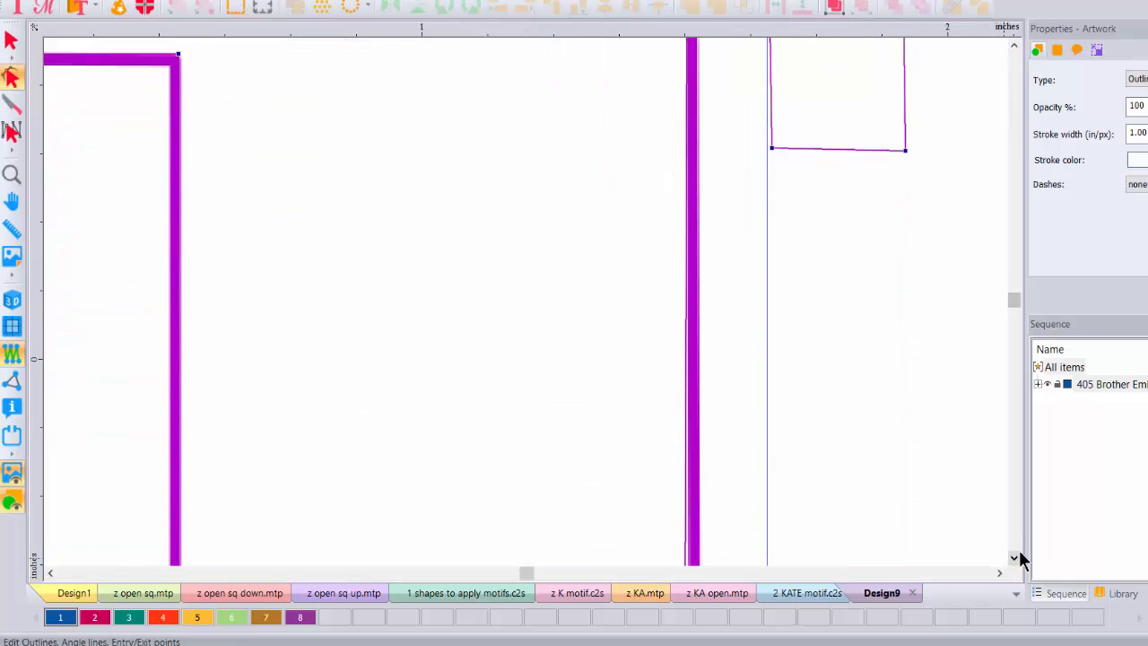
{"action": "left_click_drag", "start_coordinate": [772, 156], "coordinate": [768, 157]}
{"action": "left_click", "coordinate": [1016, 559]}
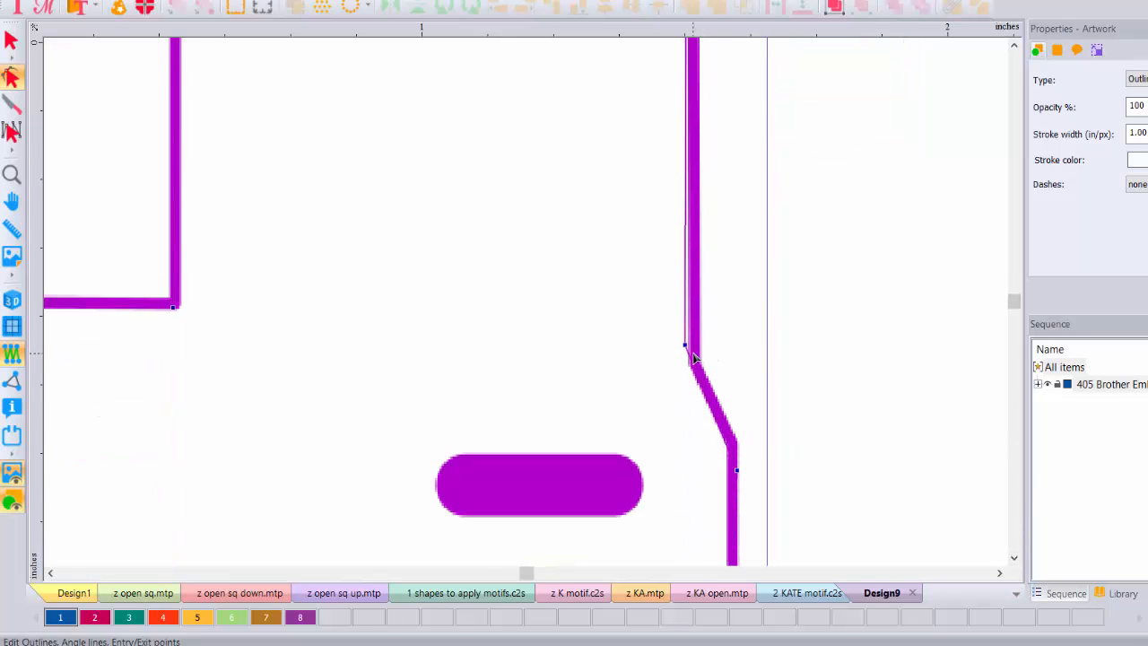
{"action": "left_click_drag", "start_coordinate": [686, 345], "coordinate": [696, 366]}
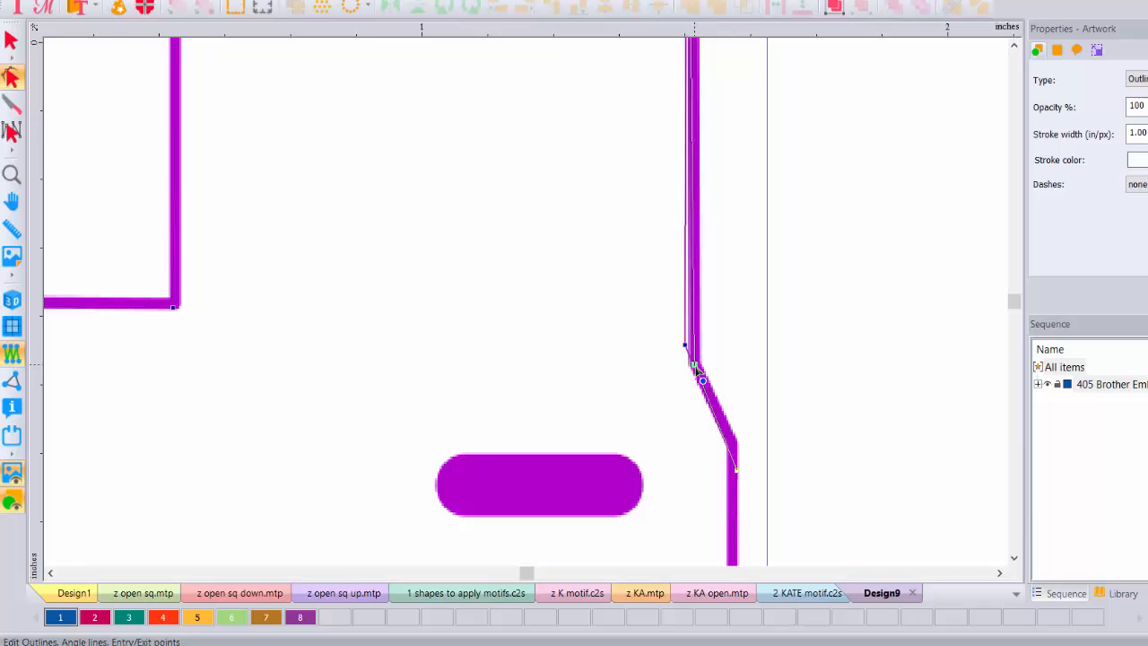
{"action": "left_click", "coordinate": [1014, 560]}
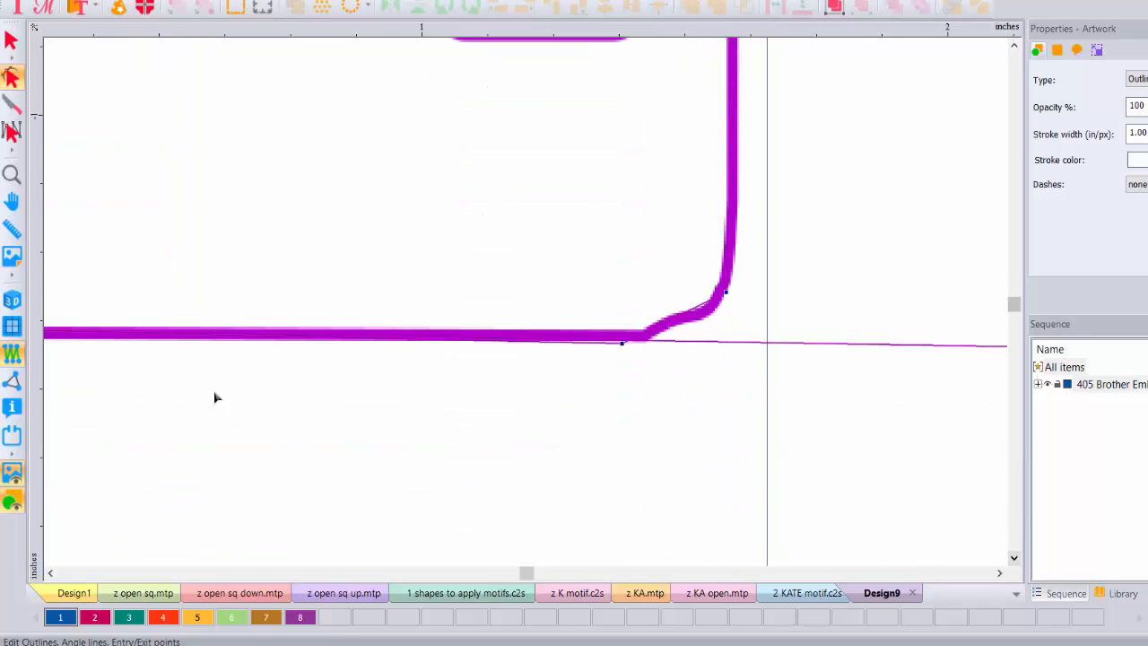
Step: Add a guide along the base line and snap its nodes onto it to level it
{"action": "left_click", "coordinate": [621, 346]}
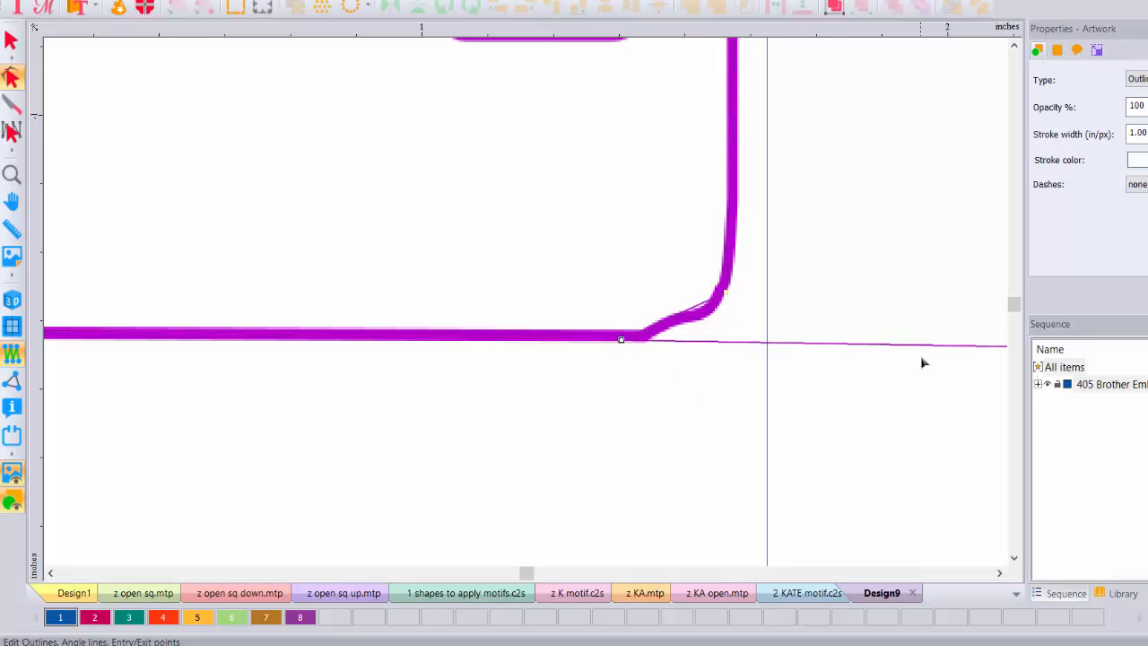
{"action": "left_click_drag", "start_coordinate": [350, 34], "coordinate": [363, 343]}
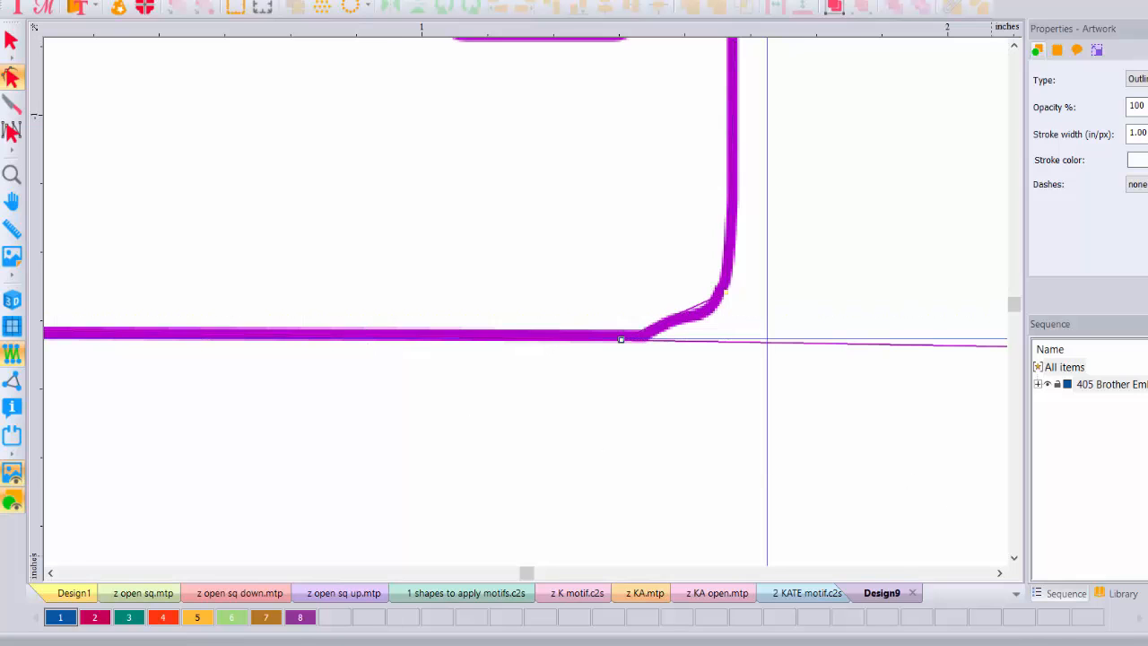
{"action": "left_click", "coordinate": [999, 573]}
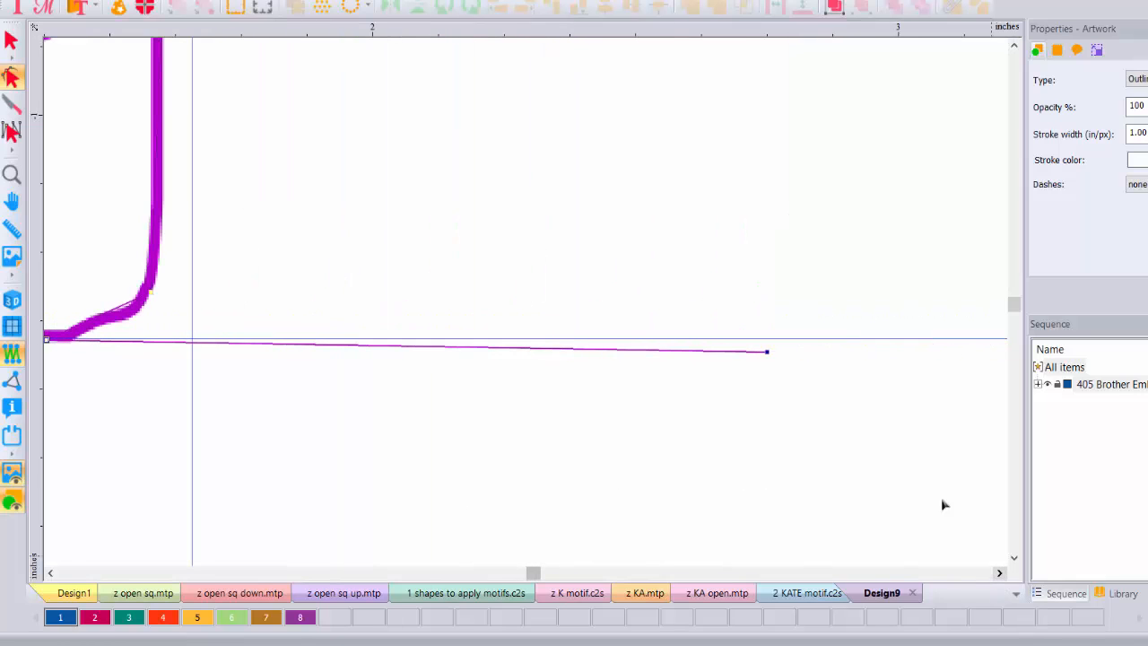
{"action": "left_click_drag", "start_coordinate": [768, 357], "coordinate": [769, 339]}
{"action": "left_click", "coordinate": [52, 573]}
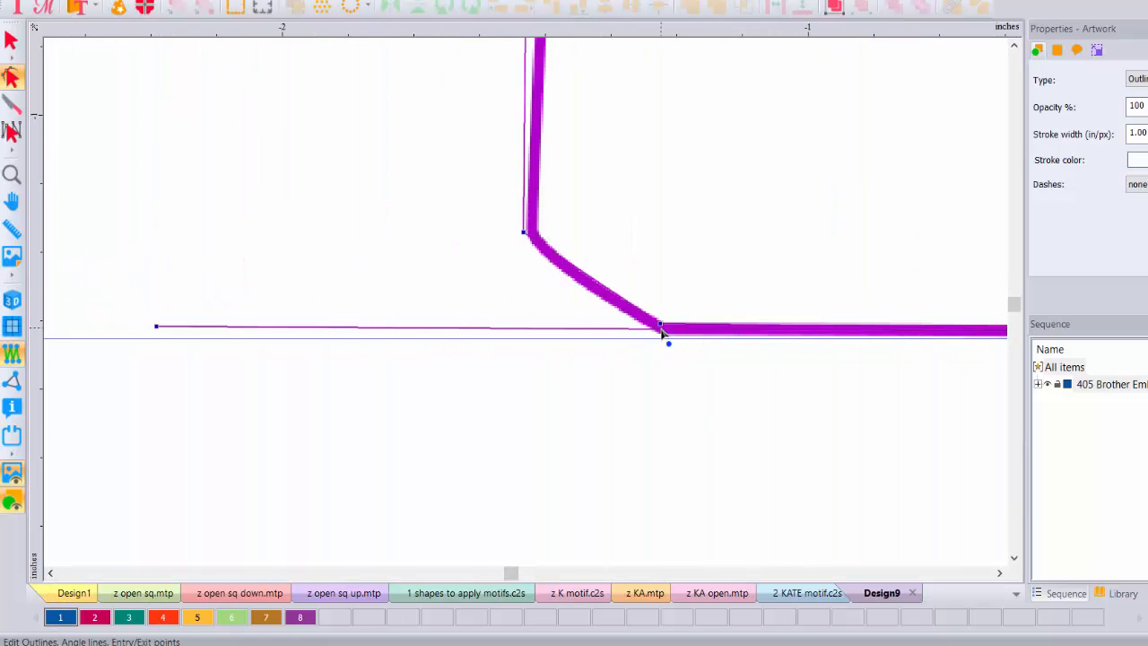
{"action": "left_click_drag", "start_coordinate": [662, 329], "coordinate": [660, 337]}
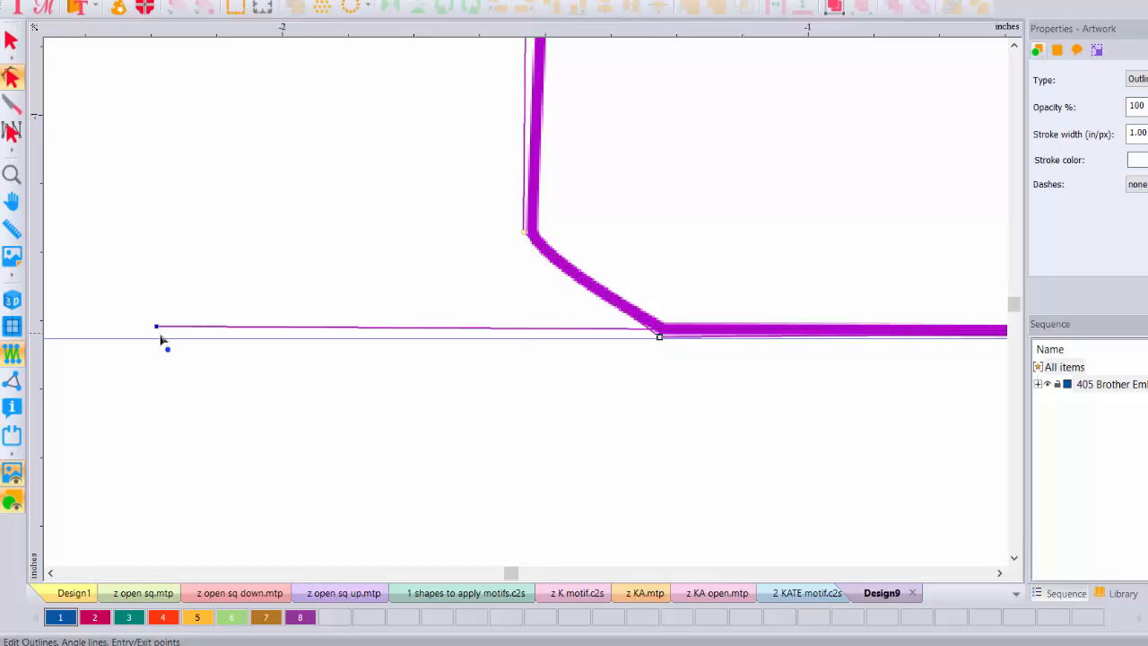
{"action": "left_click_drag", "start_coordinate": [161, 337], "coordinate": [158, 341]}
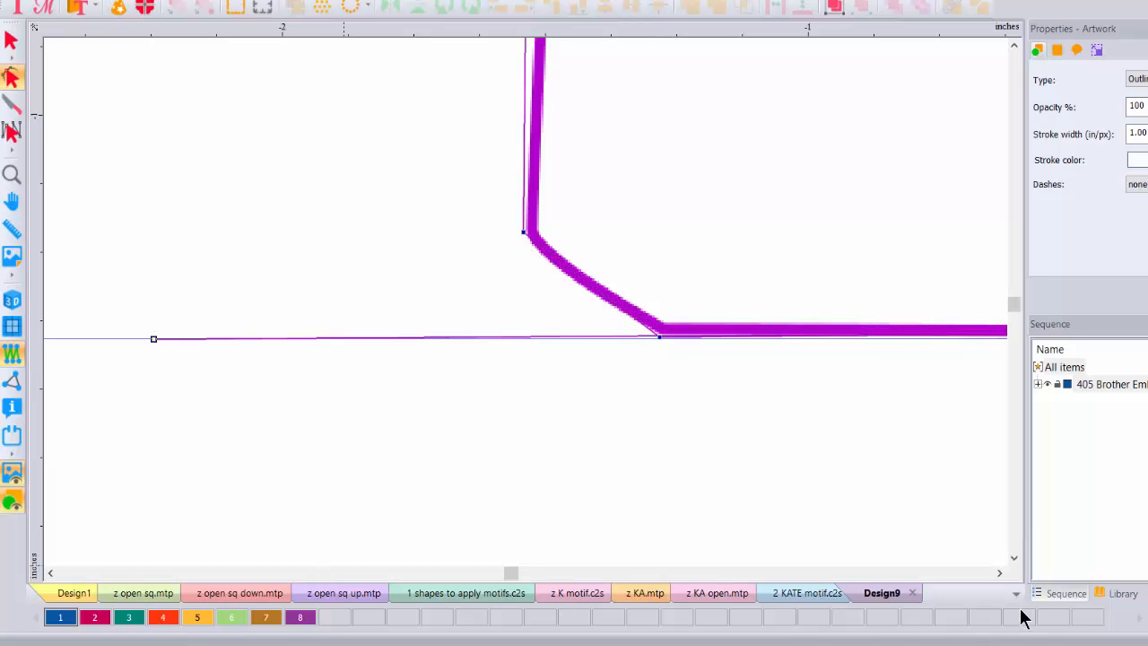
{"action": "left_click", "coordinate": [999, 572]}
{"action": "left_click", "coordinate": [1000, 572]}
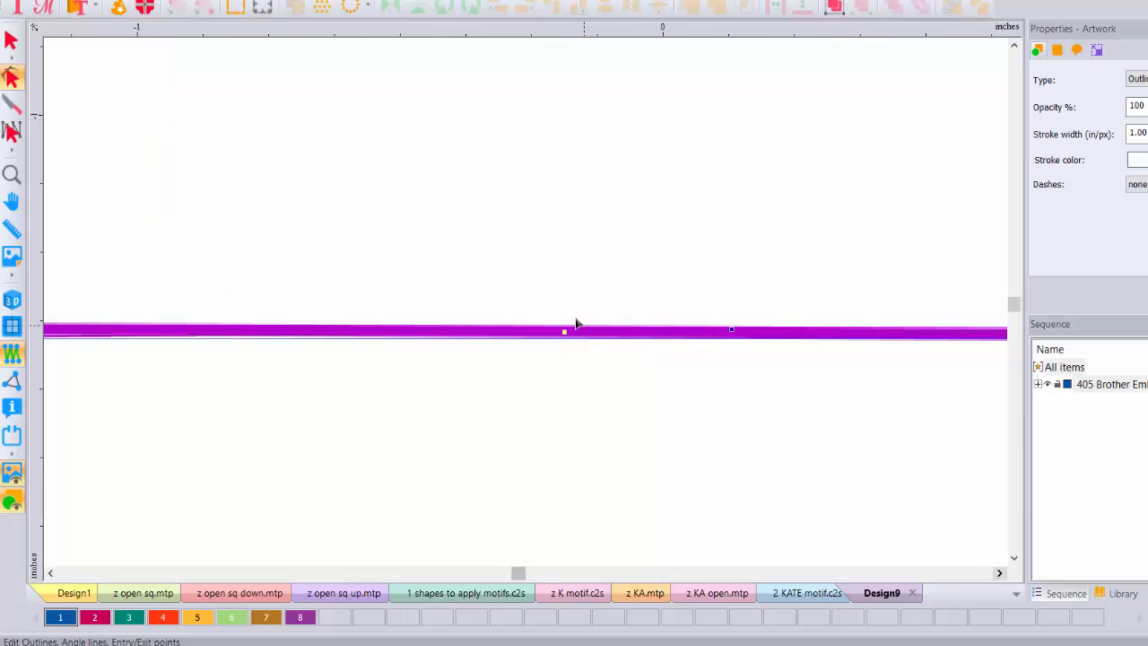
{"action": "left_click_drag", "start_coordinate": [565, 339], "coordinate": [566, 343]}
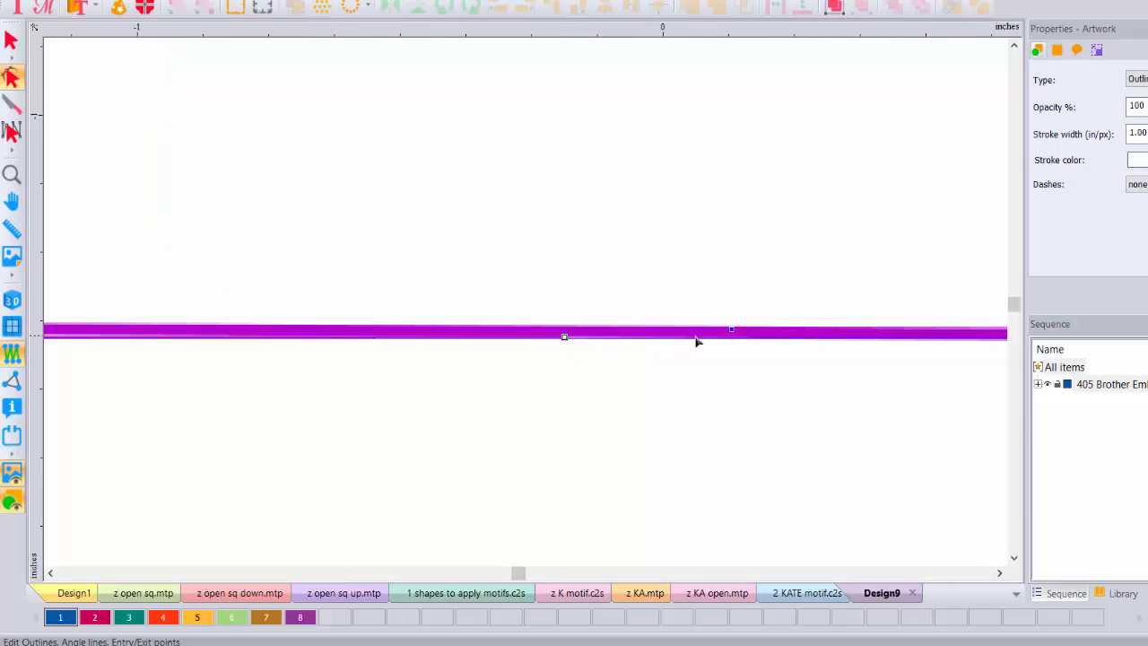
{"action": "left_click_drag", "start_coordinate": [737, 332], "coordinate": [735, 337]}
Step: Lighten the backdrop image with the Adjust lightness setting and apply it
{"action": "double_click", "coordinate": [12, 176]}
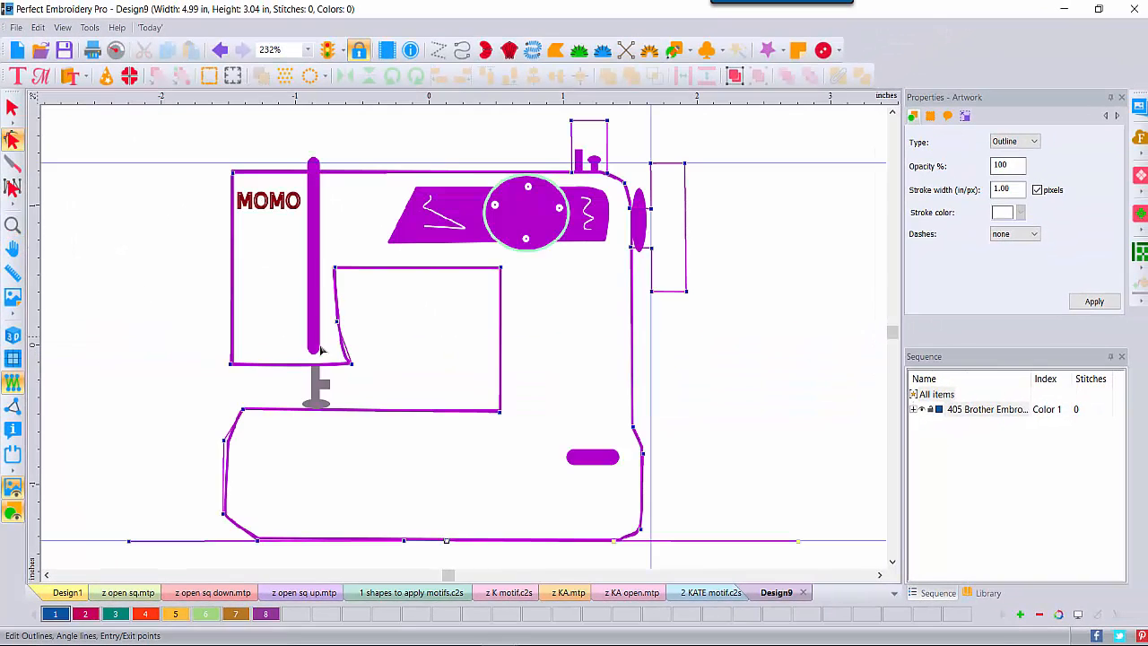
{"action": "left_click", "coordinate": [13, 301]}
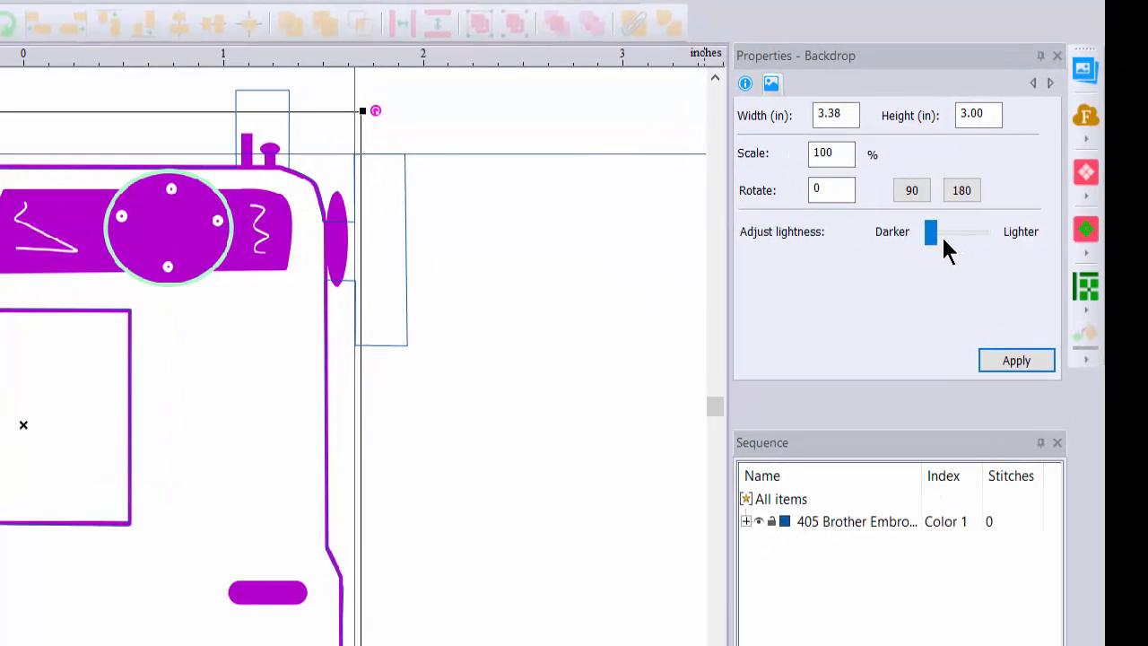
{"action": "key", "text": "ctrl"}
{"action": "key", "text": "ctrl"}
{"action": "left_click_drag", "start_coordinate": [921, 232], "coordinate": [972, 235]}
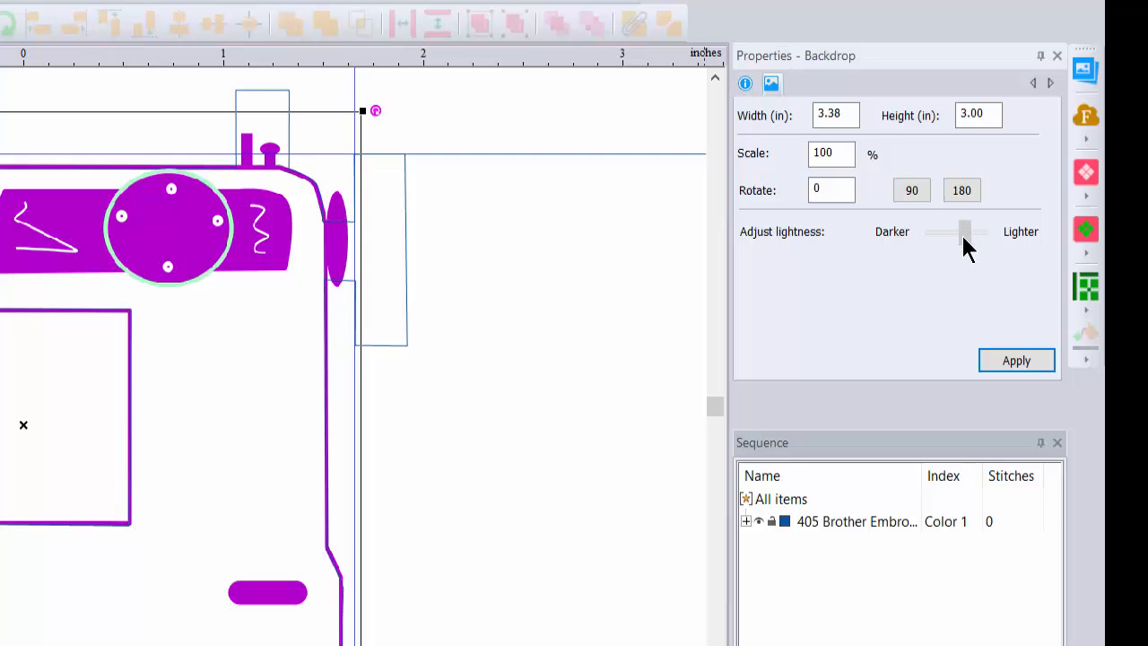
{"action": "left_click", "coordinate": [1014, 363]}
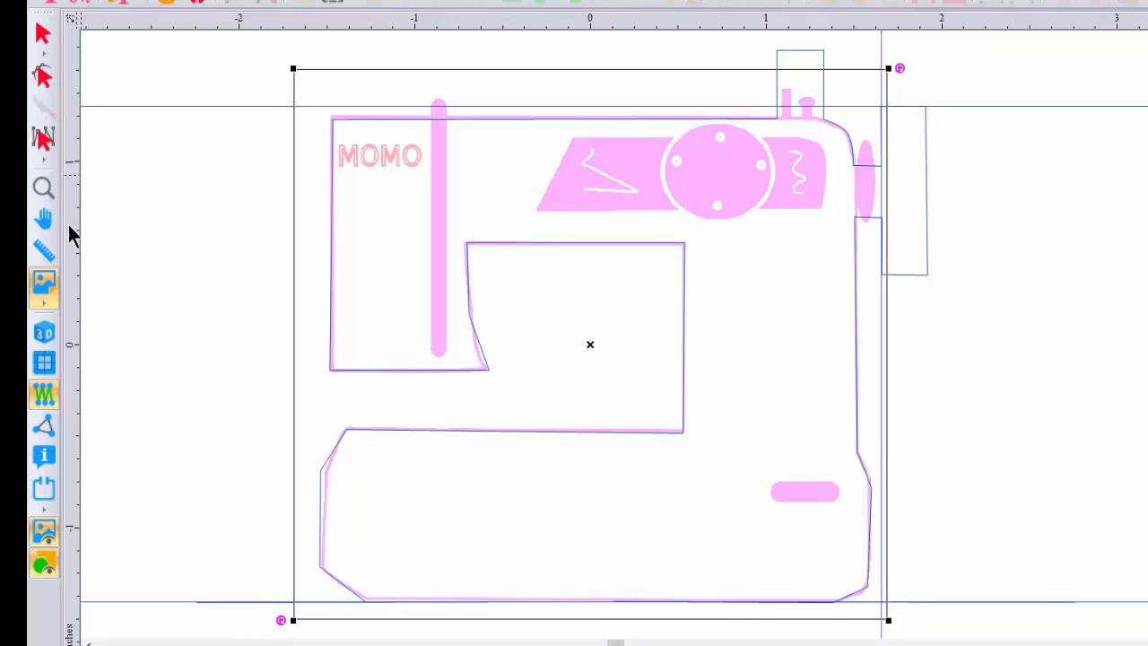
Step: Remove all guidelines and hide the backdrop image
{"action": "right_click", "coordinate": [70, 228]}
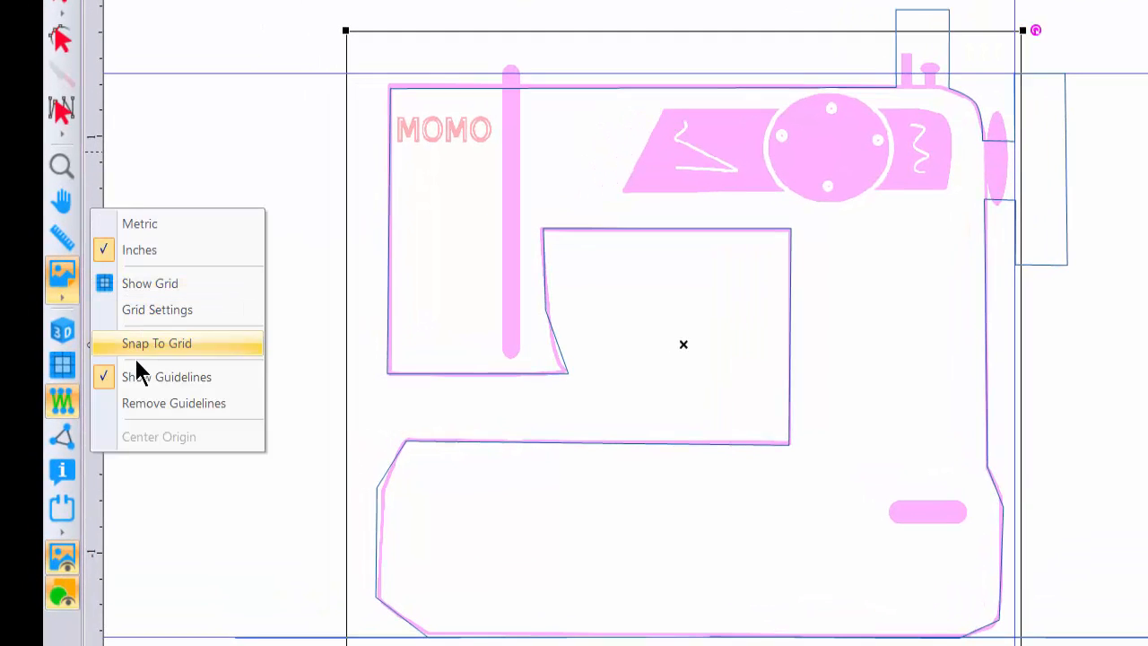
{"action": "left_click", "coordinate": [138, 403]}
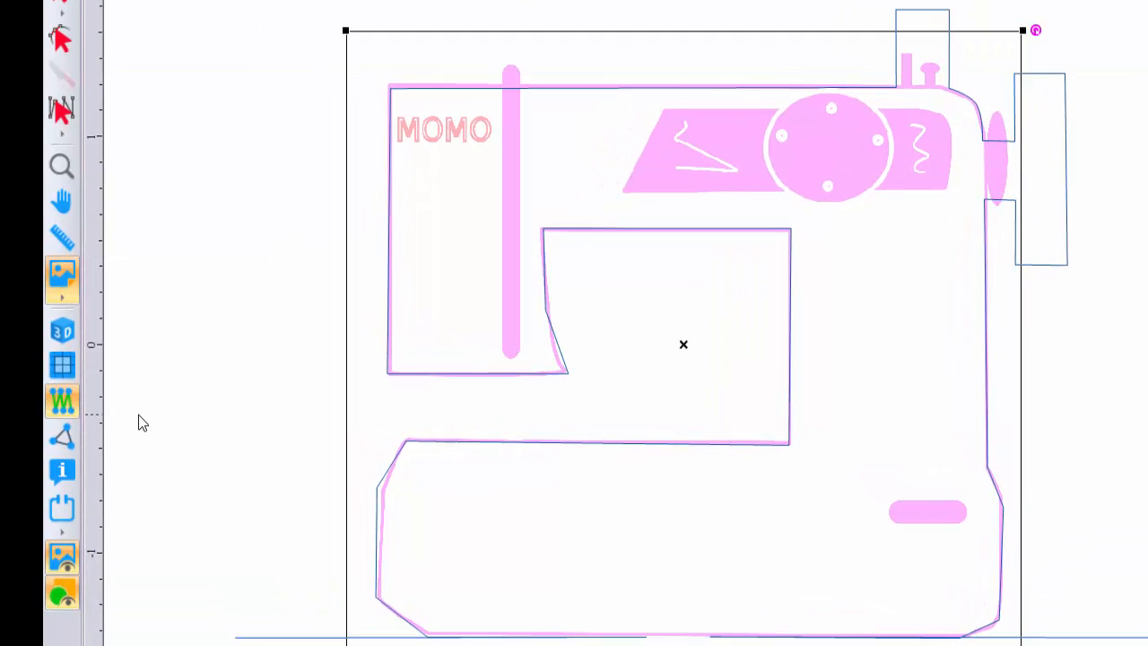
{"action": "left_click", "coordinate": [69, 563]}
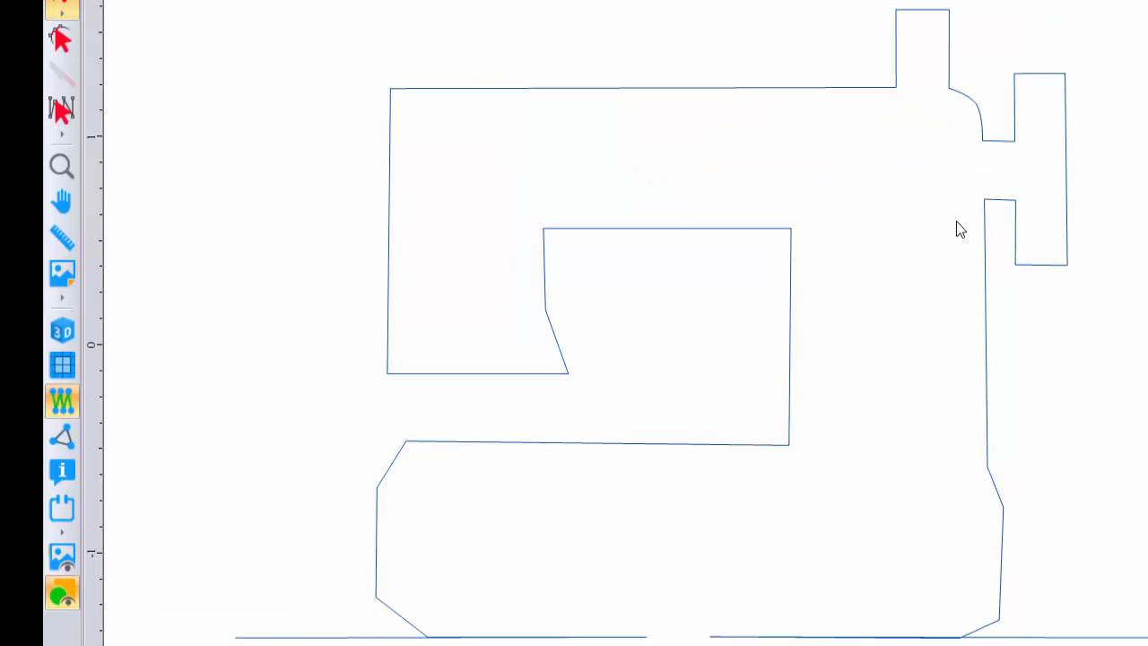
{"action": "left_click", "coordinate": [65, 553]}
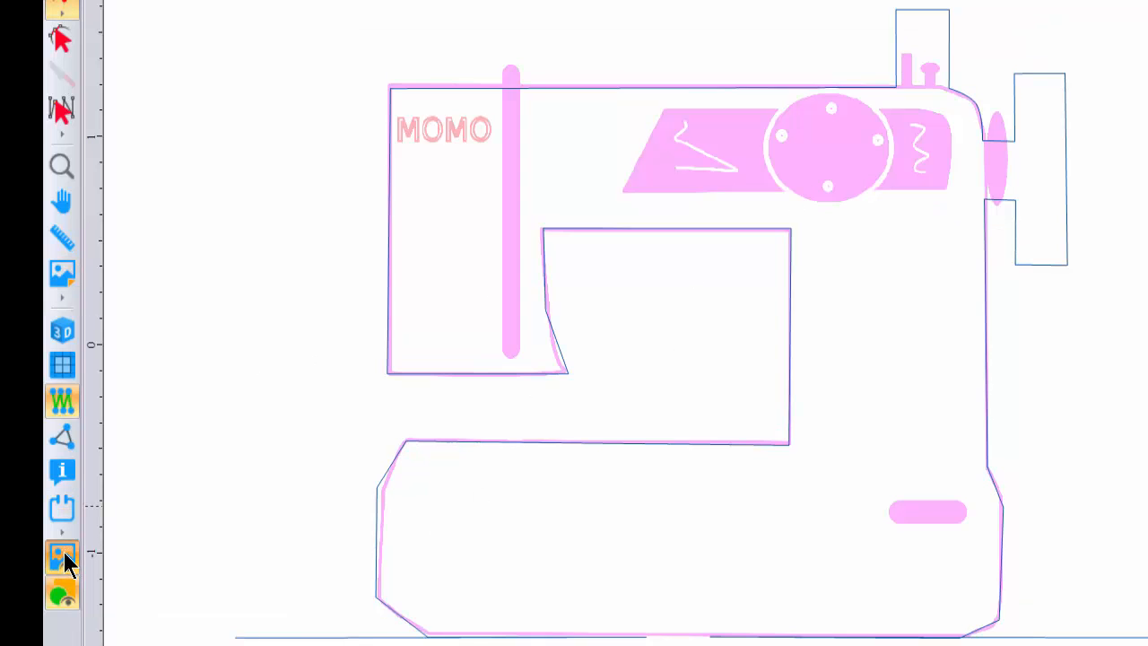
{"action": "left_click", "coordinate": [65, 554]}
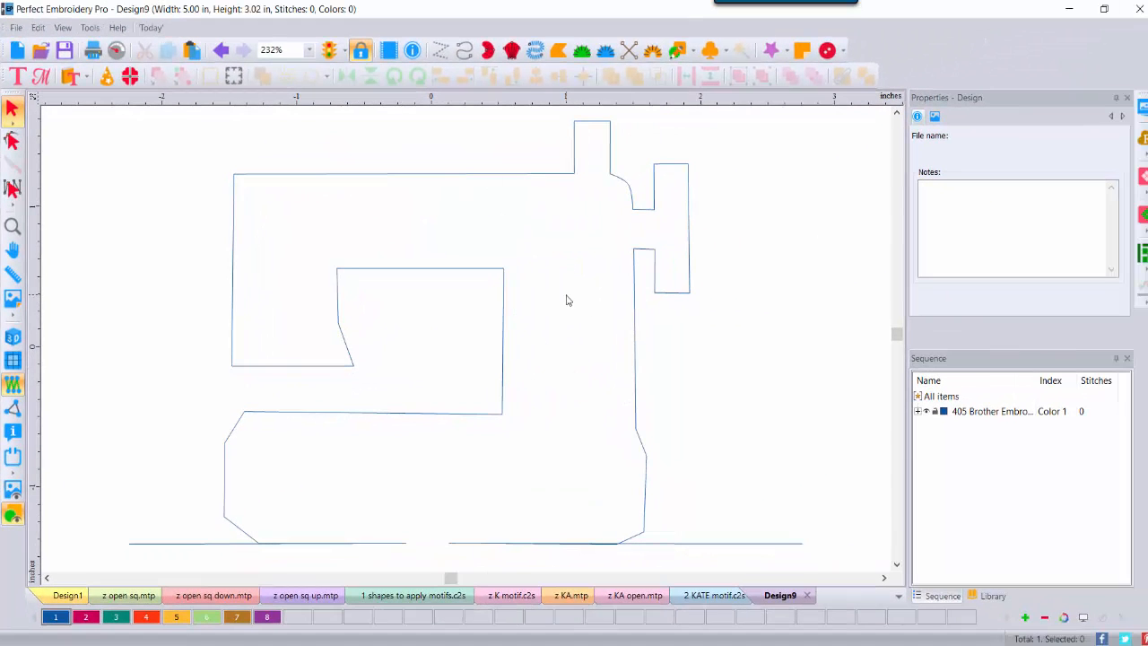
Step: Convert the sewing machine outline artwork to a run line of 203 stitches at 3.0 mm
{"action": "left_click", "coordinate": [309, 50]}
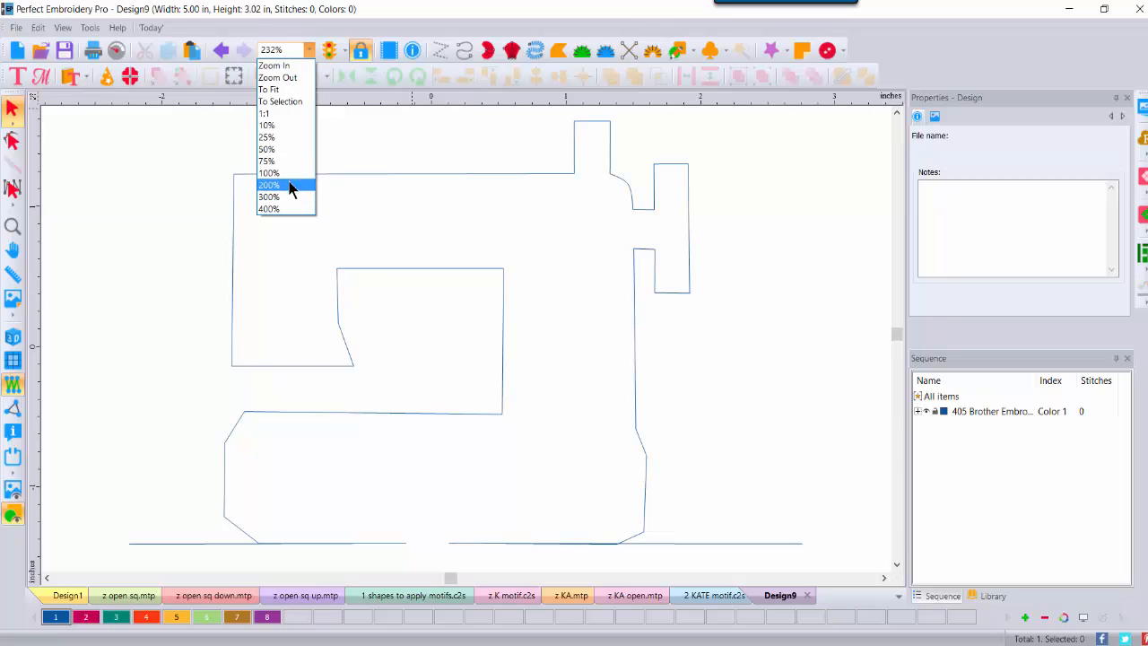
{"action": "left_click", "coordinate": [287, 173]}
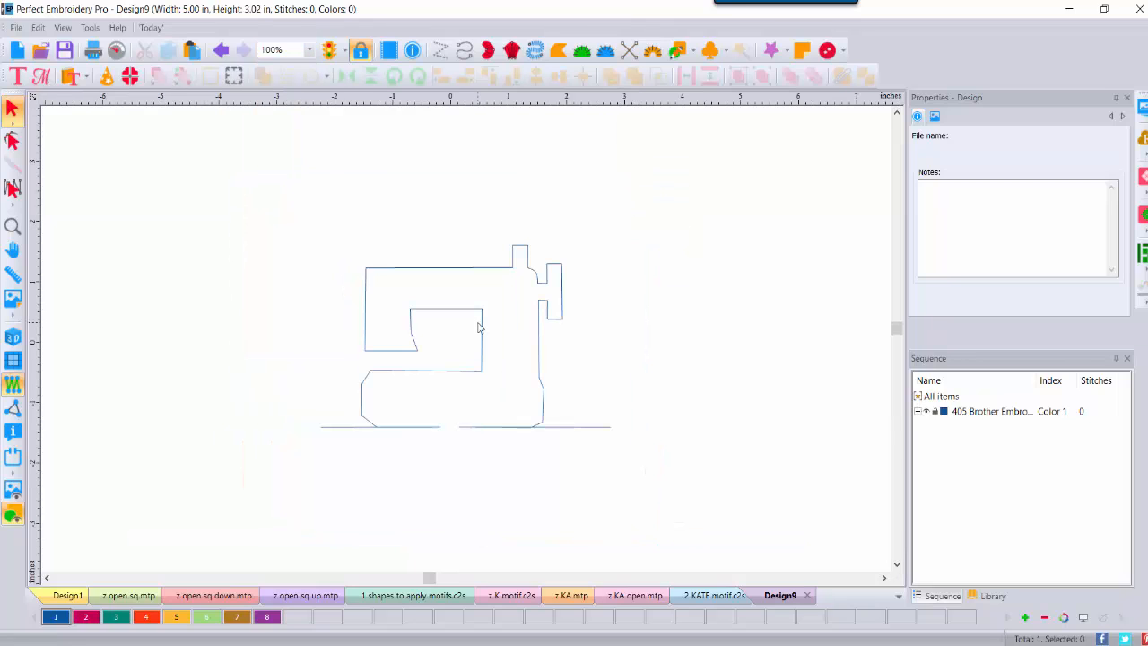
{"action": "left_click", "coordinate": [489, 278]}
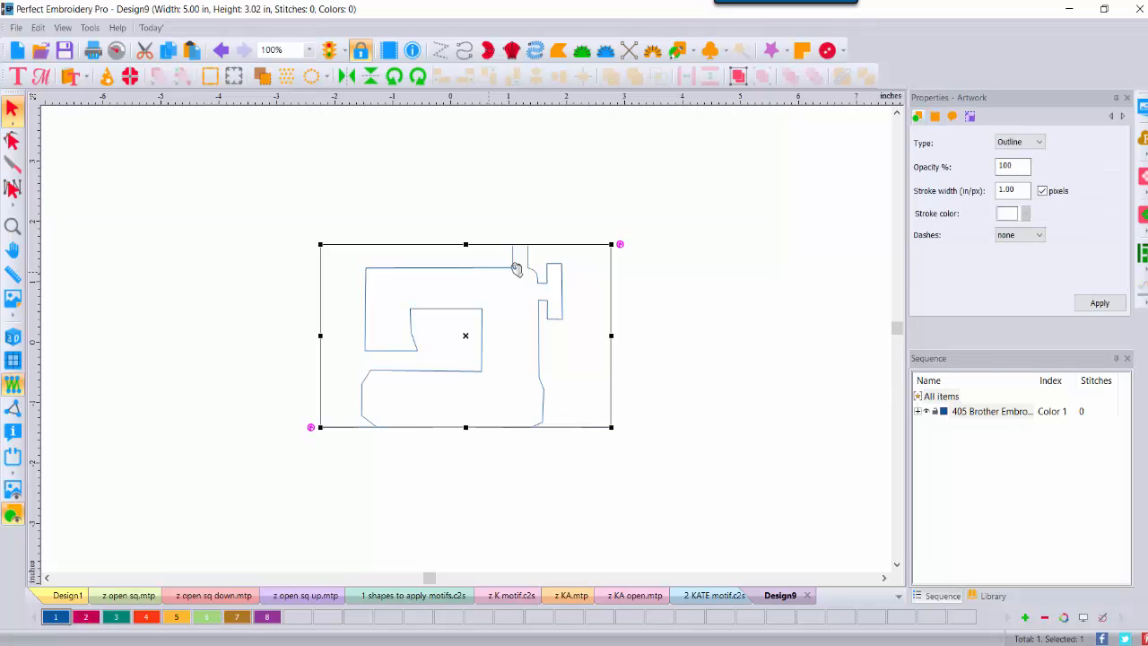
{"action": "left_click", "coordinate": [969, 117]}
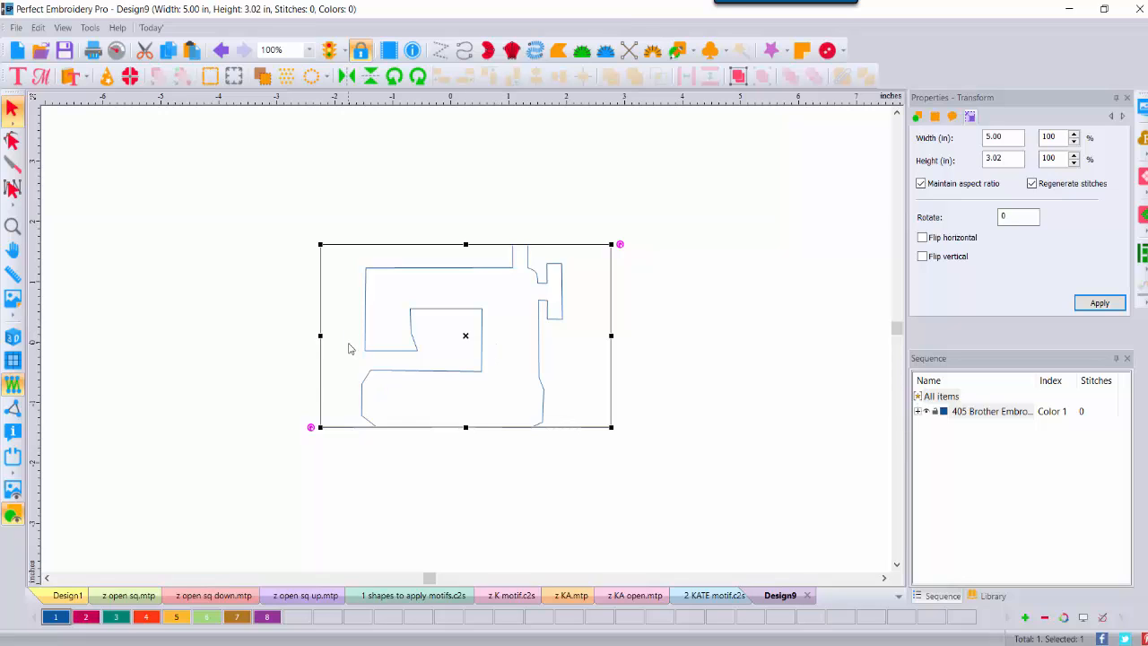
{"action": "left_click", "coordinate": [918, 411]}
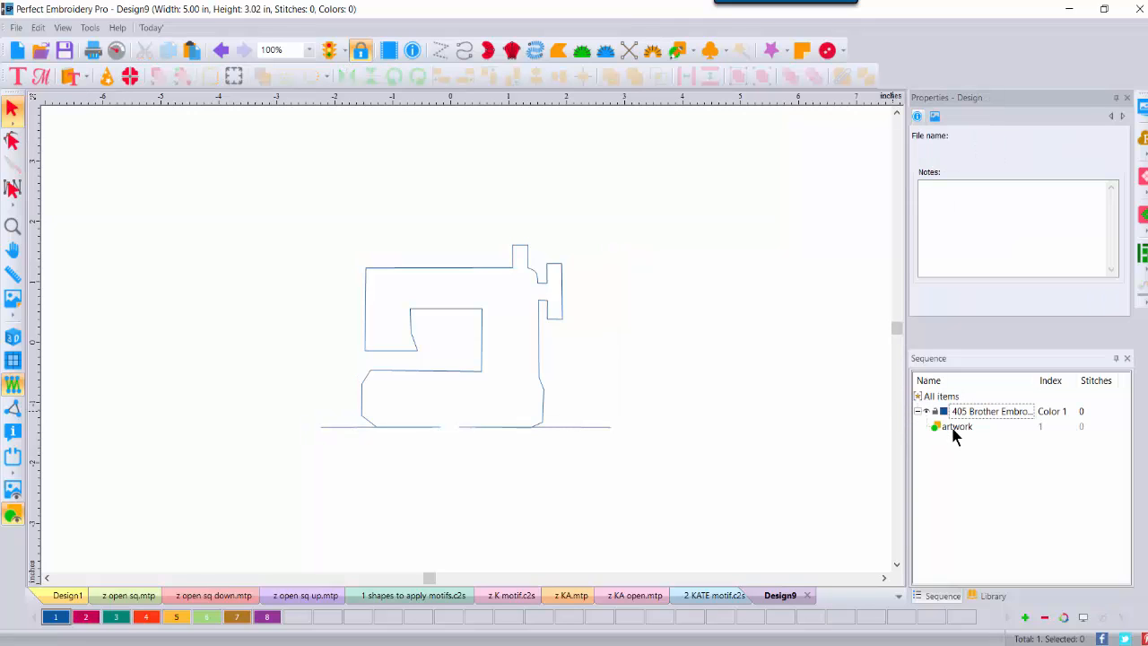
{"action": "left_click", "coordinate": [955, 428]}
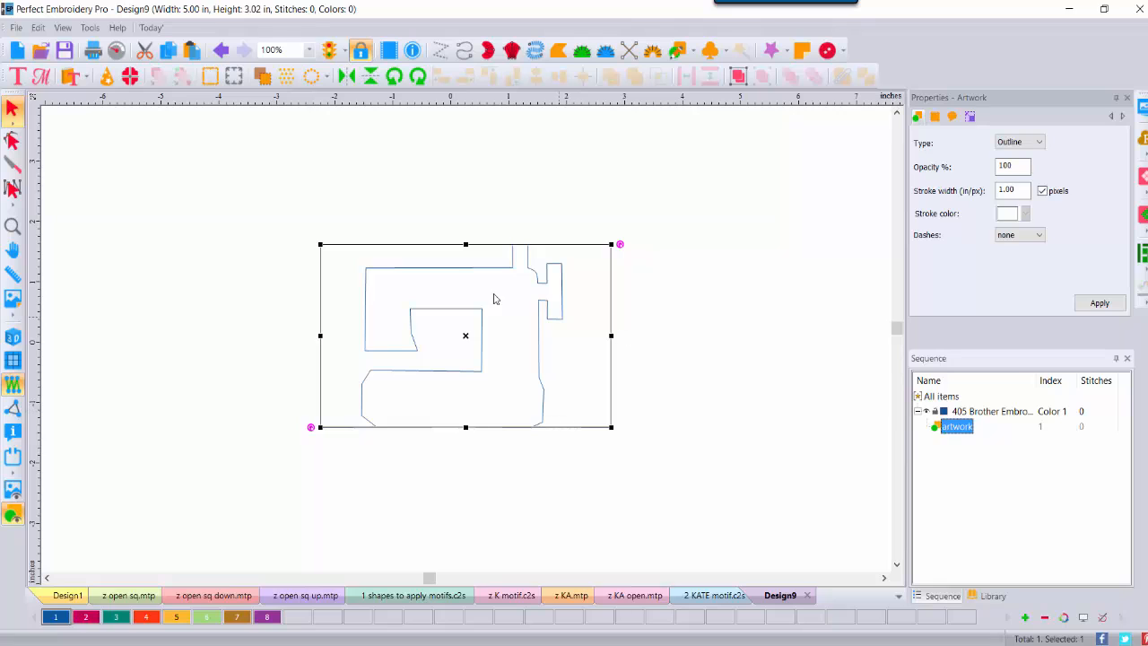
{"action": "right_click", "coordinate": [473, 268]}
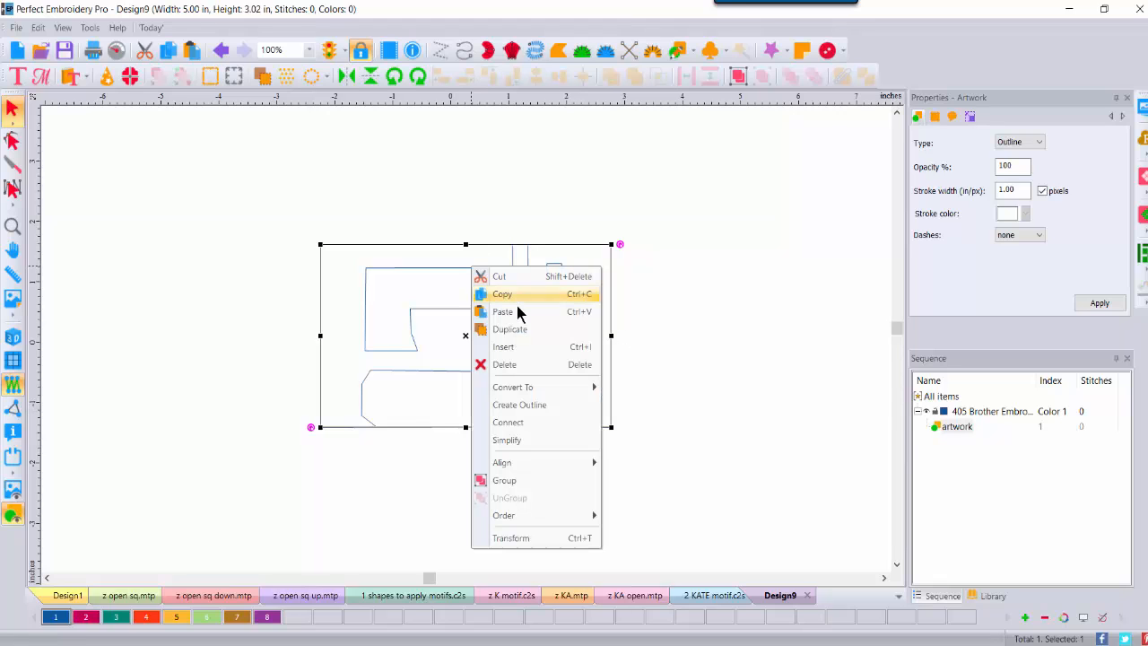
{"action": "mouse_move", "coordinate": [520, 390]}
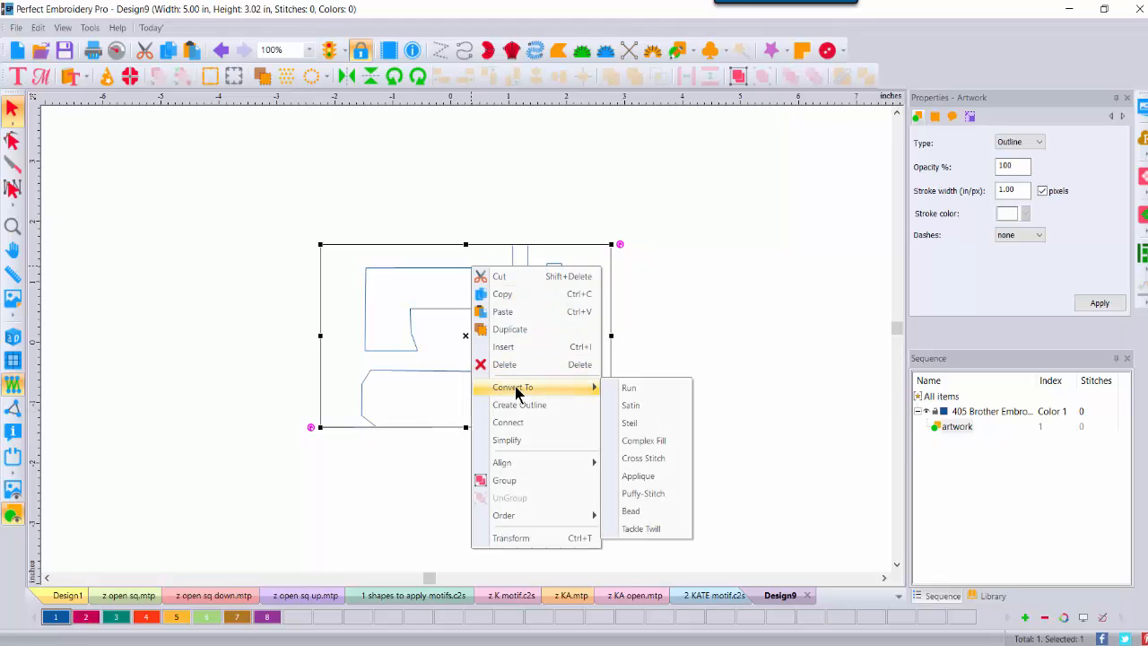
{"action": "left_click", "coordinate": [625, 390]}
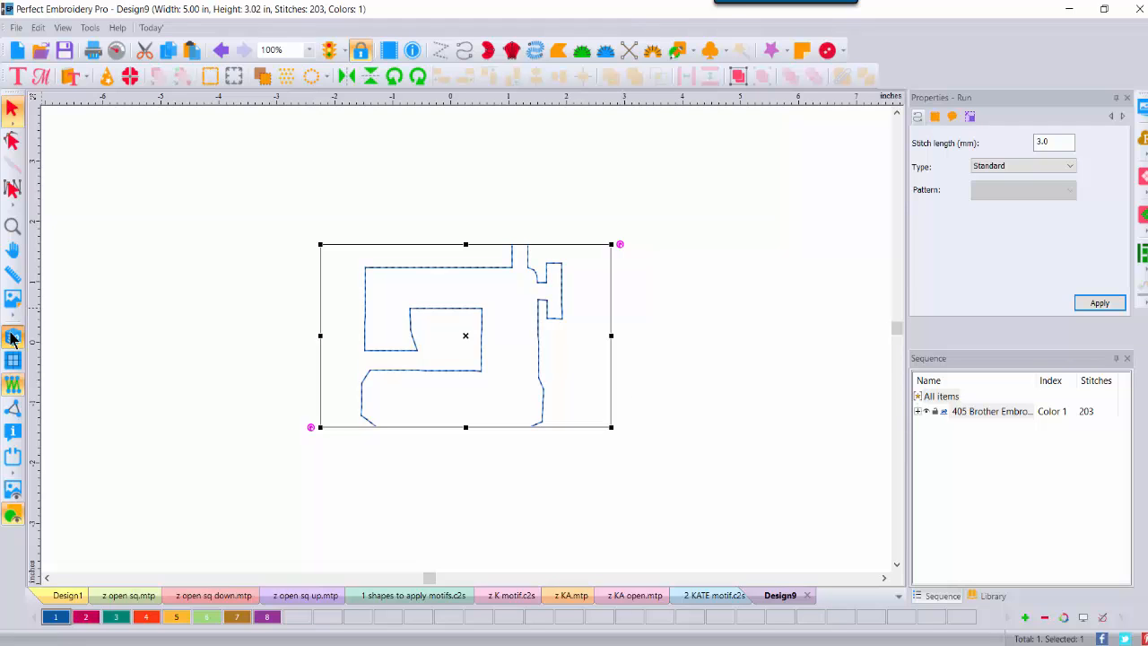
{"action": "left_click", "coordinate": [110, 248]}
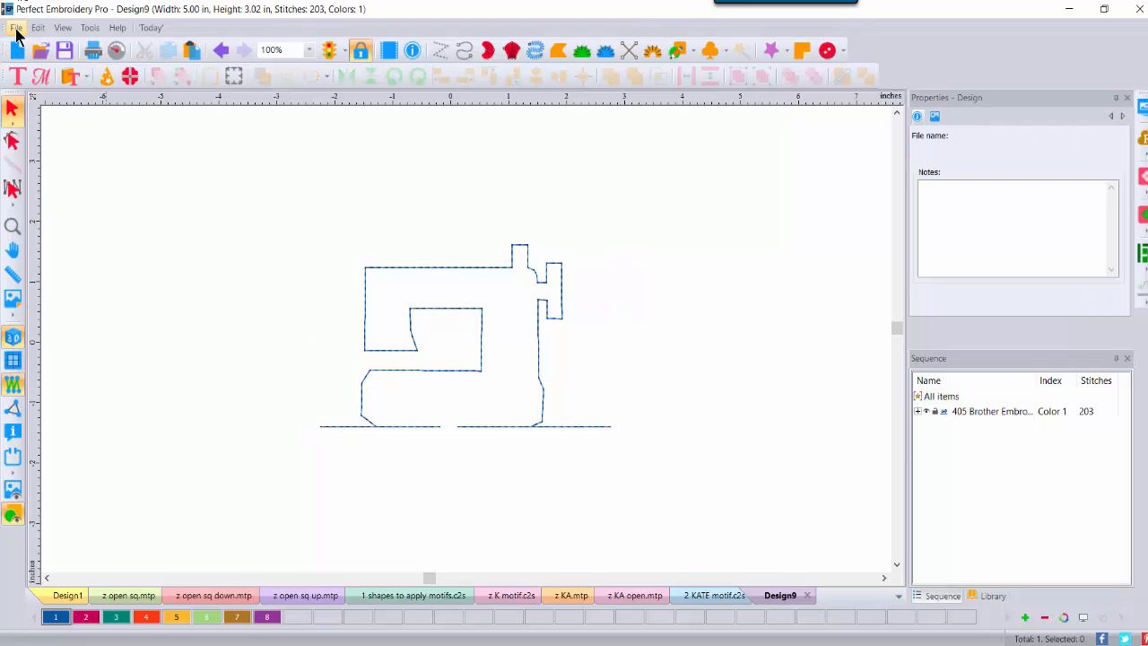
Step: Save the design as a Motif Pattern (MTP) file named 'z sew mach'
{"action": "left_click", "coordinate": [16, 28]}
{"action": "left_click", "coordinate": [44, 258]}
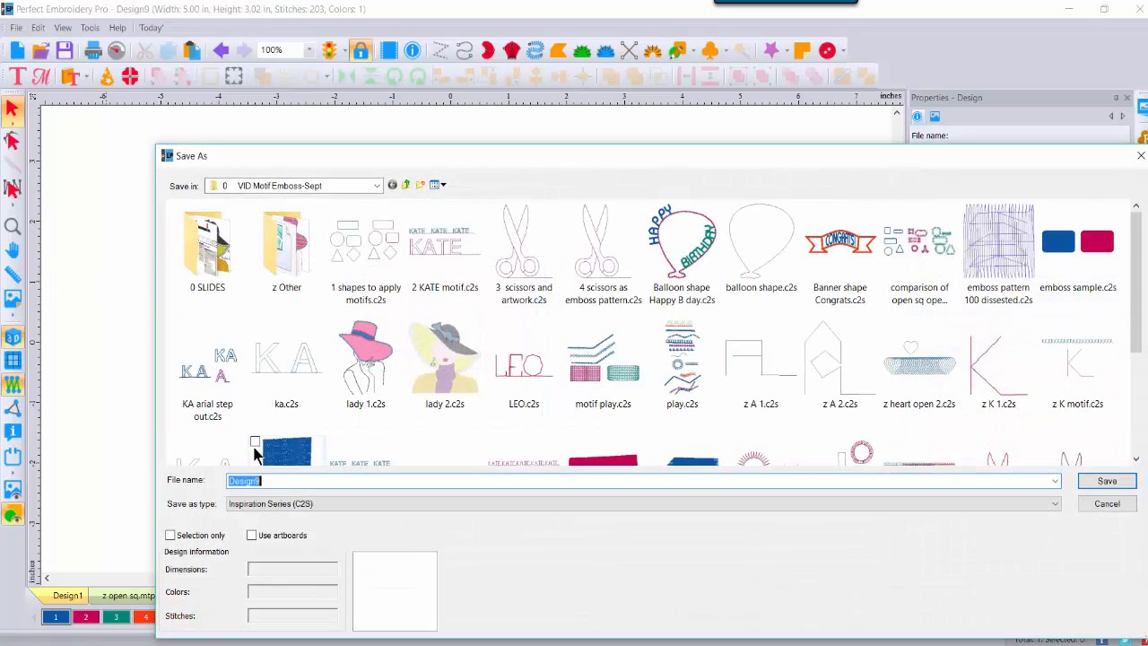
{"action": "left_click", "coordinate": [278, 504]}
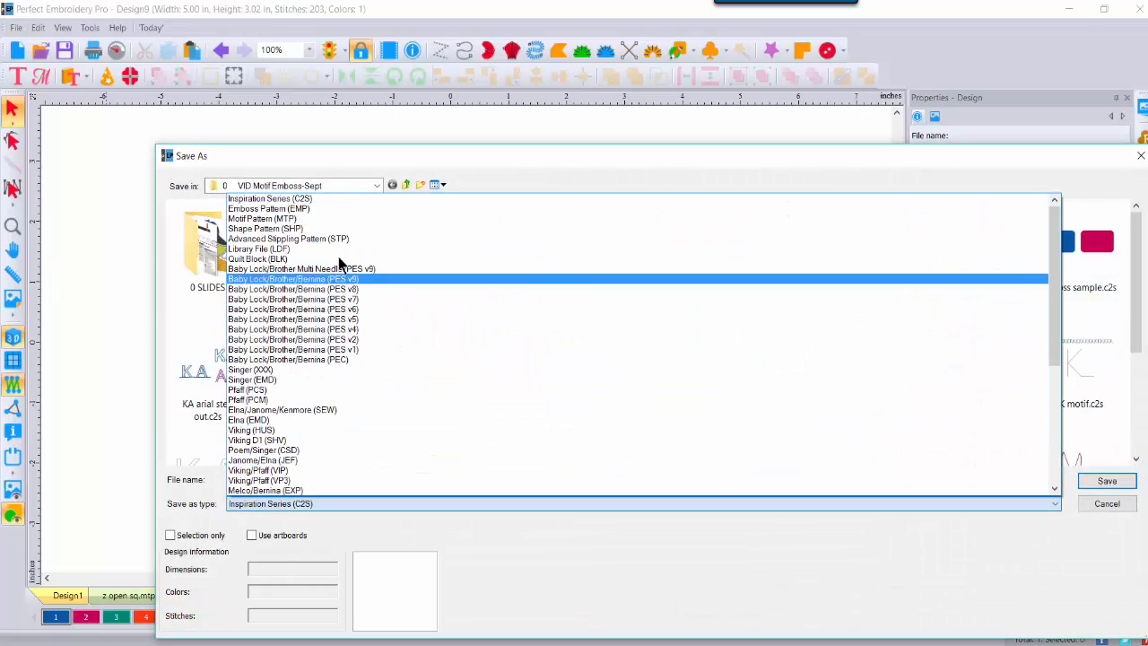
{"action": "left_click", "coordinate": [302, 219]}
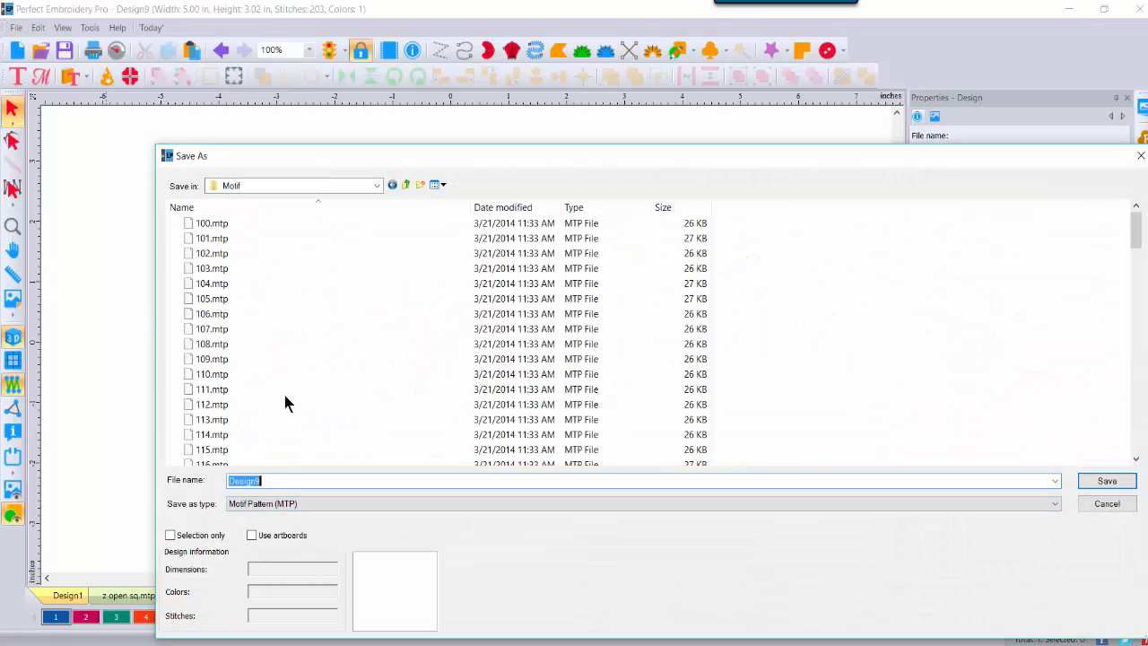
{"action": "left_click", "coordinate": [266, 480]}
{"action": "type", "text": "z sew mach"}
{"action": "left_click", "coordinate": [1107, 481]}
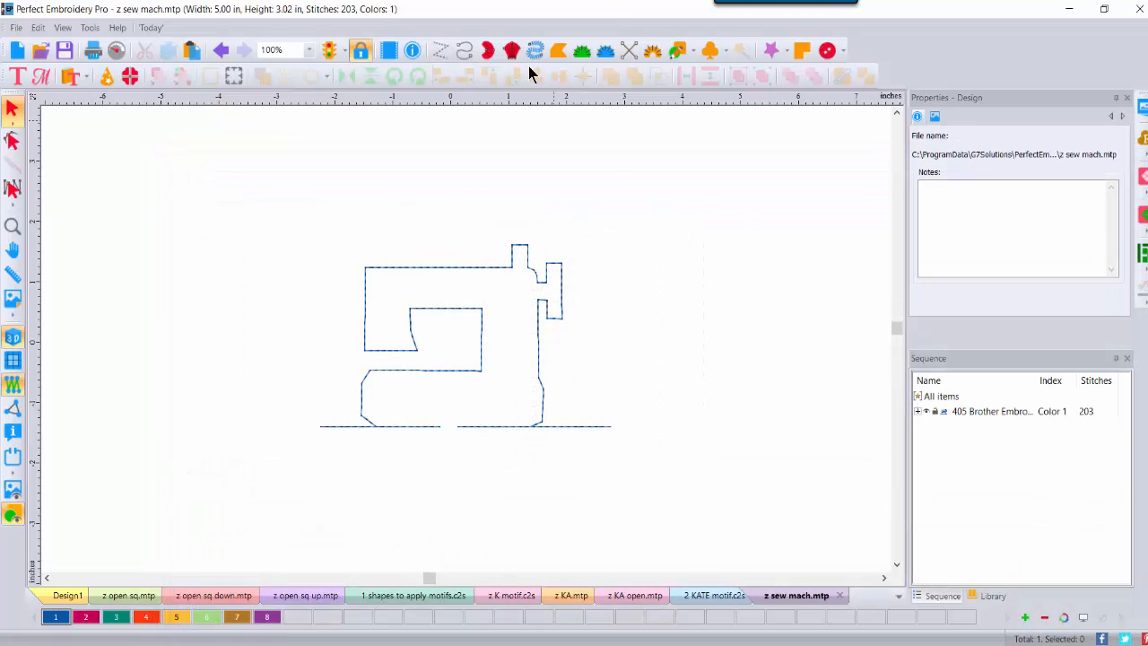
Step: Draw a horizontal run line across the top above the sewing machine
{"action": "left_click", "coordinate": [464, 50]}
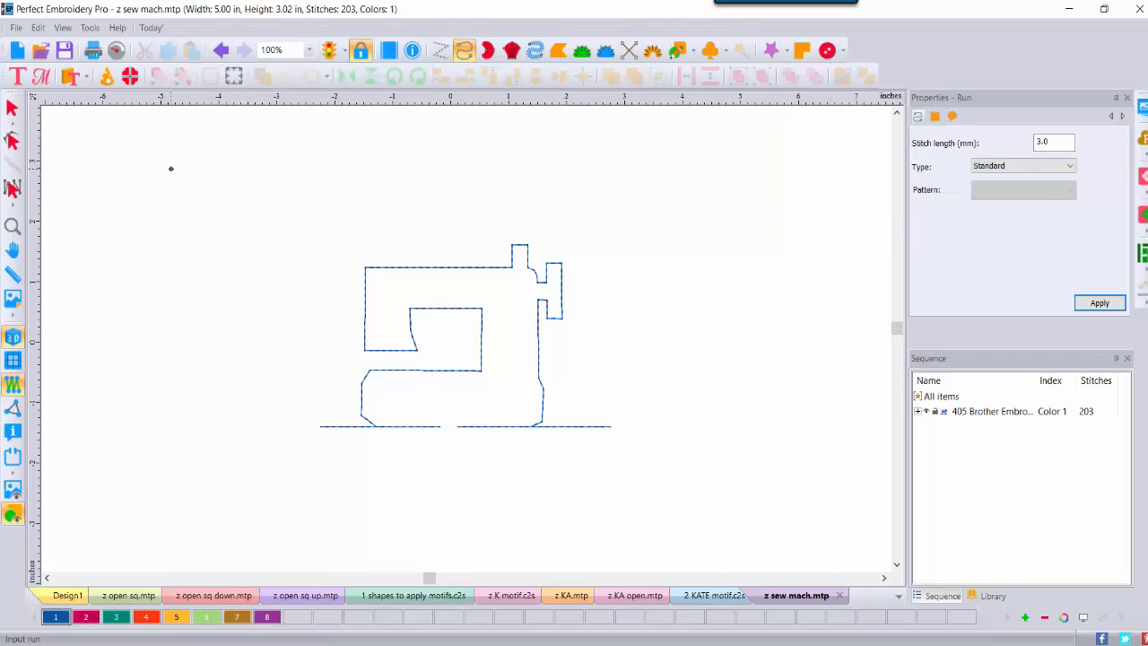
{"action": "left_click", "coordinate": [170, 169]}
{"action": "left_click", "coordinate": [769, 168]}
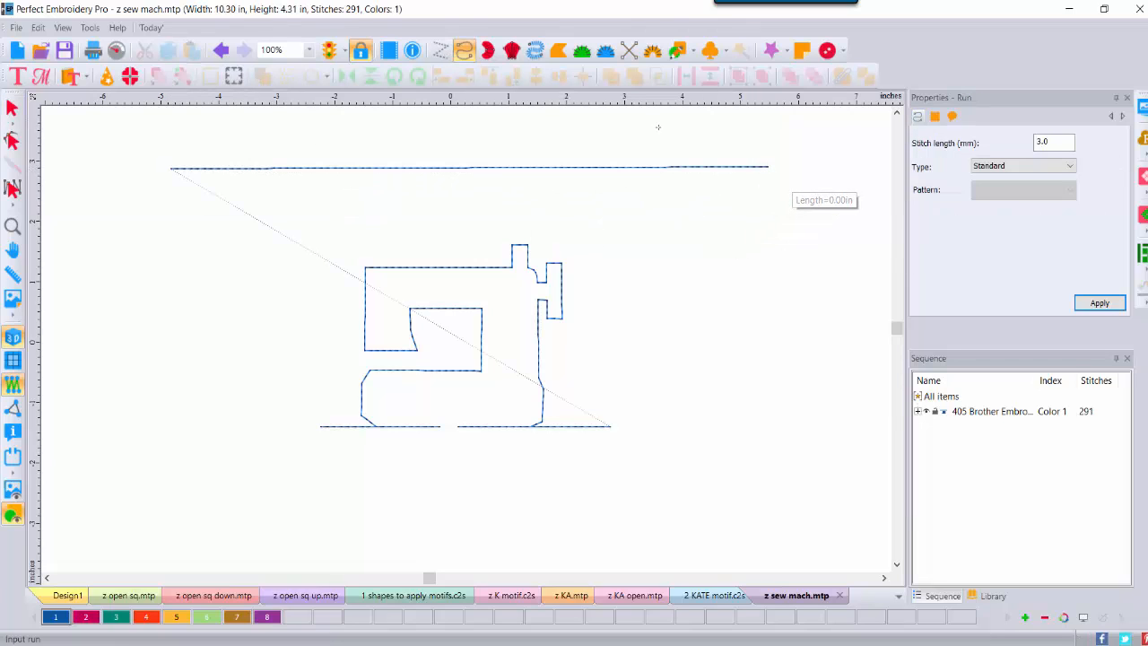
{"action": "key", "text": "Return"}
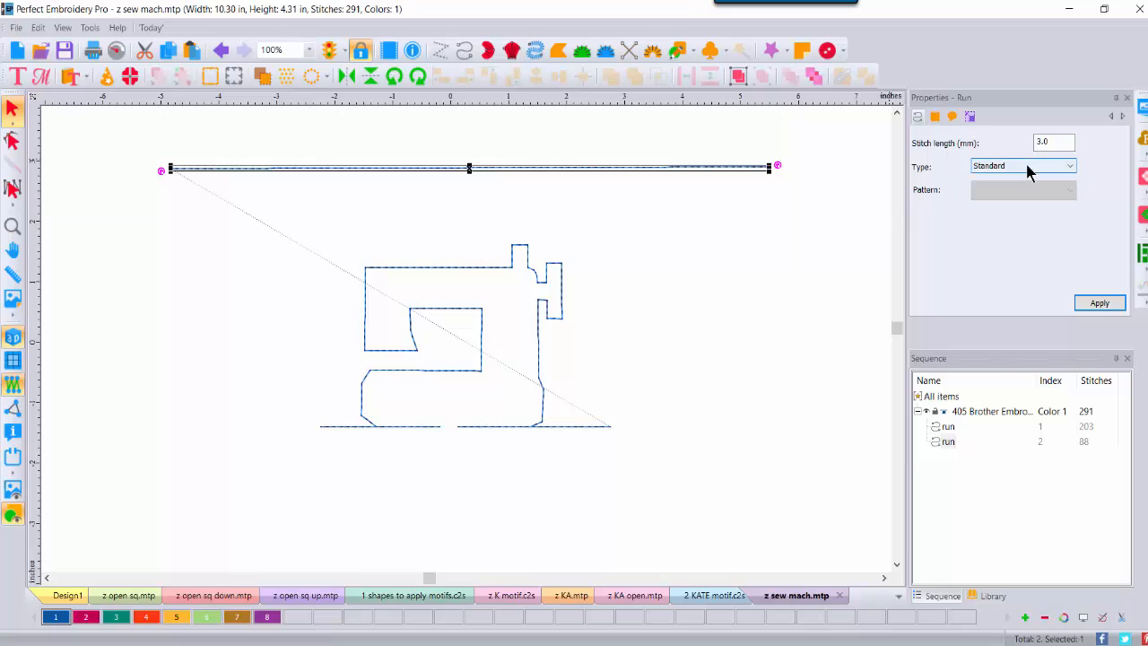
Step: Stitch the new run as z sew mach motifs with a 20 mm pattern length
{"action": "left_click", "coordinate": [1027, 168]}
{"action": "left_click", "coordinate": [1008, 210]}
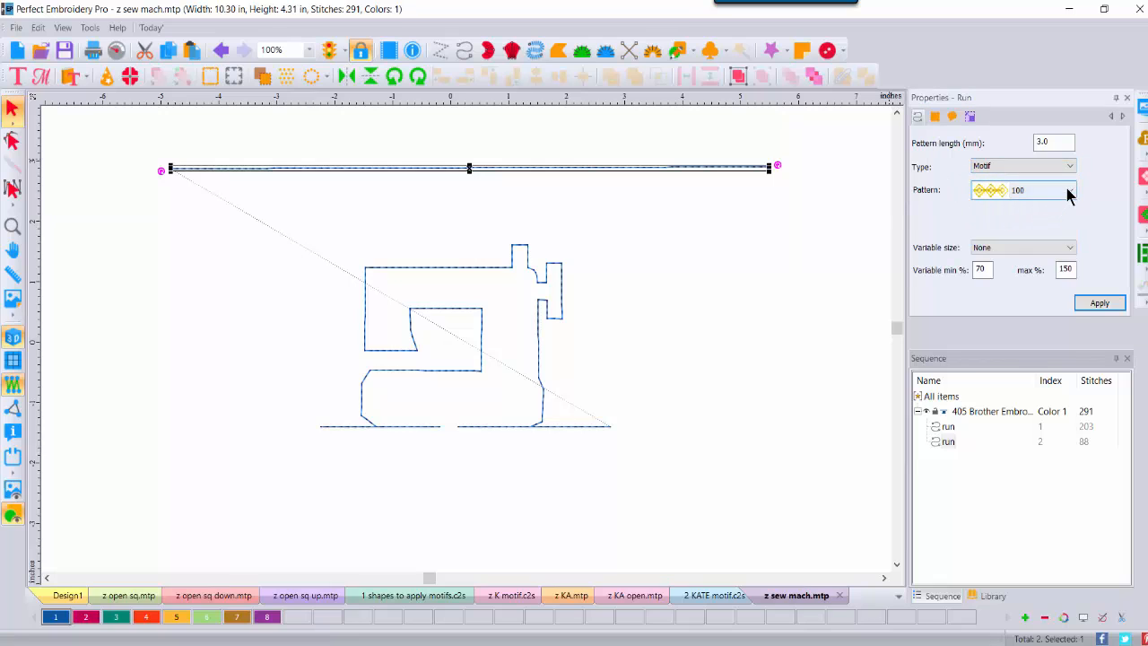
{"action": "left_click", "coordinate": [1067, 195]}
{"action": "left_click_drag", "start_coordinate": [1065, 233], "coordinate": [1068, 435]}
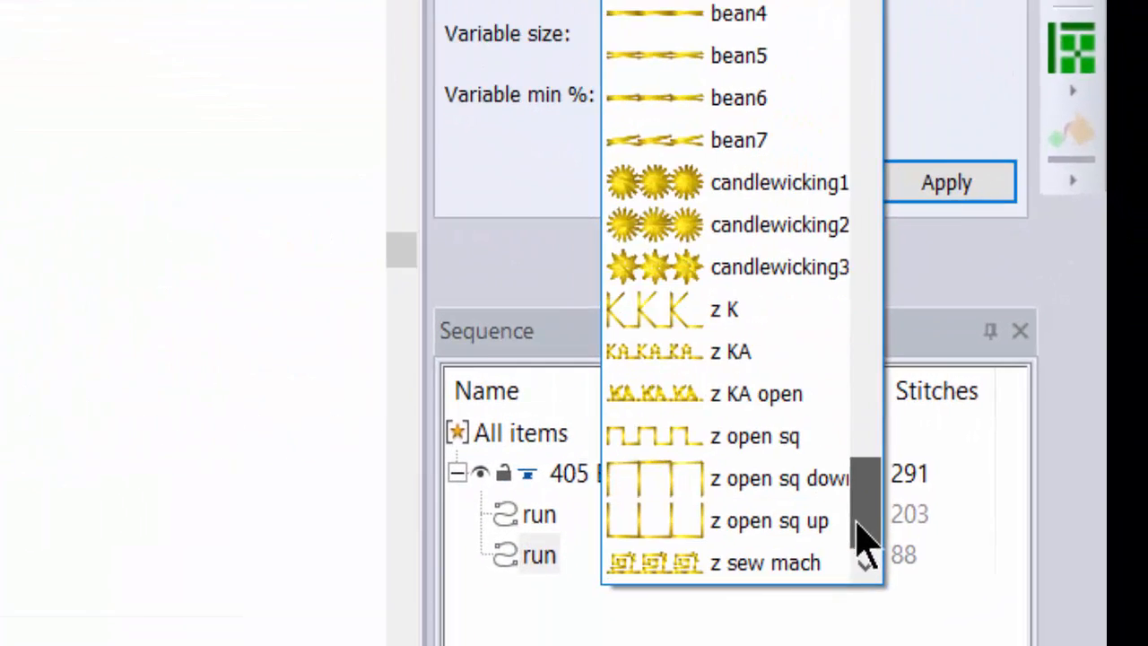
{"action": "left_click_drag", "start_coordinate": [862, 536], "coordinate": [871, 512]}
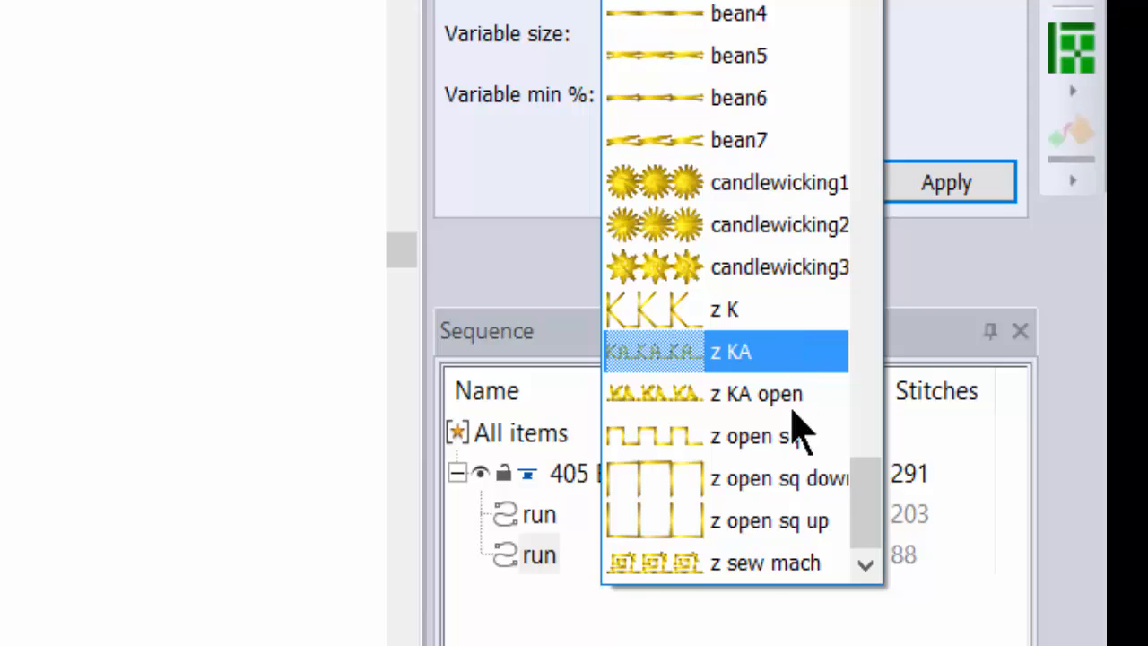
{"action": "left_click", "coordinate": [777, 579]}
{"action": "left_click", "coordinate": [960, 179]}
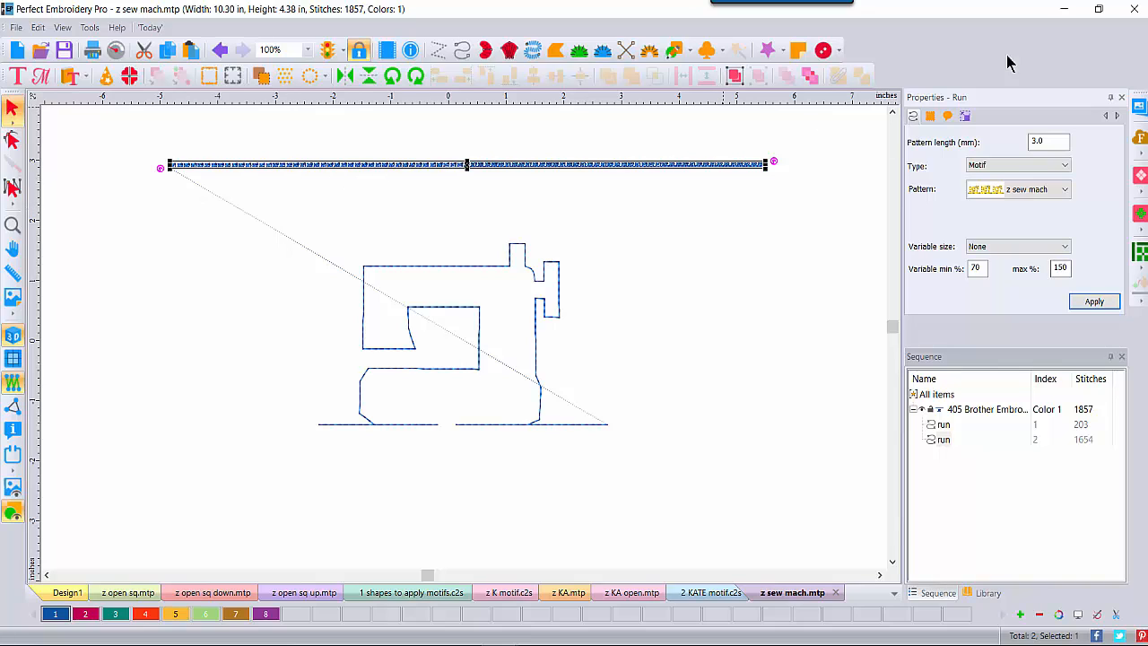
{"action": "double_click", "coordinate": [1046, 141]}
{"action": "left_click", "coordinate": [1081, 303]}
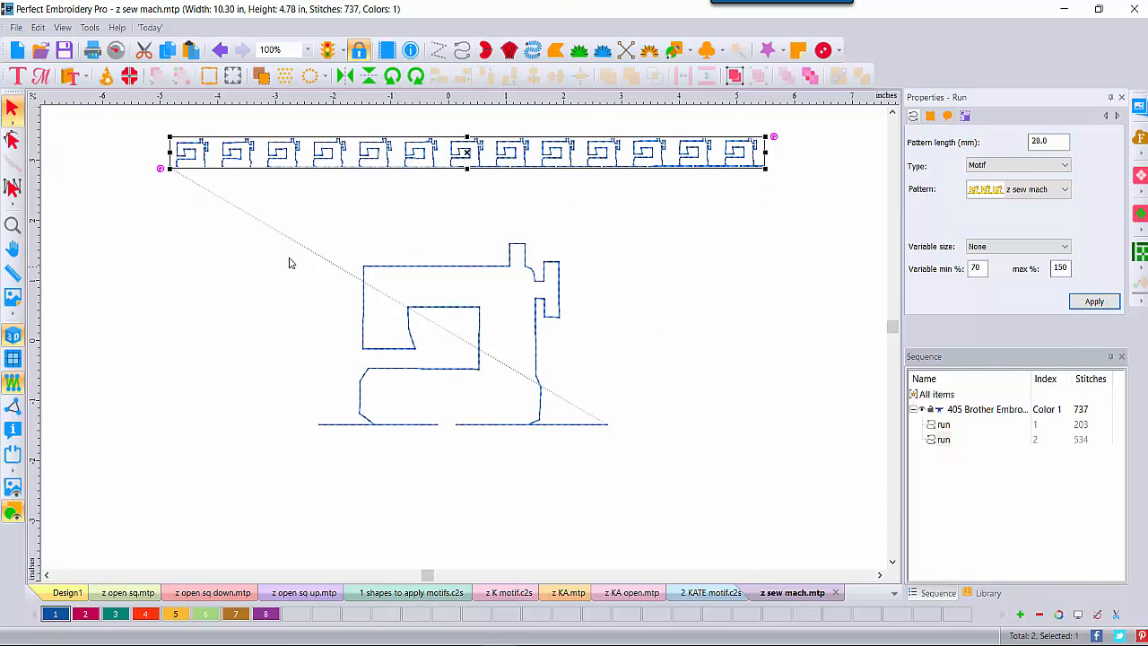
{"action": "left_click", "coordinate": [691, 211]}
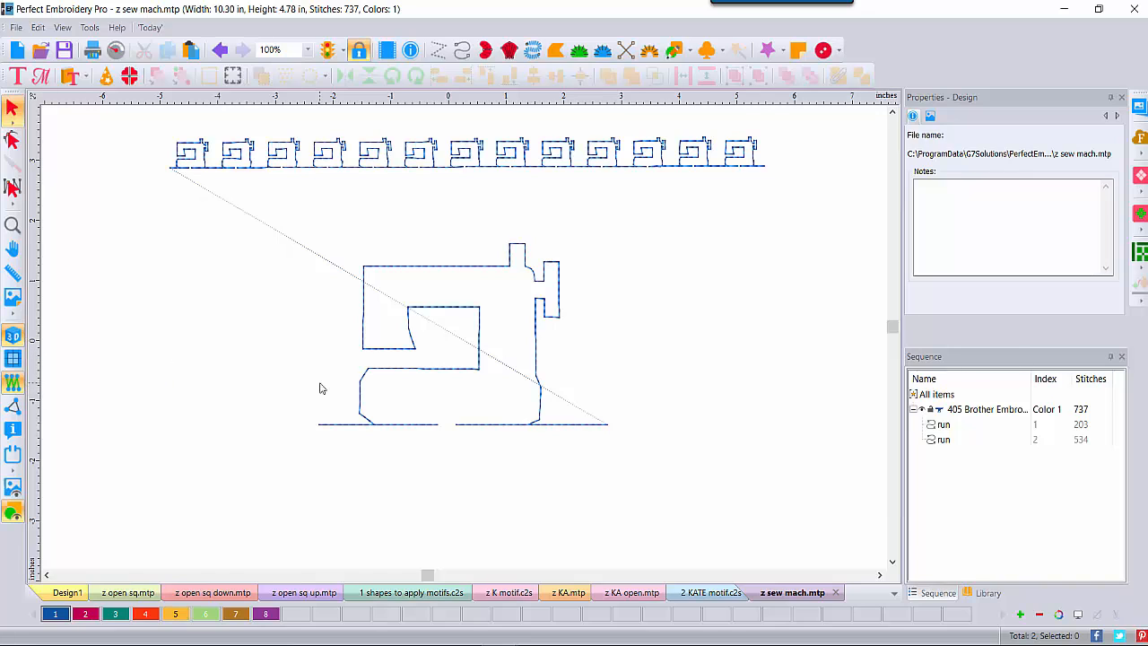
Step: Open '3 scissors and artwork.c2s' from DATA (D:) > 0 VID Motif Emboss-Sept
{"action": "left_click", "coordinate": [40, 51]}
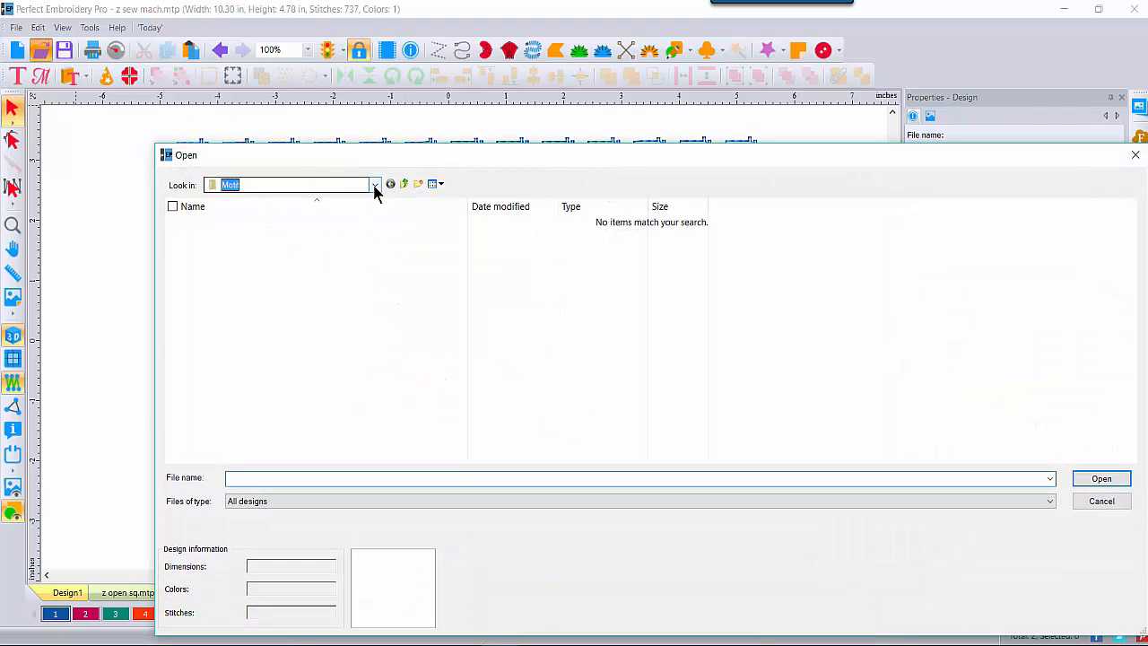
{"action": "left_click", "coordinate": [374, 185]}
{"action": "left_click", "coordinate": [252, 450]}
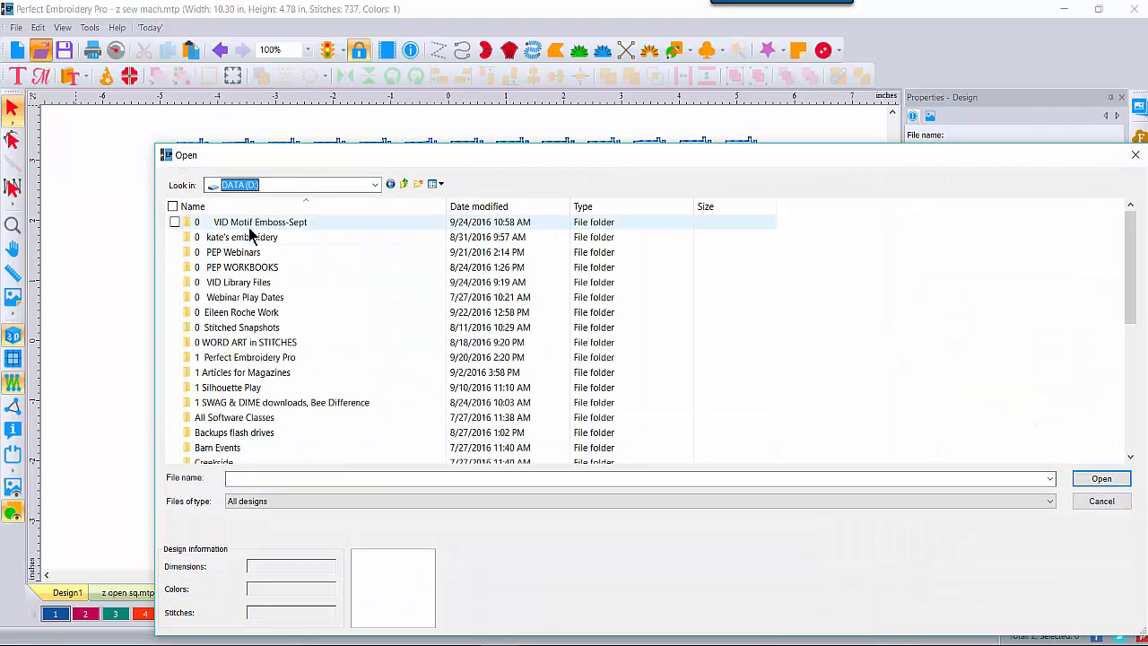
{"action": "double_click", "coordinate": [261, 223]}
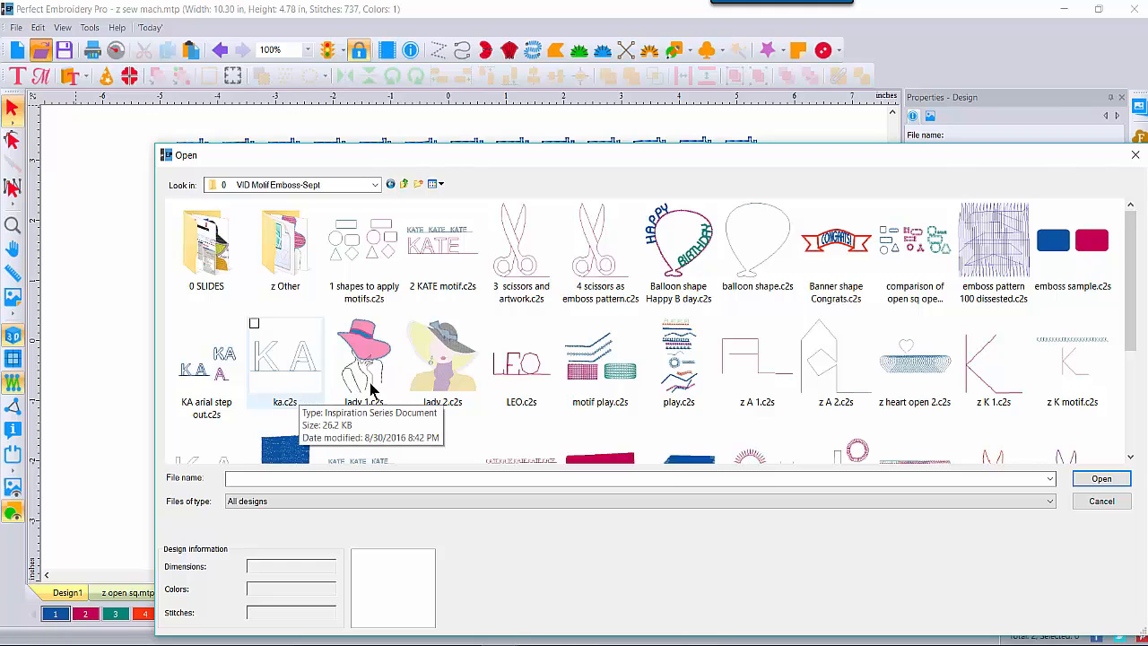
{"action": "double_click", "coordinate": [508, 262]}
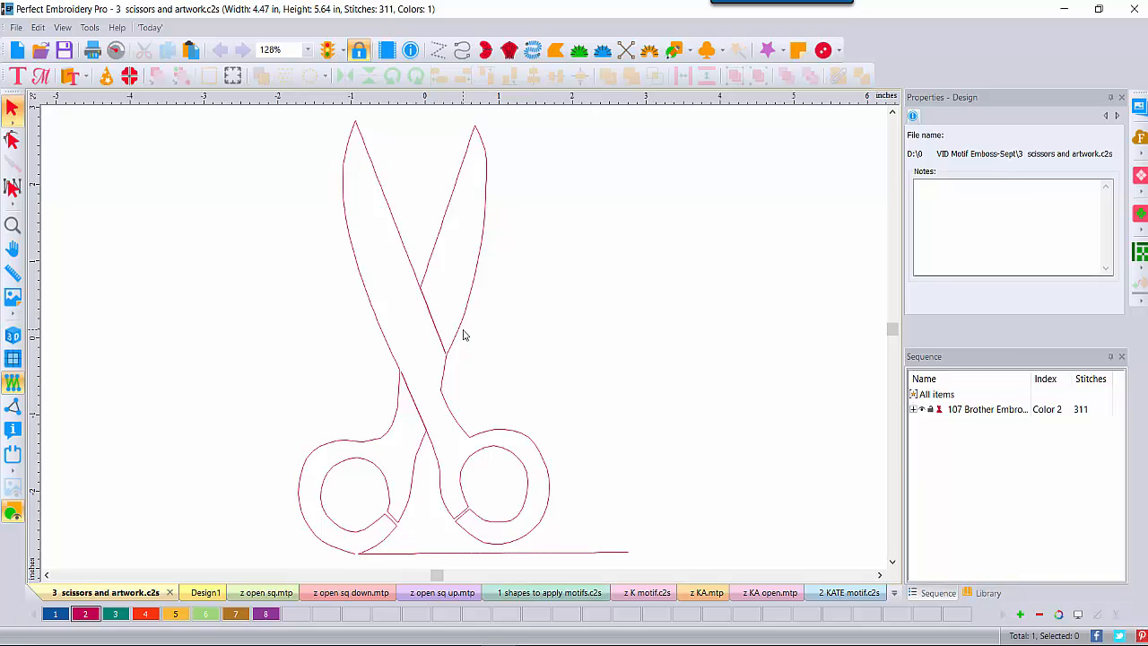
{"action": "left_click", "coordinate": [13, 300]}
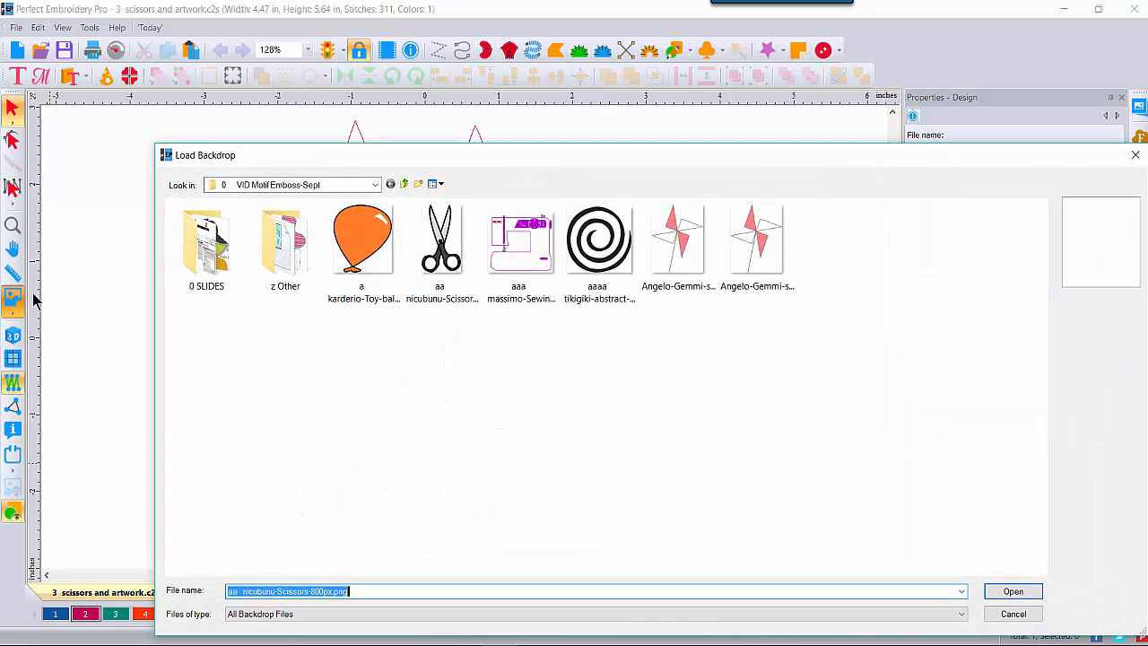
{"action": "double_click", "coordinate": [442, 260]}
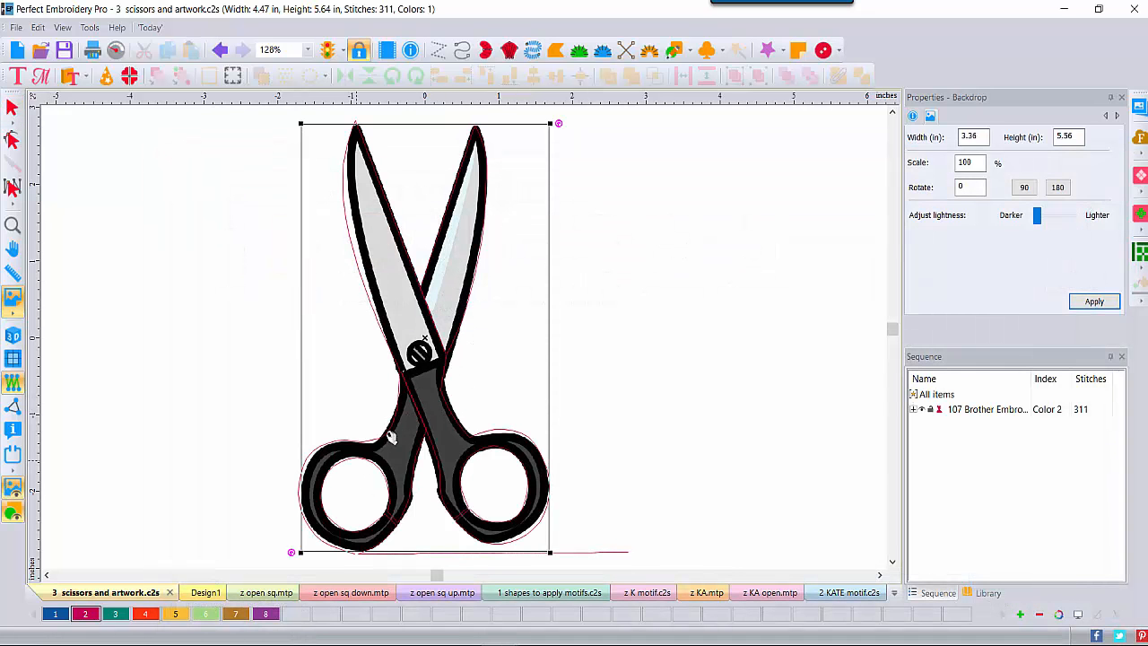
{"action": "left_click", "coordinate": [13, 487]}
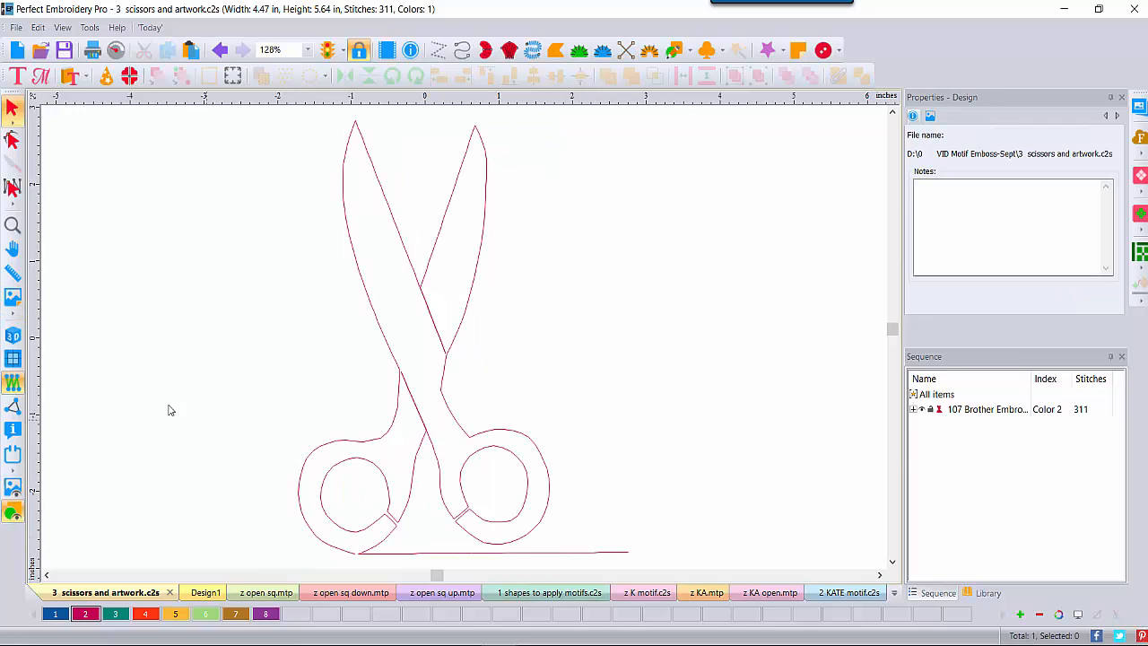
{"action": "left_click", "coordinate": [12, 225]}
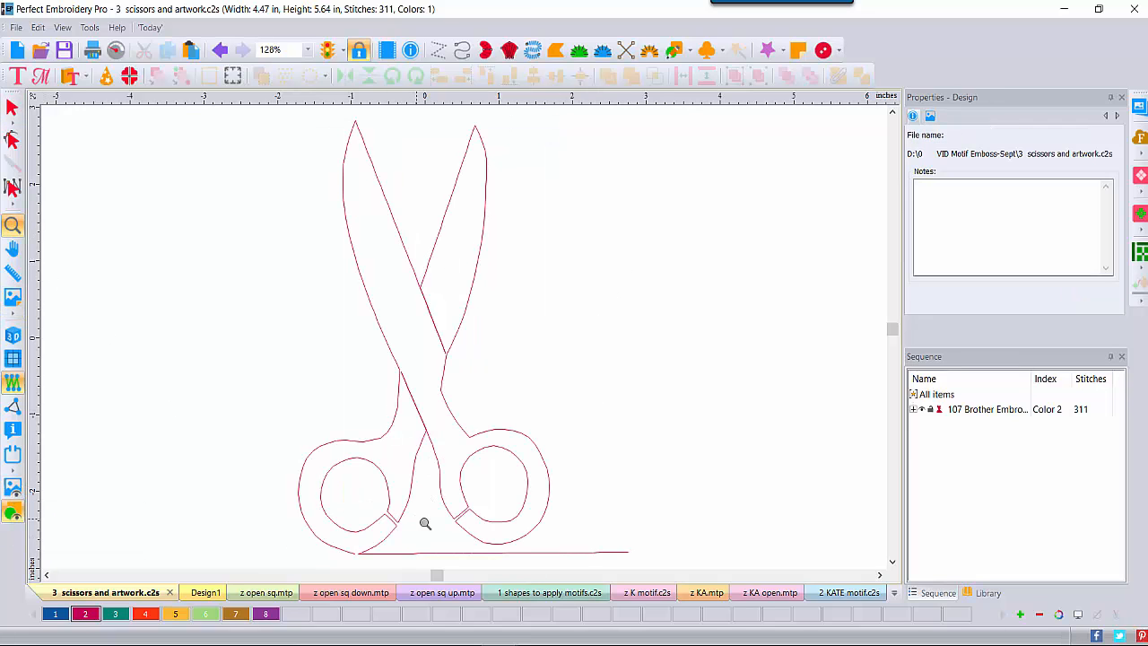
{"action": "left_click", "coordinate": [426, 524]}
{"action": "left_click", "coordinate": [440, 527]}
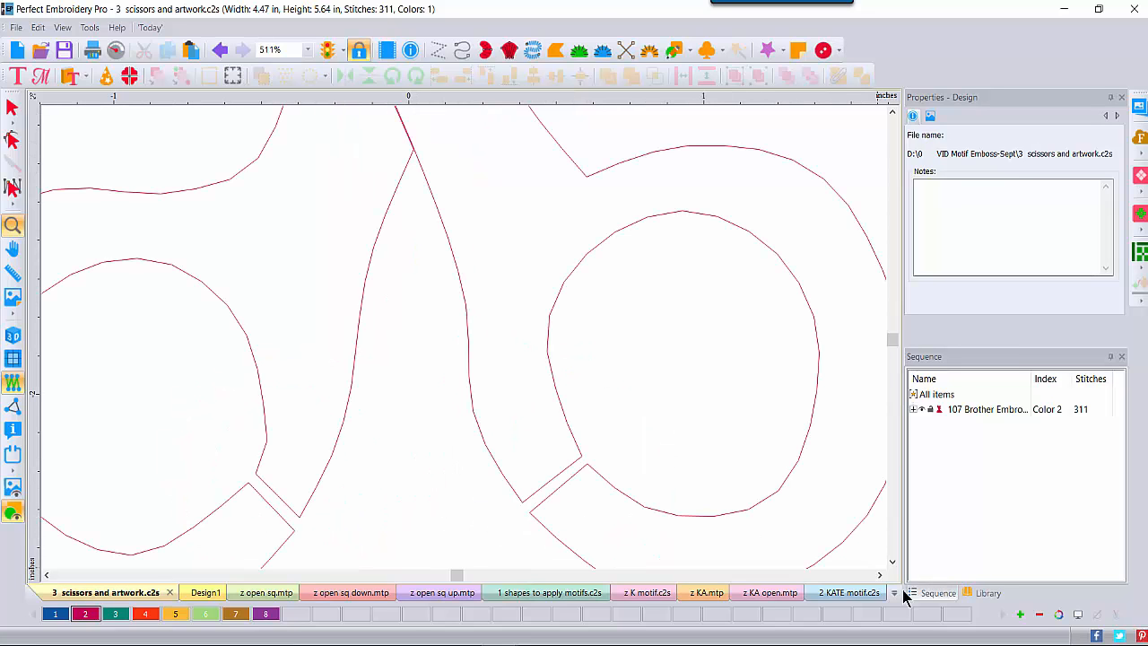
{"action": "left_click", "coordinate": [892, 563]}
{"action": "left_click", "coordinate": [892, 563]}
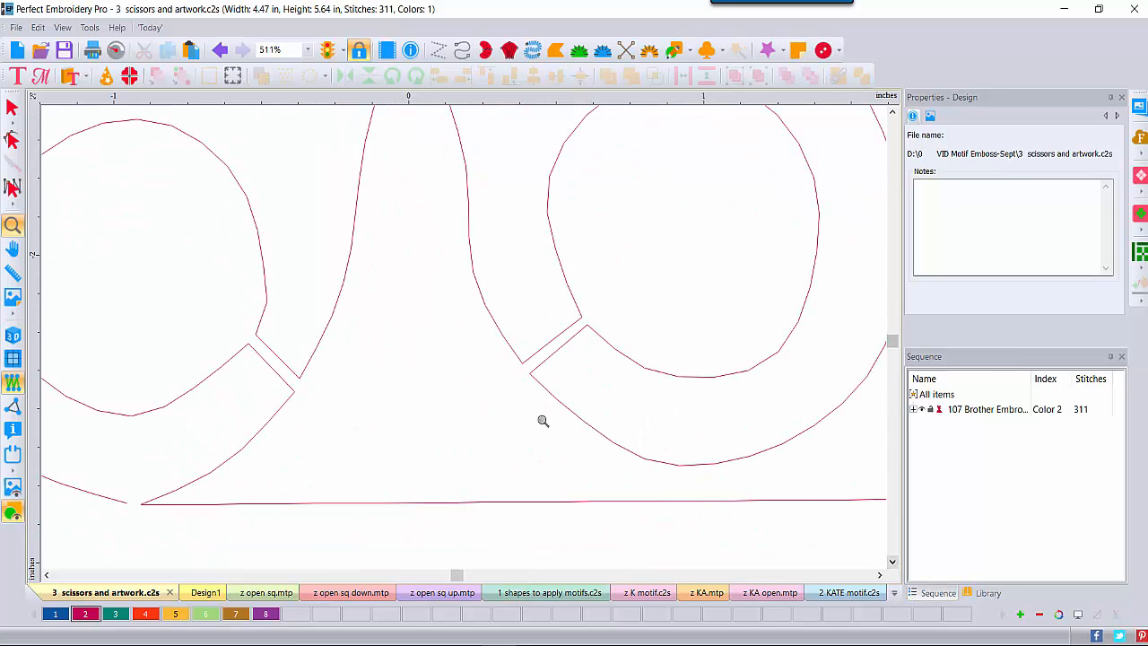
{"action": "left_click", "coordinate": [12, 110]}
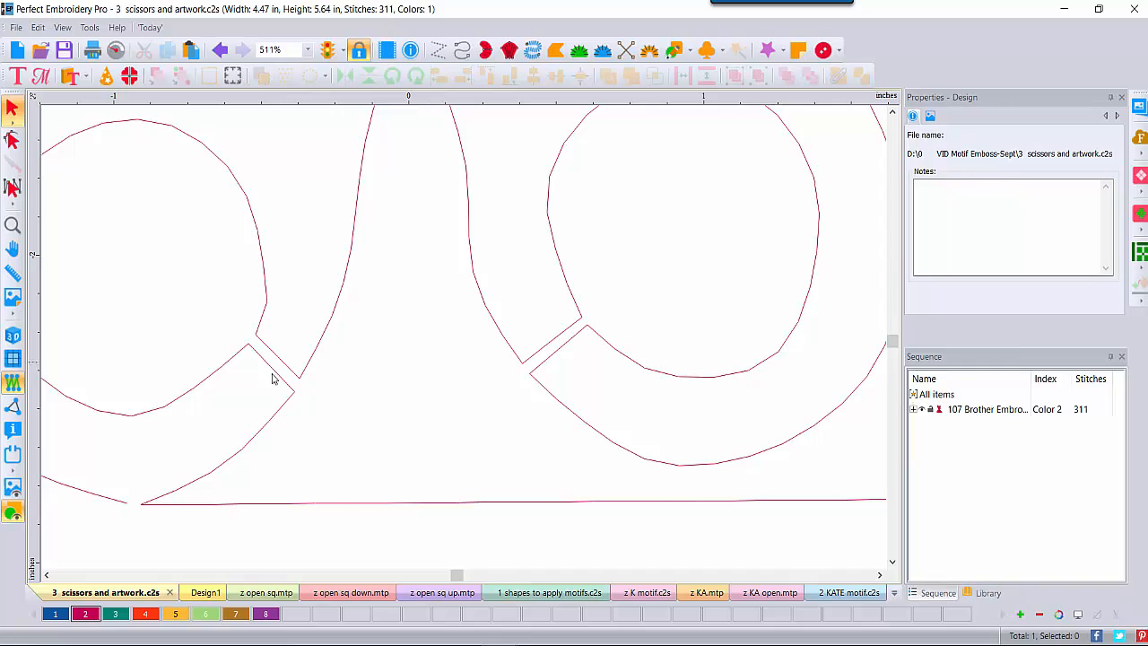
{"action": "double_click", "coordinate": [12, 227]}
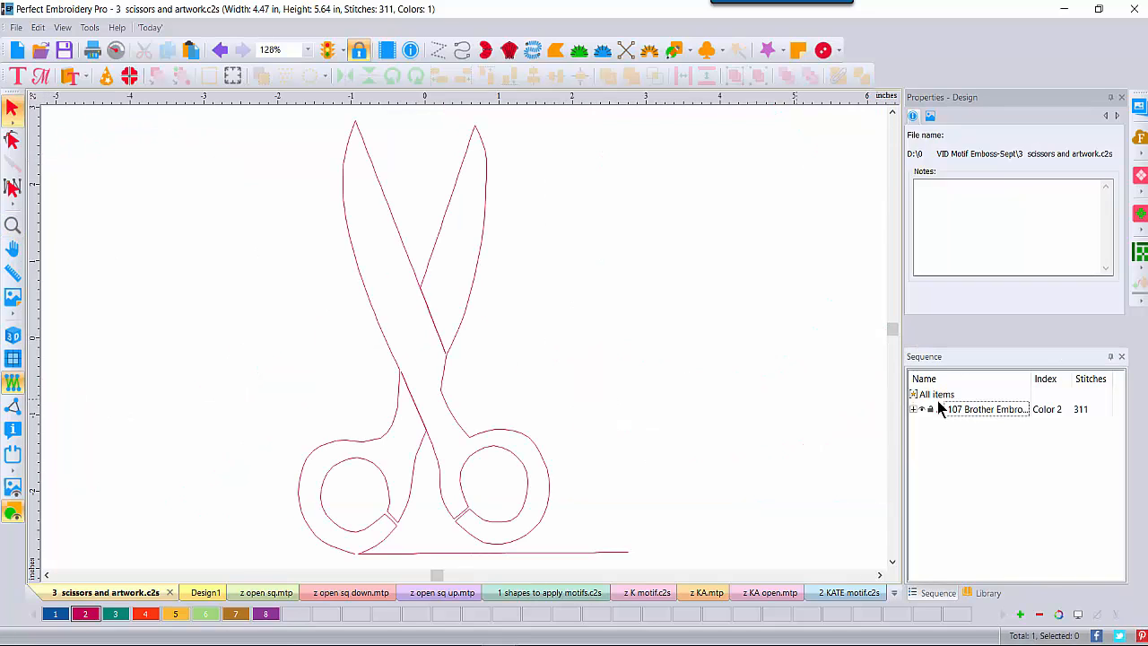
Step: Select the scissors run inside its colour block and preview its stitches in 3D
{"action": "left_click", "coordinate": [913, 409]}
{"action": "left_click", "coordinate": [942, 425]}
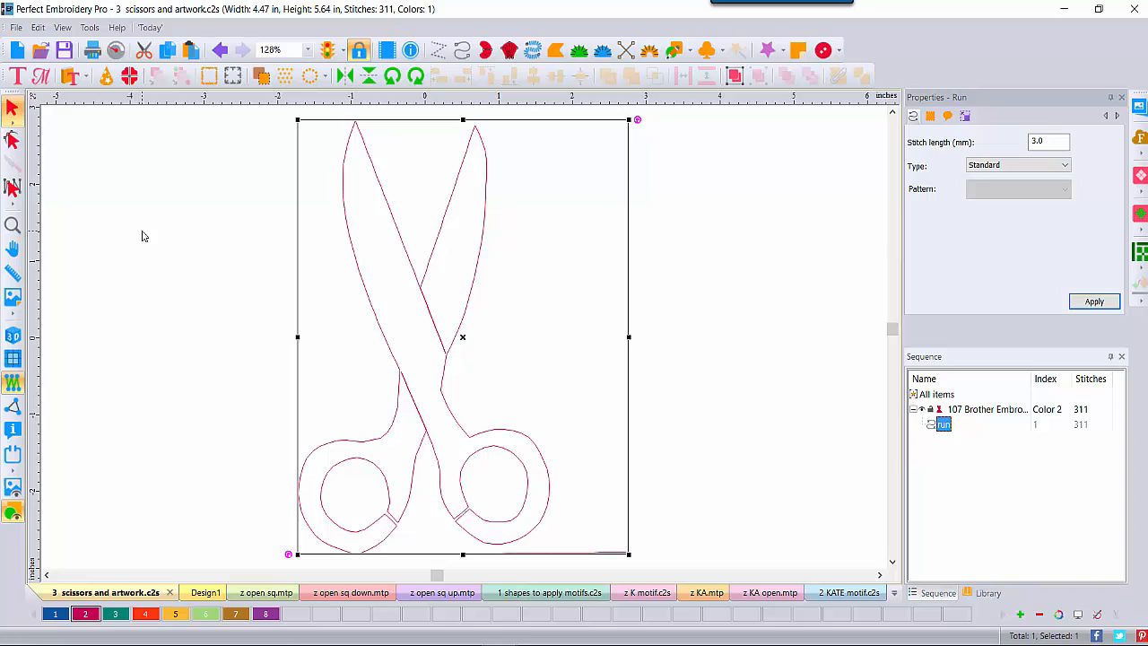
{"action": "left_click", "coordinate": [12, 336]}
{"action": "left_click", "coordinate": [79, 259]}
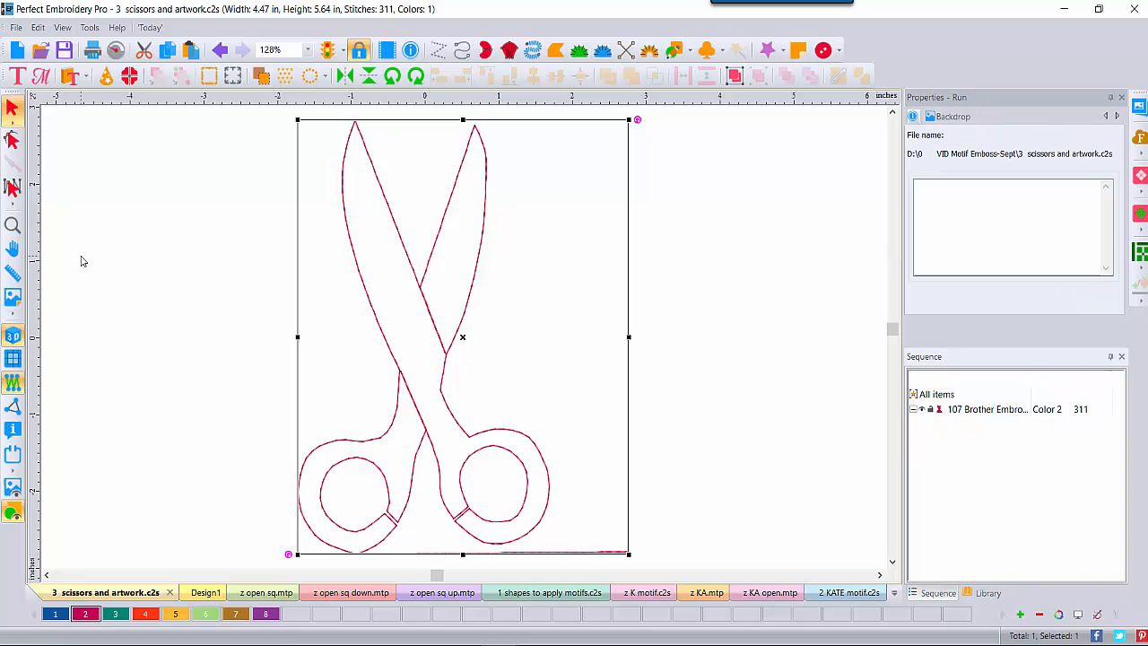
Step: Save the design as a Motif Pattern (MTP) named 'z scissors'
{"action": "left_click", "coordinate": [16, 27]}
{"action": "left_click", "coordinate": [39, 254]}
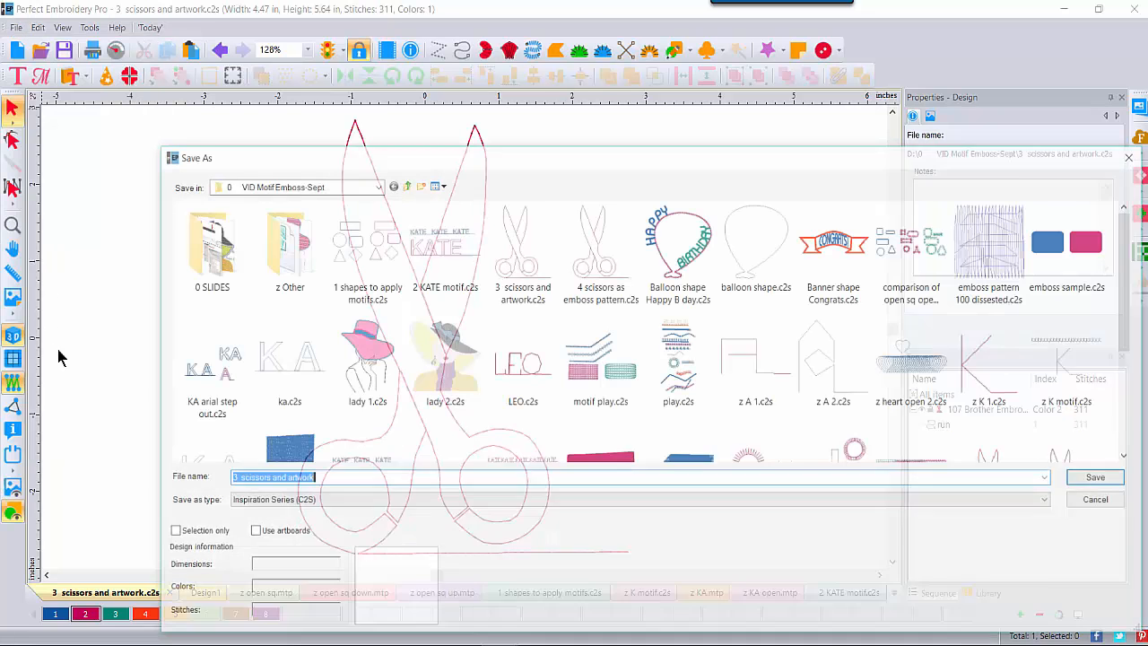
{"action": "left_click", "coordinate": [323, 510]}
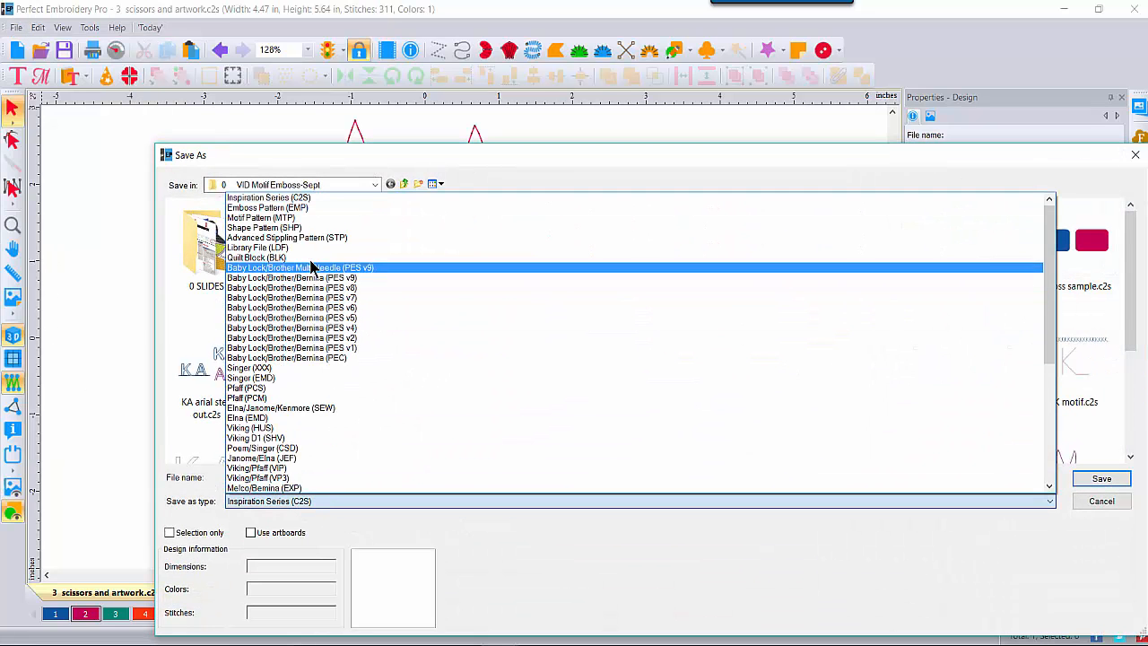
{"action": "left_click", "coordinate": [308, 225]}
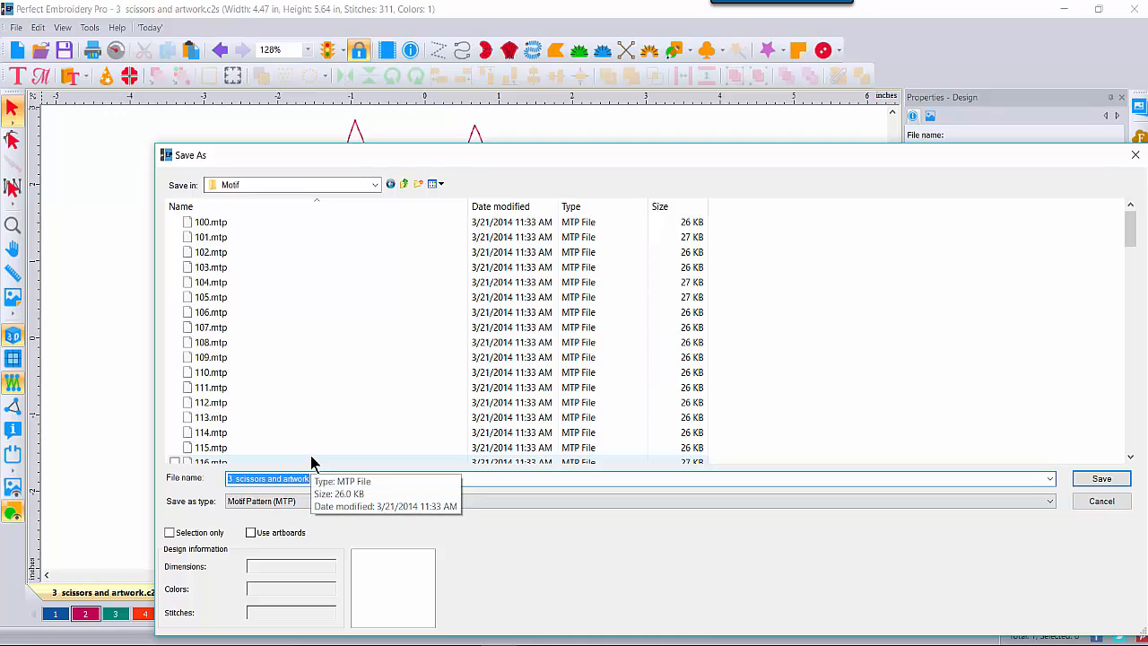
{"action": "type", "text": "z"}
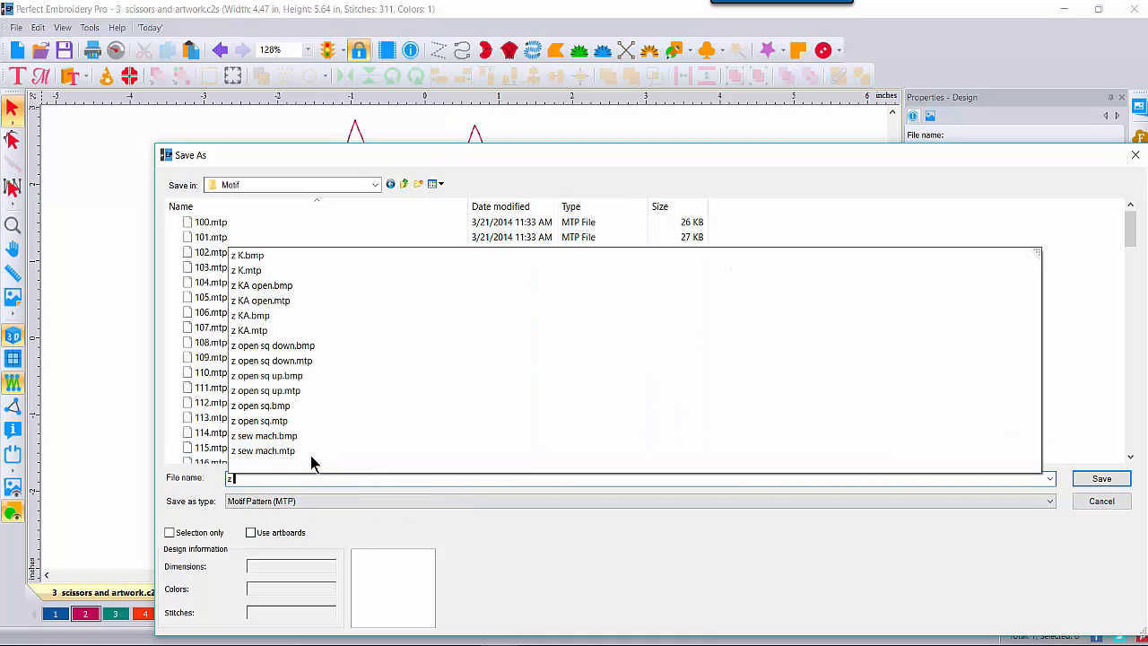
{"action": "type", "text": " sci"}
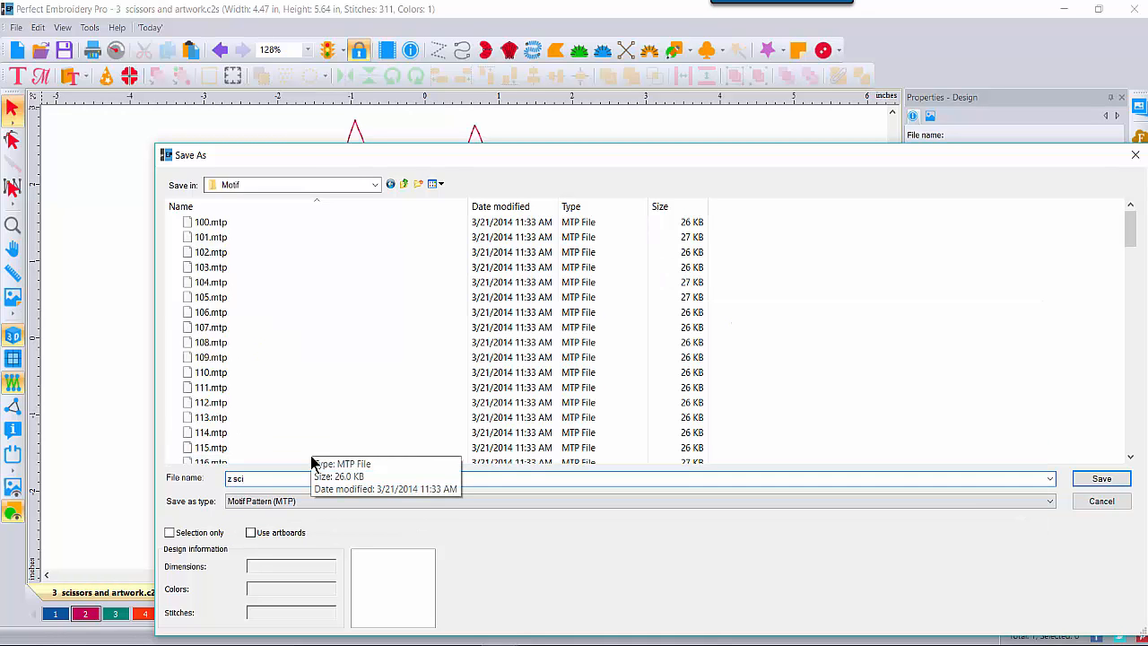
{"action": "type", "text": "ssors"}
{"action": "left_click", "coordinate": [1123, 478]}
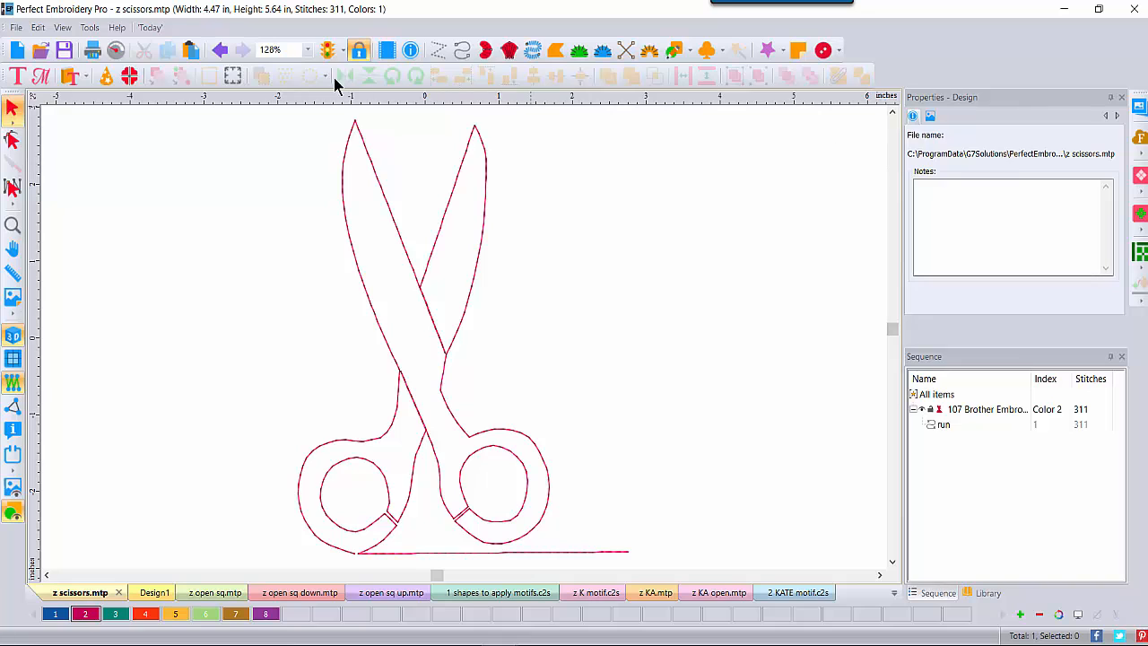
Step: Zoom out to 75% and draw a horizontal run line right of the scissors
{"action": "left_click", "coordinate": [307, 50]}
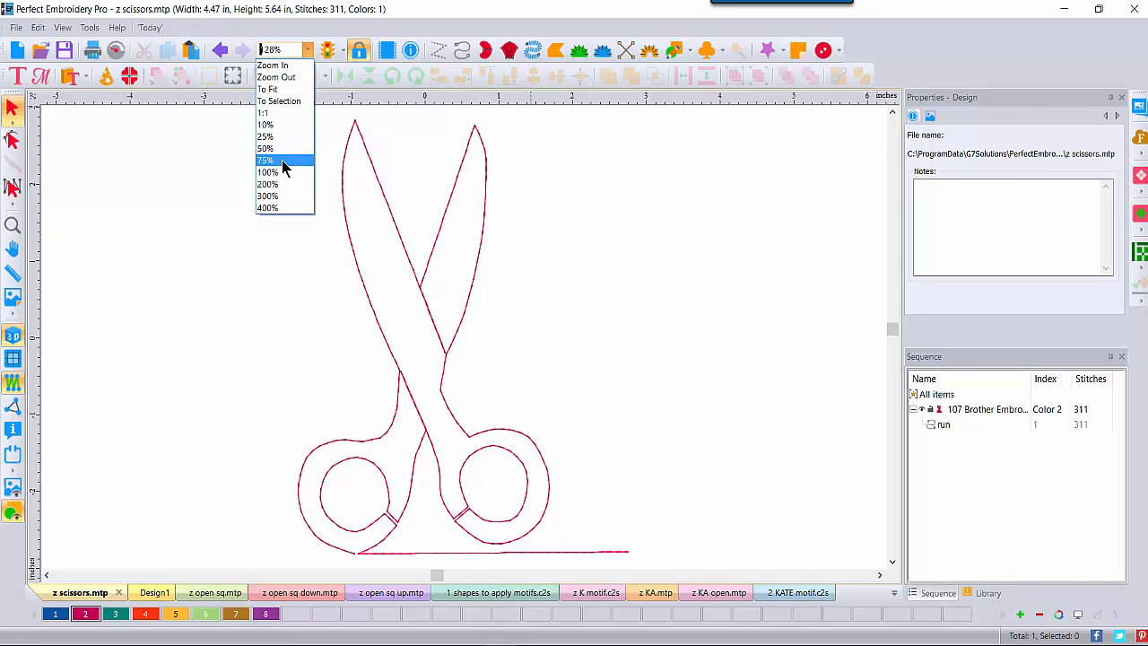
{"action": "left_click", "coordinate": [281, 159]}
{"action": "left_click", "coordinate": [462, 50]}
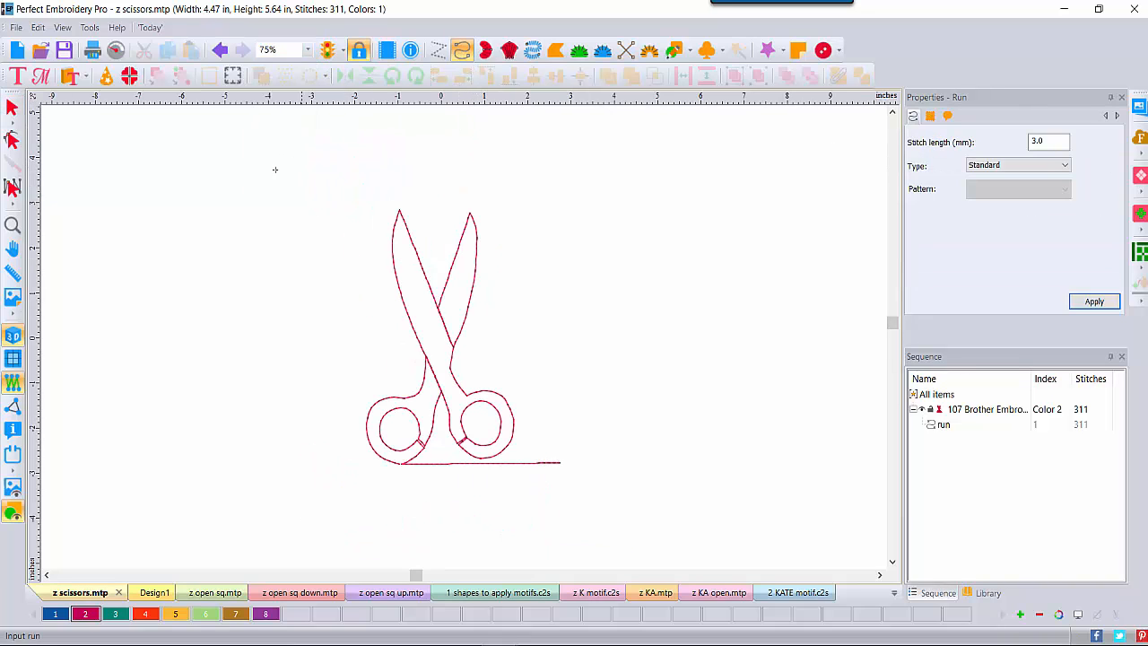
{"action": "left_click", "coordinate": [484, 360]}
{"action": "left_click", "coordinate": [849, 355]}
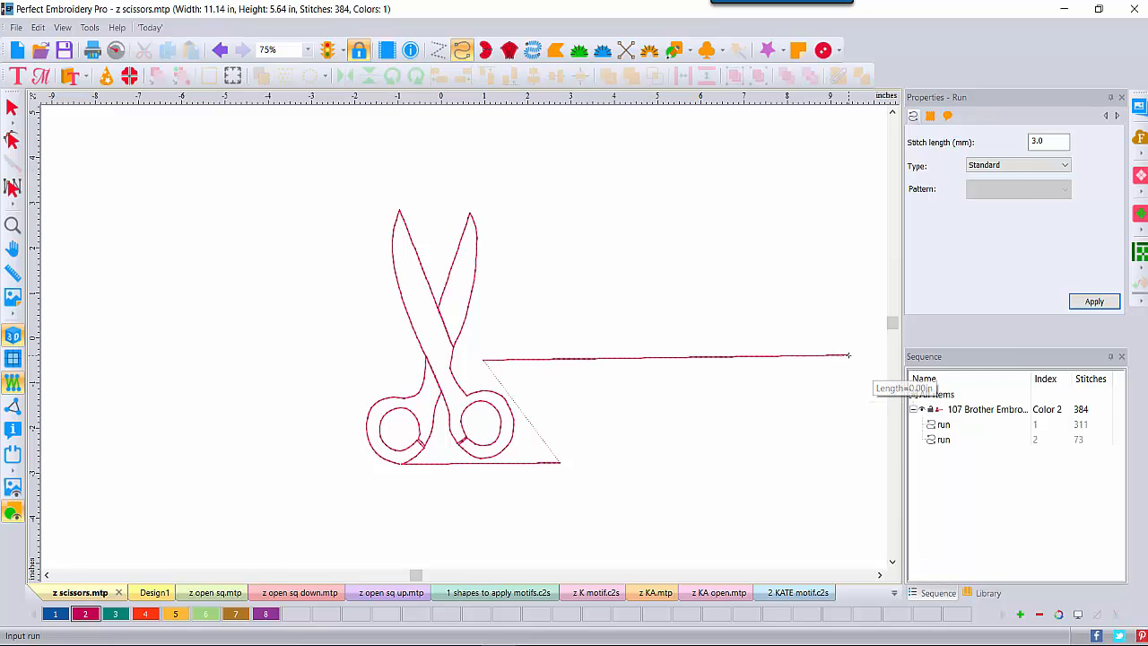
Step: Make the run a Motif using z scissors at 20 pattern length, then move it higher
{"action": "left_click", "coordinate": [12, 107]}
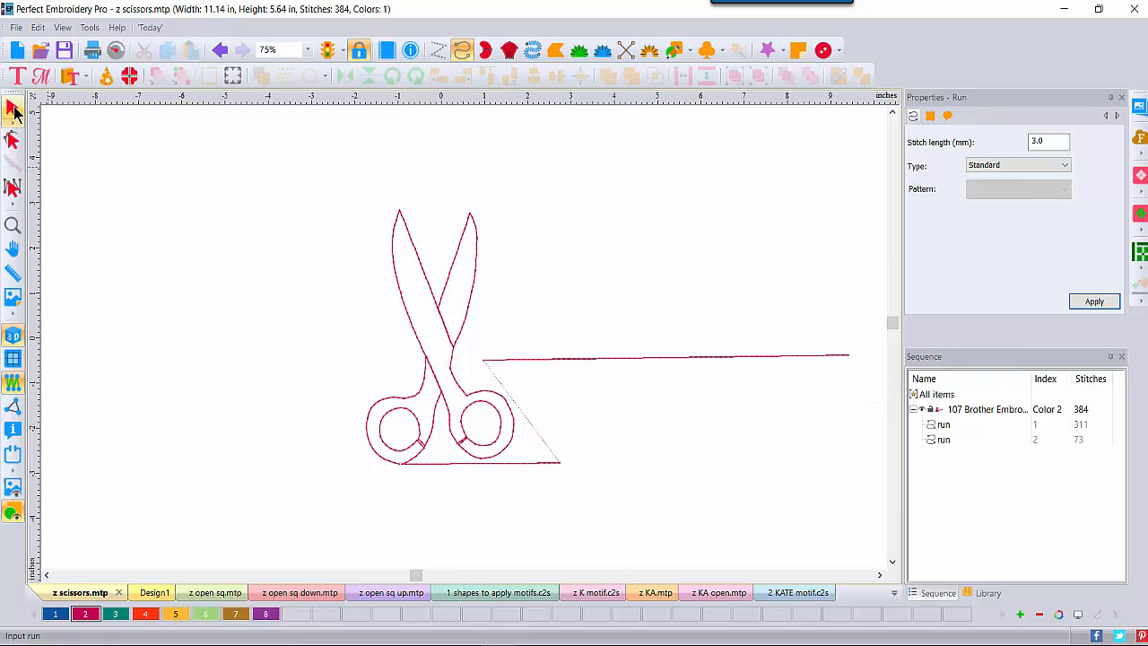
{"action": "left_click", "coordinate": [982, 167]}
{"action": "left_click", "coordinate": [985, 212]}
{"action": "left_click", "coordinate": [1065, 190]}
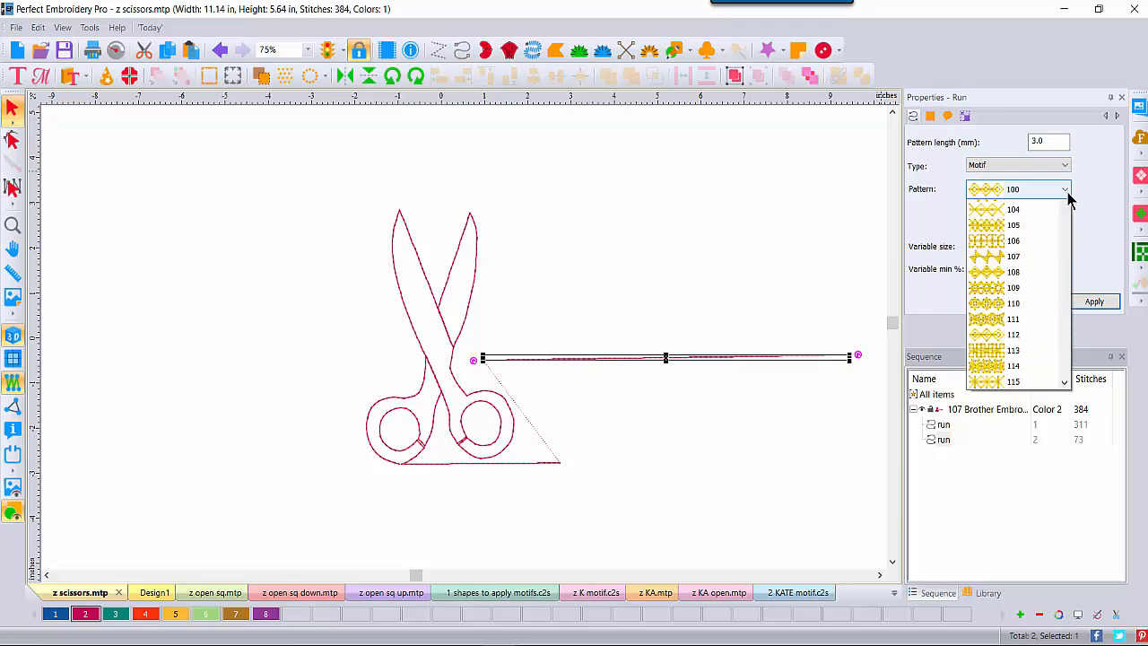
{"action": "left_click_drag", "start_coordinate": [1065, 229], "coordinate": [1061, 453]}
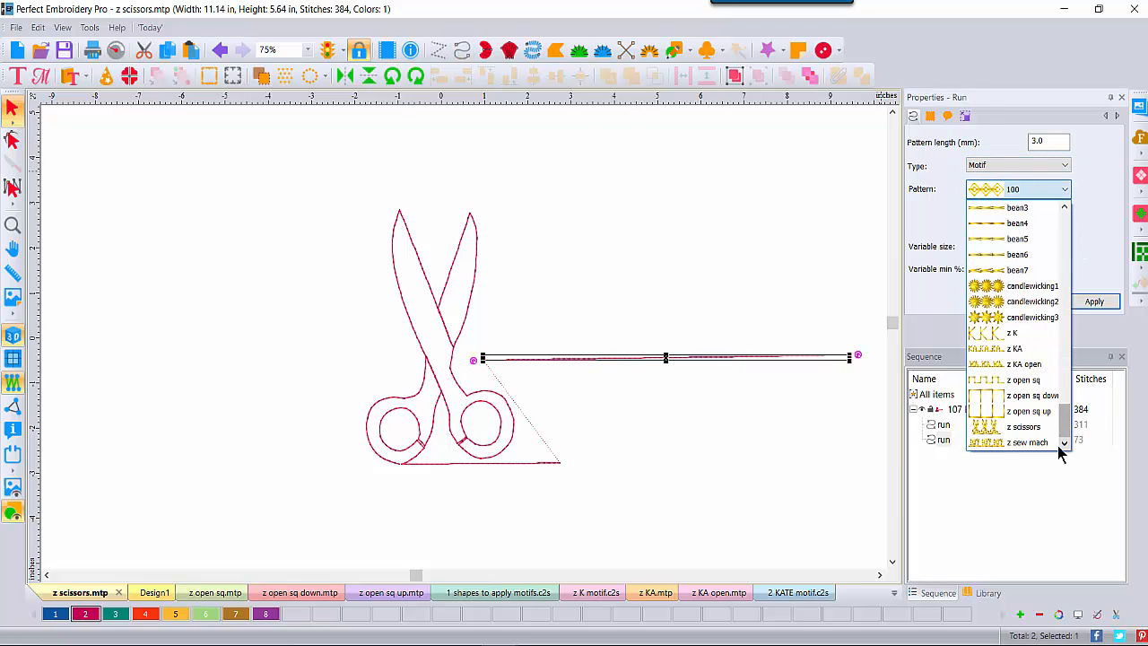
{"action": "left_click", "coordinate": [1027, 426]}
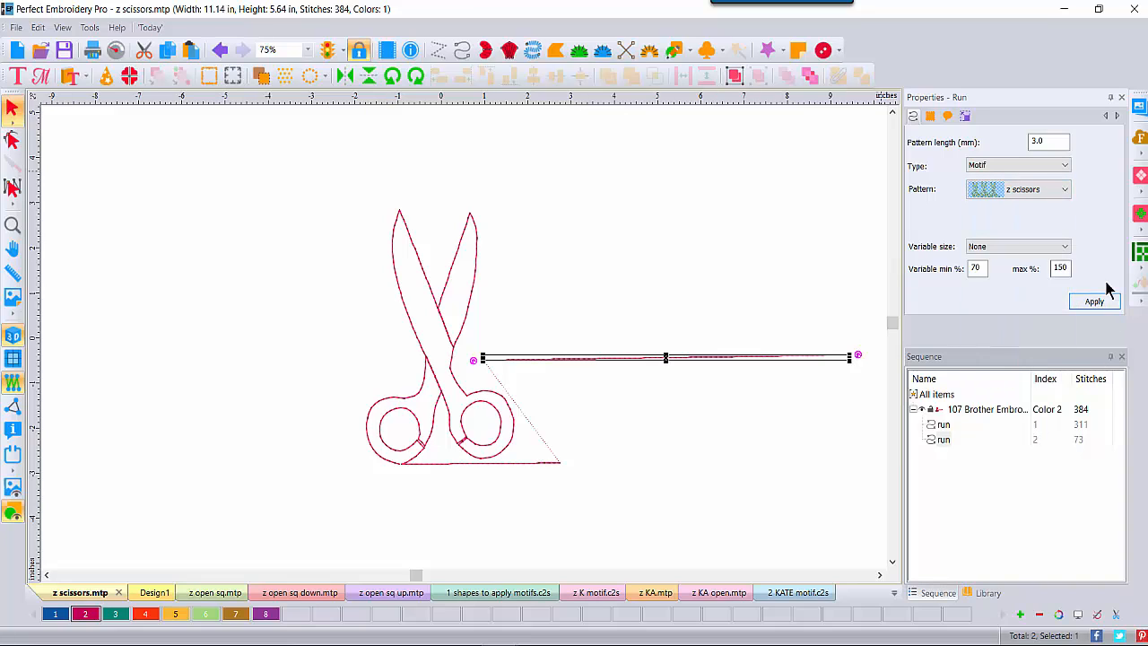
{"action": "left_click_drag", "start_coordinate": [1052, 141], "coordinate": [1000, 145]}
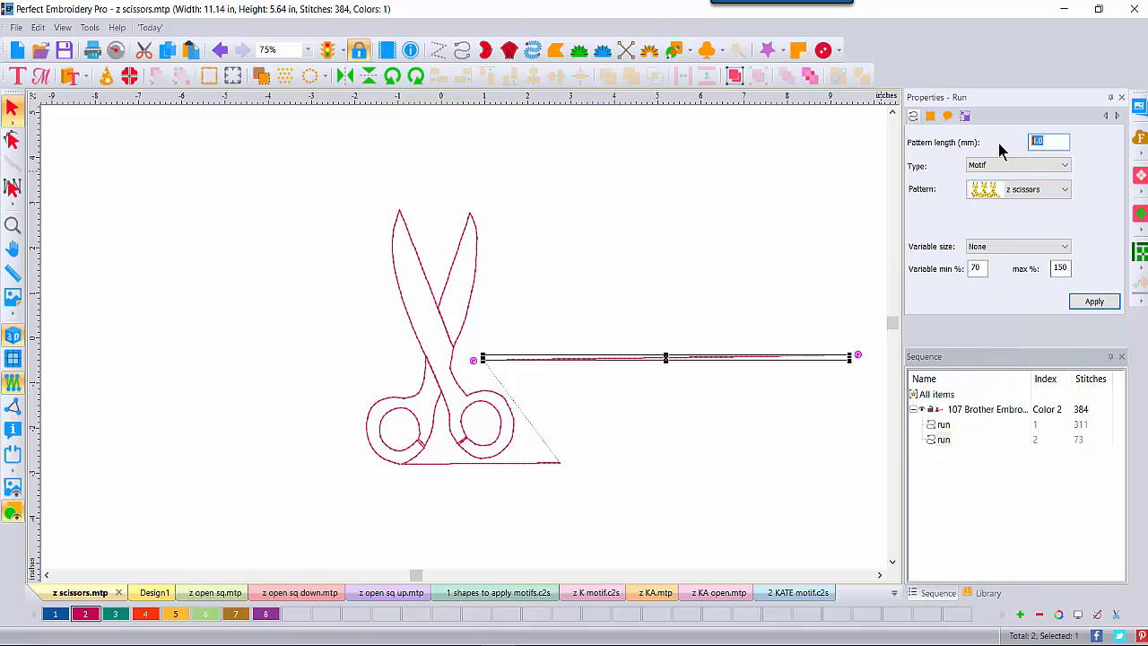
{"action": "type", "text": "20"}
{"action": "left_click", "coordinate": [1094, 302]}
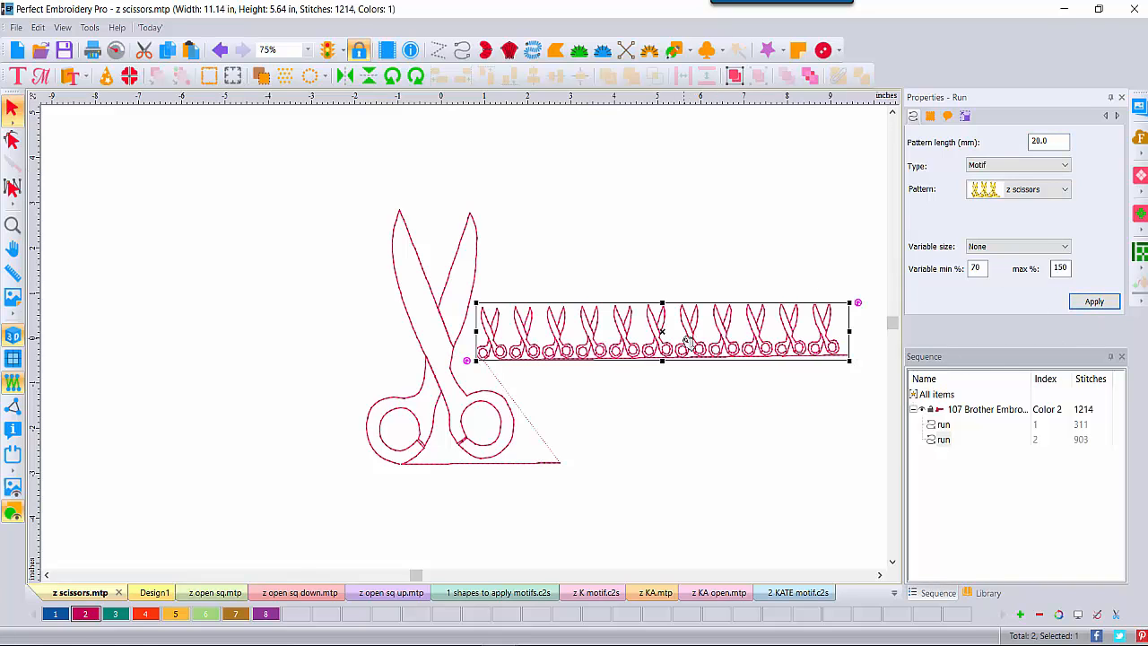
{"action": "left_click_drag", "start_coordinate": [686, 338], "coordinate": [711, 196]}
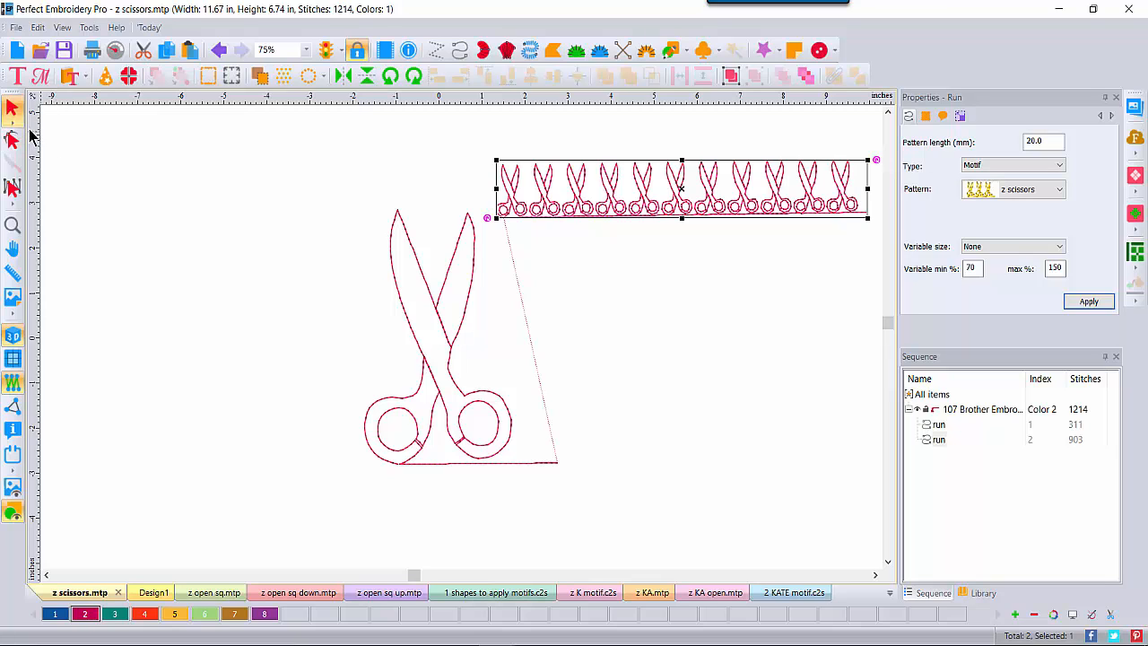
Step: Start new design Design10 and draw a small Heart artwork shape, about 0.47 × 0.62 in
{"action": "left_click", "coordinate": [17, 50]}
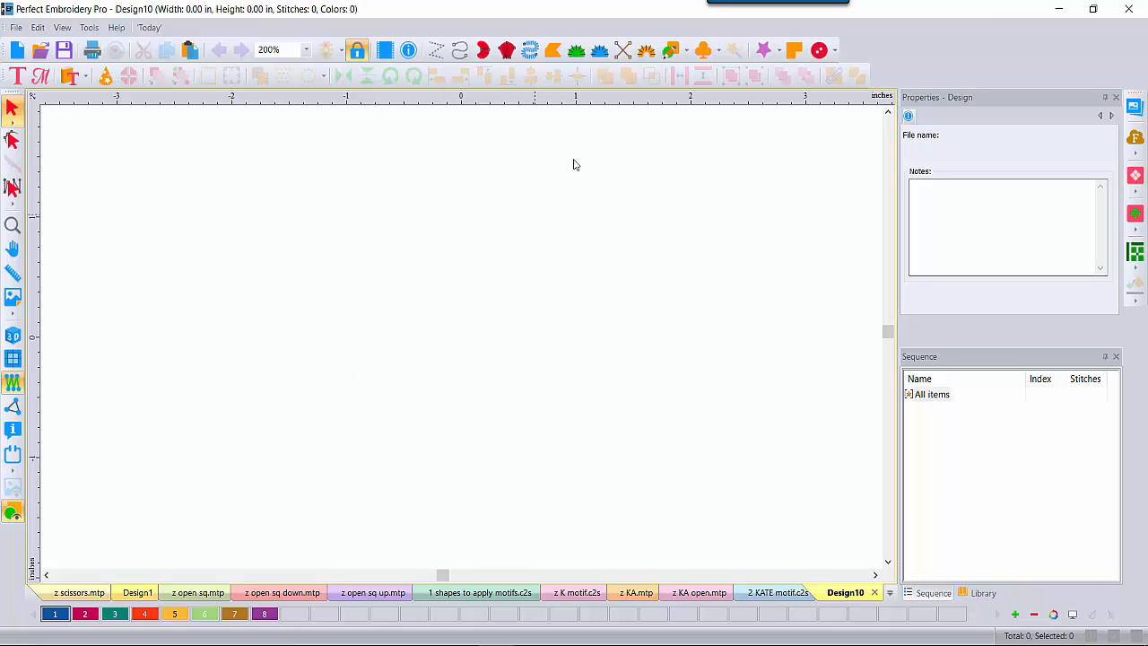
{"action": "left_click", "coordinate": [686, 51]}
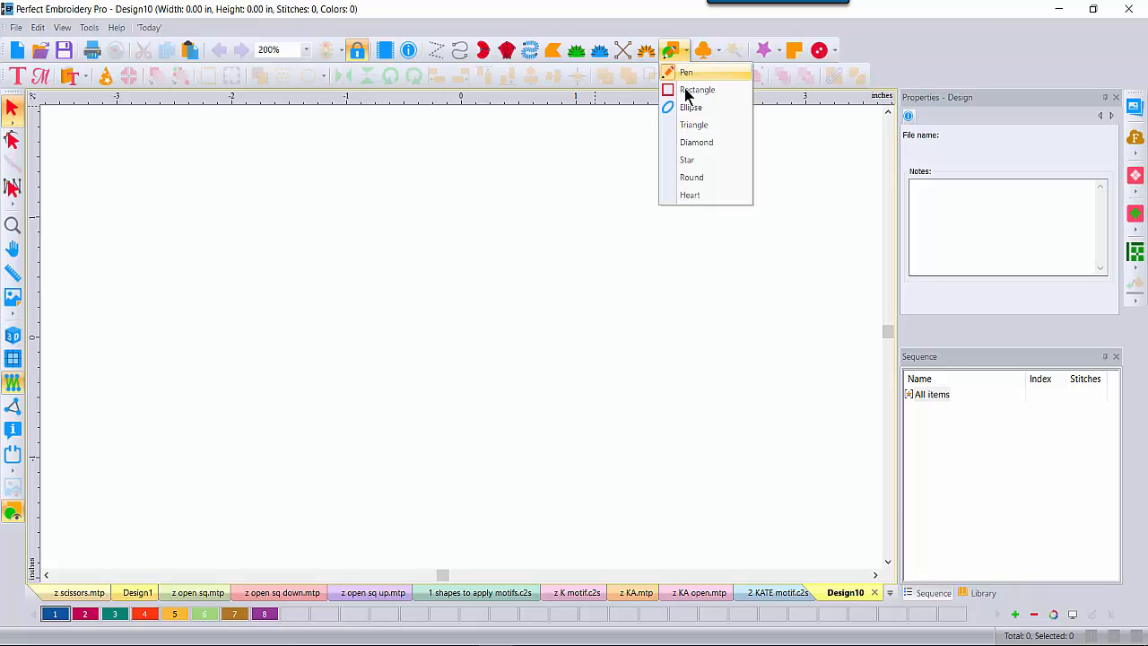
{"action": "left_click", "coordinate": [689, 195]}
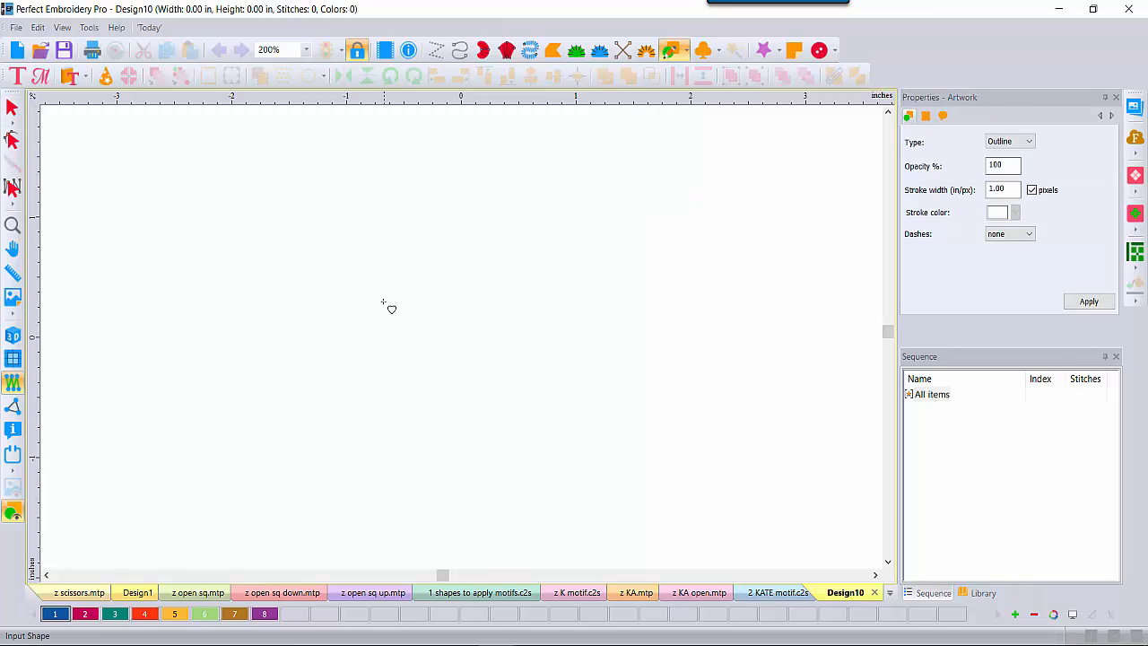
{"action": "left_click_drag", "start_coordinate": [382, 301], "coordinate": [436, 377]}
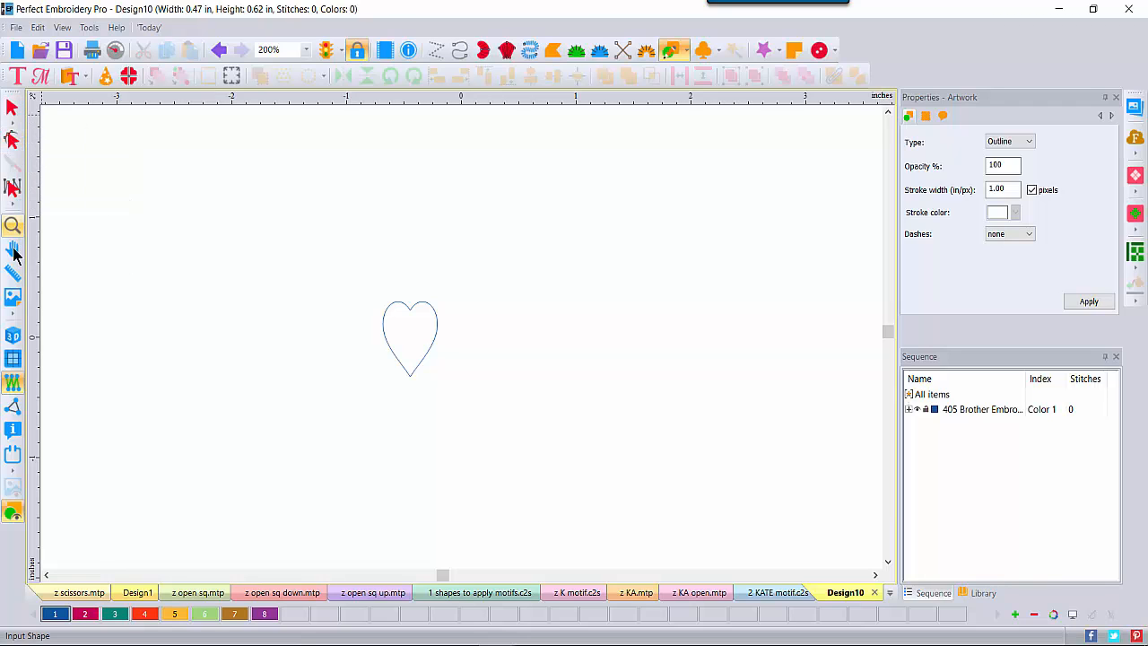
{"action": "left_click", "coordinate": [12, 225]}
Step: Split the heart at its two lower nodes and delete the bottom tip piece
{"action": "left_click", "coordinate": [406, 374]}
{"action": "left_click", "coordinate": [408, 368]}
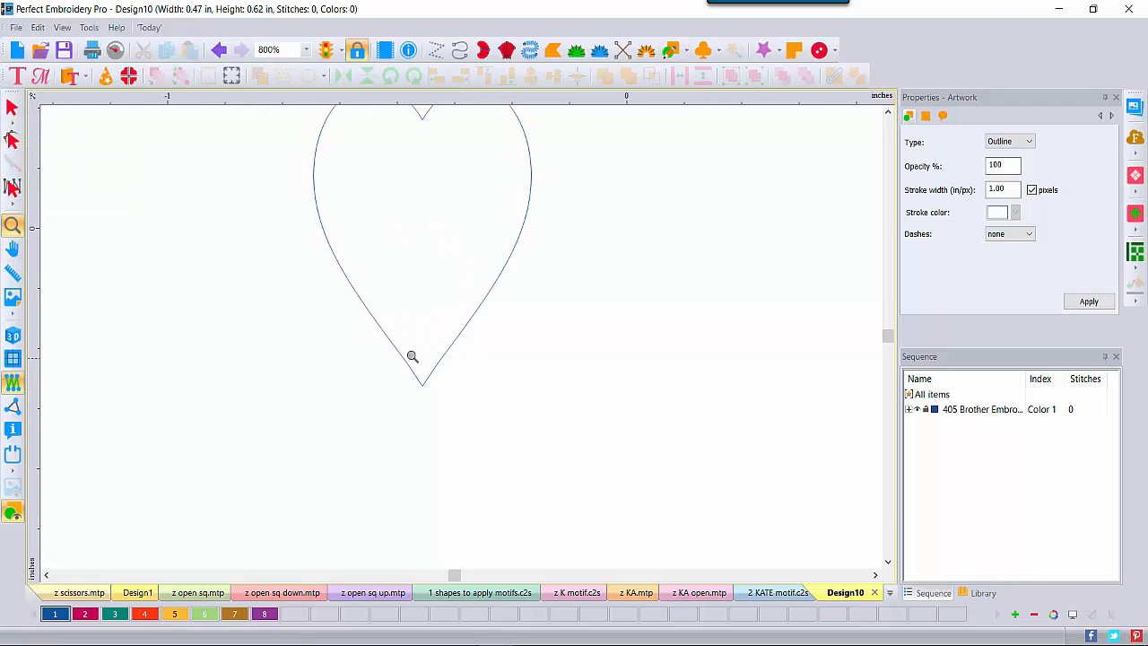
{"action": "left_click", "coordinate": [888, 111]}
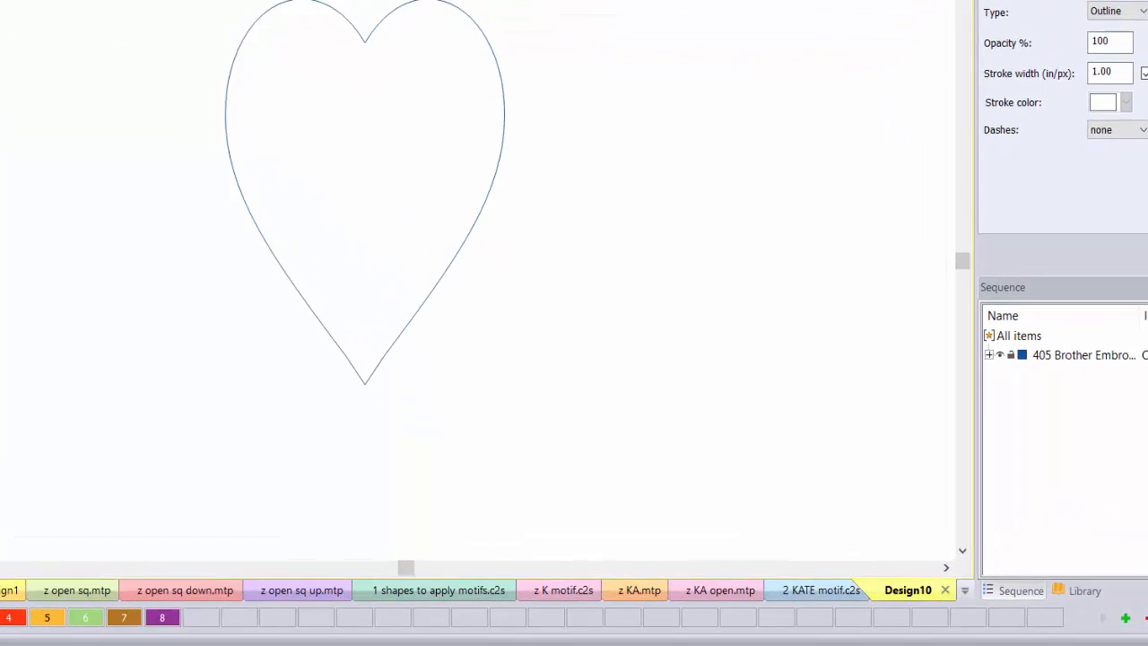
{"action": "left_click", "coordinate": [435, 282]}
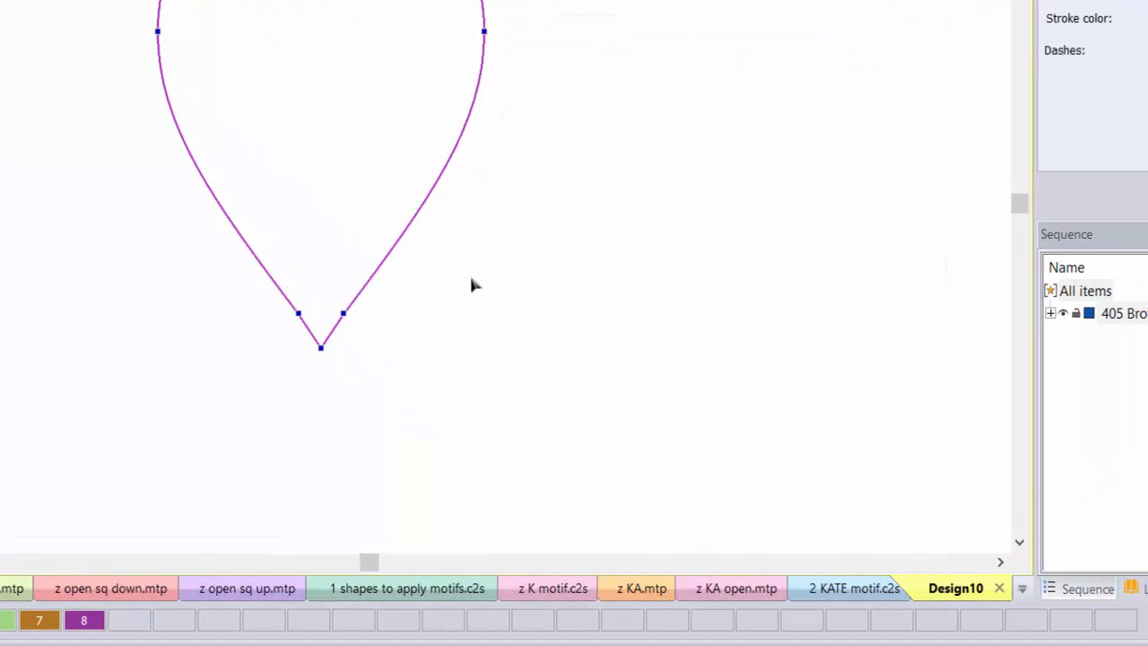
{"action": "right_click", "coordinate": [298, 314]}
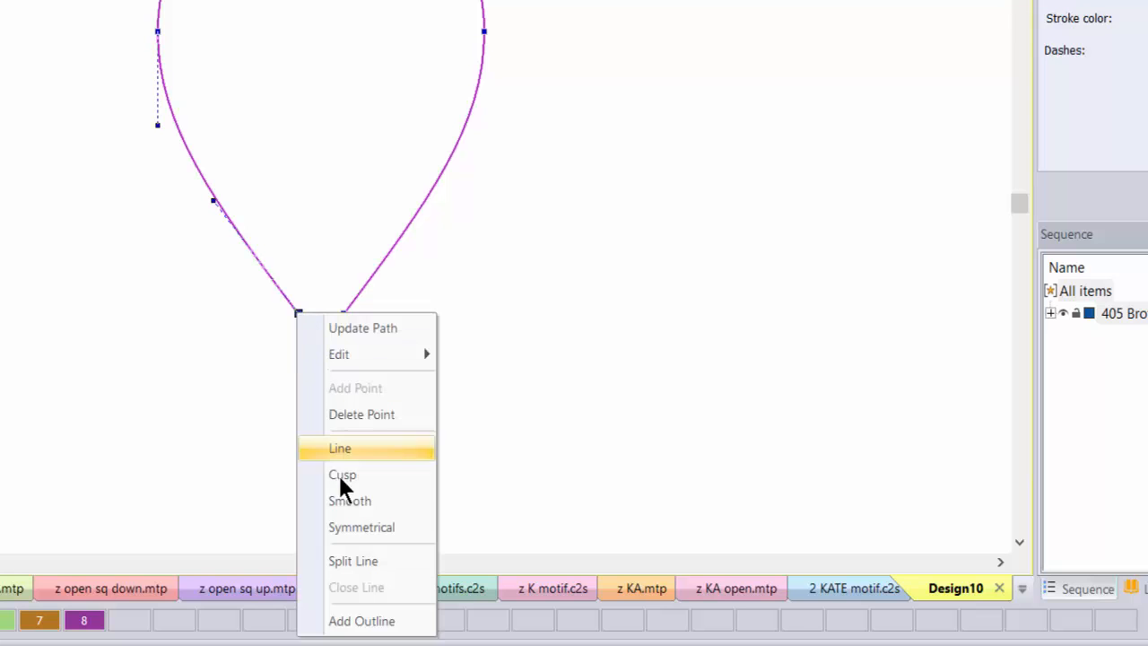
{"action": "left_click", "coordinate": [340, 563]}
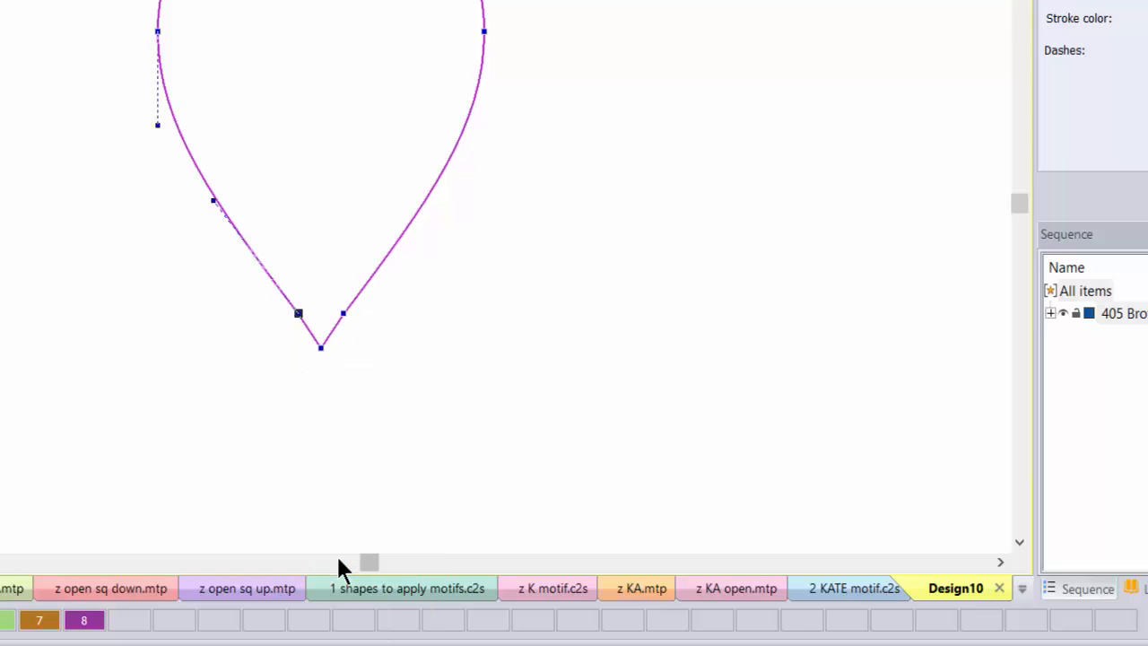
{"action": "right_click", "coordinate": [342, 315]}
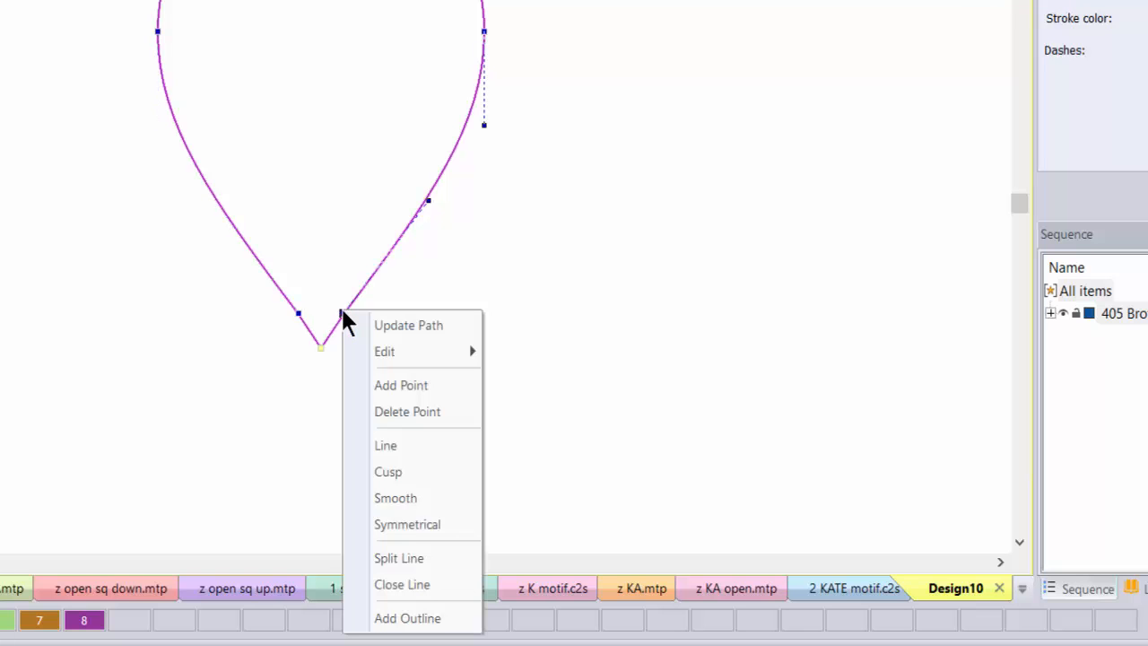
{"action": "left_click", "coordinate": [374, 560]}
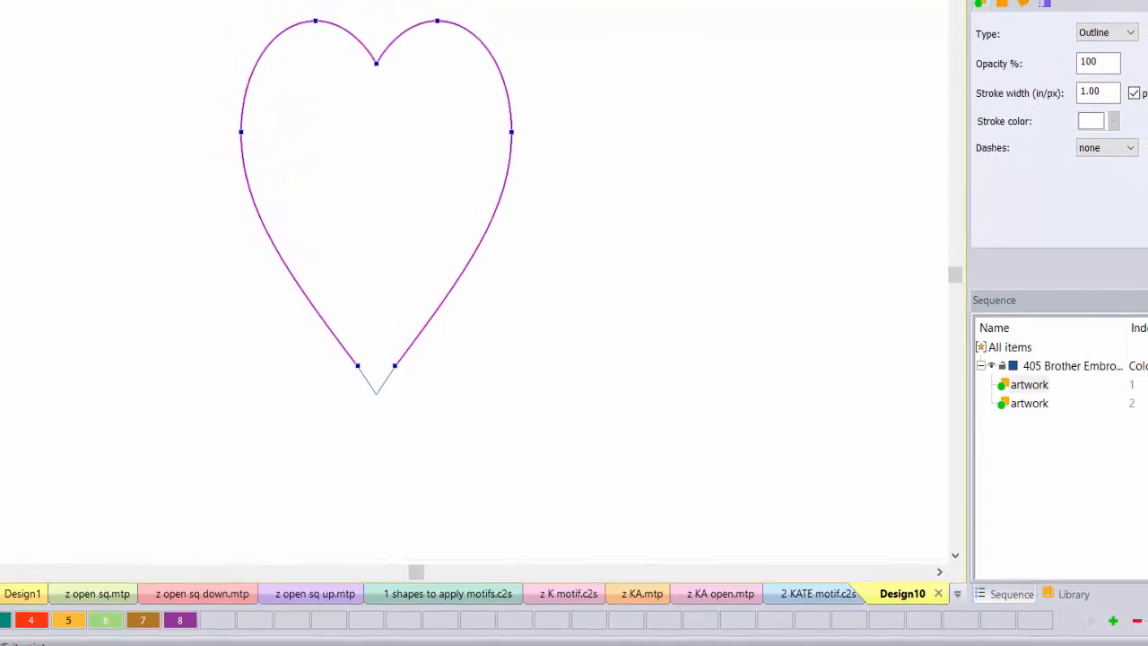
{"action": "left_click", "coordinate": [314, 279]}
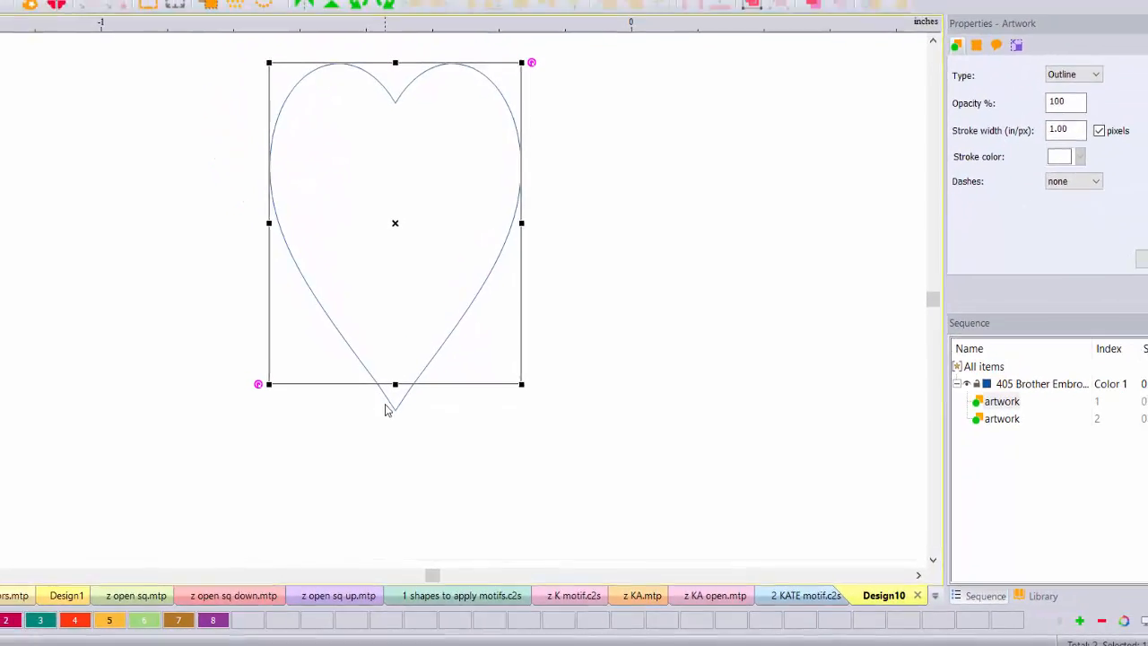
{"action": "left_click", "coordinate": [370, 389]}
{"action": "key", "text": "Delete"}
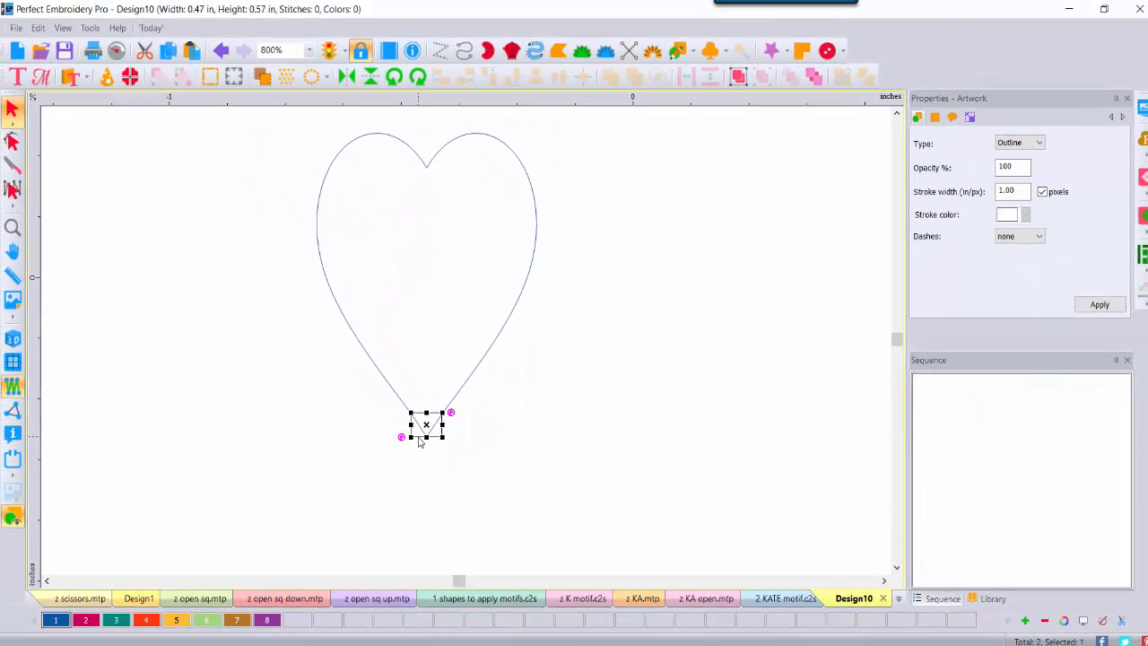
Step: Stretch the heart wider so it measures 0.57 × 0.57 in
{"action": "left_click", "coordinate": [557, 421]}
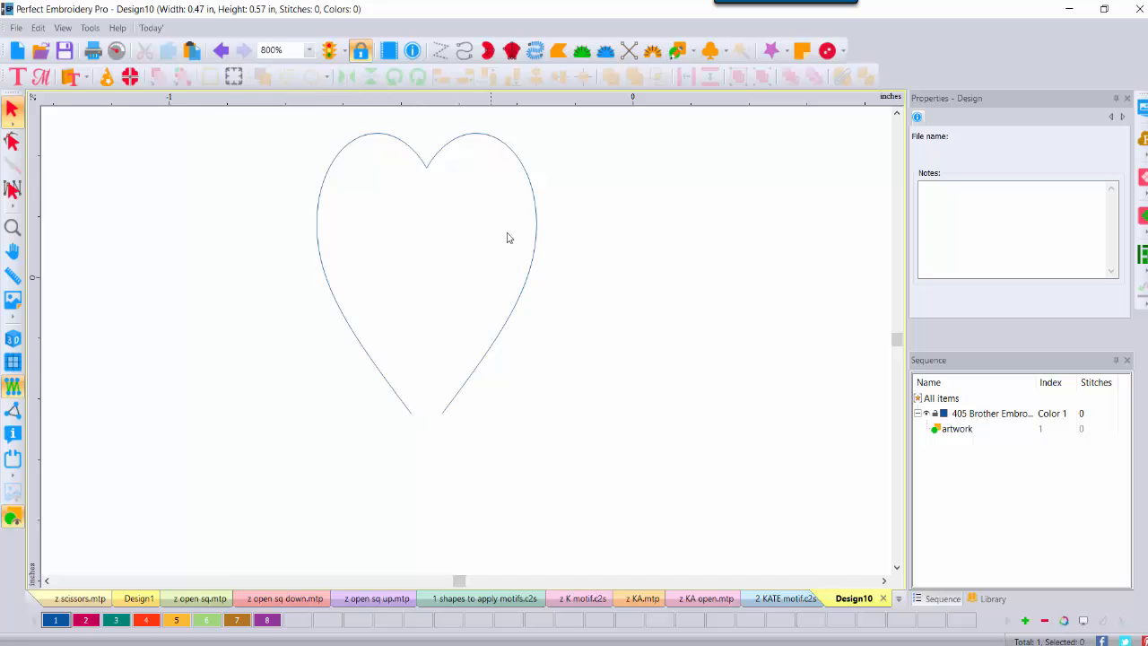
{"action": "left_click", "coordinate": [534, 196]}
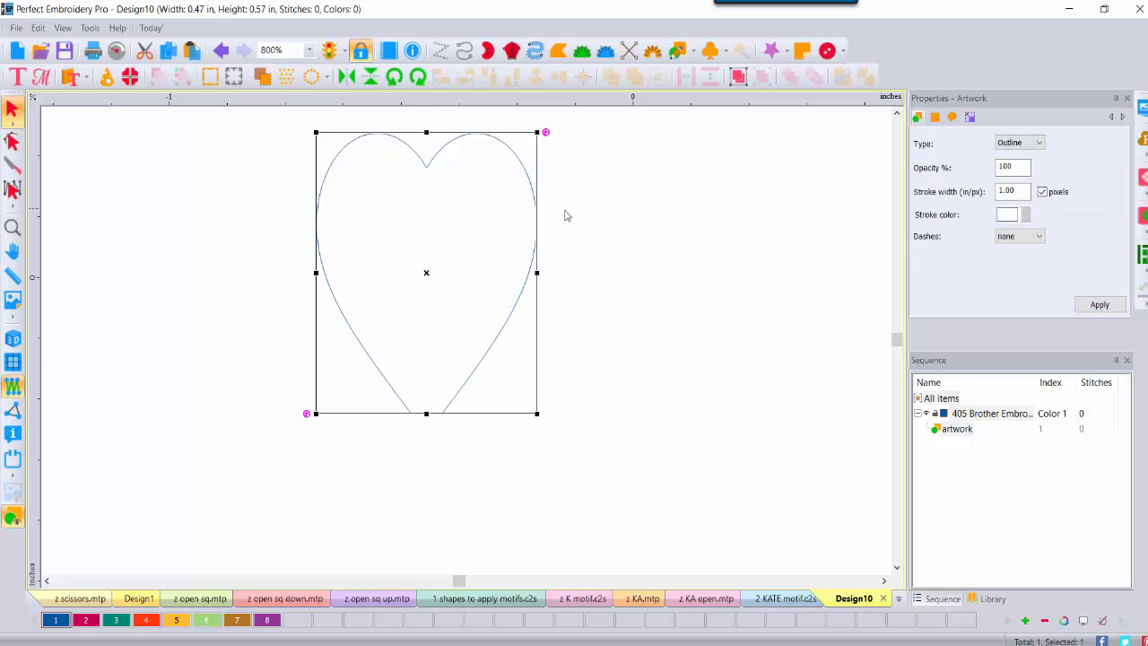
{"action": "left_click_drag", "start_coordinate": [541, 272], "coordinate": [584, 273]}
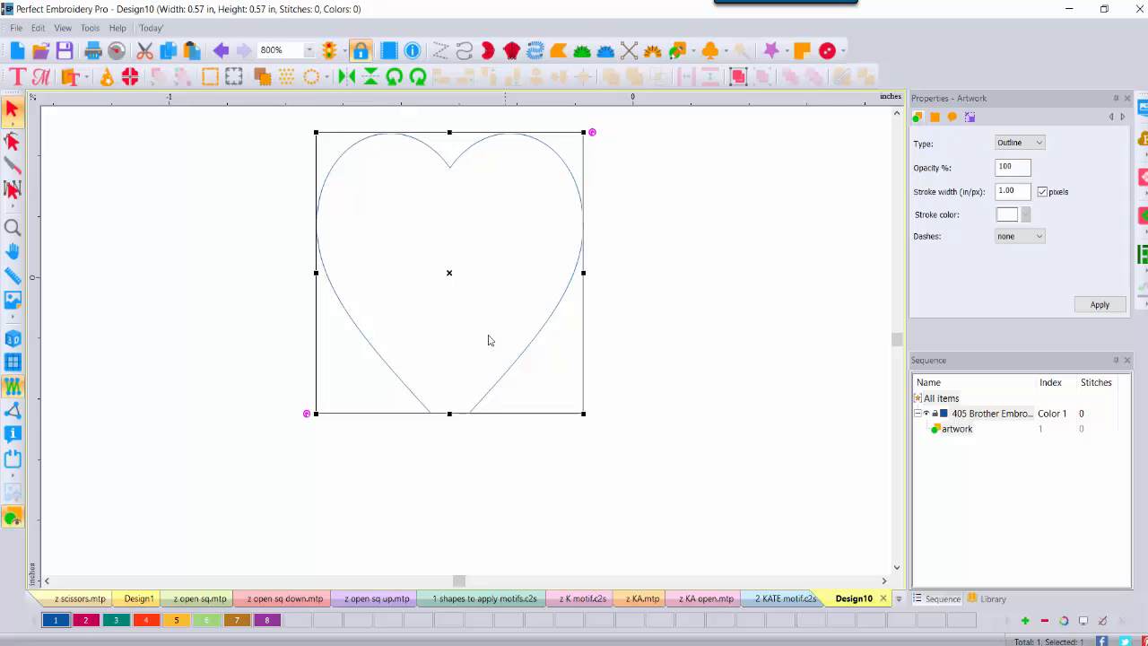
{"action": "left_click", "coordinate": [473, 489]}
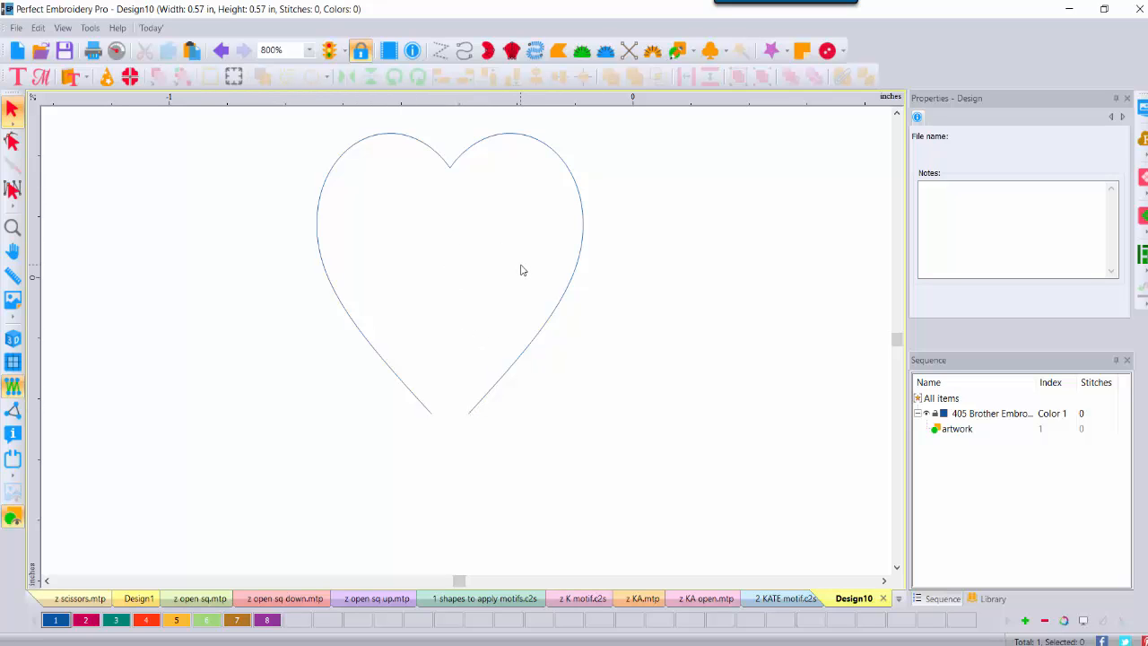
{"action": "left_click", "coordinate": [583, 247]}
Step: Convert the heart artwork into a 17-stitch run outline
{"action": "right_click", "coordinate": [584, 244]}
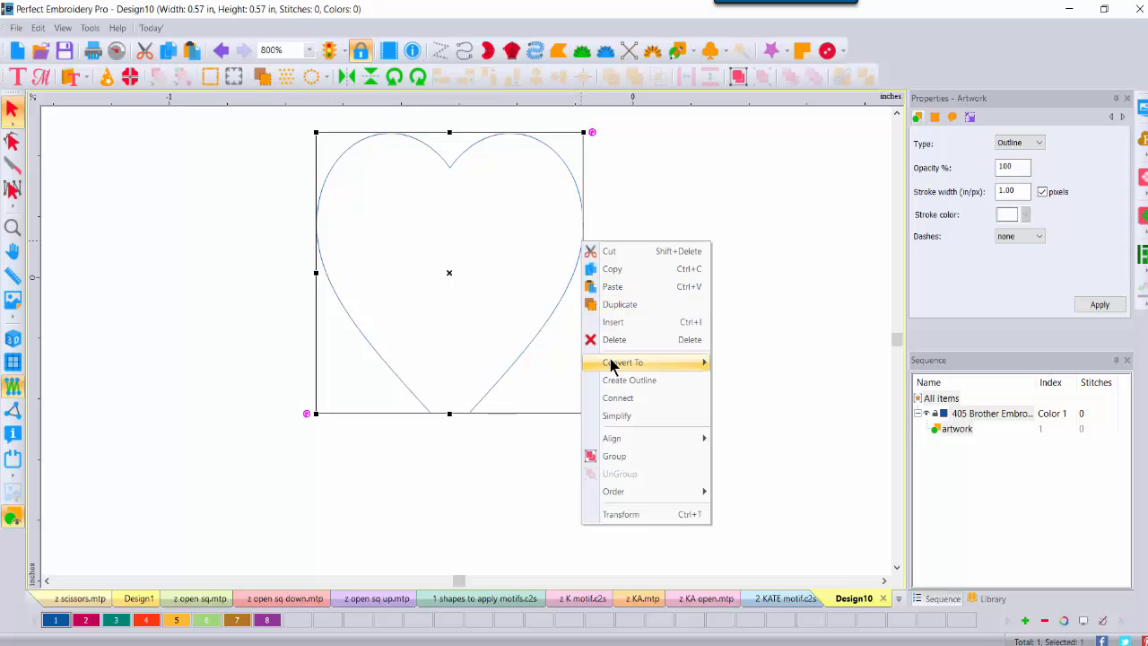
{"action": "mouse_move", "coordinate": [656, 362]}
{"action": "left_click", "coordinate": [754, 363]}
{"action": "left_click", "coordinate": [635, 308]}
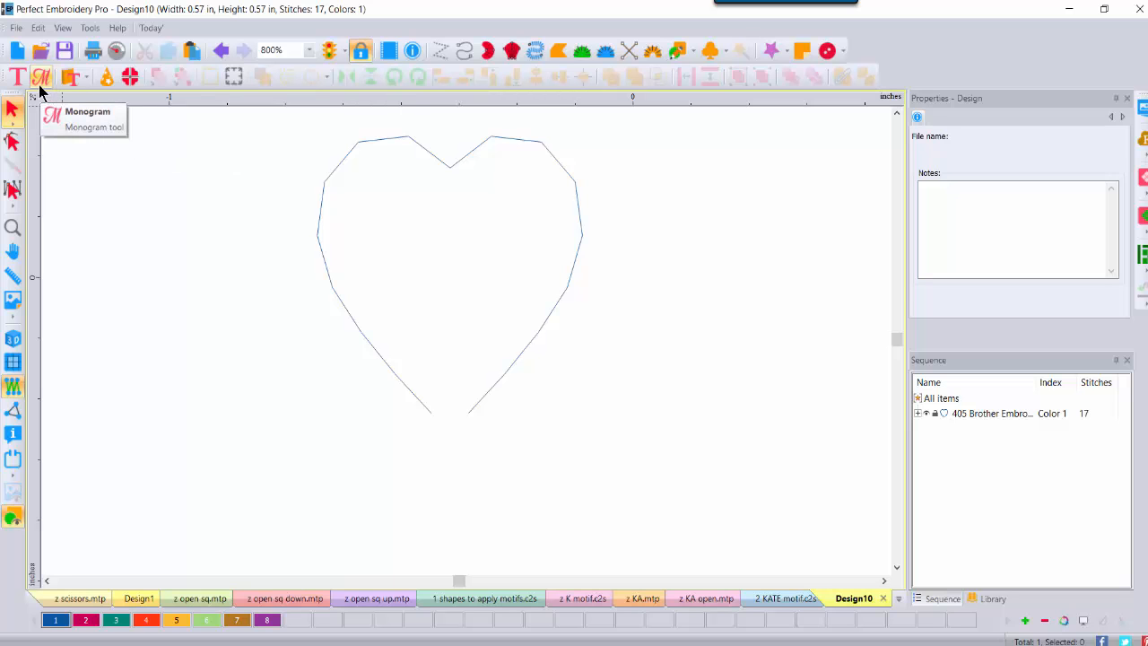
Step: Save the design as a Motif Pattern (MTP) named 'z heart'
{"action": "left_click", "coordinate": [16, 28]}
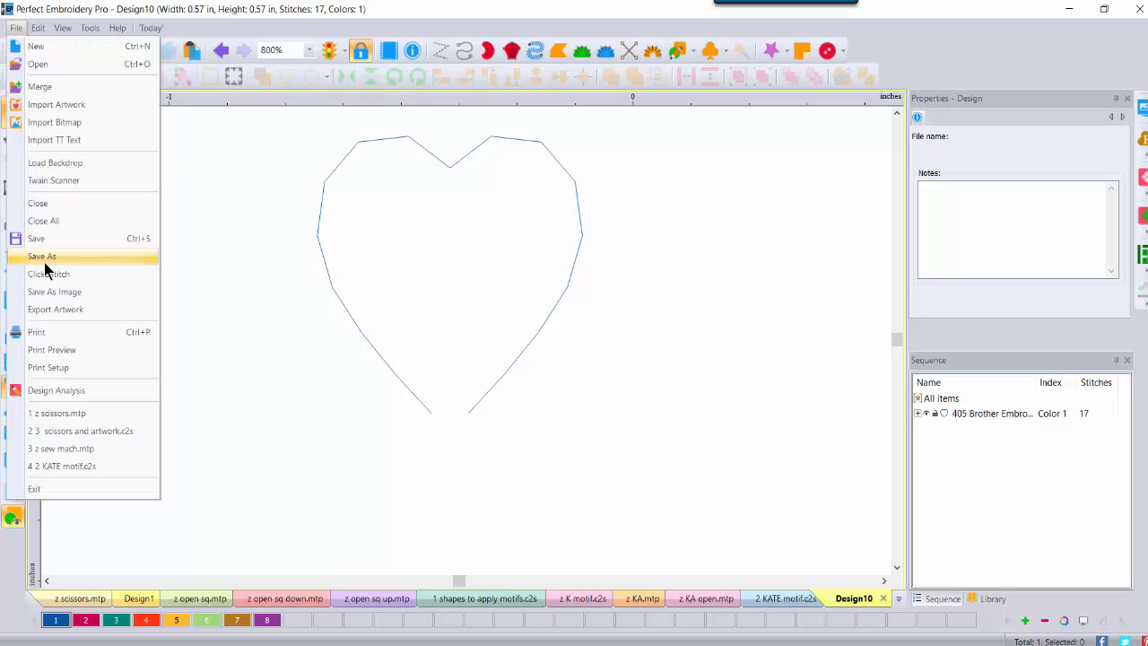
{"action": "left_click", "coordinate": [42, 258]}
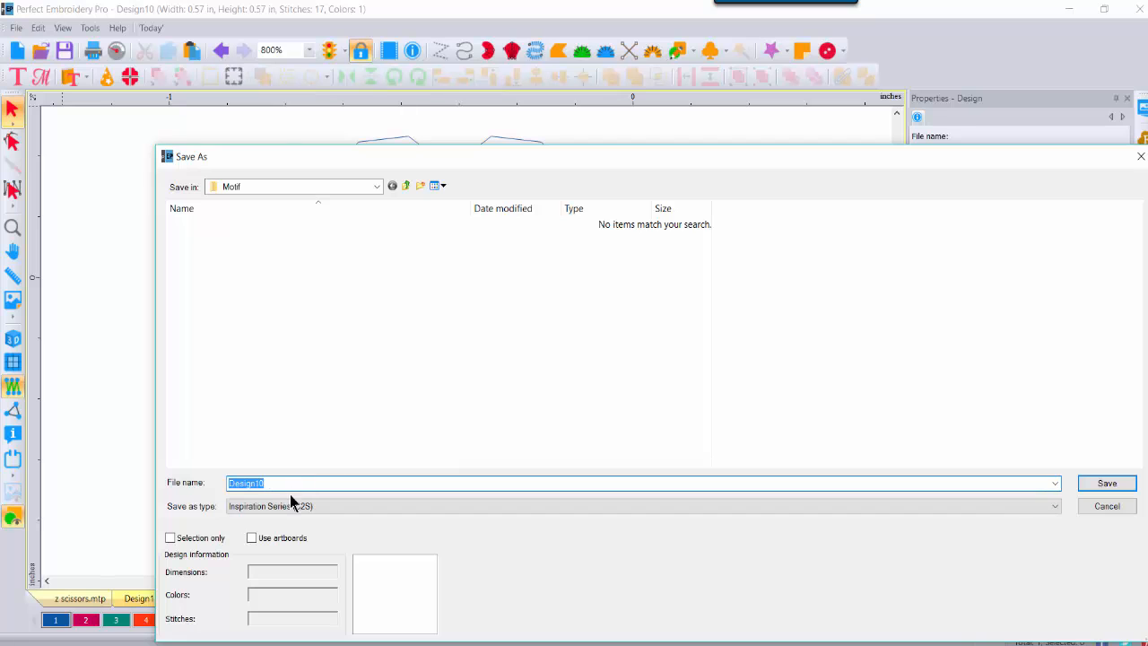
{"action": "left_click", "coordinate": [288, 508]}
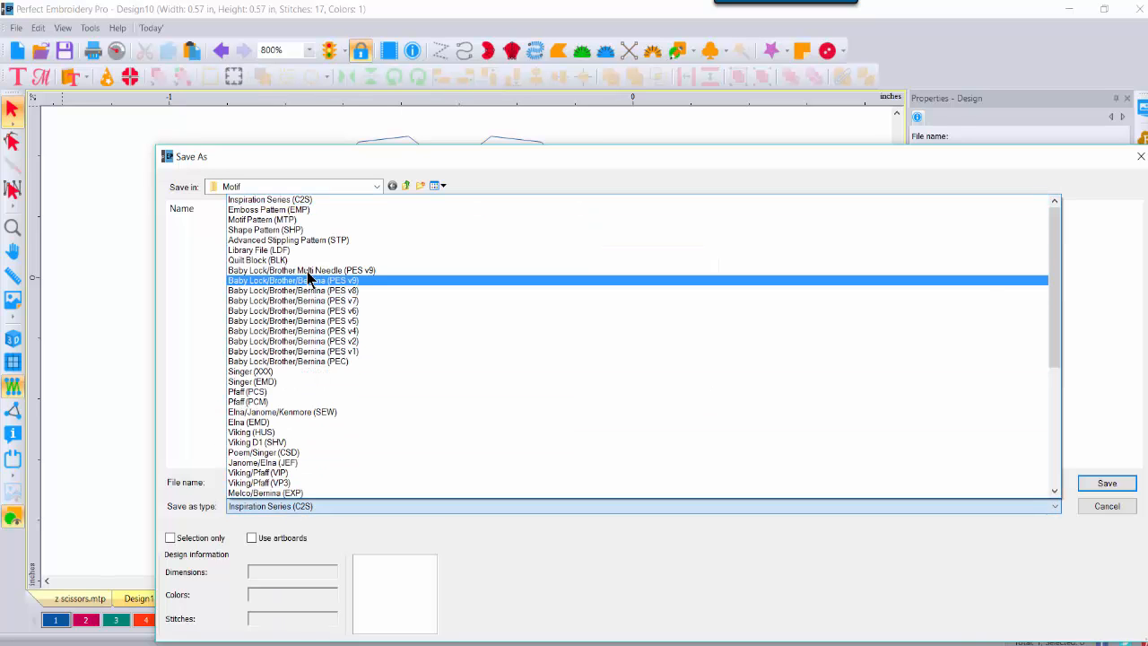
{"action": "left_click", "coordinate": [297, 220]}
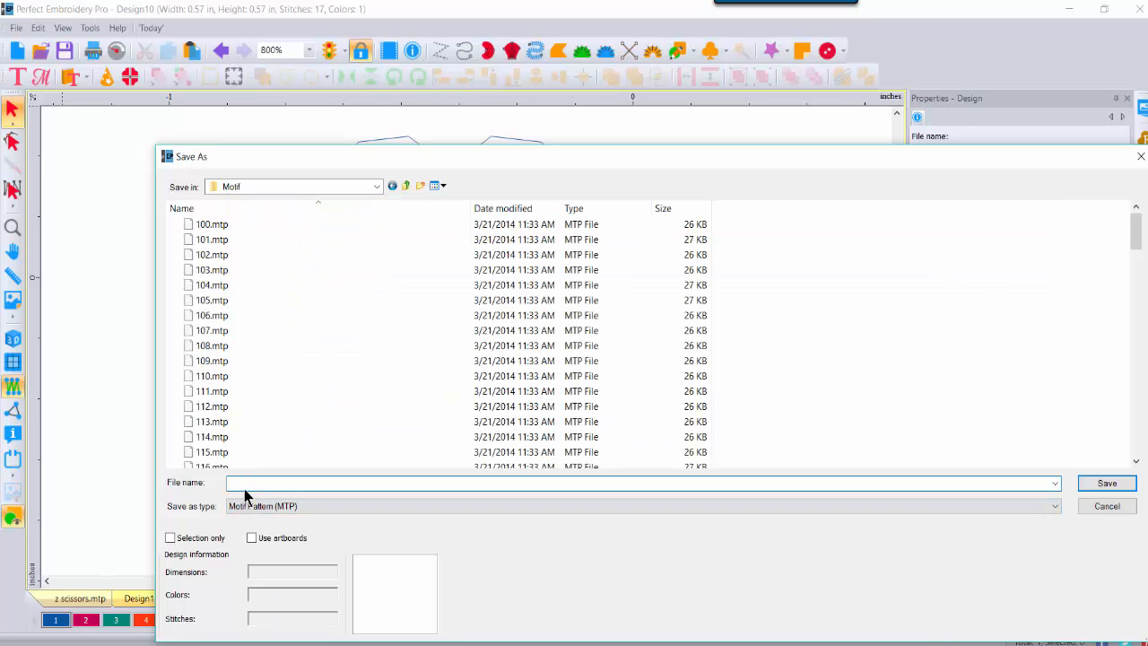
{"action": "type", "text": "z heart"}
{"action": "left_click", "coordinate": [1098, 484]}
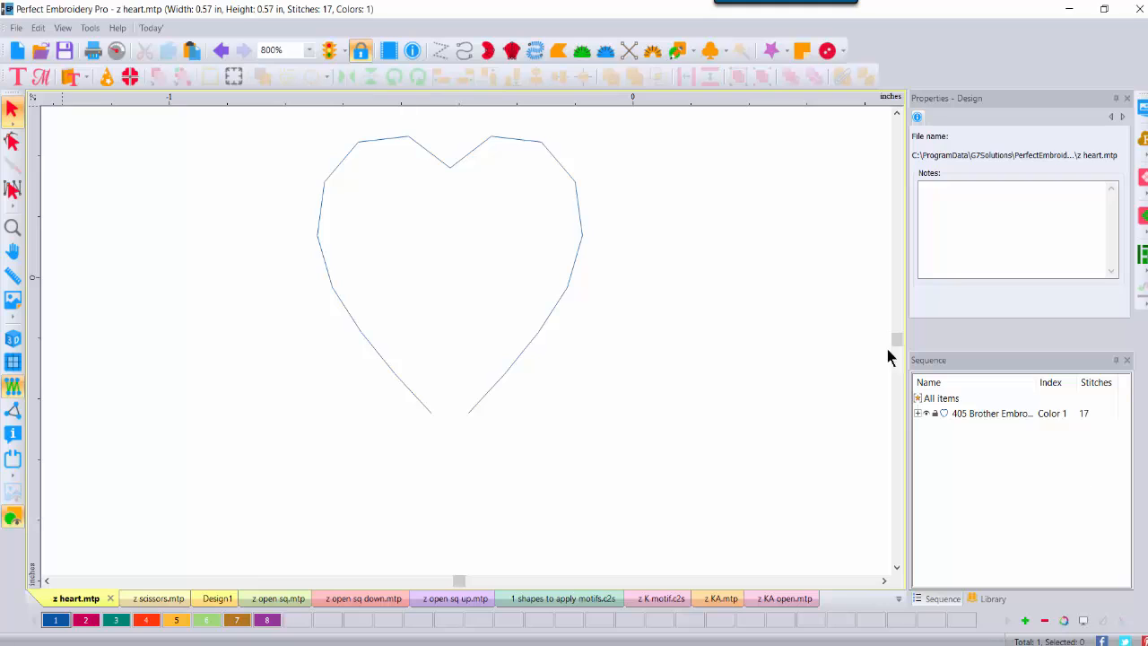
Step: Draw a horizontal run line below the heart and give it colour 2
{"action": "left_click", "coordinate": [464, 50]}
{"action": "left_click", "coordinate": [133, 513]}
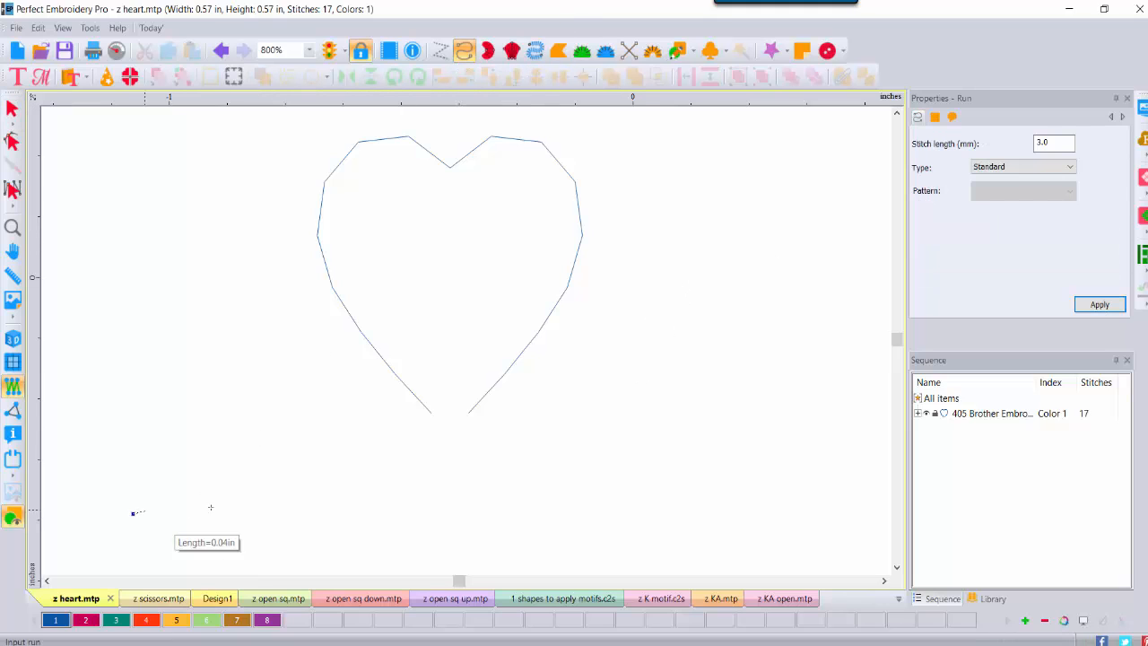
{"action": "left_click", "coordinate": [774, 513]}
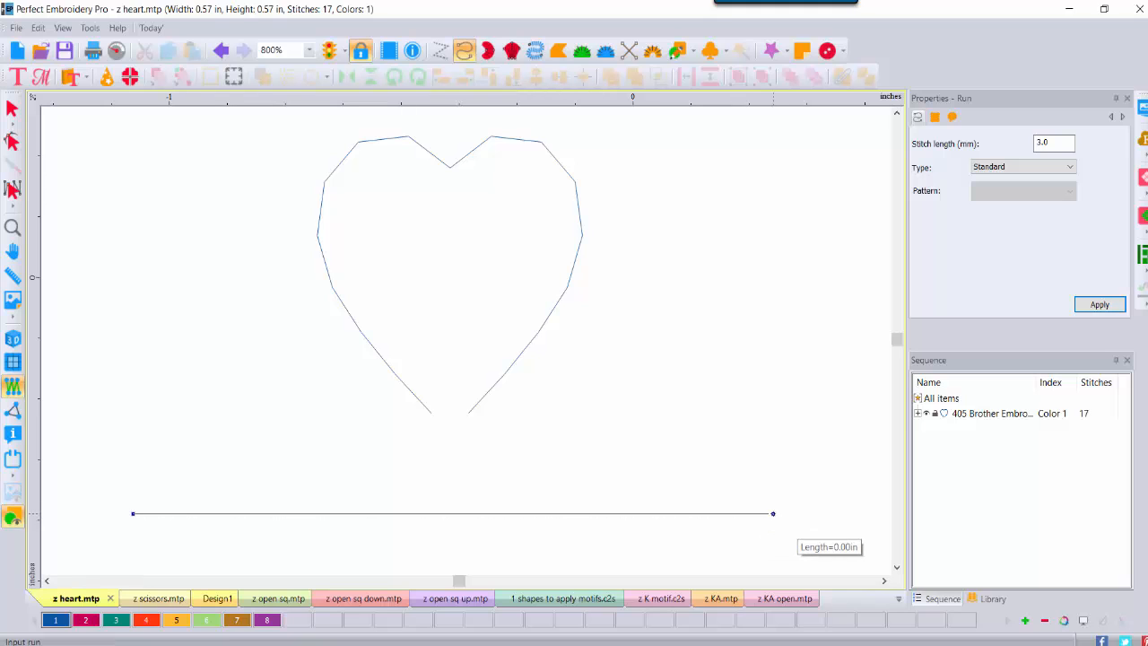
{"action": "key", "text": "Return"}
{"action": "left_click", "coordinate": [12, 109]}
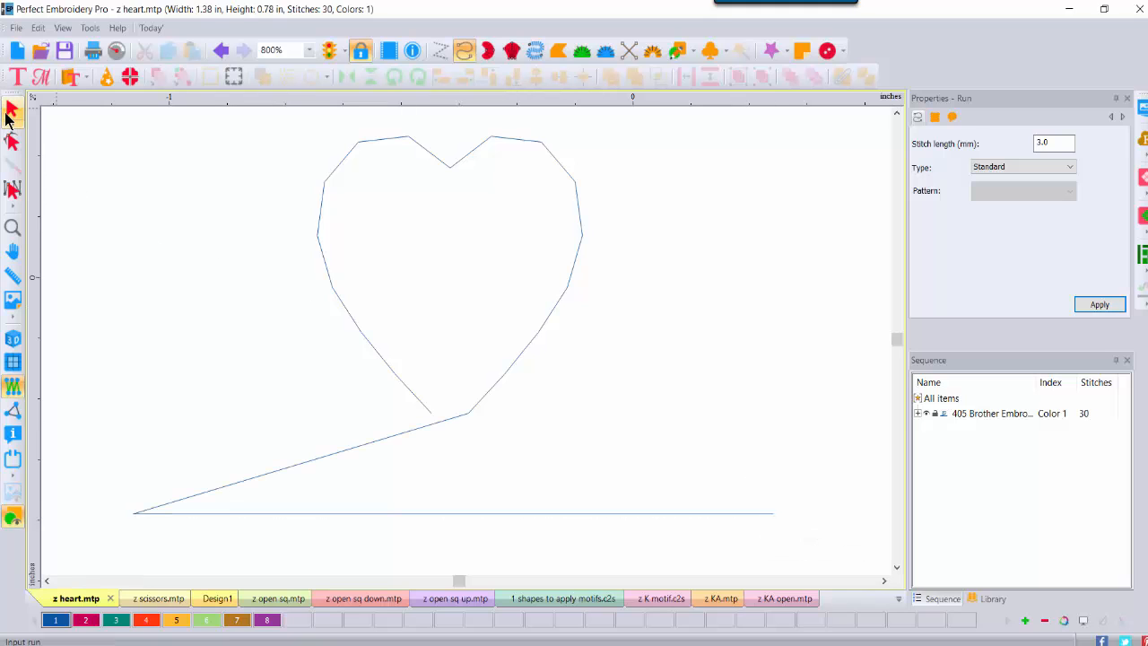
{"action": "left_click", "coordinate": [86, 620]}
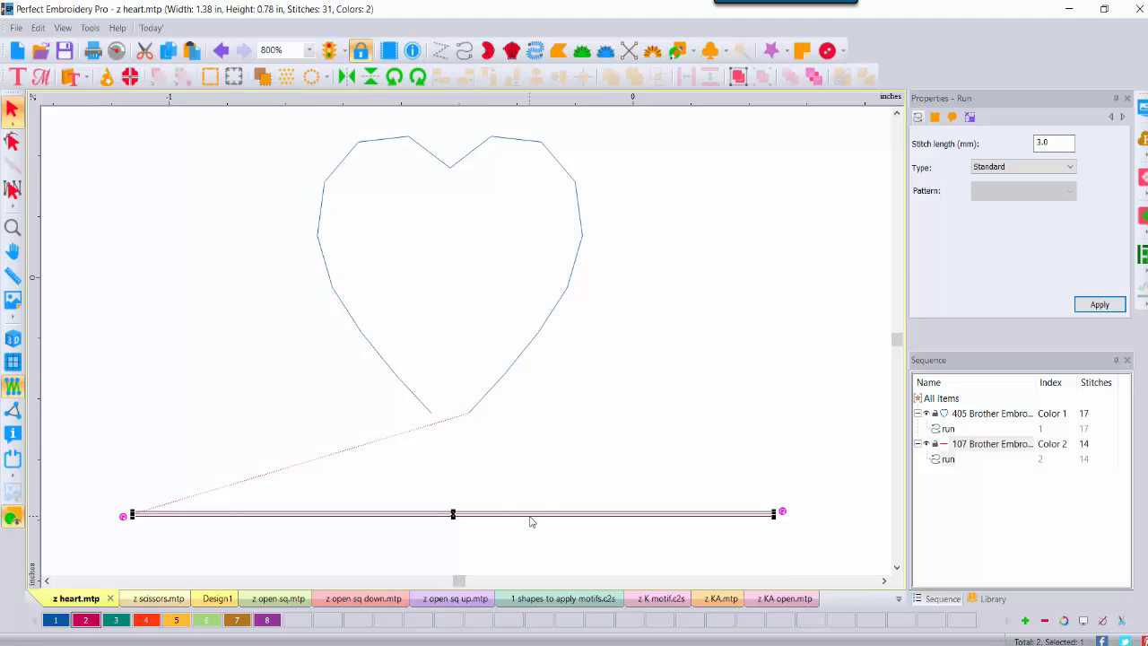
Step: Set the run line's type to Motif with the z heart pattern and apply
{"action": "left_click", "coordinate": [1045, 169]}
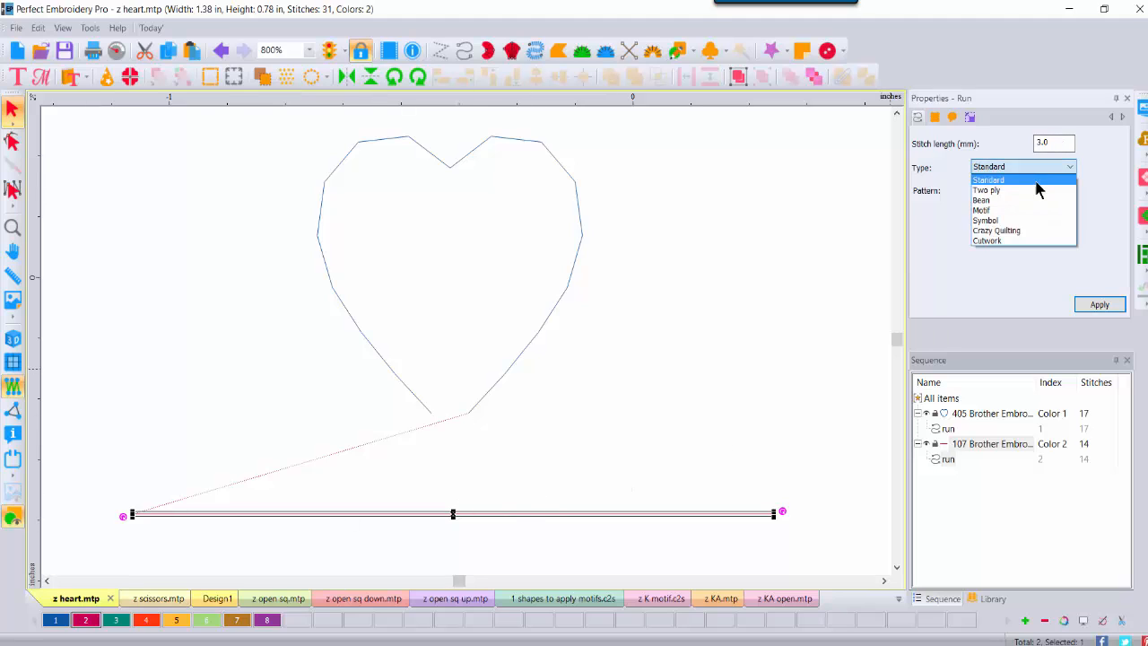
{"action": "left_click", "coordinate": [1014, 214]}
{"action": "left_click", "coordinate": [1068, 191]}
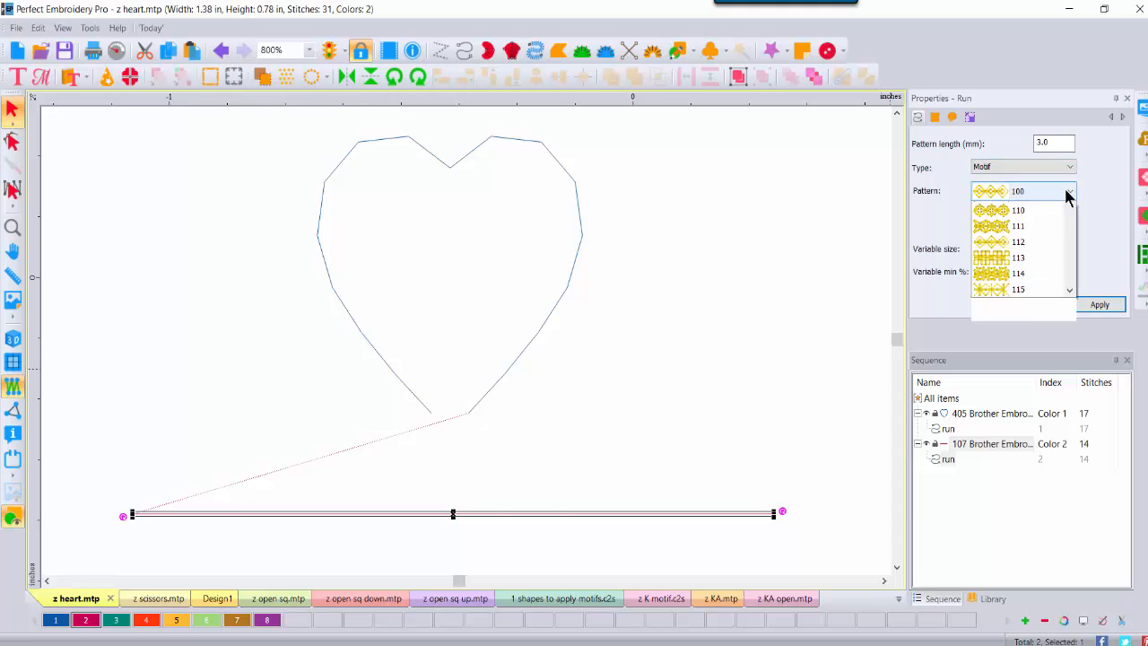
{"action": "left_click_drag", "start_coordinate": [1071, 235], "coordinate": [1079, 440]}
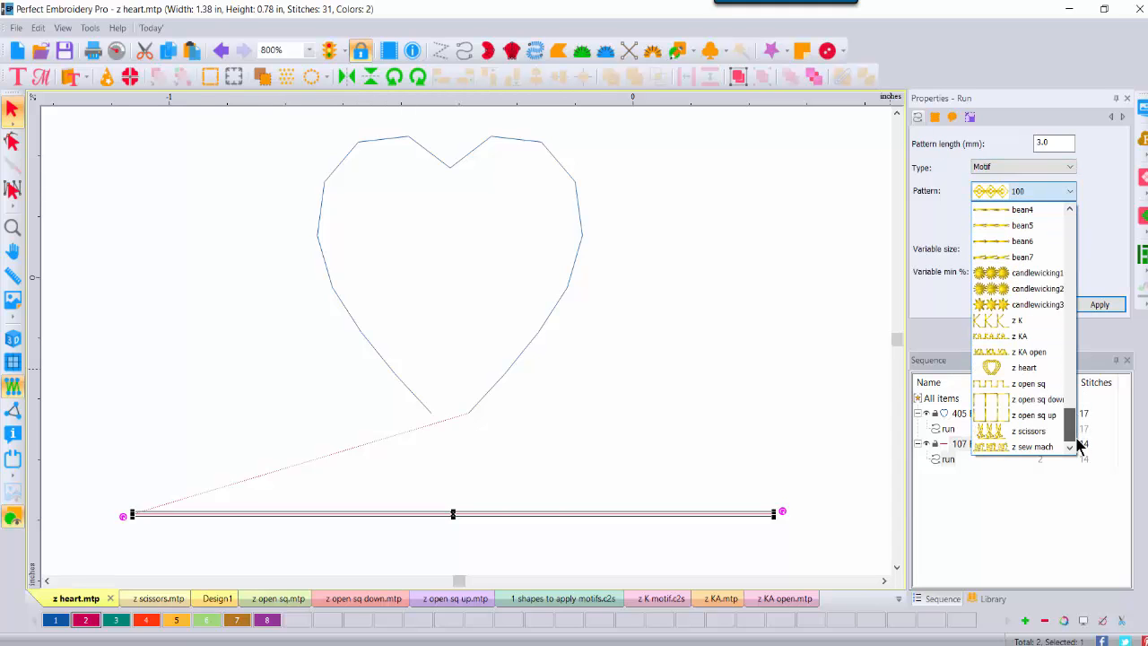
{"action": "left_click", "coordinate": [1038, 373]}
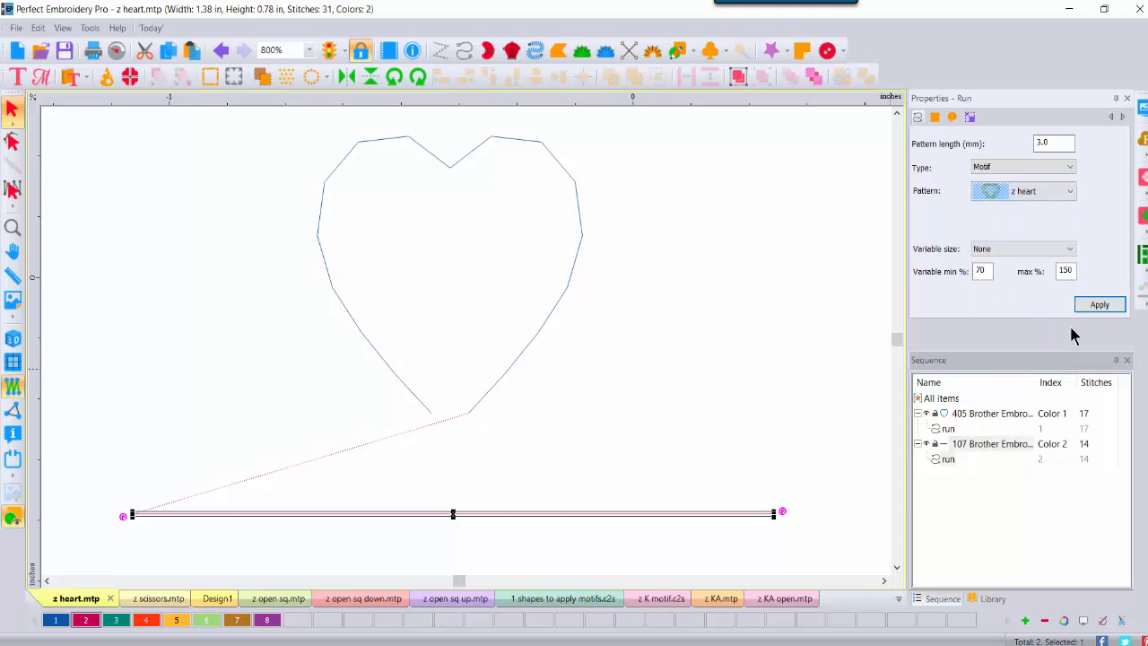
{"action": "left_click", "coordinate": [1083, 307]}
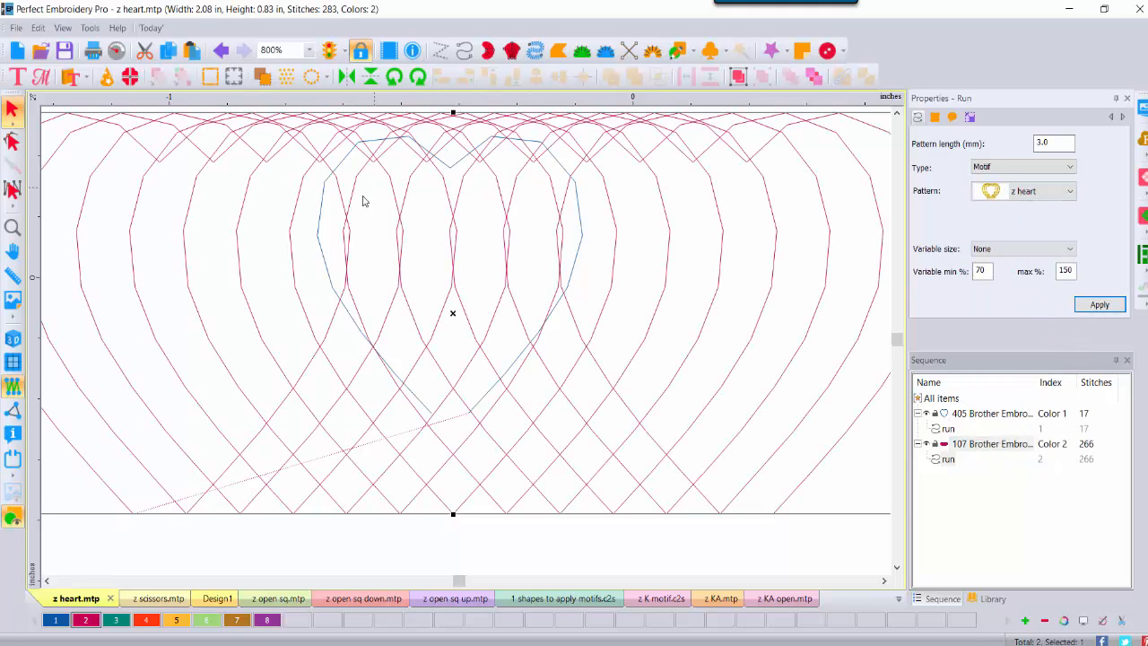
Step: Zoom to 400% and move the original heart above the motif row
{"action": "left_click", "coordinate": [308, 50]}
{"action": "left_click", "coordinate": [286, 216]}
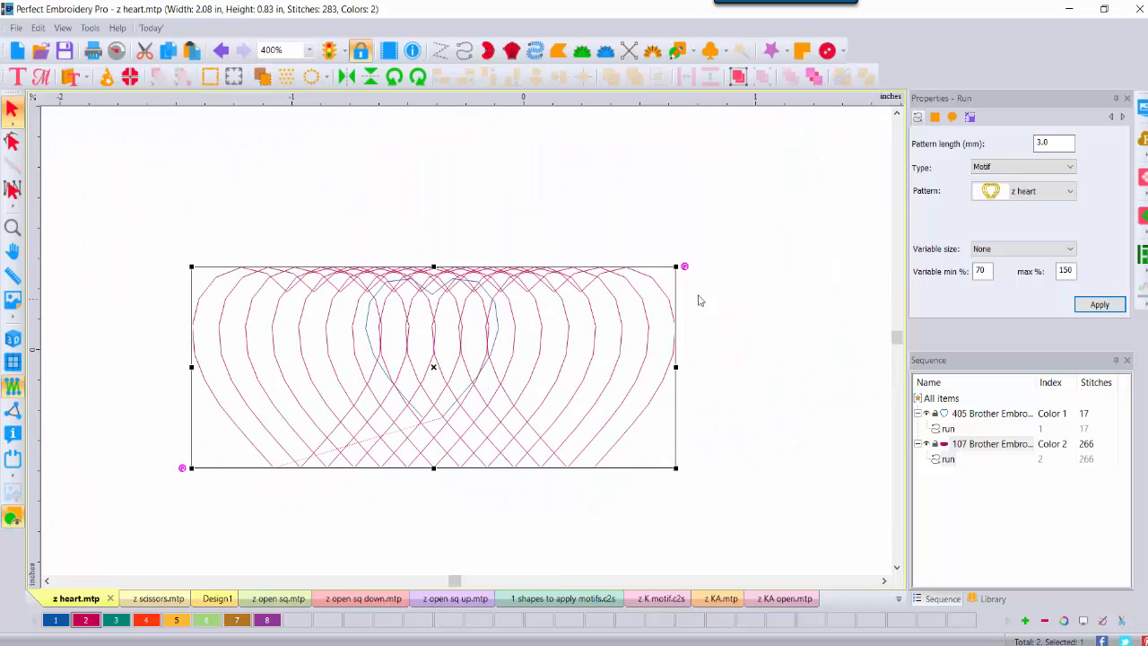
{"action": "left_click", "coordinate": [785, 217]}
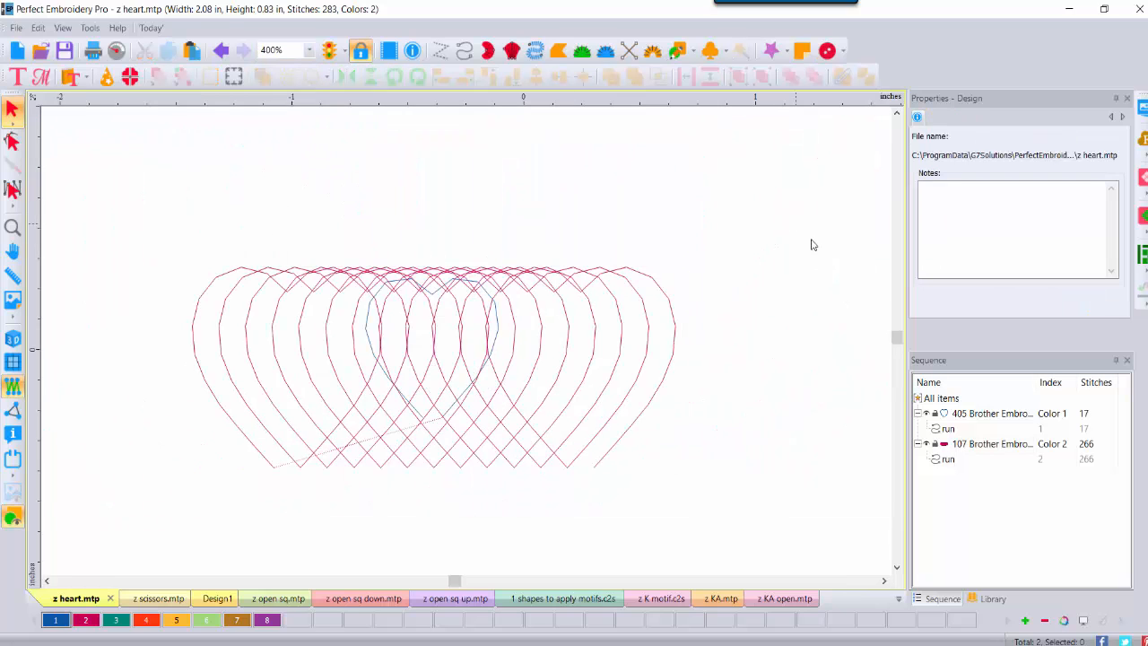
{"action": "left_click", "coordinate": [956, 414]}
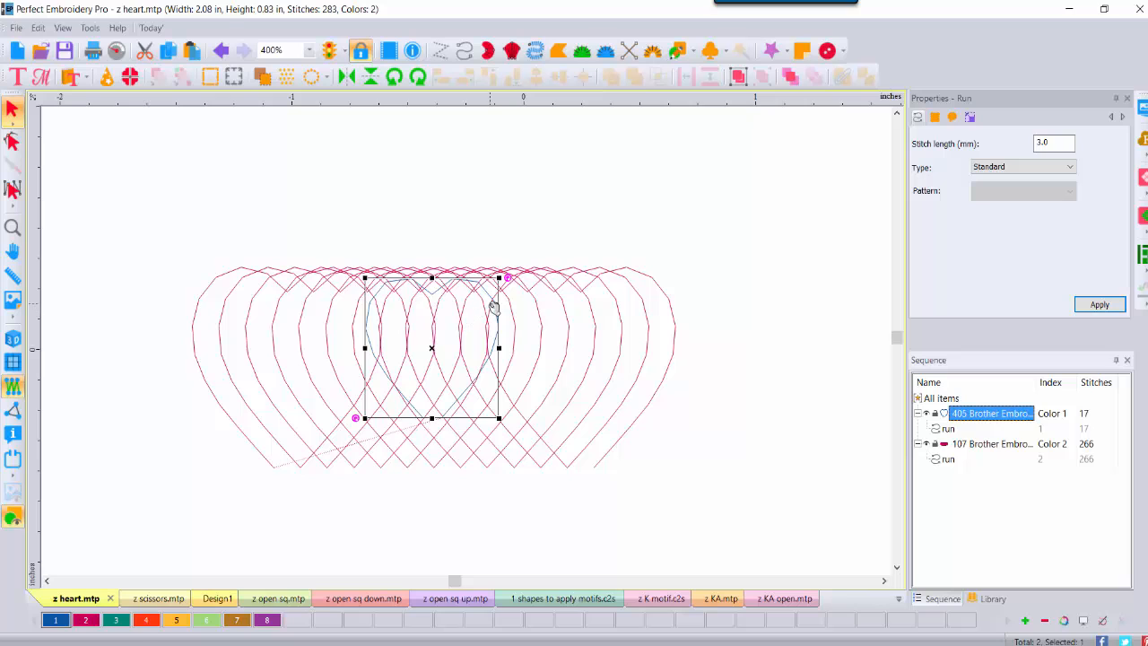
{"action": "left_click_drag", "start_coordinate": [493, 307], "coordinate": [507, 126]}
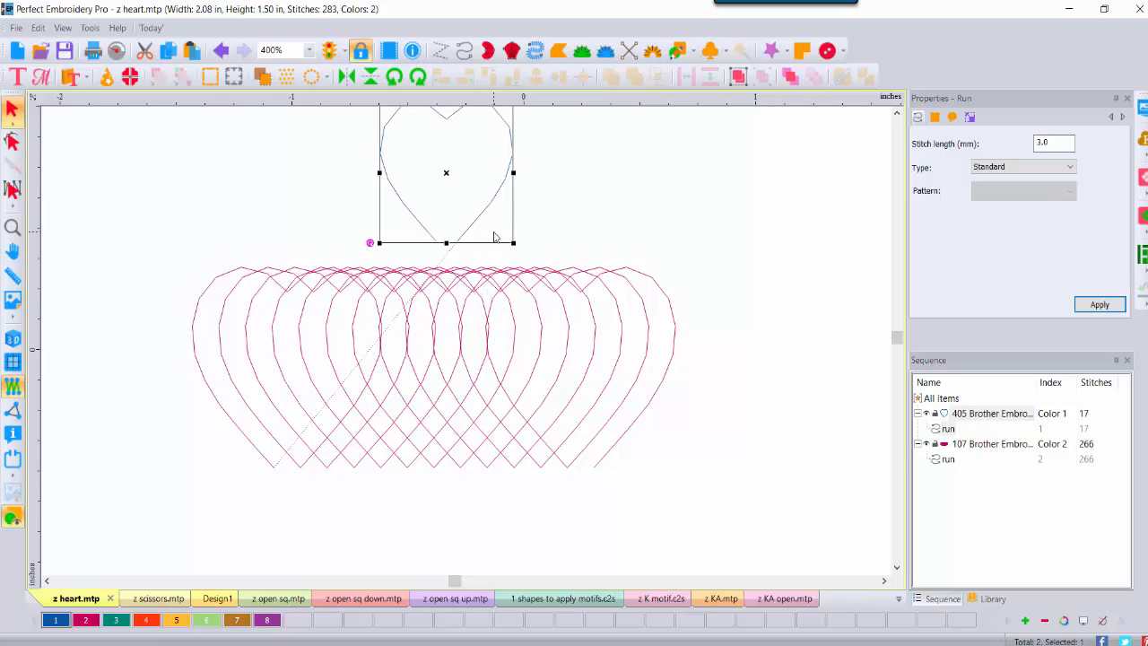
{"action": "left_click", "coordinate": [551, 222]}
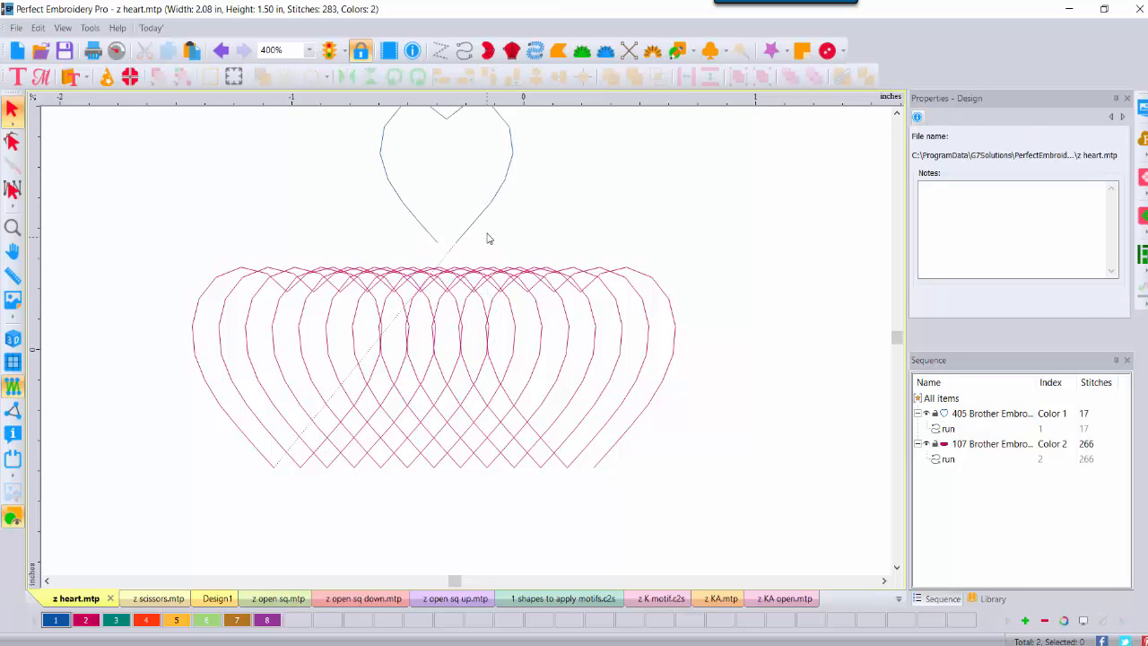
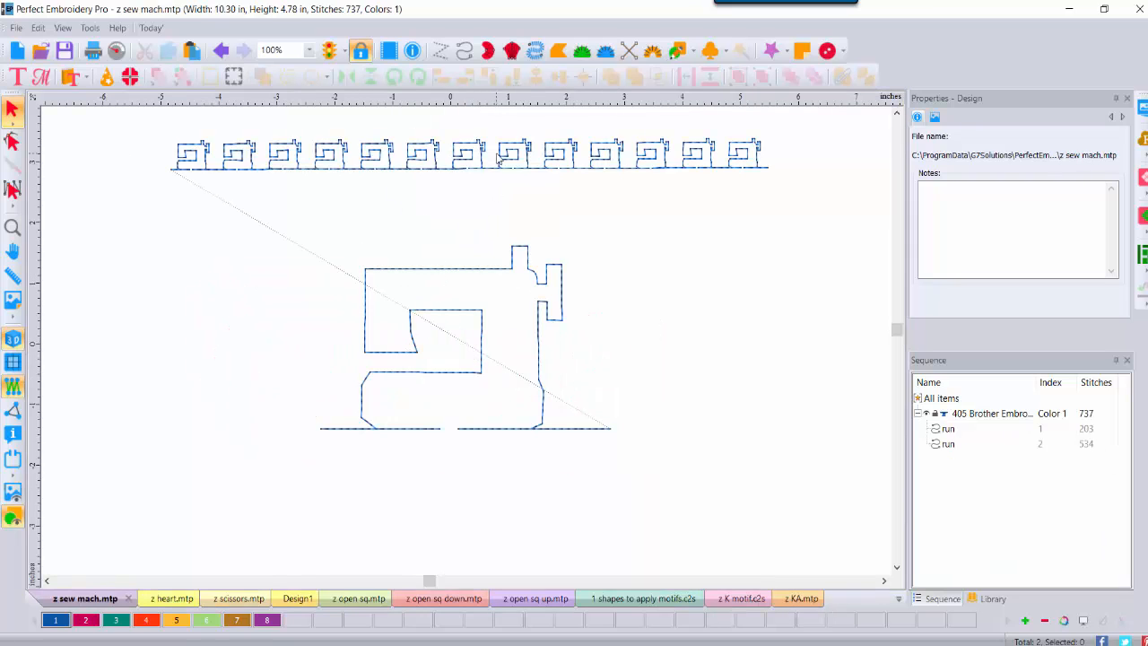
Step: Save the design as sew mach motif.c2s in D:\0 VID Motif Emboss-Sept, then start a new blank design
{"action": "left_click", "coordinate": [16, 27]}
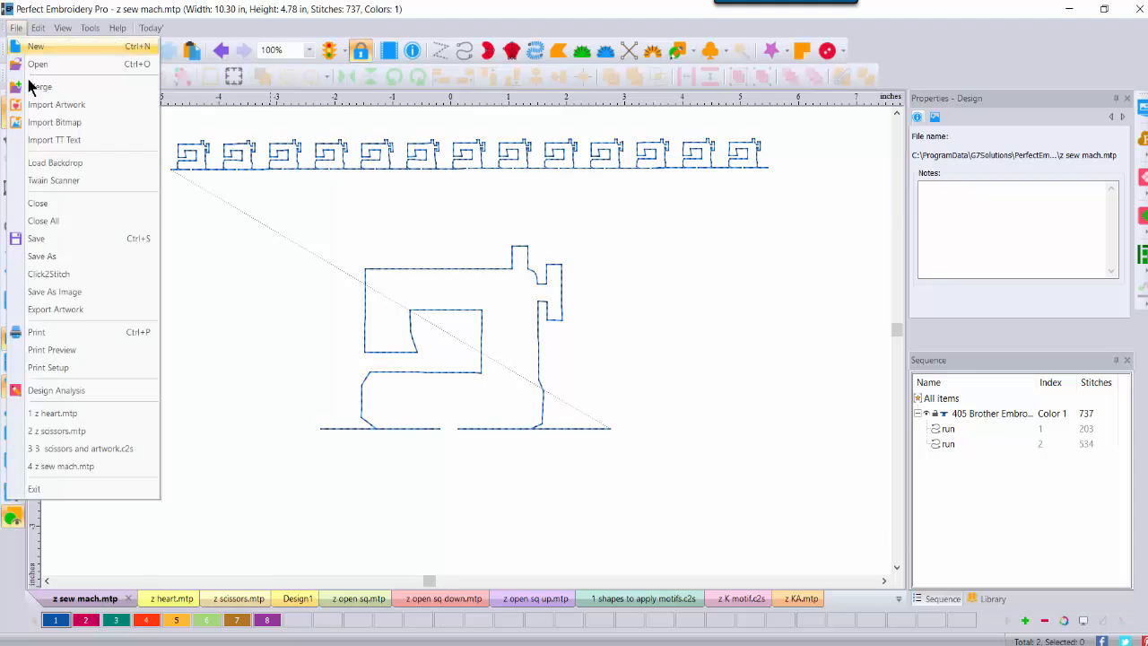
{"action": "left_click", "coordinate": [39, 258]}
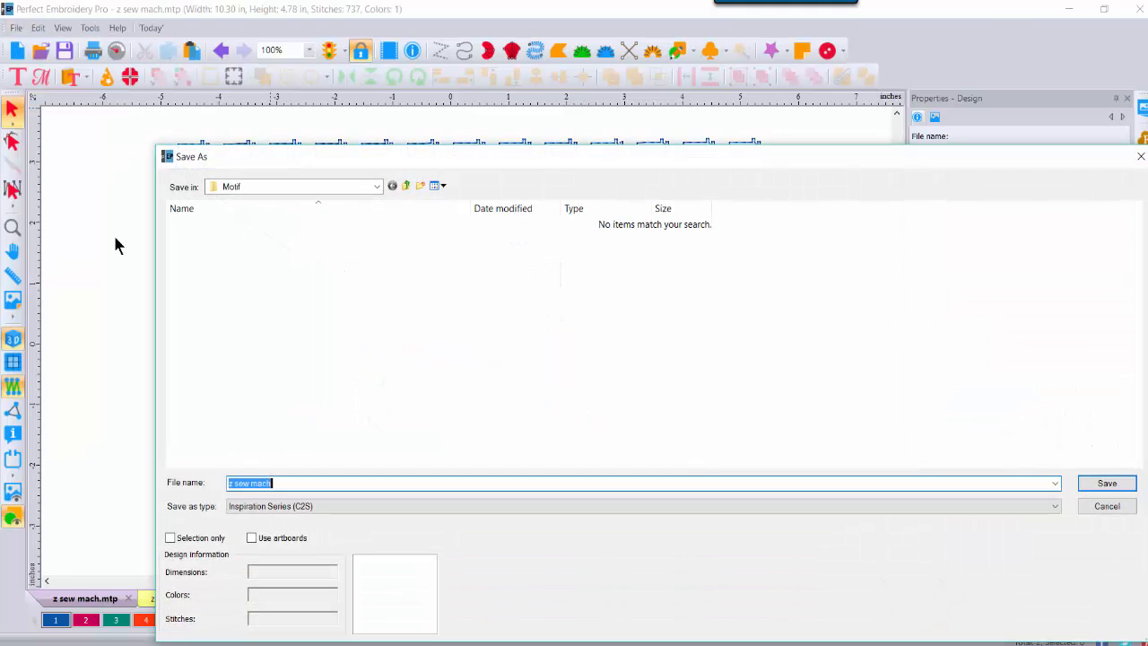
{"action": "left_click", "coordinate": [377, 187]}
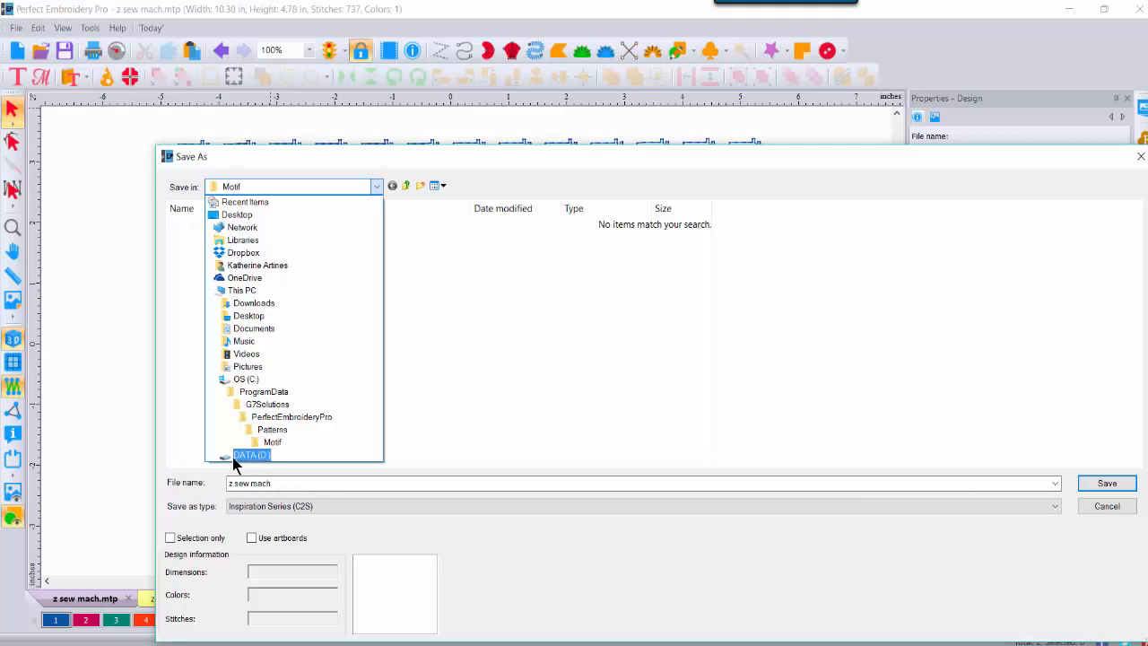
{"action": "left_click", "coordinate": [234, 455]}
{"action": "double_click", "coordinate": [247, 223]}
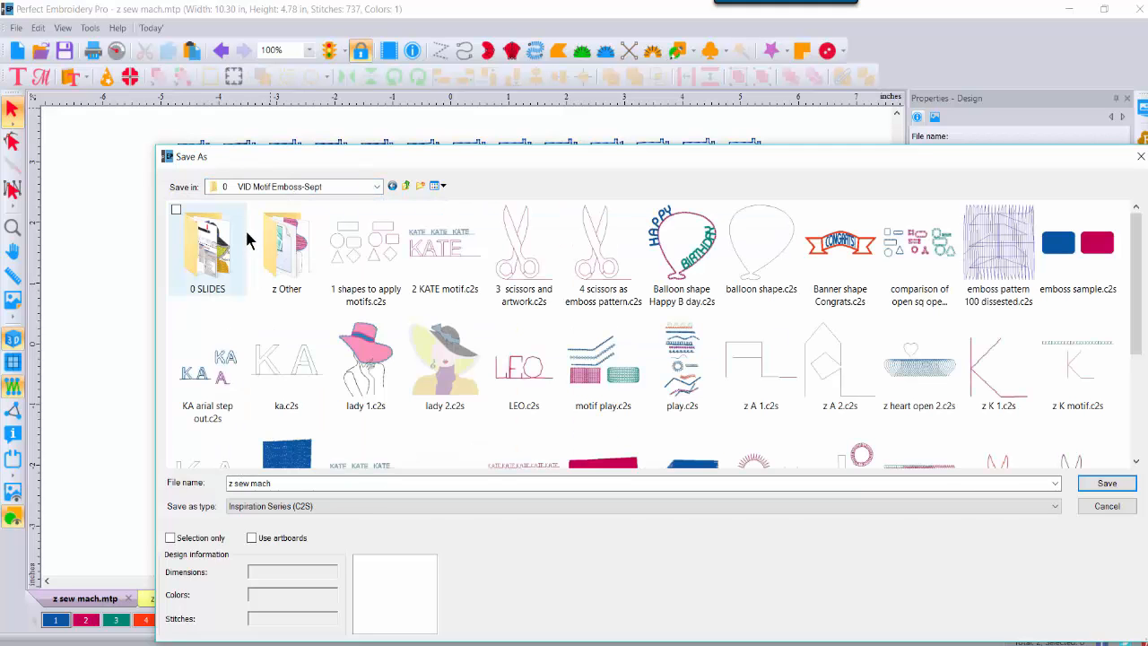
{"action": "left_click", "coordinate": [273, 485]}
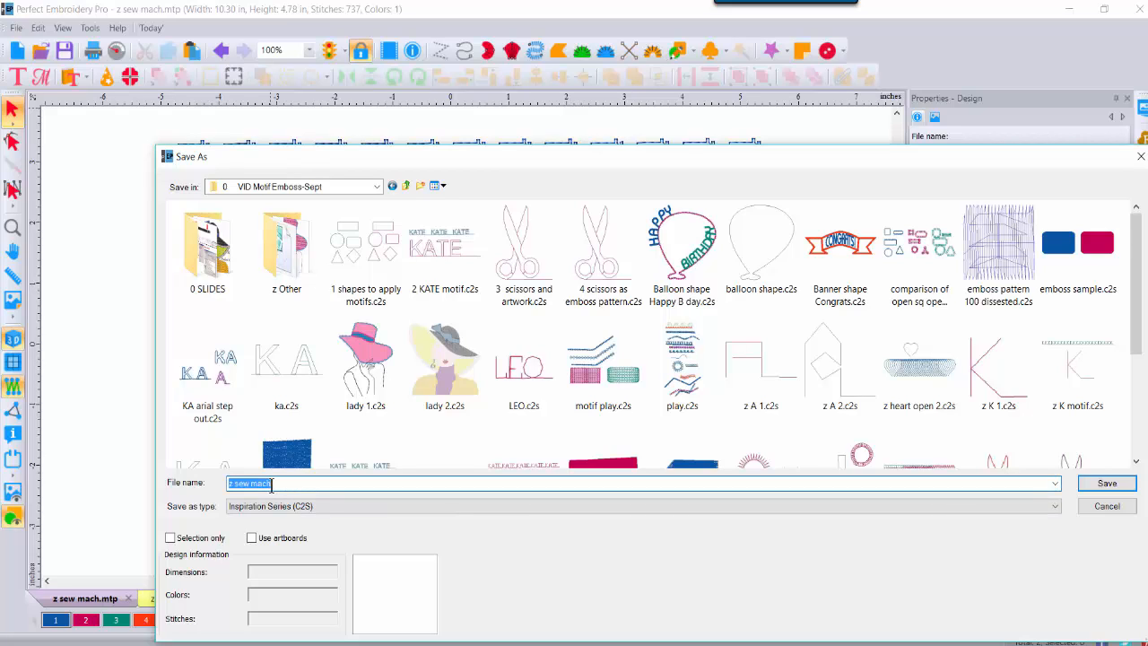
{"action": "type", "text": "sew mach motif"}
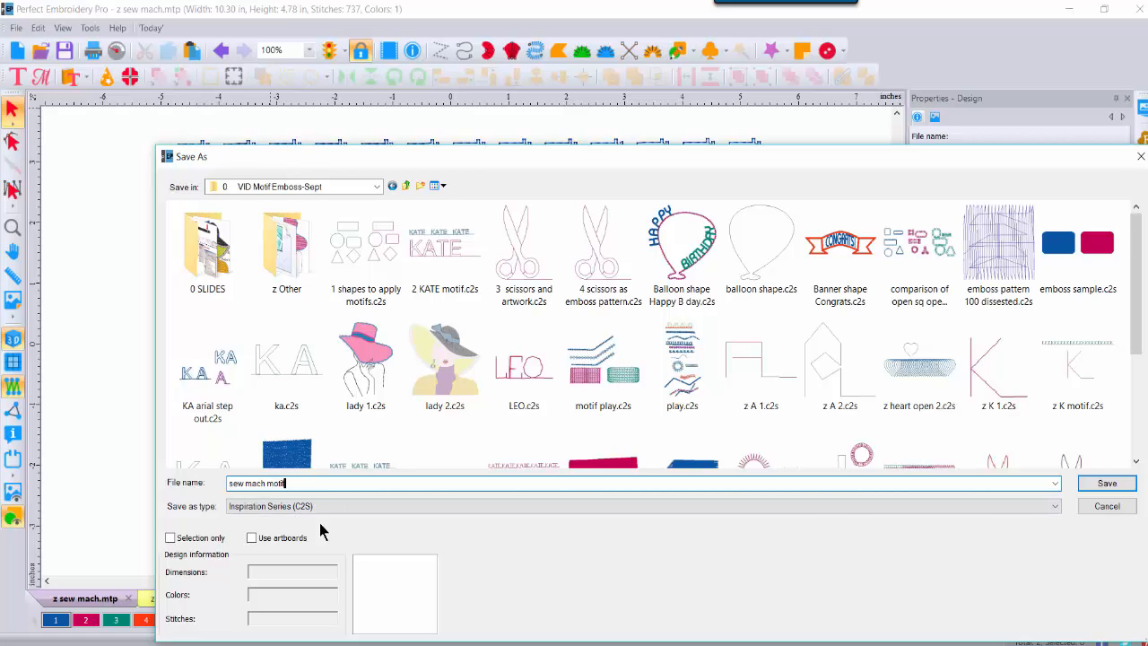
{"action": "left_click", "coordinate": [1107, 483]}
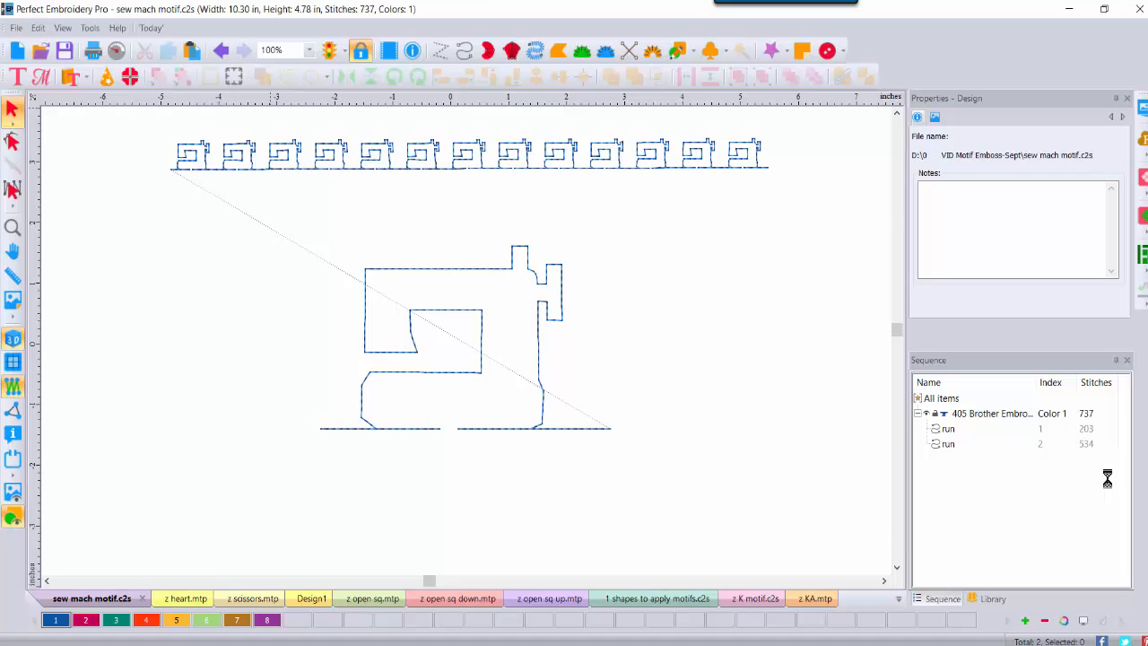
{"action": "left_click", "coordinate": [16, 50]}
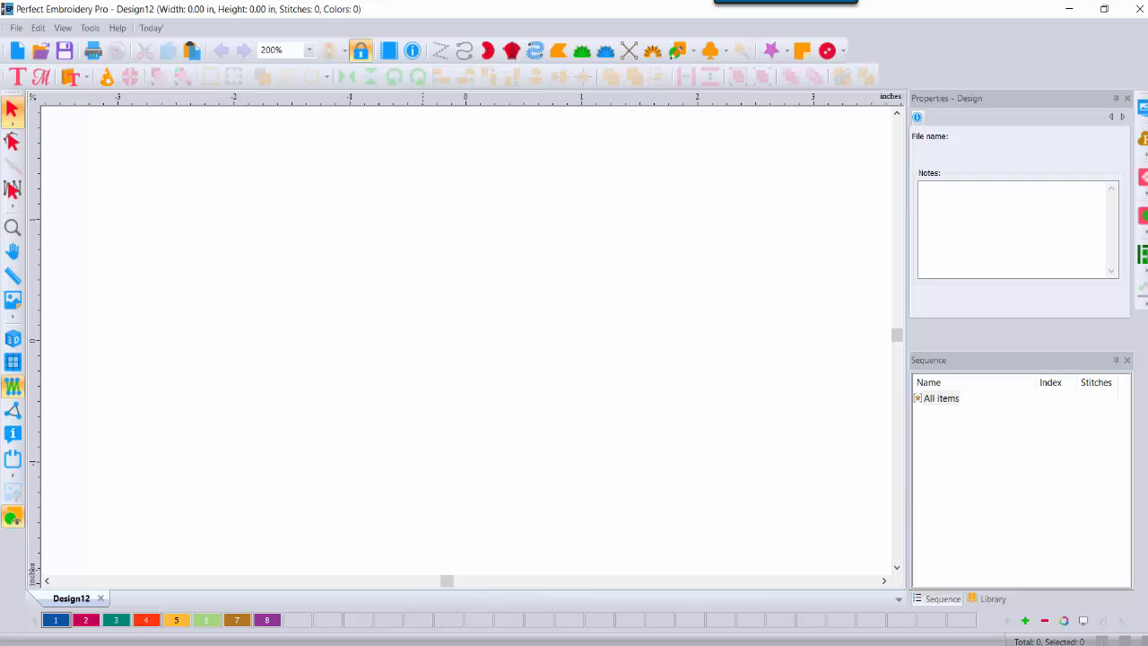
Step: Check the reference images, then draw a rectangular complex fill
{"action": "left_click", "coordinate": [681, 642]}
{"action": "left_click", "coordinate": [1143, 339]}
{"action": "left_click", "coordinate": [557, 54]}
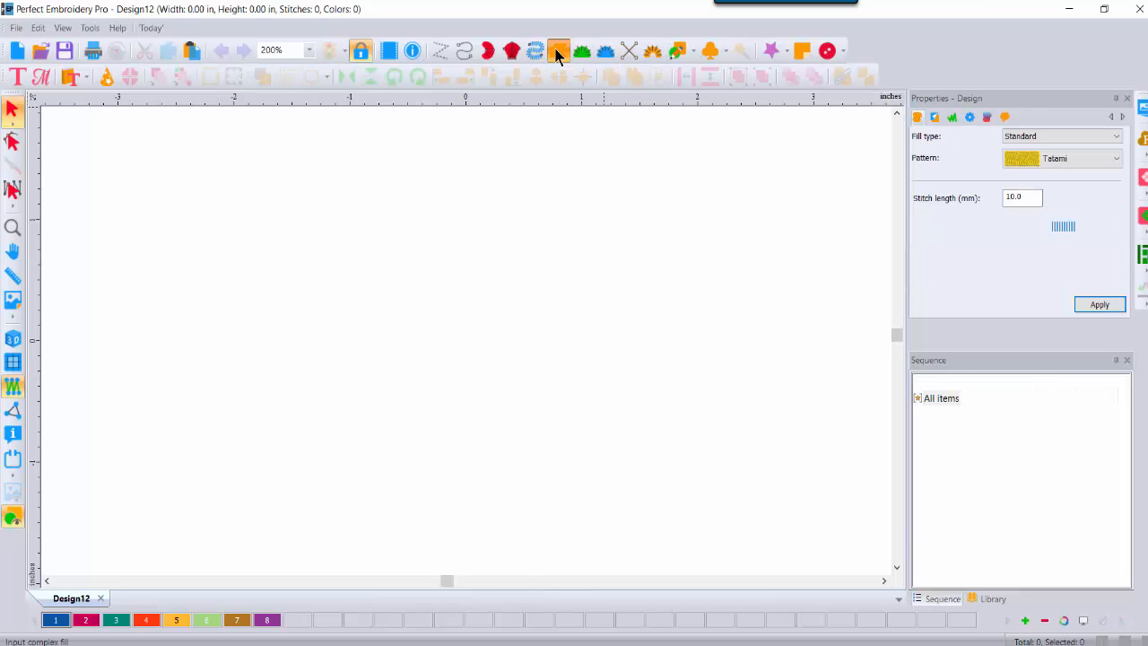
{"action": "left_click", "coordinate": [194, 167]}
{"action": "left_click", "coordinate": [487, 167]}
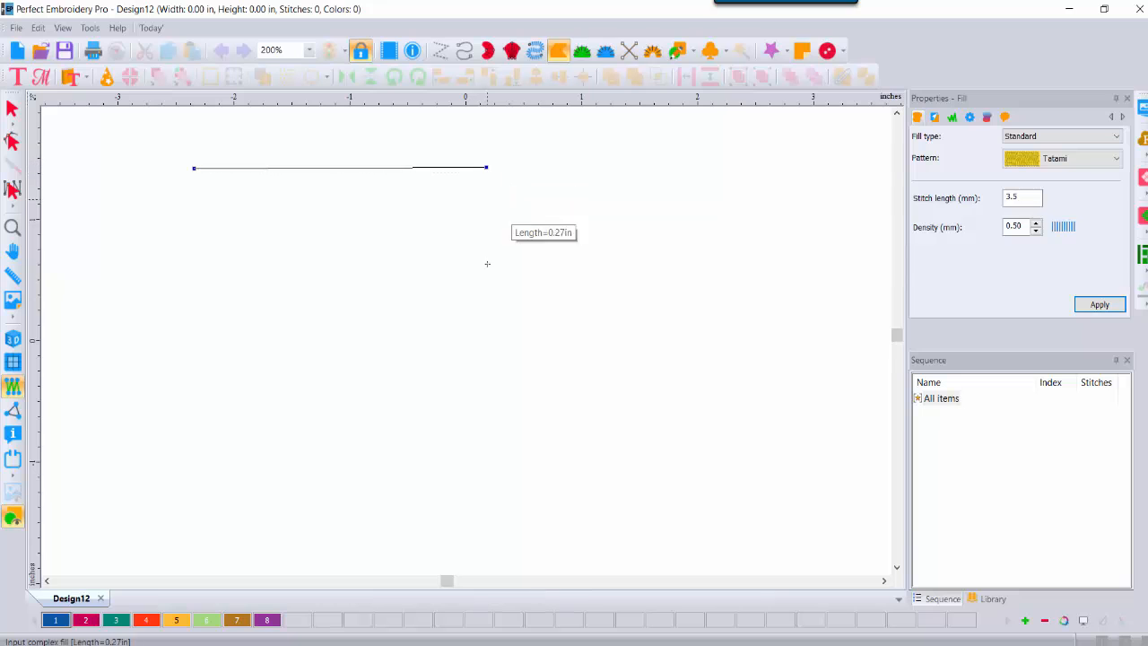
{"action": "left_click", "coordinate": [483, 343]}
{"action": "left_click", "coordinate": [188, 344]}
{"action": "key", "text": "Return"}
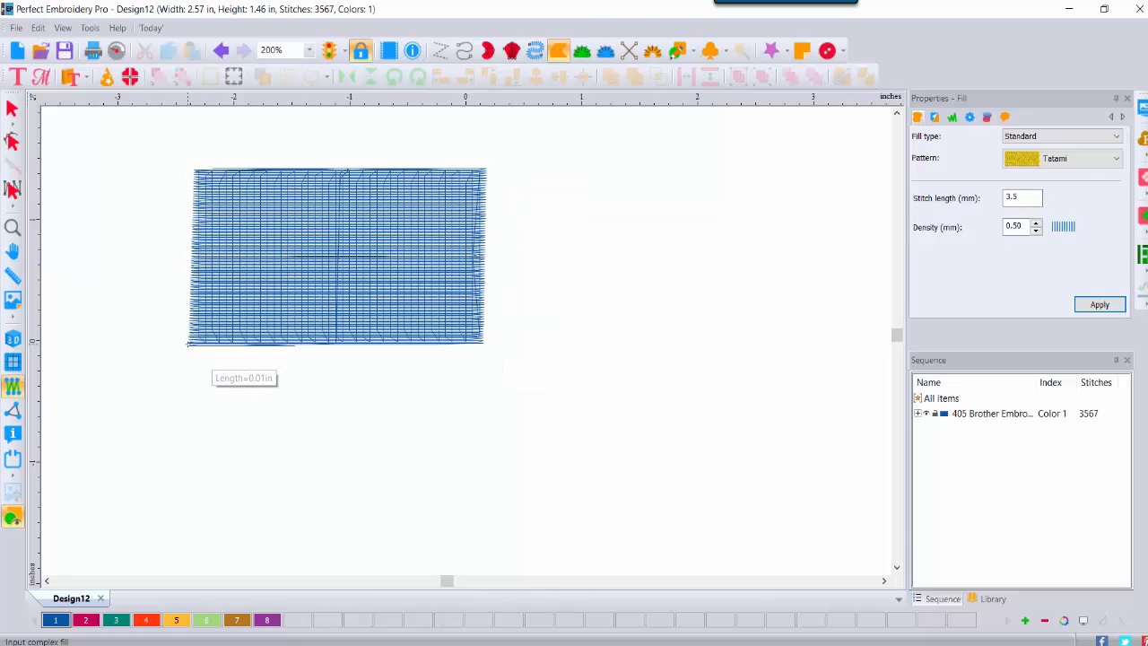
Step: Paste a copy of the rectangle to its right, colour it pink Color 2, and enable 3D view
{"action": "left_click", "coordinate": [13, 108]}
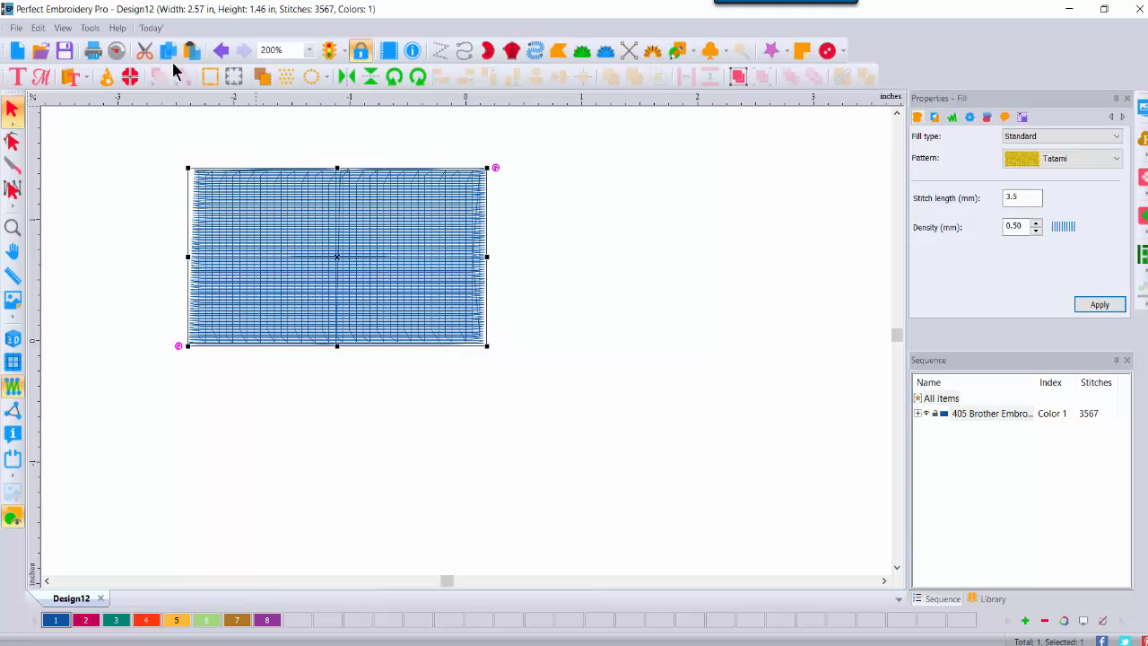
{"action": "left_click", "coordinate": [190, 50]}
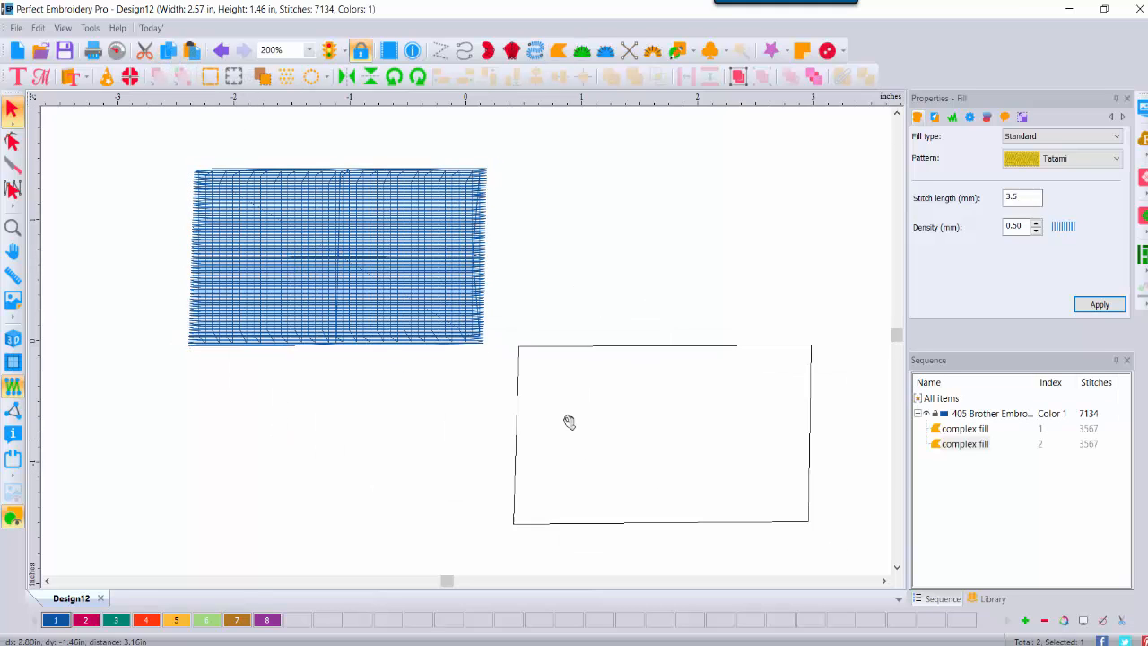
{"action": "left_click", "coordinate": [618, 439]}
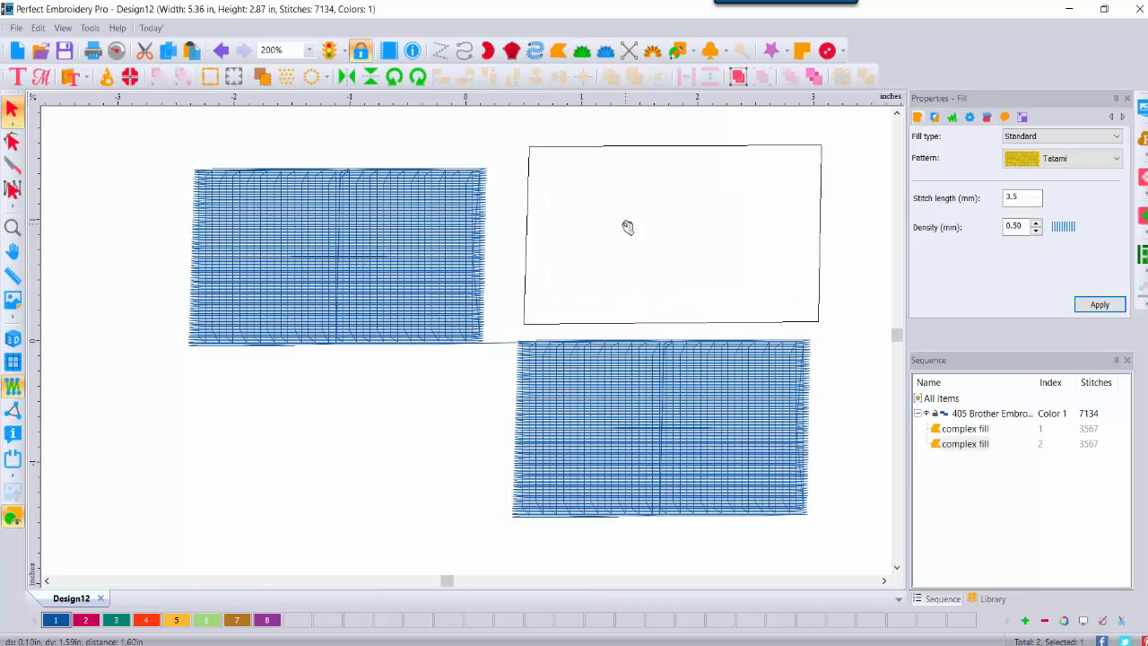
{"action": "left_click", "coordinate": [623, 254]}
{"action": "left_click", "coordinate": [86, 620]}
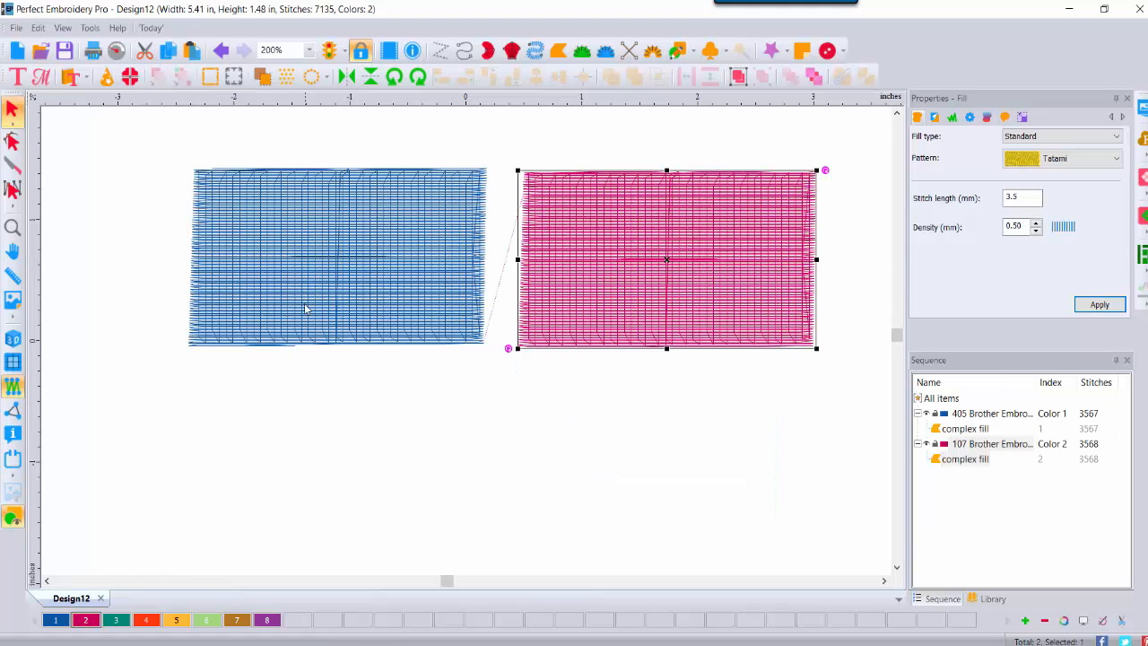
{"action": "left_click", "coordinate": [13, 339]}
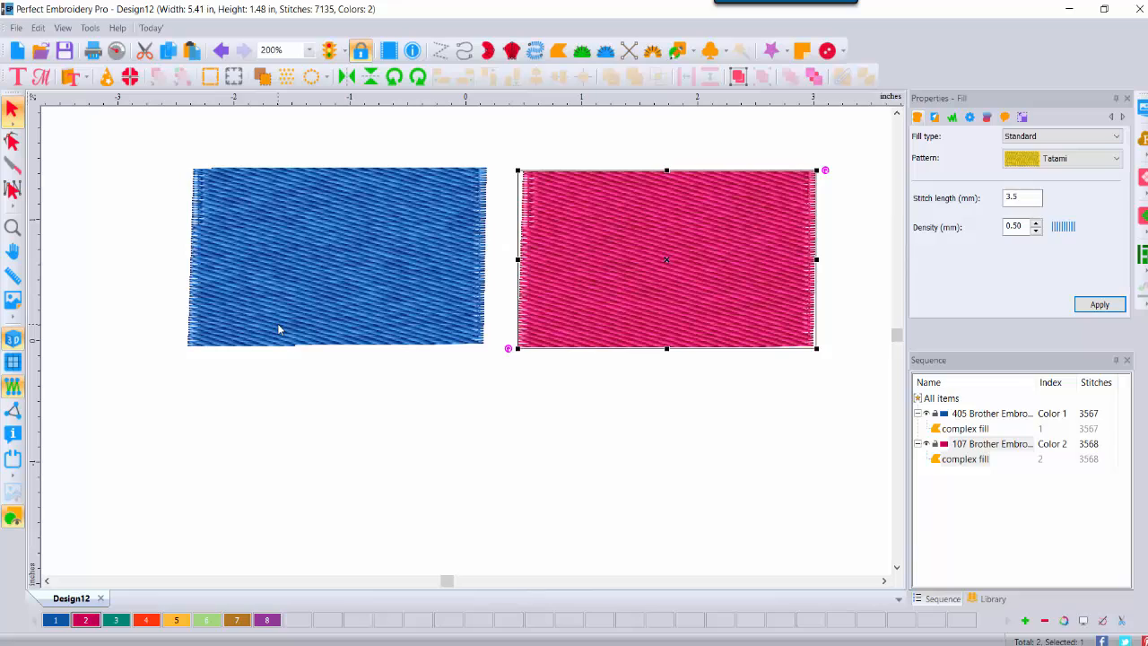
Step: Give the blue rectangle an Emboss fill with pattern 100
{"action": "left_click", "coordinate": [258, 257]}
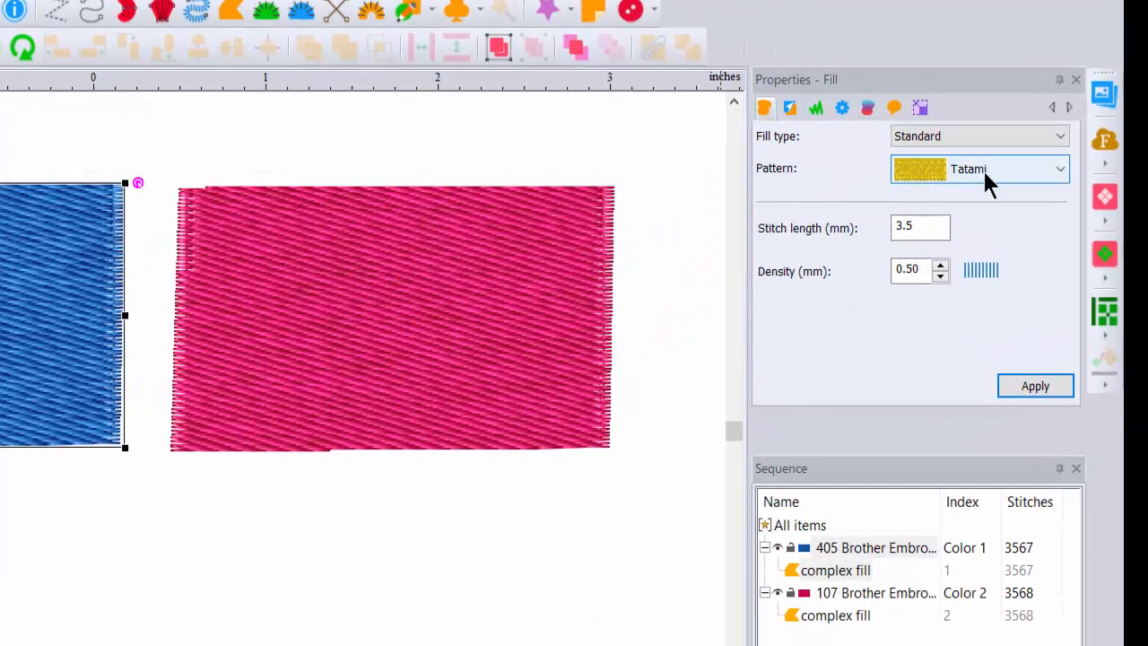
{"action": "left_click", "coordinate": [1022, 137]}
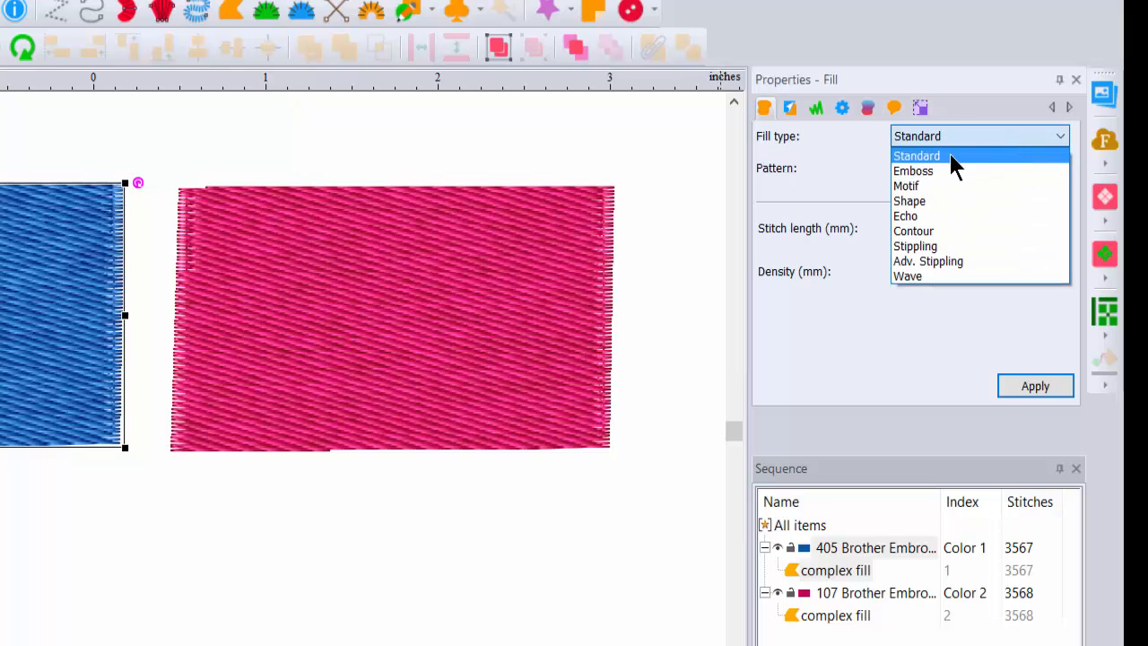
{"action": "left_click", "coordinate": [935, 172]}
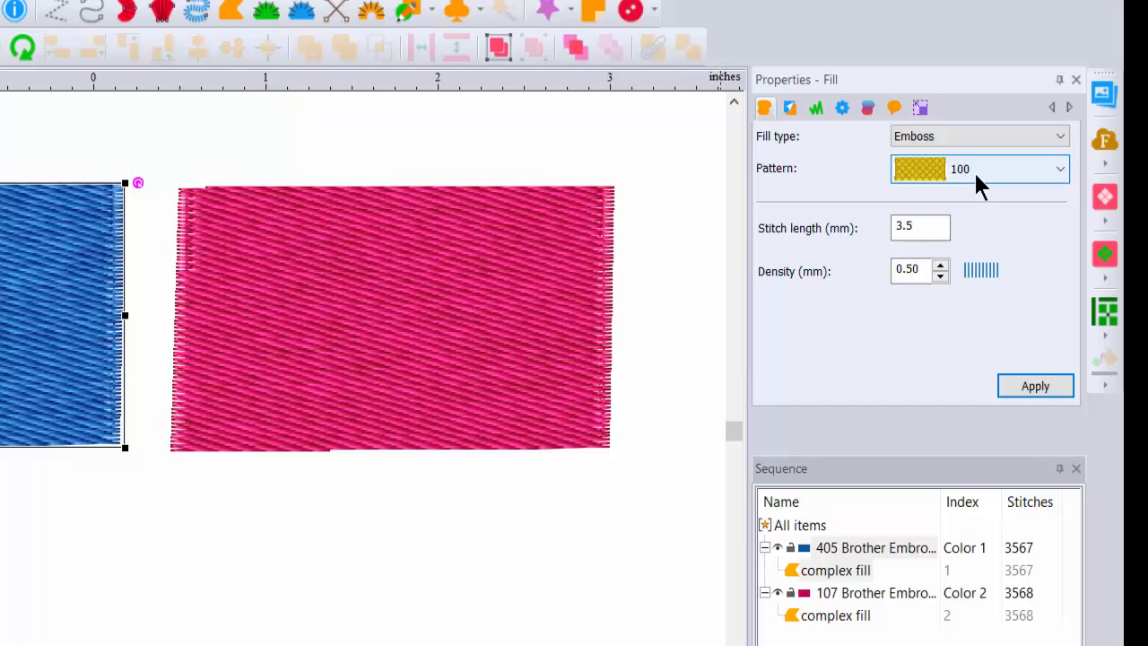
{"action": "left_click", "coordinate": [1061, 170]}
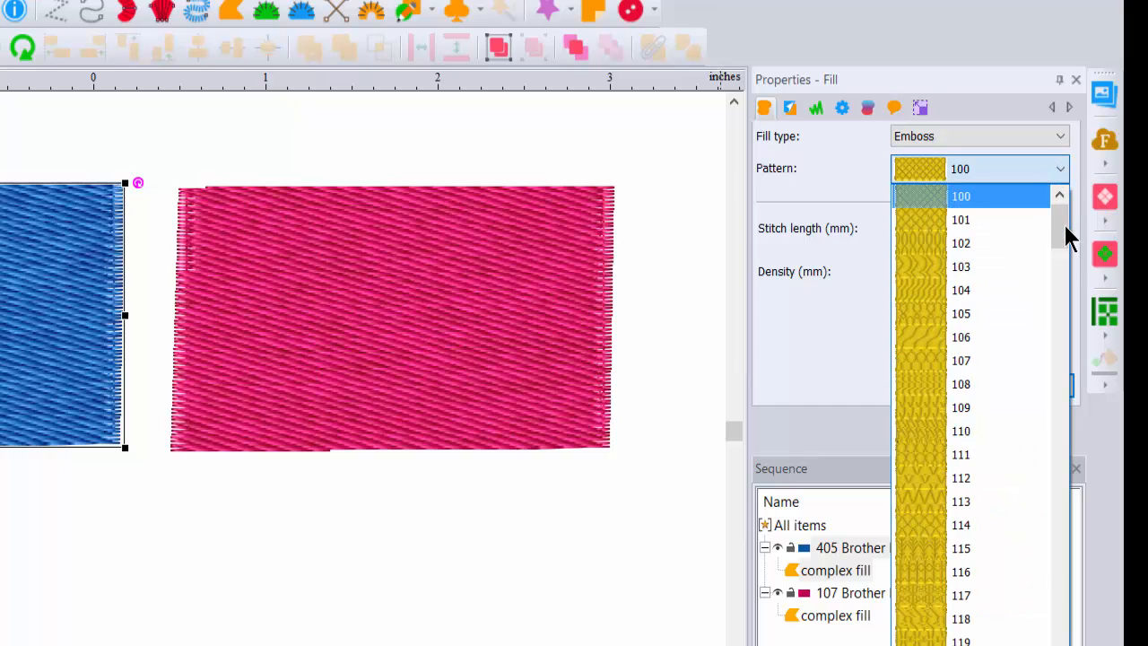
{"action": "mouse_move", "coordinate": [1058, 224]}
{"action": "left_mouse_down"}
{"action": "mouse_move", "coordinate": [1037, 487]}
{"action": "mouse_move", "coordinate": [1057, 632]}
{"action": "mouse_move", "coordinate": [1073, 211]}
{"action": "left_mouse_up"}
{"action": "left_click", "coordinate": [933, 195]}
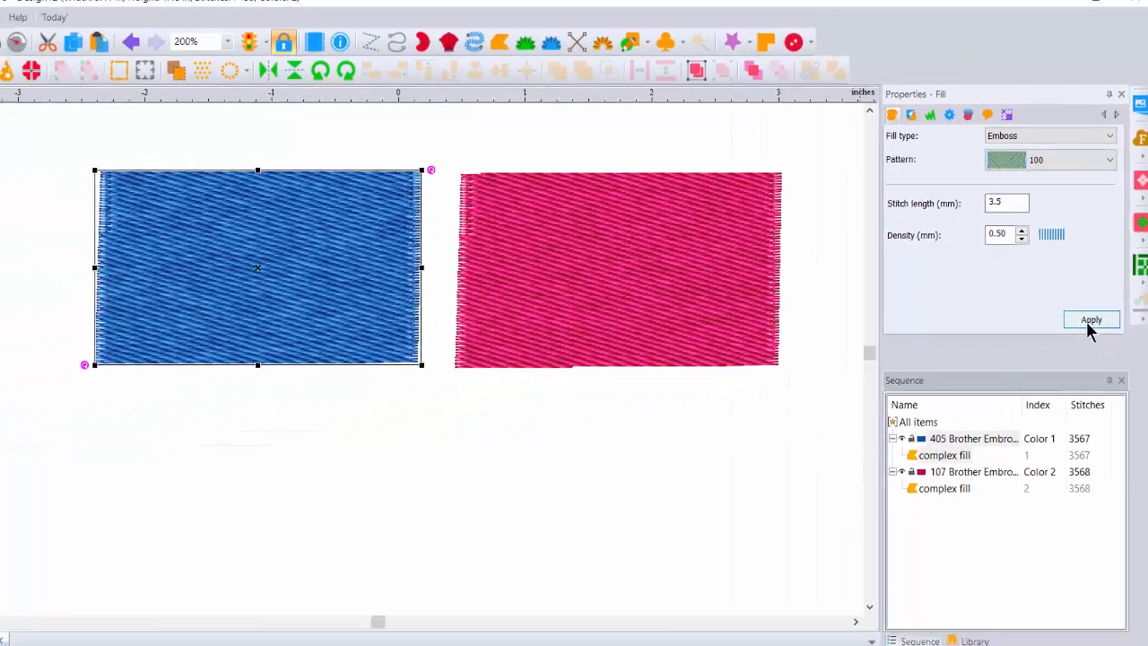
{"action": "left_click", "coordinate": [1089, 325]}
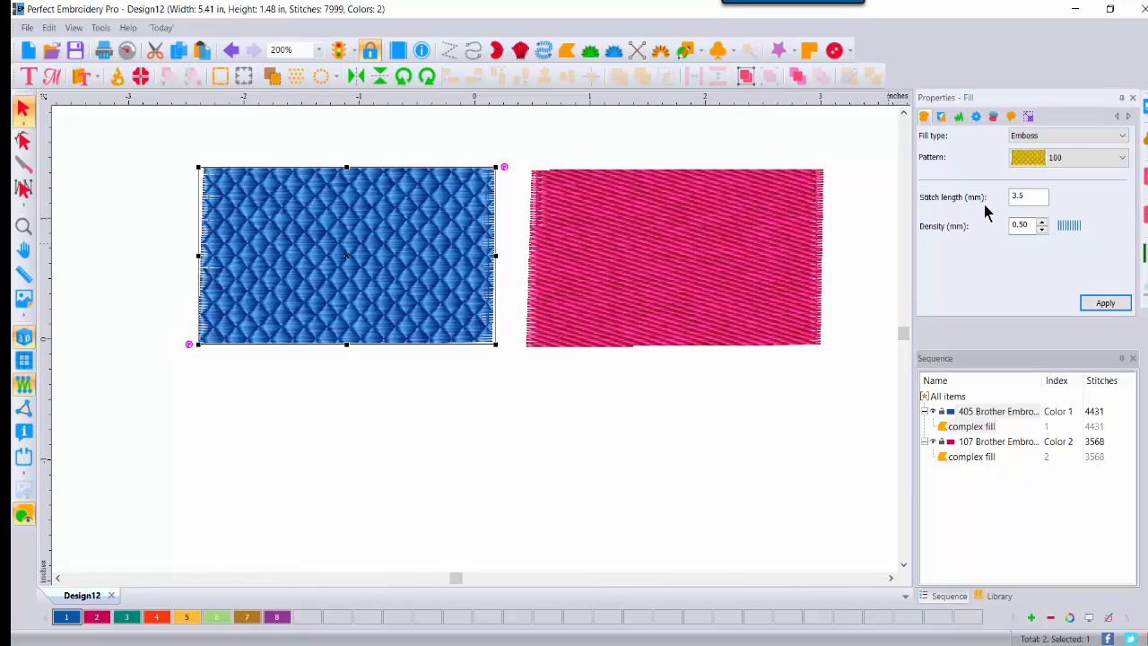
Step: Try a 6 mm stitch length, then undo it back to 3.5
{"action": "left_click_drag", "start_coordinate": [1032, 197], "coordinate": [1002, 197]}
{"action": "type", "text": "6"}
{"action": "left_click", "coordinate": [1103, 302]}
{"action": "left_click", "coordinate": [306, 279]}
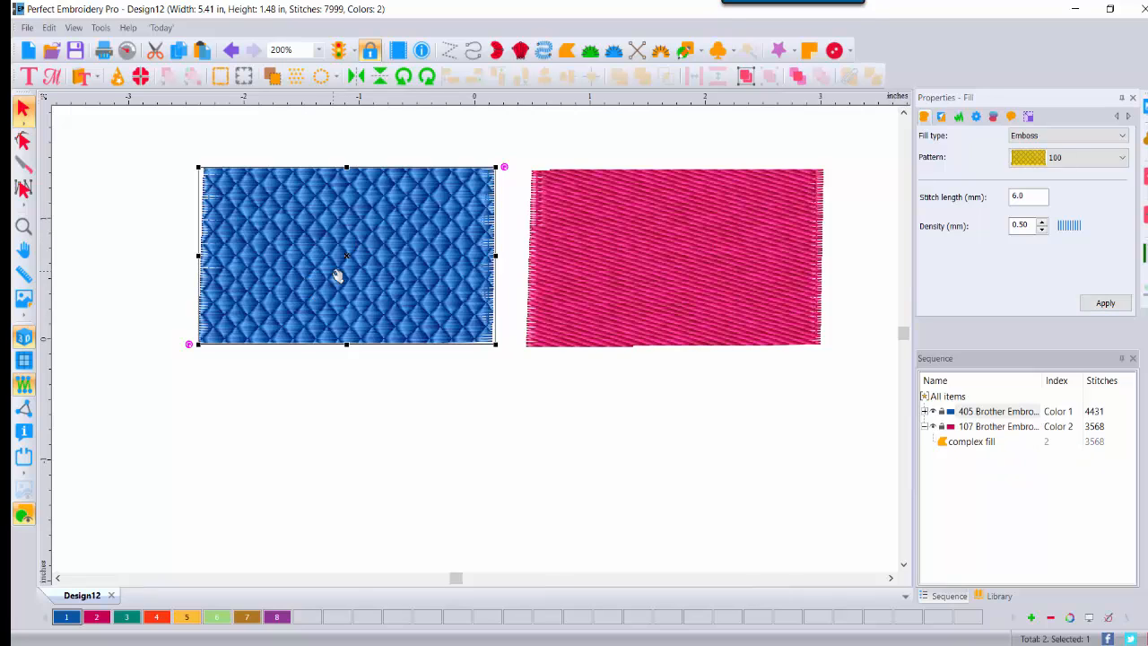
{"action": "left_click", "coordinate": [233, 52]}
Step: Set the pink rectangle's fill to Emboss with pattern 101 and deselect it
{"action": "left_click", "coordinate": [660, 257]}
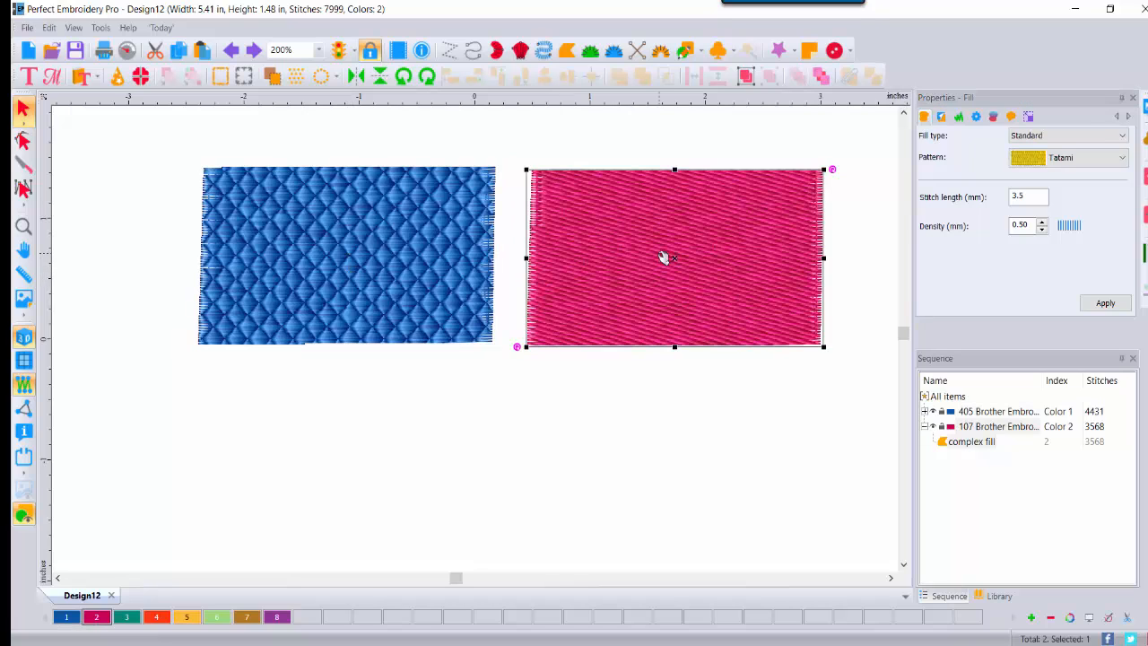
{"action": "left_click", "coordinate": [1077, 137]}
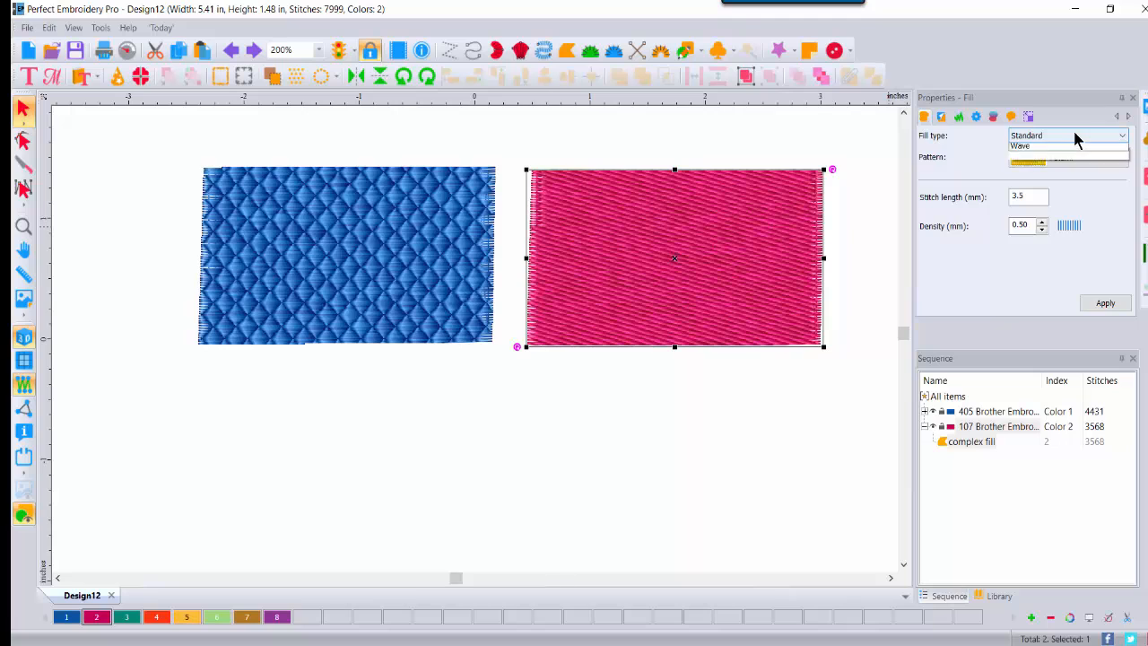
{"action": "left_click", "coordinate": [1054, 160]}
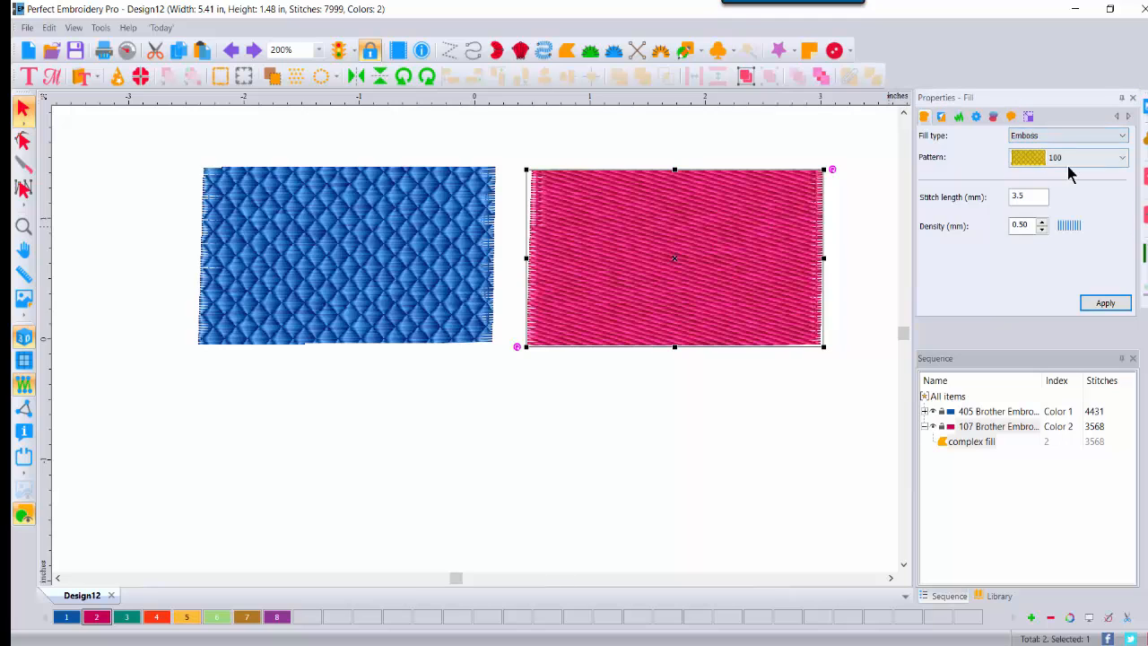
{"action": "left_click", "coordinate": [1123, 159]}
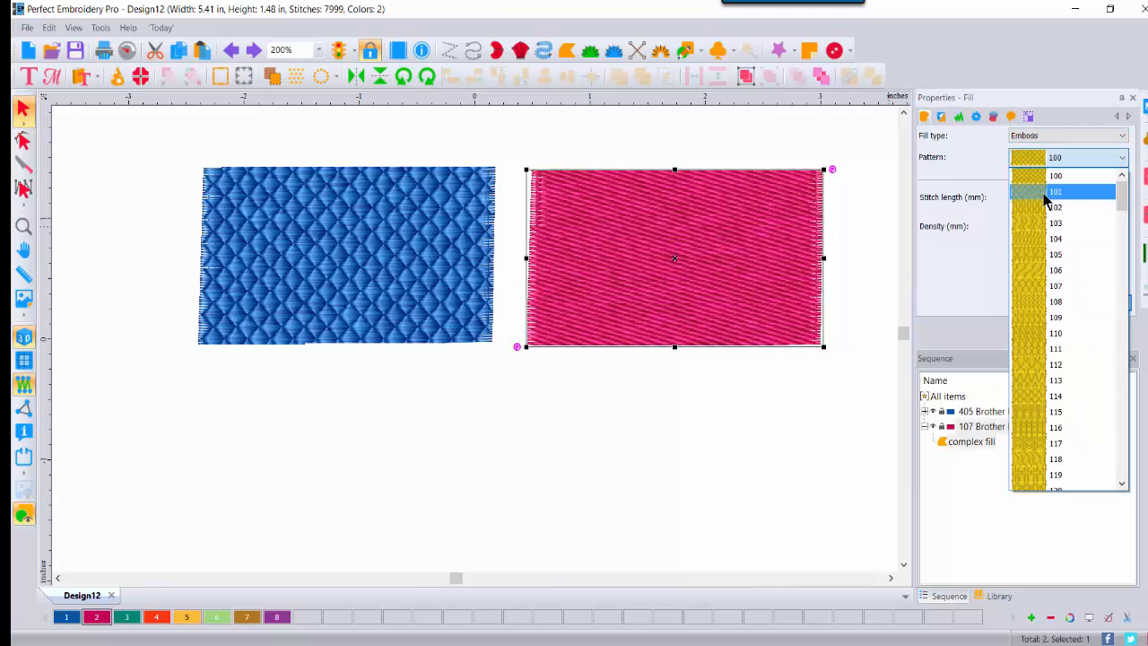
{"action": "left_click", "coordinate": [1049, 192]}
{"action": "left_click", "coordinate": [1097, 304]}
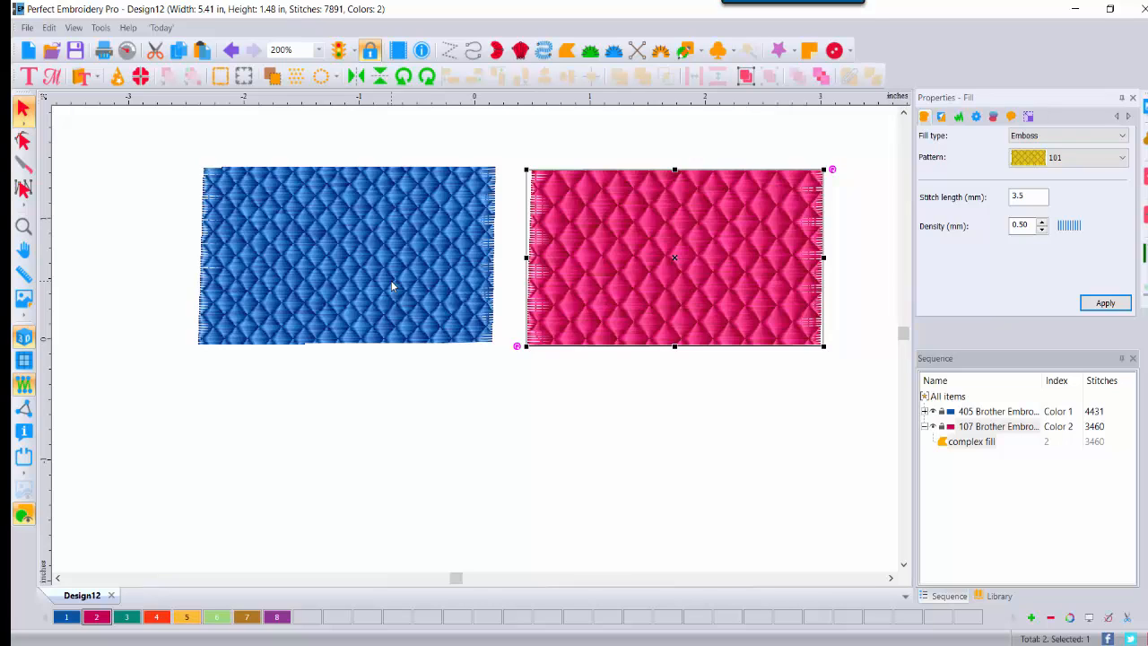
{"action": "left_click", "coordinate": [478, 391]}
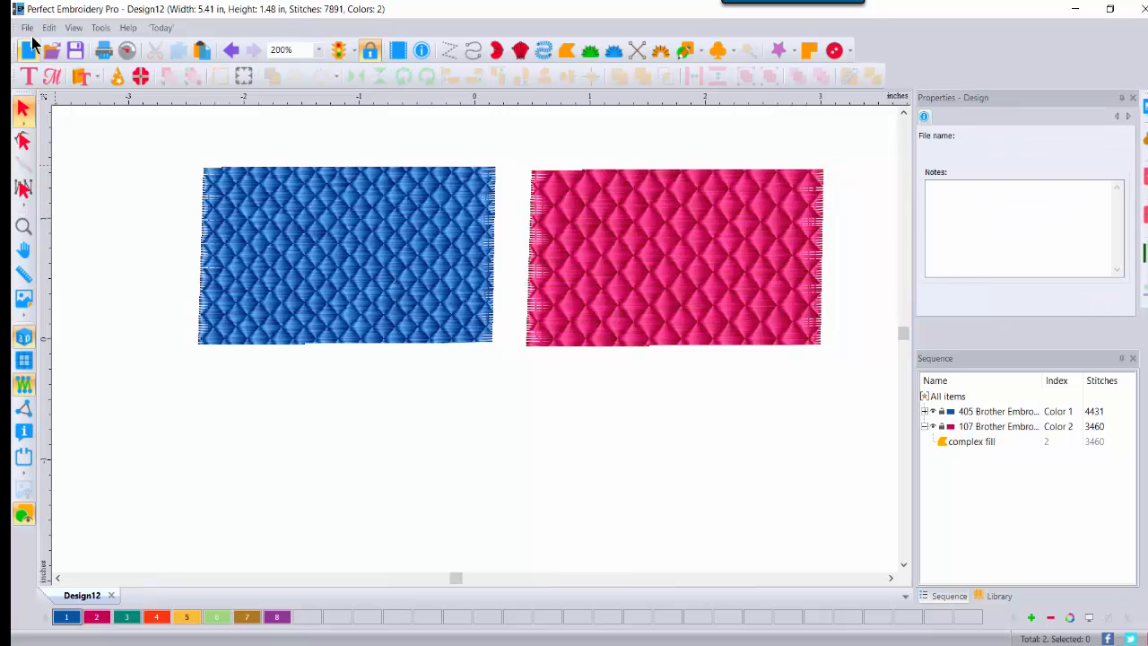
Step: Start a new design and insert Butterfly01 from the Applique Shapes catalogue
{"action": "left_click", "coordinate": [29, 51]}
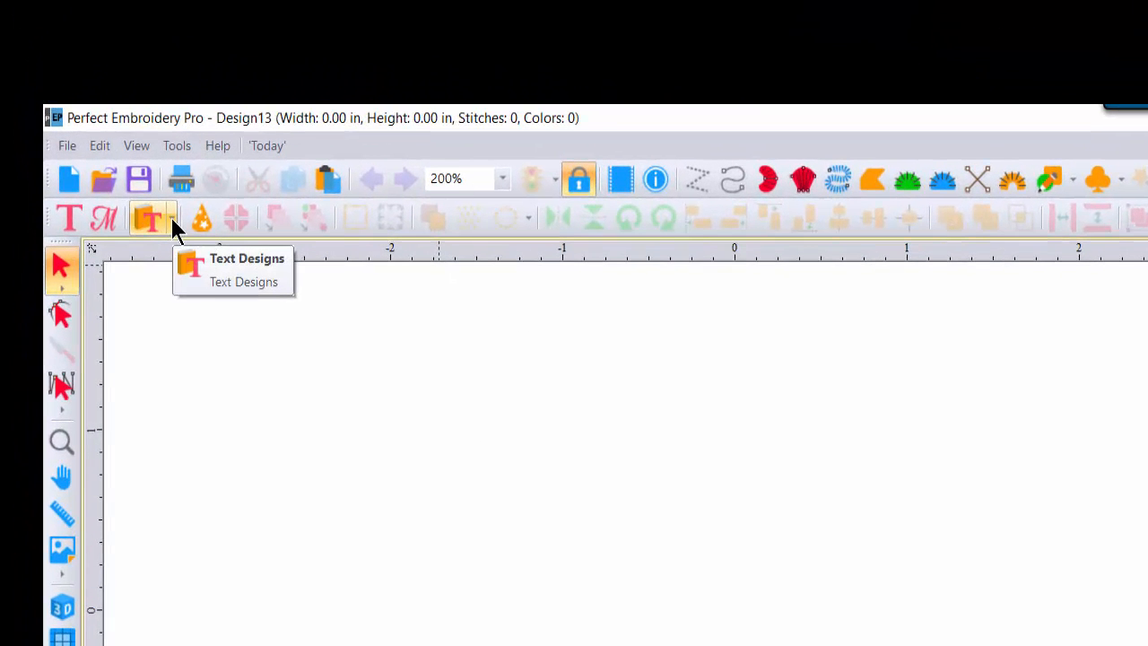
{"action": "left_click", "coordinate": [171, 218]}
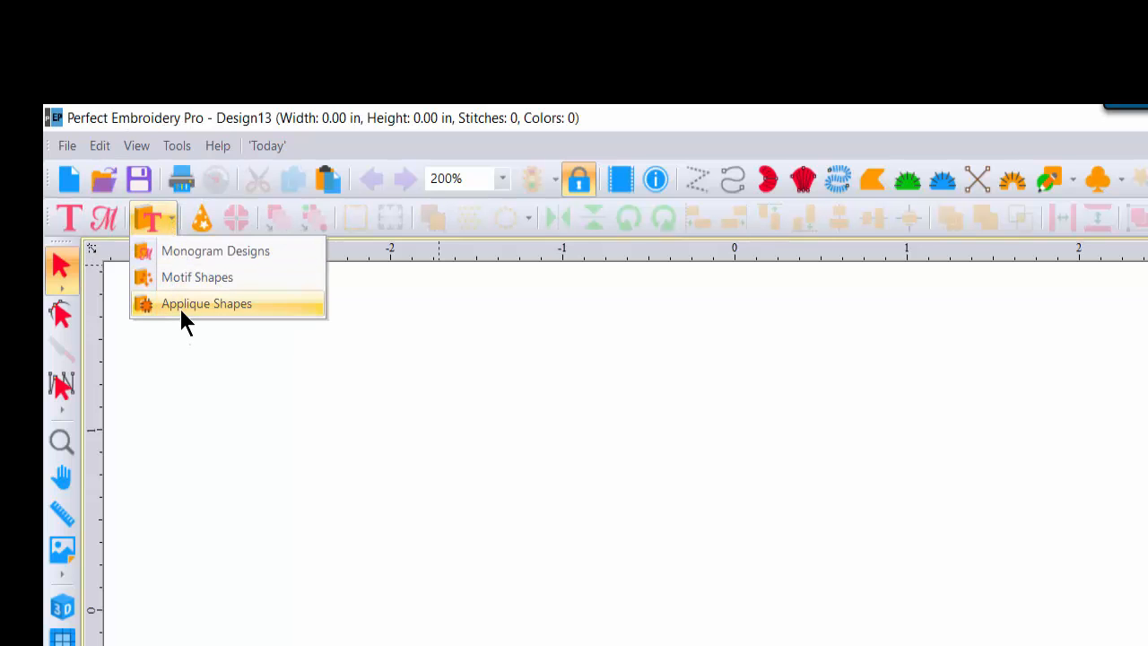
{"action": "left_click", "coordinate": [182, 309]}
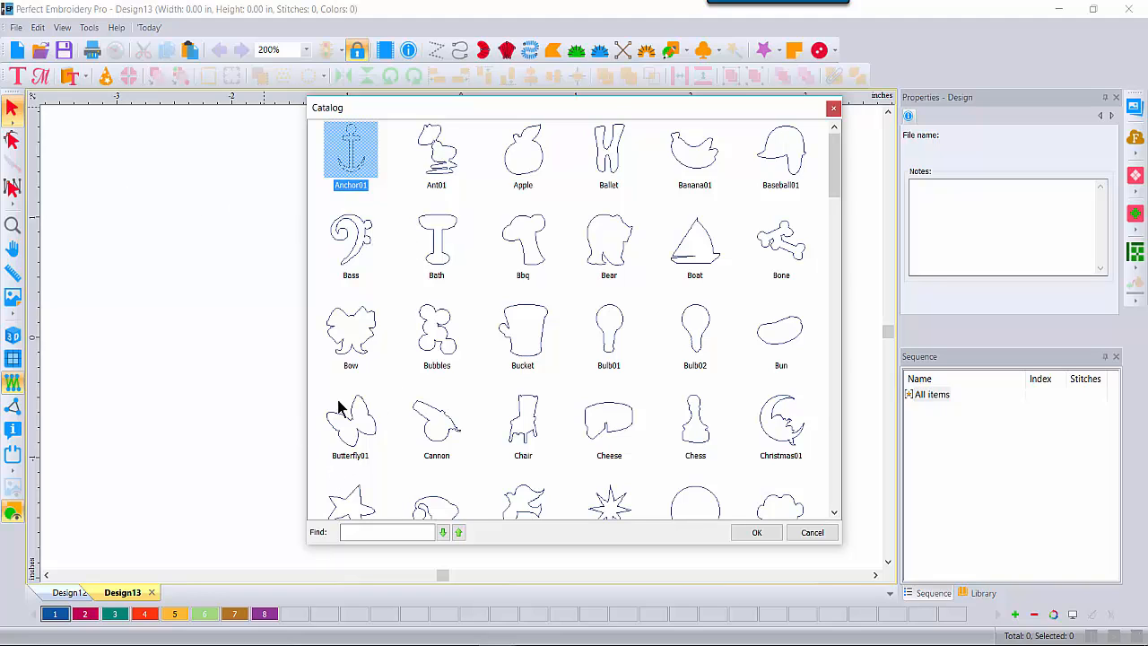
{"action": "double_click", "coordinate": [351, 438]}
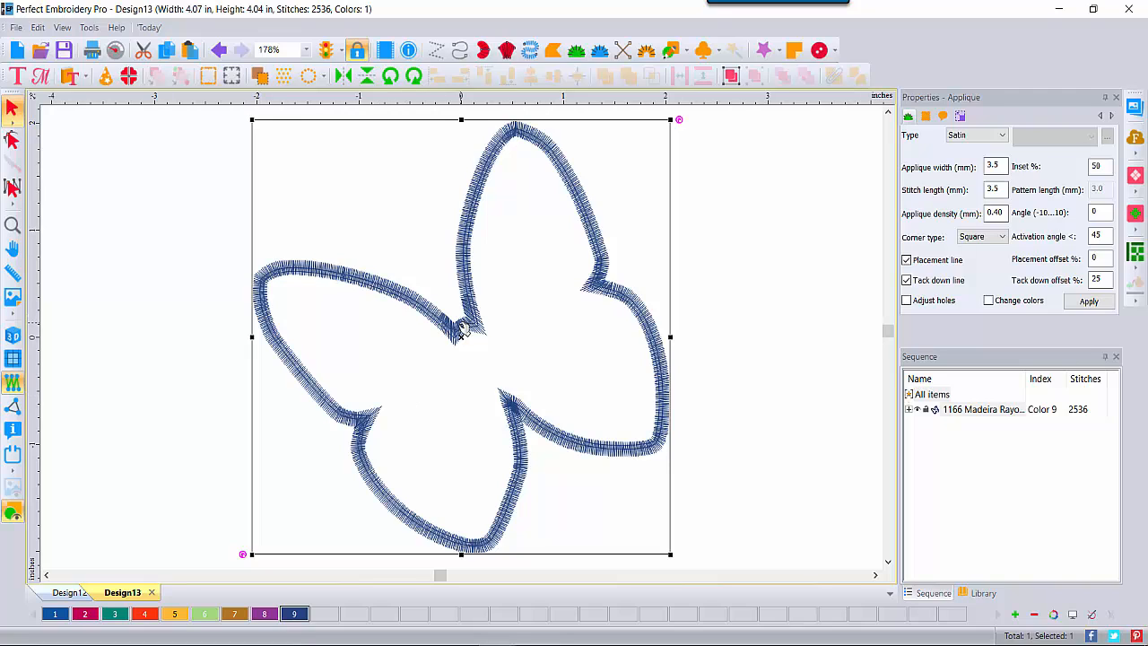
Step: Convert the stitched butterfly to artwork
{"action": "right_click", "coordinate": [460, 328]}
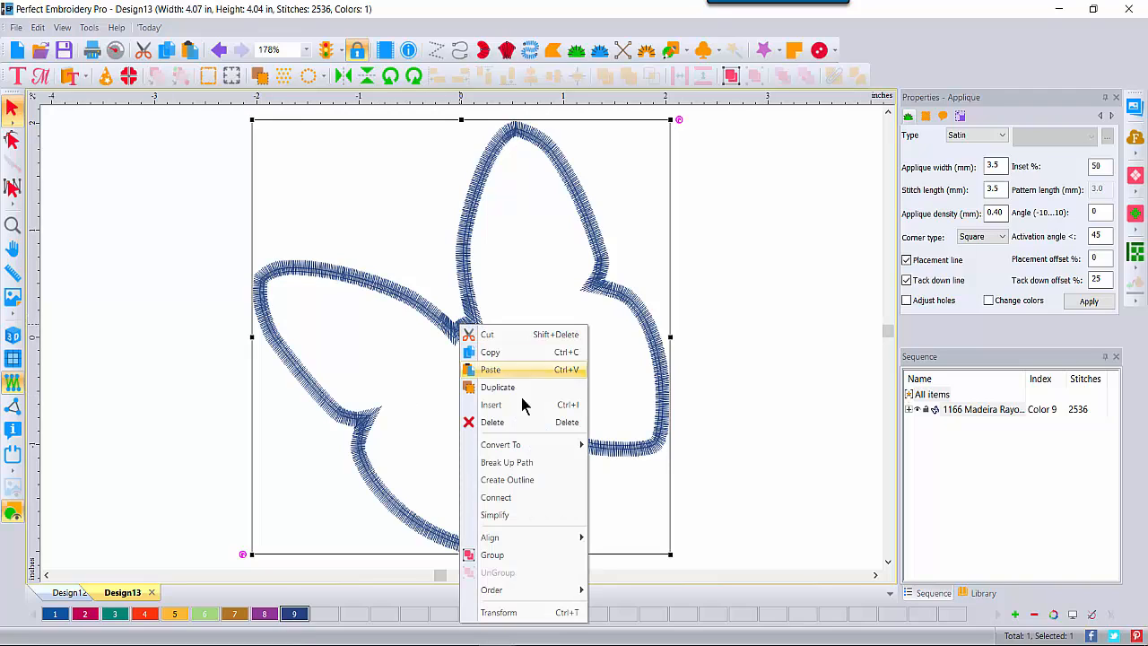
{"action": "mouse_move", "coordinate": [578, 445]}
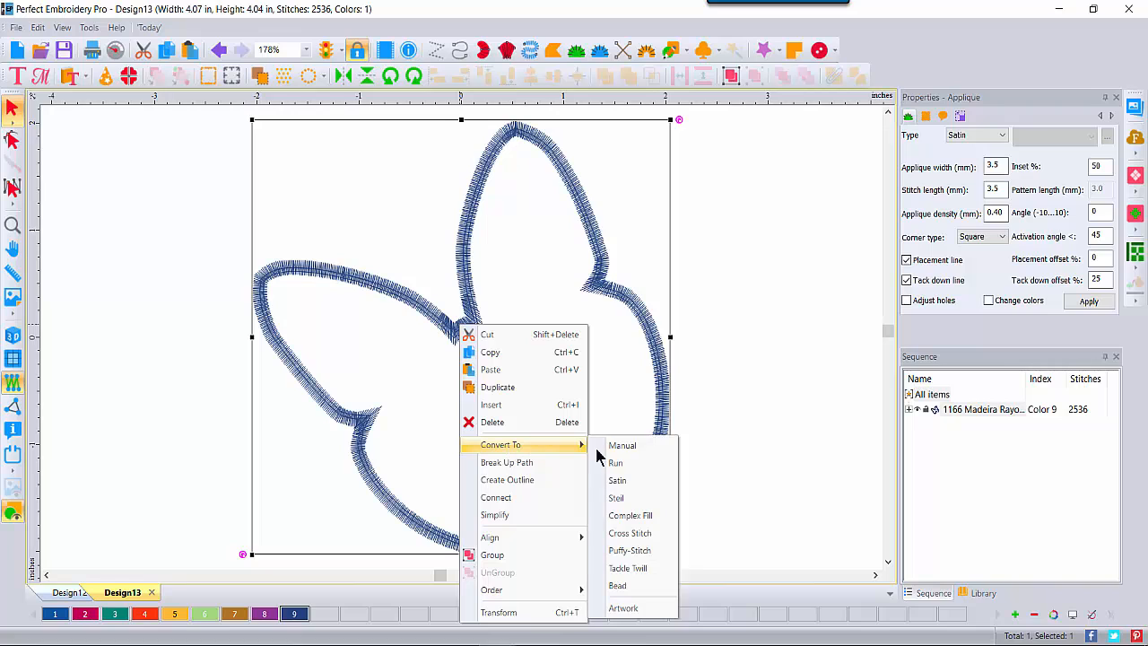
{"action": "left_click", "coordinate": [644, 610]}
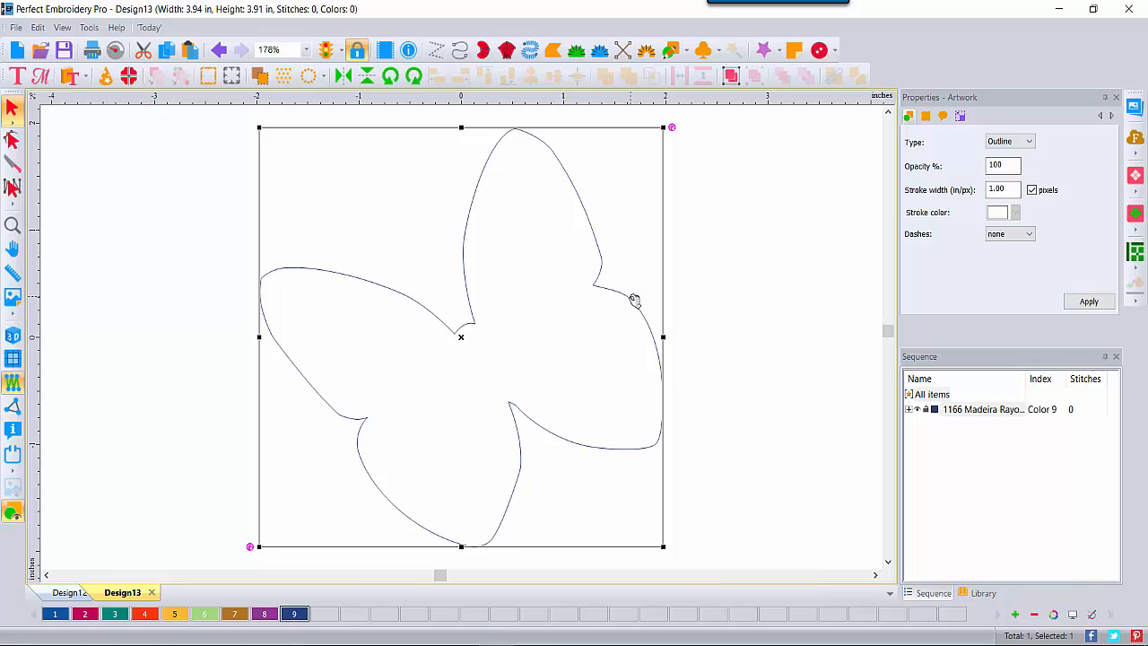
Step: Resize the butterfly outline to a height of 0.25 inch and deselect it
{"action": "left_click", "coordinate": [960, 118]}
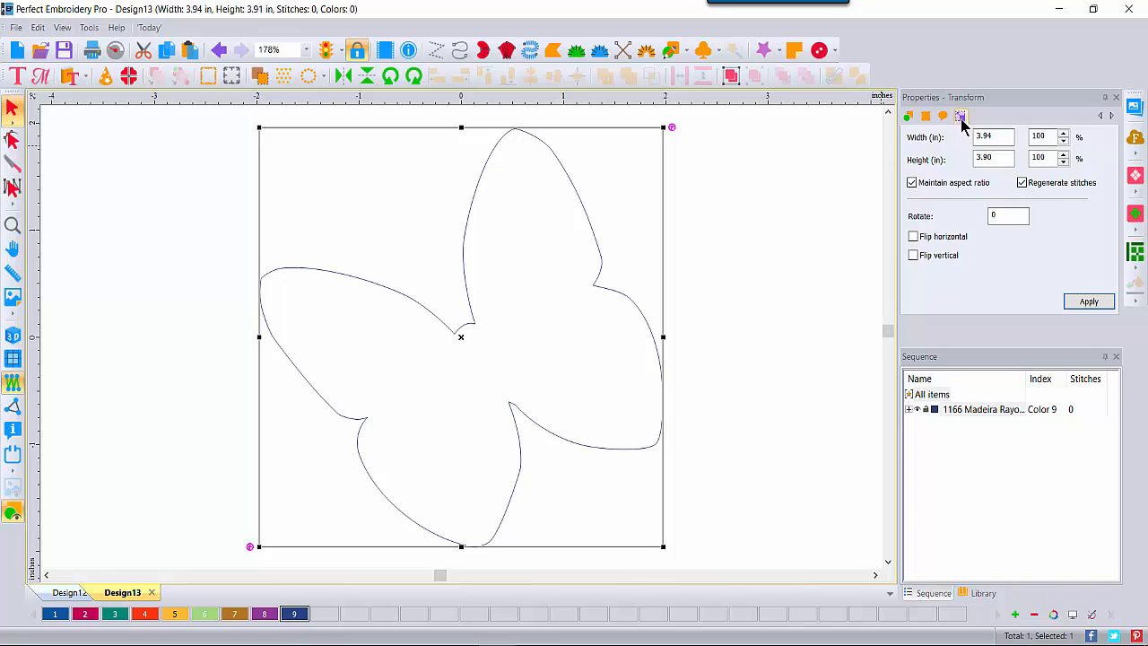
{"action": "left_click_drag", "start_coordinate": [996, 158], "coordinate": [974, 158]}
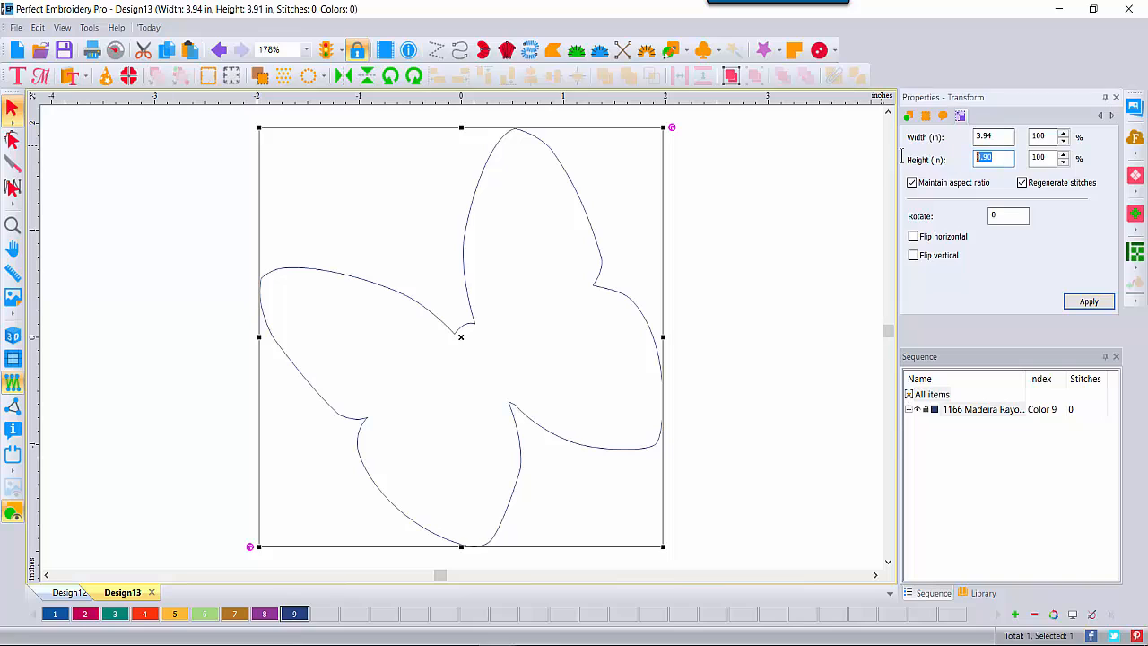
{"action": "type", "text": ".25"}
{"action": "left_click", "coordinate": [1088, 302]}
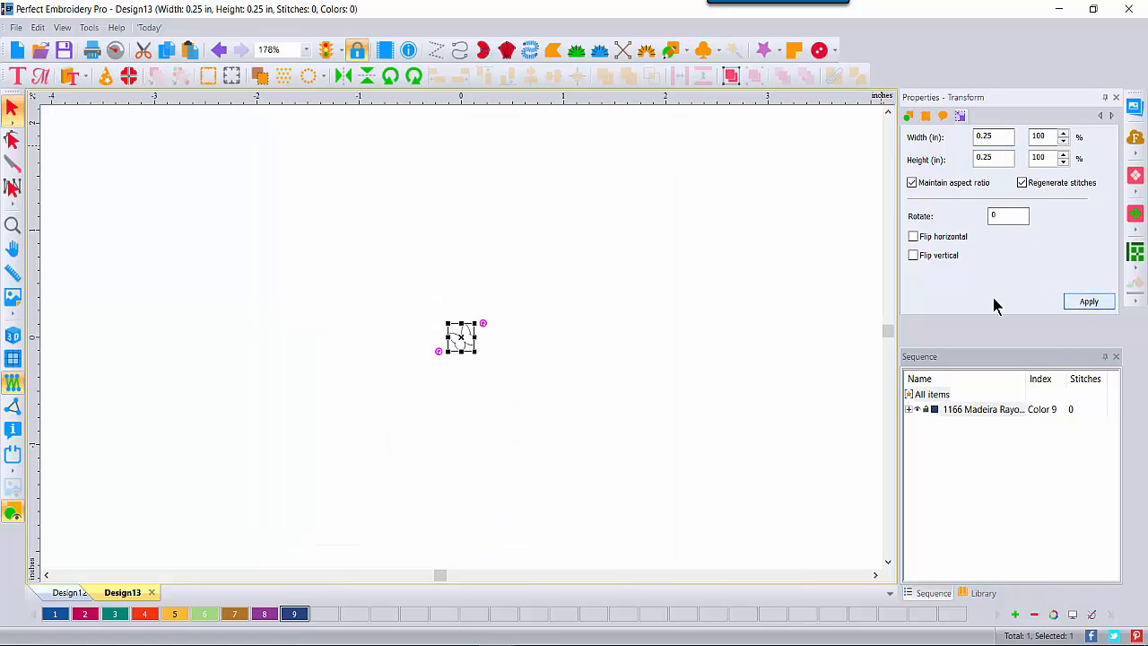
{"action": "left_click", "coordinate": [470, 386]}
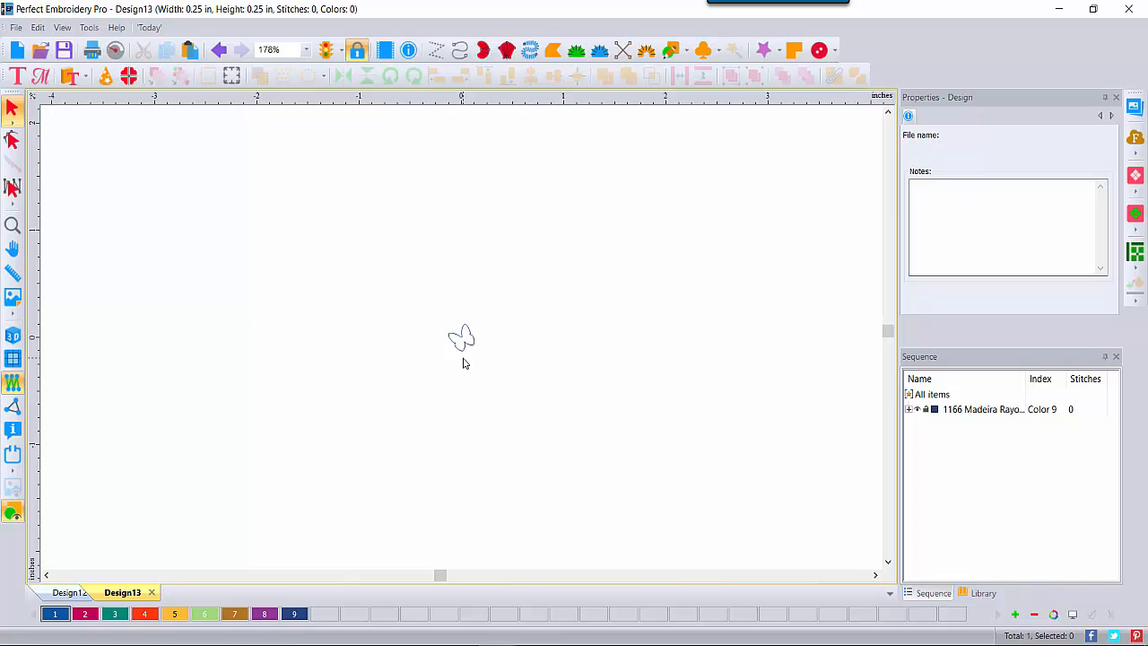
Step: Save the butterfly as z bttrfly in Emboss Pattern (EMP) format in the Emboss folder
{"action": "left_click", "coordinate": [16, 27]}
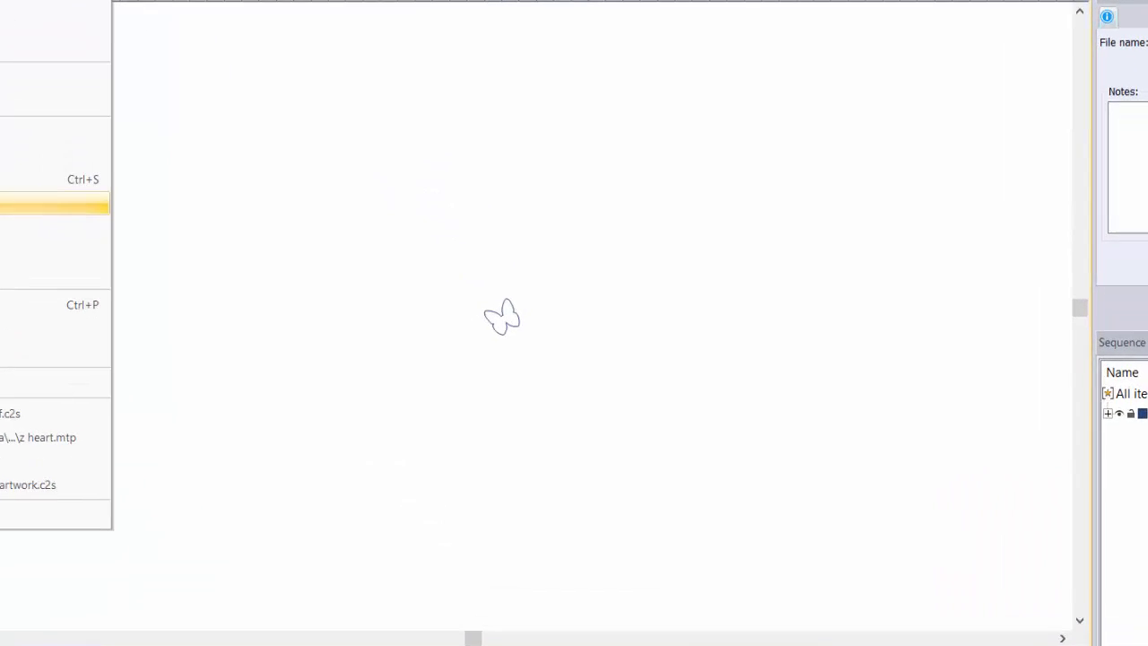
{"action": "left_click", "coordinate": [34, 256]}
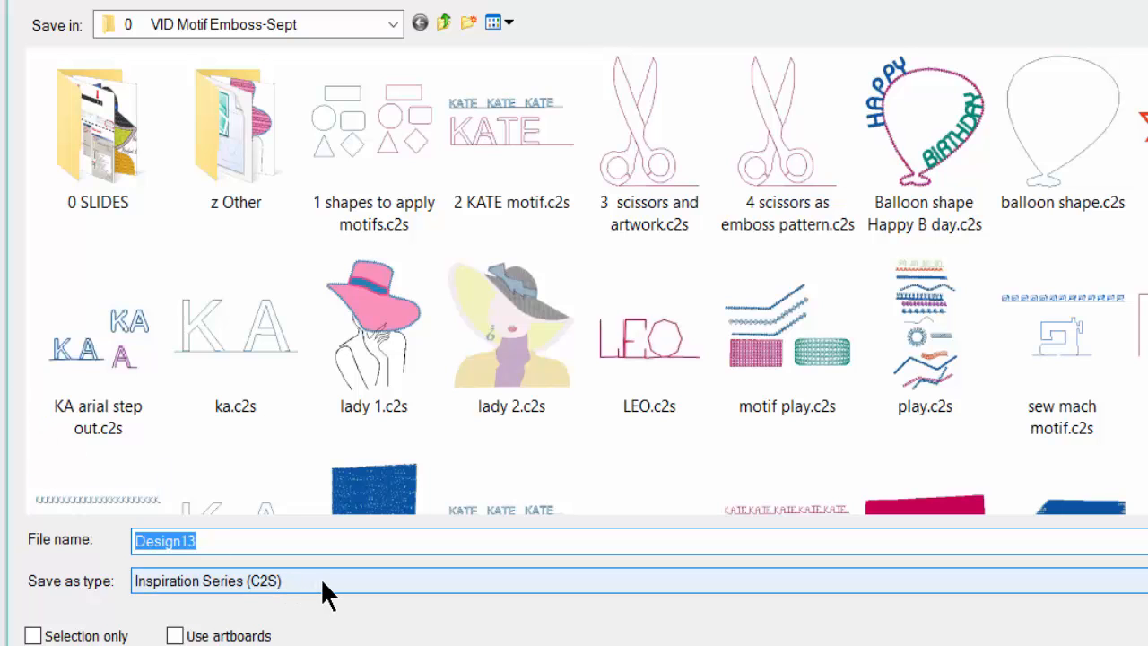
{"action": "left_click", "coordinate": [323, 583]}
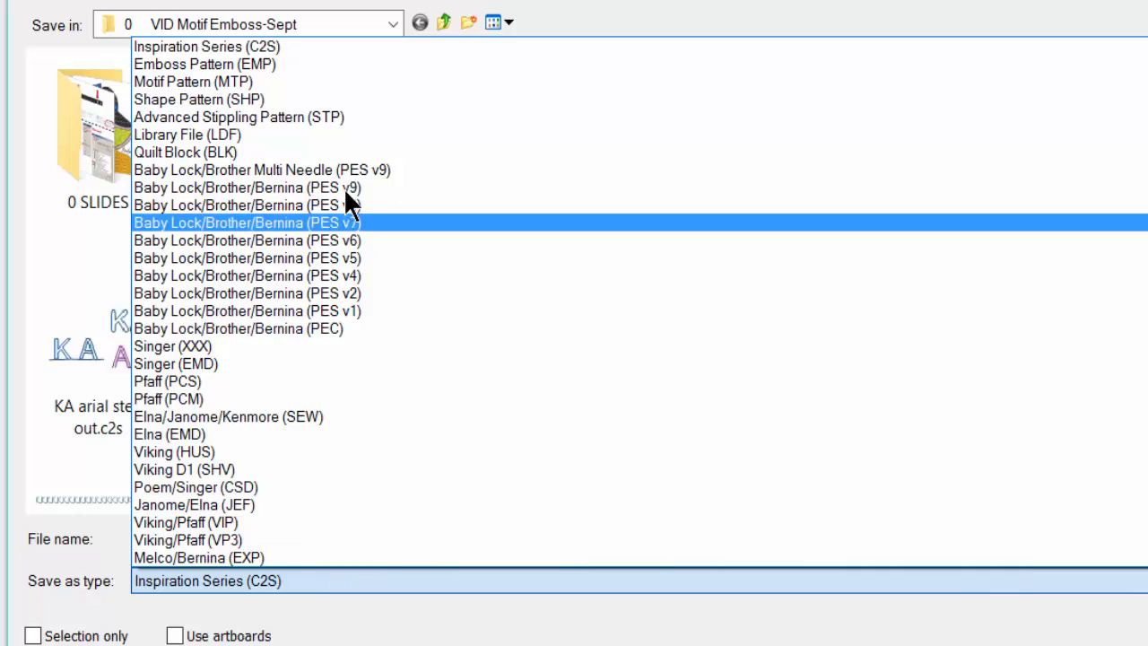
{"action": "left_click", "coordinate": [316, 63]}
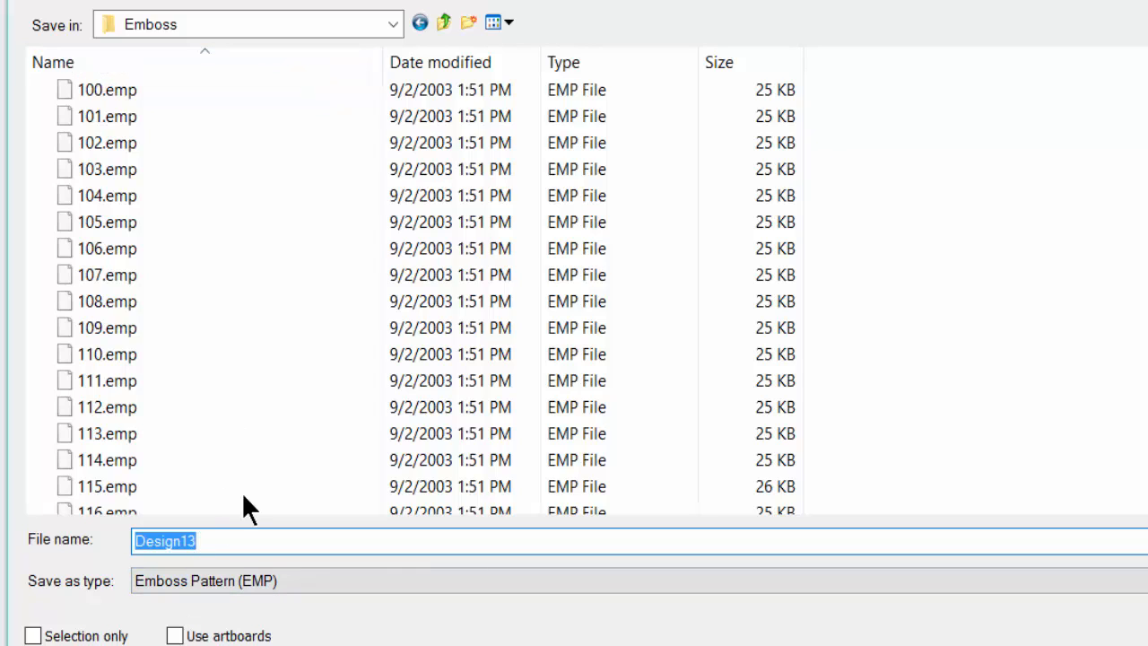
{"action": "left_click", "coordinate": [394, 25]}
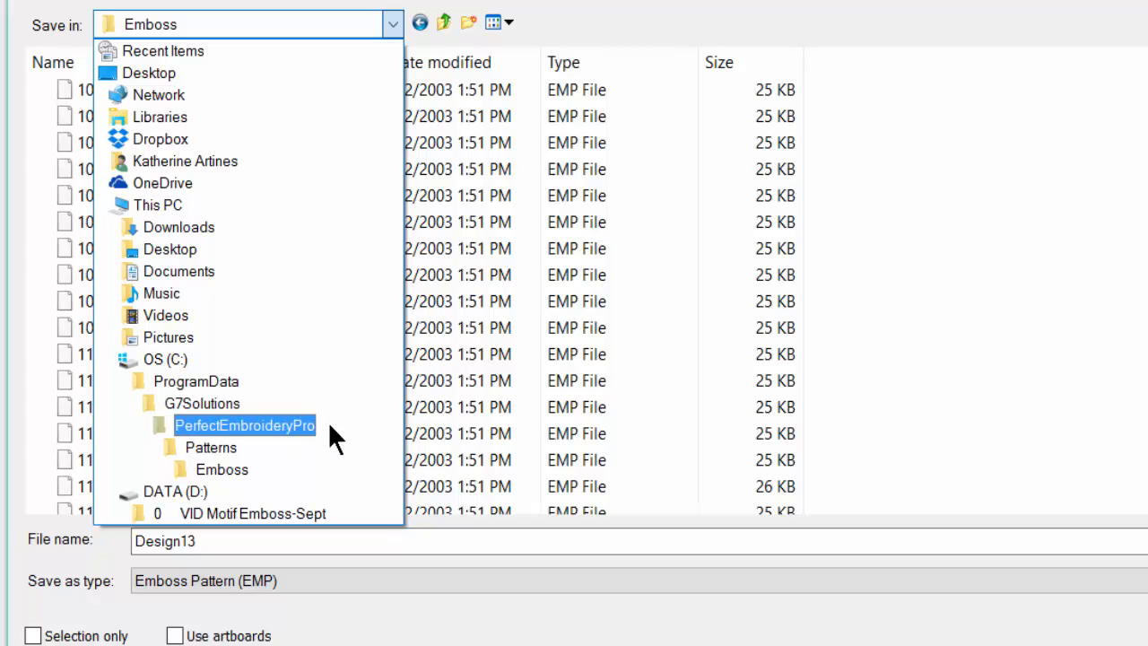
{"action": "left_click", "coordinate": [235, 469]}
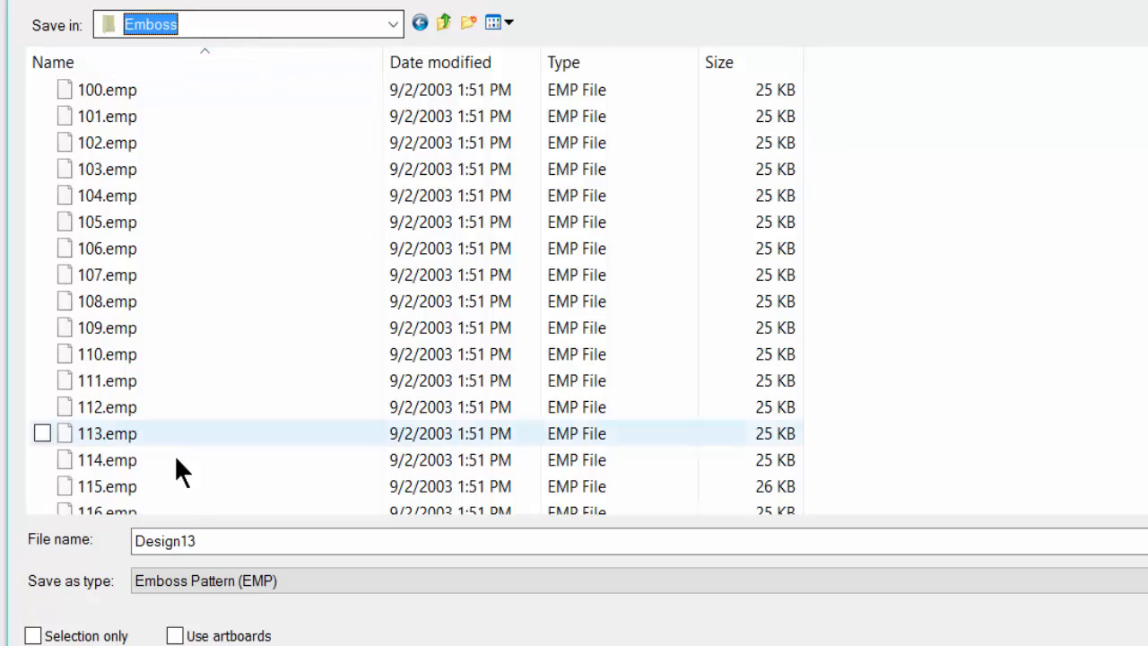
{"action": "double_click", "coordinate": [226, 538]}
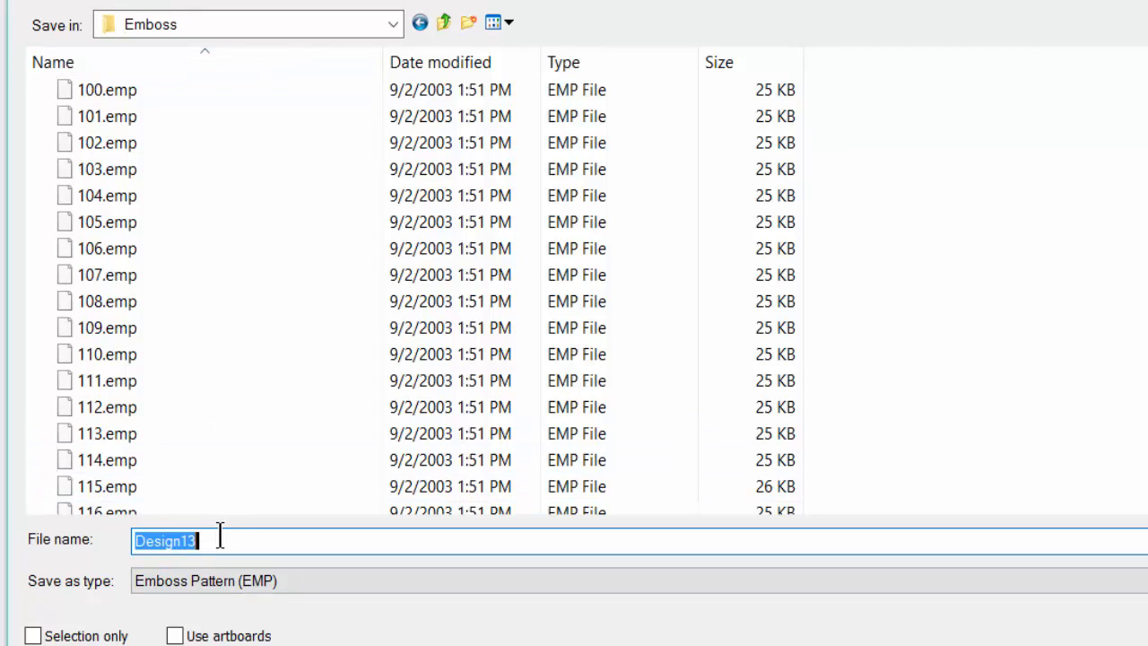
{"action": "type", "text": "z"}
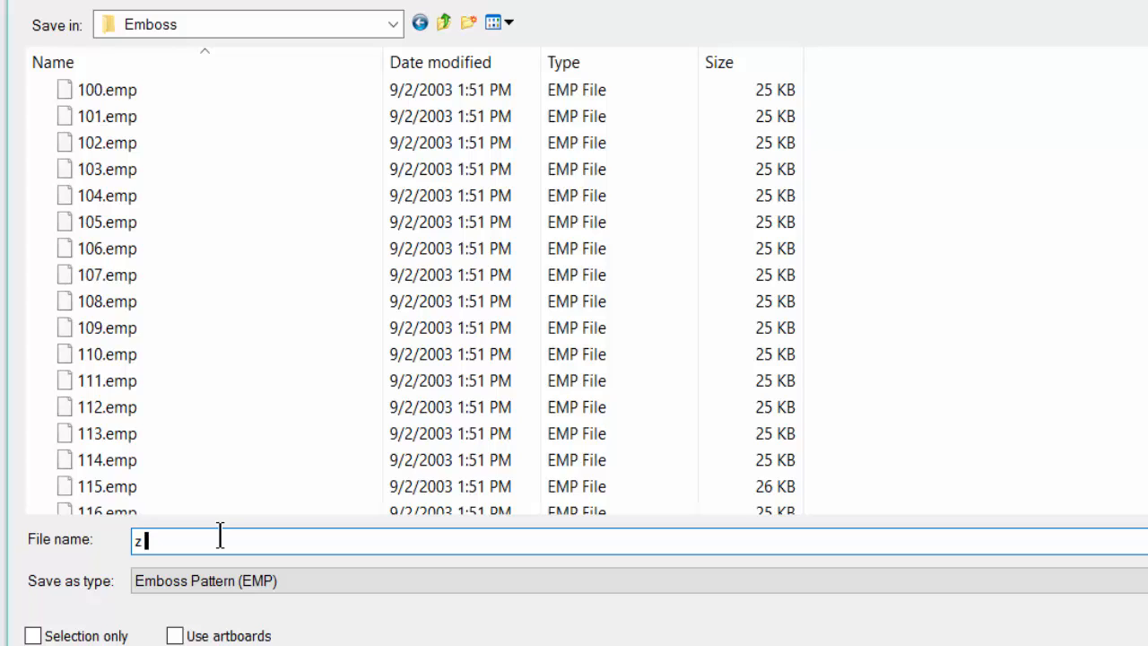
{"action": "type", "text": "bttrfly"}
{"action": "key", "text": "Return"}
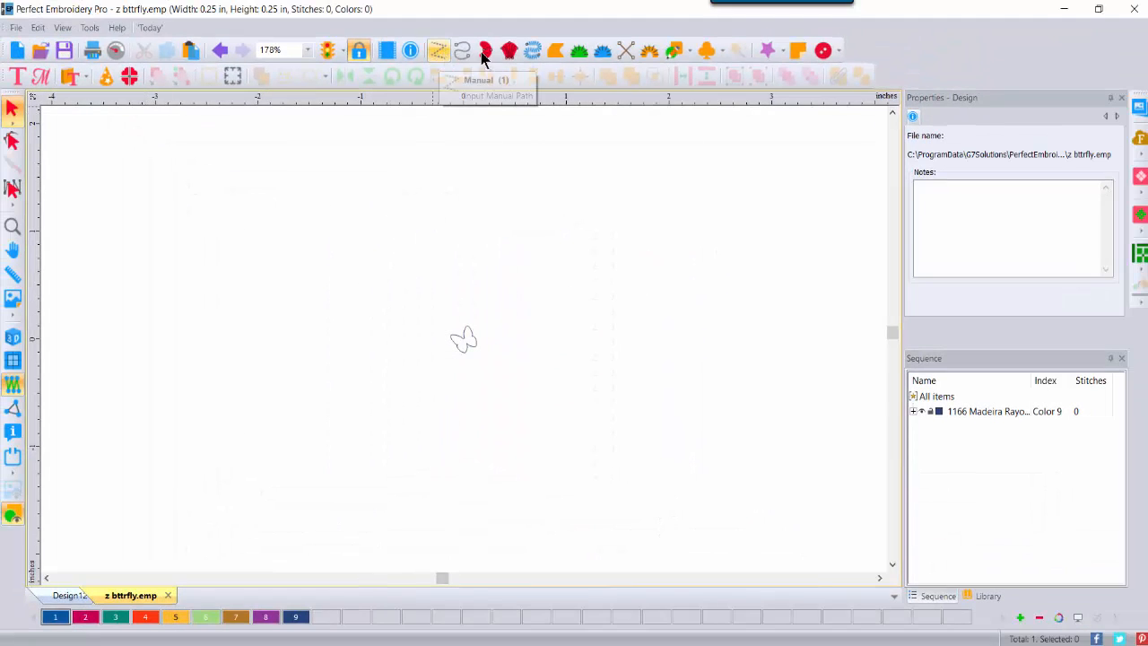
Step: Draw a four-sided complex fill and view it in 3D
{"action": "left_click", "coordinate": [556, 51]}
{"action": "left_click", "coordinate": [132, 199]}
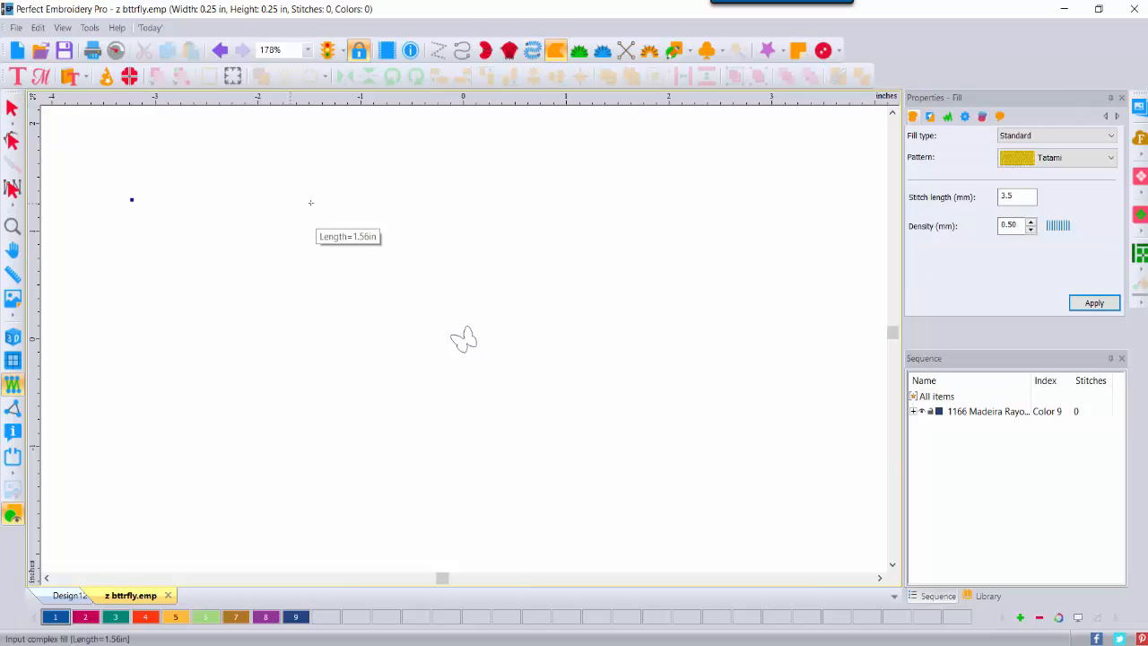
{"action": "left_click", "coordinate": [374, 206]}
{"action": "left_click", "coordinate": [361, 423]}
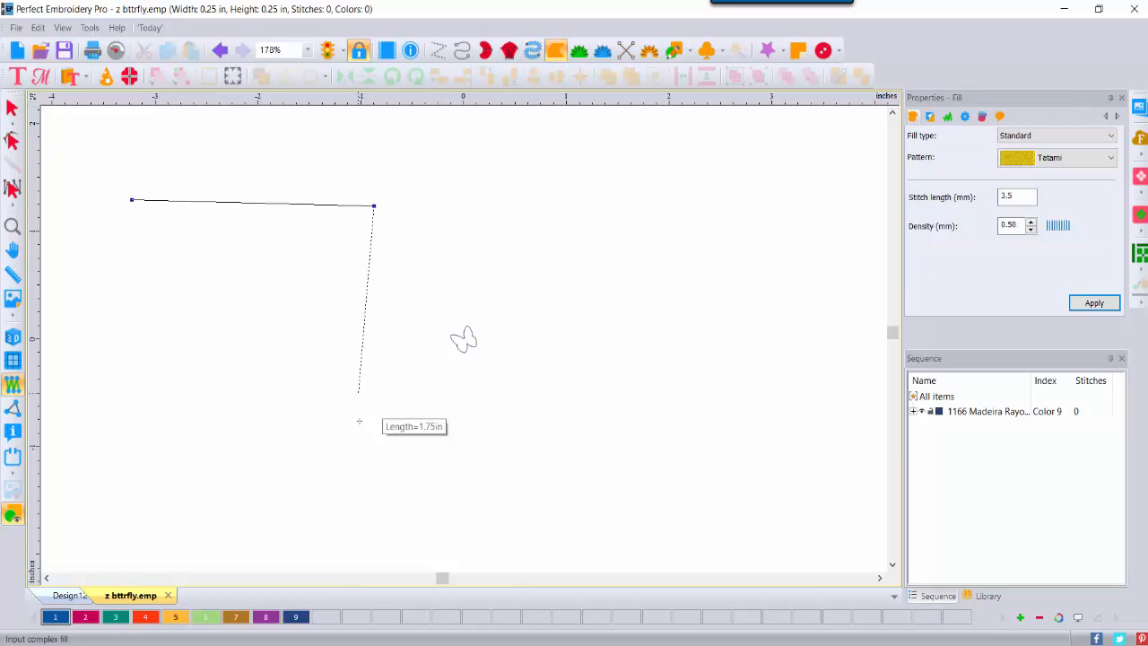
{"action": "left_click", "coordinate": [110, 428]}
{"action": "right_click", "coordinate": [111, 428]}
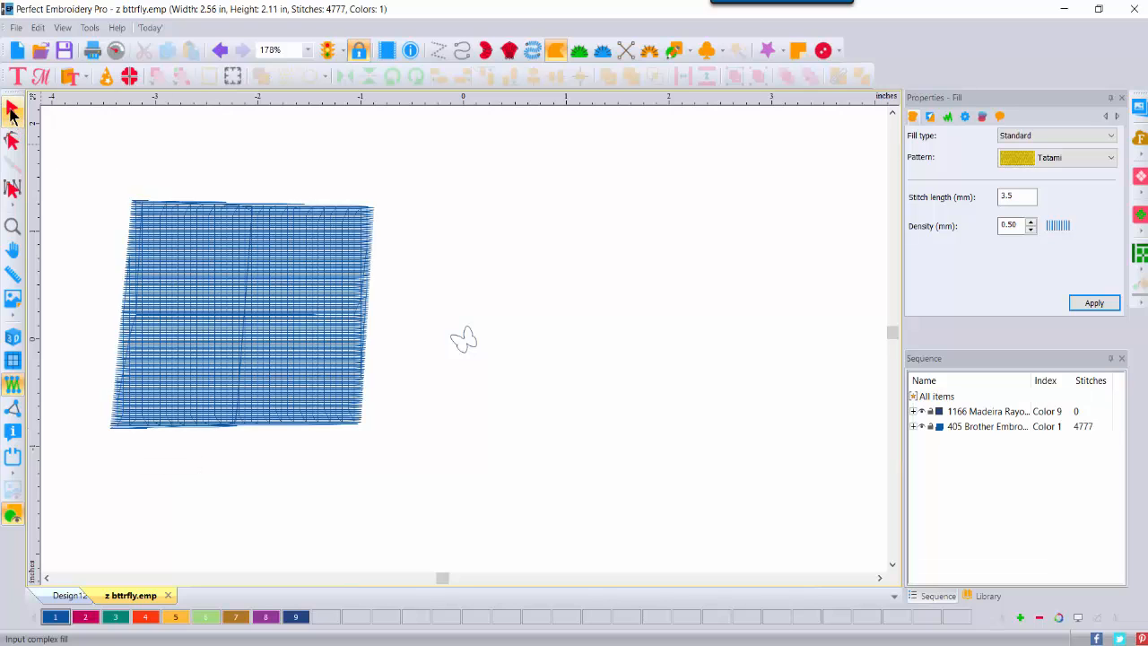
{"action": "left_click", "coordinate": [12, 337]}
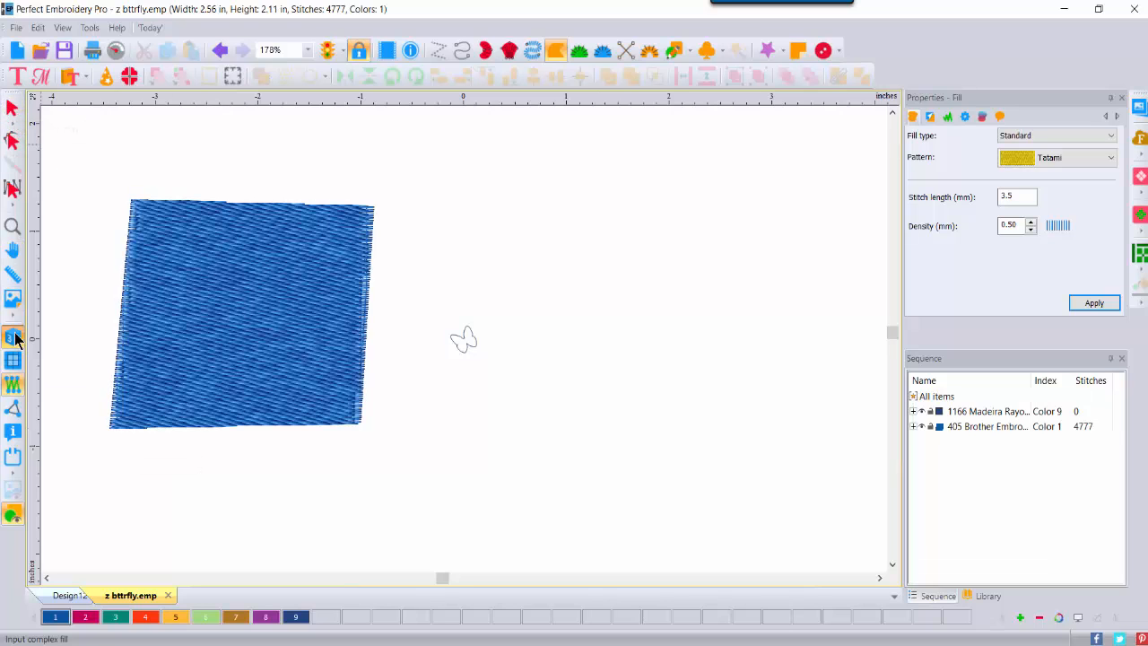
Step: Recolour the fill to pink Color 2 and move it right of the butterfly
{"action": "left_click", "coordinate": [12, 108]}
{"action": "left_click", "coordinate": [220, 312]}
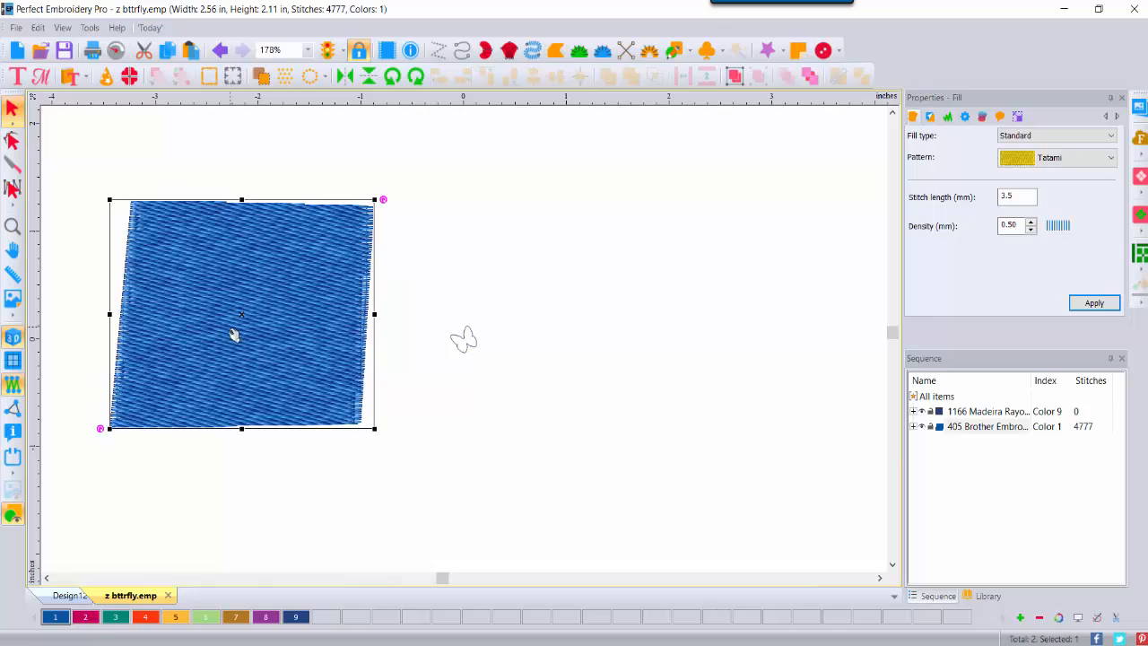
{"action": "left_click", "coordinate": [85, 618]}
{"action": "left_click_drag", "start_coordinate": [299, 380], "coordinate": [710, 372]}
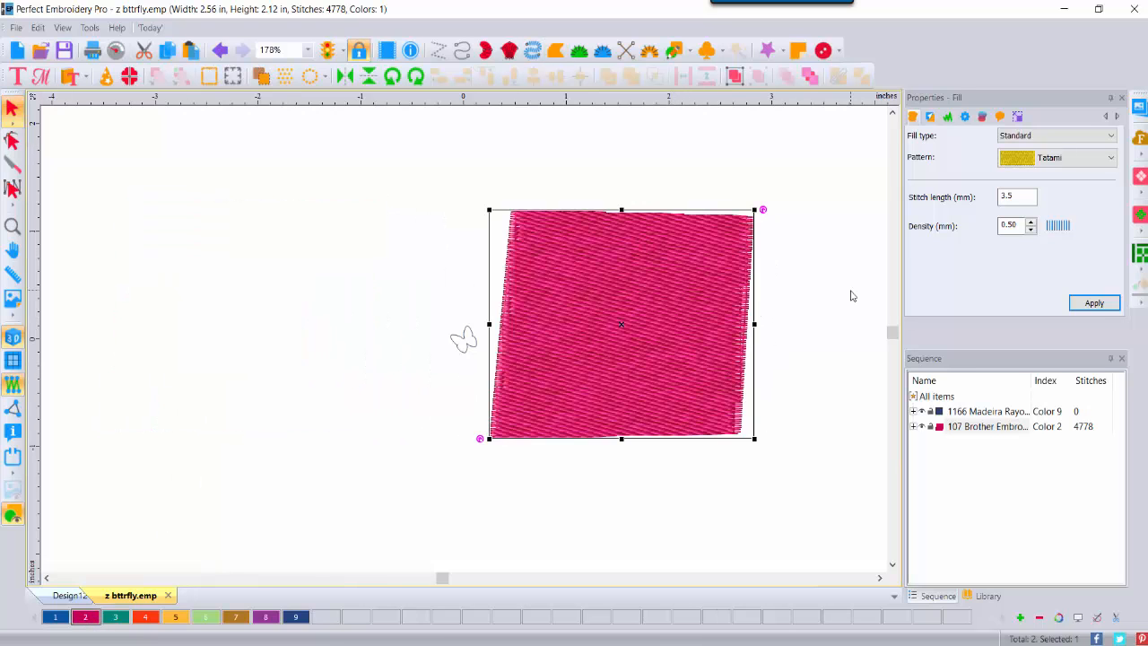
Step: Give the fill an Emboss fill using the z bttrfly pattern
{"action": "left_click", "coordinate": [1041, 138]}
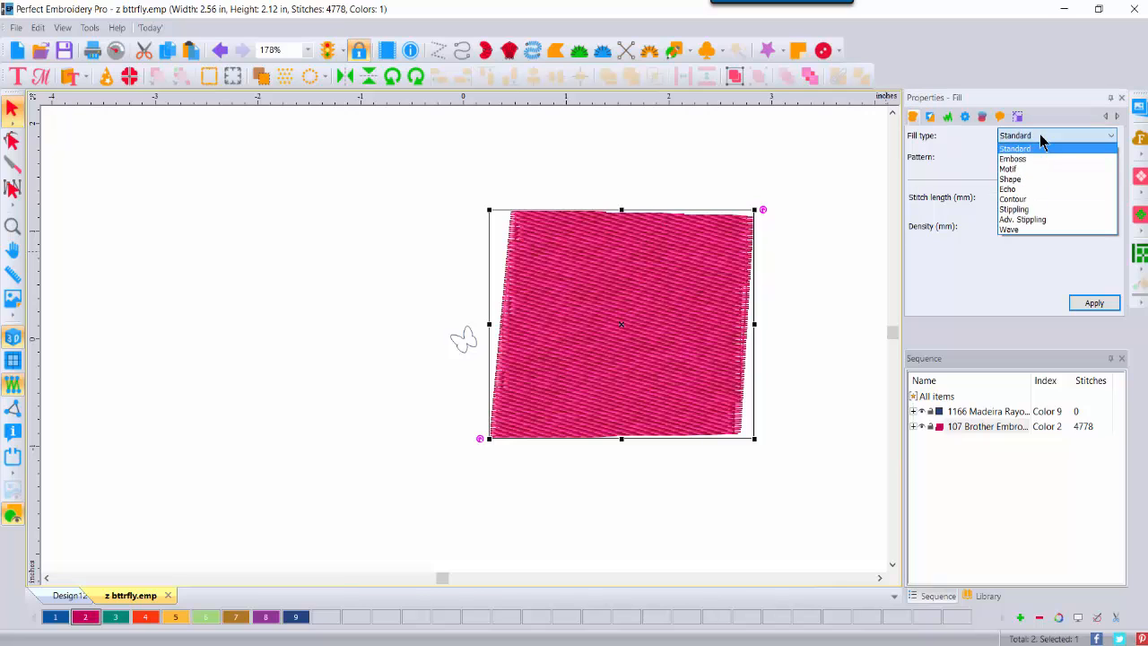
{"action": "left_click", "coordinate": [1041, 159]}
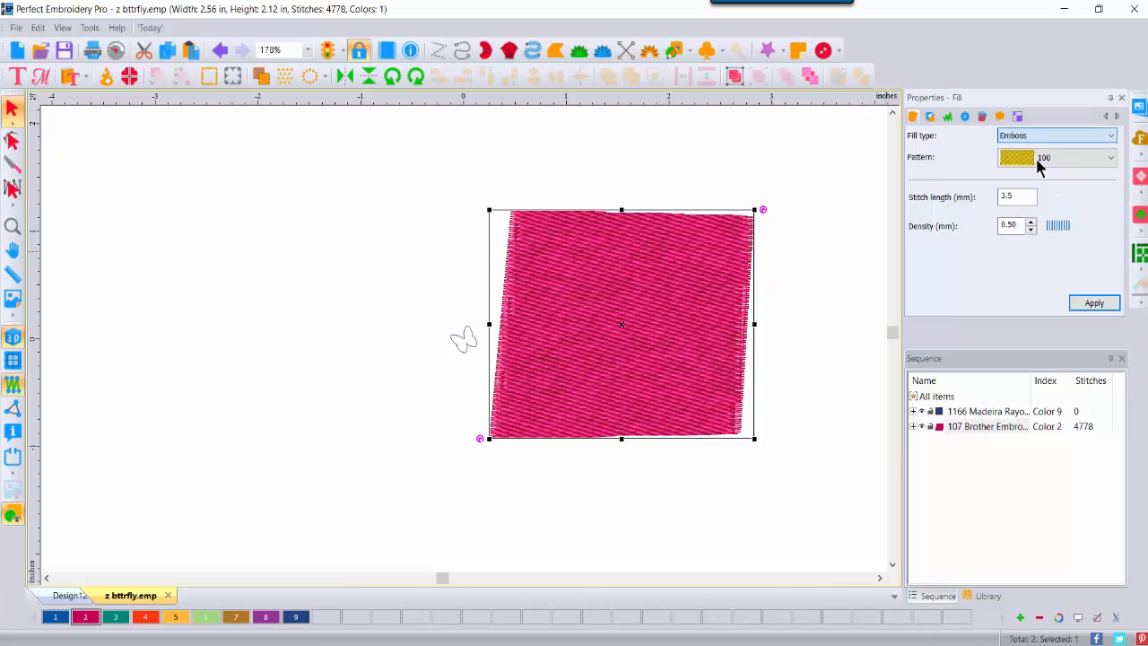
{"action": "left_click", "coordinate": [1112, 161]}
{"action": "left_click_drag", "start_coordinate": [1112, 190], "coordinate": [1125, 491]}
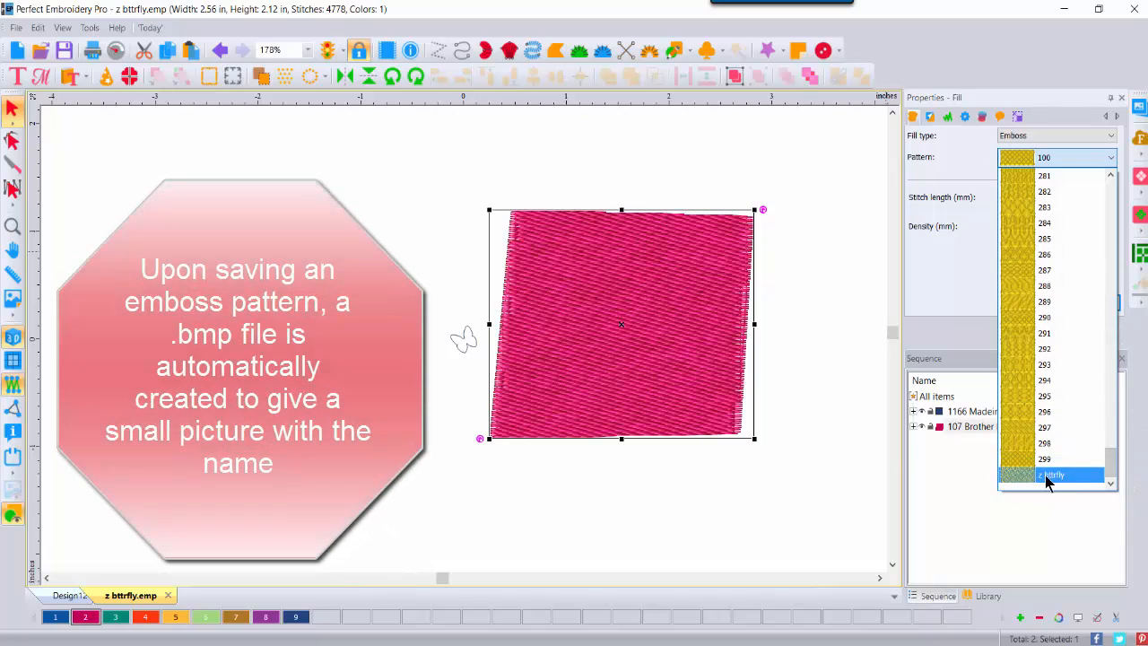
{"action": "left_click", "coordinate": [1048, 476]}
{"action": "left_click", "coordinate": [1105, 305]}
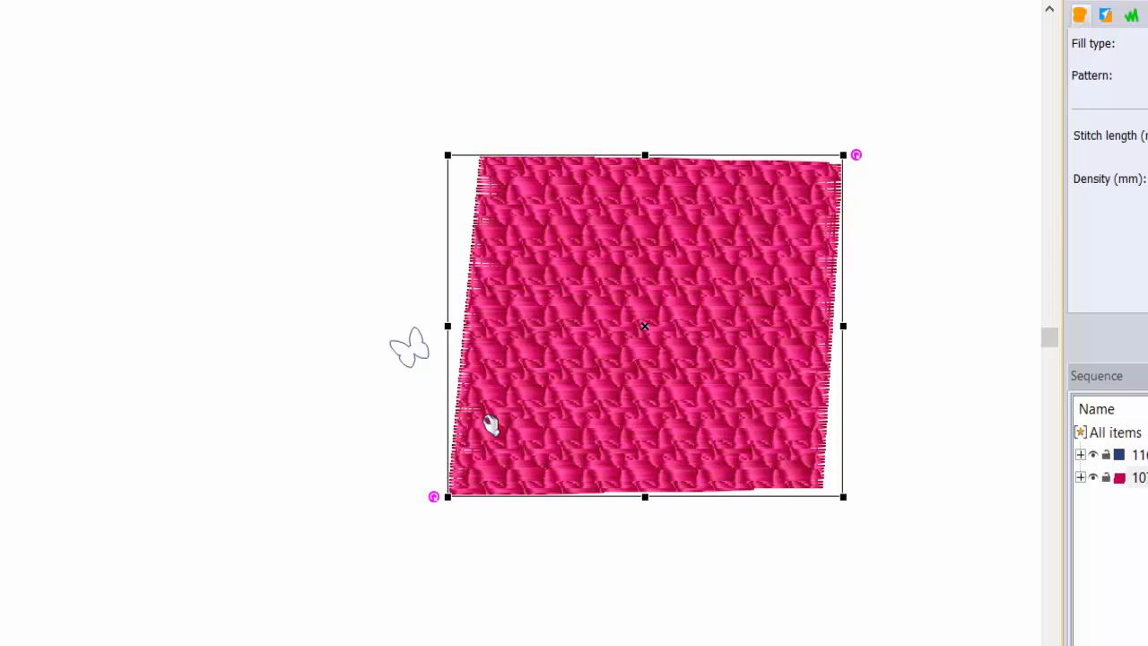
Step: Zoom on the embossed fill, move the butterfly outline off it, and start a new design
{"action": "left_click", "coordinate": [523, 328]}
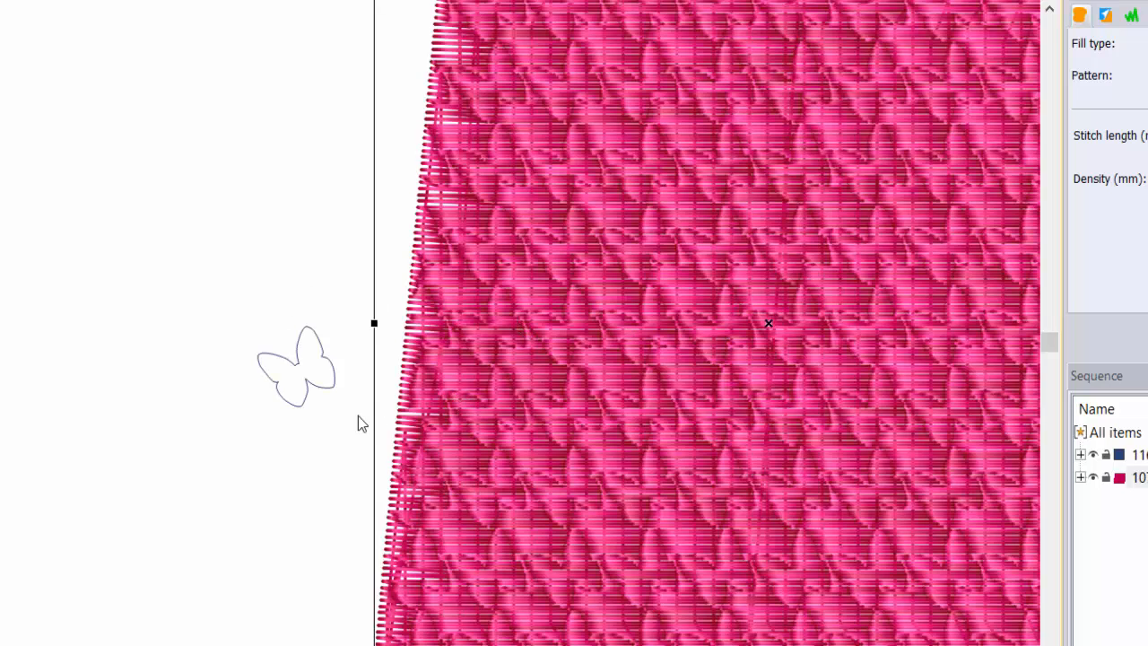
{"action": "left_click", "coordinate": [292, 405]}
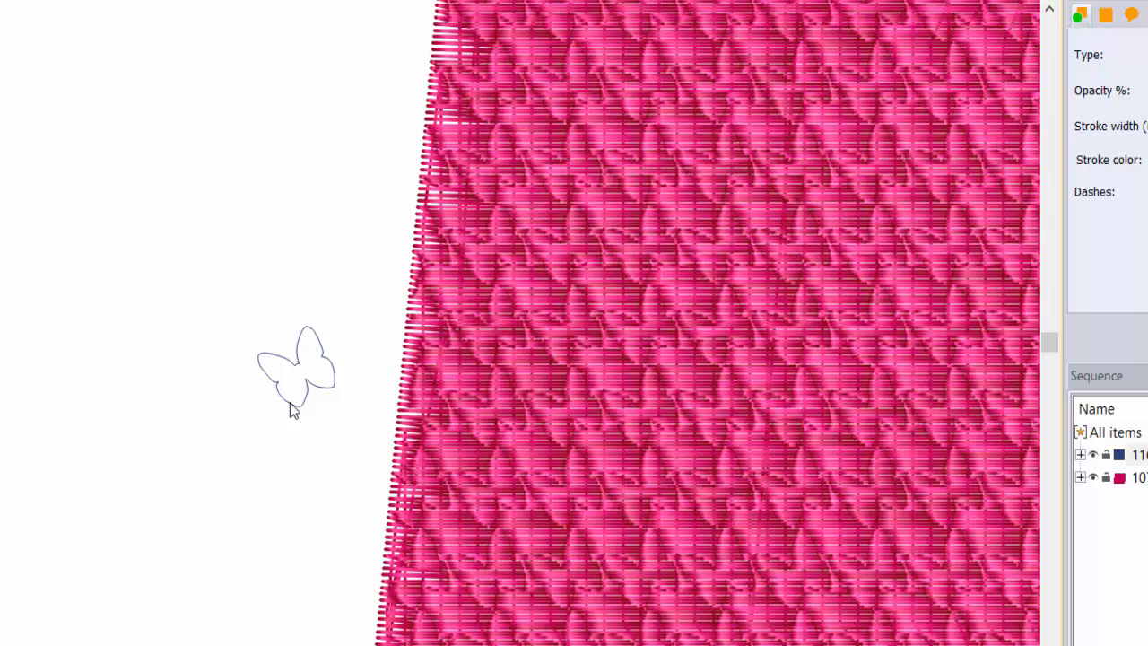
{"action": "left_click_drag", "start_coordinate": [291, 405], "coordinate": [563, 448]}
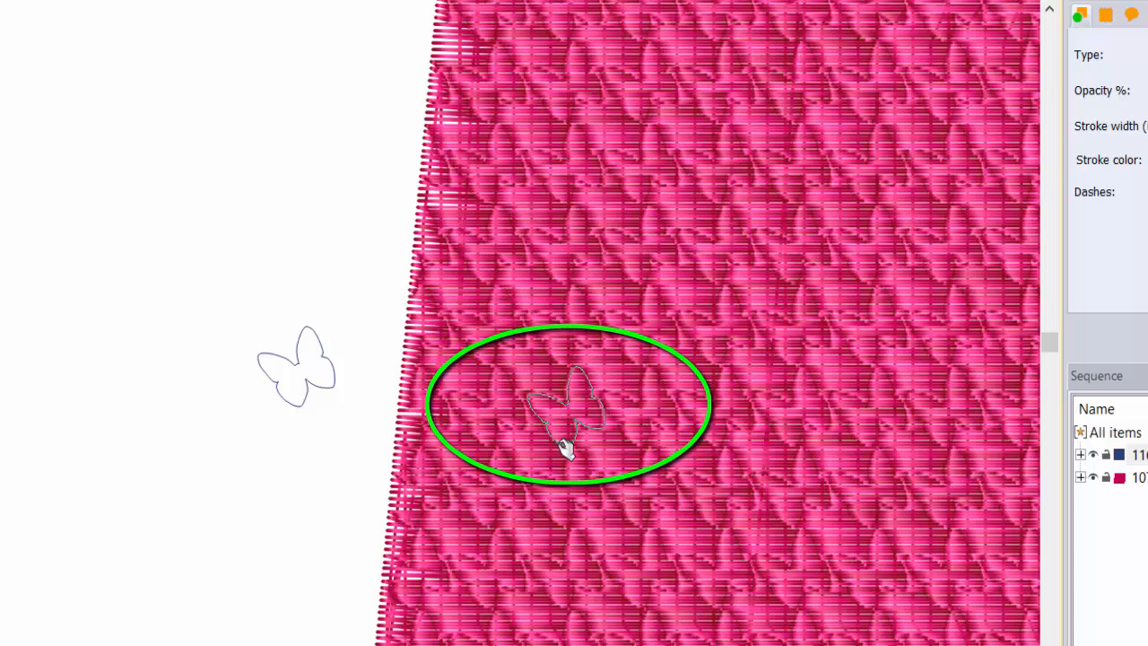
{"action": "left_click_drag", "start_coordinate": [565, 449], "coordinate": [322, 288]}
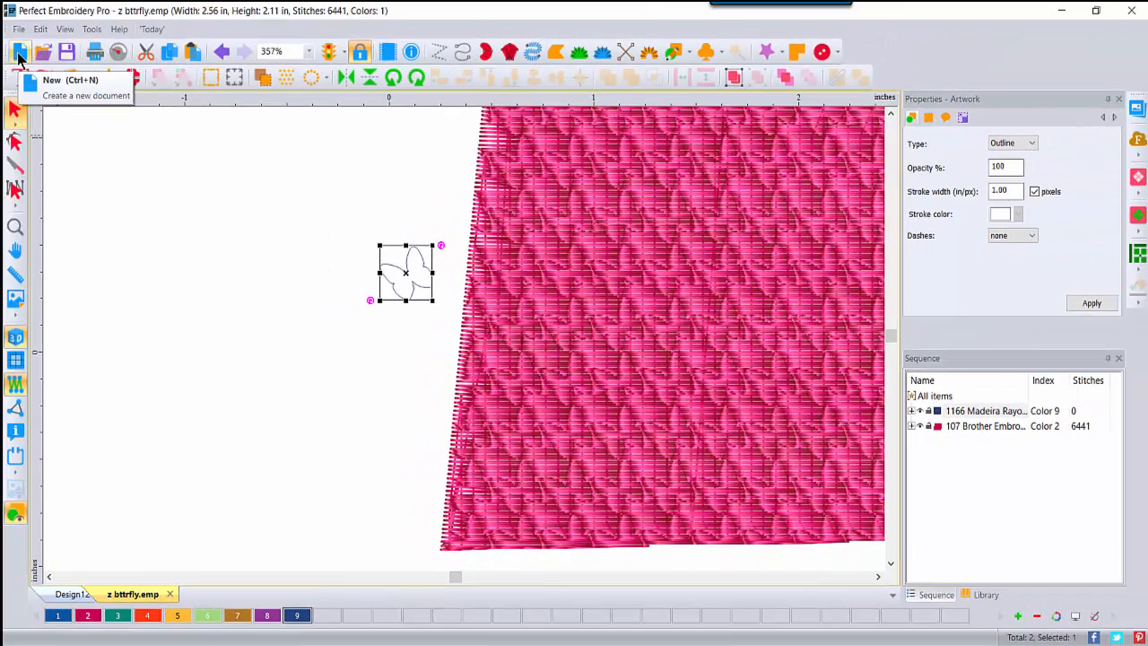
{"action": "left_click", "coordinate": [19, 56]}
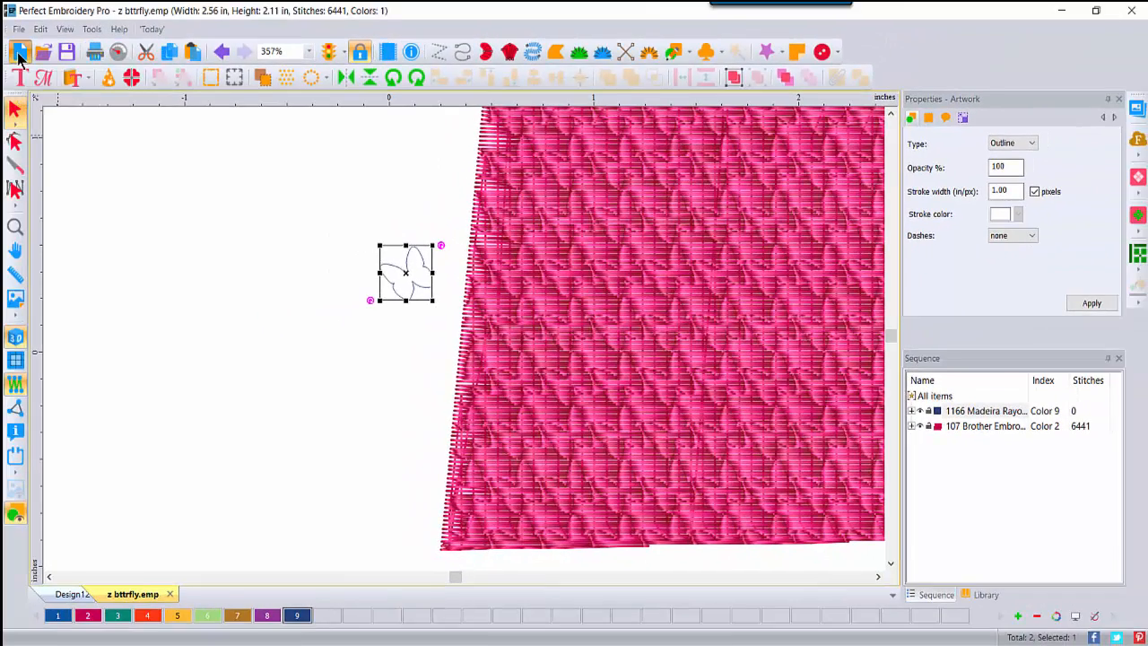
Step: Insert the Bass shape from the Applique Shapes catalogue
{"action": "left_click", "coordinate": [87, 79]}
{"action": "left_click", "coordinate": [92, 140]}
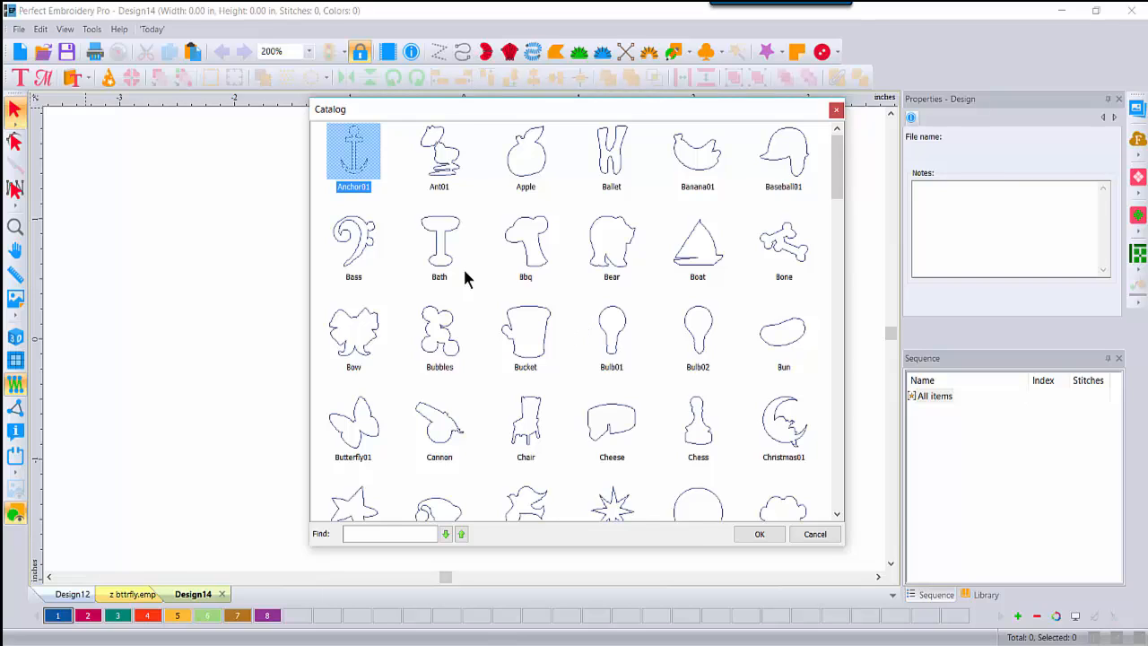
{"action": "double_click", "coordinate": [357, 241]}
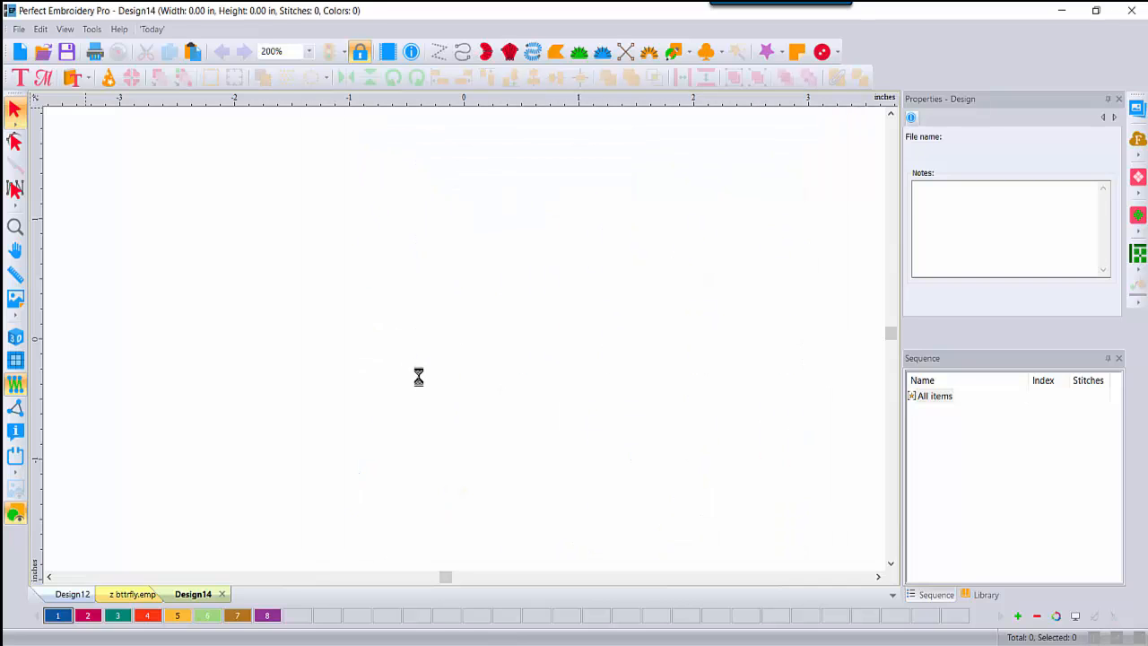
Step: Convert the Bass shape to artwork
{"action": "right_click", "coordinate": [523, 271]}
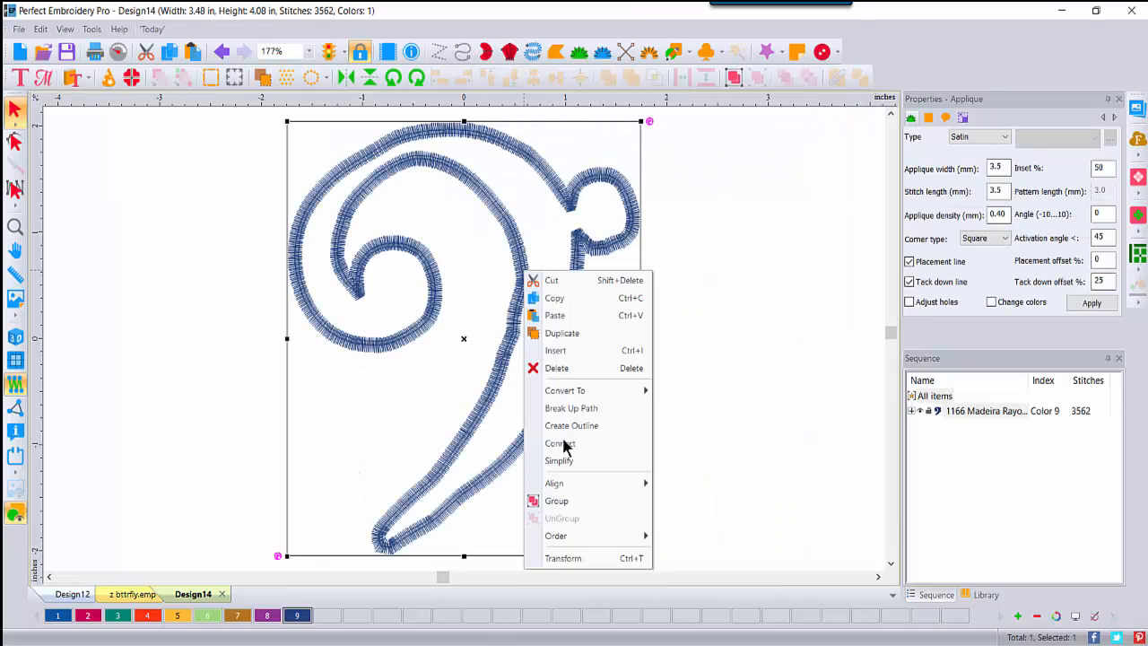
{"action": "mouse_move", "coordinate": [575, 392]}
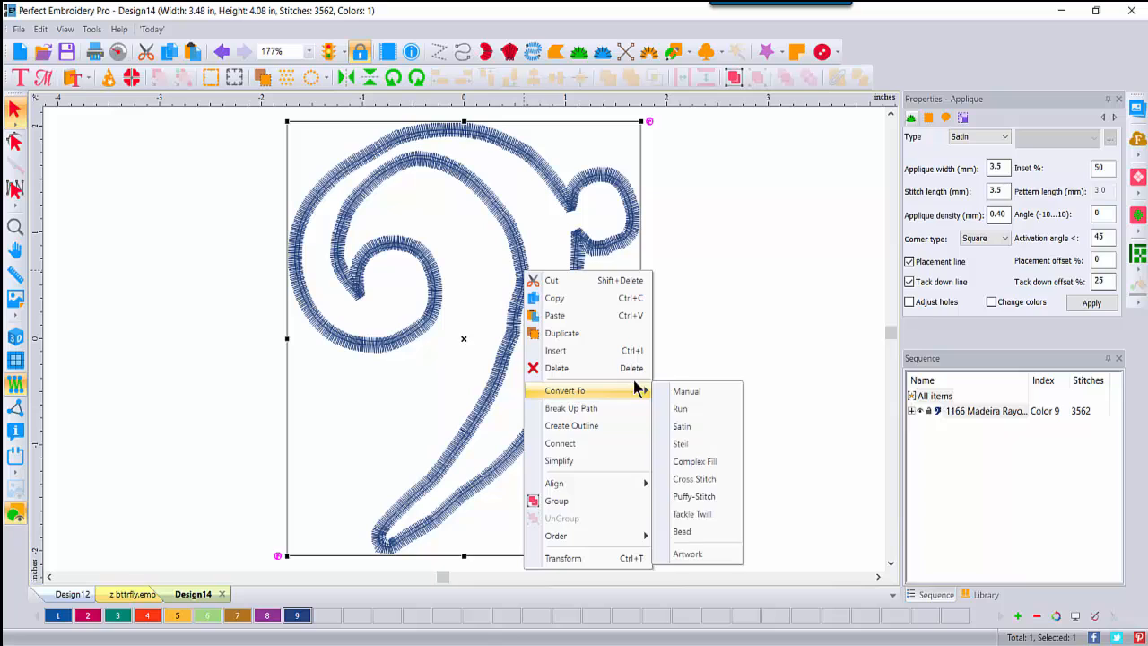
{"action": "left_click", "coordinate": [699, 553]}
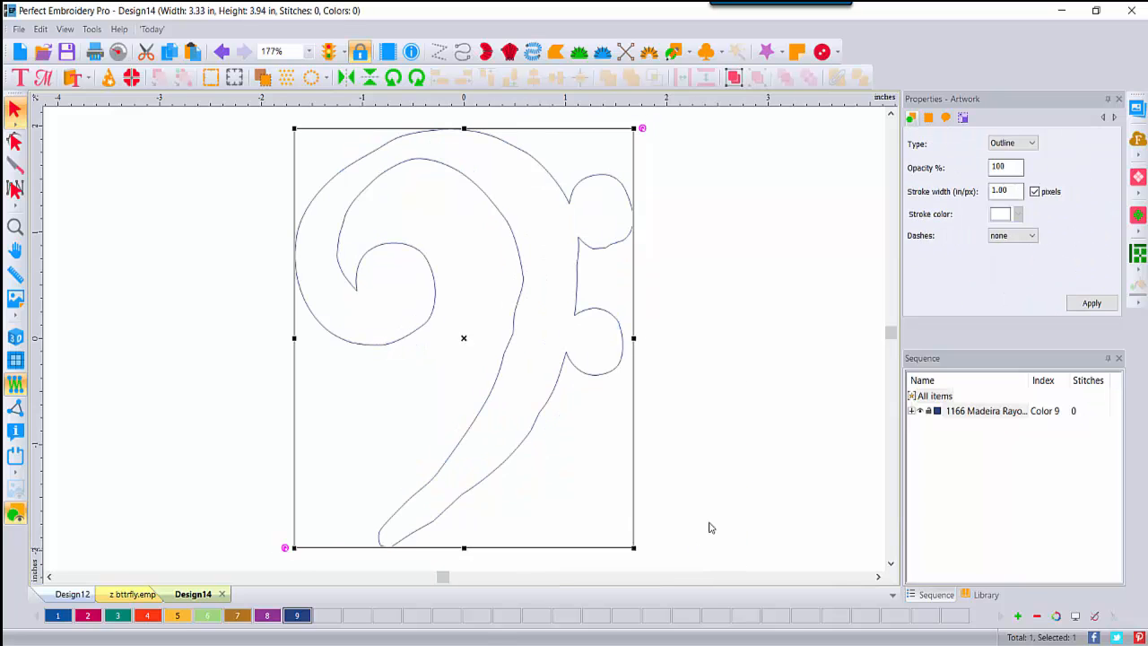
Step: Resize the Bass outline to a height of 0.3 inch
{"action": "left_click", "coordinate": [963, 119]}
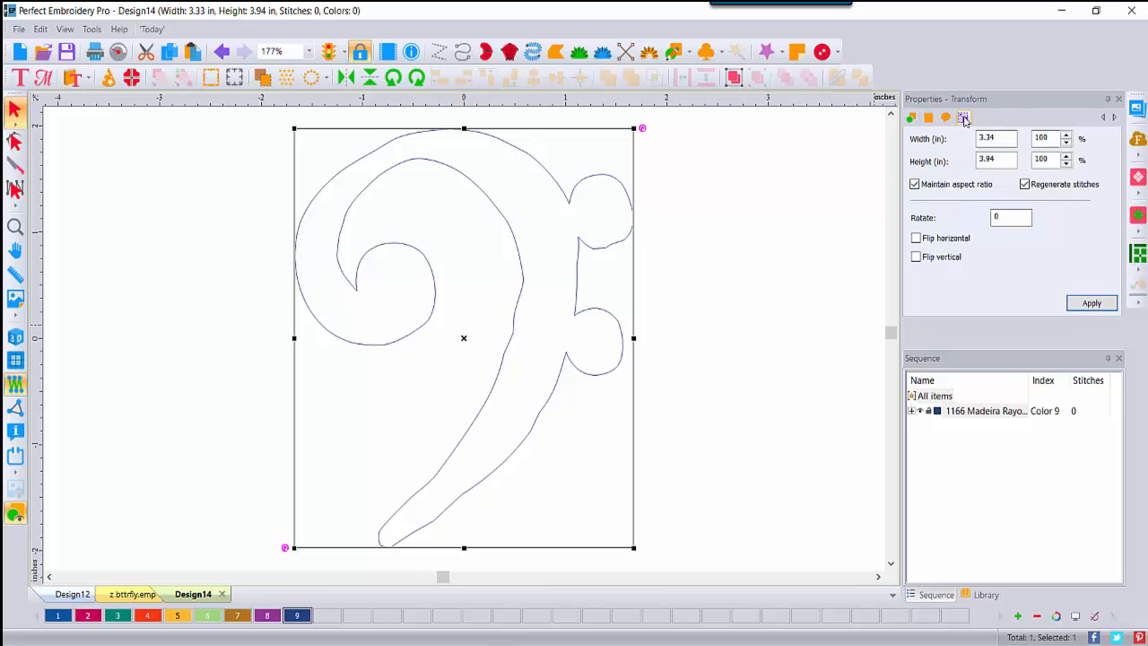
{"action": "left_click", "coordinate": [1002, 162]}
{"action": "left_click_drag", "start_coordinate": [1002, 162], "coordinate": [933, 159]}
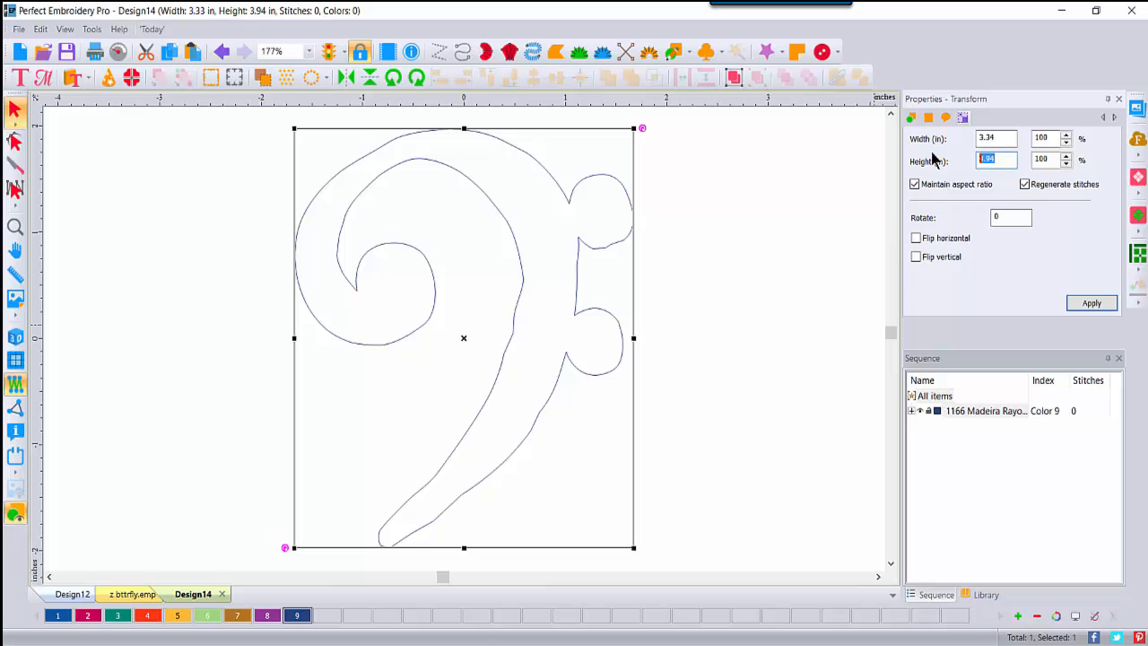
{"action": "type", "text": ".33"}
{"action": "left_click", "coordinate": [1089, 303]}
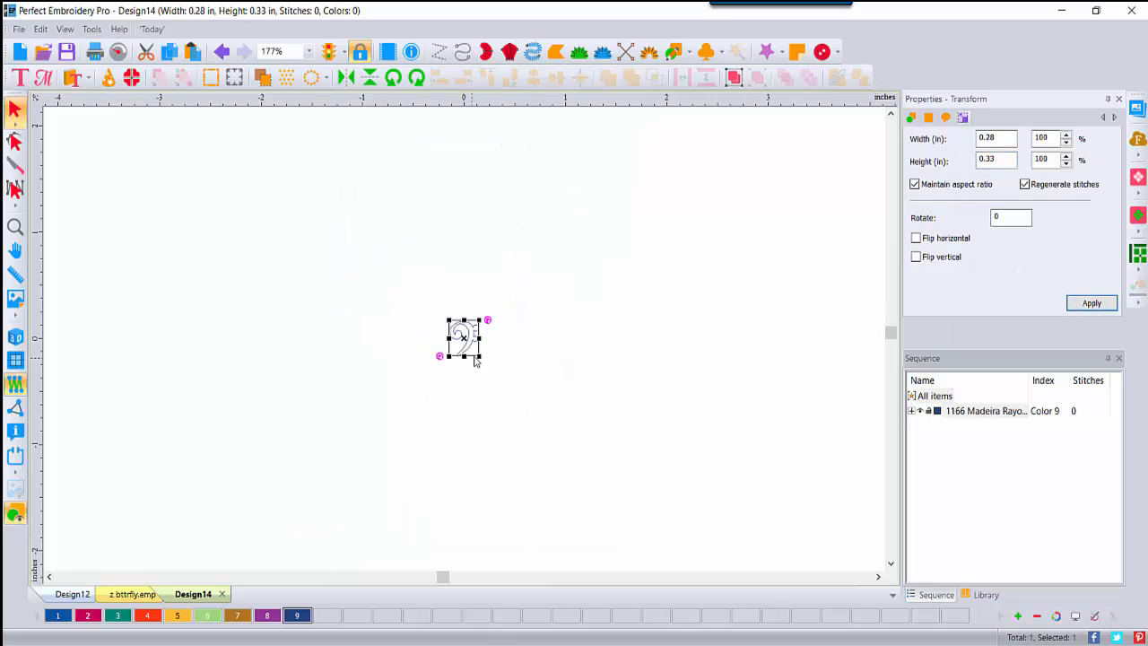
Step: Save the design with Save As as type Emboss Pattern (EMP), named z bass
{"action": "left_click", "coordinate": [19, 30]}
{"action": "left_click", "coordinate": [56, 257]}
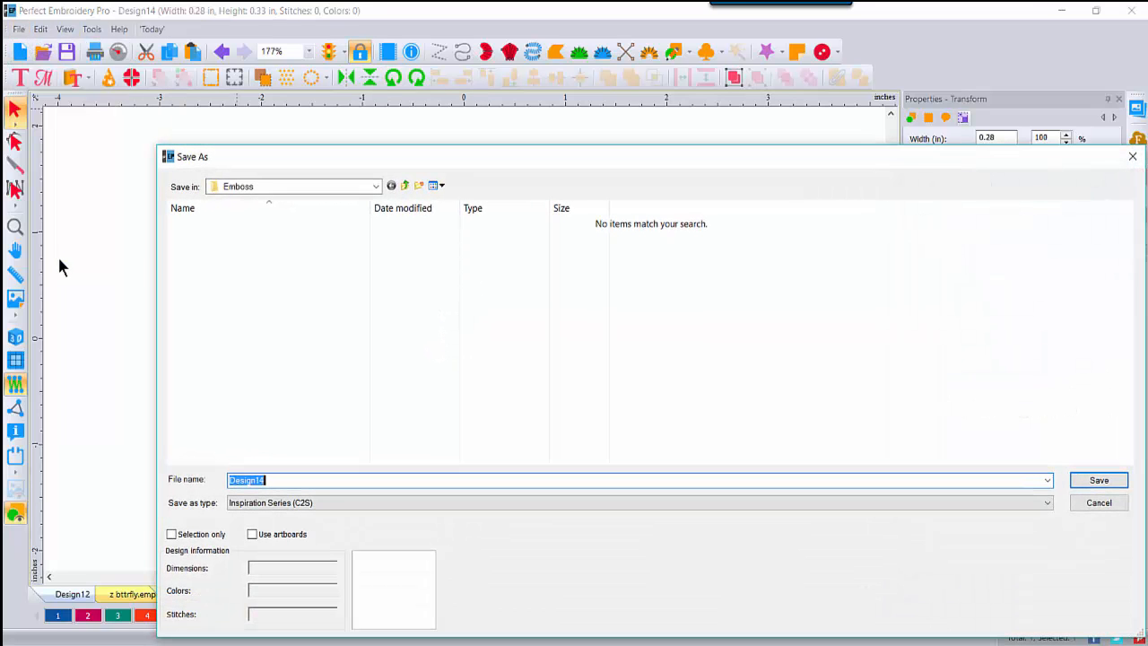
{"action": "left_click", "coordinate": [331, 504]}
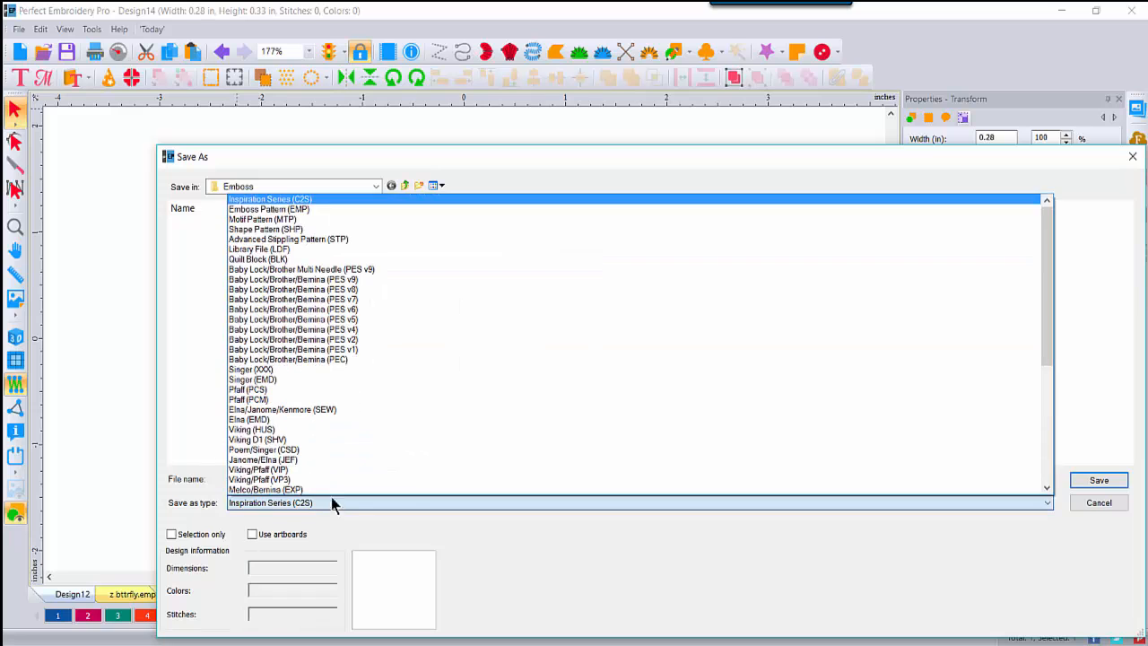
{"action": "left_click", "coordinate": [321, 212]}
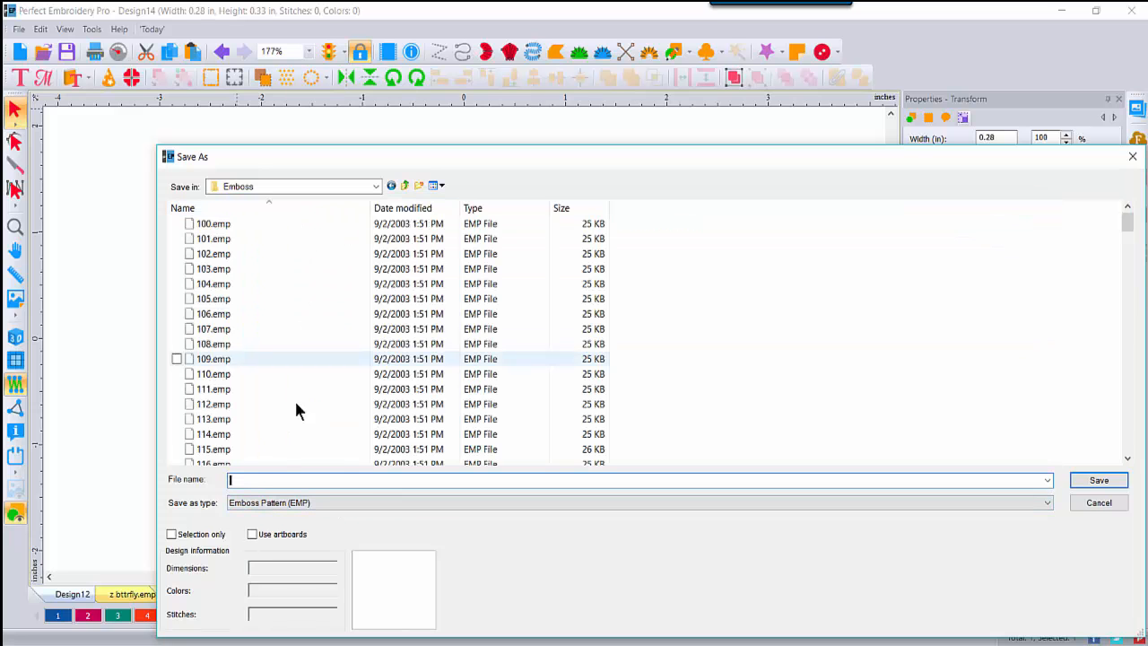
{"action": "type", "text": "z"}
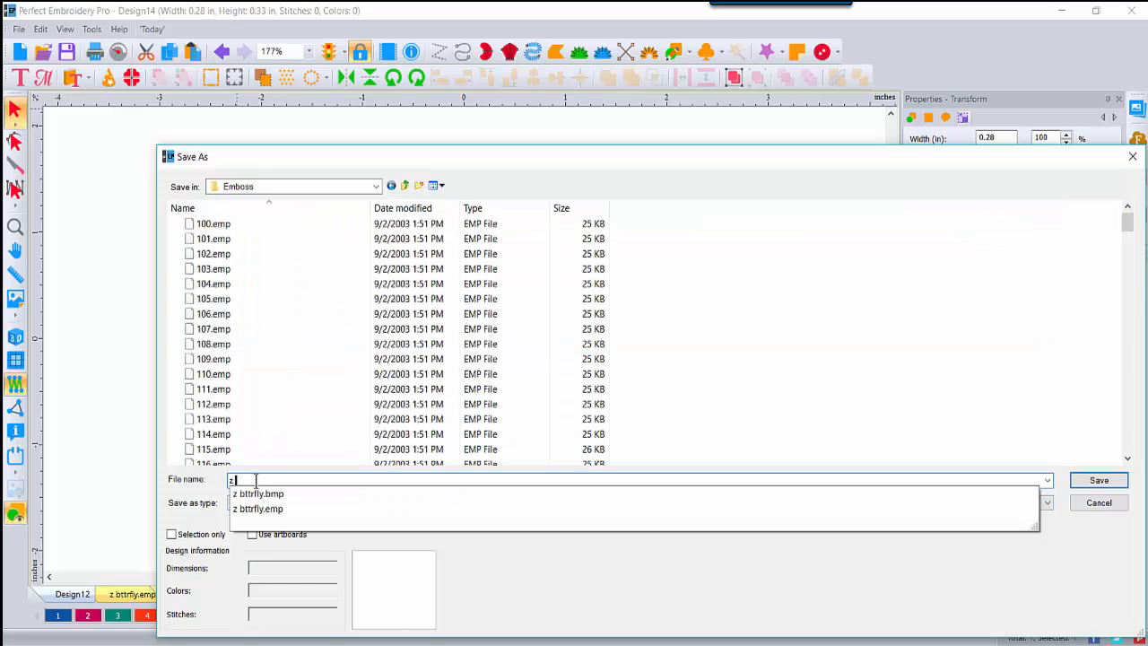
{"action": "type", "text": " bas"}
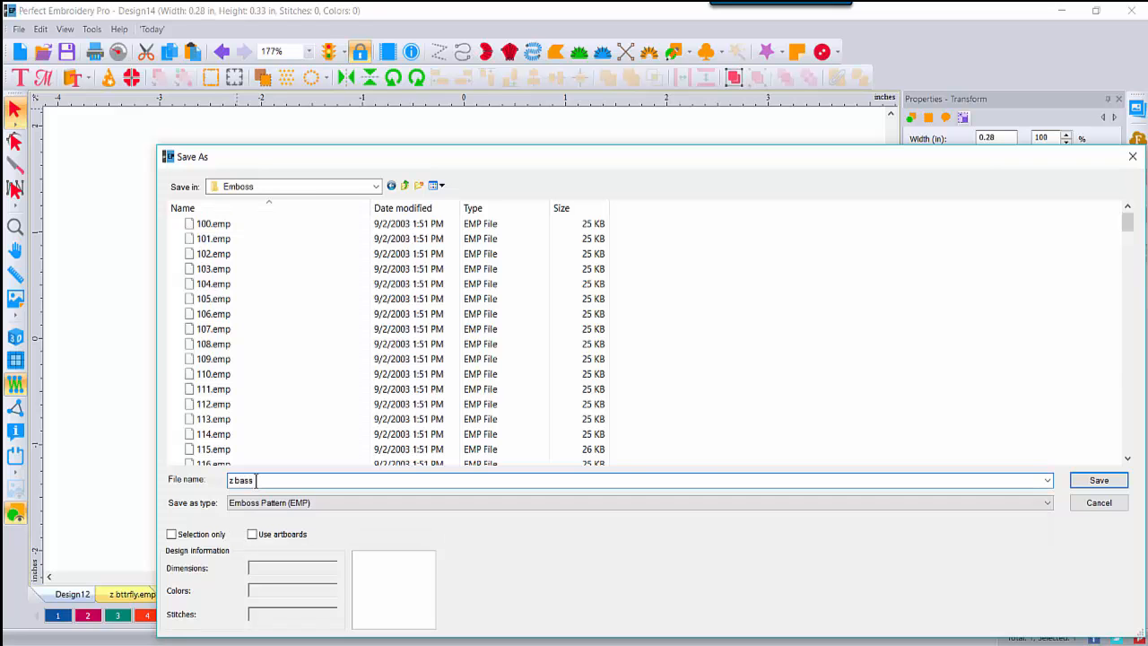
{"action": "type", "text": "s"}
{"action": "key", "text": "Return"}
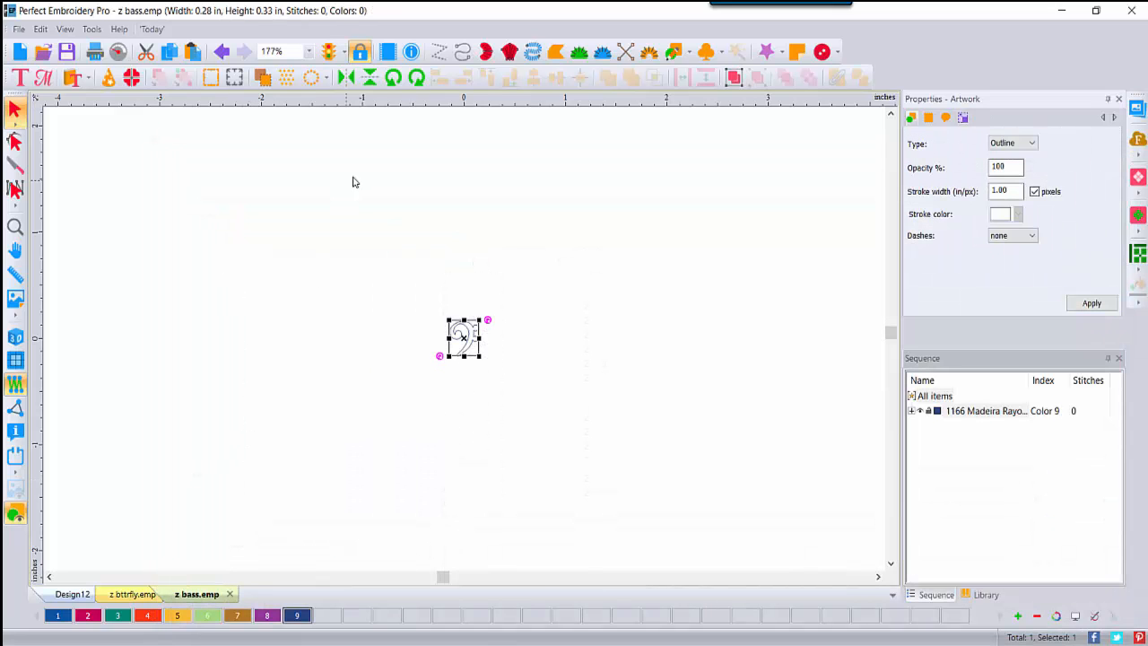
Step: Draw a four-cornered complex fill shape on the canvas
{"action": "left_click", "coordinate": [555, 51]}
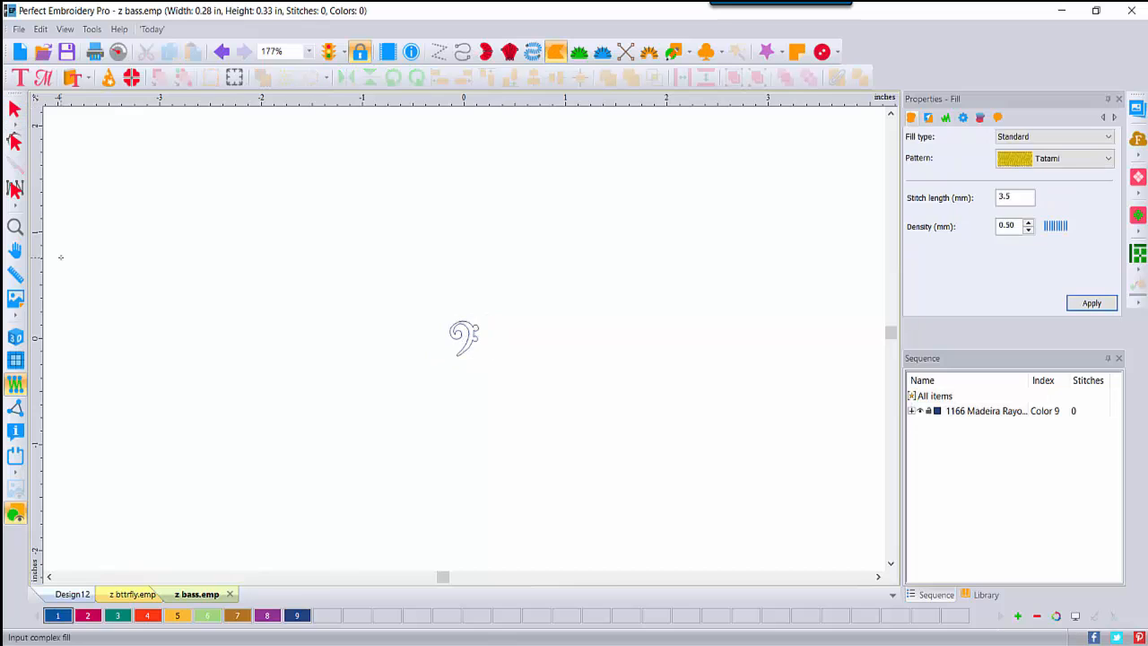
{"action": "left_click", "coordinate": [152, 208]}
{"action": "left_click", "coordinate": [324, 206]}
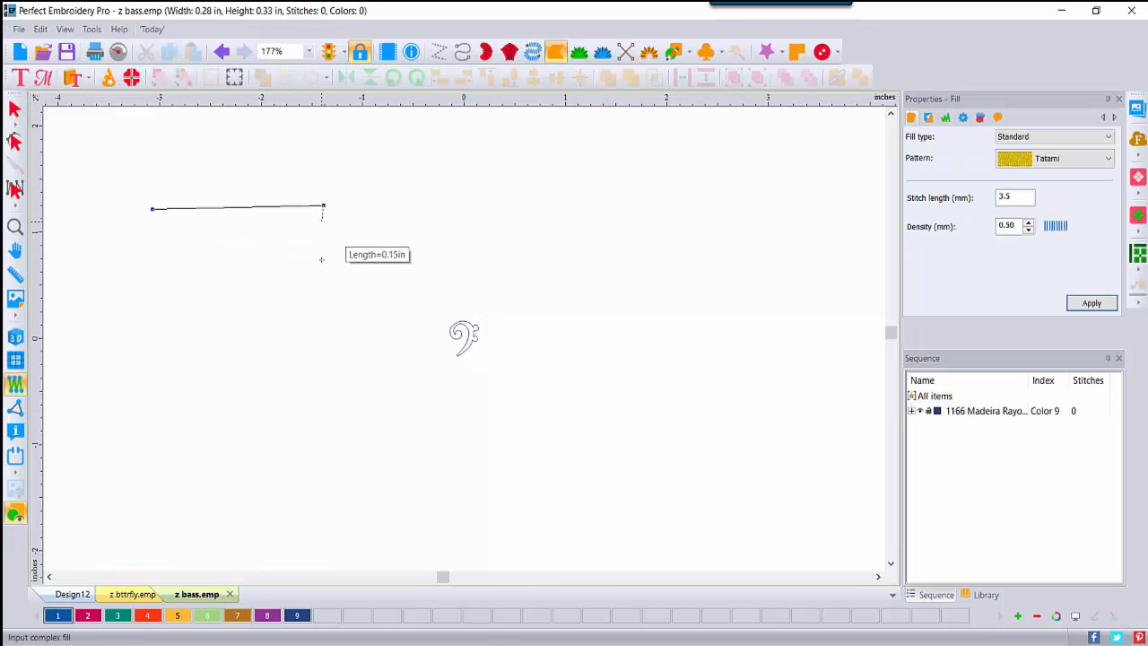
{"action": "left_click", "coordinate": [330, 445]}
{"action": "left_click", "coordinate": [122, 443]}
{"action": "key", "text": "Return"}
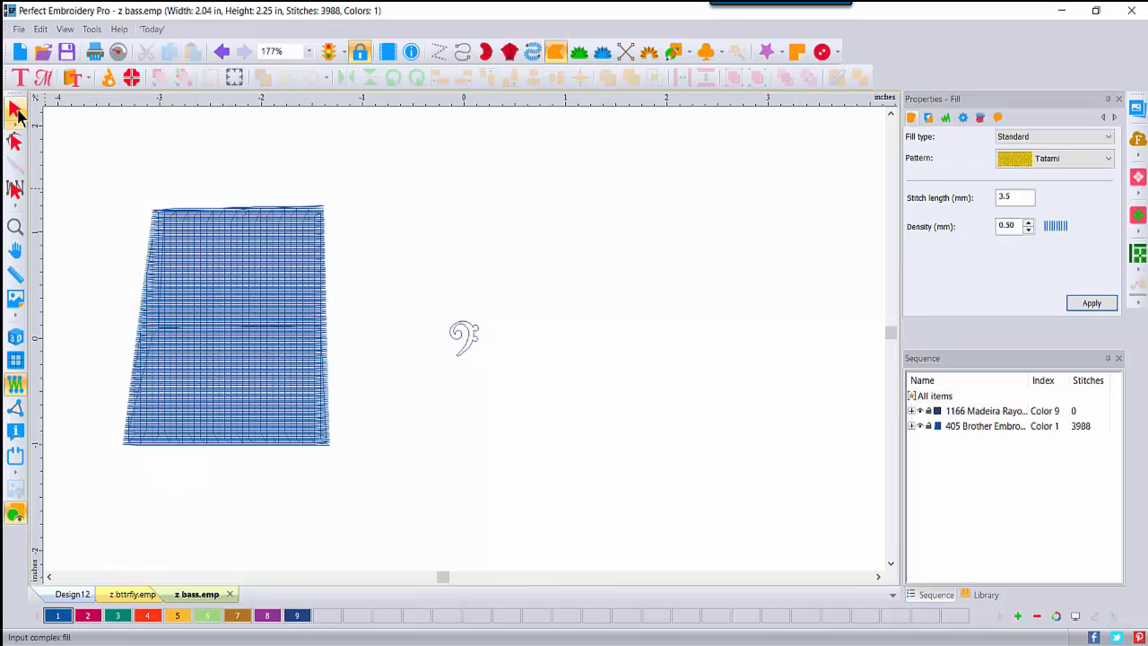
Step: Switch to the realistic 3D view and move the new fill right of the clef outline
{"action": "left_click", "coordinate": [15, 337]}
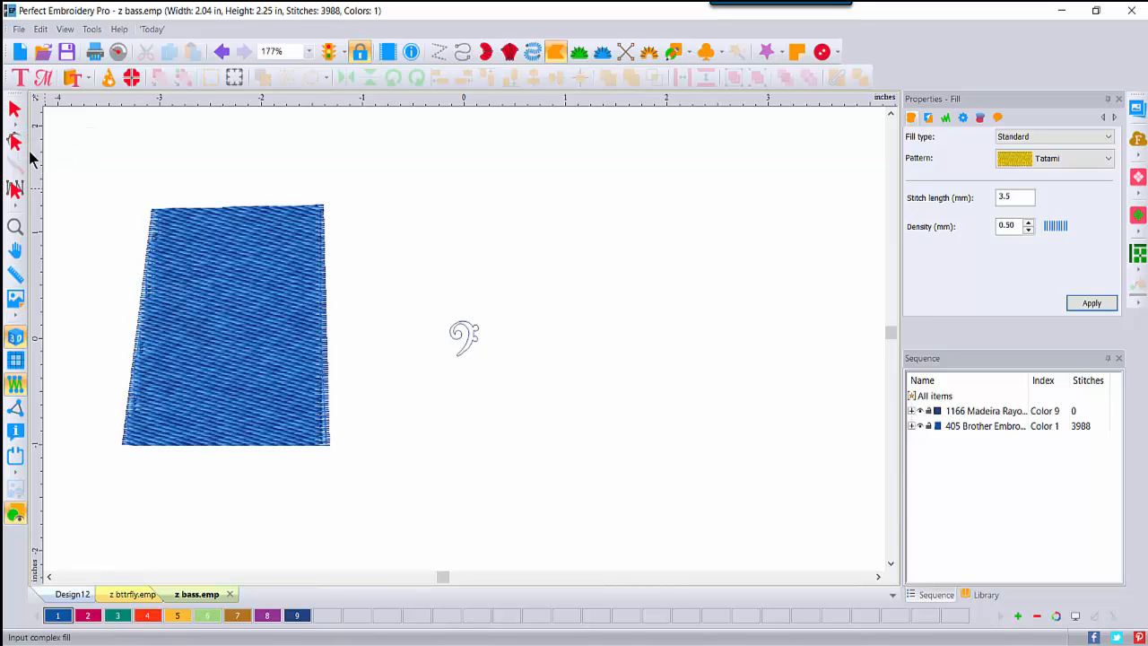
{"action": "left_click", "coordinate": [15, 110]}
{"action": "left_click", "coordinate": [210, 335]}
{"action": "left_click_drag", "start_coordinate": [210, 335], "coordinate": [569, 334]}
Step: Colour the fill pink (palette colour 2) and apply an Emboss fill with the z bass pattern
{"action": "left_click", "coordinate": [88, 615]}
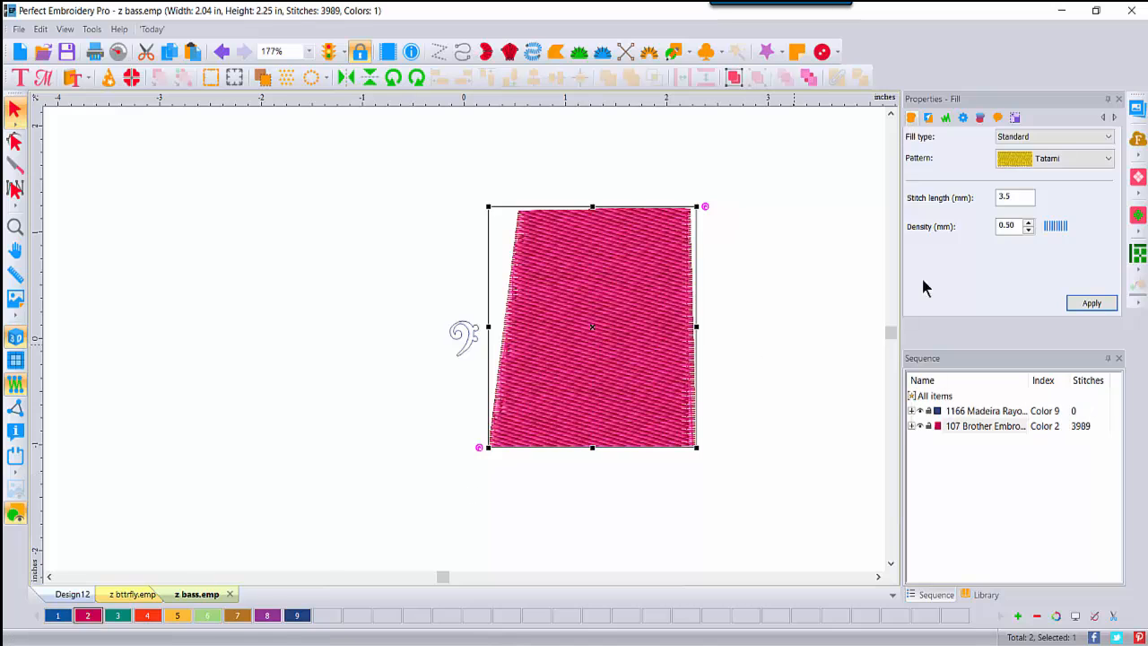
{"action": "left_click", "coordinate": [1100, 136]}
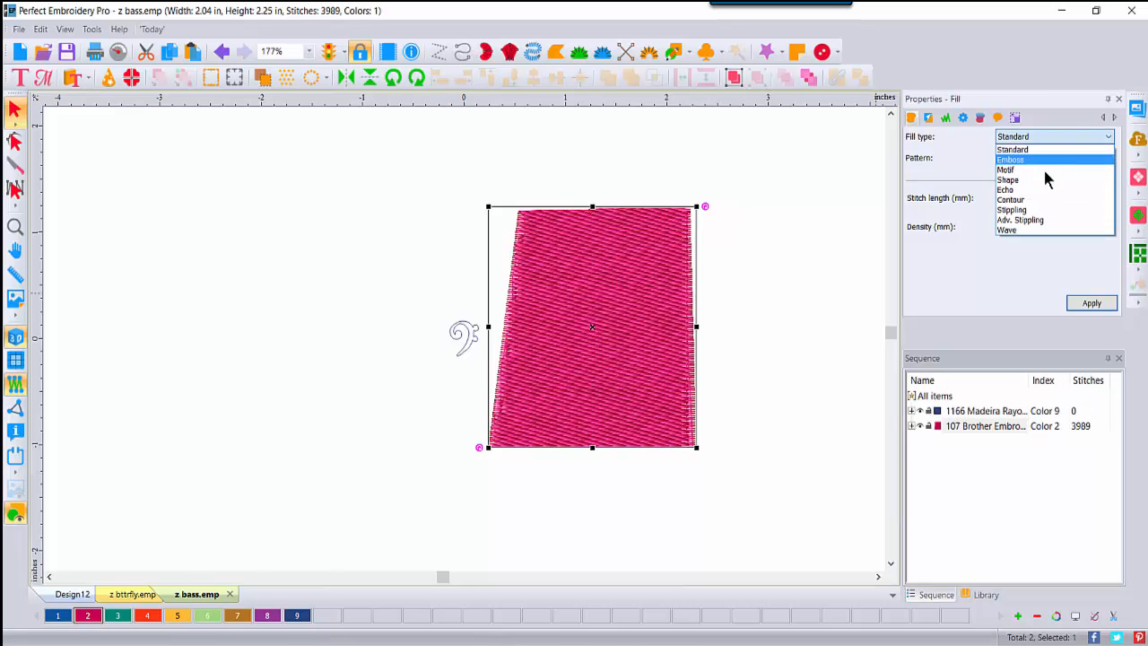
{"action": "left_click", "coordinate": [1030, 160]}
{"action": "left_click", "coordinate": [1100, 159]}
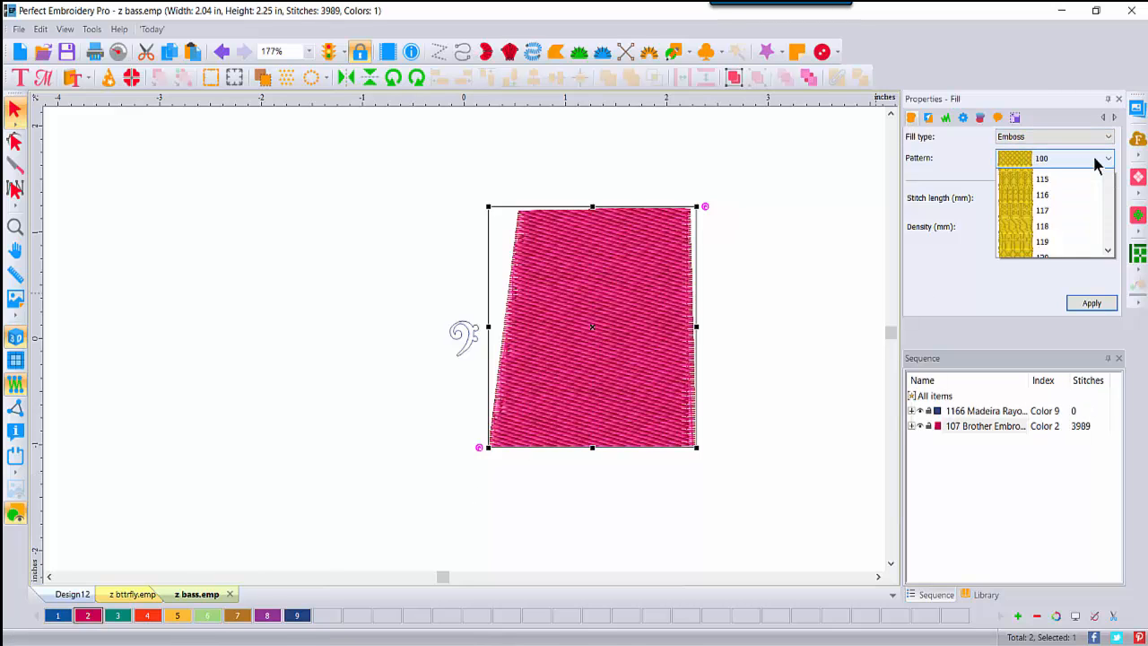
{"action": "left_click_drag", "start_coordinate": [1110, 208], "coordinate": [1110, 475]}
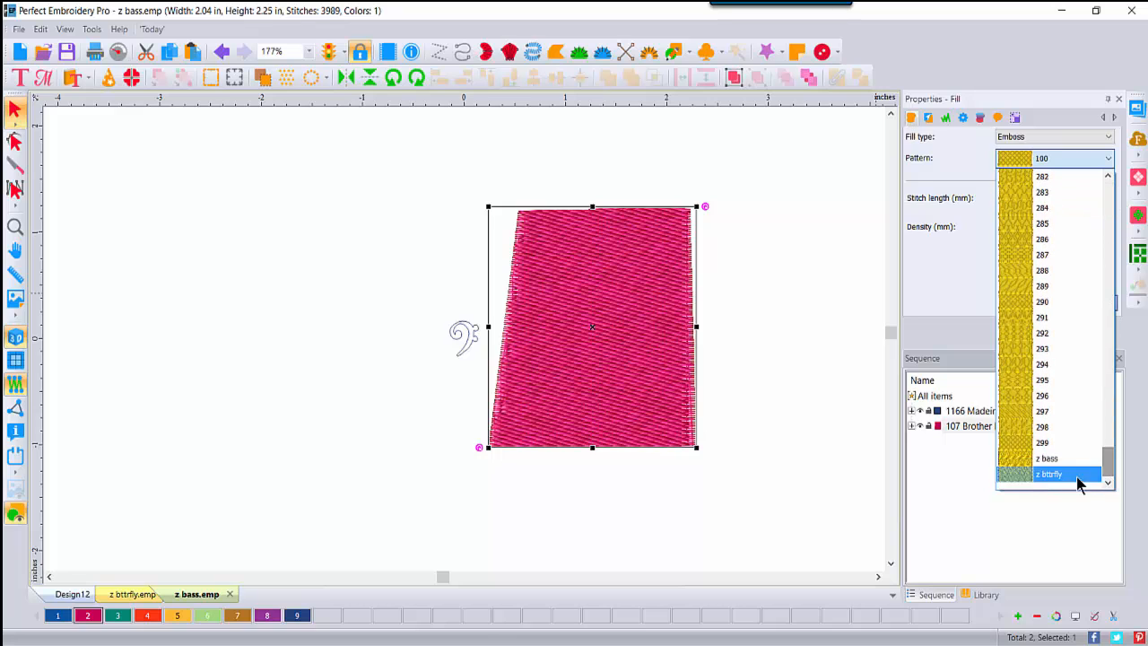
{"action": "left_click", "coordinate": [1054, 460]}
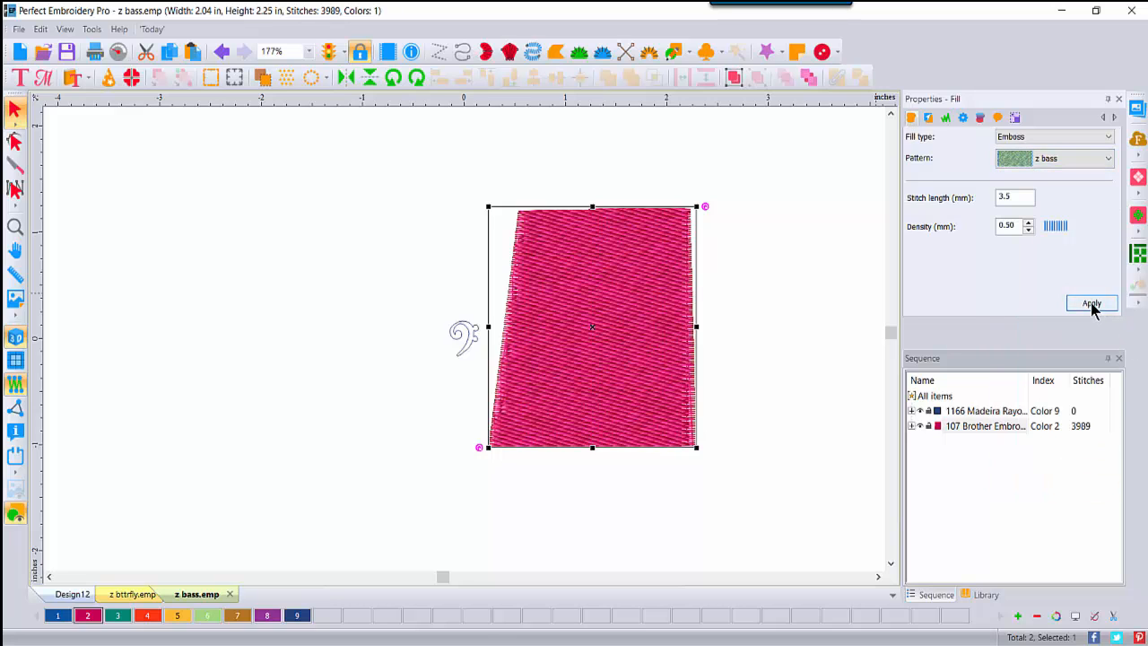
{"action": "left_click", "coordinate": [1092, 304]}
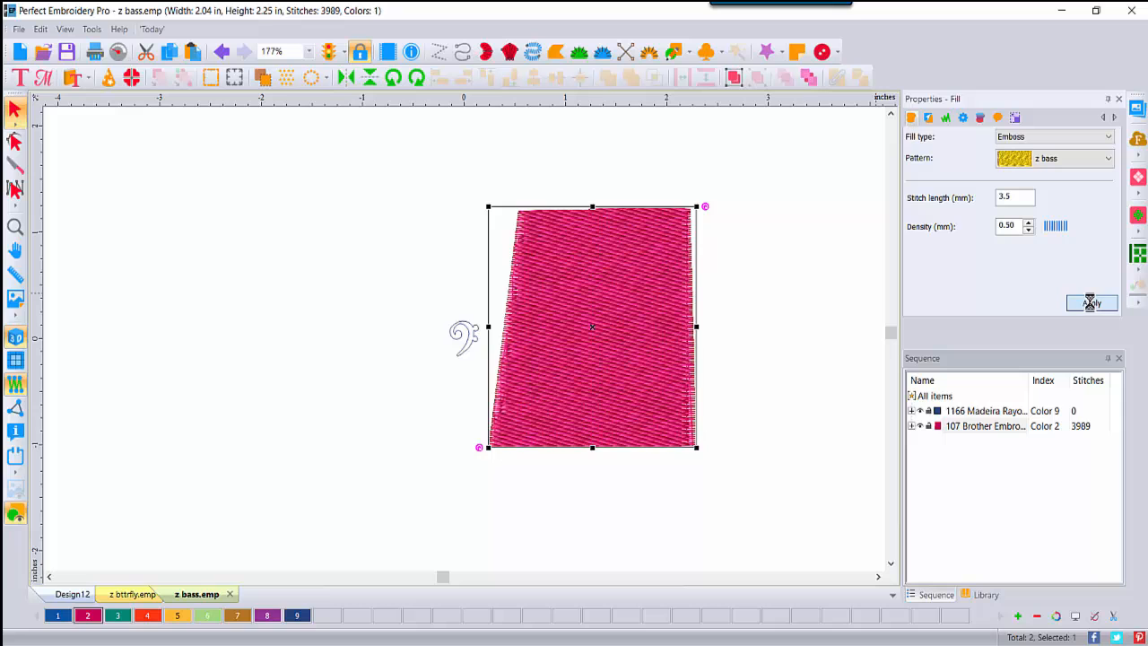
Step: Zoom in on the embossed swirls, compare the clef outline against the fill, then drop it beside it
{"action": "left_click", "coordinate": [14, 226]}
{"action": "left_click", "coordinate": [514, 317]}
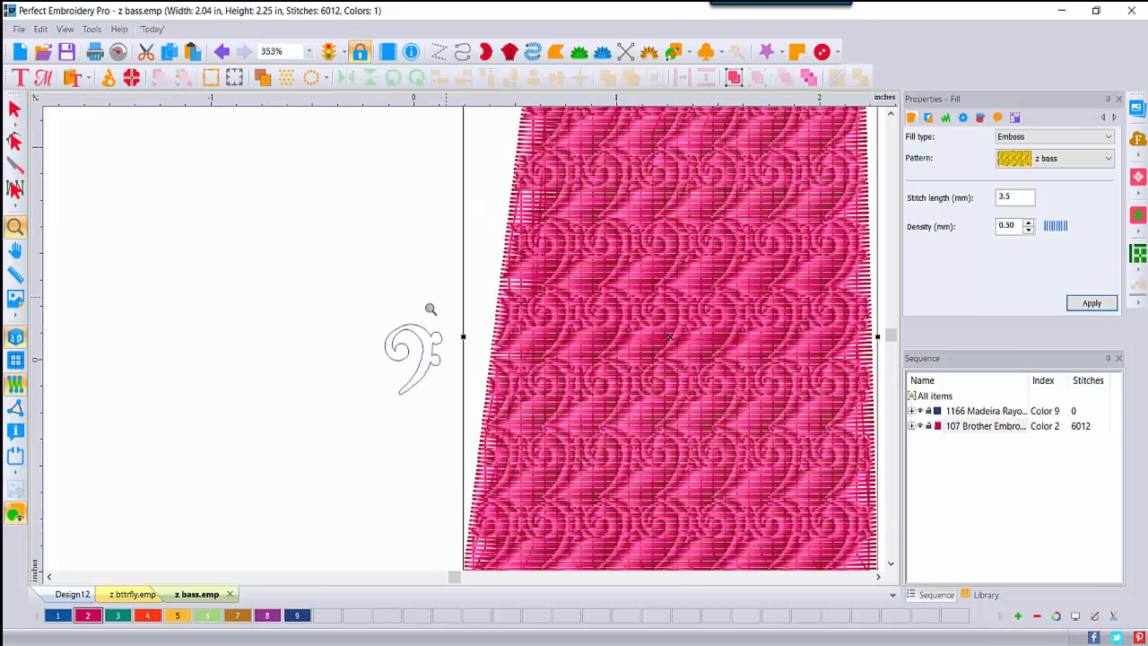
{"action": "left_click", "coordinate": [14, 112]}
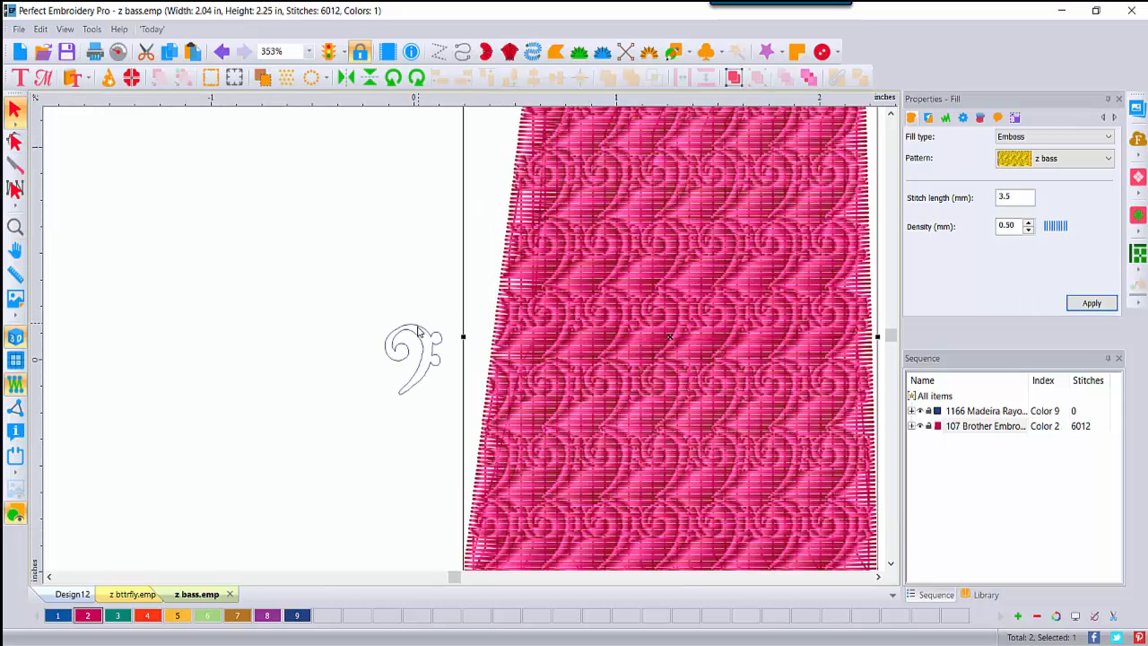
{"action": "mouse_move", "coordinate": [423, 332]}
{"action": "left_mouse_down"}
{"action": "mouse_move", "coordinate": [436, 314]}
{"action": "mouse_move", "coordinate": [542, 289]}
{"action": "mouse_move", "coordinate": [620, 294]}
{"action": "left_mouse_up"}
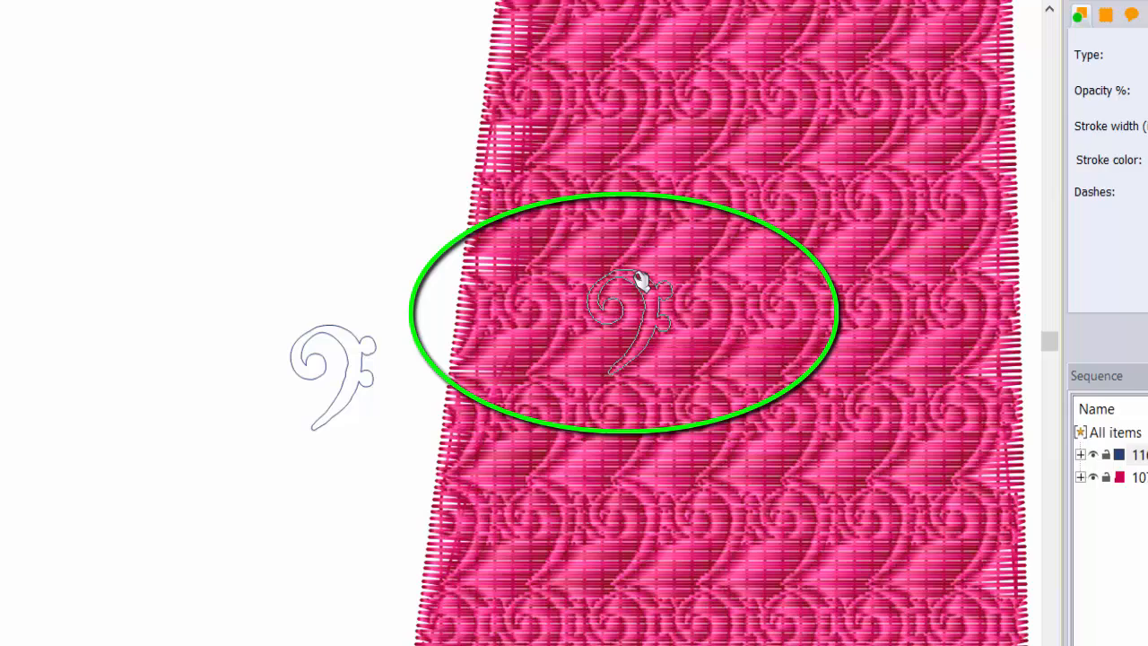
{"action": "mouse_move", "coordinate": [634, 273]}
{"action": "left_mouse_down"}
{"action": "mouse_move", "coordinate": [385, 277]}
{"action": "mouse_move", "coordinate": [303, 291]}
{"action": "left_mouse_up"}
{"action": "left_click", "coordinate": [225, 371]}
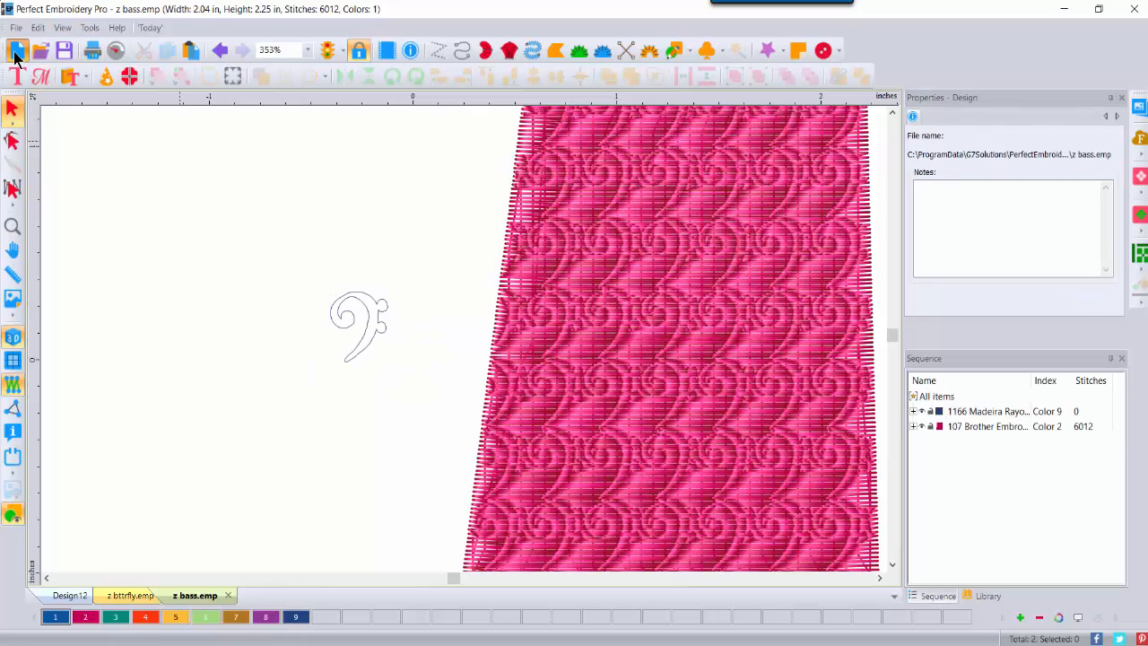
Step: Start a new design and load the orange balloon image as a 4.69 × 5.21 in backdrop
{"action": "key", "text": "ctrl+n"}
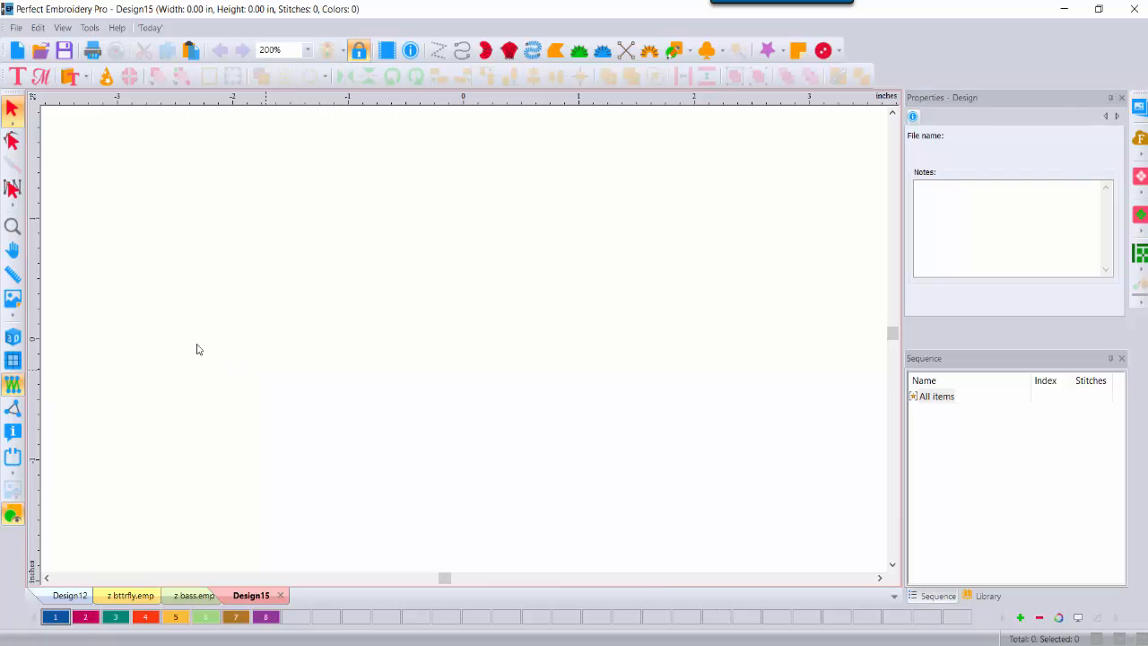
{"action": "left_click", "coordinate": [13, 299]}
{"action": "double_click", "coordinate": [351, 253]}
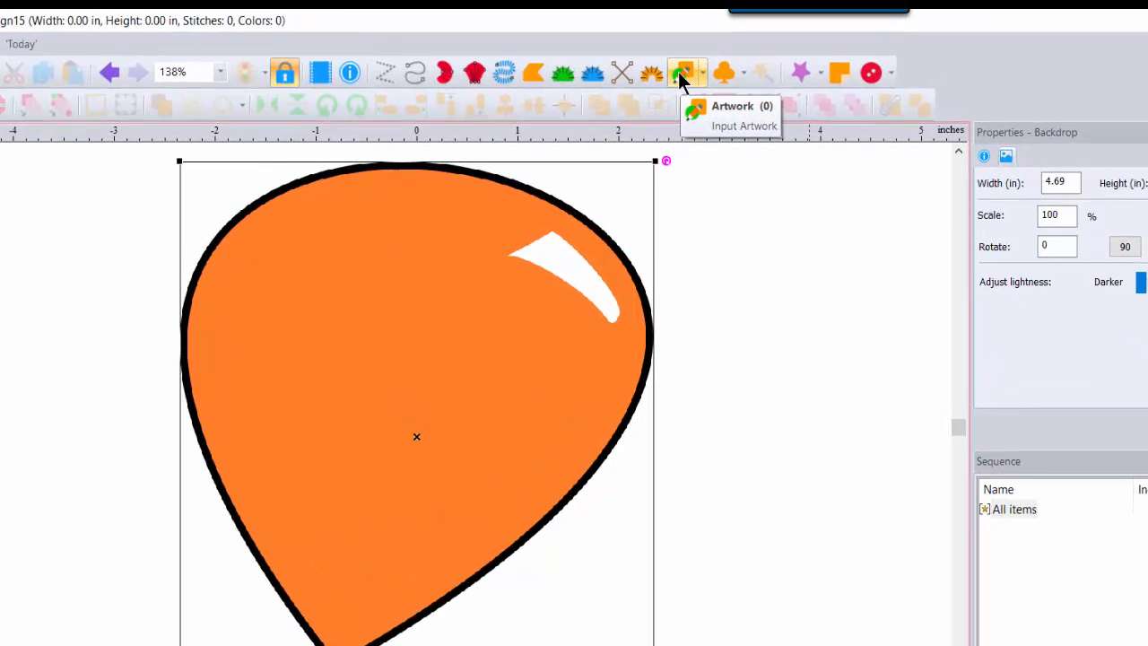
Step: Trace the balloon's black border with the Artwork Magic Wand, then turn the backdrop off
{"action": "left_click", "coordinate": [681, 73]}
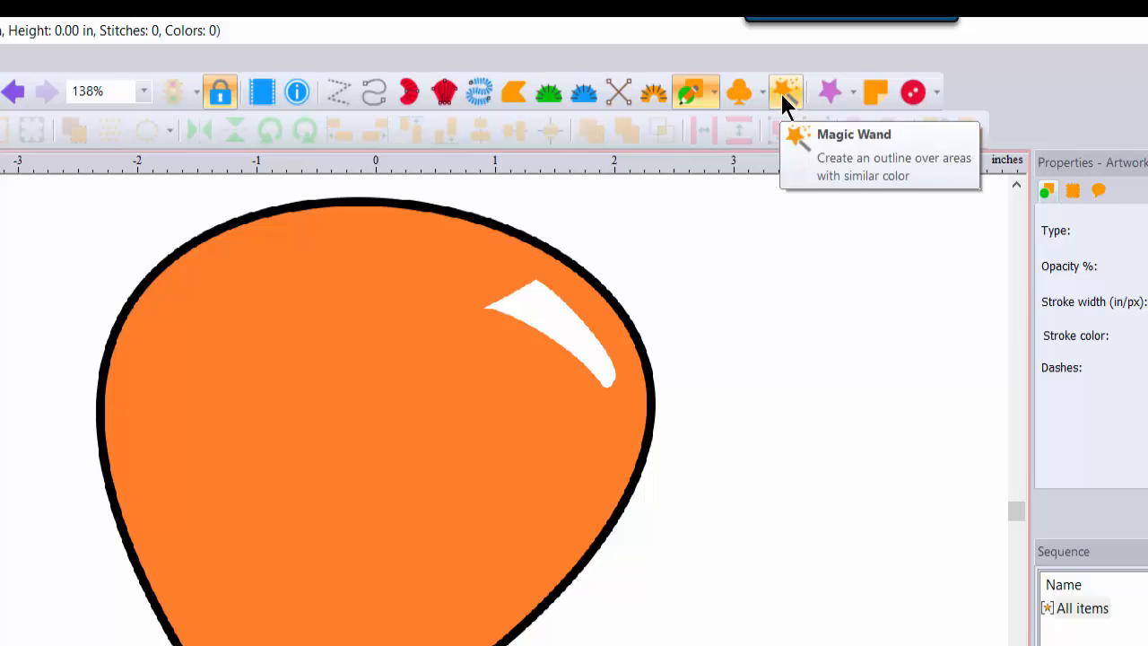
{"action": "left_click", "coordinate": [781, 93]}
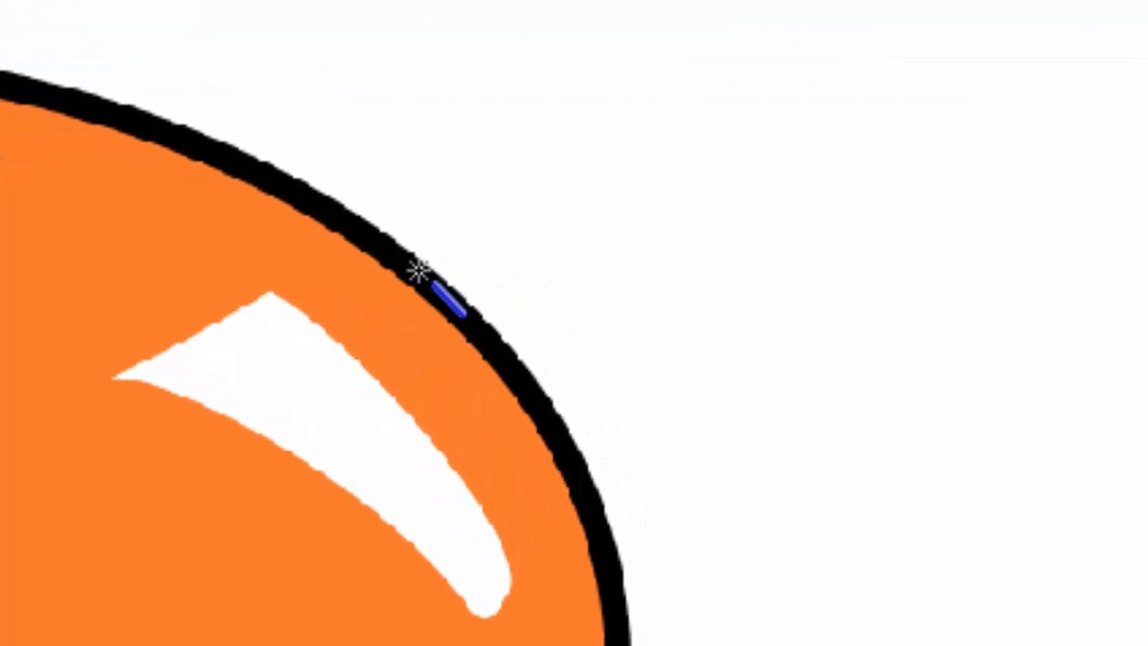
{"action": "left_click", "coordinate": [419, 270]}
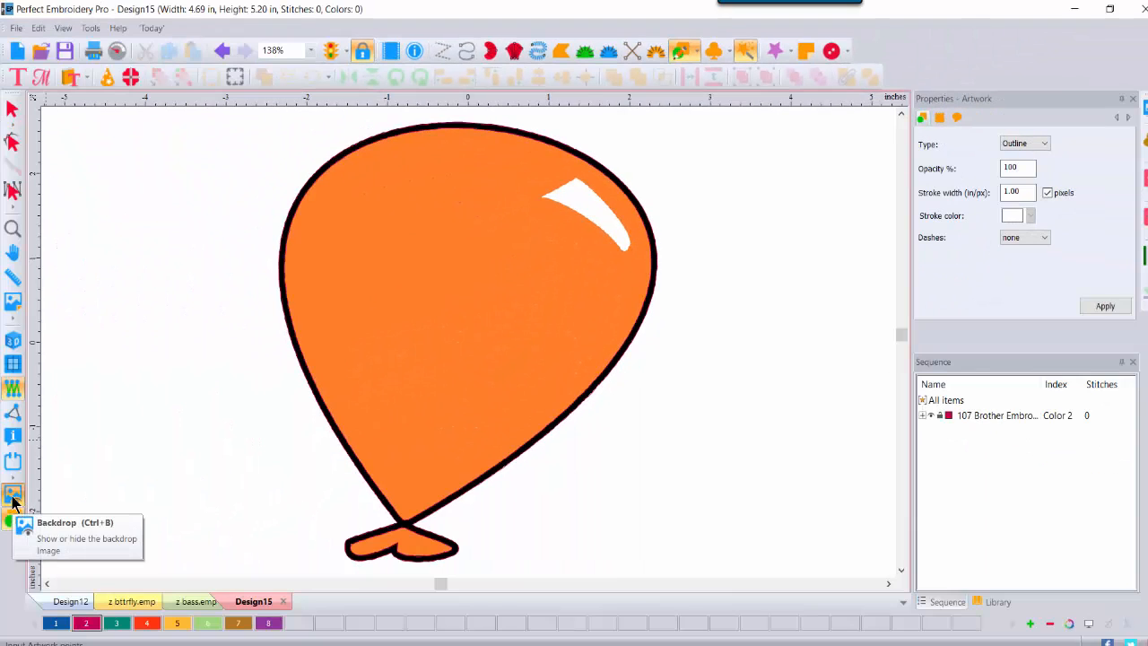
{"action": "left_click", "coordinate": [12, 499]}
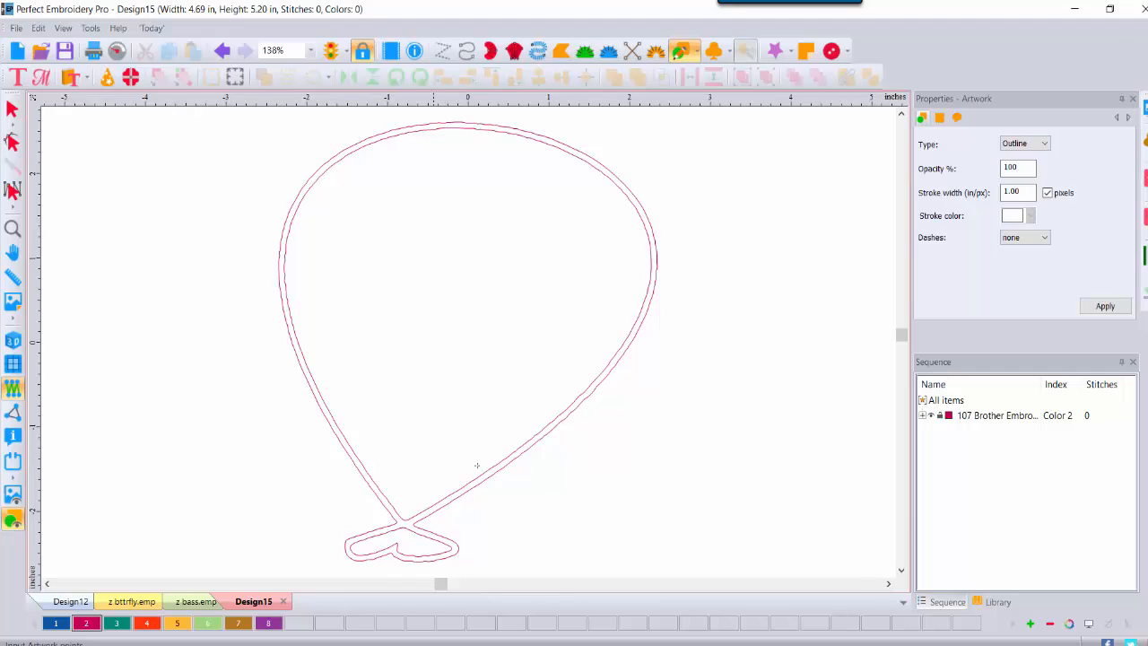
Step: Break the traced outline apart, delete the knot loop and duplicate outline, and select the remaining balloon
{"action": "left_click", "coordinate": [12, 109]}
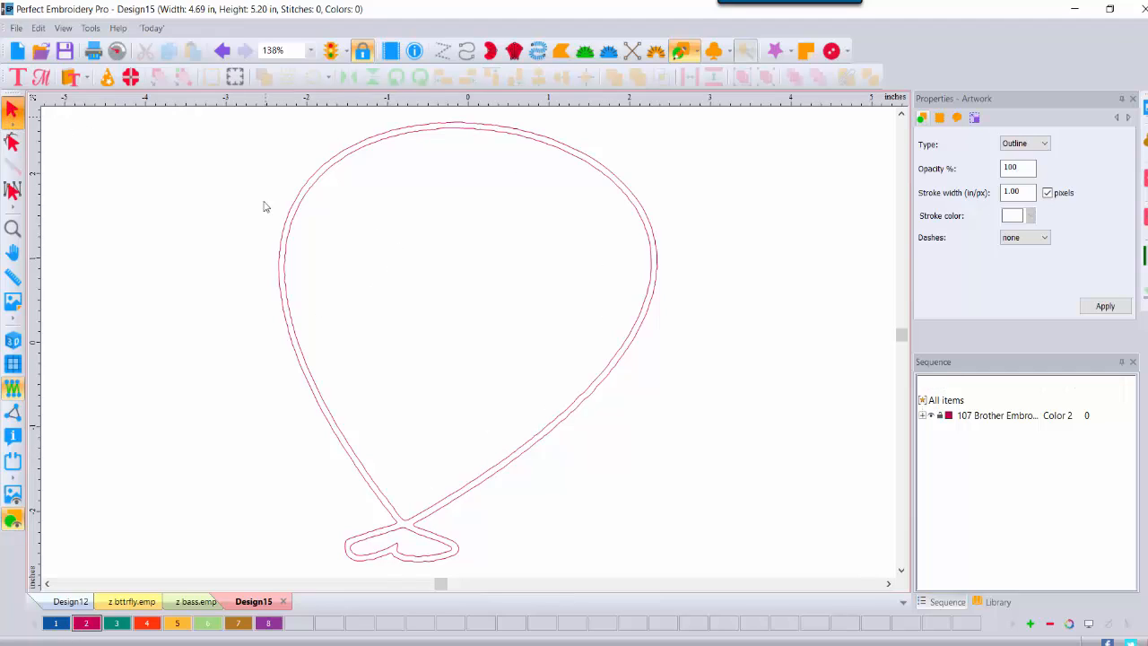
{"action": "left_click", "coordinate": [527, 252]}
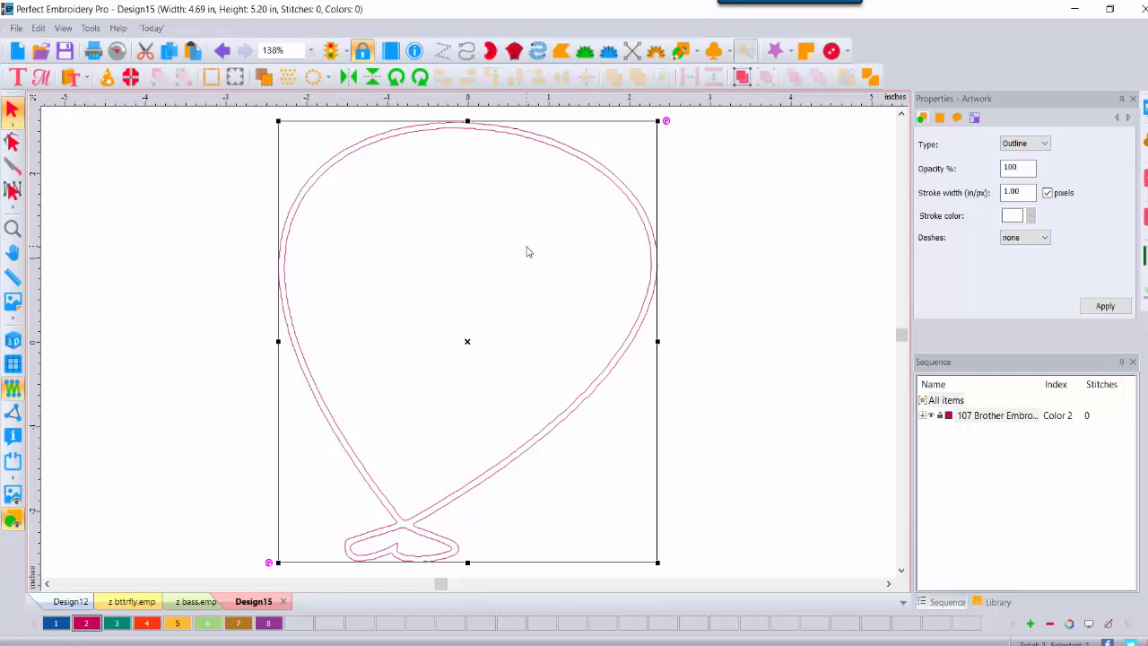
{"action": "left_click", "coordinate": [869, 81]}
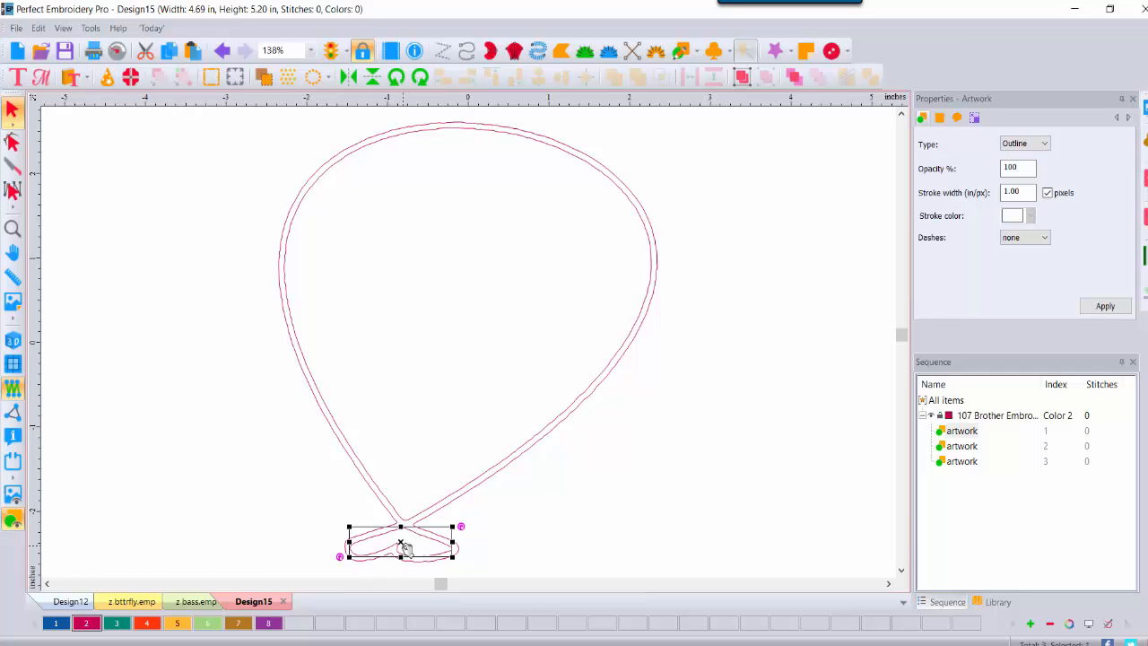
{"action": "key", "text": "Delete"}
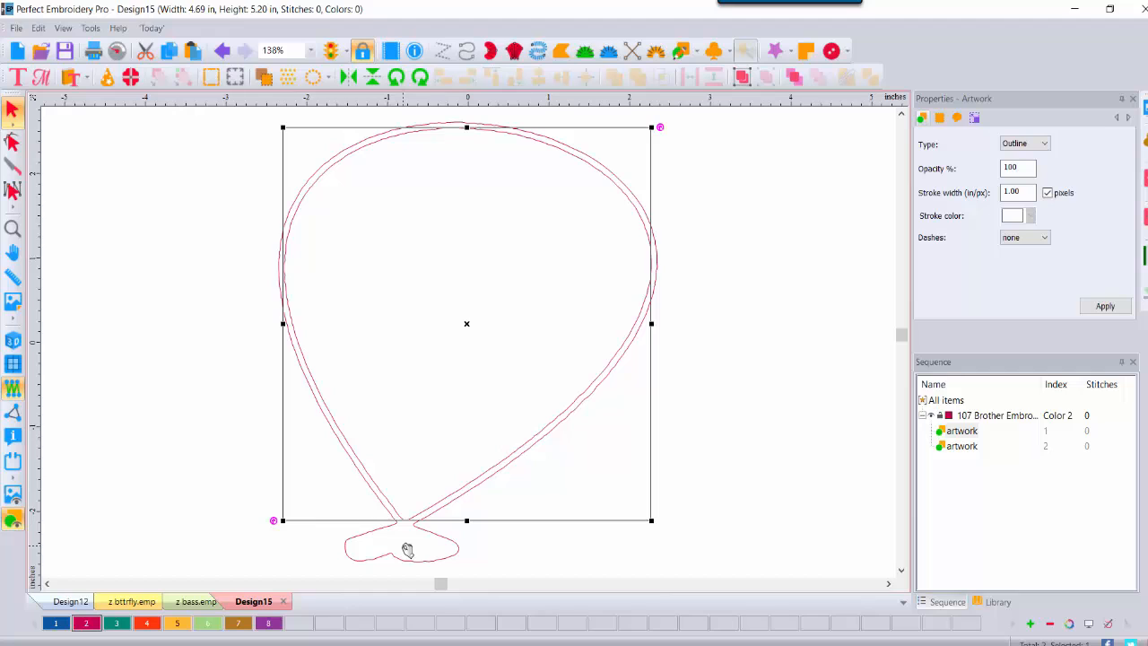
{"action": "left_click", "coordinate": [574, 486]}
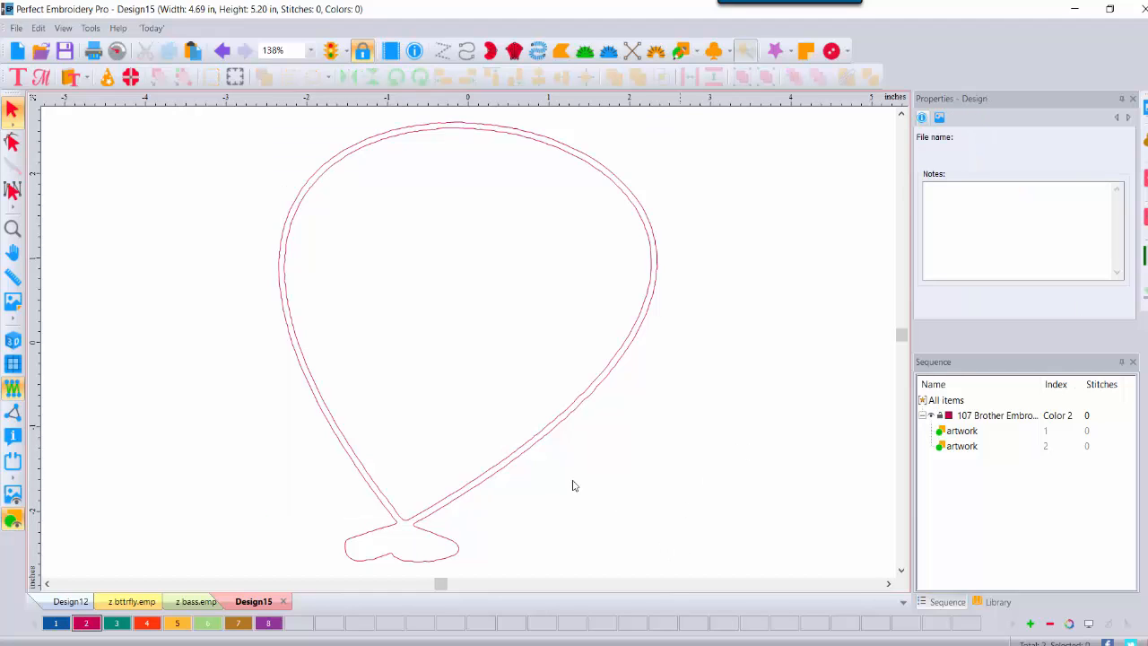
{"action": "left_click", "coordinate": [409, 524]}
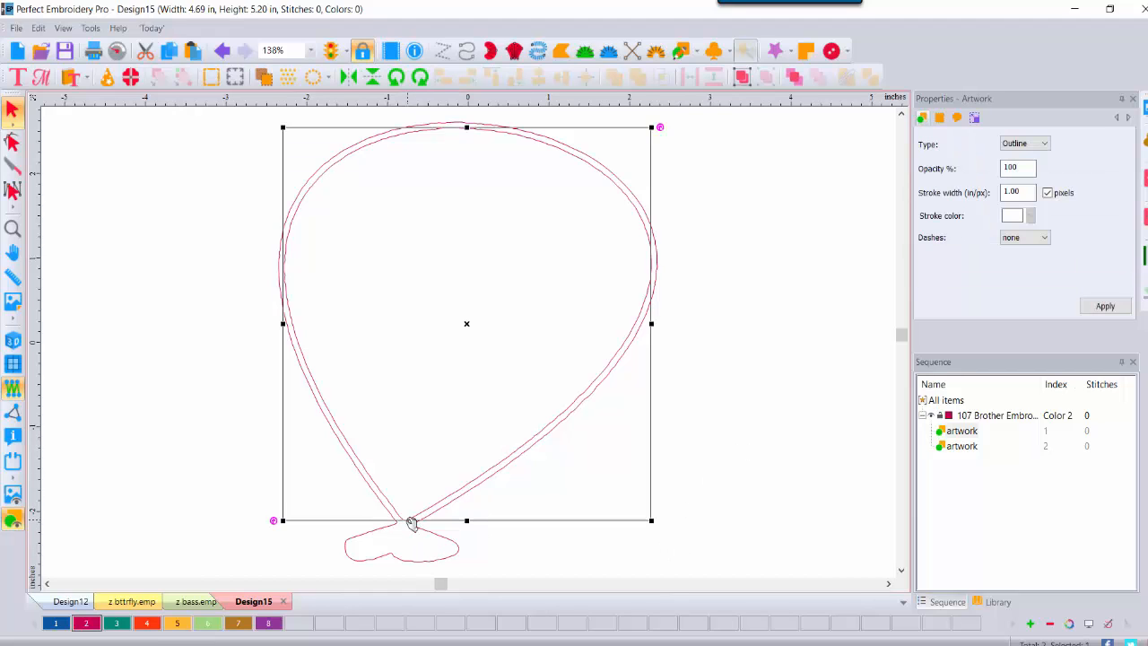
{"action": "key", "text": "Delete"}
{"action": "left_click", "coordinate": [745, 336]}
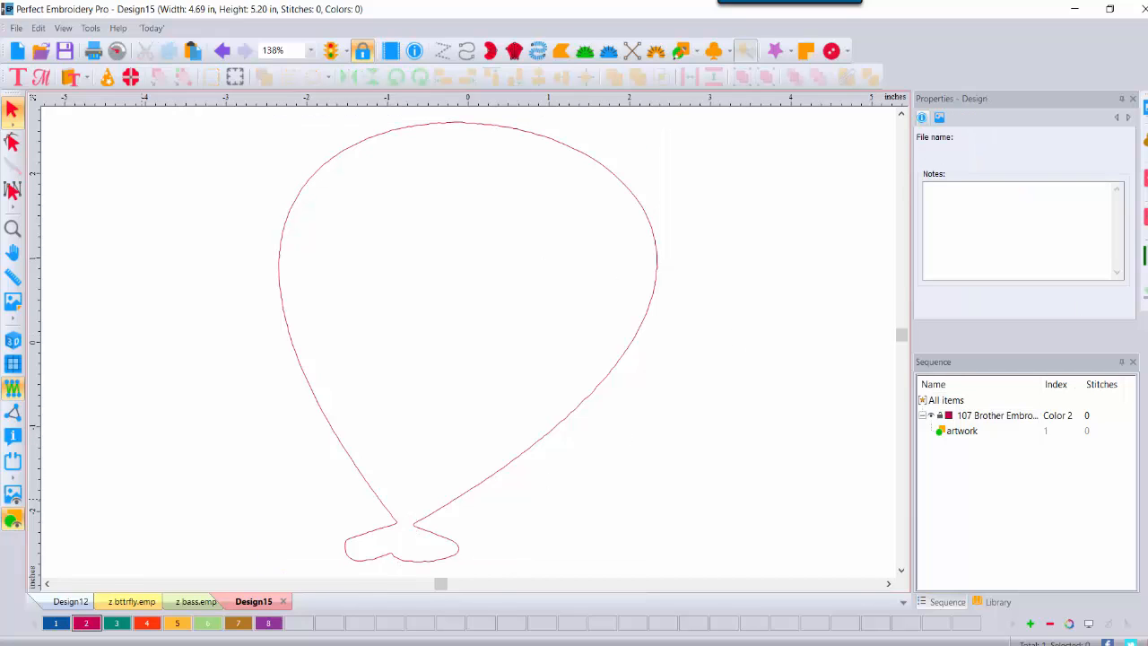
{"action": "left_click", "coordinate": [481, 486]}
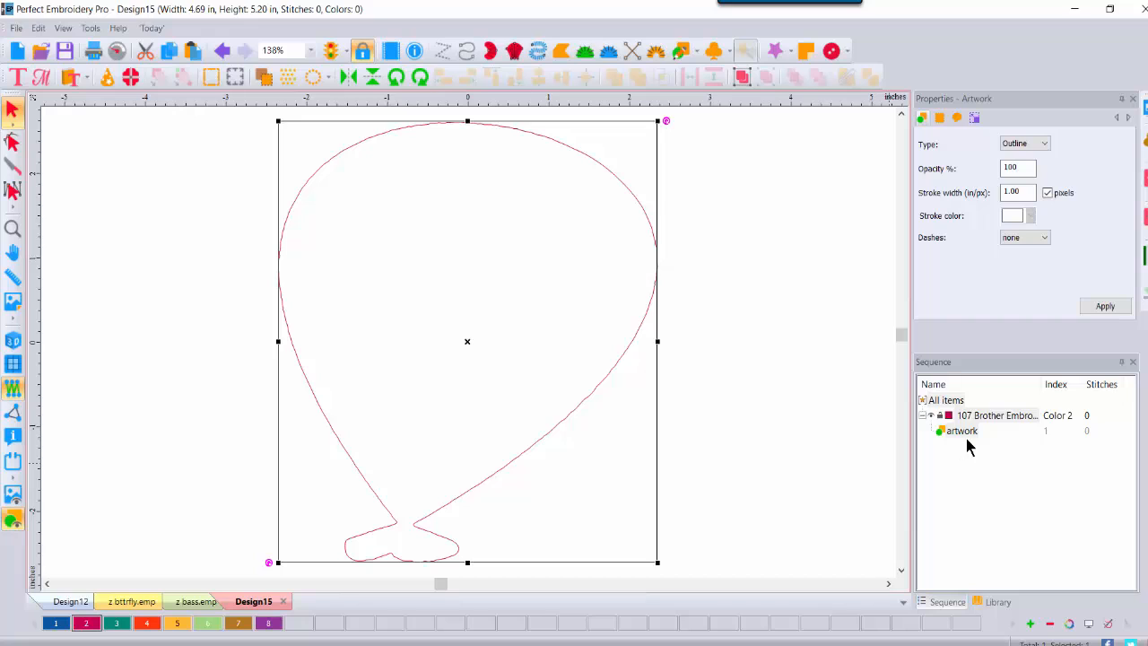
Step: Set the balloon outline's height to .5 in with aspect ratio kept, giving 0.45 × 0.50 in
{"action": "left_click", "coordinate": [975, 119]}
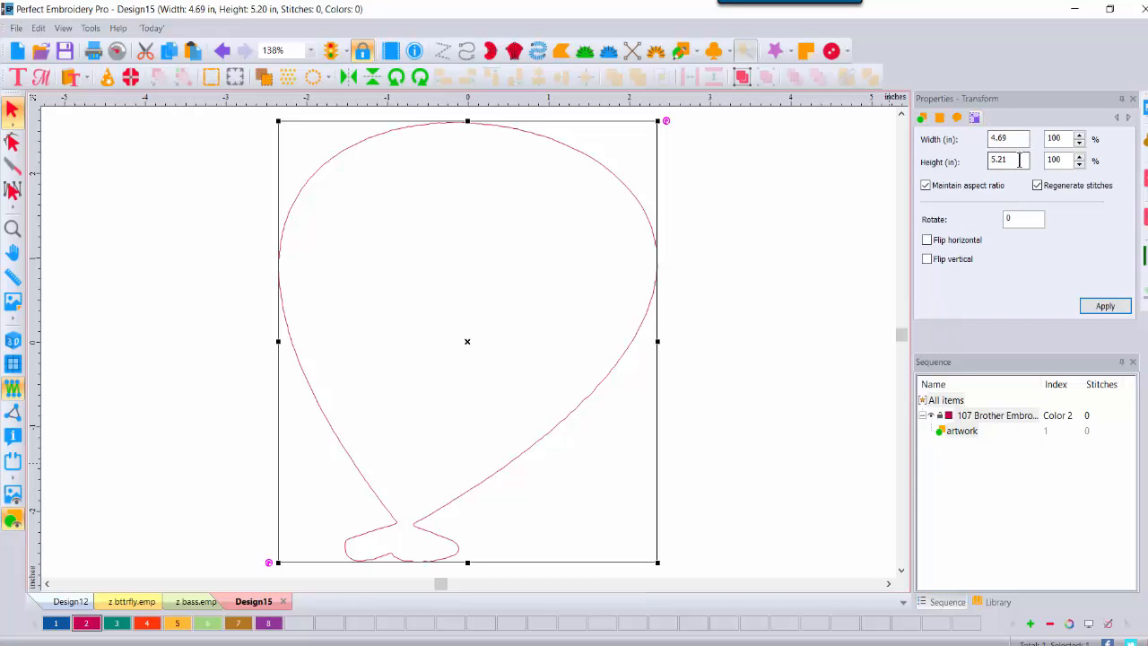
{"action": "left_click_drag", "start_coordinate": [1023, 160], "coordinate": [959, 162]}
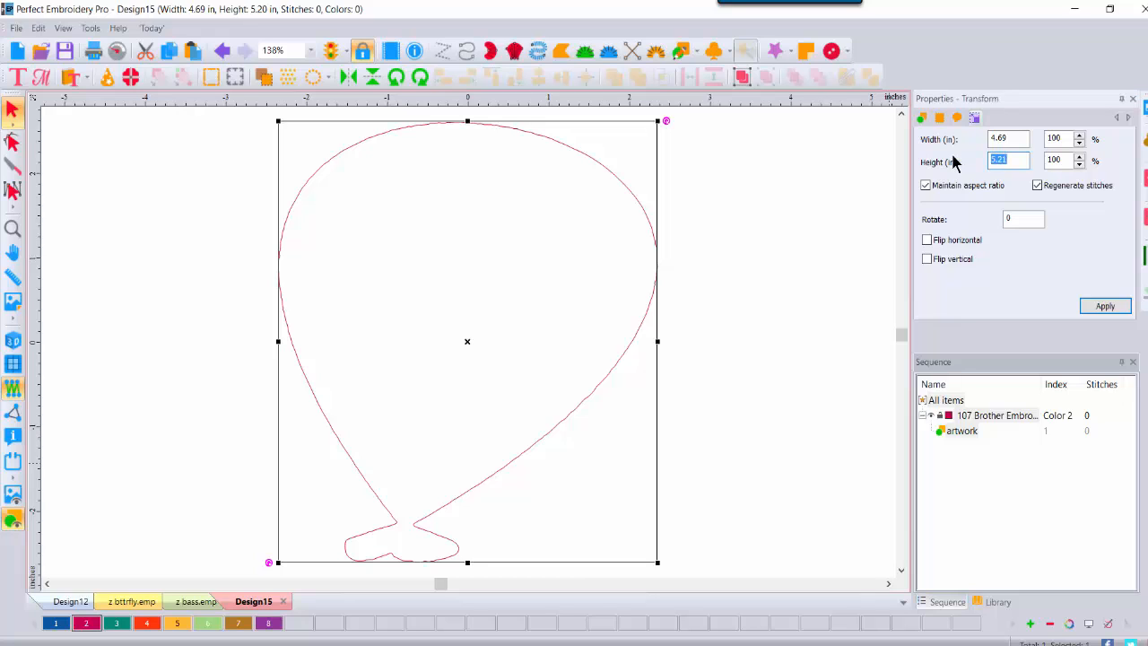
{"action": "type", "text": ".5"}
{"action": "left_click", "coordinate": [1109, 308]}
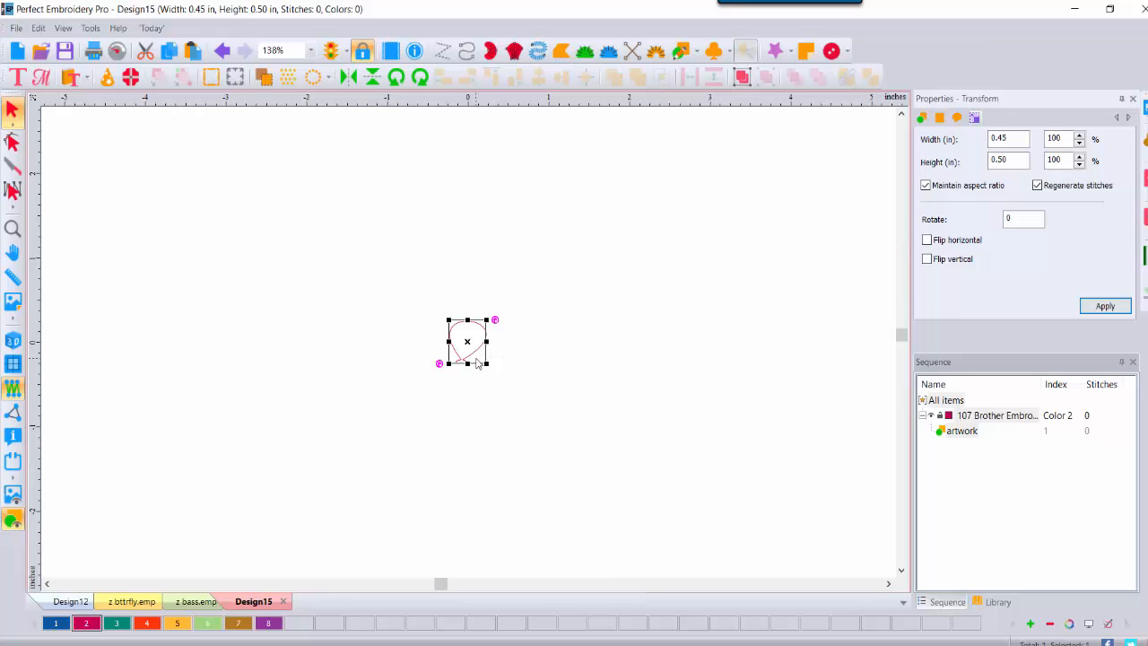
Step: Save the design with Save As as type Emboss Pattern (EMP), named z balloon
{"action": "left_click", "coordinate": [16, 28]}
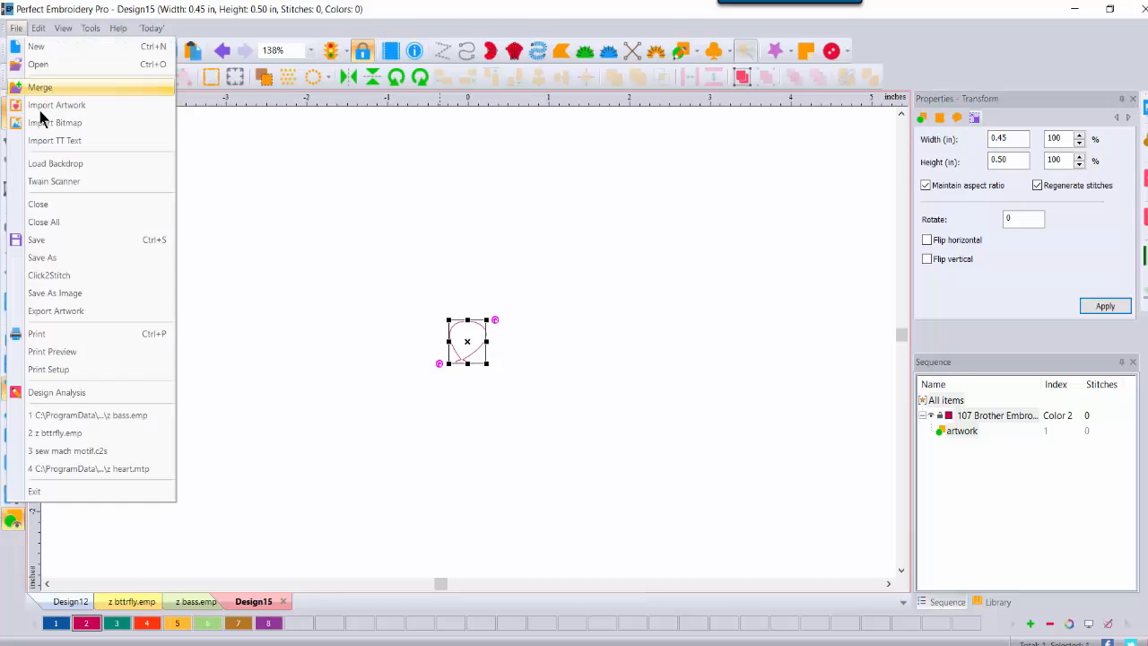
{"action": "left_click", "coordinate": [42, 257]}
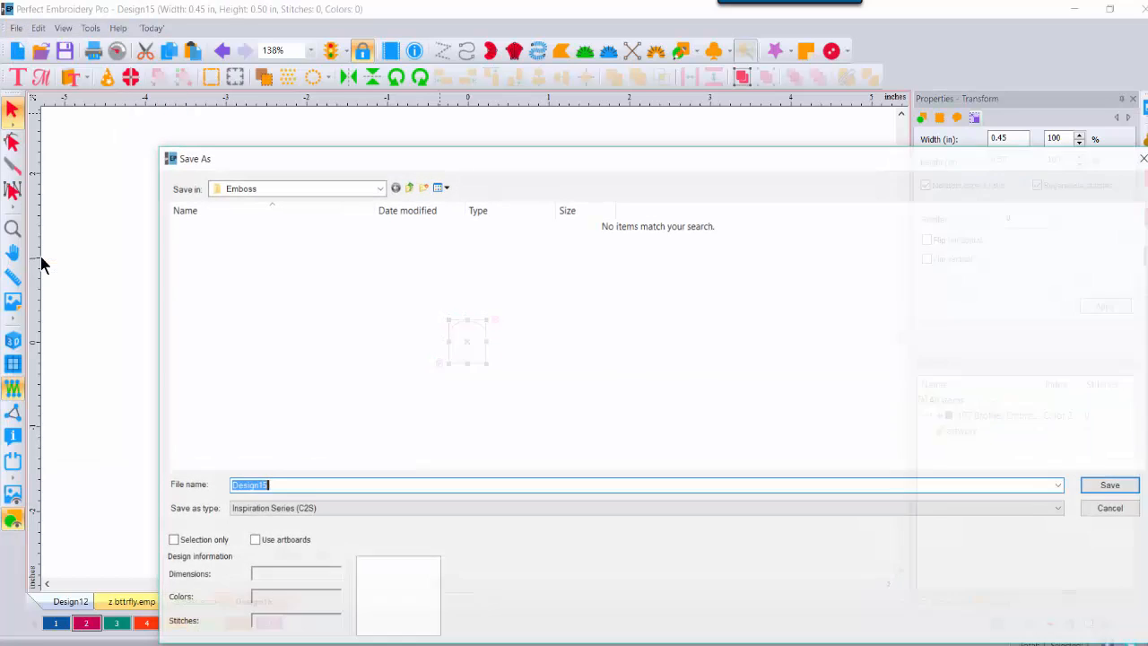
{"action": "left_click", "coordinate": [339, 509]}
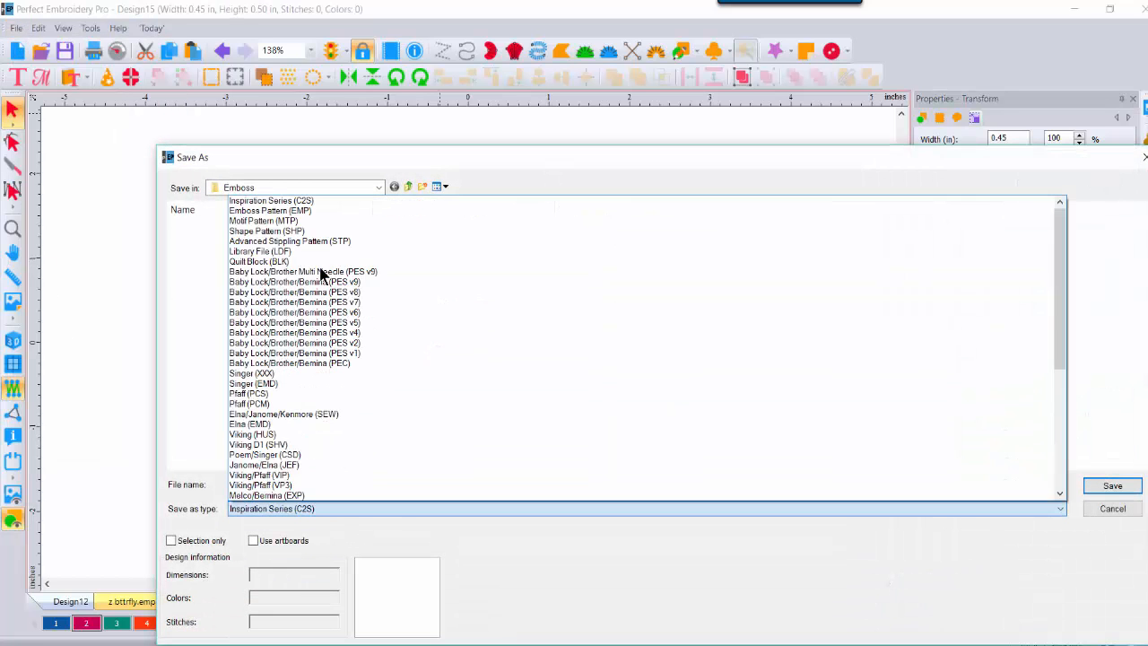
{"action": "left_click", "coordinate": [305, 211]}
{"action": "left_click", "coordinate": [228, 484]}
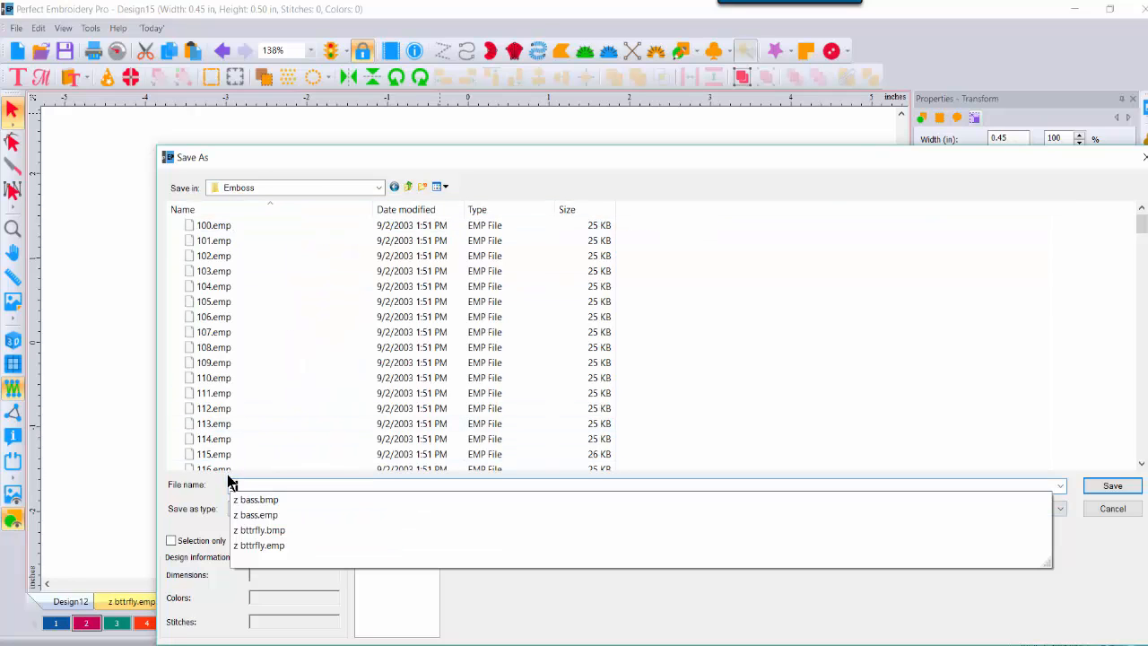
{"action": "type", "text": "z ba"}
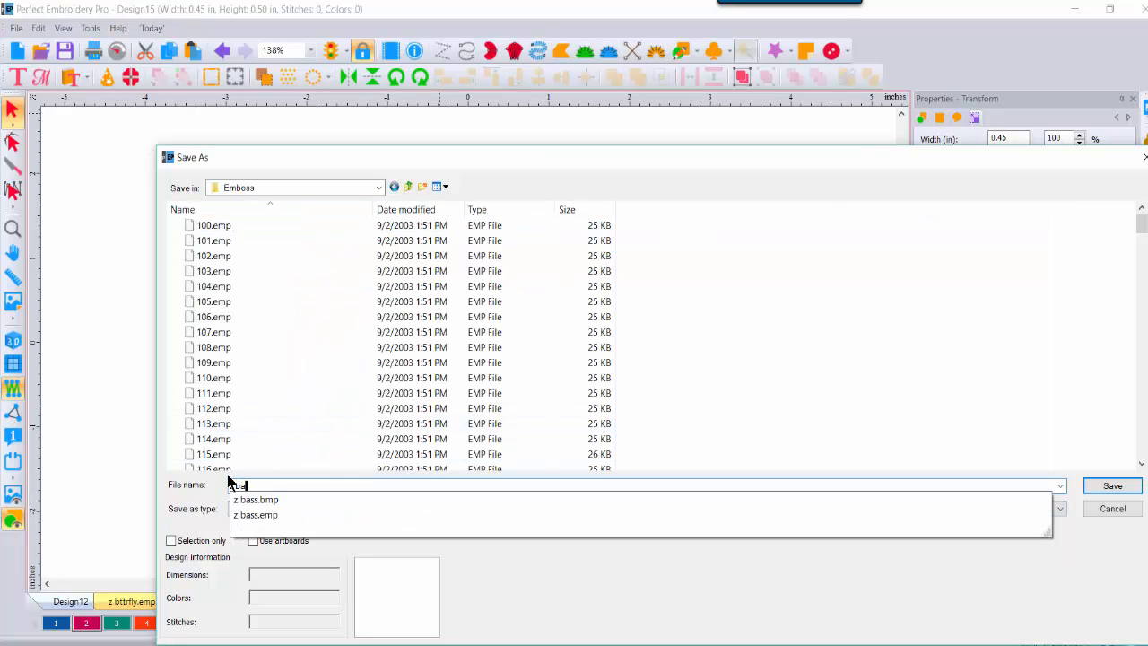
{"action": "type", "text": "lloon"}
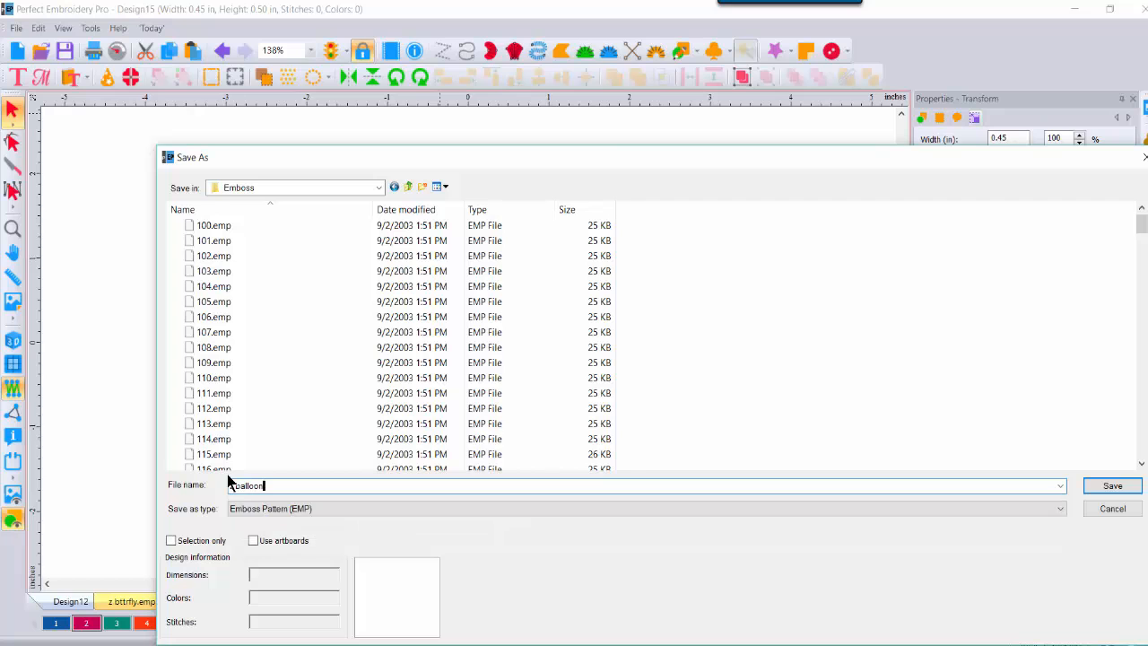
{"action": "left_click", "coordinate": [1093, 484]}
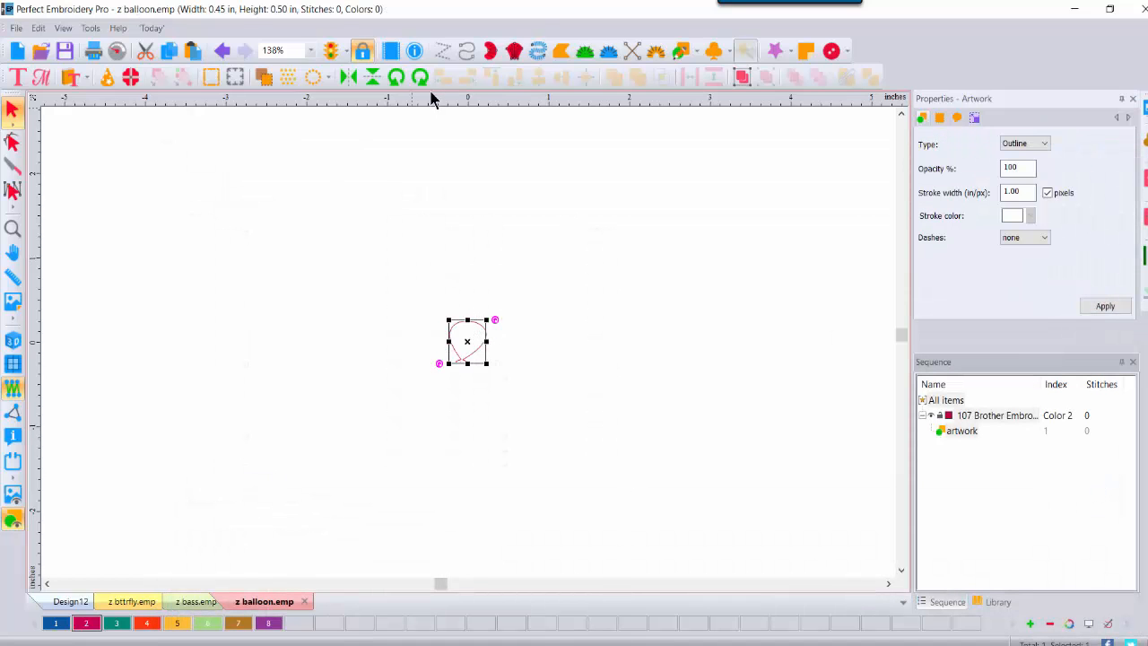
Step: Draw a four-cornered complex fill area beside the balloon outline
{"action": "left_click", "coordinate": [563, 49]}
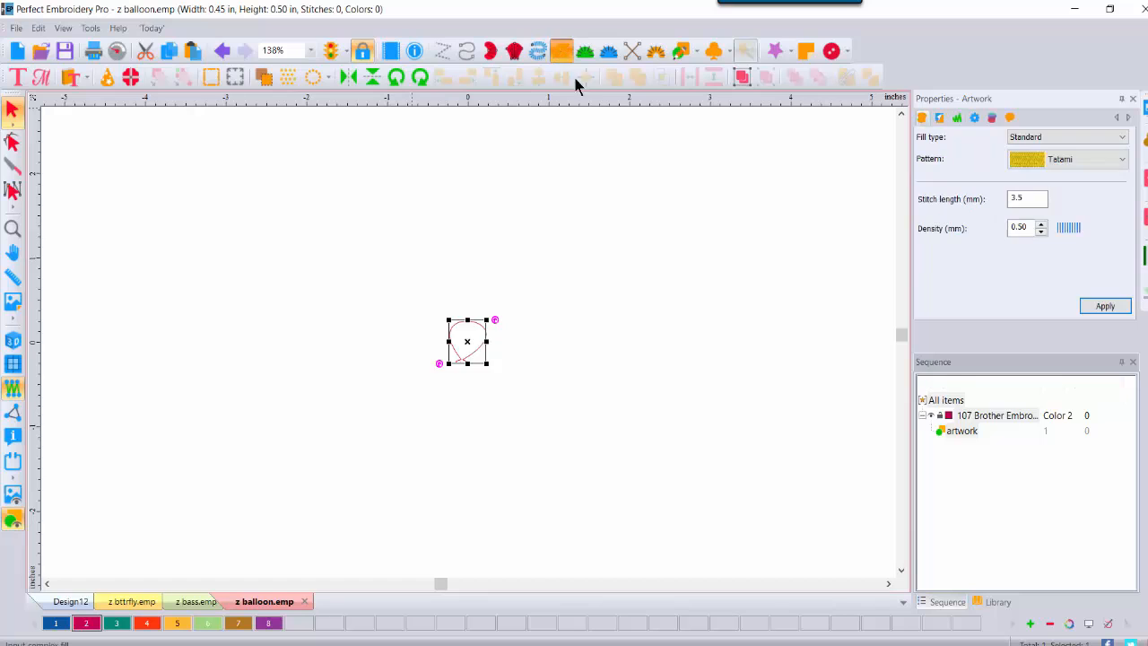
{"action": "left_click", "coordinate": [617, 249]}
{"action": "left_click", "coordinate": [833, 240]}
{"action": "left_click", "coordinate": [838, 520]}
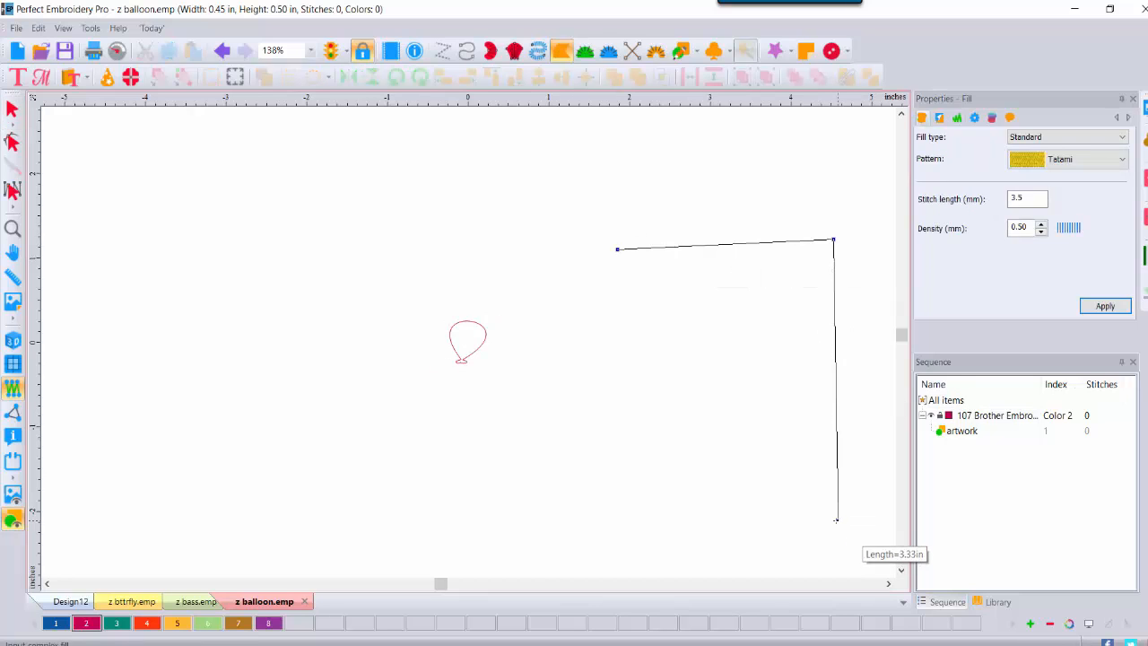
{"action": "left_click", "coordinate": [585, 541]}
{"action": "key", "text": "Return"}
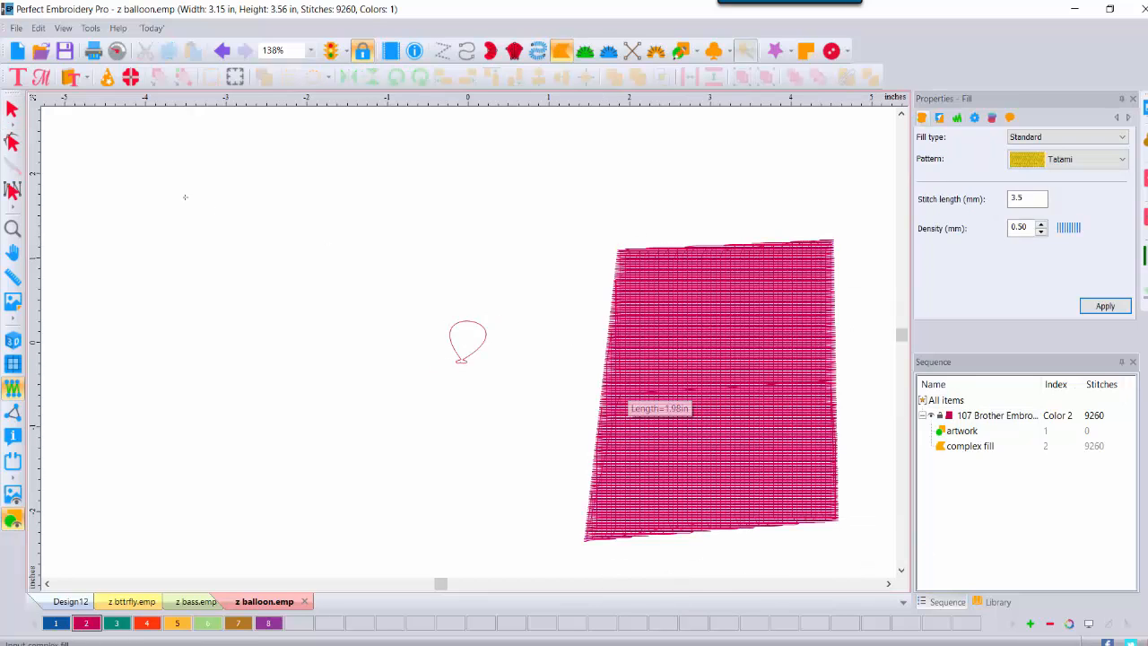
Step: Make the fill blue (colour 1), apply an Emboss fill with z balloon, and move it up-left
{"action": "left_click", "coordinate": [12, 110]}
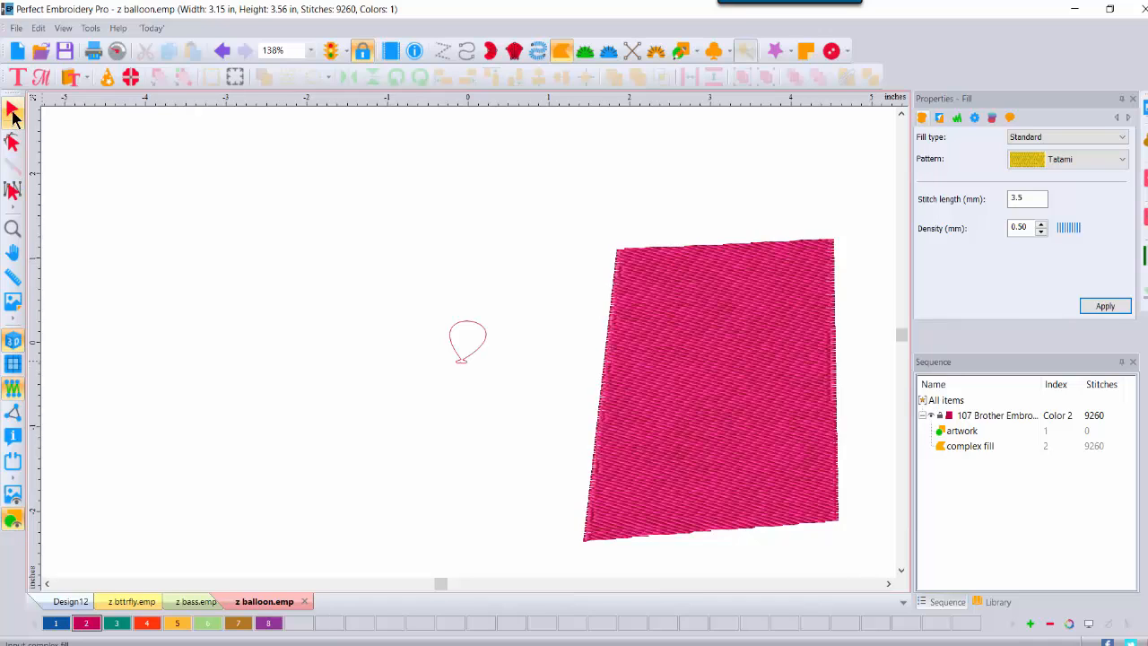
{"action": "left_click", "coordinate": [57, 624]}
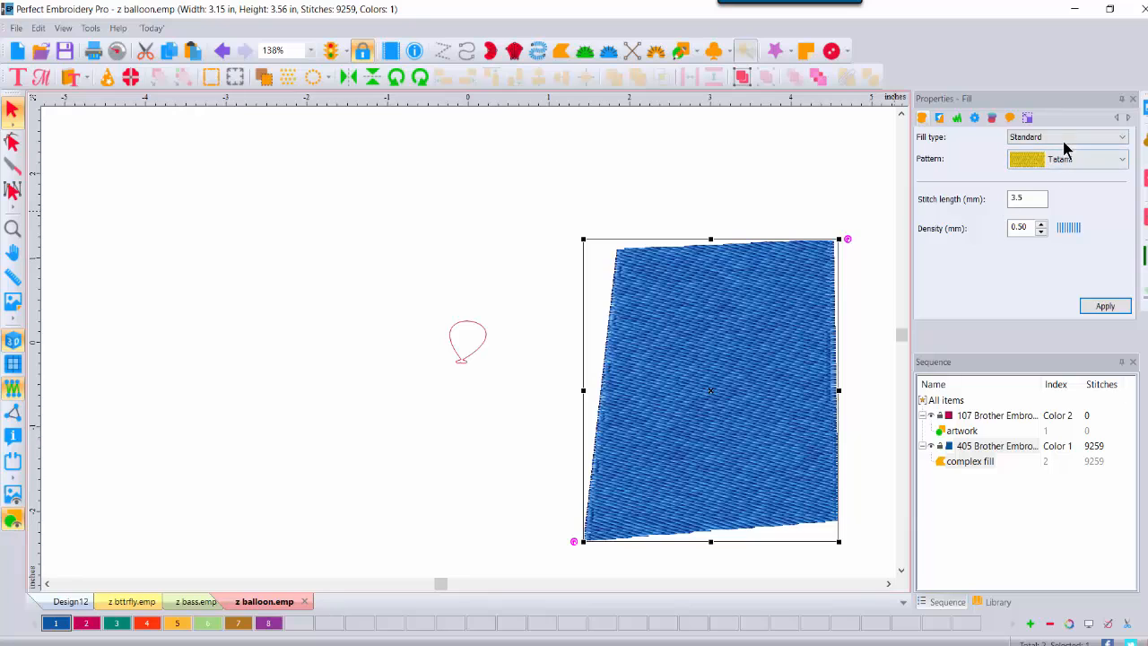
{"action": "left_click", "coordinate": [1065, 138]}
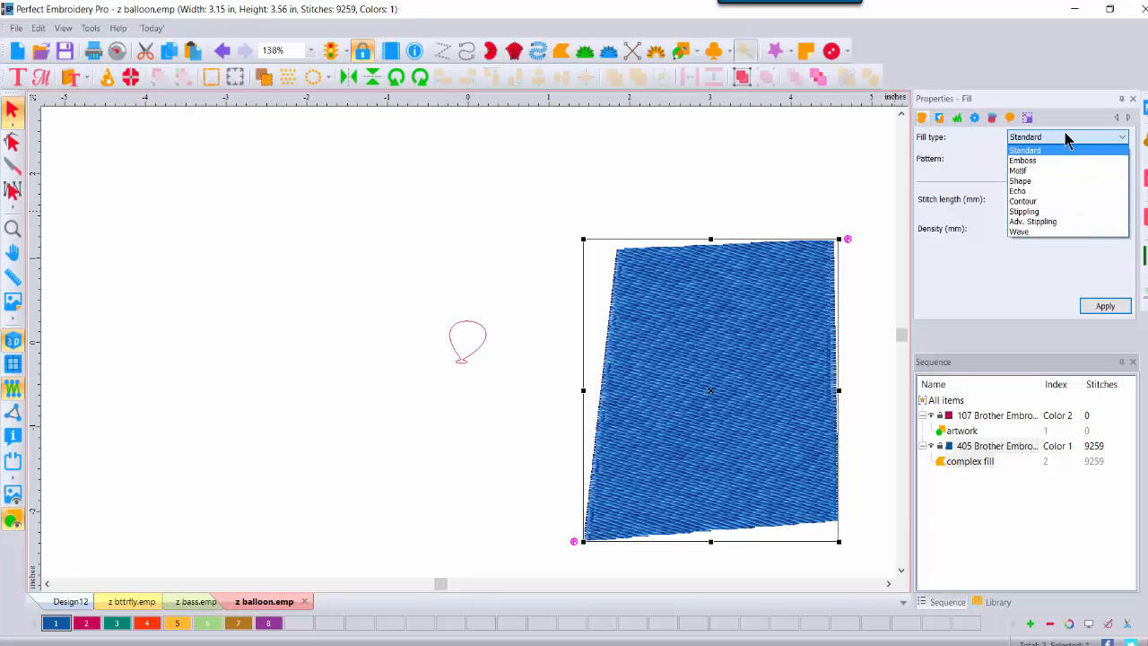
{"action": "left_click", "coordinate": [1022, 162]}
{"action": "left_click", "coordinate": [1121, 159]}
{"action": "left_click_drag", "start_coordinate": [1122, 201], "coordinate": [1122, 474]}
{"action": "left_click", "coordinate": [1083, 450]}
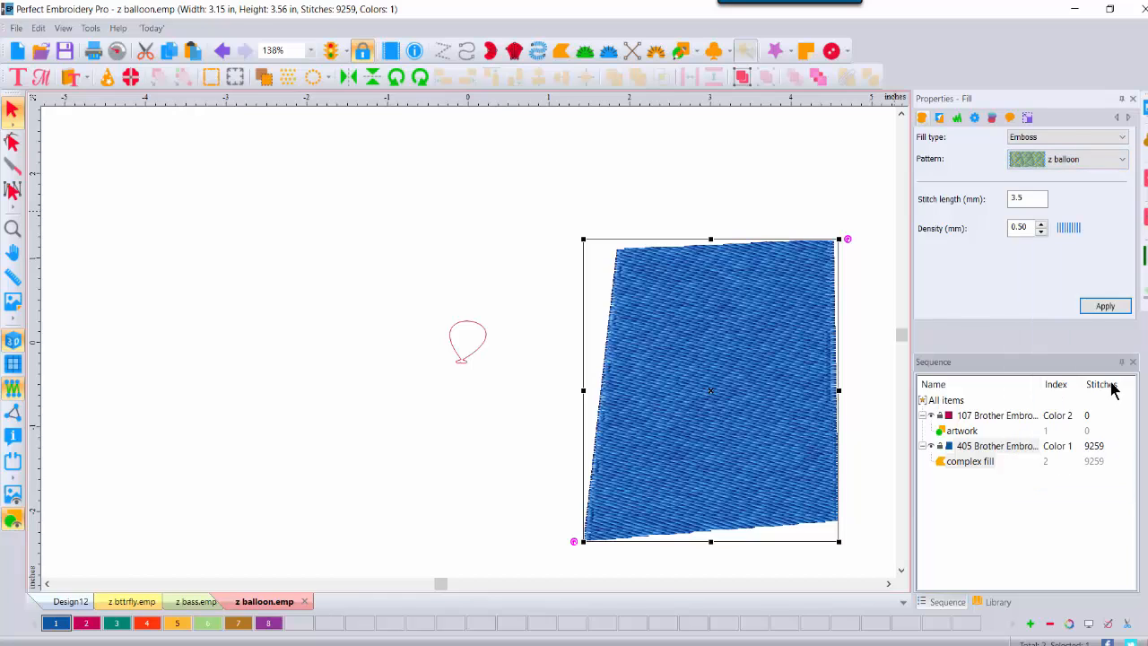
{"action": "left_click", "coordinate": [1103, 309]}
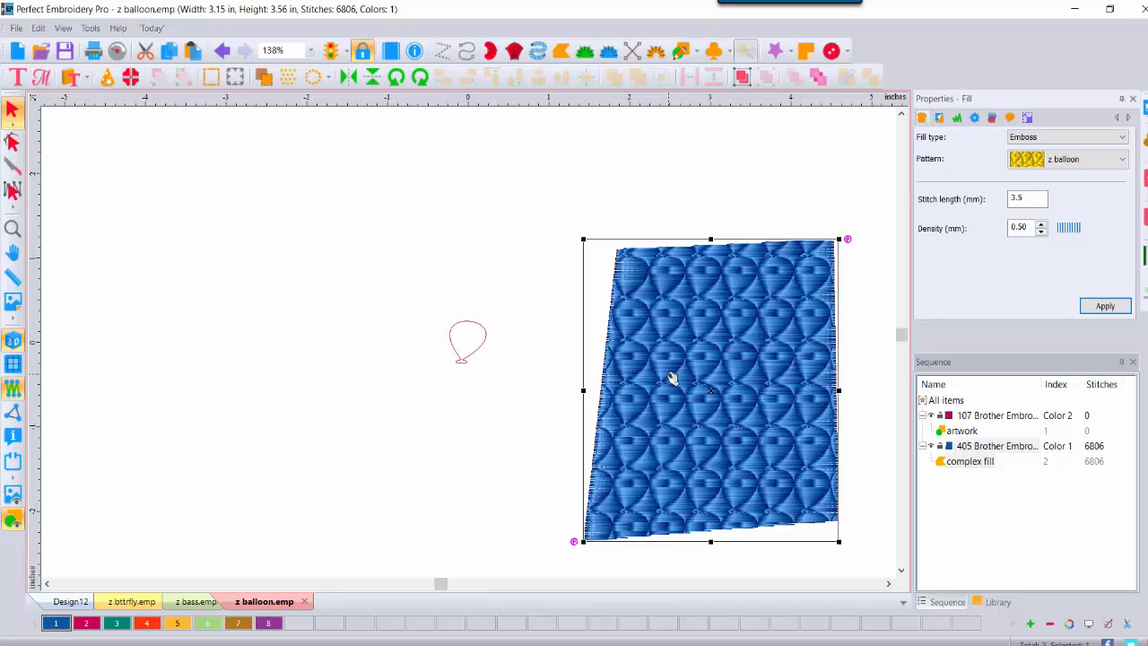
{"action": "left_click_drag", "start_coordinate": [673, 378], "coordinate": [601, 328]}
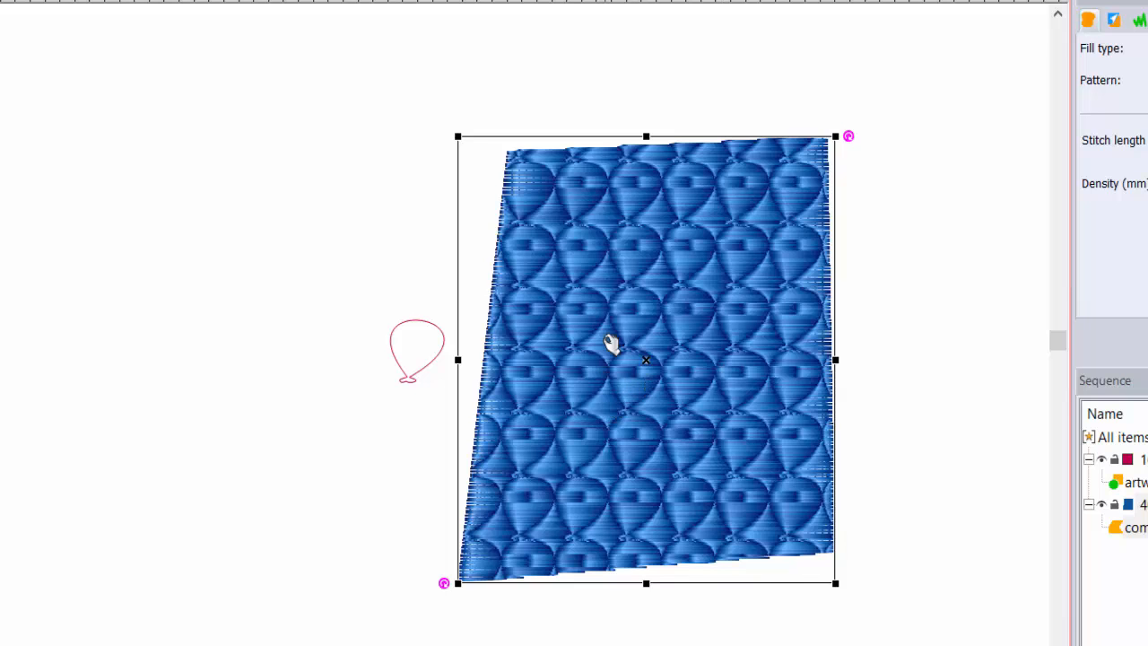
Step: Delete the test fill and shrink the balloon outline to height .33 in (0.30 × 0.33 in)
{"action": "key", "text": "Delete"}
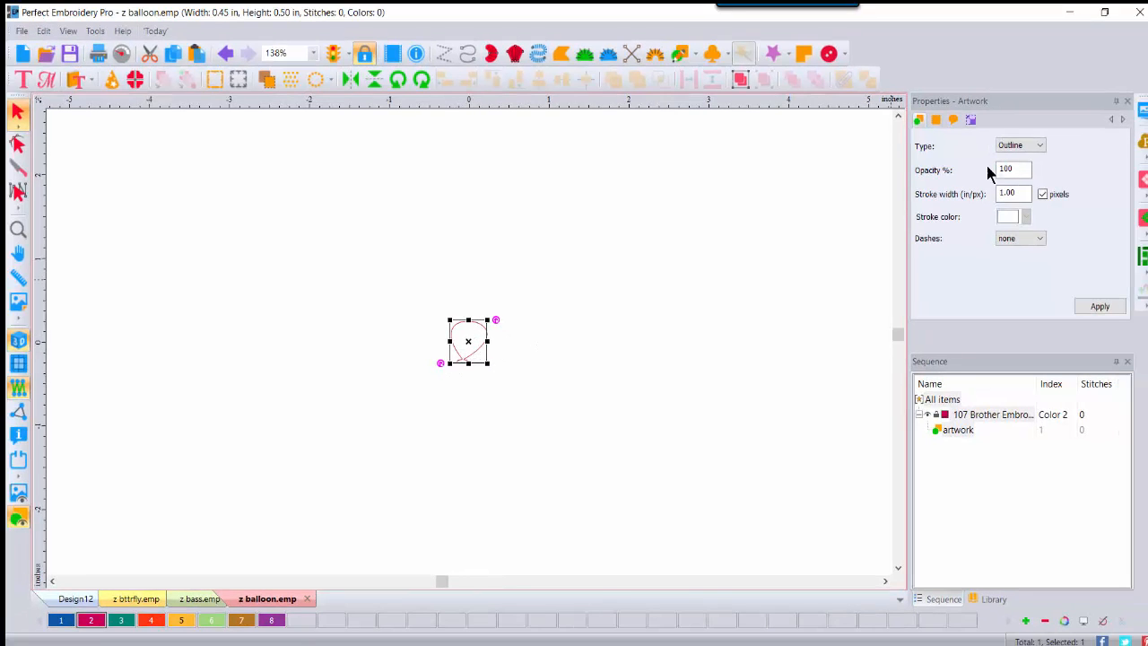
{"action": "left_click", "coordinate": [972, 120]}
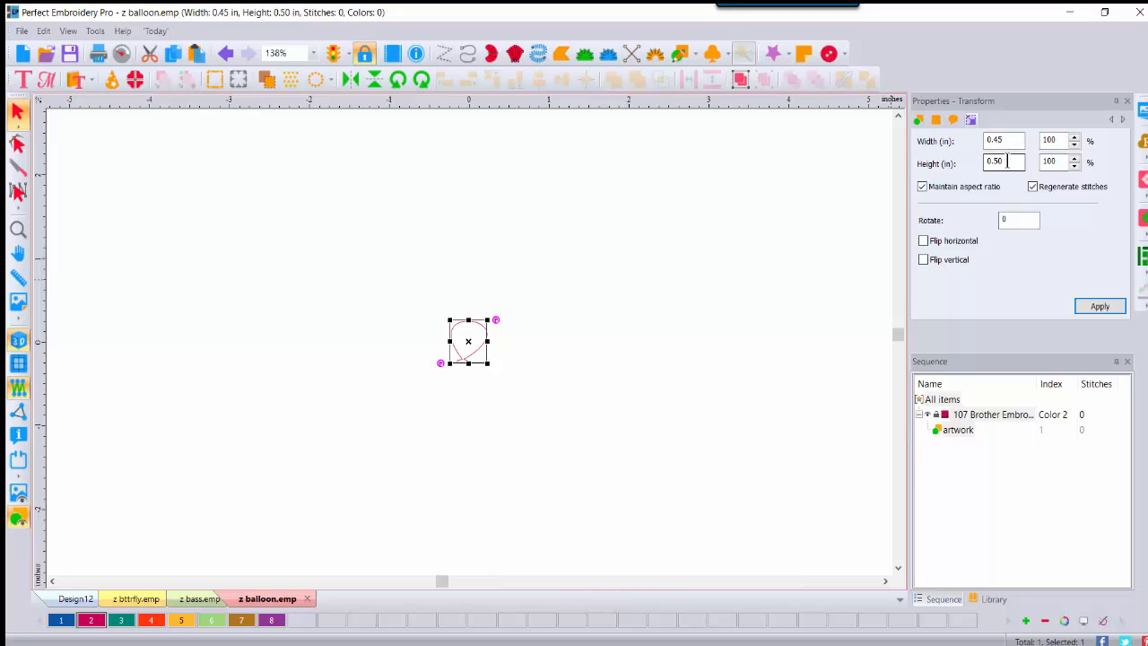
{"action": "left_click_drag", "start_coordinate": [1008, 161], "coordinate": [965, 162]}
{"action": "type", "text": ".3"}
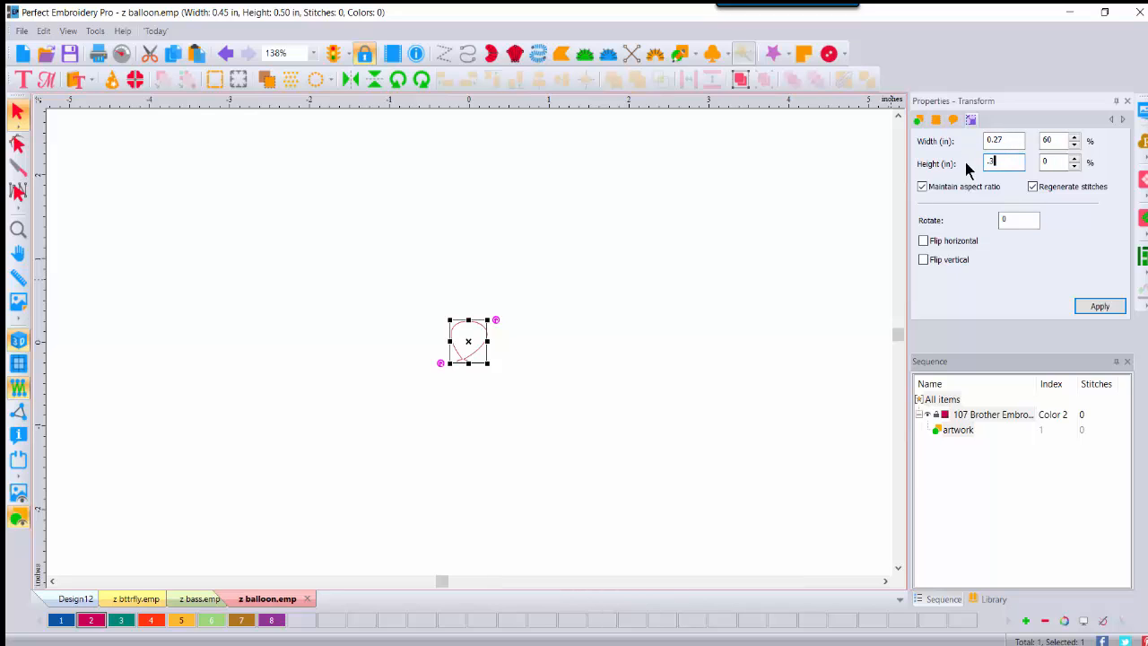
{"action": "type", "text": "3"}
{"action": "left_click", "coordinate": [1095, 308]}
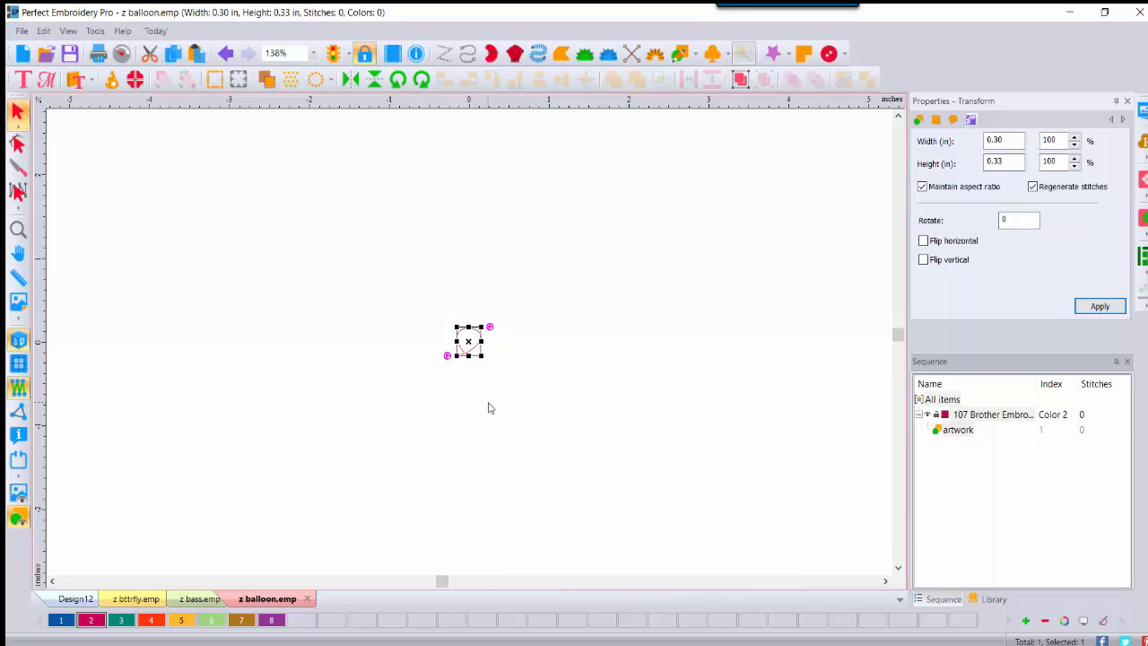
Step: Re-save the balloon as Emboss Pattern z balloon.emp, replacing the existing file
{"action": "left_click", "coordinate": [22, 34]}
{"action": "left_click", "coordinate": [47, 258]}
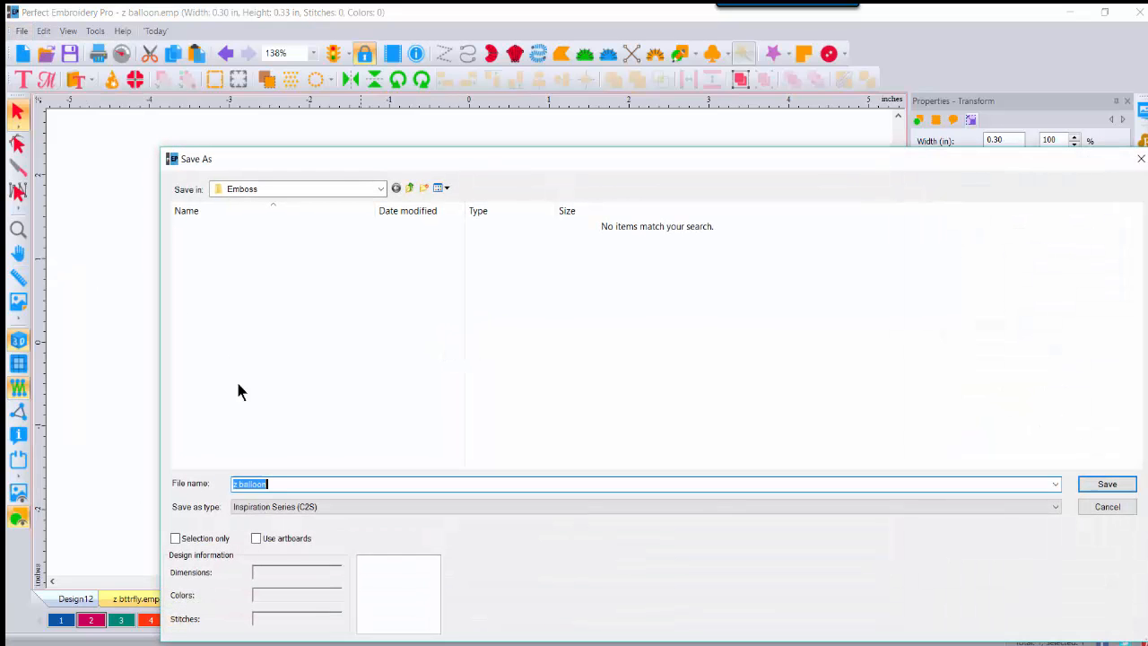
{"action": "left_click", "coordinate": [312, 511]}
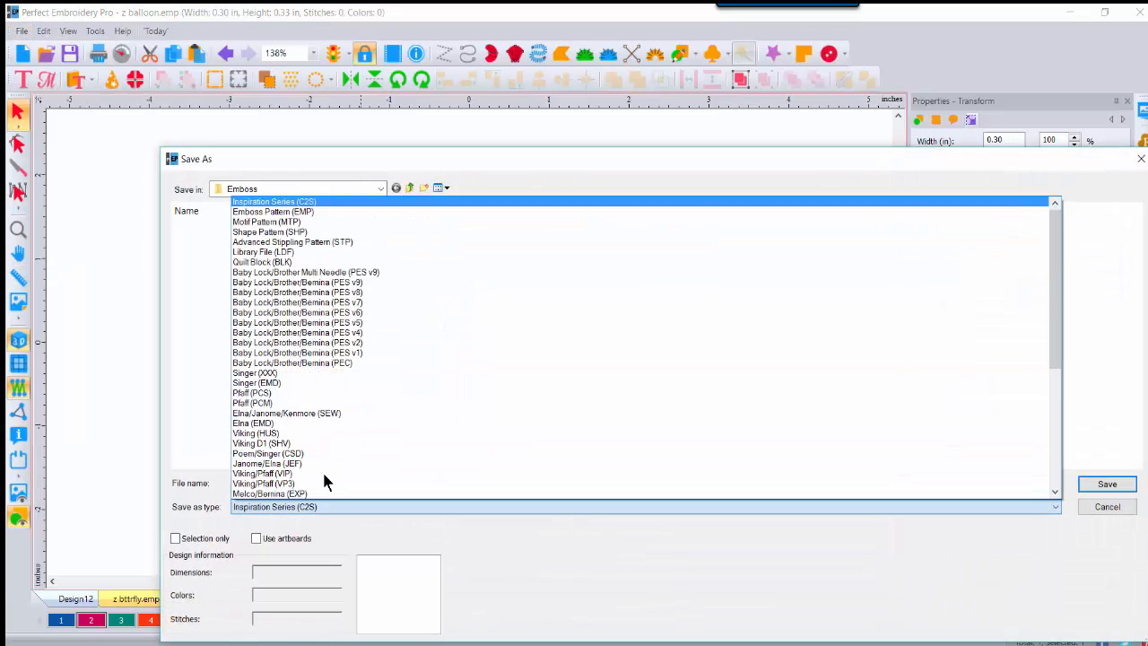
{"action": "left_click", "coordinate": [295, 218]}
{"action": "type", "text": "z"}
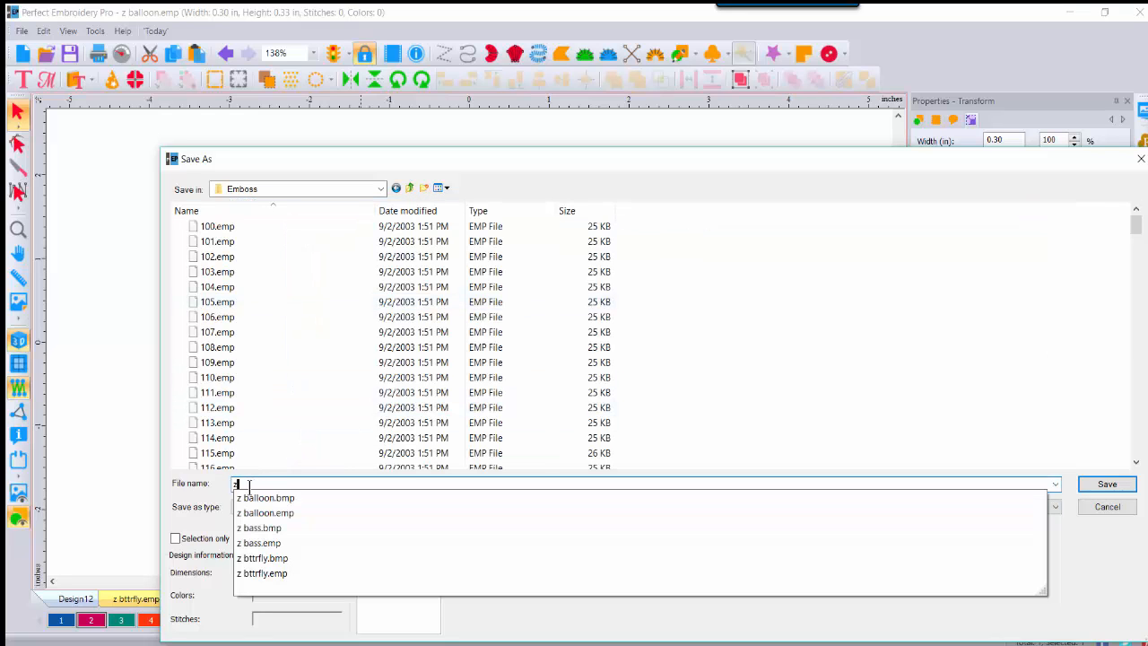
{"action": "type", "text": " balloon"}
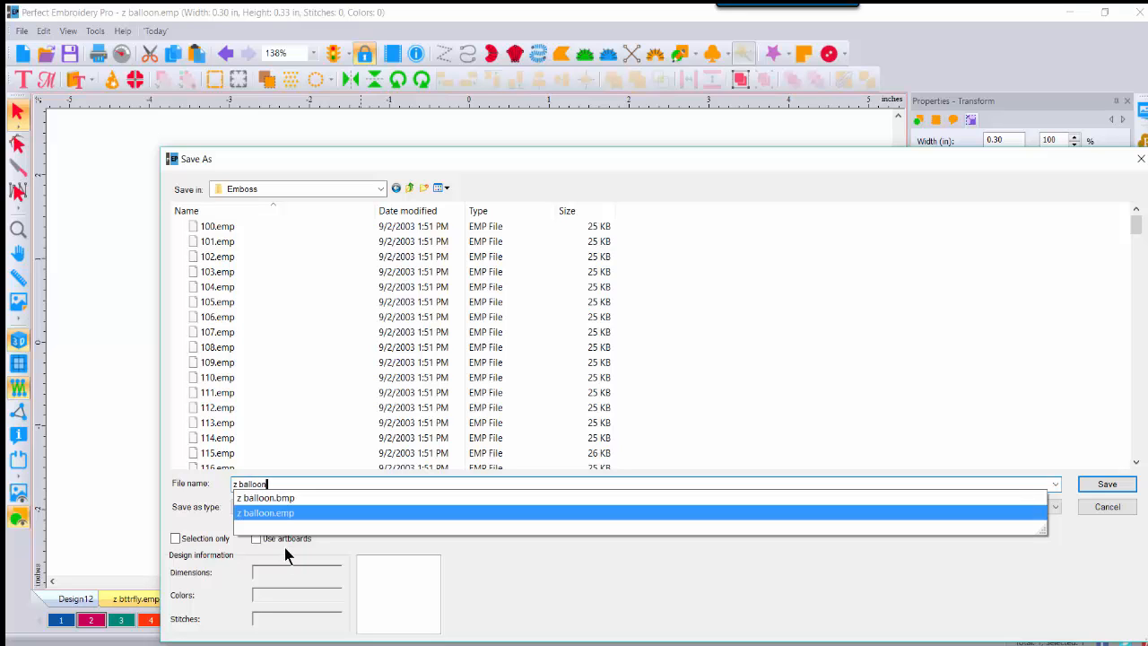
{"action": "left_click", "coordinate": [1106, 484]}
{"action": "left_click", "coordinate": [720, 446]}
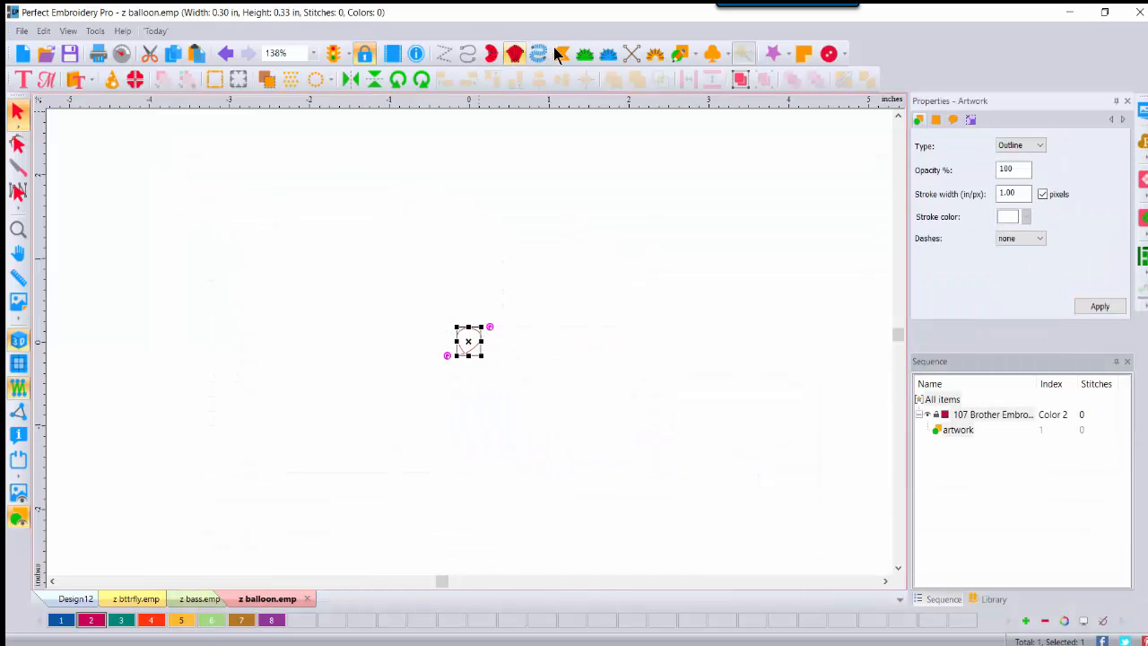
Step: Draw a new four-cornered complex fill shape on the canvas
{"action": "left_click", "coordinate": [562, 54]}
{"action": "left_click", "coordinate": [586, 211]}
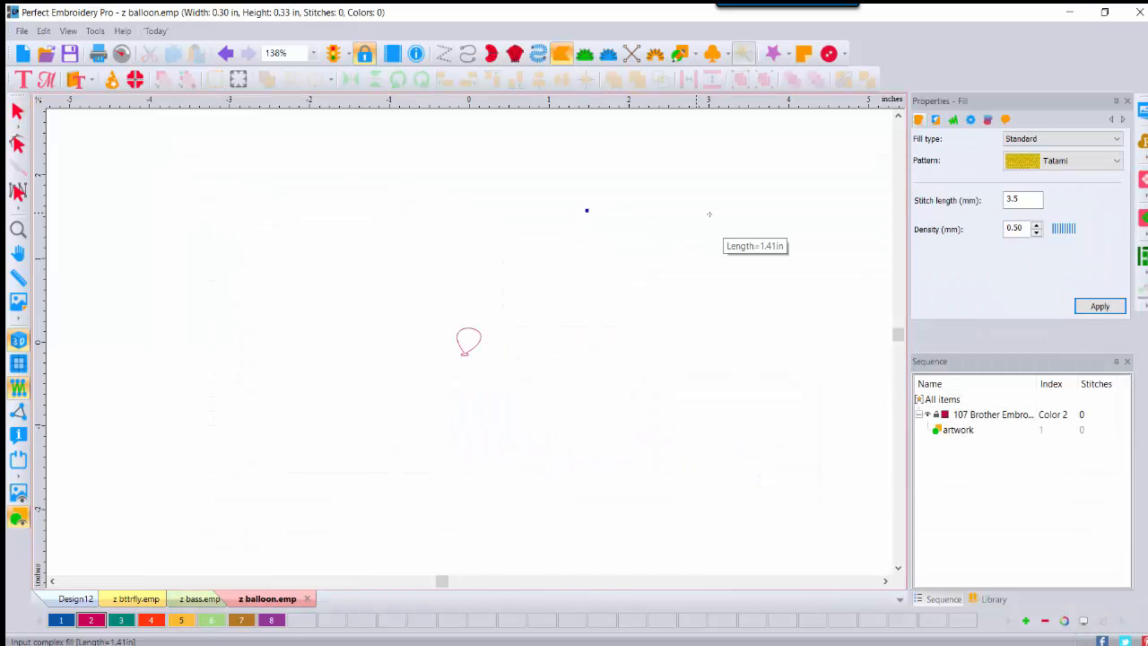
{"action": "left_click", "coordinate": [764, 212]}
{"action": "left_click", "coordinate": [772, 453]}
{"action": "left_click", "coordinate": [531, 459]}
{"action": "key", "text": "Return"}
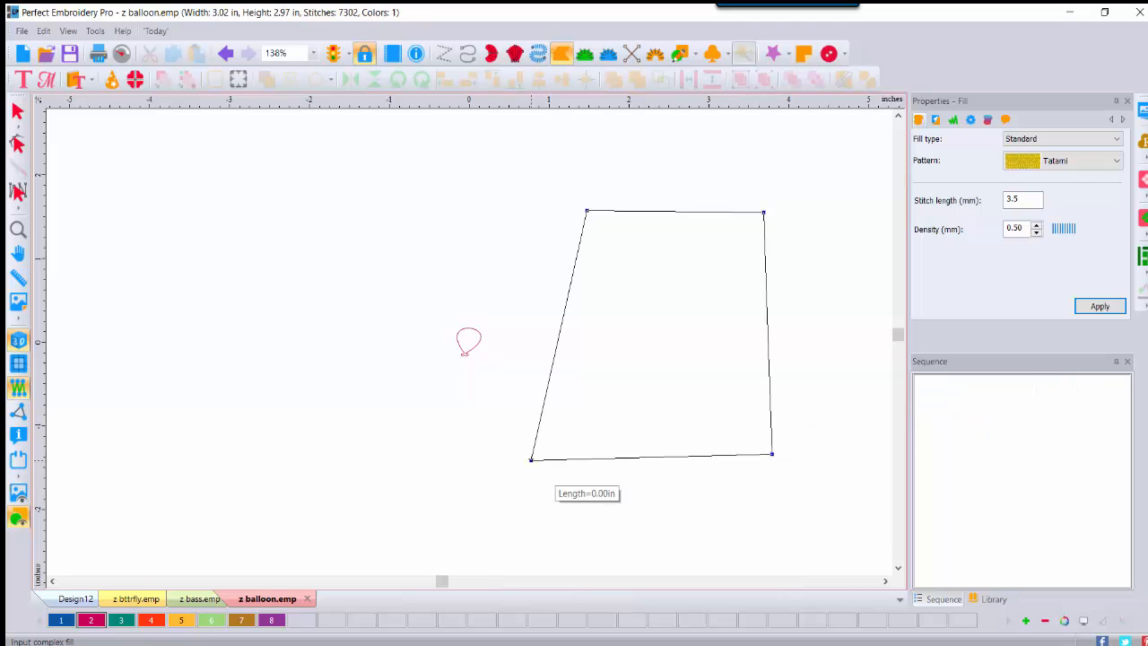
Step: Colour the fill blue (colour 1) and apply an Emboss fill with the resized z balloon pattern
{"action": "left_click", "coordinate": [17, 112]}
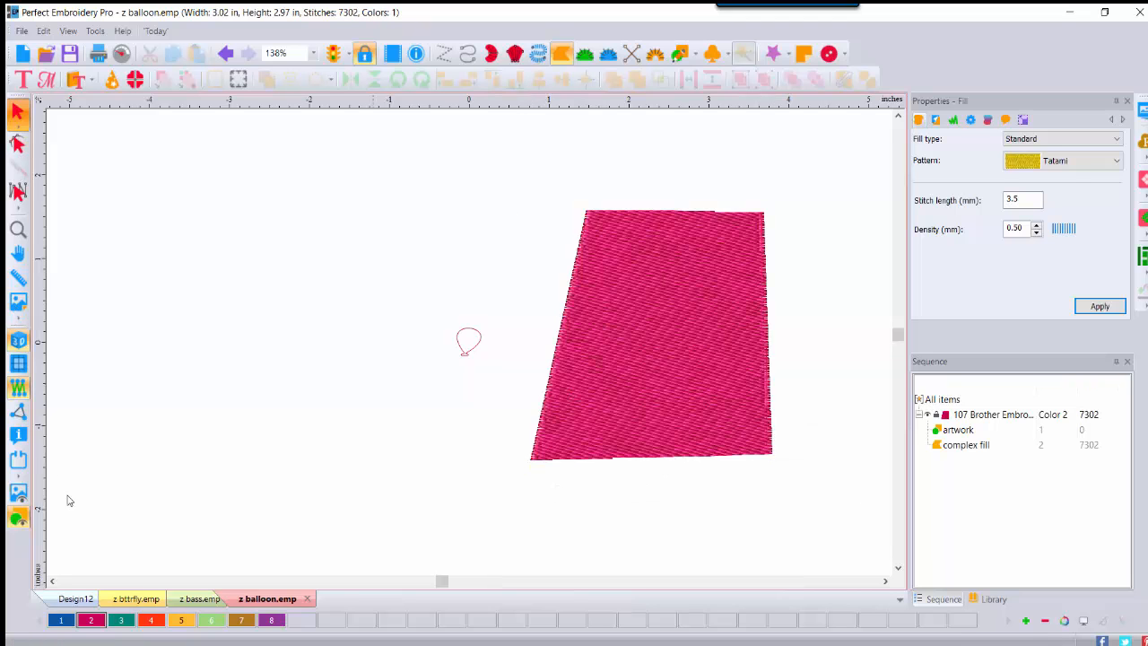
{"action": "left_click", "coordinate": [61, 620]}
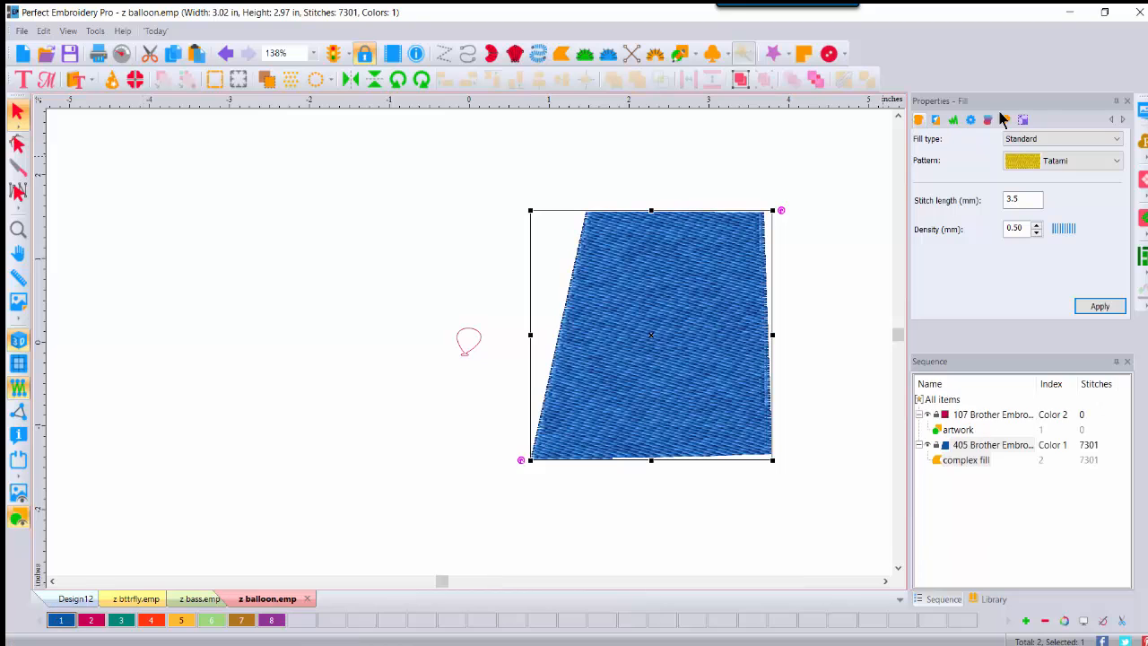
{"action": "left_click", "coordinate": [1056, 141]}
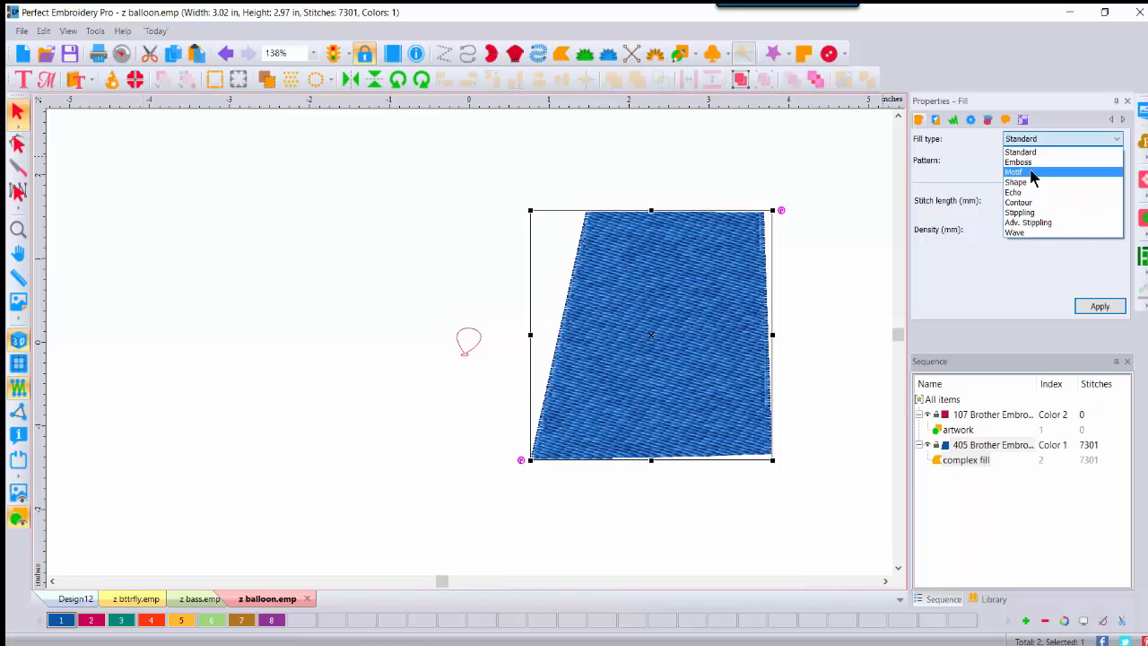
{"action": "left_click", "coordinate": [1032, 166]}
{"action": "left_click", "coordinate": [1117, 160]}
{"action": "left_click_drag", "start_coordinate": [1116, 187], "coordinate": [1118, 476]}
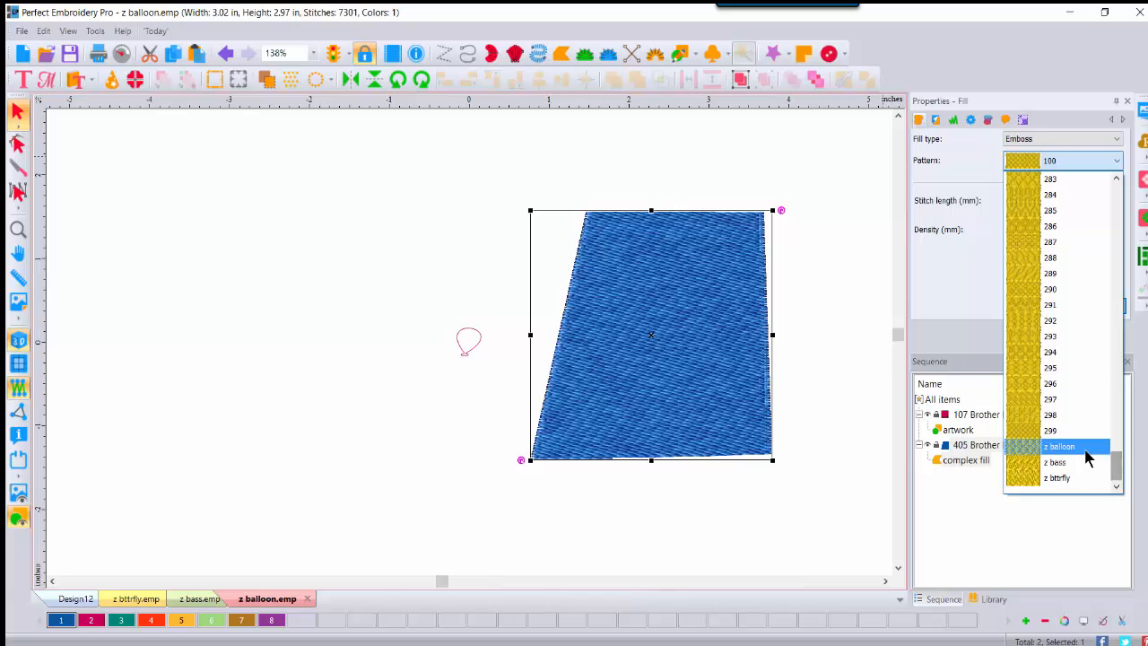
{"action": "left_click", "coordinate": [1087, 453]}
{"action": "left_click", "coordinate": [1100, 306]}
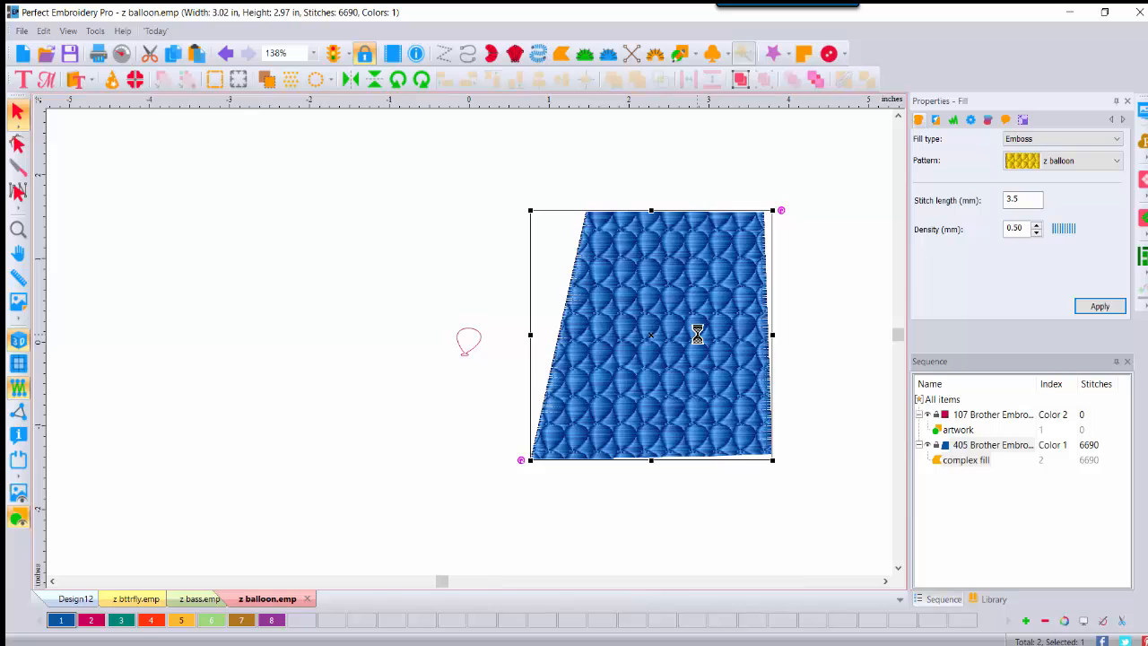
Step: Start a new design, import 'KATE' as TrueType outline text, and expand its colour block
{"action": "left_click", "coordinate": [22, 54]}
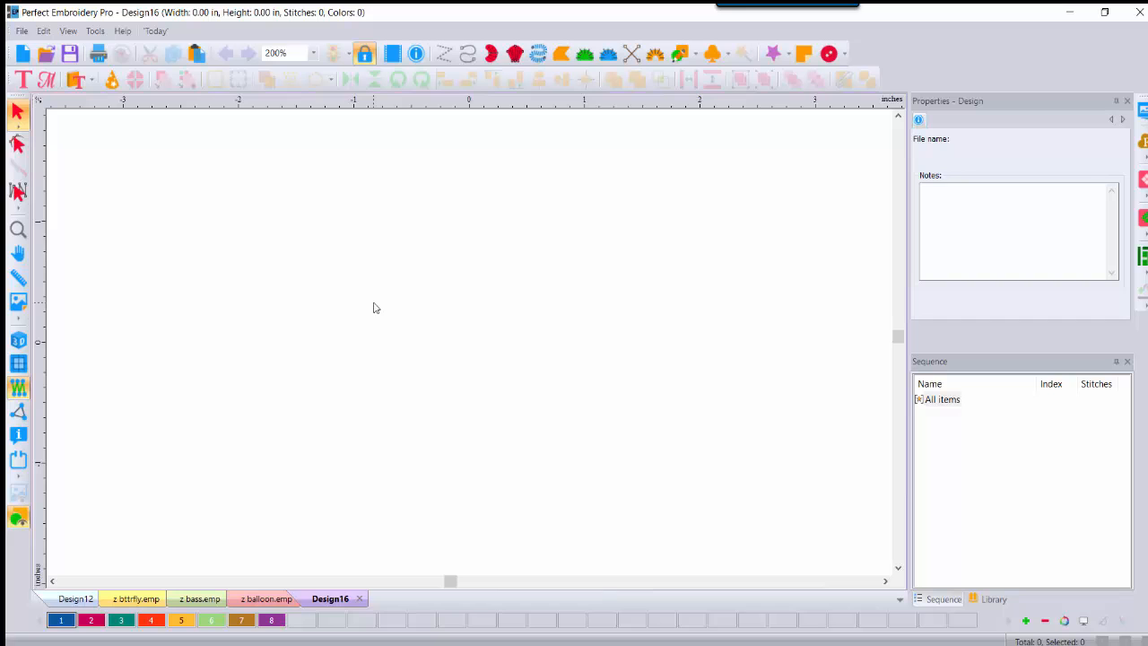
{"action": "left_click", "coordinate": [20, 31]}
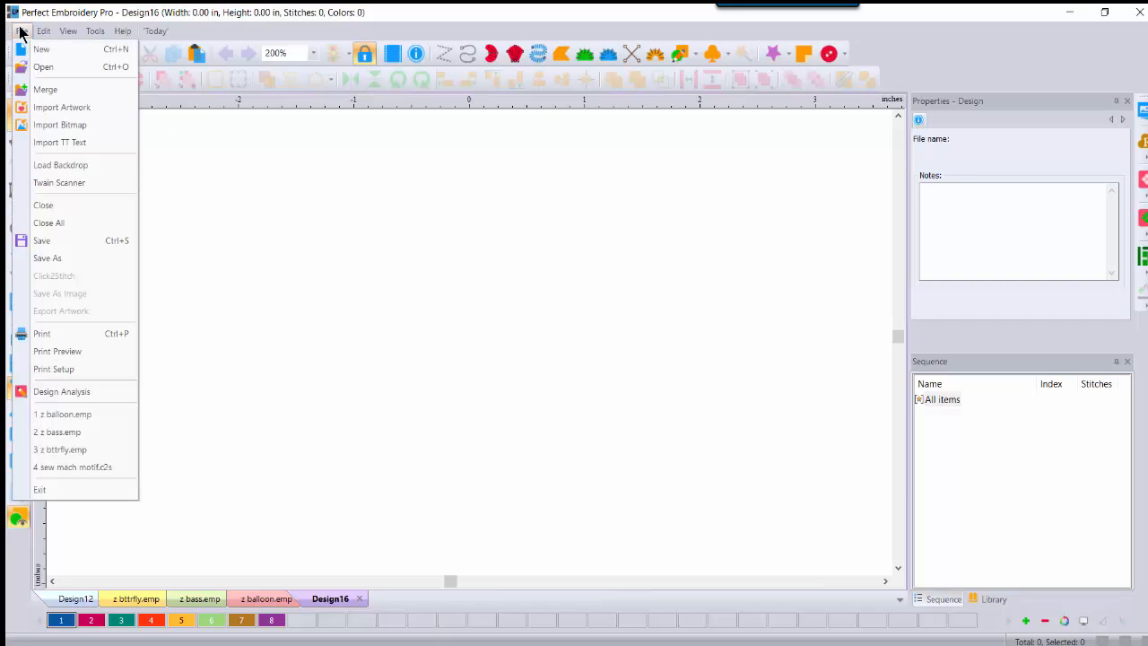
{"action": "left_click", "coordinate": [63, 143]}
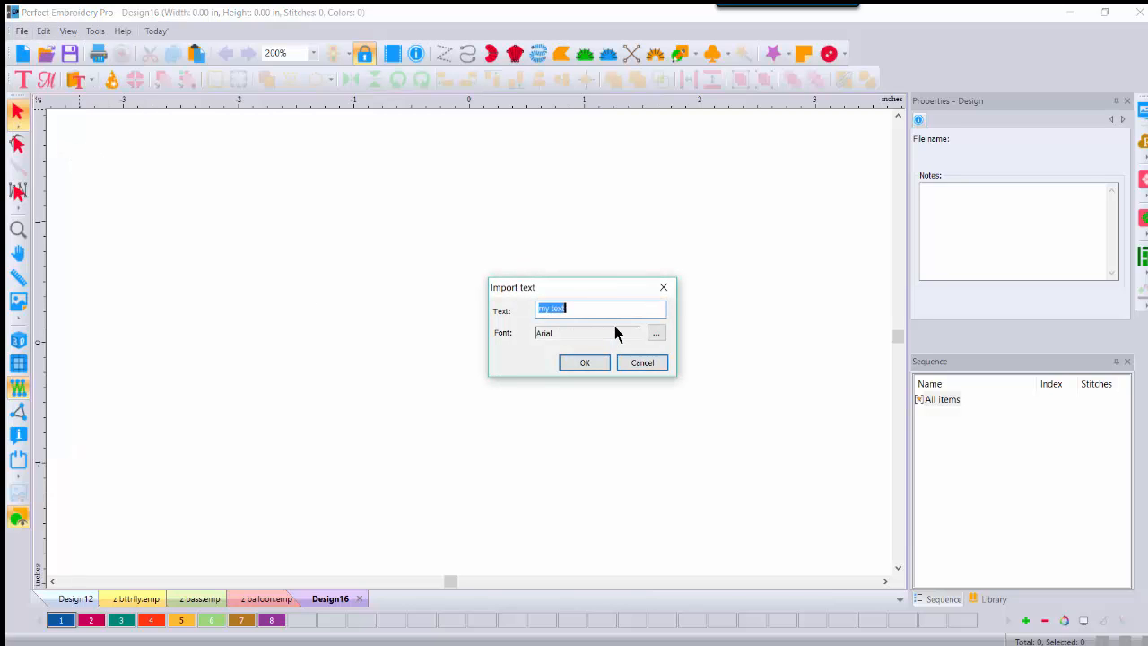
{"action": "type", "text": "KATE"}
{"action": "left_click", "coordinate": [582, 365]}
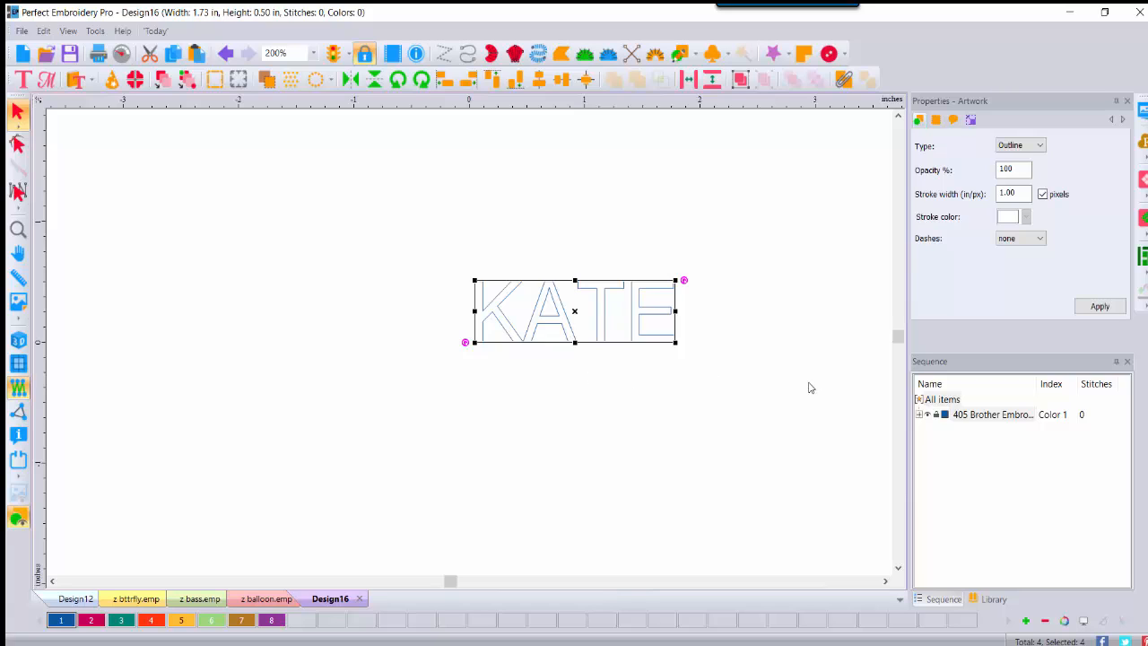
{"action": "left_click", "coordinate": [921, 415]}
{"action": "left_click", "coordinate": [920, 414]}
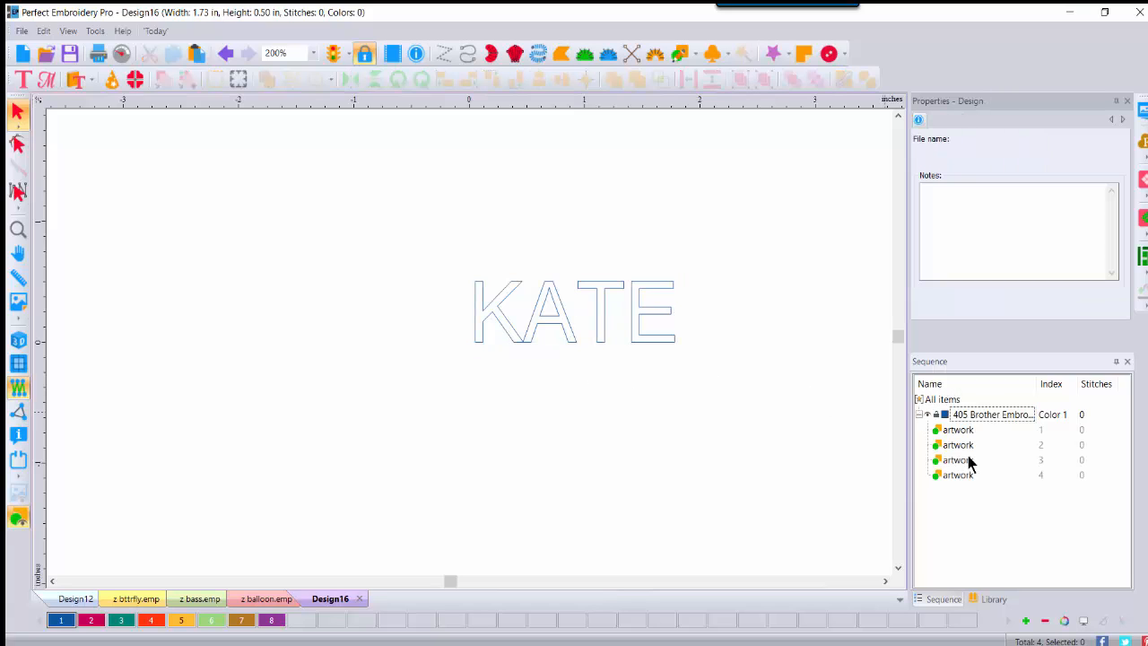
Step: Select all four KATE letter outlines and shrink their height to 0.25 in
{"action": "left_click", "coordinate": [949, 400]}
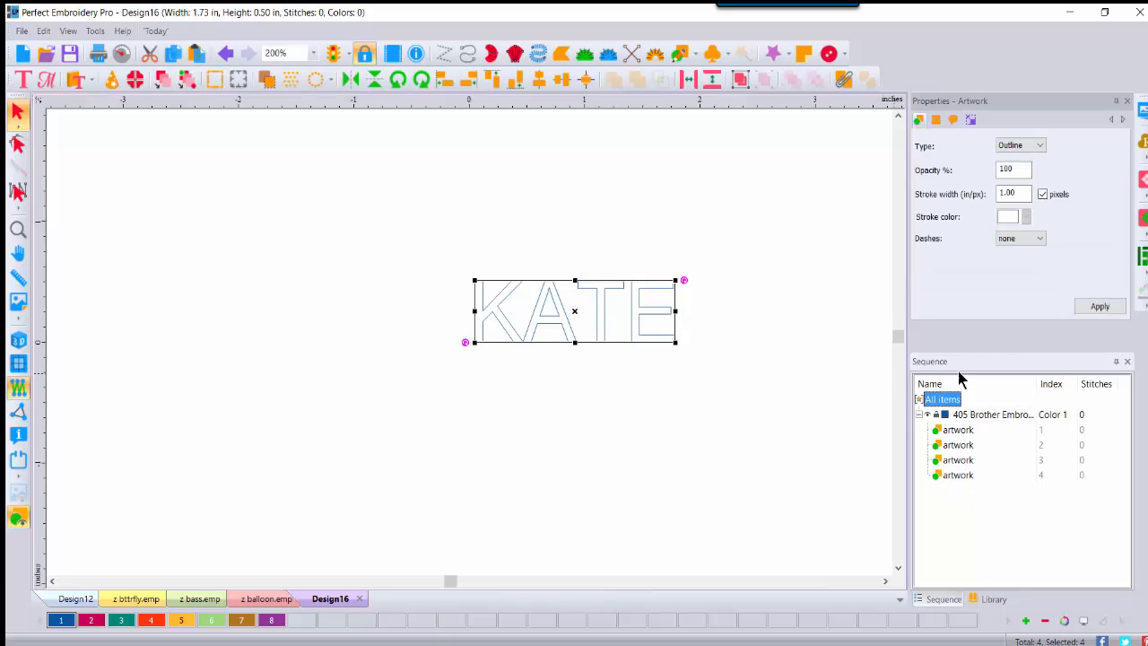
{"action": "left_click", "coordinate": [972, 121]}
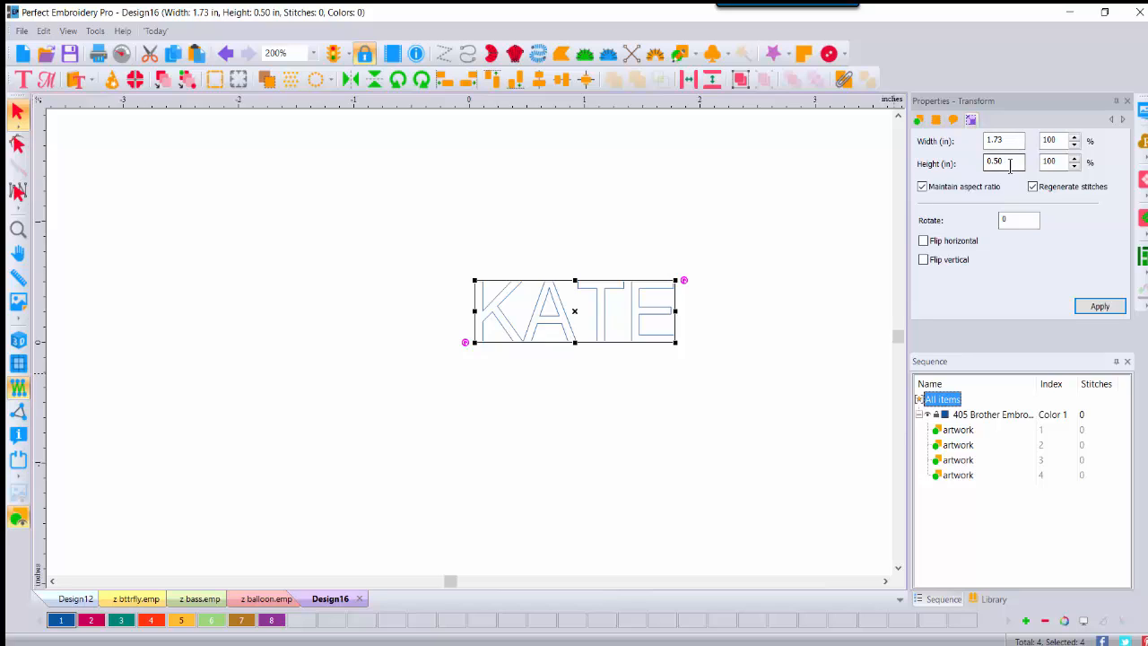
{"action": "left_click_drag", "start_coordinate": [1007, 161], "coordinate": [940, 163]}
{"action": "type", "text": ".2"}
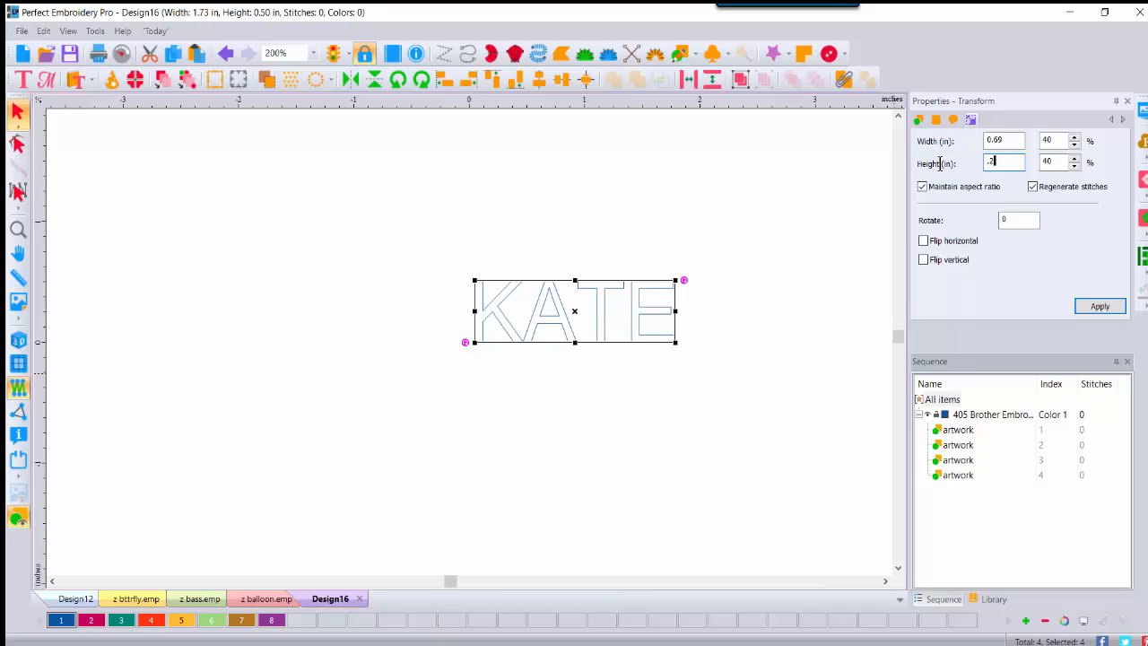
{"action": "type", "text": "5"}
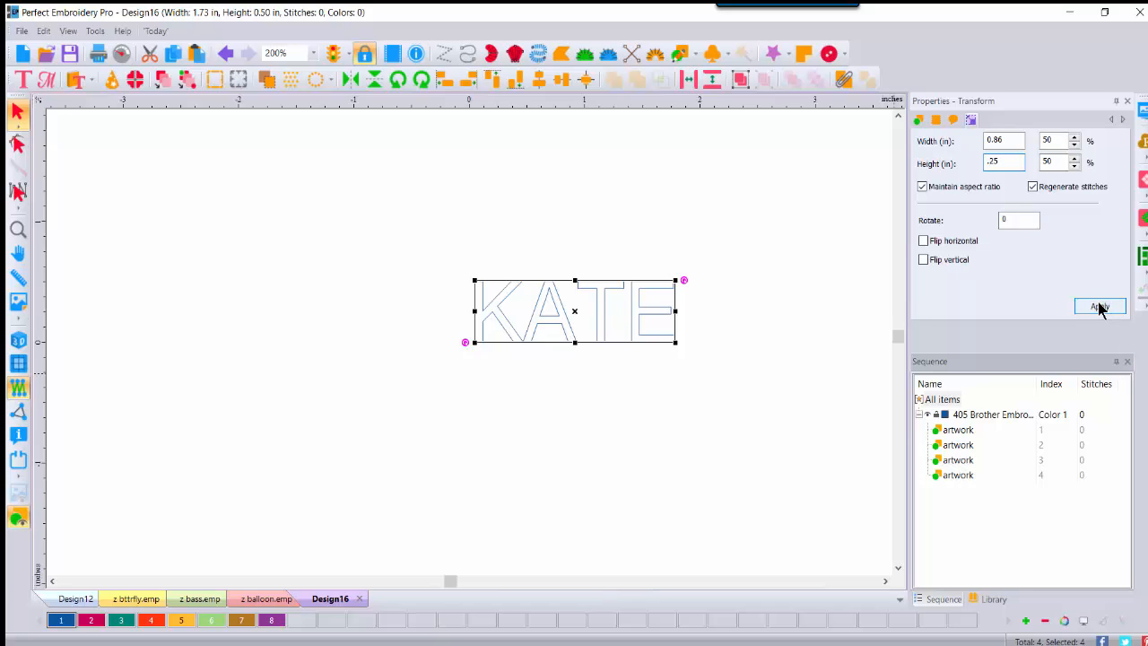
{"action": "left_click", "coordinate": [1099, 306]}
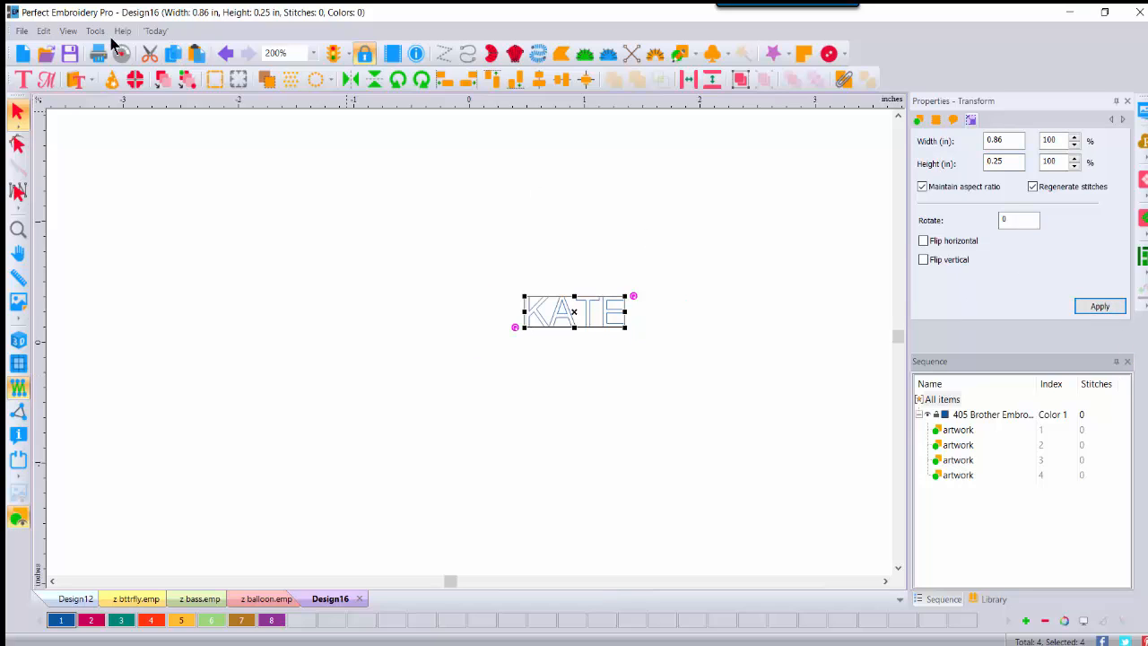
Step: Save the lettering as an Emboss Pattern (EMP) file named 'z KATE OPEN'
{"action": "left_click", "coordinate": [22, 31]}
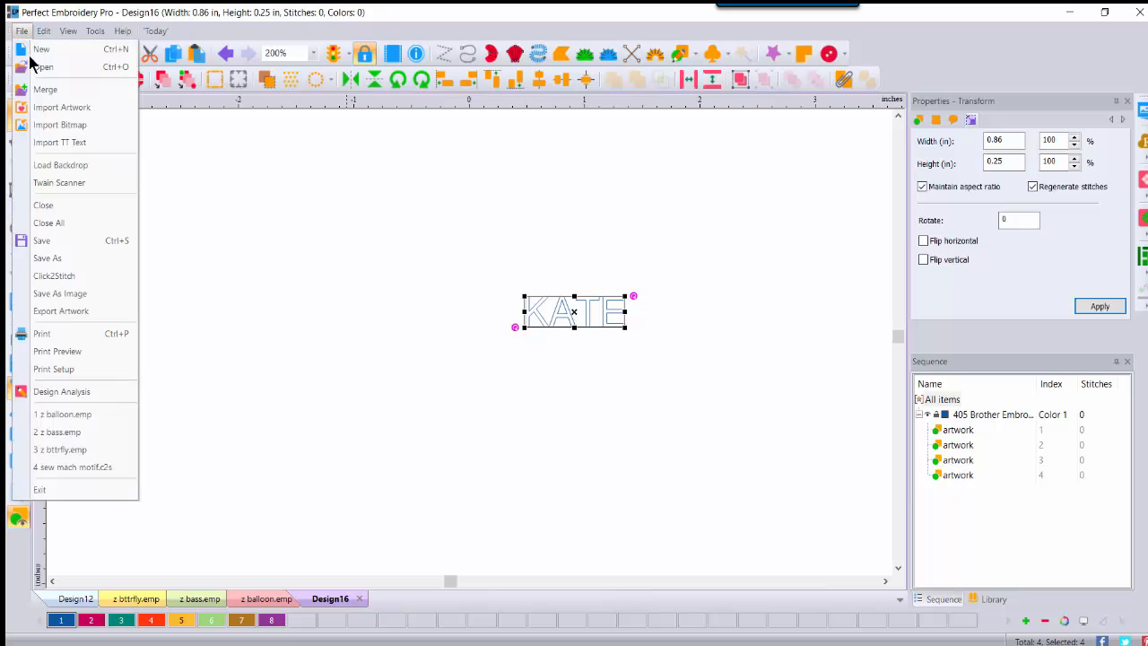
{"action": "left_click", "coordinate": [49, 261]}
{"action": "left_click", "coordinate": [335, 508]}
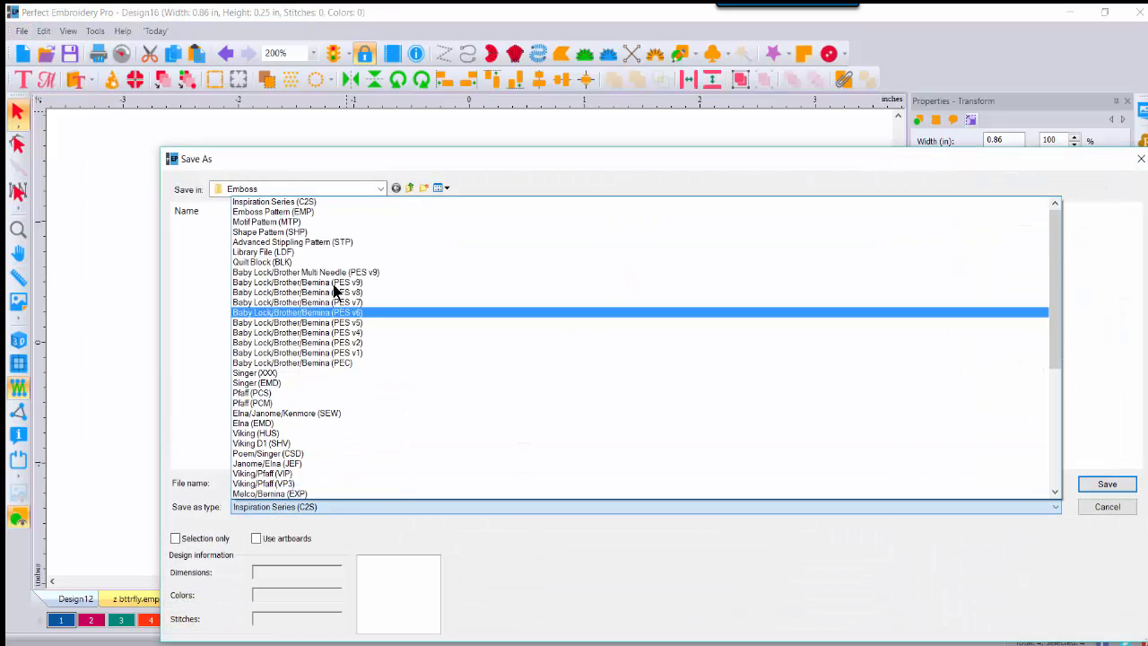
{"action": "left_click", "coordinate": [311, 212]}
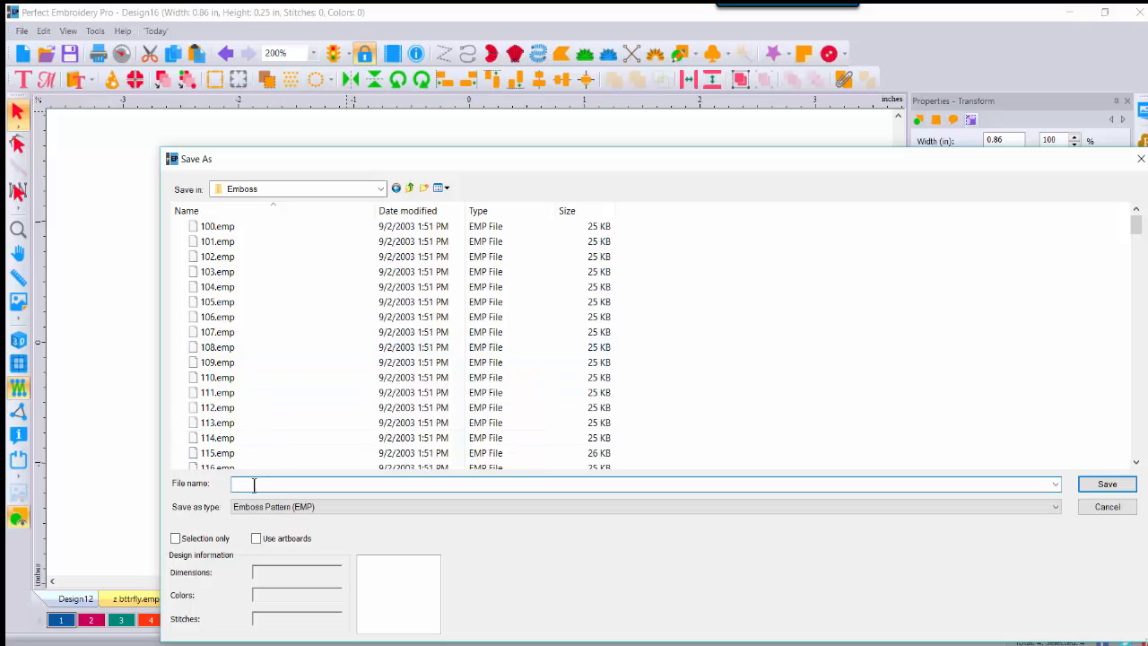
{"action": "type", "text": "z"}
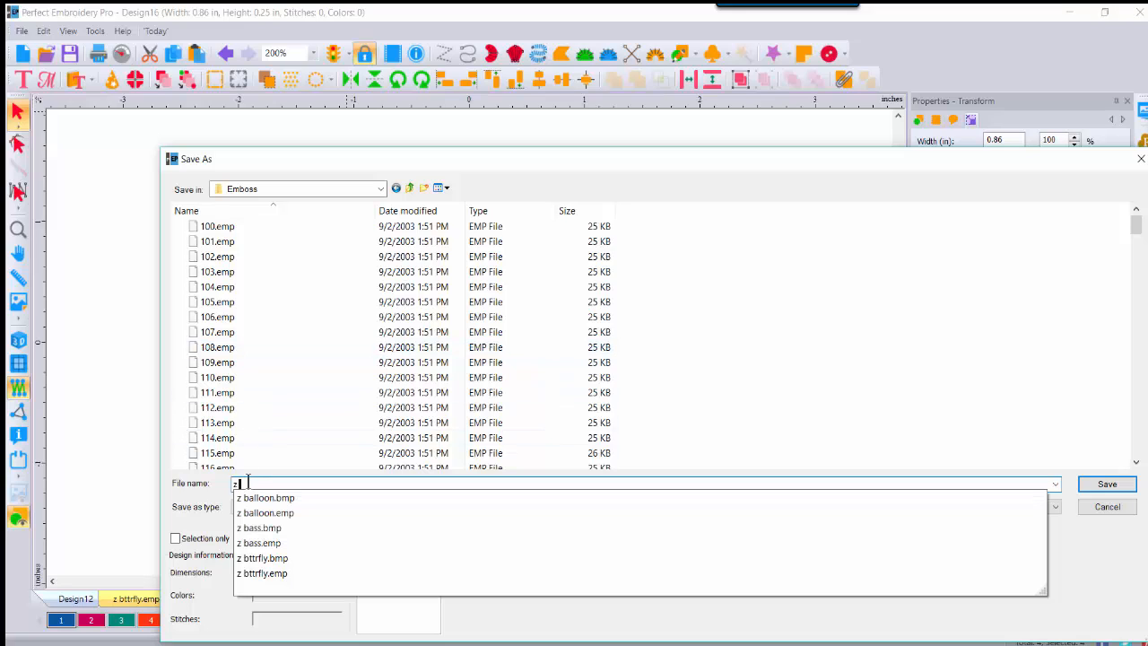
{"action": "type", "text": " KA"}
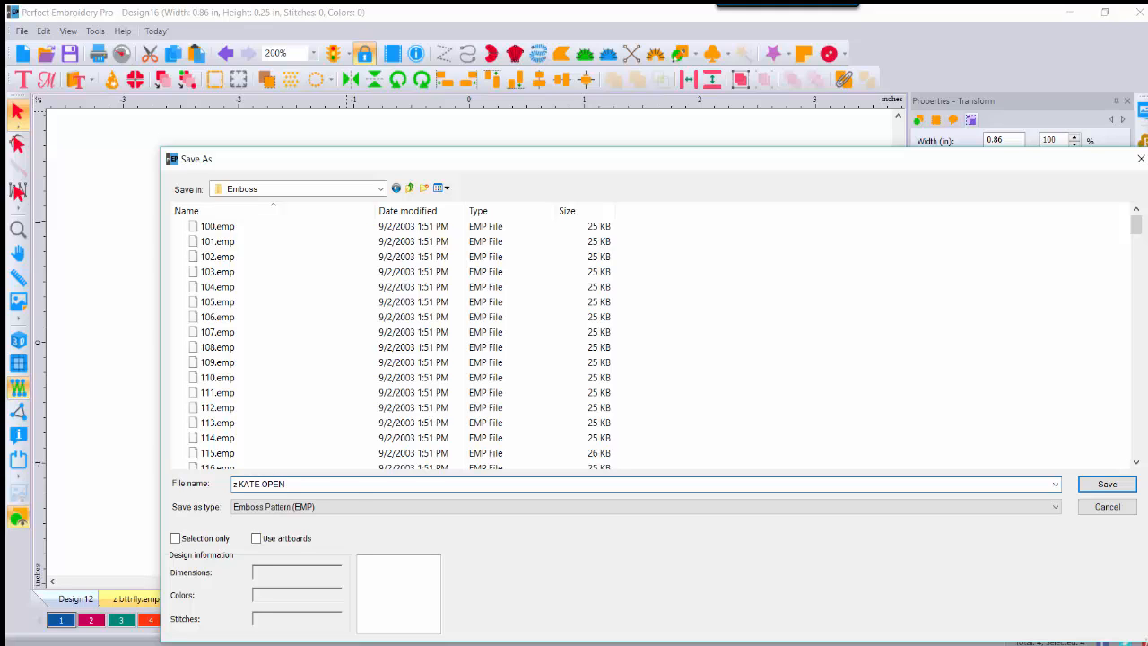
{"action": "type", "text": "TE OPEN"}
{"action": "left_click", "coordinate": [1106, 484]}
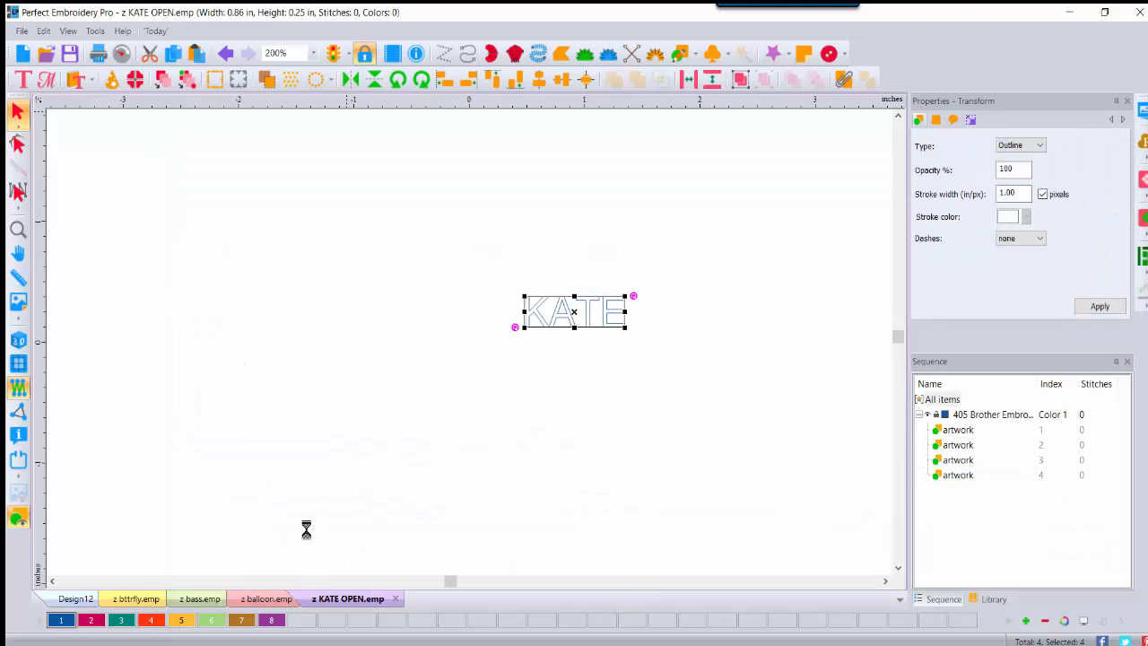
Step: Draw a four-sided complex fill to the left of KATE, shown as realistic 3D stitches
{"action": "left_click", "coordinate": [561, 53]}
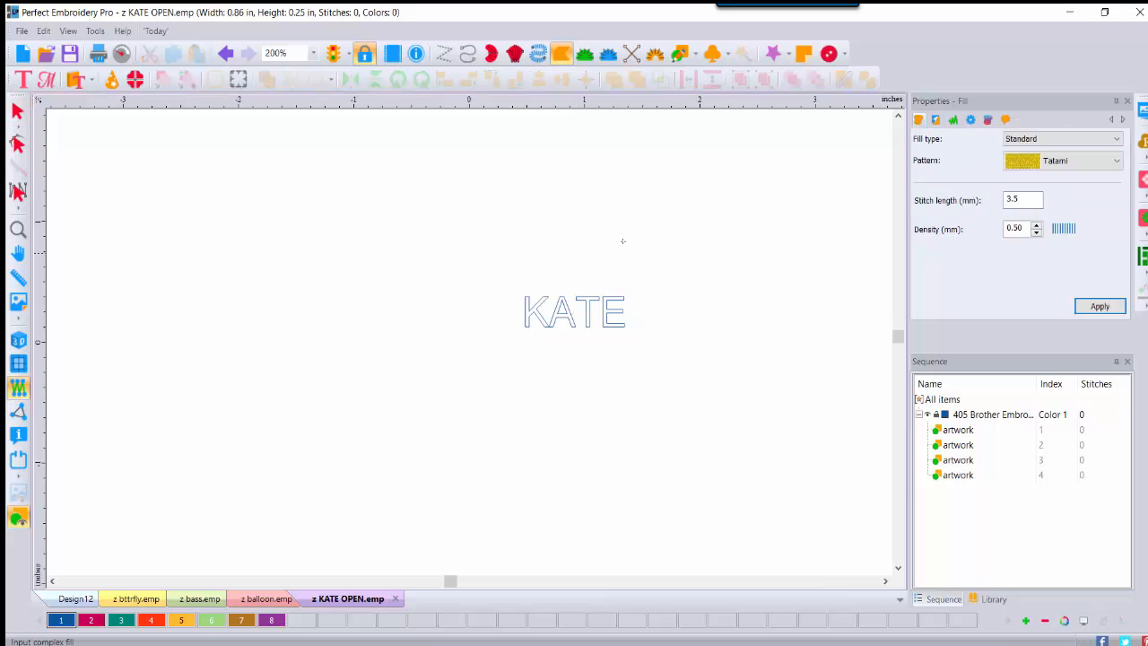
{"action": "left_click", "coordinate": [465, 222]}
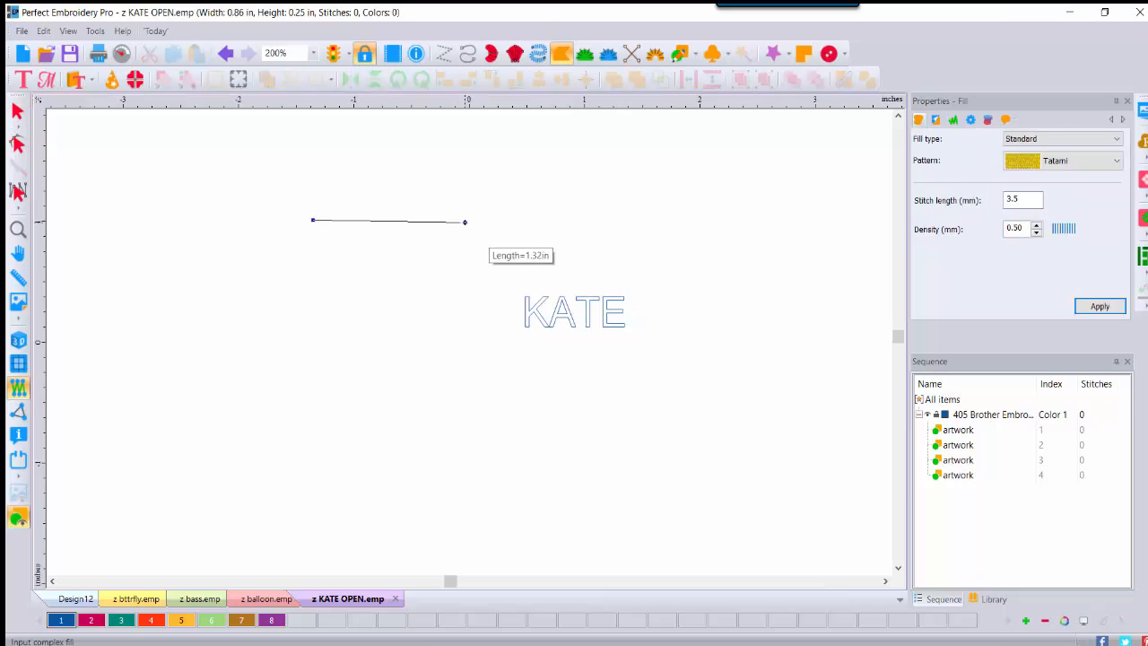
{"action": "left_click", "coordinate": [490, 474]}
{"action": "left_click", "coordinate": [161, 491]}
{"action": "key", "text": "Return"}
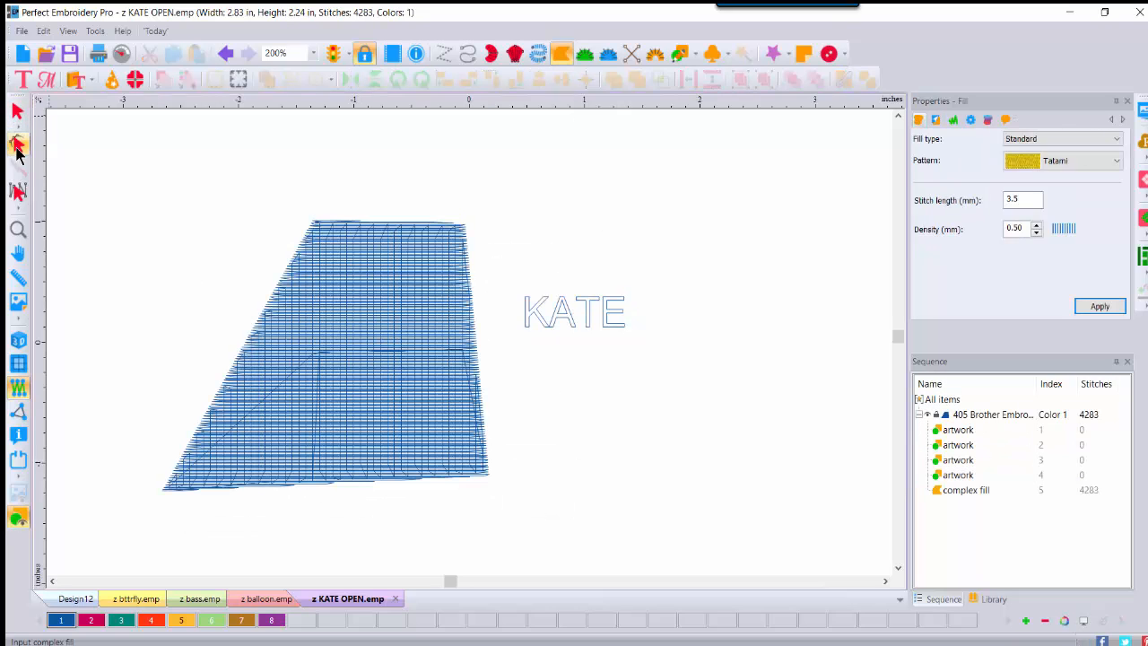
{"action": "left_click", "coordinate": [18, 343]}
{"action": "left_click", "coordinate": [17, 110]}
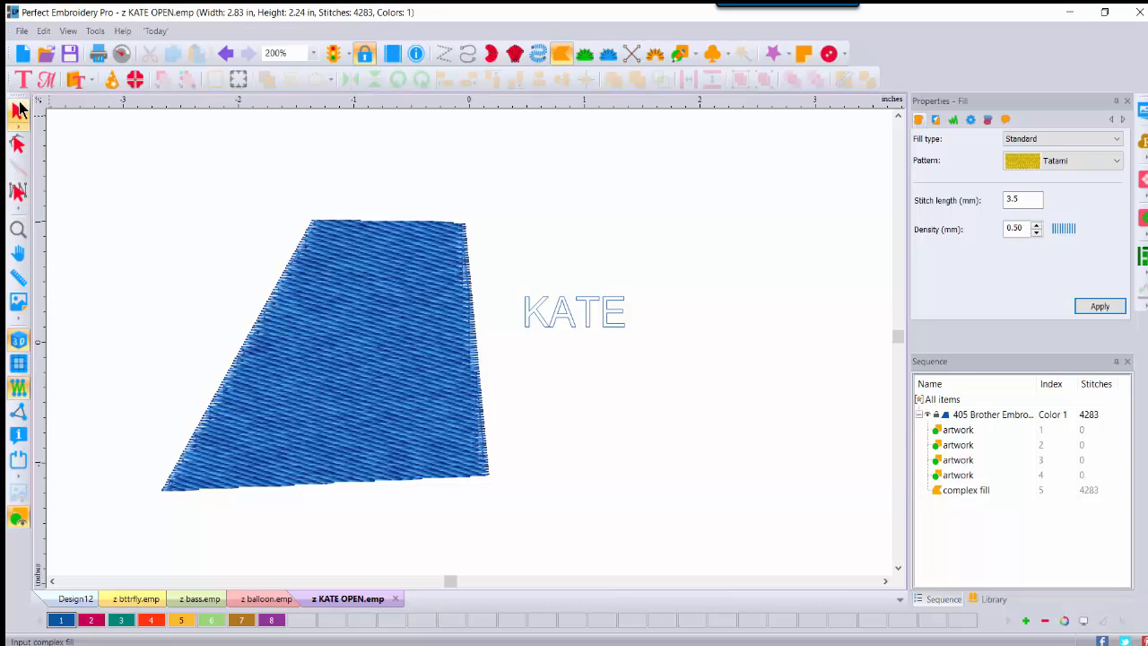
Step: Make the fill pink and apply an Emboss fill using the z KATE OPEN pattern
{"action": "left_click", "coordinate": [91, 620]}
{"action": "left_click", "coordinate": [1054, 139]}
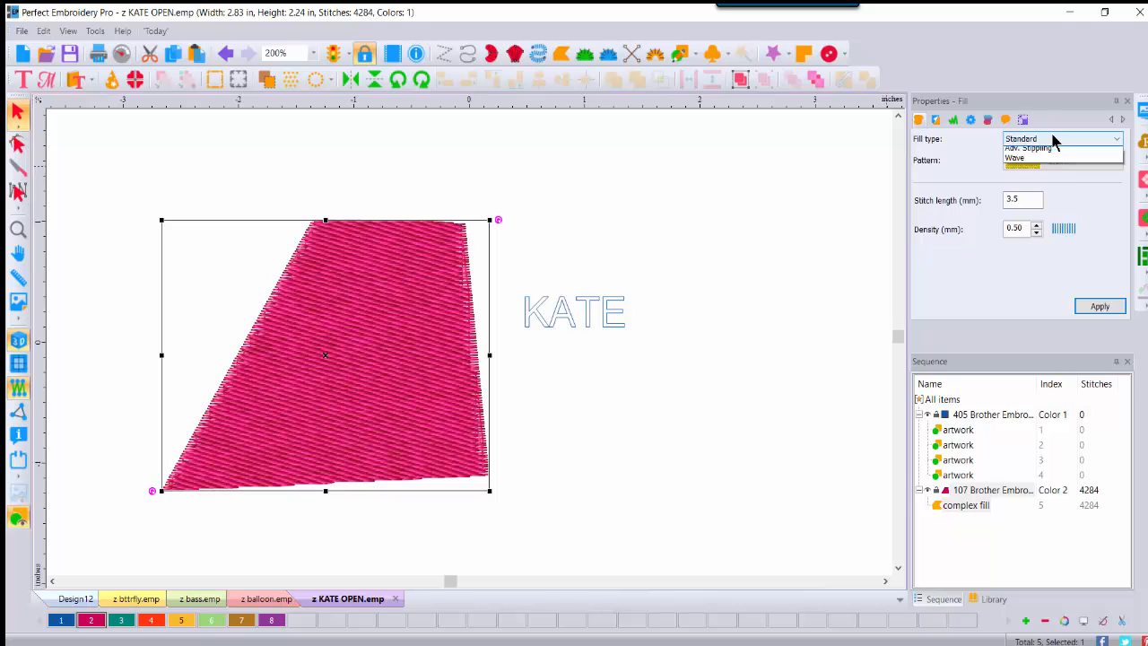
{"action": "left_click", "coordinate": [1045, 161]}
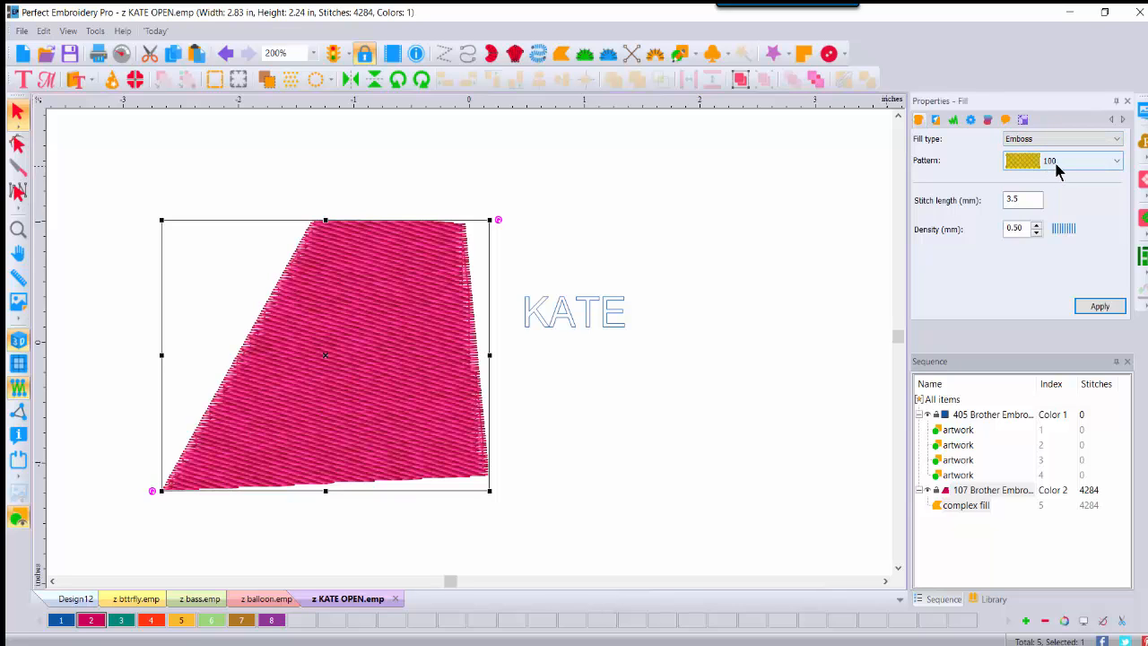
{"action": "left_click", "coordinate": [1049, 161]}
{"action": "left_click_drag", "start_coordinate": [1115, 201], "coordinate": [1130, 469]}
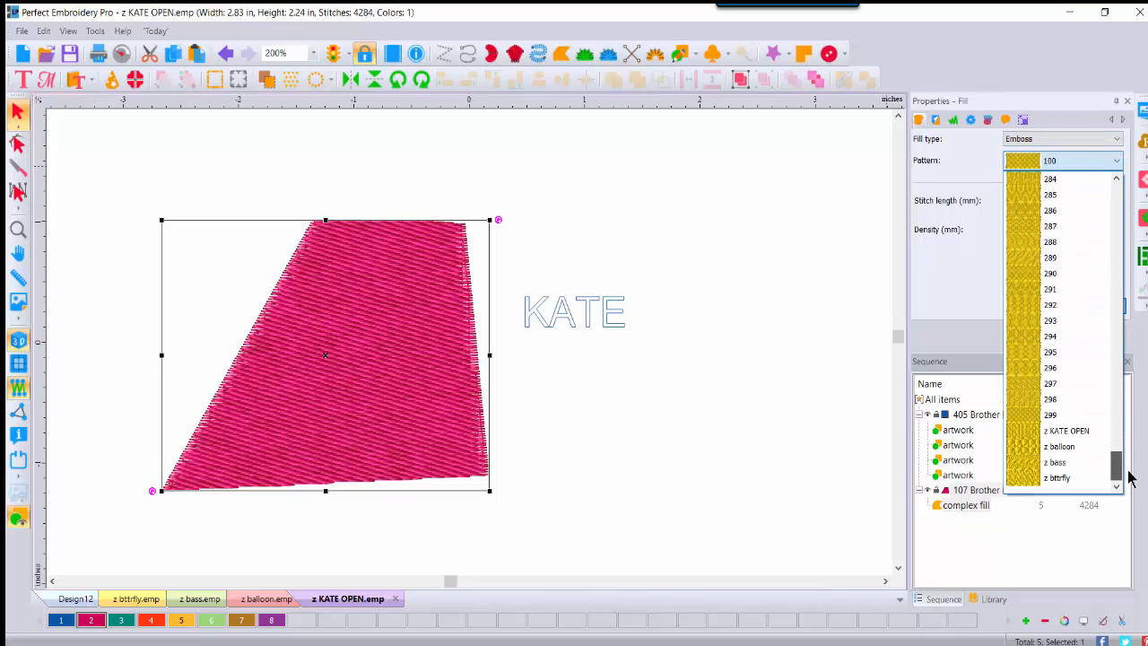
{"action": "left_click", "coordinate": [1084, 434]}
{"action": "left_click", "coordinate": [1103, 307]}
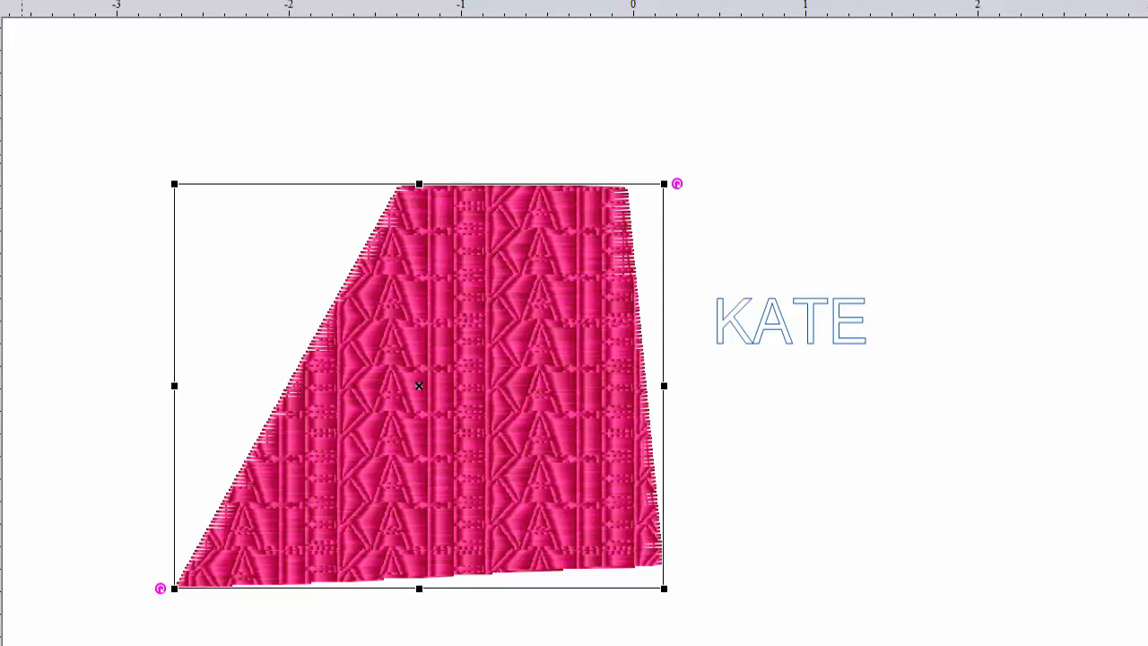
Step: Reshape the fill by pulling its top-left node outward and redirecting the stitch angle line
{"action": "left_click", "coordinate": [405, 188]}
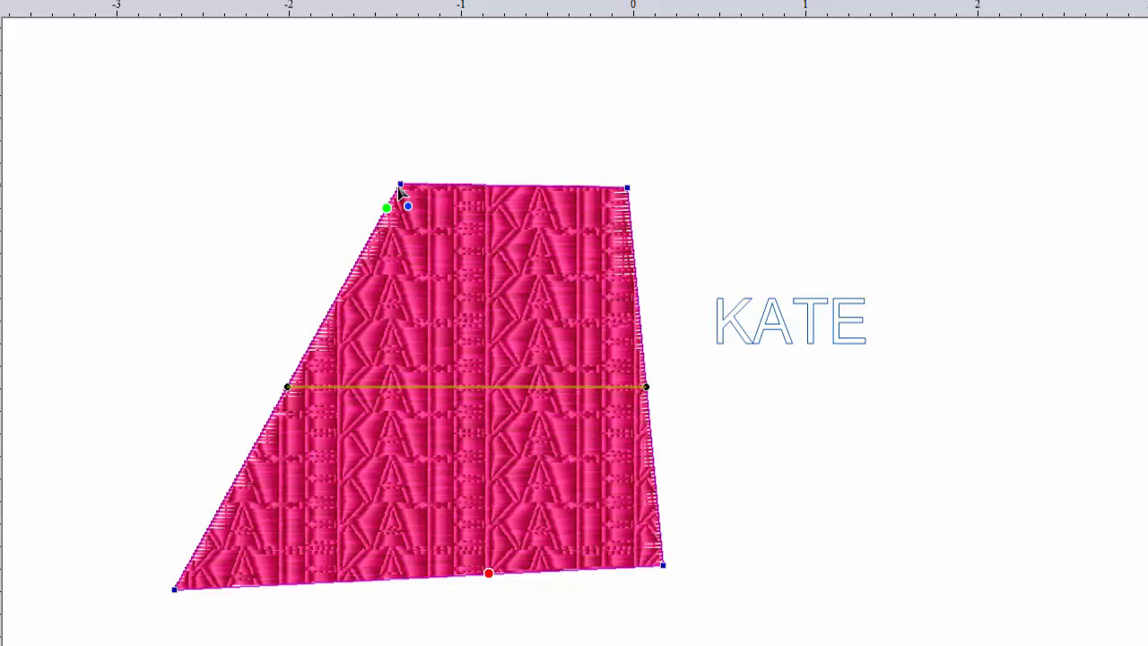
{"action": "left_click_drag", "start_coordinate": [400, 187], "coordinate": [155, 183]}
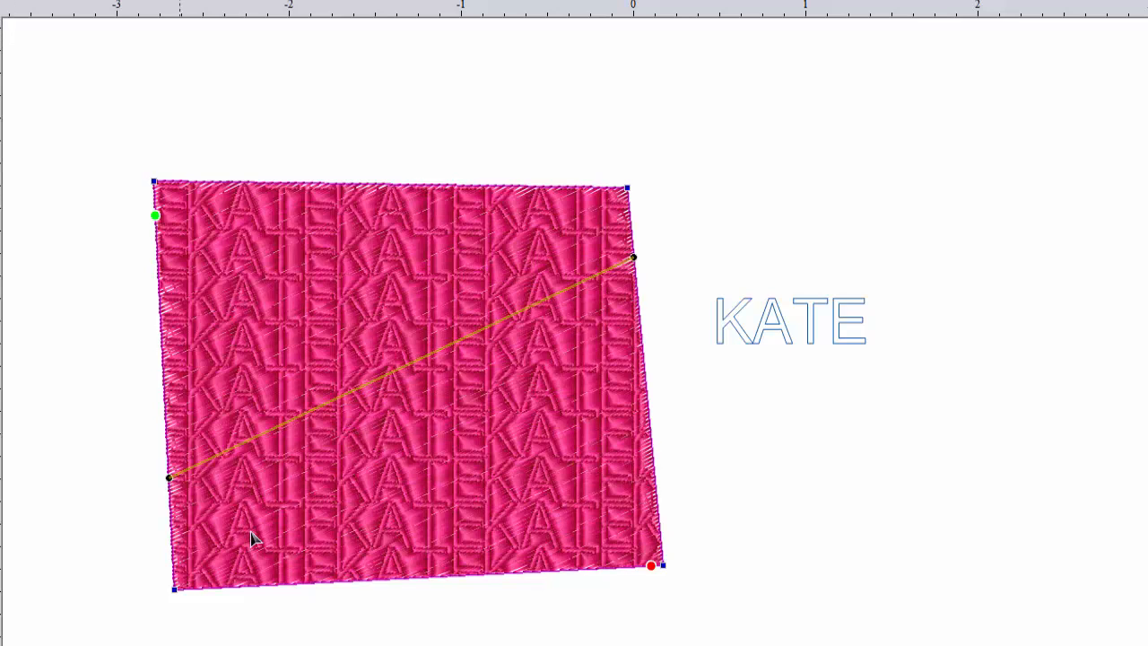
{"action": "left_click_drag", "start_coordinate": [168, 477], "coordinate": [158, 267]}
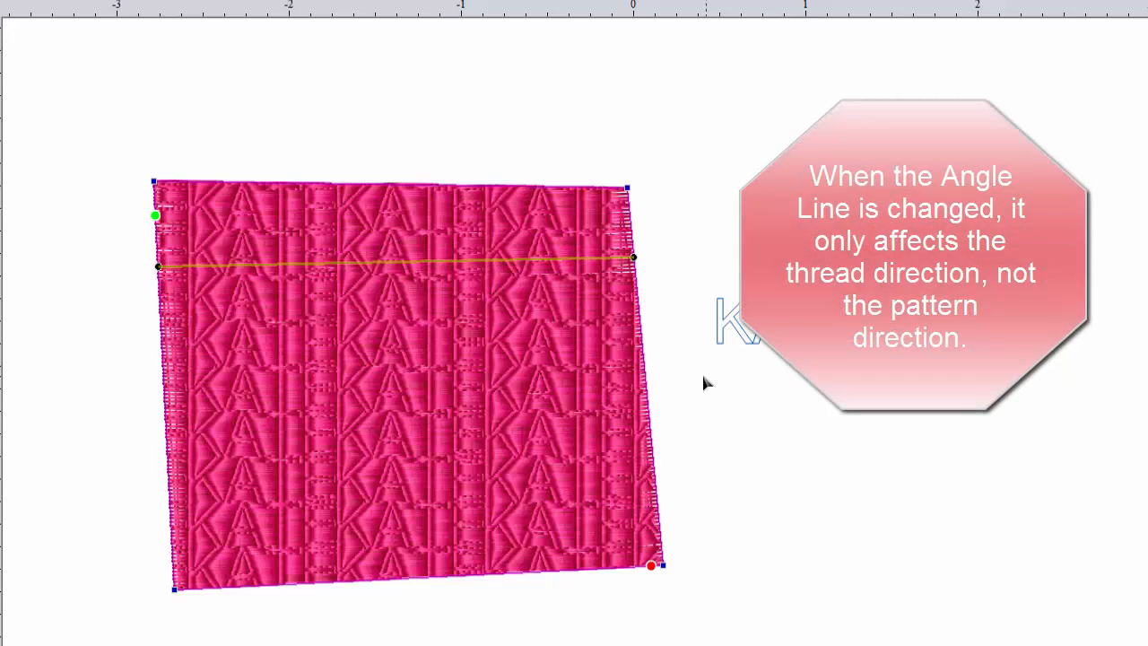
{"action": "left_click", "coordinate": [490, 490]}
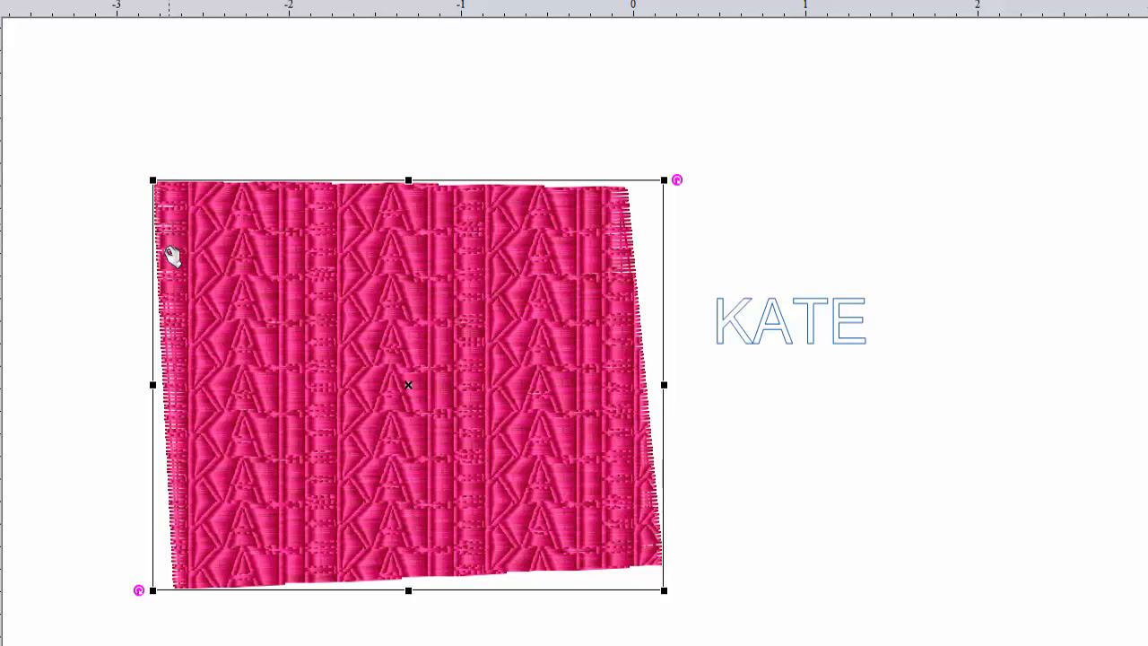
Step: Adjust the fill's width by dragging its left side in and out
{"action": "left_click_drag", "start_coordinate": [148, 383], "coordinate": [214, 385]}
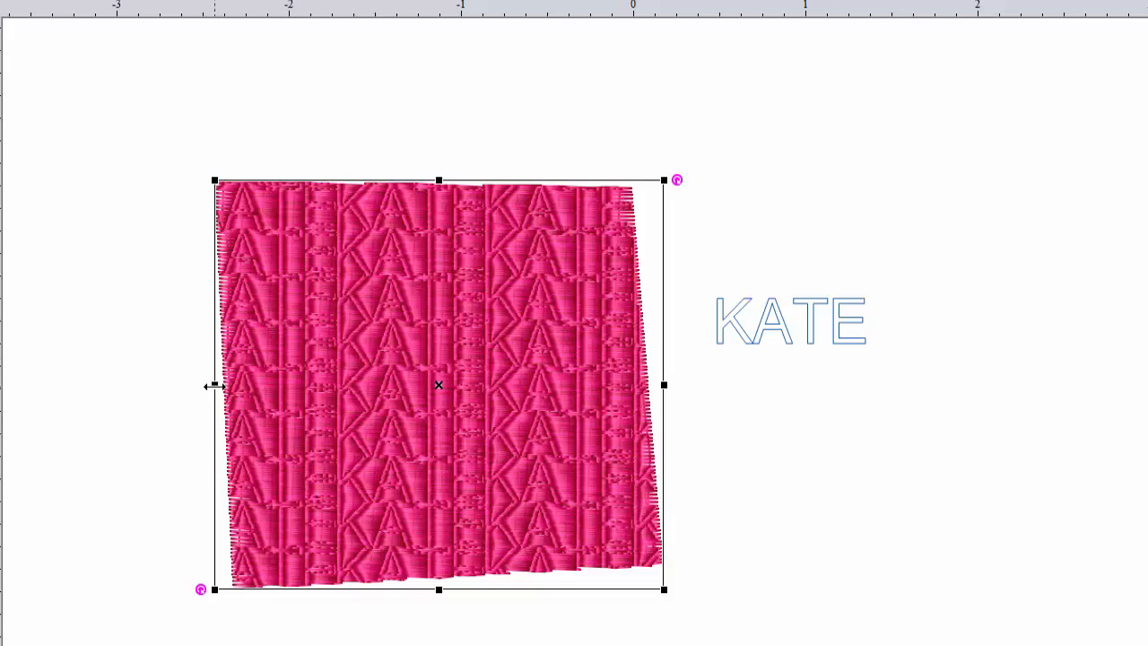
{"action": "left_click_drag", "start_coordinate": [215, 384], "coordinate": [136, 385]}
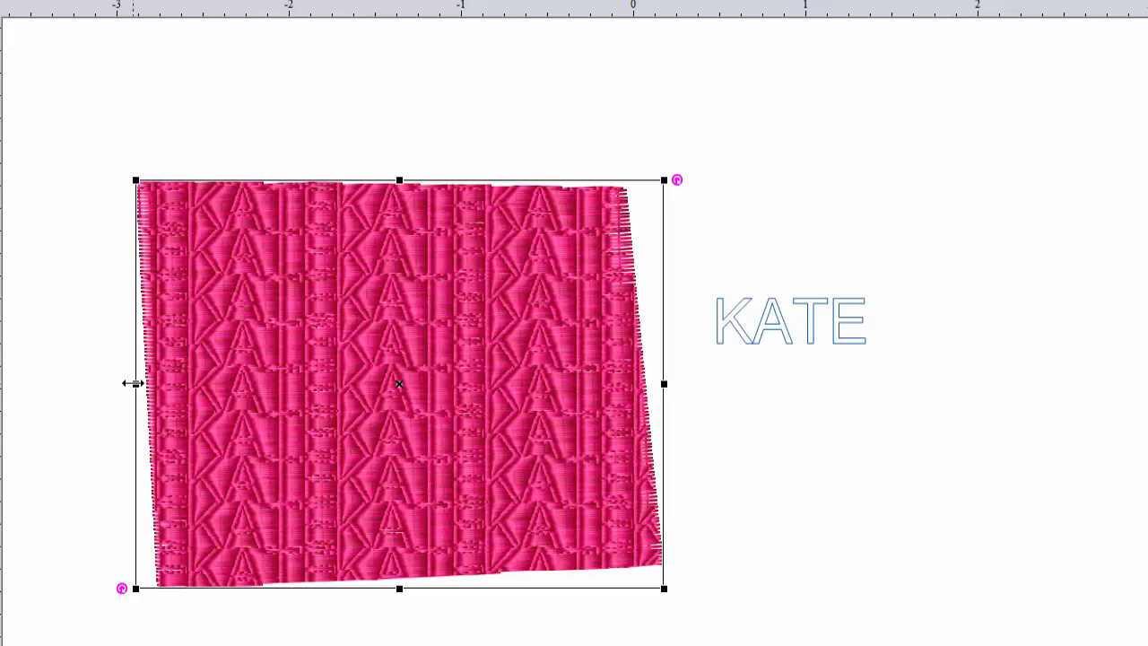
{"action": "left_click_drag", "start_coordinate": [134, 384], "coordinate": [165, 380]}
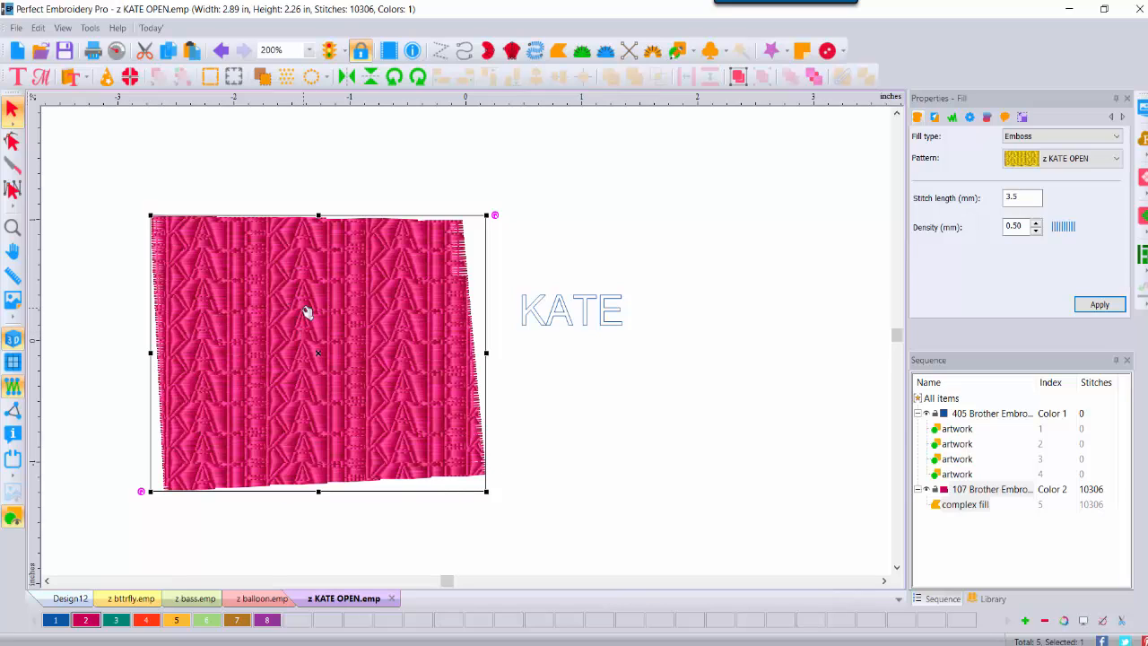
Step: Delete the embossed fill and draw a heart shape just left of KATE
{"action": "key", "text": "Delete"}
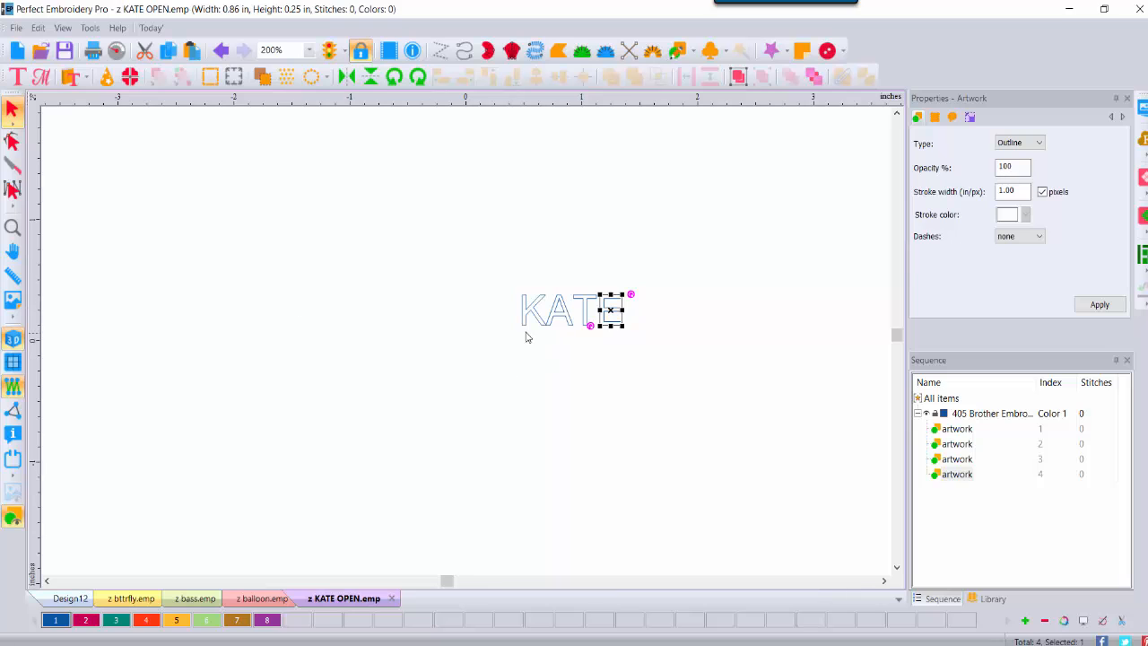
{"action": "left_click", "coordinate": [681, 278]}
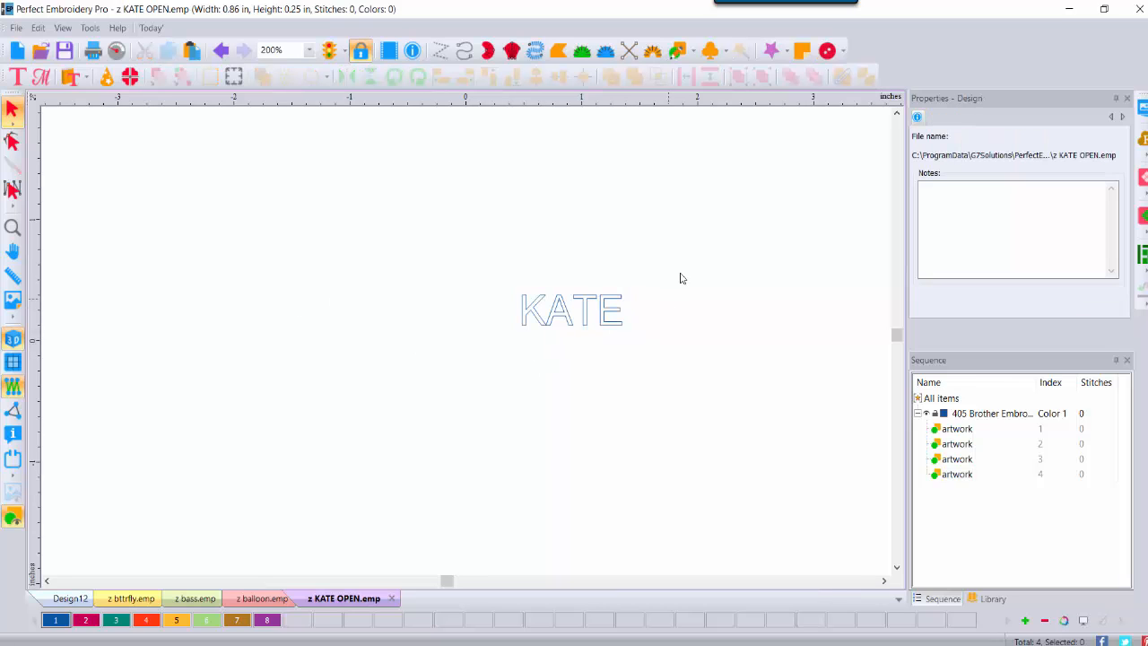
{"action": "left_click", "coordinate": [691, 49]}
{"action": "left_click", "coordinate": [693, 198]}
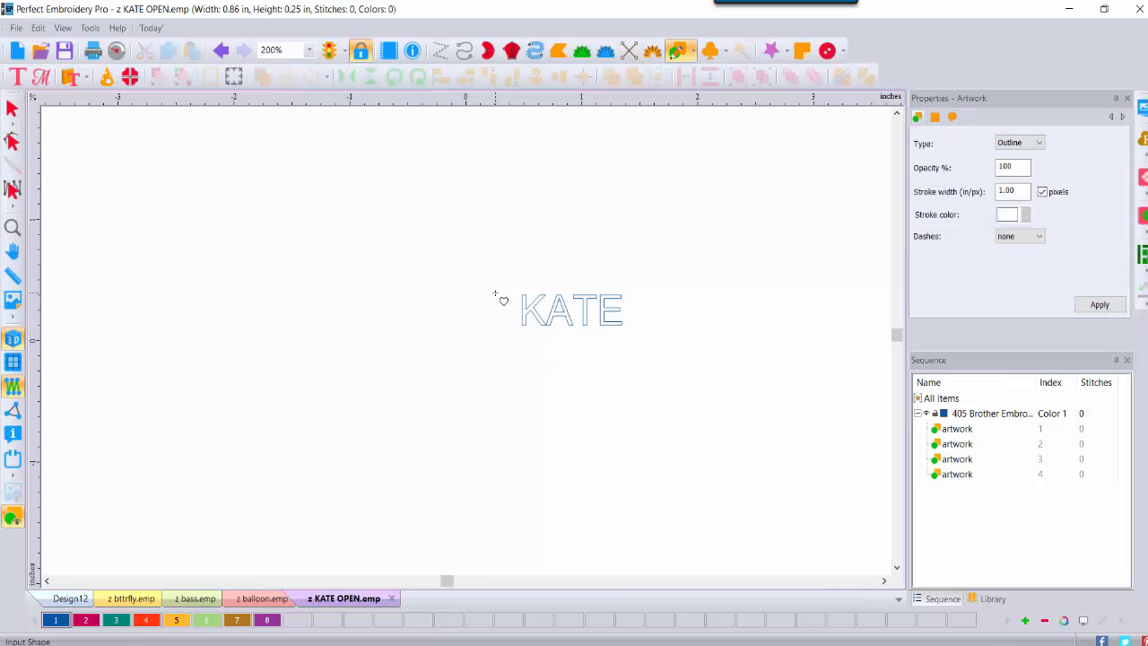
{"action": "left_click_drag", "start_coordinate": [488, 292], "coordinate": [515, 324]}
Step: Move the heart snug against the K, make it slightly shorter and narrower, then view at 400%
{"action": "left_click", "coordinate": [13, 227]}
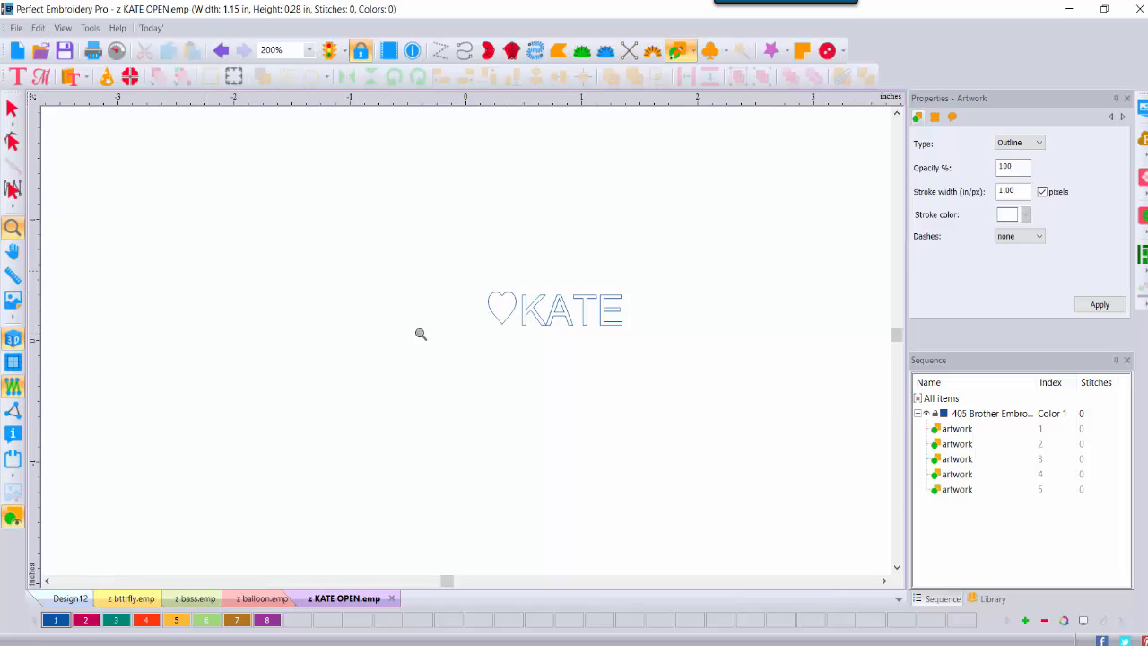
{"action": "left_click", "coordinate": [527, 319]}
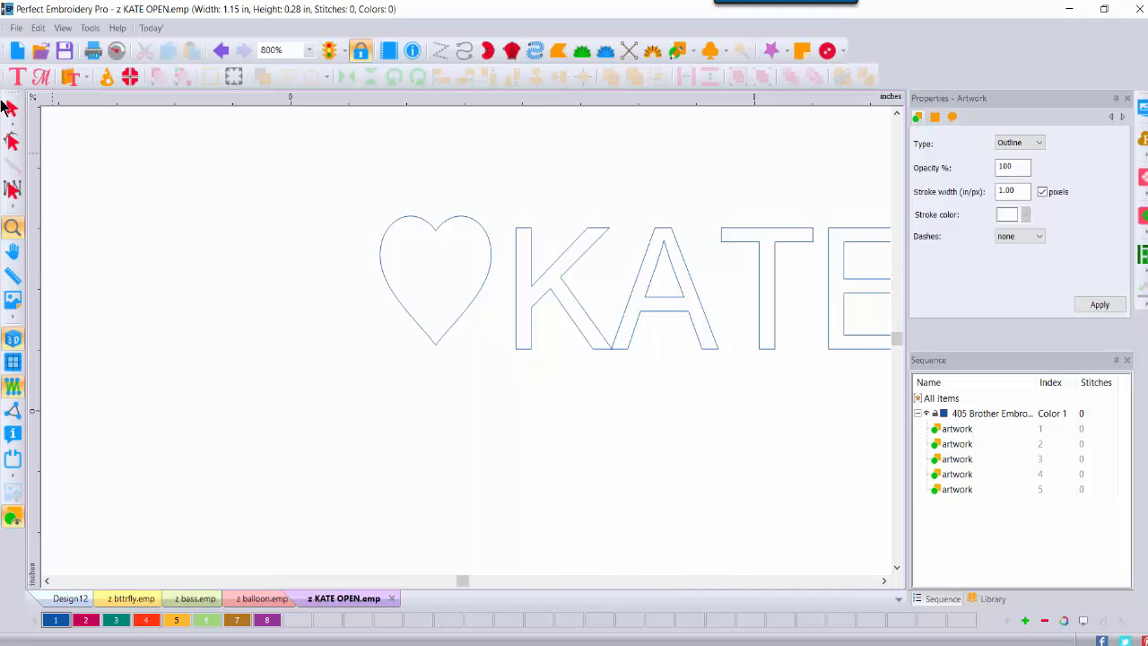
{"action": "left_click", "coordinate": [13, 108]}
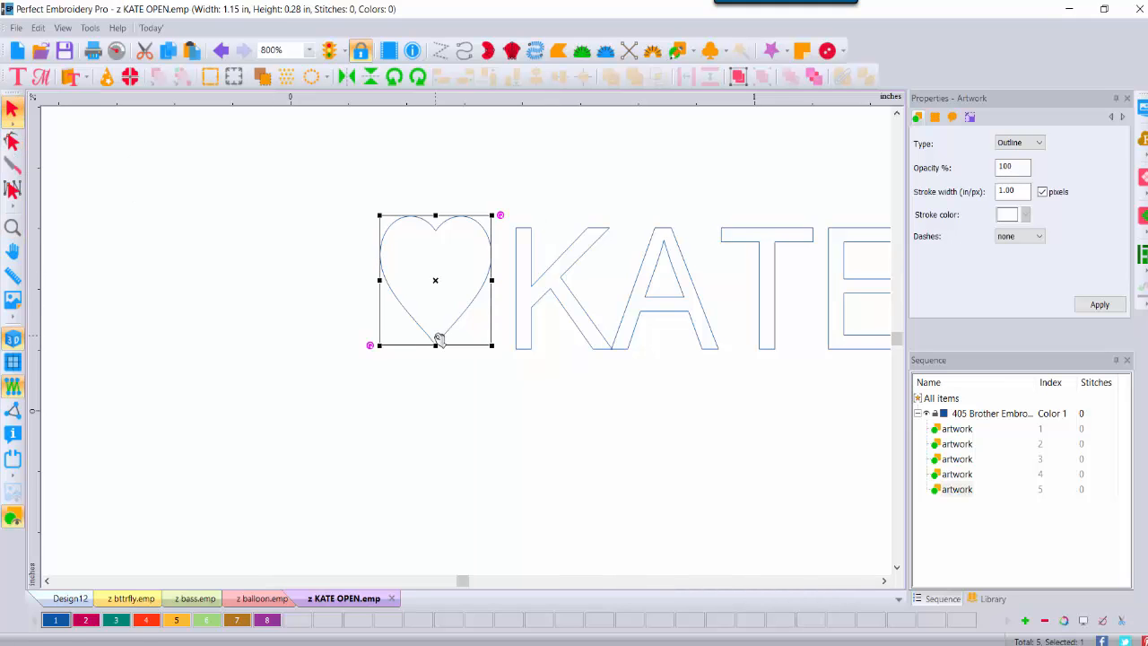
{"action": "left_click_drag", "start_coordinate": [439, 339], "coordinate": [456, 342]}
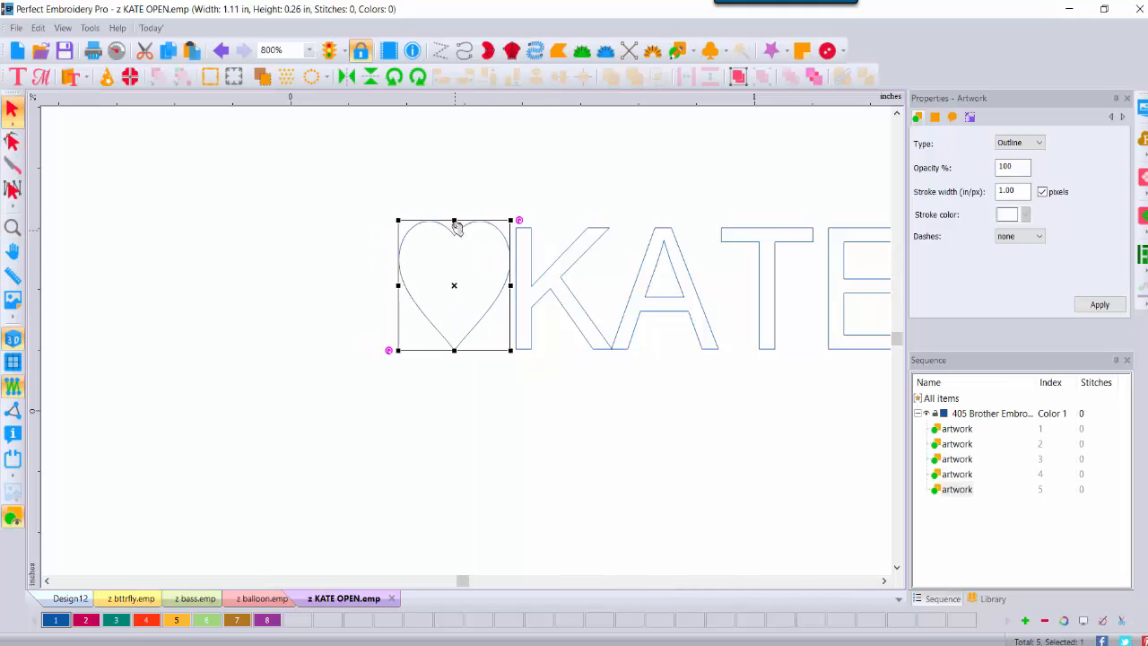
{"action": "left_click_drag", "start_coordinate": [454, 220], "coordinate": [454, 225]}
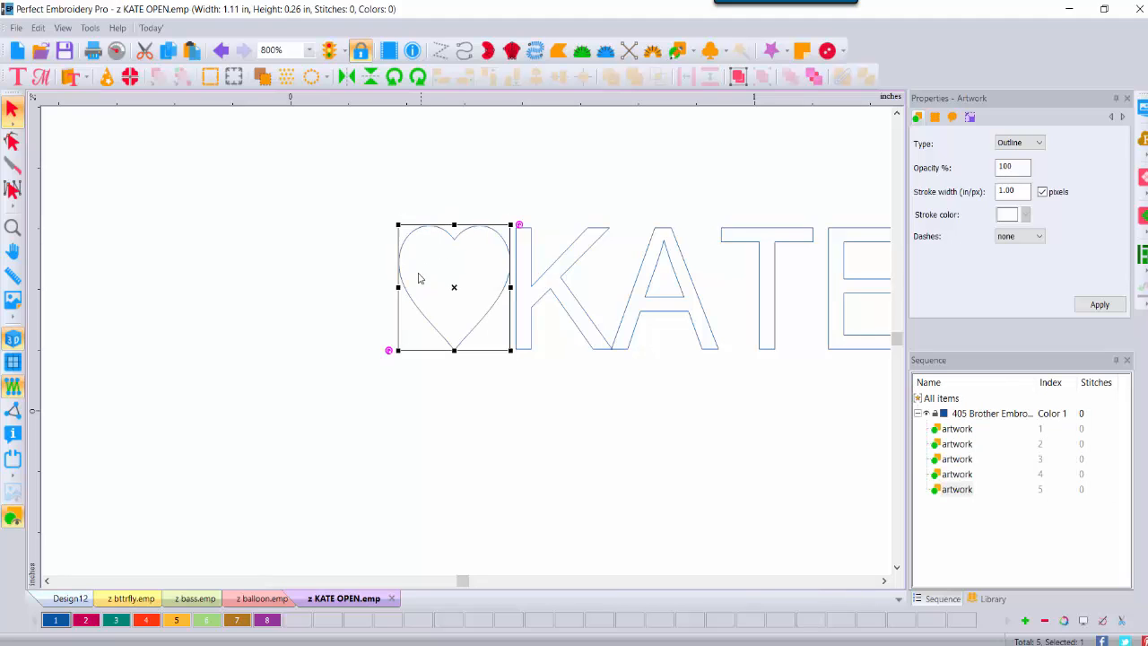
{"action": "left_click_drag", "start_coordinate": [396, 287], "coordinate": [427, 288]}
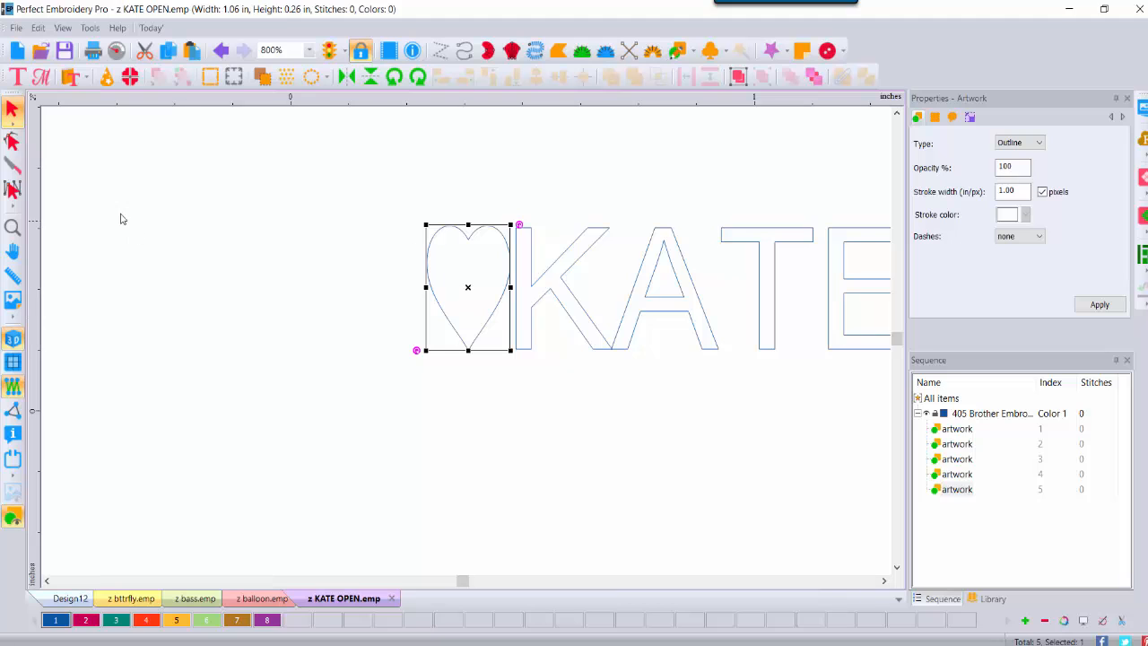
{"action": "left_click", "coordinate": [12, 227]}
{"action": "left_click", "coordinate": [412, 570]}
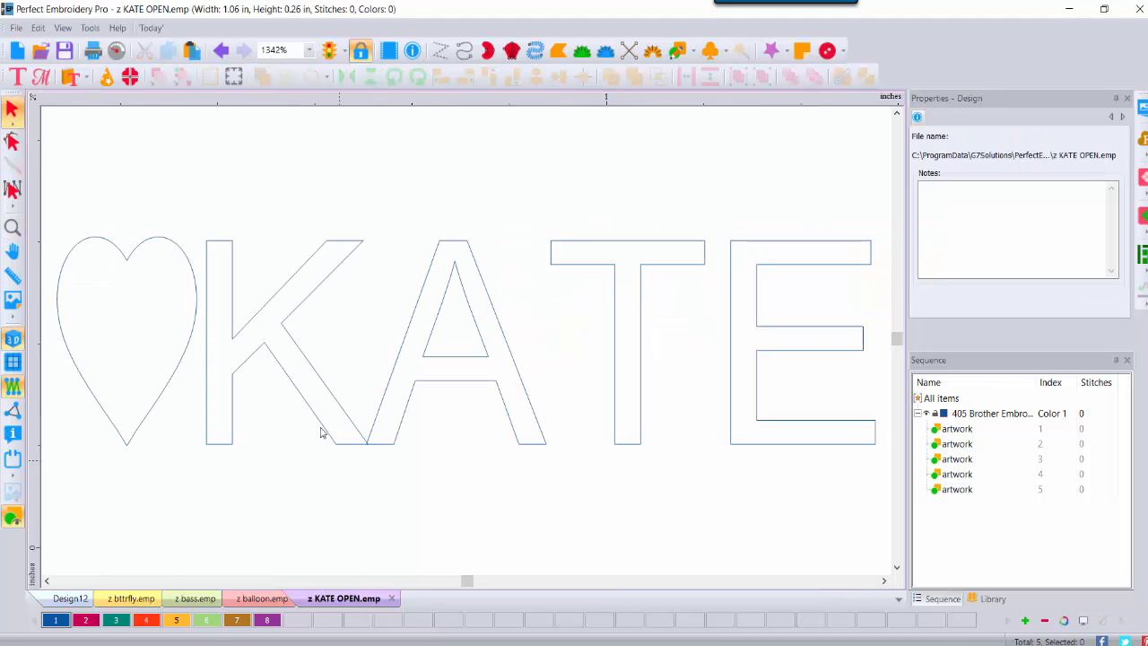
{"action": "left_click", "coordinate": [309, 50]}
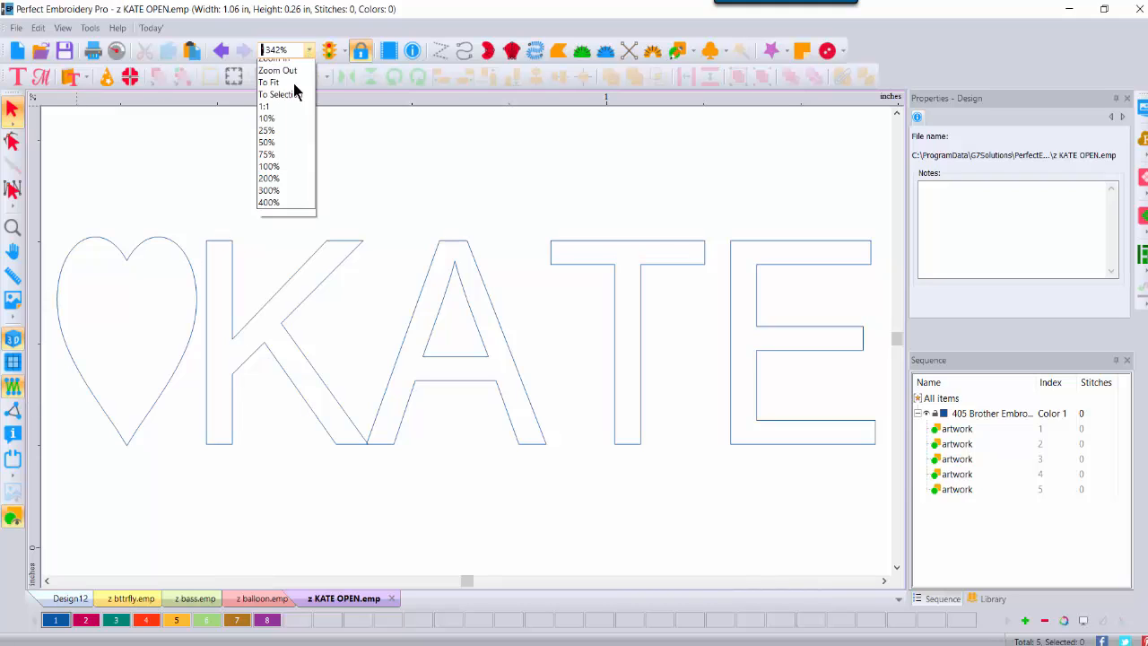
{"action": "left_click", "coordinate": [277, 212]}
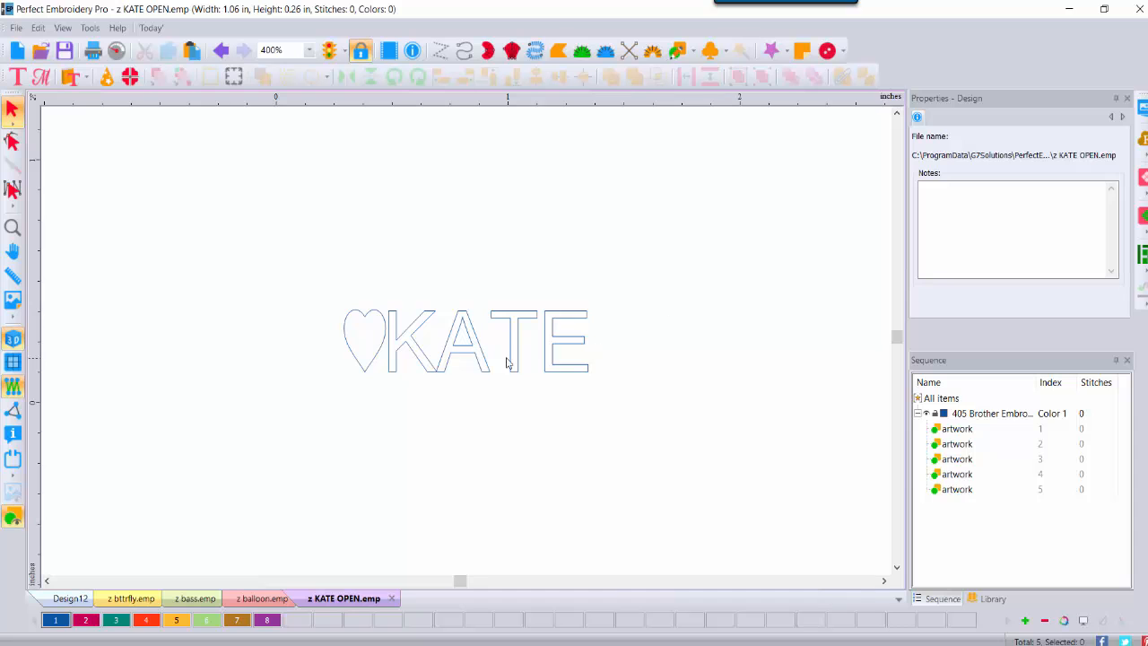
Step: Save the heart-and-KATE outline as Emboss Pattern (EMP) file 'z KATE heart'
{"action": "left_click", "coordinate": [15, 28]}
{"action": "left_click", "coordinate": [45, 257]}
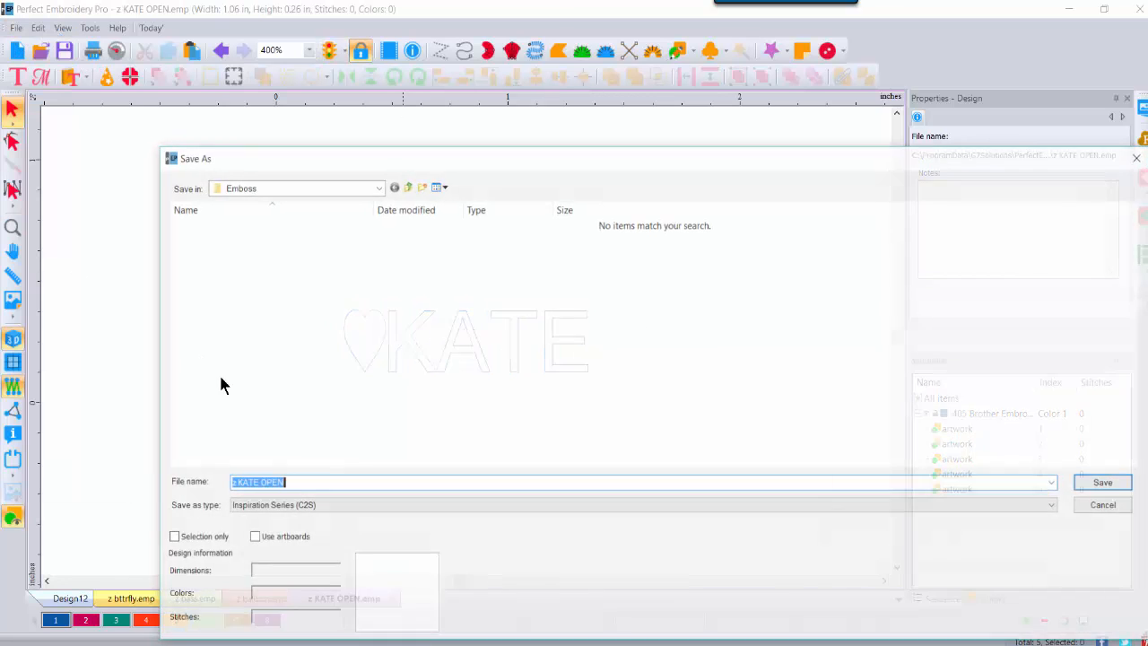
{"action": "left_click", "coordinate": [312, 508]}
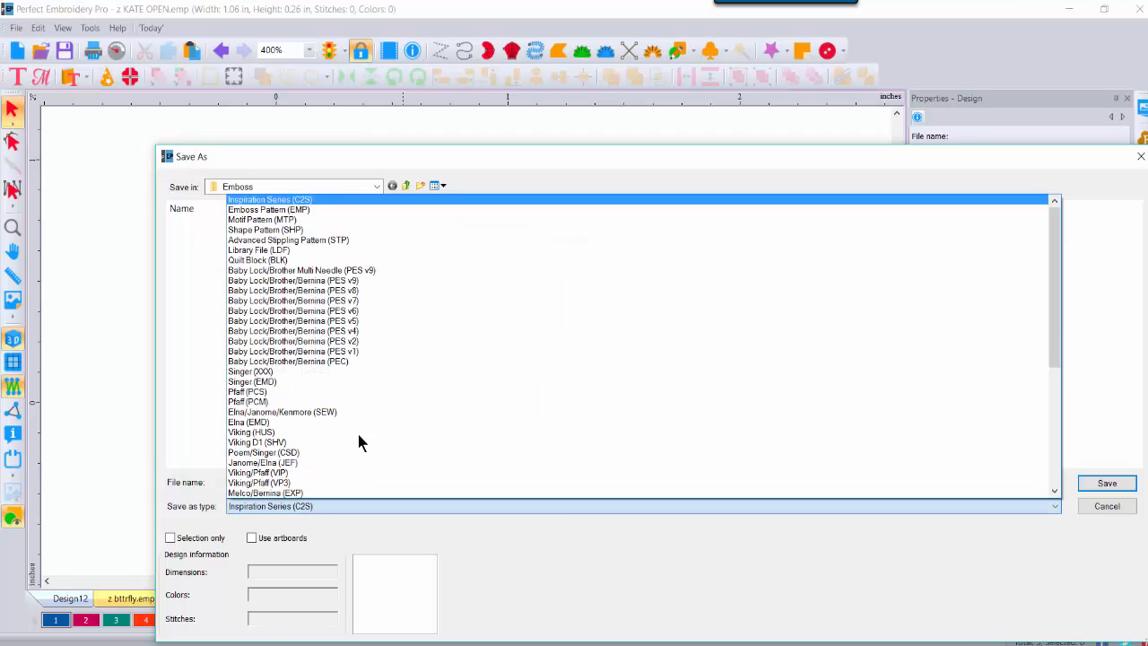
{"action": "left_click", "coordinate": [312, 216]}
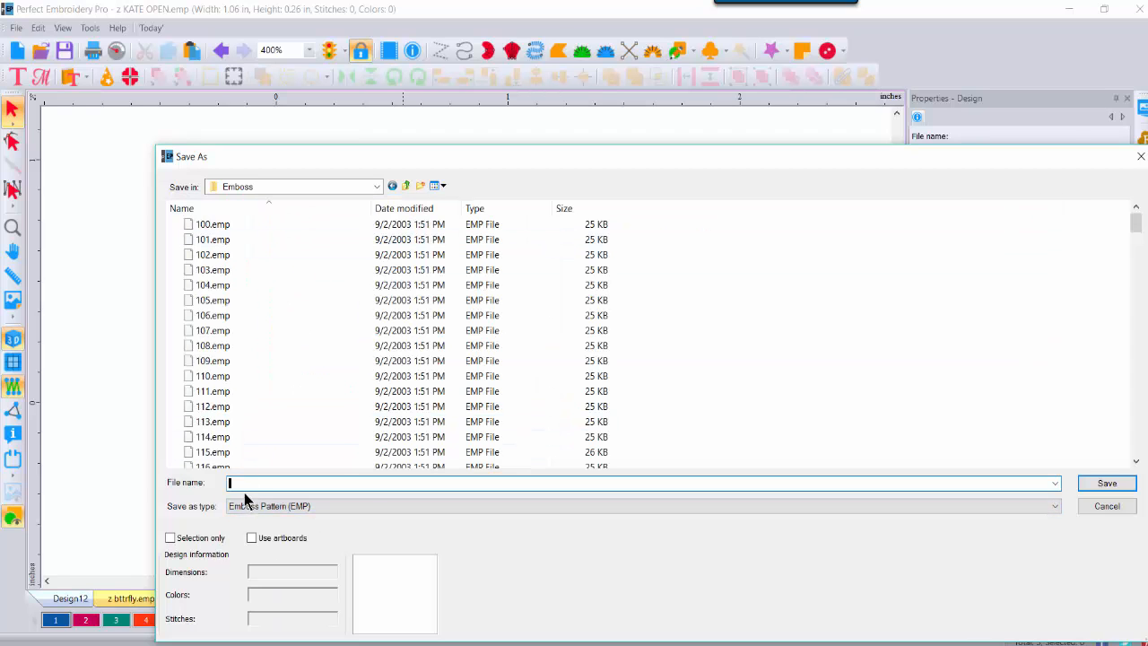
{"action": "type", "text": "z"}
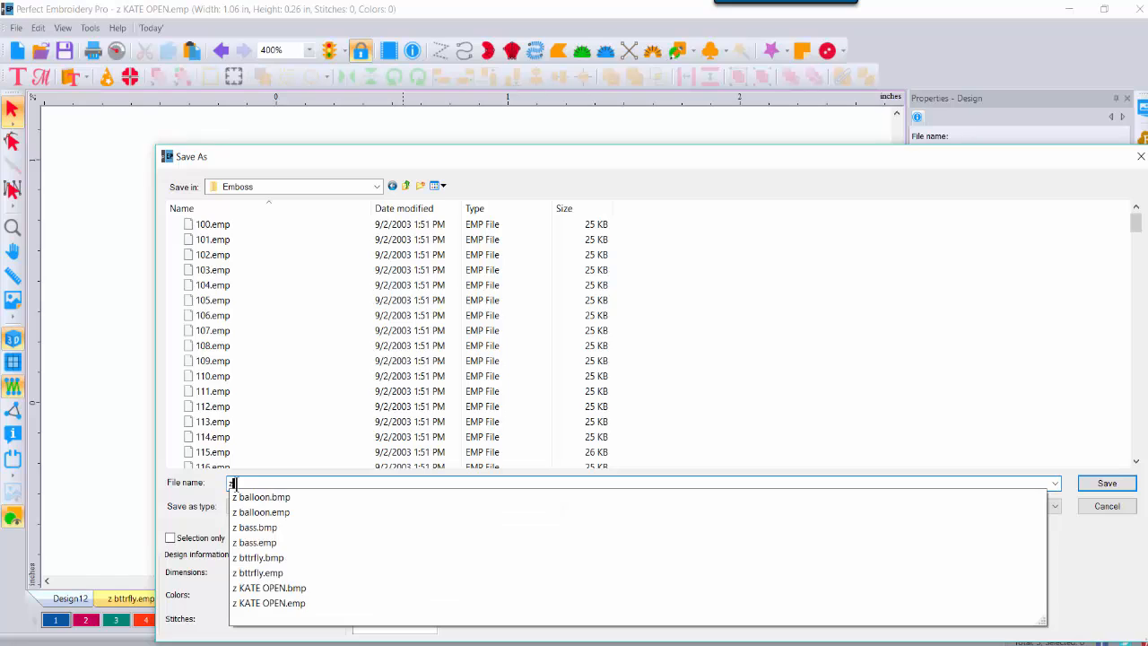
{"action": "type", "text": " KA"}
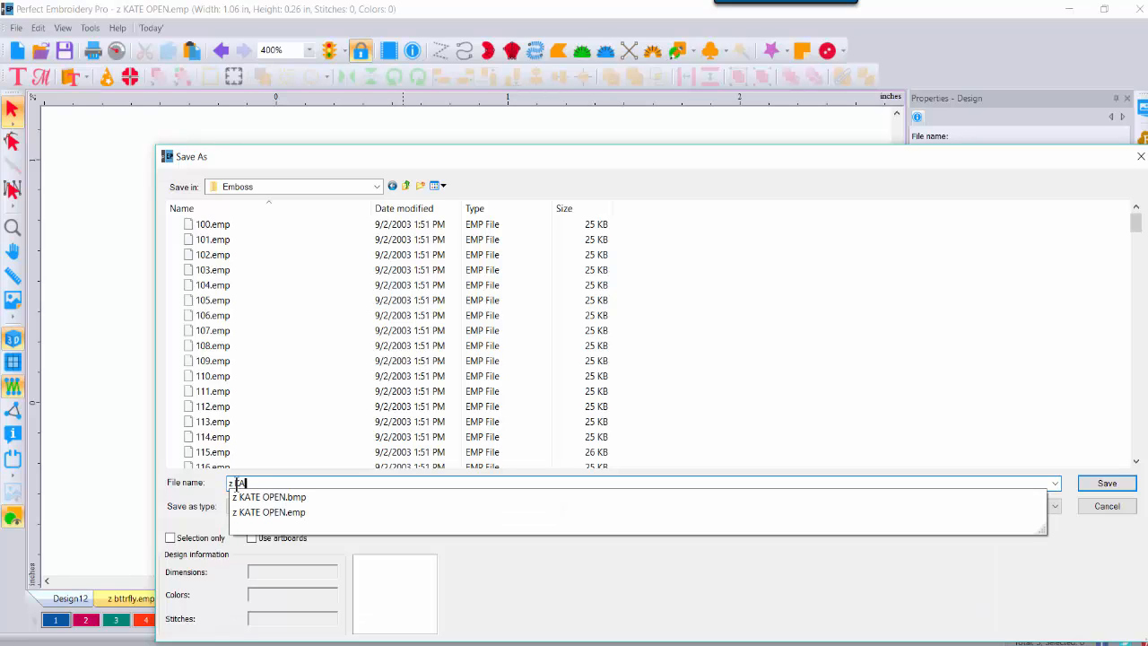
{"action": "type", "text": "TE heart"}
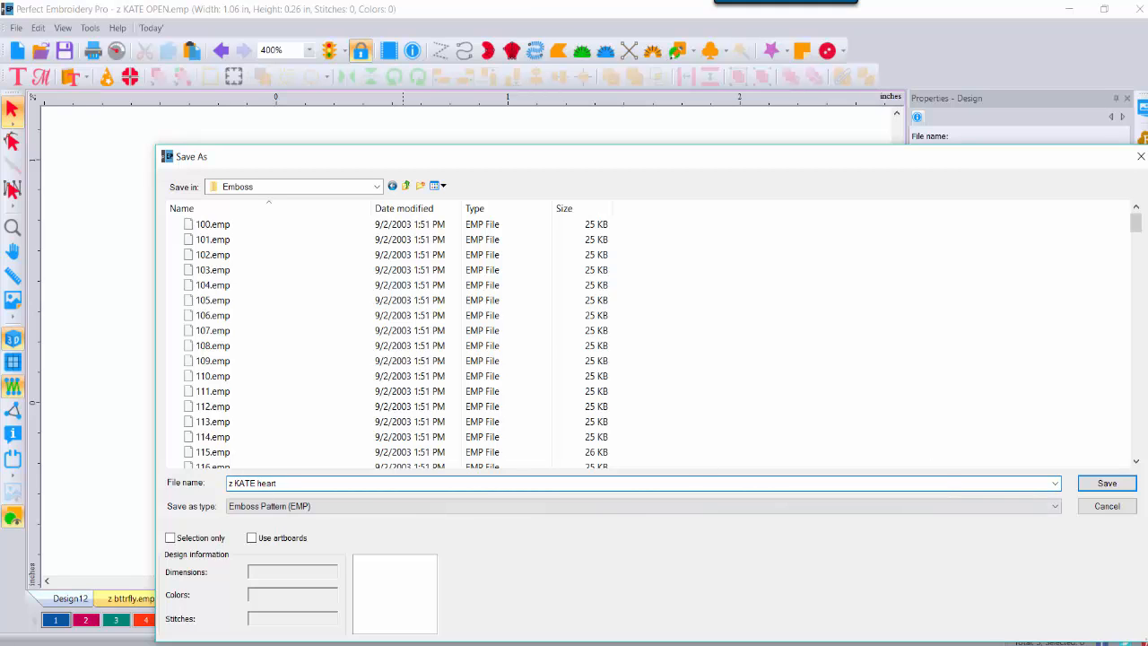
{"action": "left_click", "coordinate": [1113, 482]}
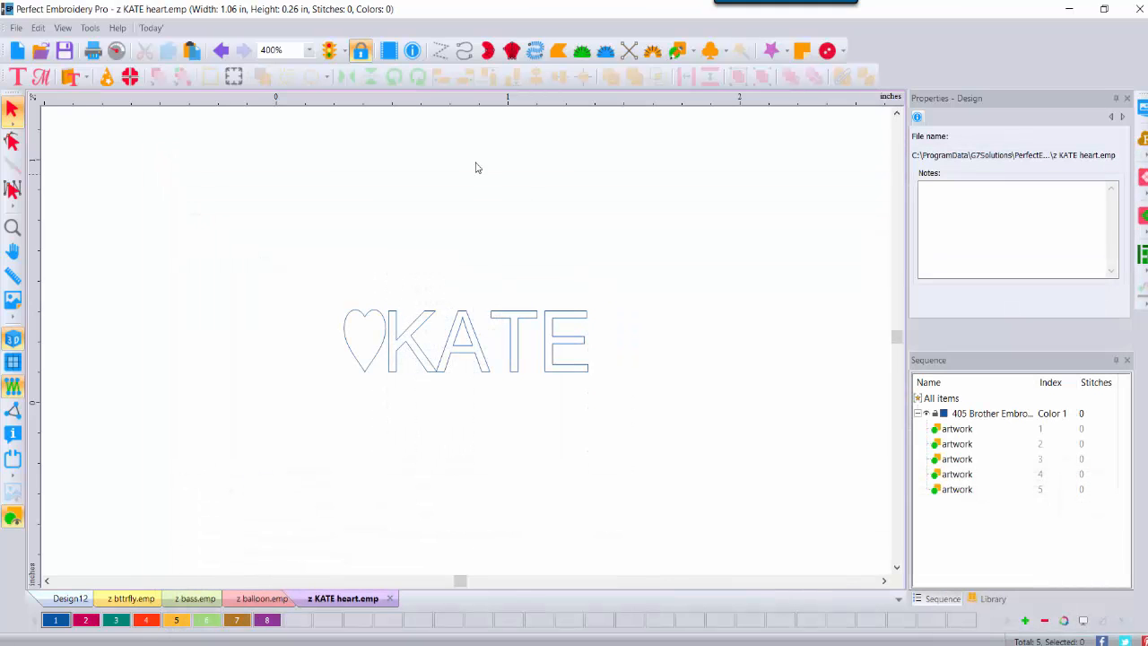
Step: Draw a four-cornered complex fill to the right of the KATE outline
{"action": "left_click", "coordinate": [556, 50]}
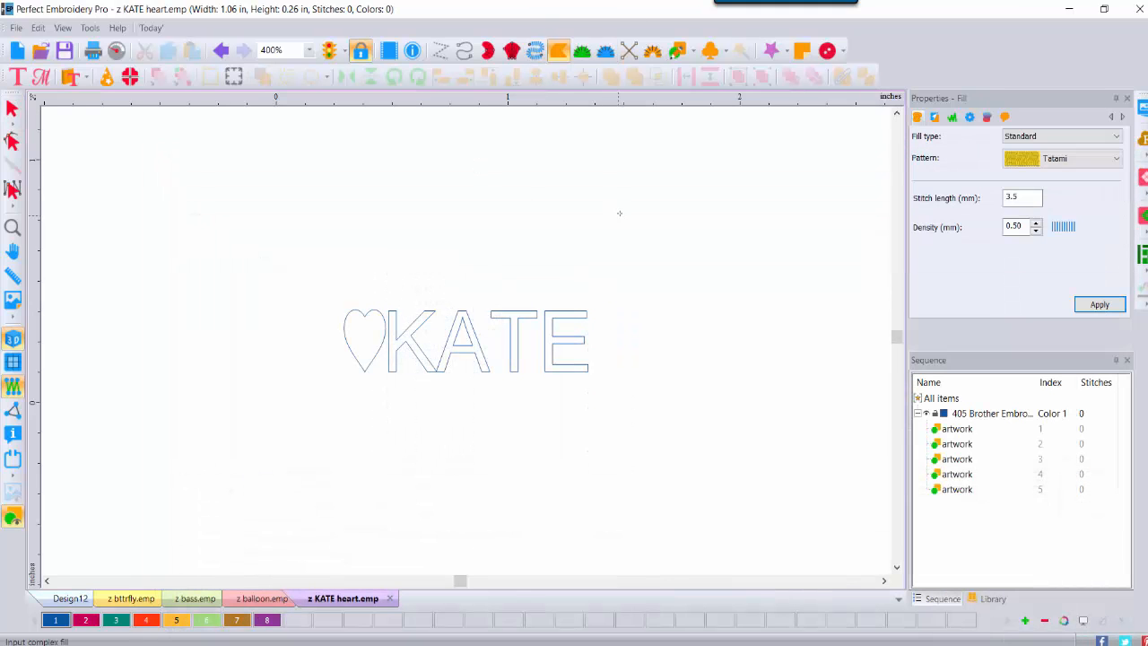
{"action": "left_click", "coordinate": [827, 208]}
{"action": "left_click", "coordinate": [839, 392]}
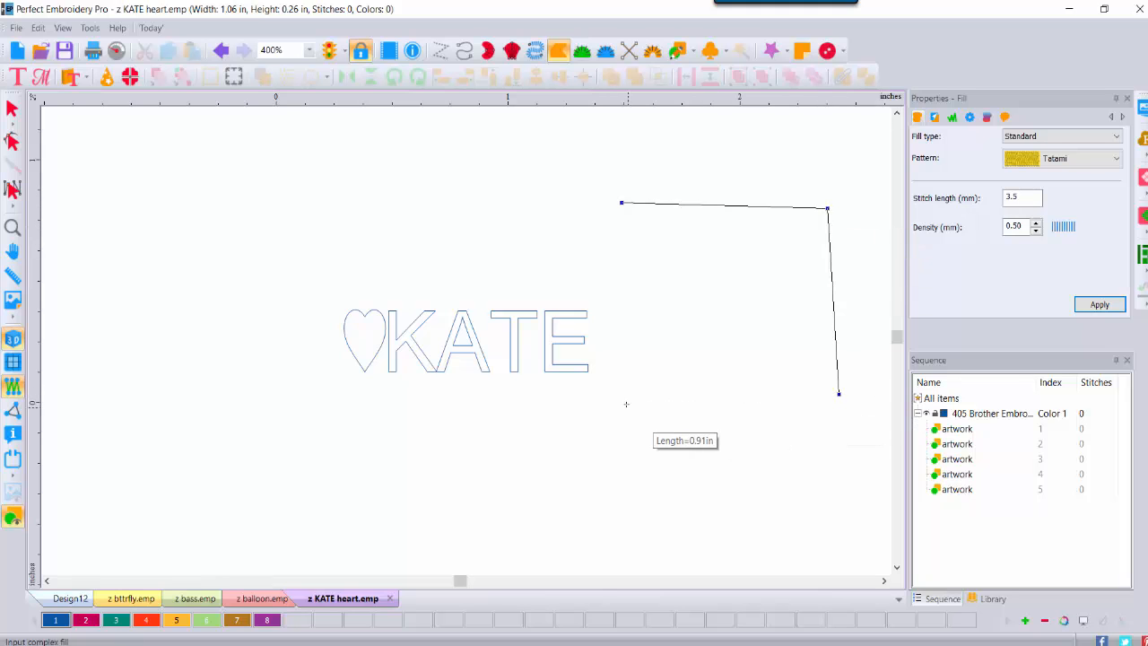
{"action": "left_click", "coordinate": [622, 400]}
{"action": "key", "text": "Return"}
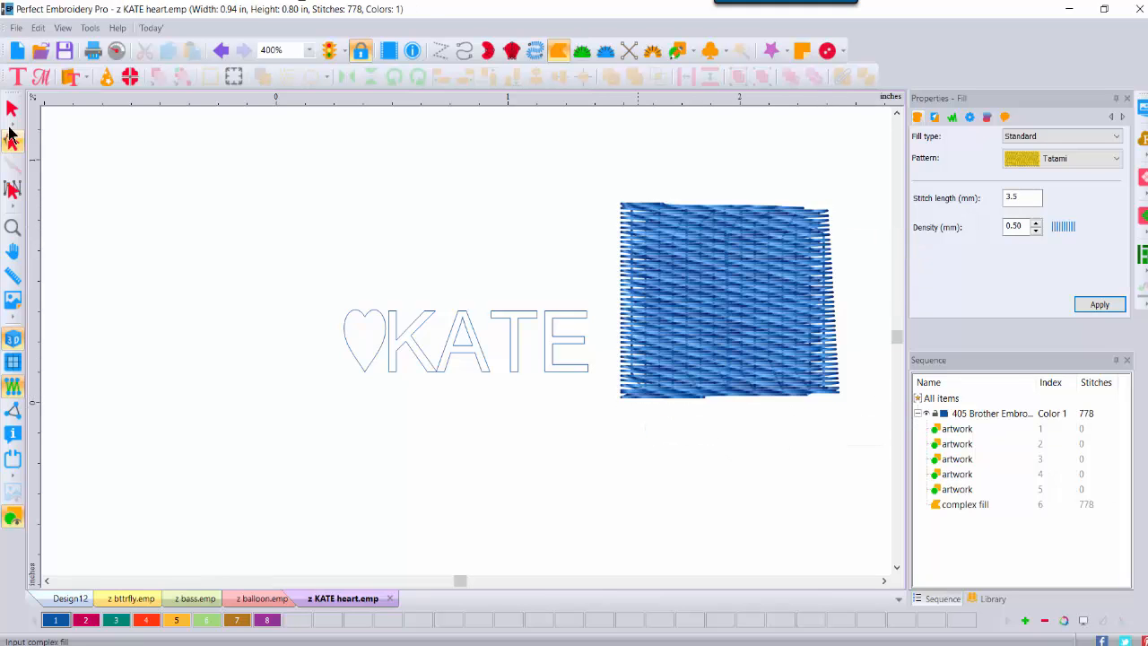
Step: Make the fill pink, enlarge it to about 1.30 × 1.11 in, reposition it, and view at 300%
{"action": "left_click", "coordinate": [11, 107]}
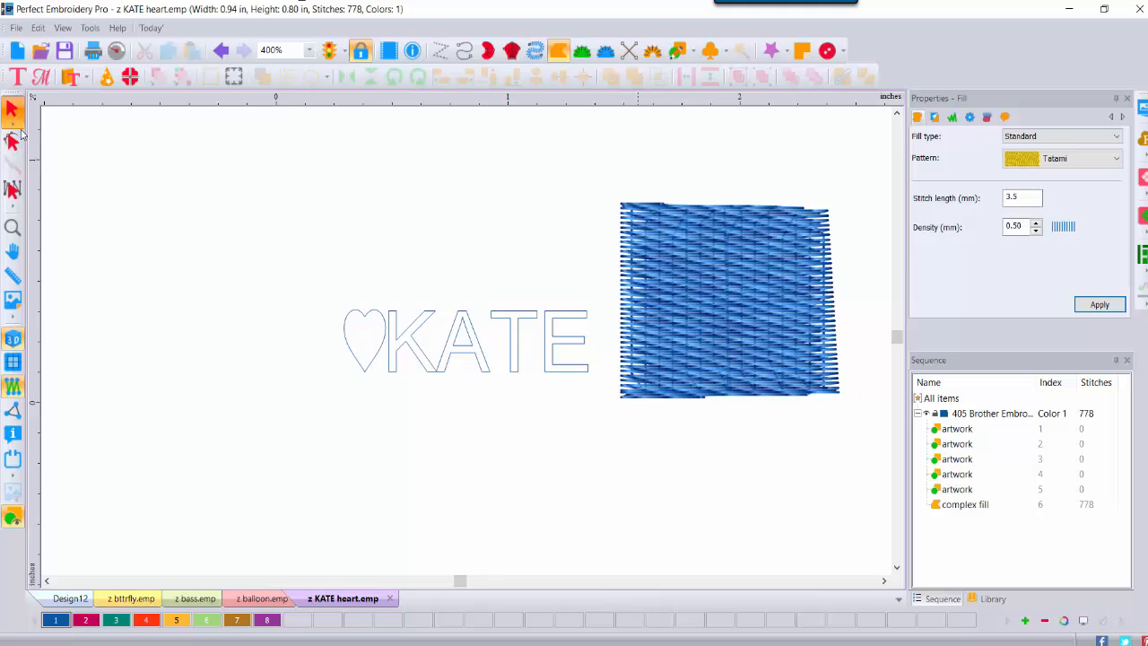
{"action": "left_click", "coordinate": [85, 620]}
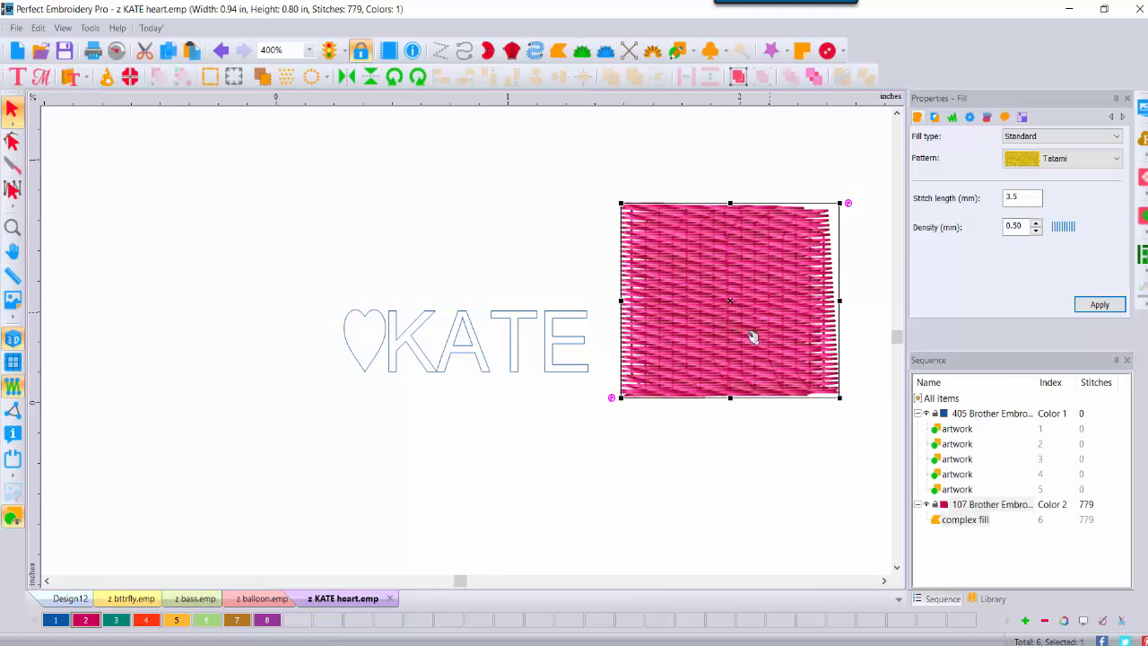
{"action": "left_click_drag", "start_coordinate": [615, 400], "coordinate": [536, 474]}
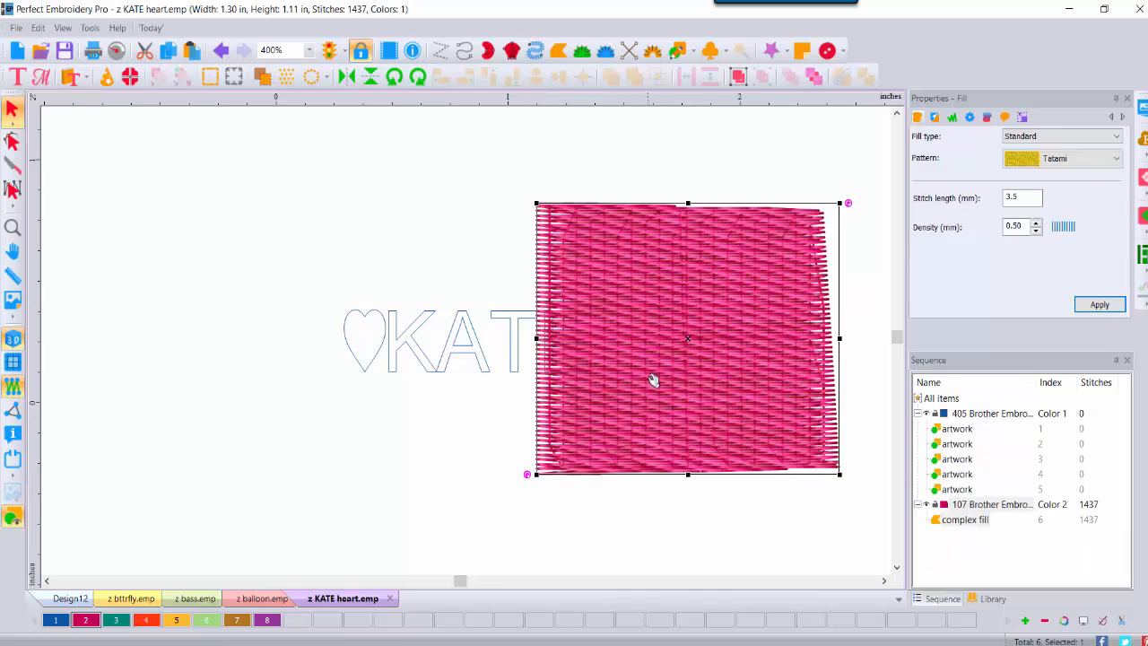
{"action": "left_click_drag", "start_coordinate": [653, 379], "coordinate": [740, 359]}
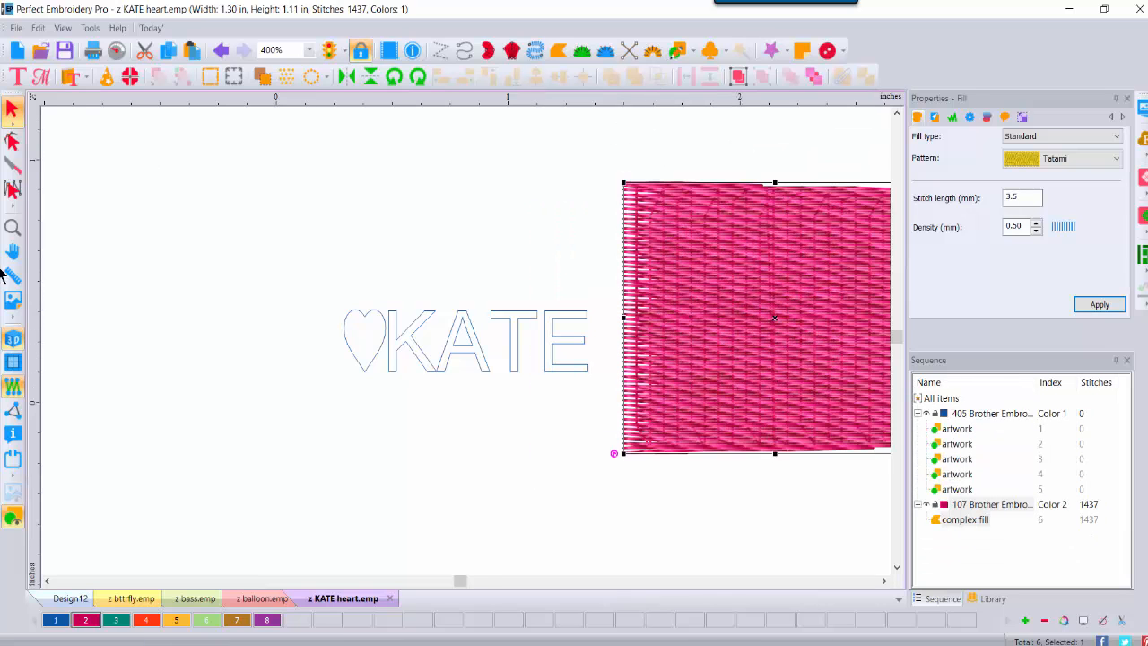
{"action": "left_click", "coordinate": [12, 227]}
{"action": "left_click", "coordinate": [661, 336]}
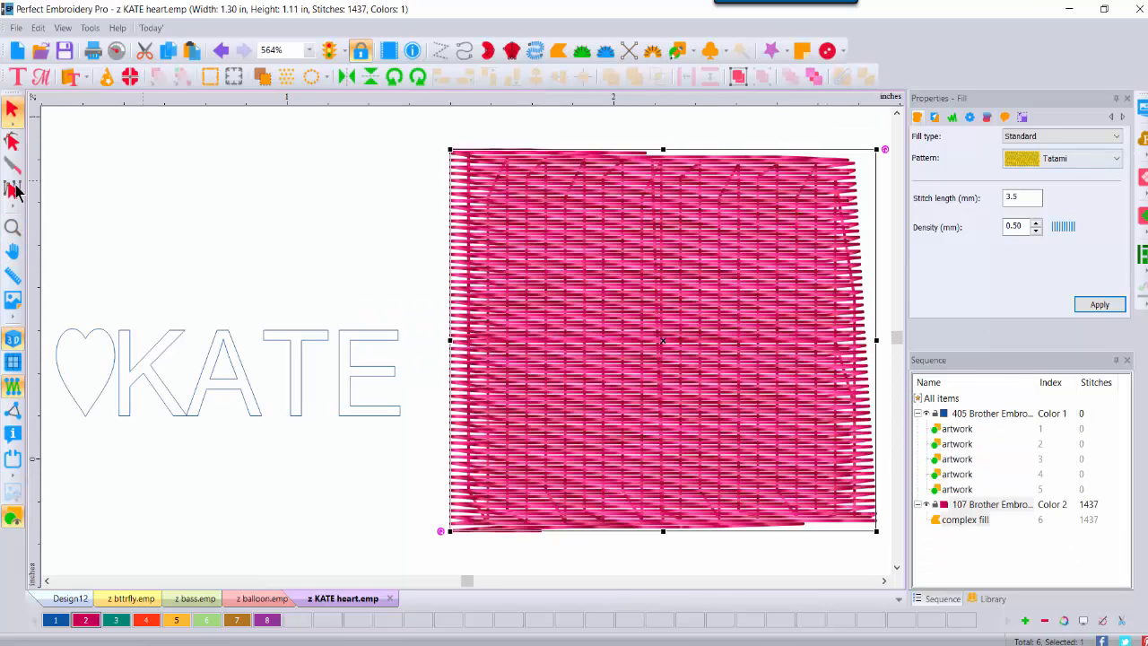
{"action": "left_click", "coordinate": [309, 51]}
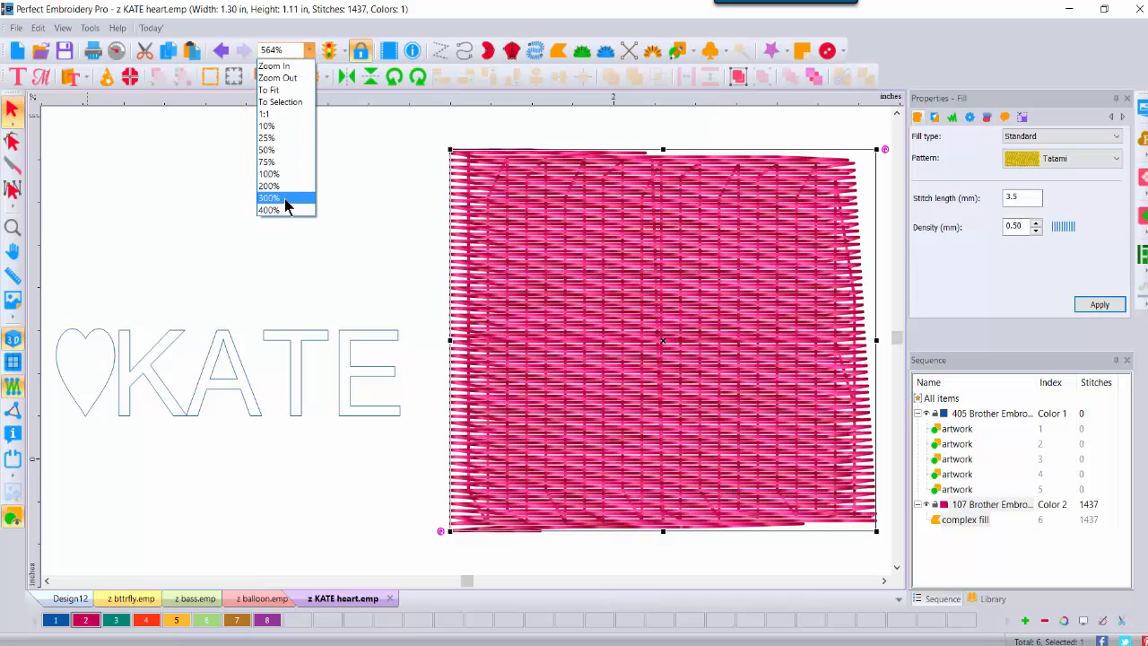
{"action": "left_click", "coordinate": [288, 203]}
Step: Change the pink rectangle's fill type to Emboss with the z KATE heart pattern
{"action": "left_click", "coordinate": [1054, 138]}
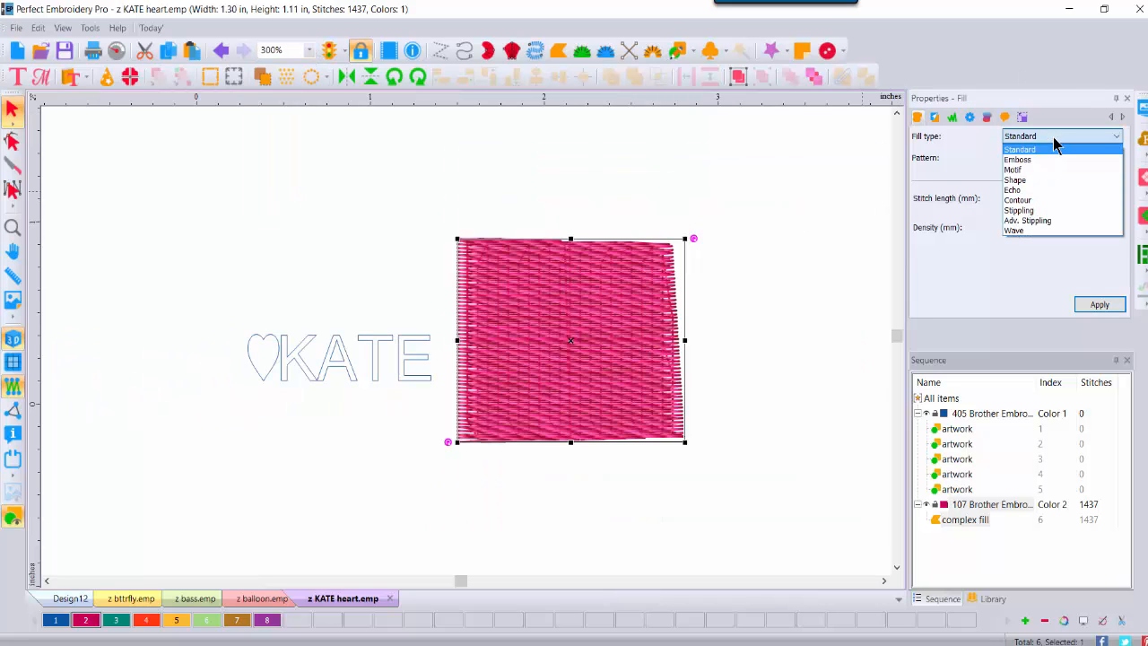
{"action": "left_click", "coordinate": [1017, 160]}
{"action": "left_click", "coordinate": [1111, 159]}
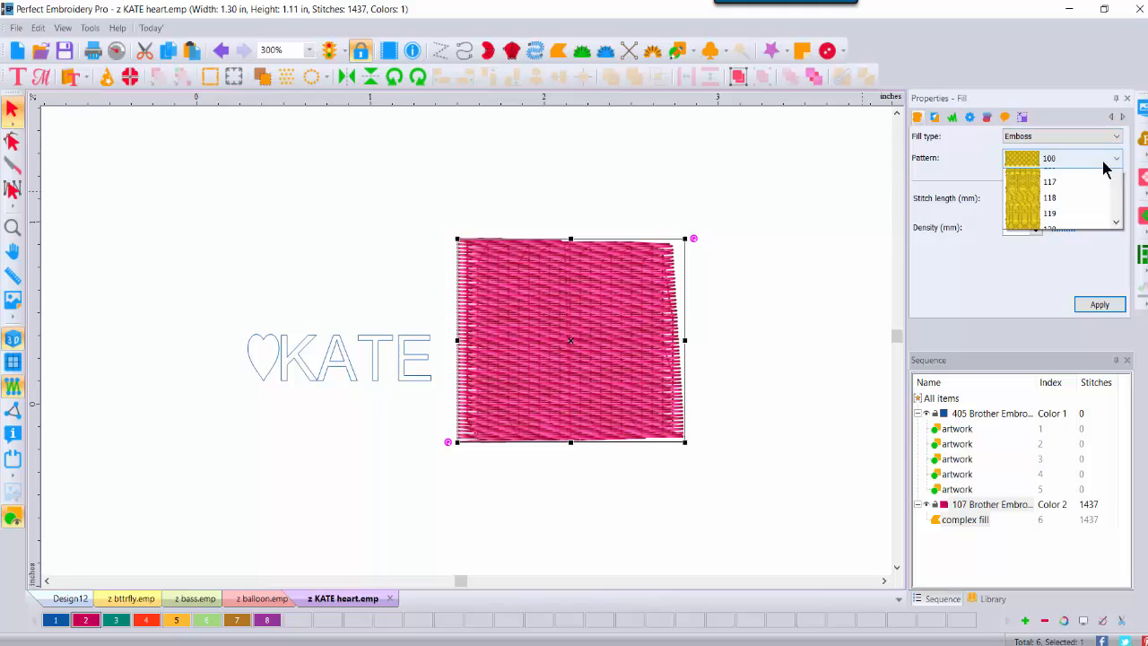
{"action": "left_click_drag", "start_coordinate": [1118, 213], "coordinate": [1119, 465]}
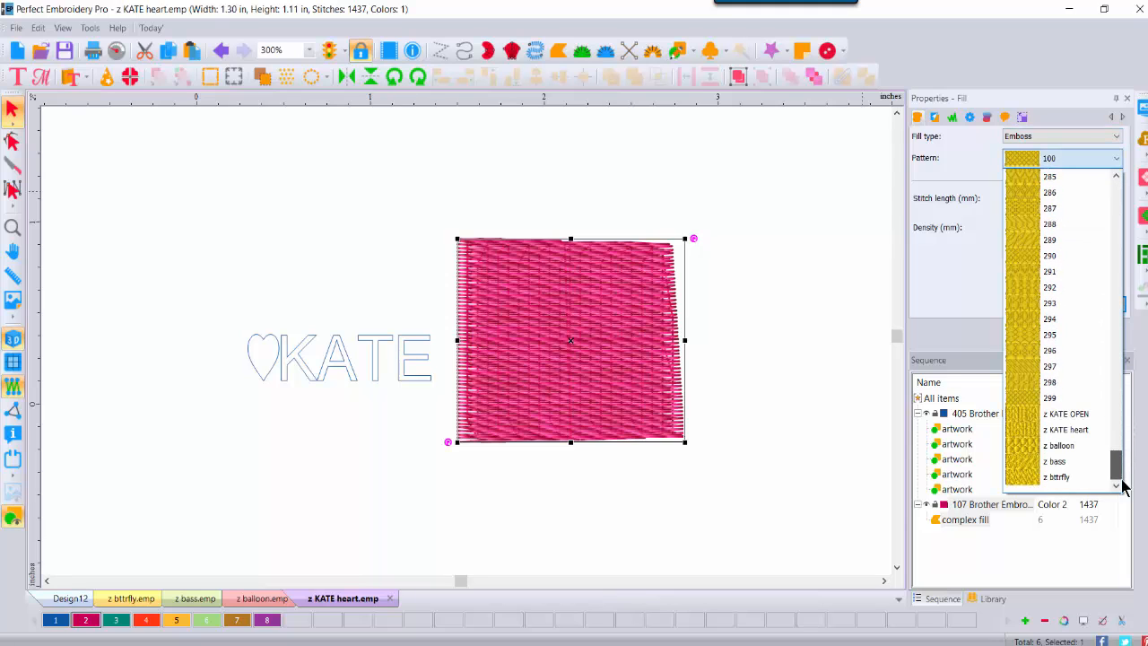
{"action": "left_click", "coordinate": [1076, 430]}
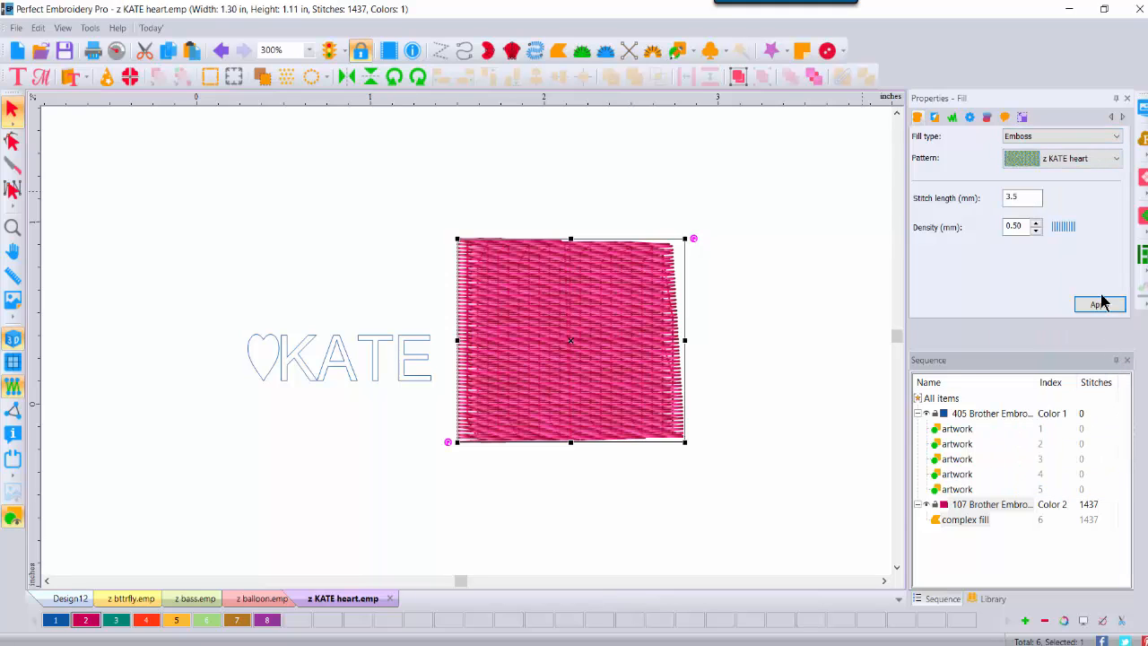
{"action": "left_click", "coordinate": [1100, 305]}
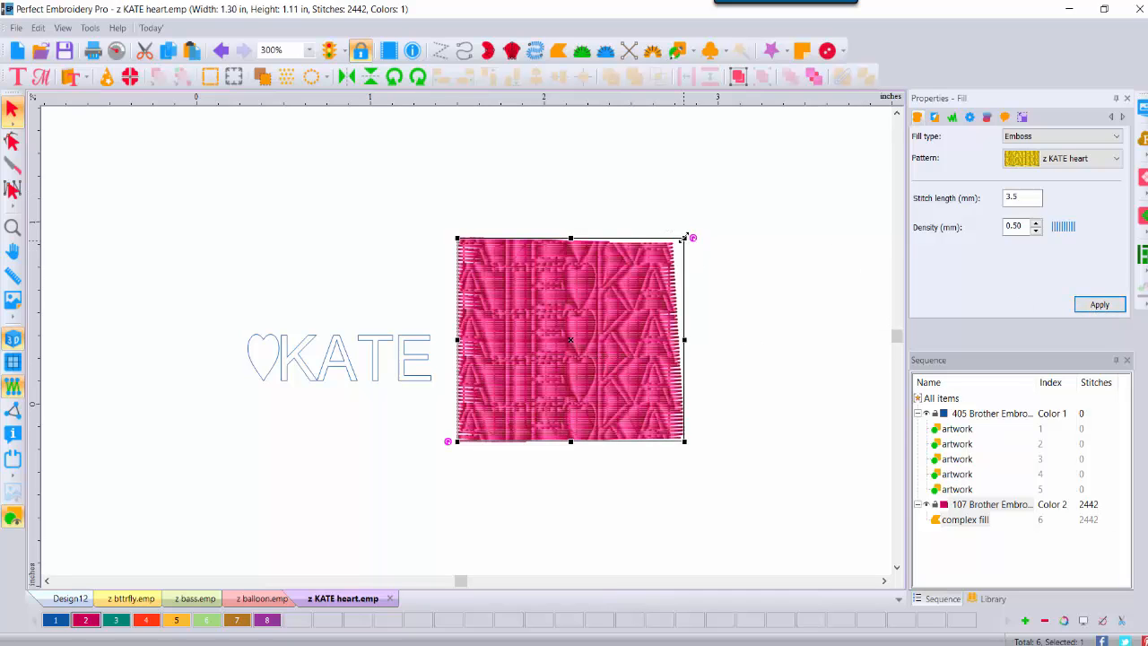
Step: Resize the embossed fill with its corner and side handles to about 1.87 × 1.85 in
{"action": "left_click_drag", "start_coordinate": [684, 238], "coordinate": [857, 144]}
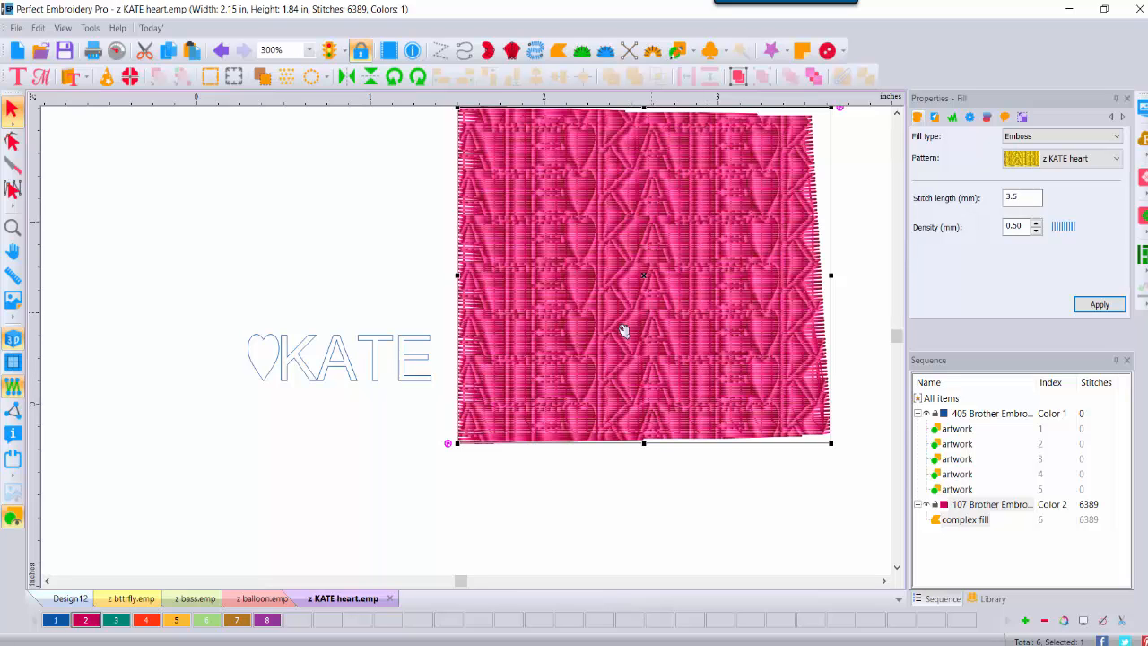
{"action": "scroll", "coordinate": [901, 113], "scroll_direction": "up", "scroll_amount": 2}
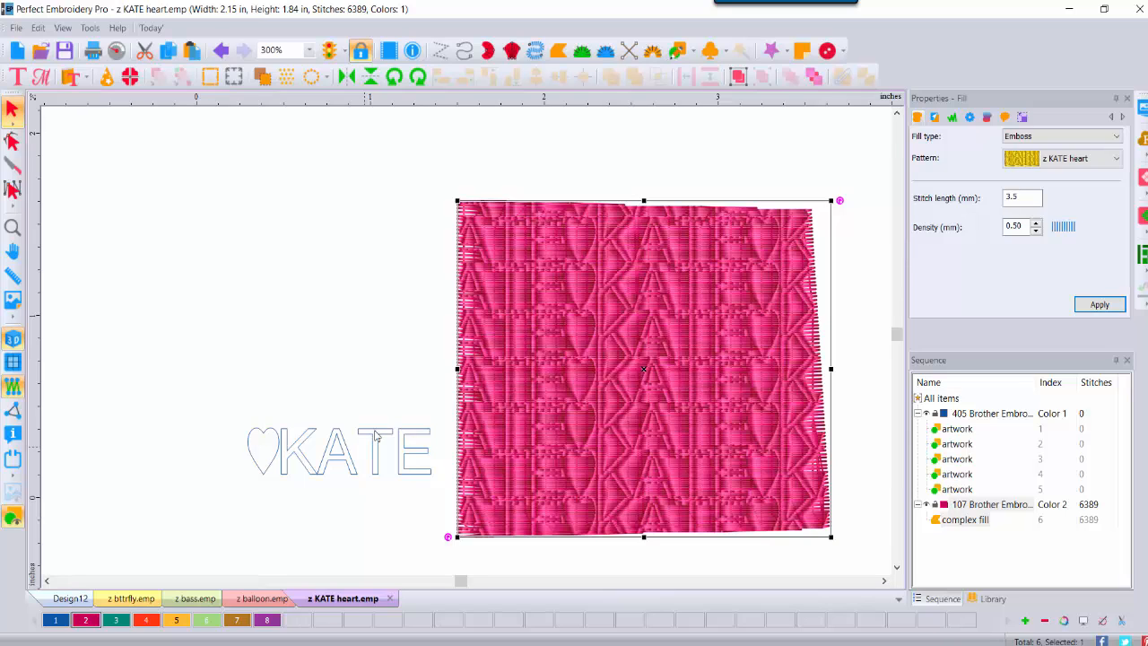
{"action": "left_click_drag", "start_coordinate": [459, 369], "coordinate": [562, 373]}
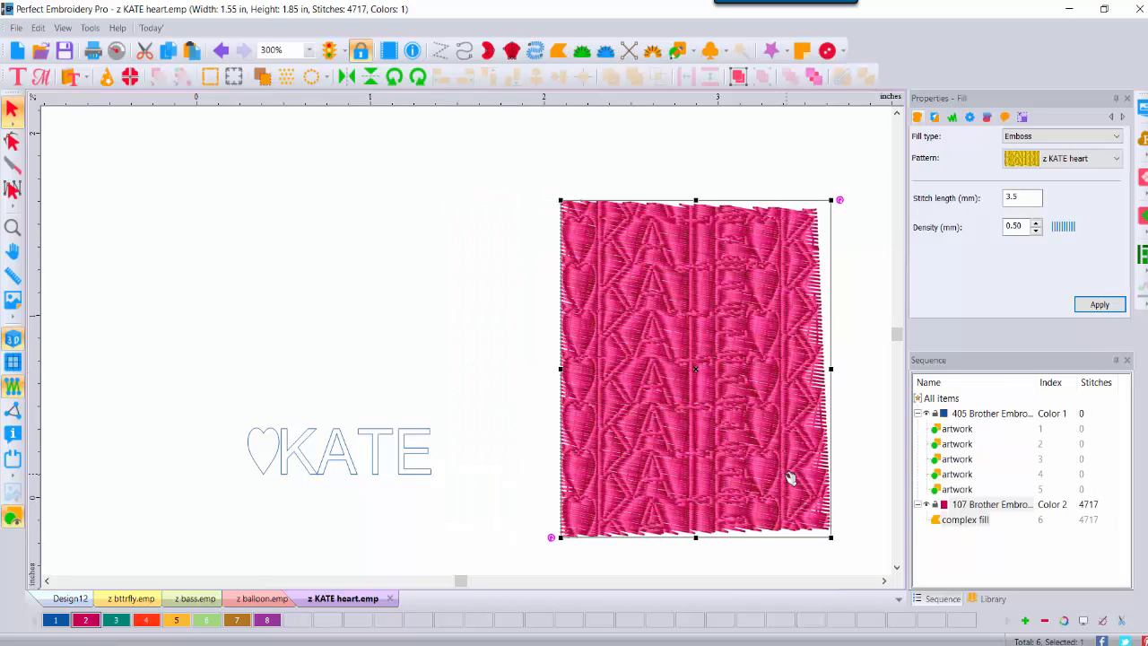
{"action": "left_click_drag", "start_coordinate": [830, 368], "coordinate": [886, 368]}
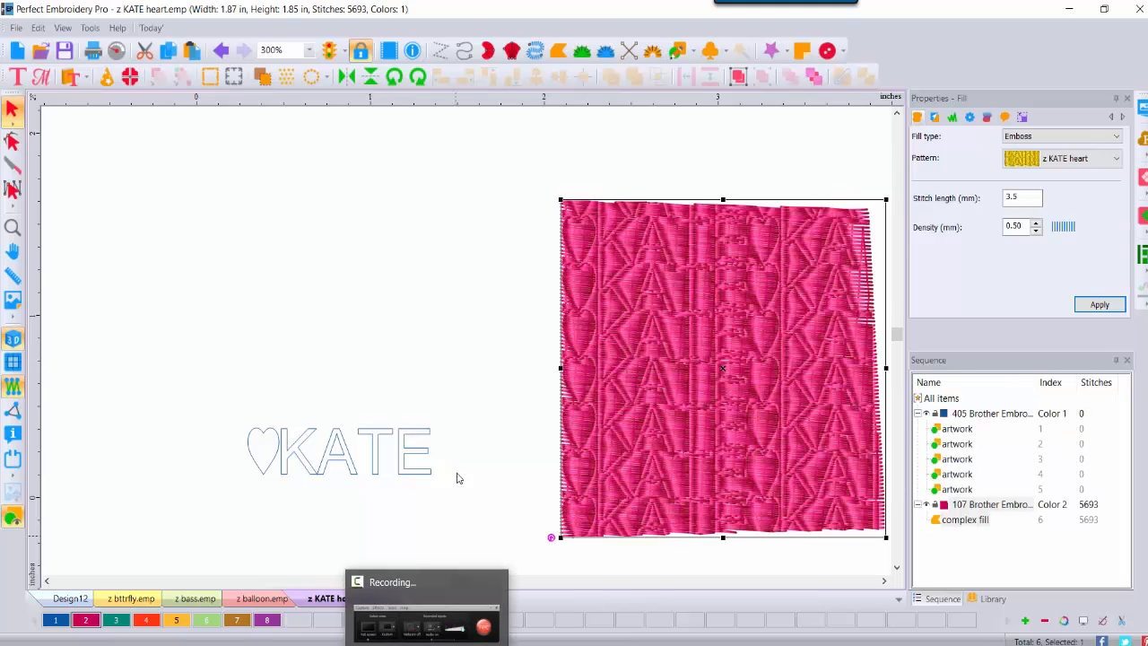
{"action": "left_click_drag", "start_coordinate": [68, 400], "coordinate": [289, 494]}
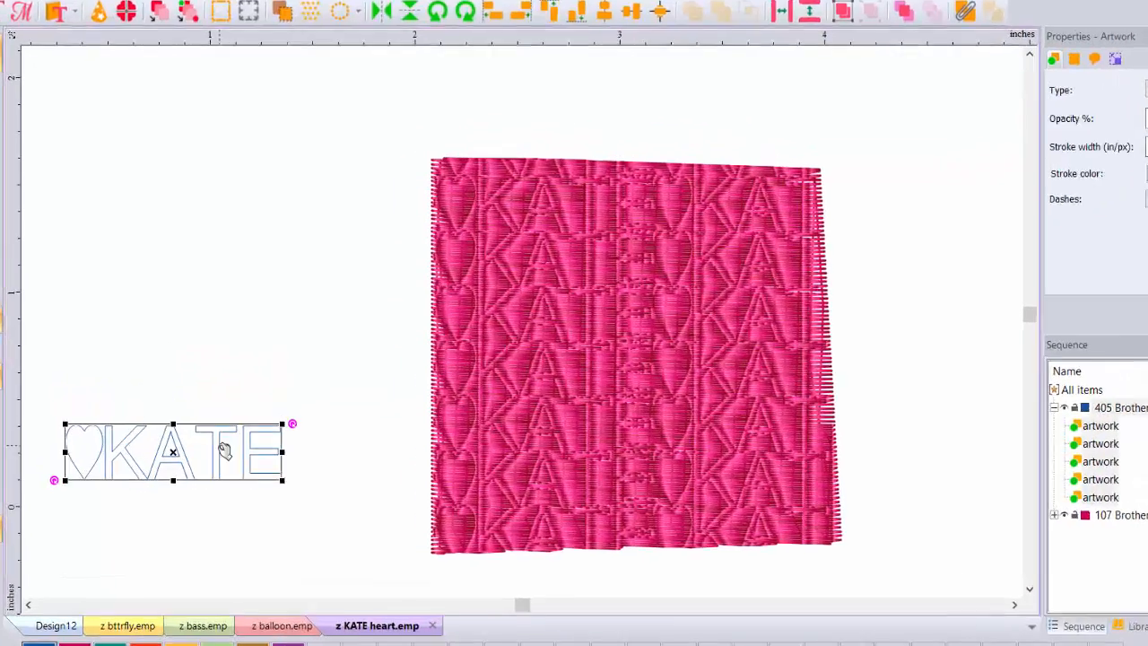
Step: Lay the KATE outline over the embossed fill to compare, then move it back to the left
{"action": "left_click_drag", "start_coordinate": [219, 445], "coordinate": [595, 359]}
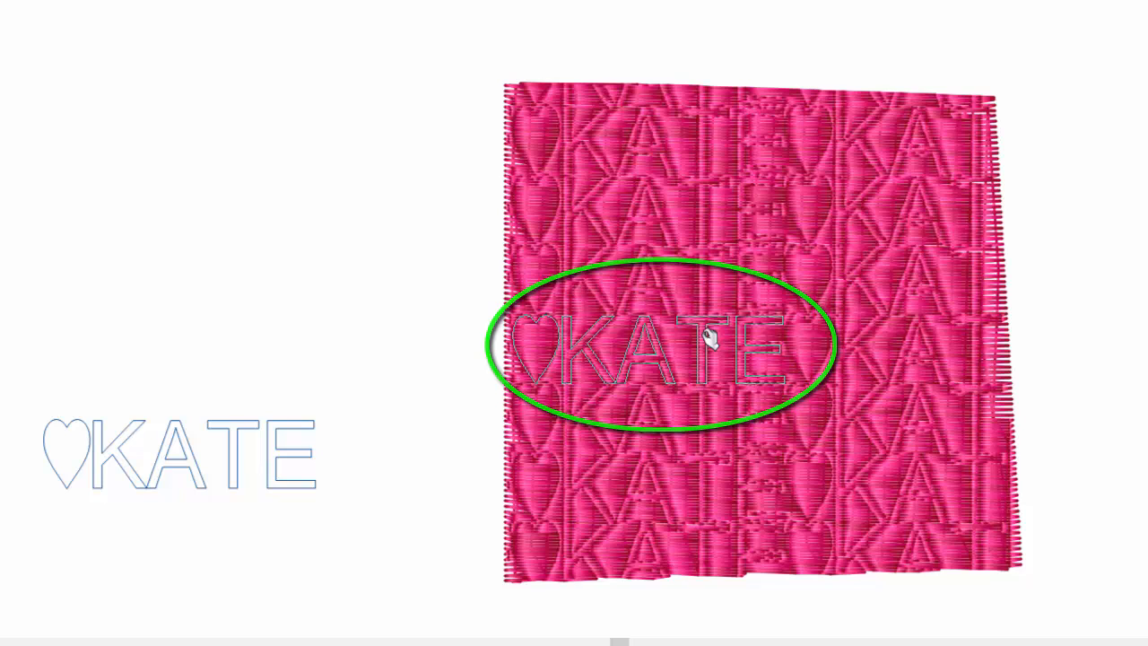
{"action": "left_click_drag", "start_coordinate": [709, 337], "coordinate": [295, 308]}
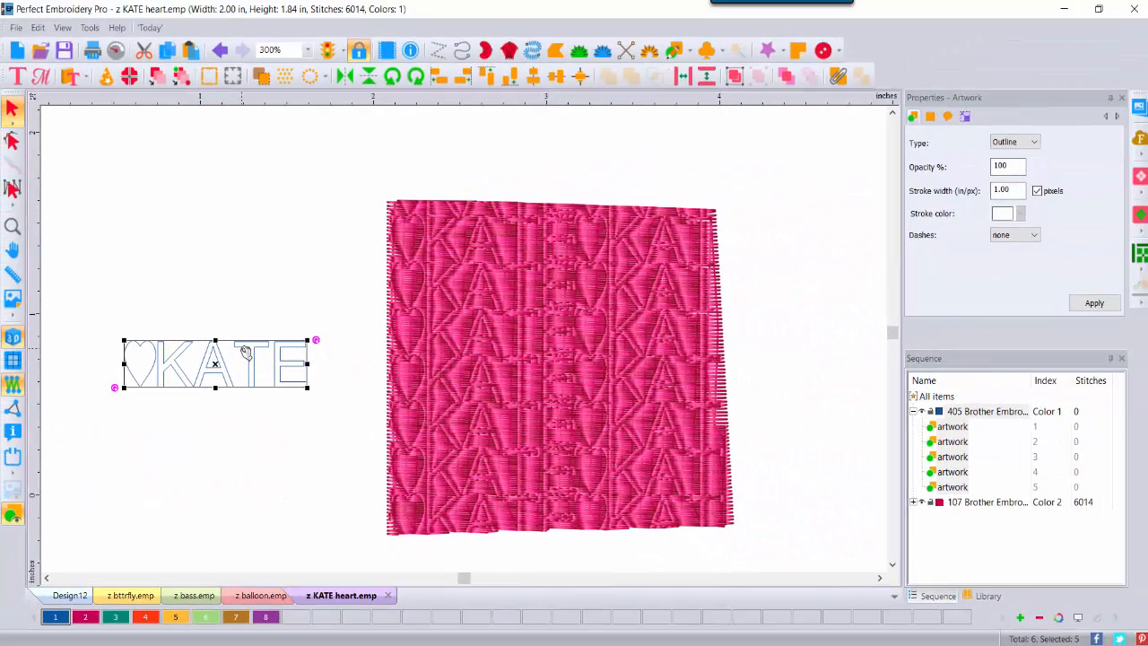
Step: Open '4 scissors as emboss pattern.c2s' from the 0 VID Motif Emboss-Sept folder on DATA (D:)
{"action": "left_click", "coordinate": [40, 52]}
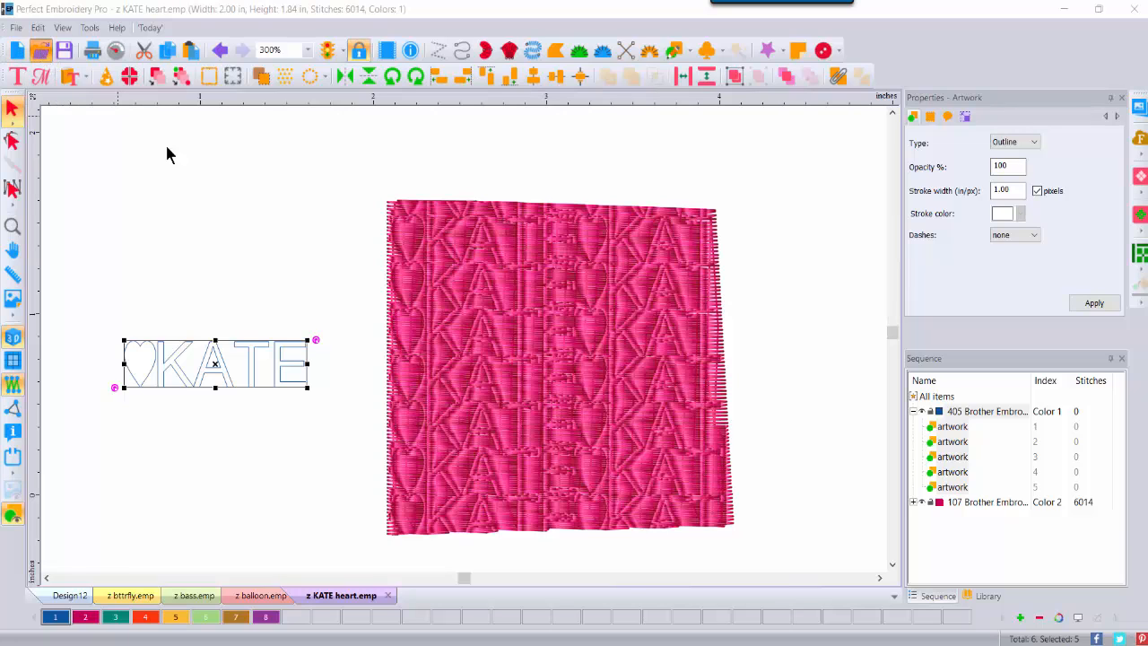
{"action": "left_click", "coordinate": [376, 185]}
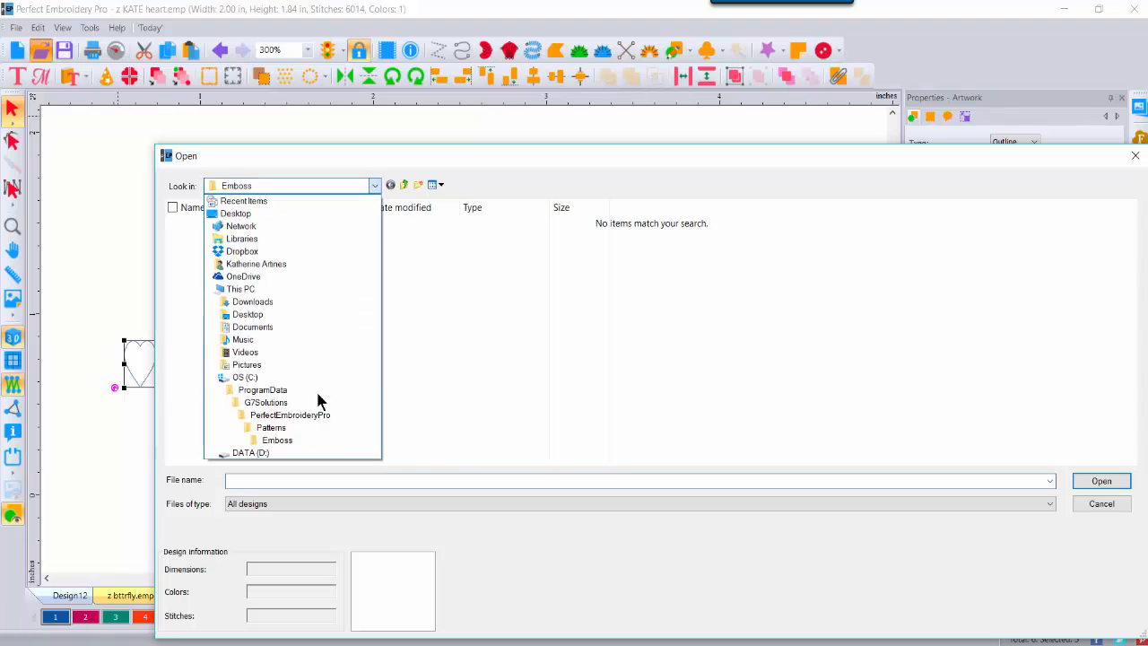
{"action": "left_click", "coordinate": [248, 449]}
{"action": "double_click", "coordinate": [299, 224]}
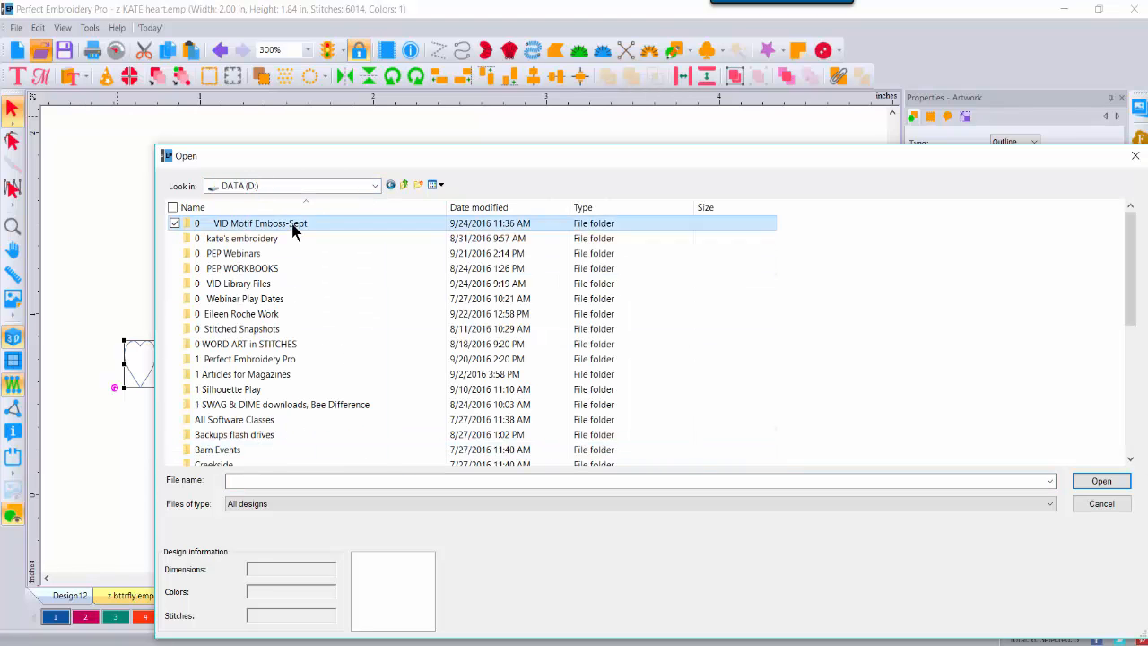
{"action": "double_click", "coordinate": [594, 249]}
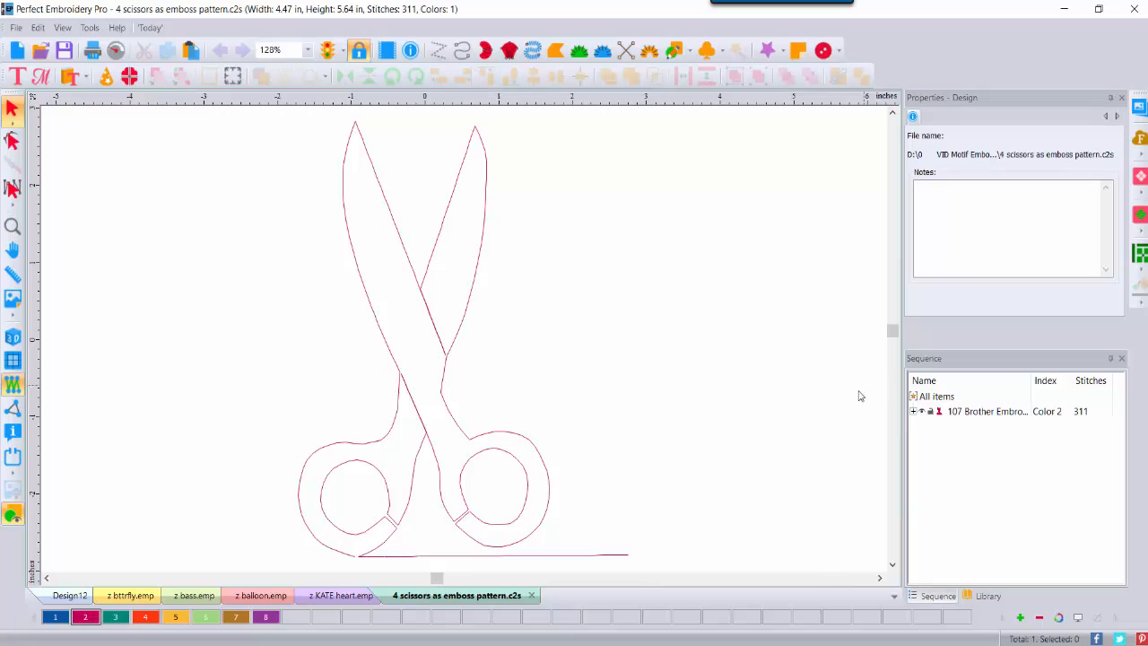
Step: Convert the scissors run stitch into artwork
{"action": "left_click", "coordinate": [913, 411]}
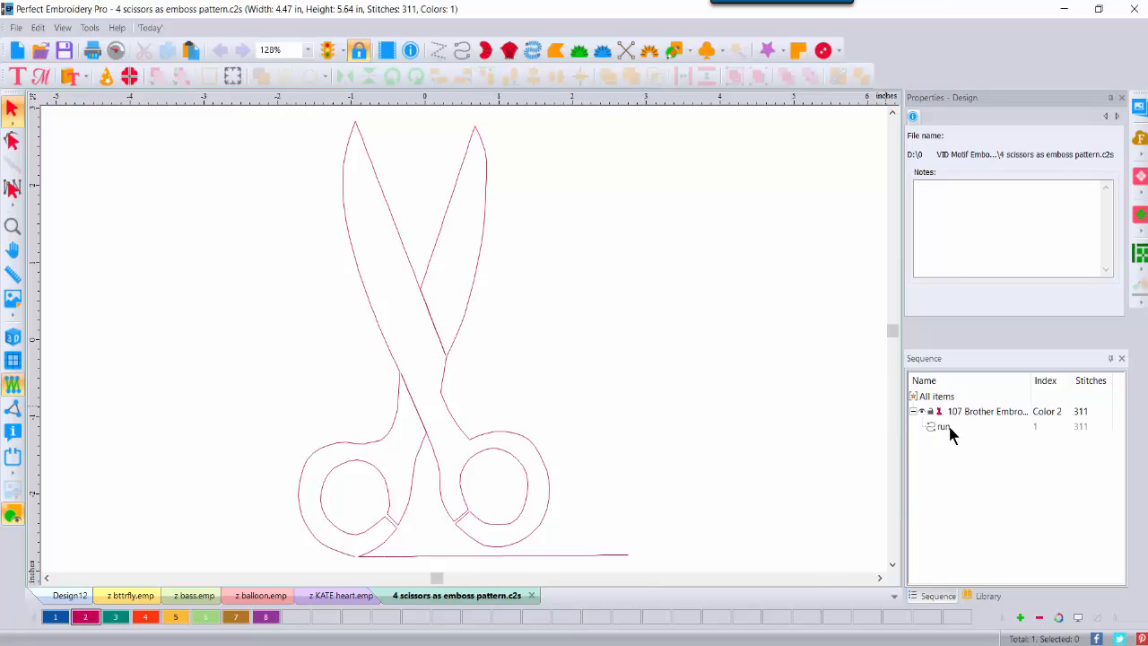
{"action": "left_click", "coordinate": [941, 425]}
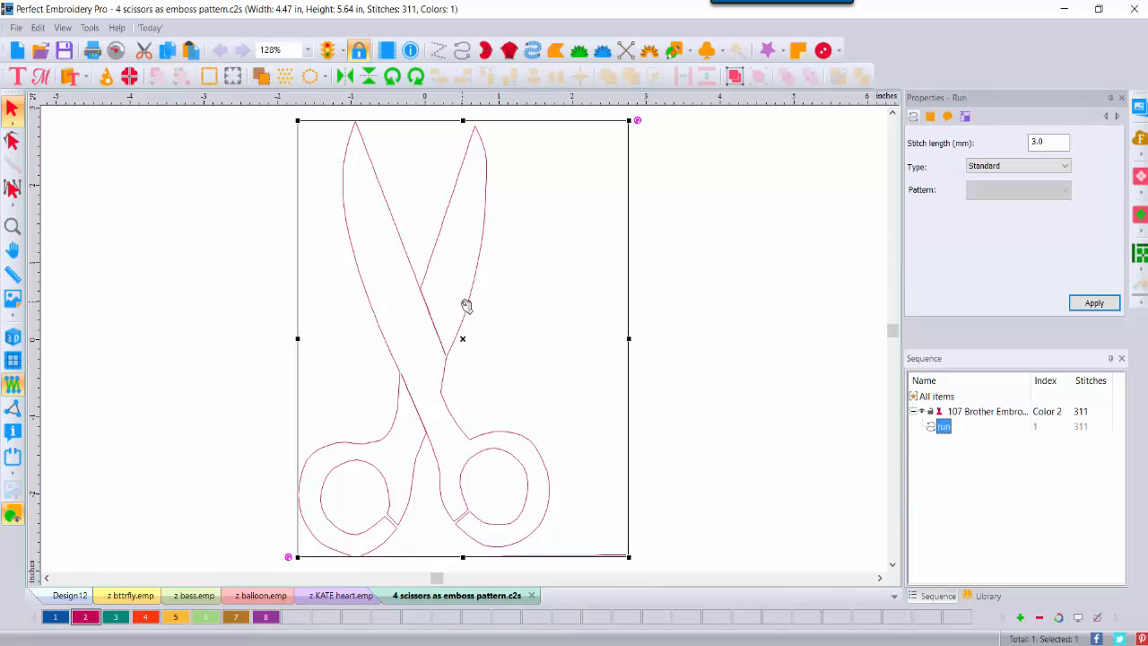
{"action": "right_click", "coordinate": [463, 307]}
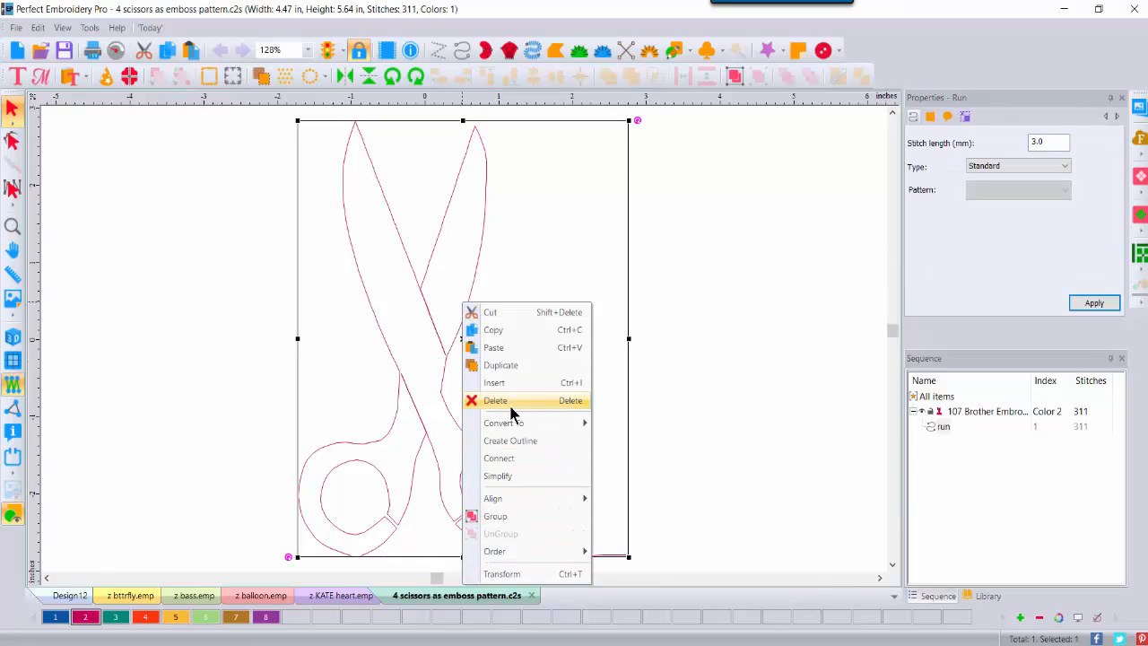
{"action": "mouse_move", "coordinate": [508, 425]}
{"action": "left_click", "coordinate": [619, 588]}
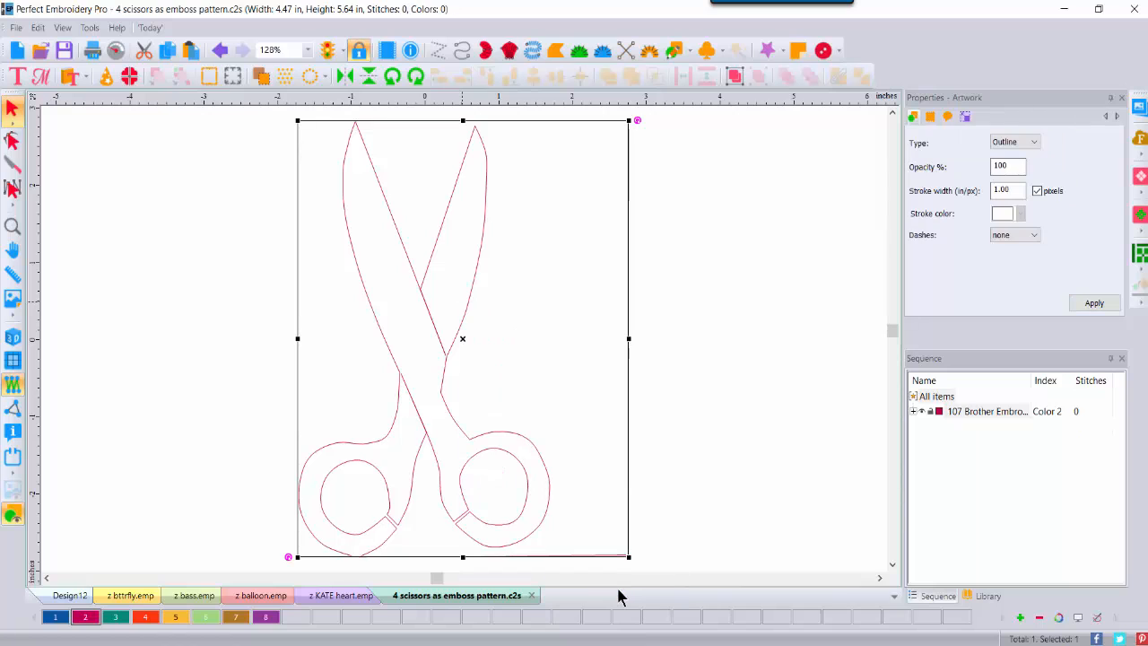
{"action": "left_click", "coordinate": [644, 371]}
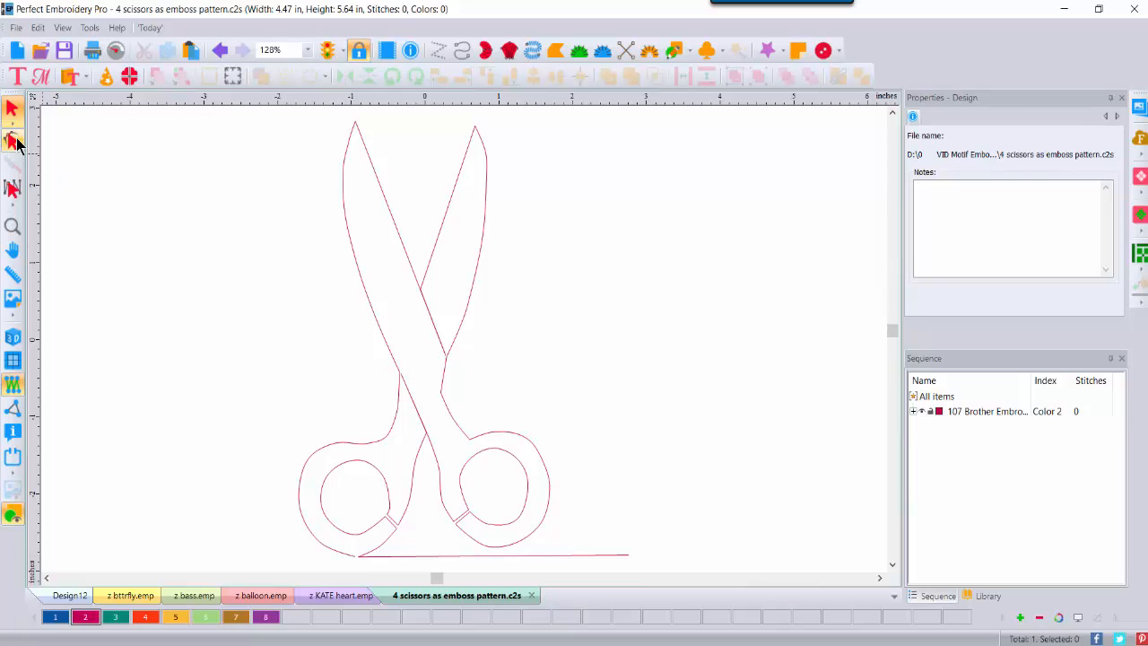
Step: Delete the end node to remove the straight line along the scissors' base
{"action": "left_click", "coordinate": [14, 140]}
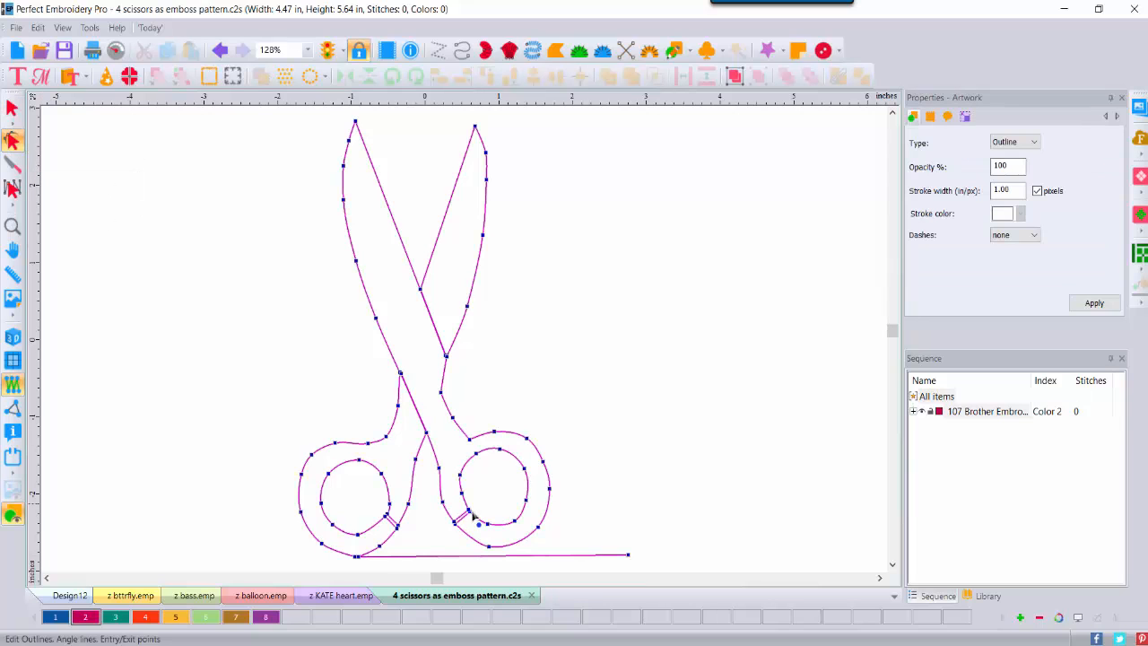
{"action": "right_click", "coordinate": [628, 555]}
{"action": "left_click", "coordinate": [671, 402]}
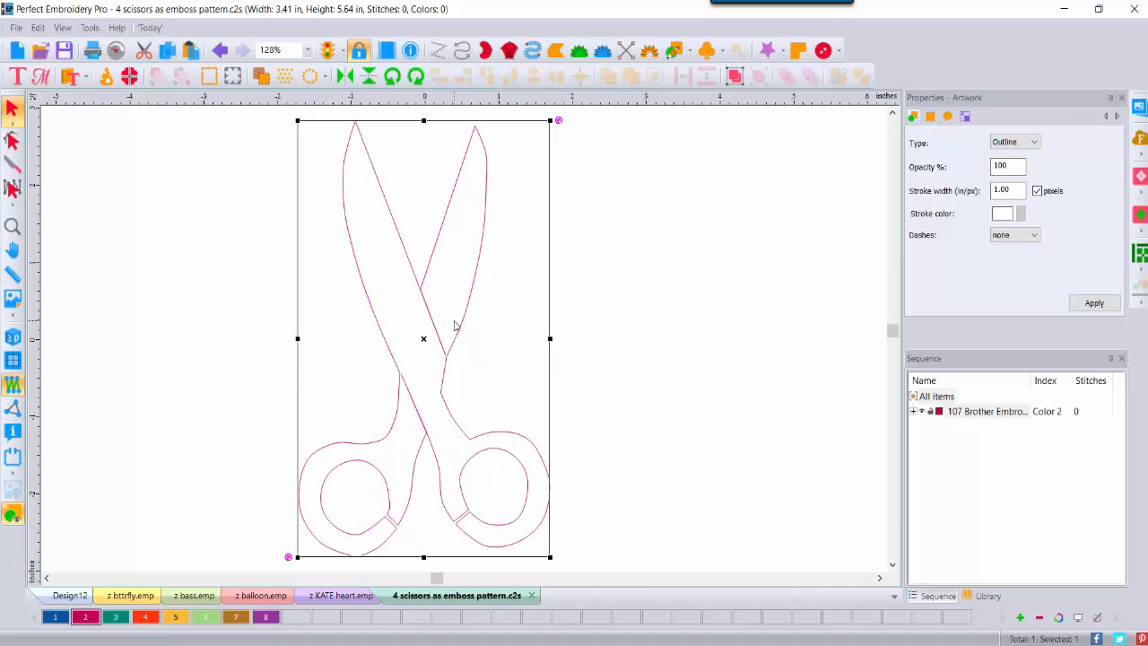
Step: Scale the scissors to 0.33 in tall, keeping aspect ratio, for 0.20 × 0.33 in
{"action": "left_click", "coordinate": [965, 118]}
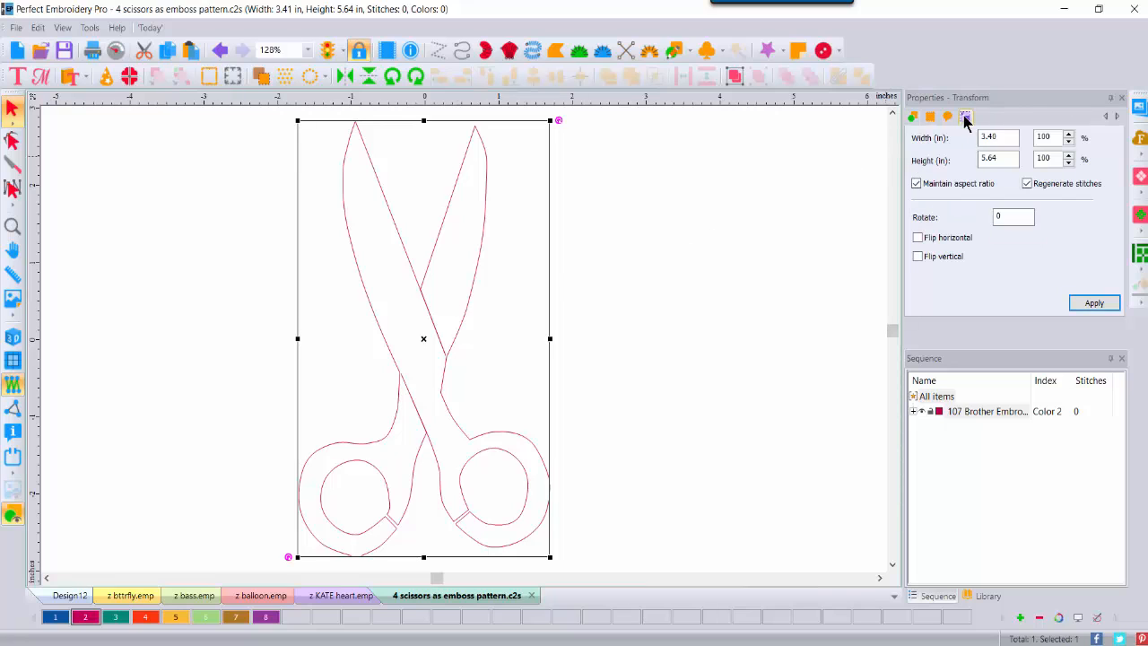
{"action": "double_click", "coordinate": [1004, 157]}
{"action": "type", "text": ".33"}
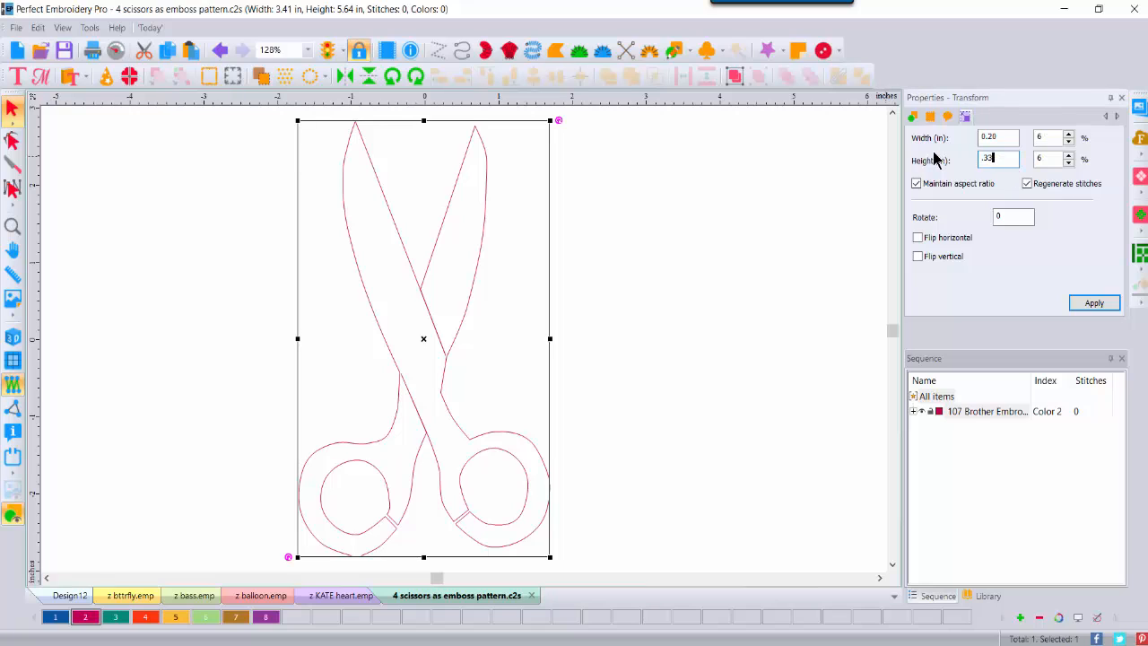
{"action": "left_click", "coordinate": [1093, 303]}
{"action": "left_click", "coordinate": [513, 362]}
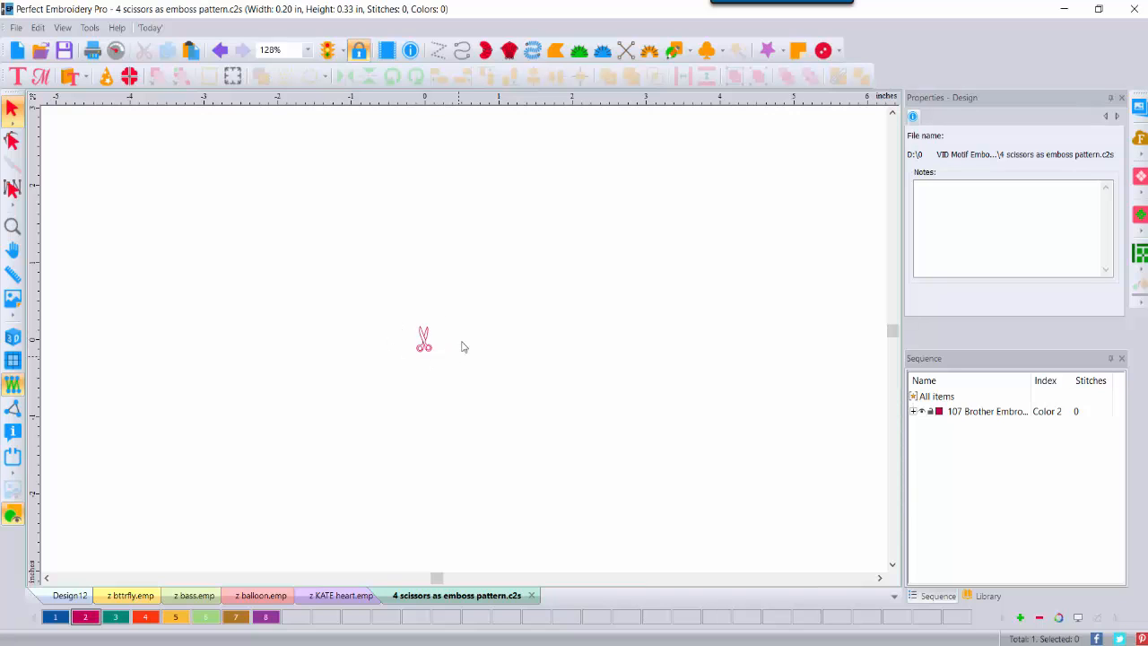
{"action": "left_click", "coordinate": [16, 27]}
Step: Save the scissors as 'z scissors' in Emboss Pattern (EMP) format
{"action": "left_click", "coordinate": [49, 261]}
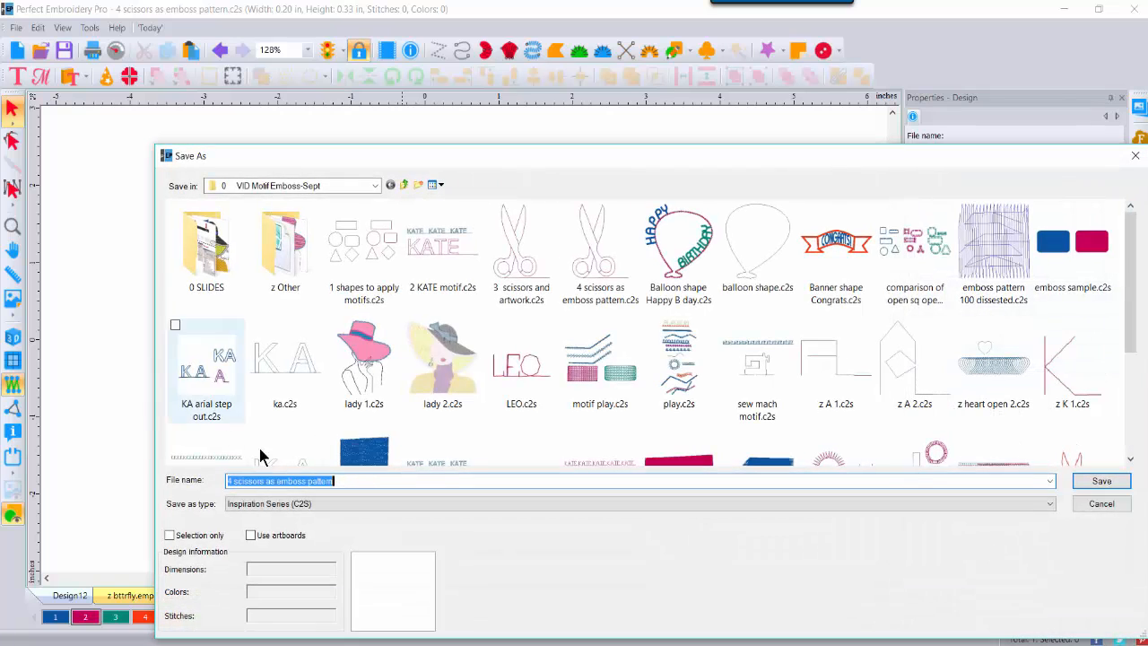
{"action": "left_click", "coordinate": [351, 503]}
{"action": "left_click", "coordinate": [290, 212]}
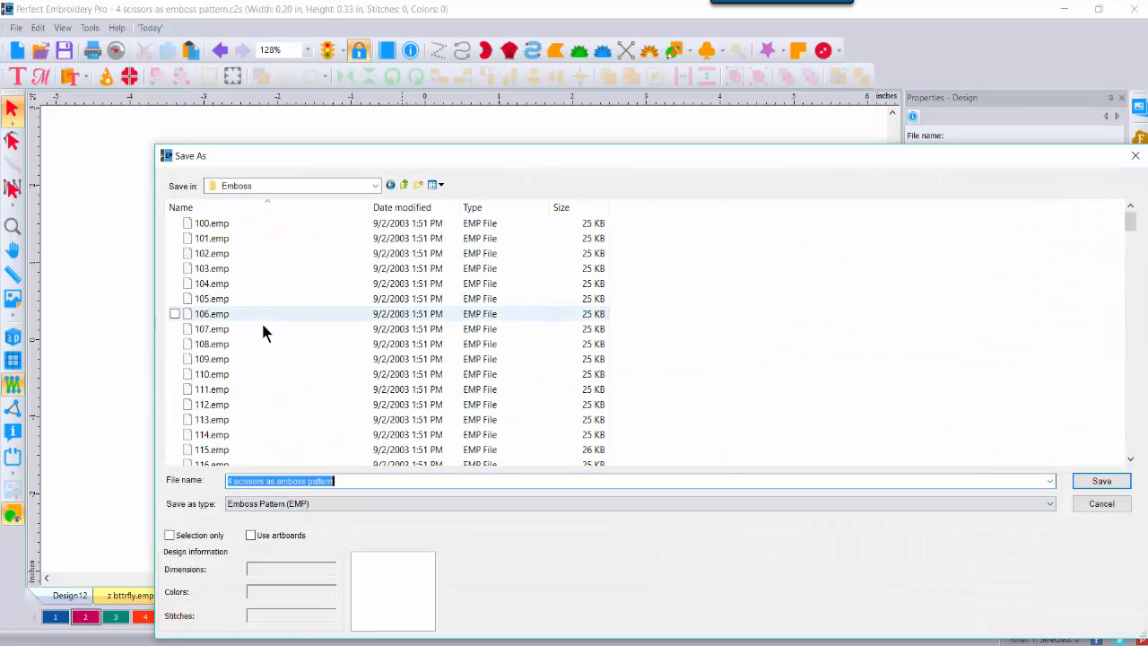
{"action": "type", "text": "z scissors"}
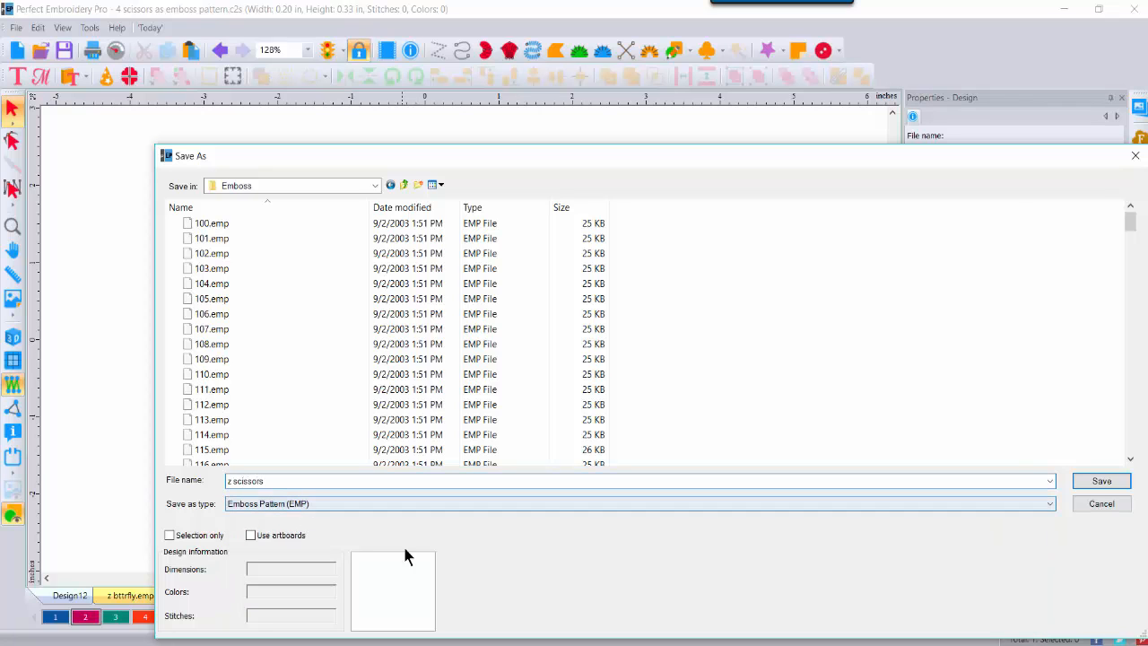
{"action": "left_click", "coordinate": [1113, 481]}
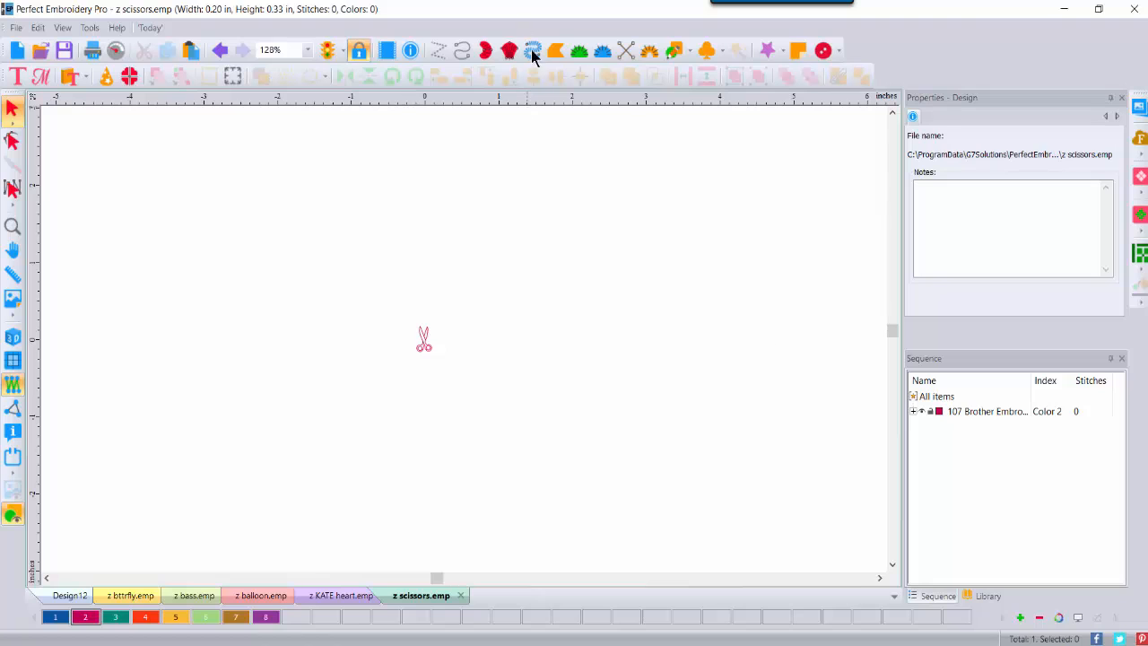
Step: Draw a four-corner complex fill rectangle, about 4.06 × 4.30 in, beside the scissors and color it blue
{"action": "left_click", "coordinate": [554, 52]}
{"action": "left_click", "coordinate": [523, 159]}
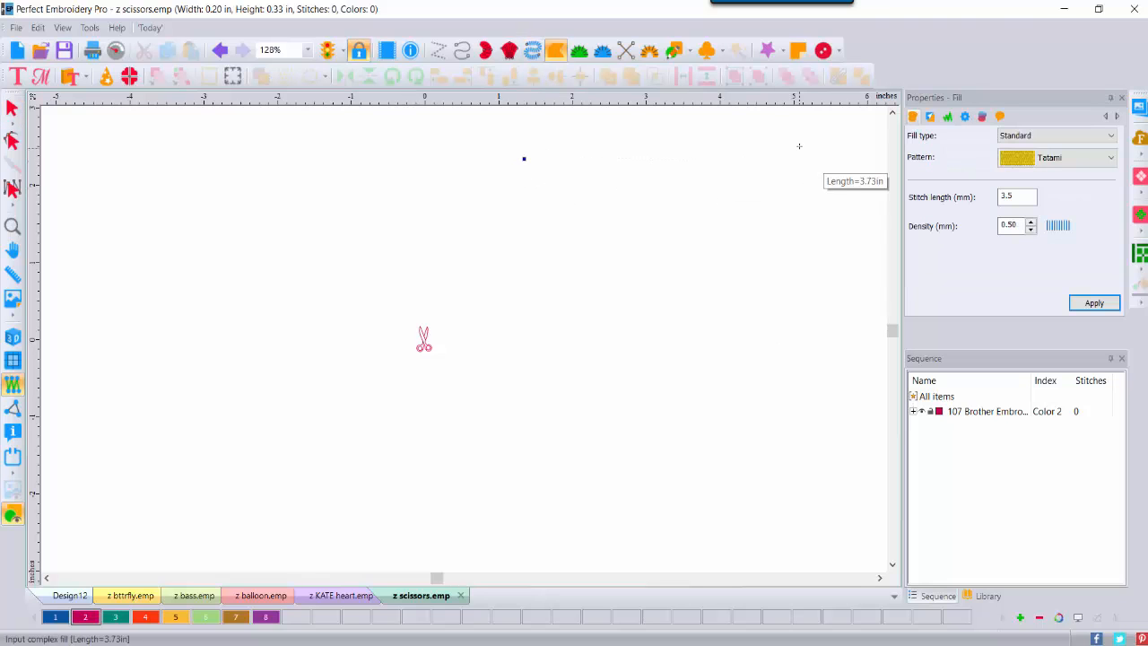
{"action": "left_click", "coordinate": [810, 155]}
{"action": "left_click", "coordinate": [823, 477]}
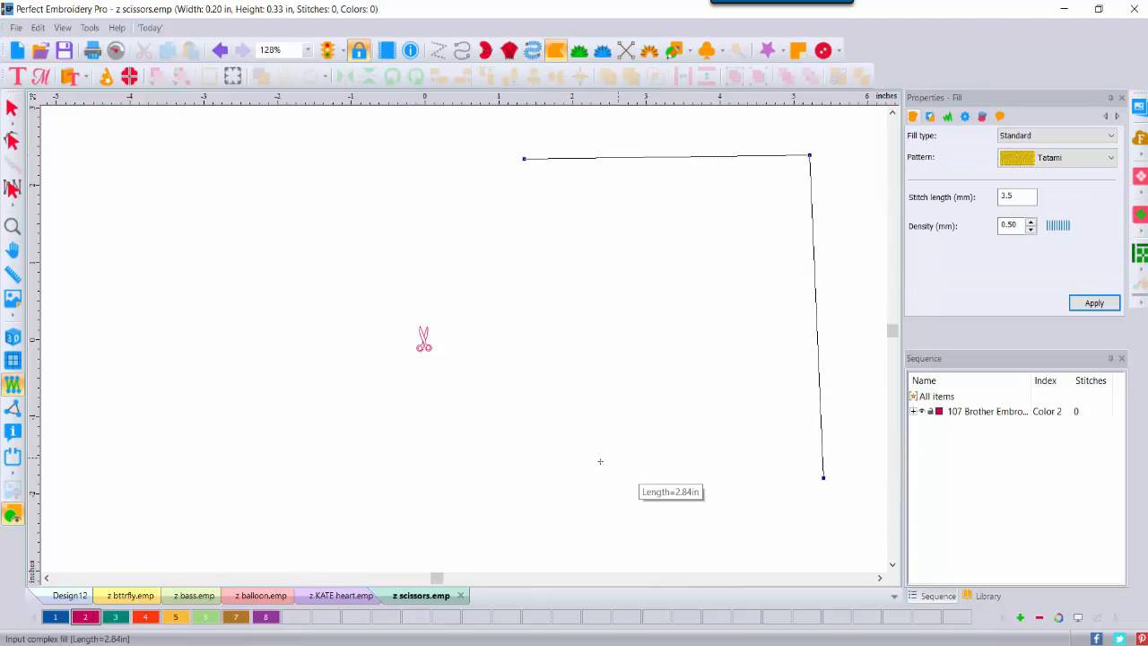
{"action": "left_click", "coordinate": [532, 488]}
{"action": "key", "text": "Return"}
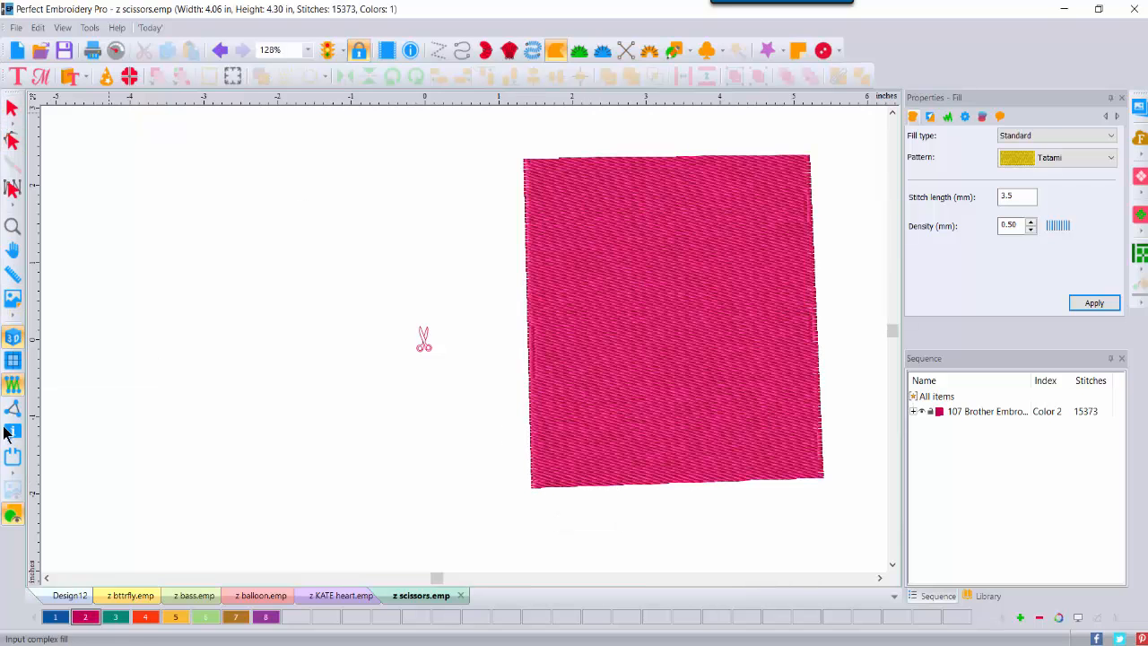
{"action": "left_click", "coordinate": [59, 617]}
{"action": "left_click", "coordinate": [1056, 136]}
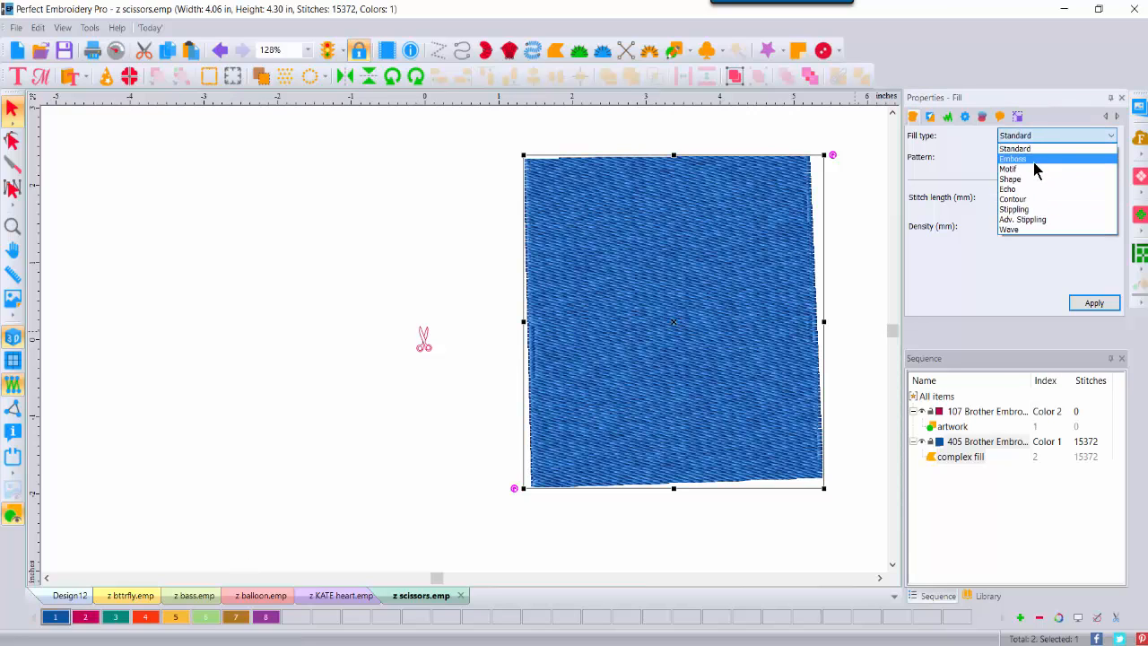
Step: Apply an Emboss fill with the z scissors pattern to the blue rectangle
{"action": "left_click", "coordinate": [1034, 160]}
{"action": "left_click", "coordinate": [1110, 157]}
{"action": "scroll", "coordinate": [1109, 207], "scroll_direction": "down", "scroll_amount": 2}
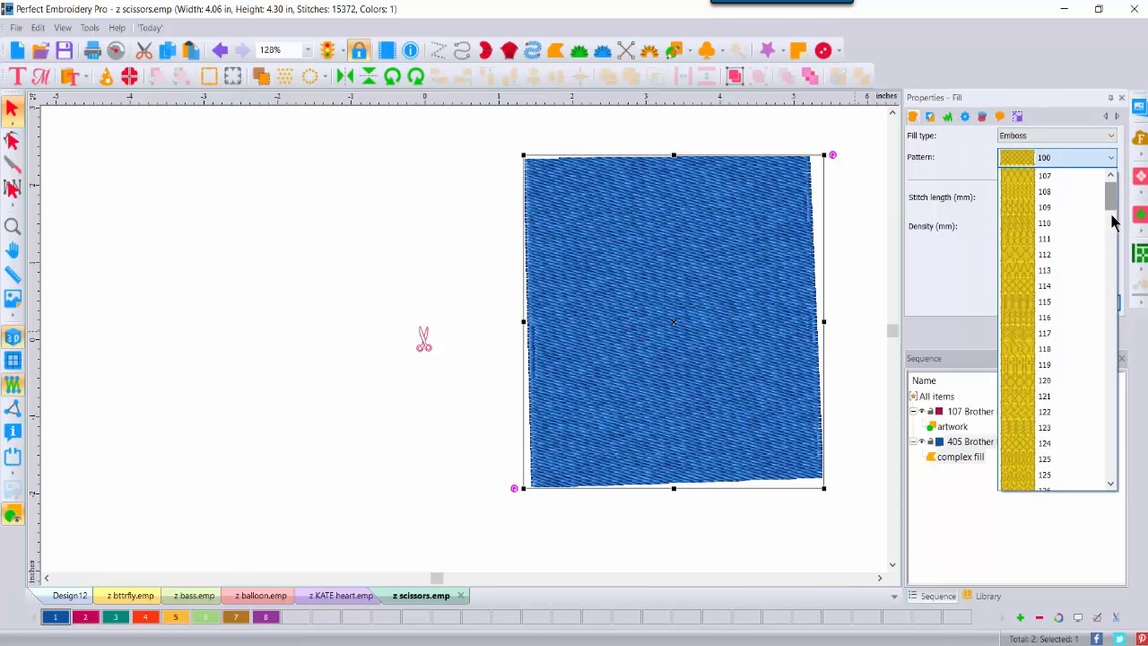
{"action": "left_click_drag", "start_coordinate": [1113, 216], "coordinate": [1108, 462]}
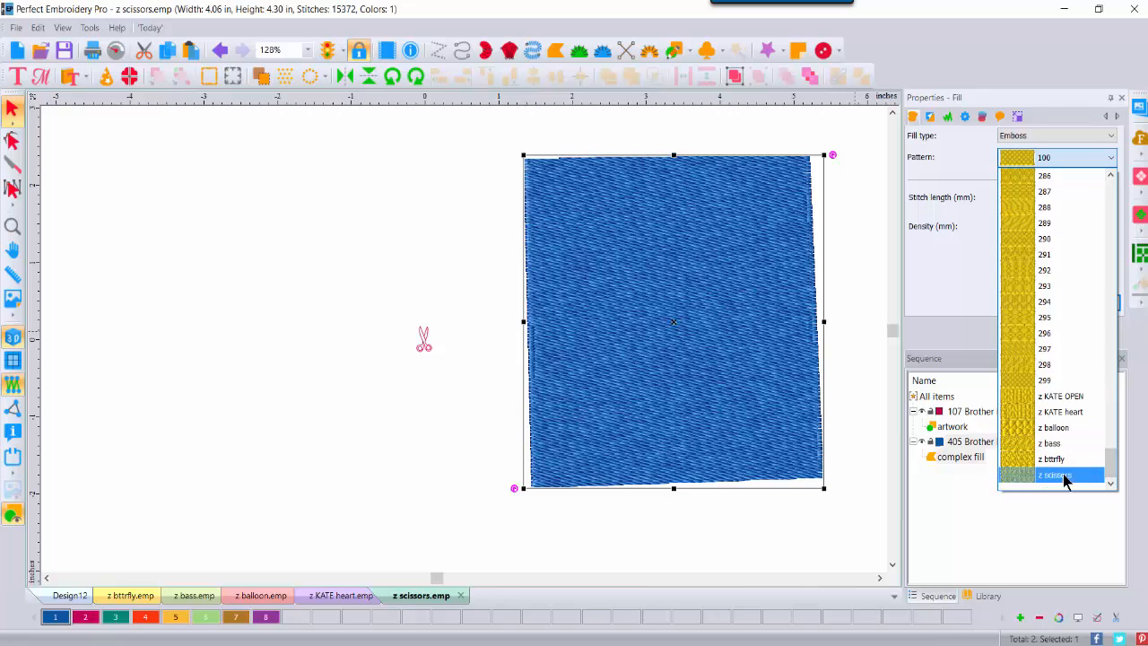
{"action": "left_click", "coordinate": [1065, 475]}
{"action": "left_click", "coordinate": [1094, 303]}
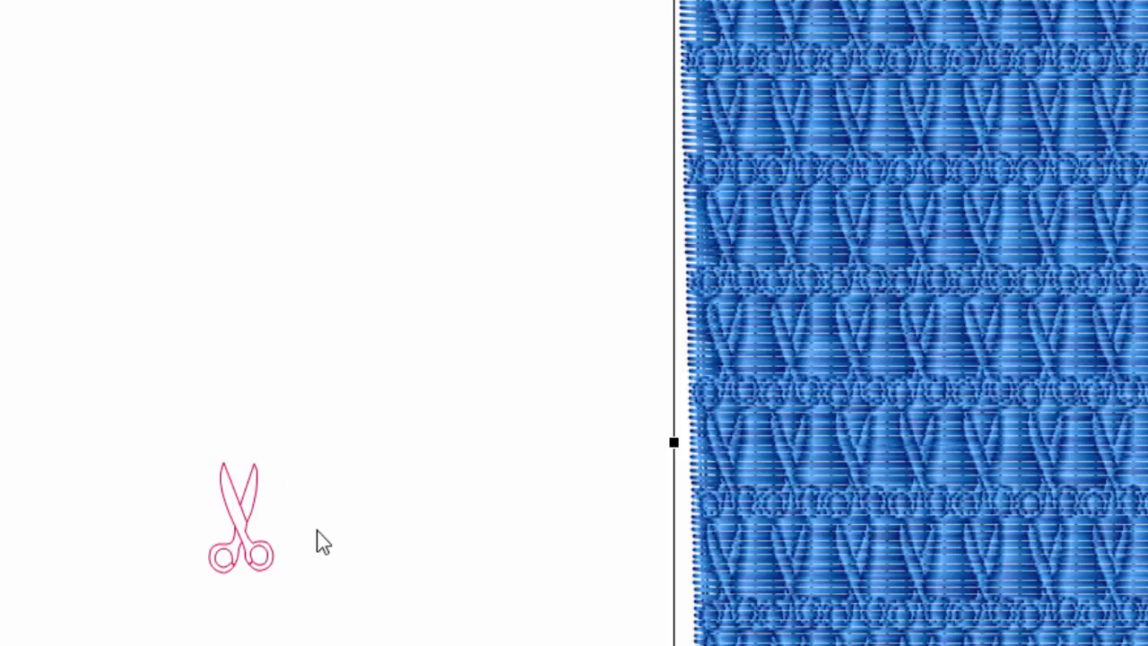
Step: Deselect the artwork and show the 7 REMEMBER.png slide in Photos
{"action": "left_click_drag", "start_coordinate": [251, 526], "coordinate": [379, 506]}
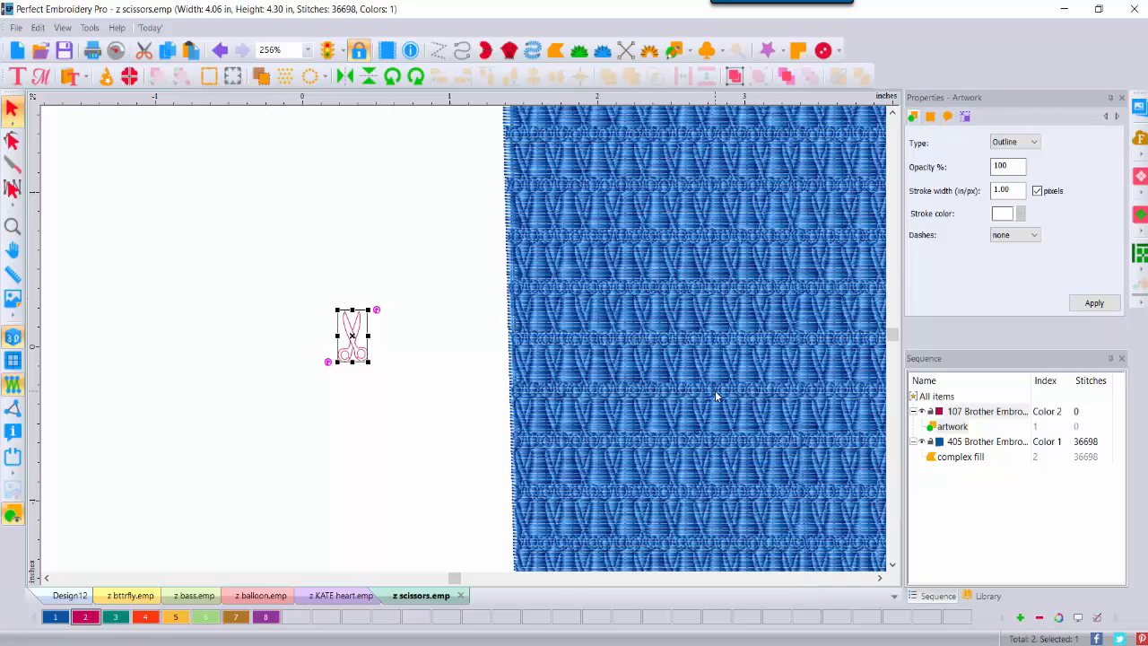
{"action": "left_click", "coordinate": [374, 511]}
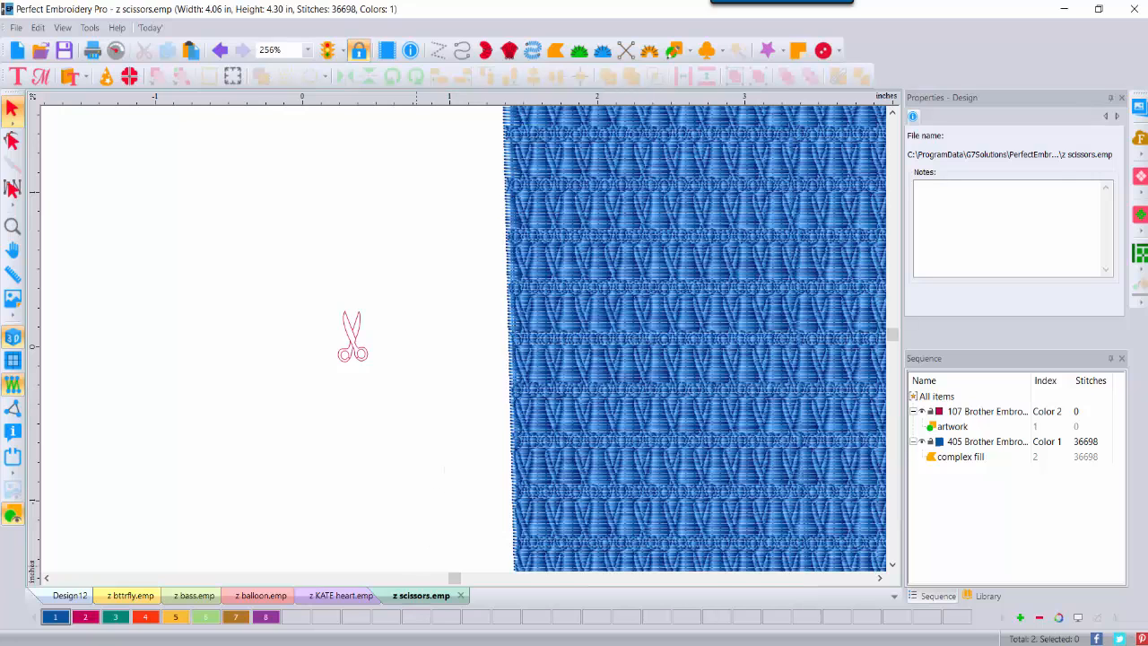
{"action": "key", "text": "alt+Tab"}
{"action": "left_click", "coordinate": [1143, 341]}
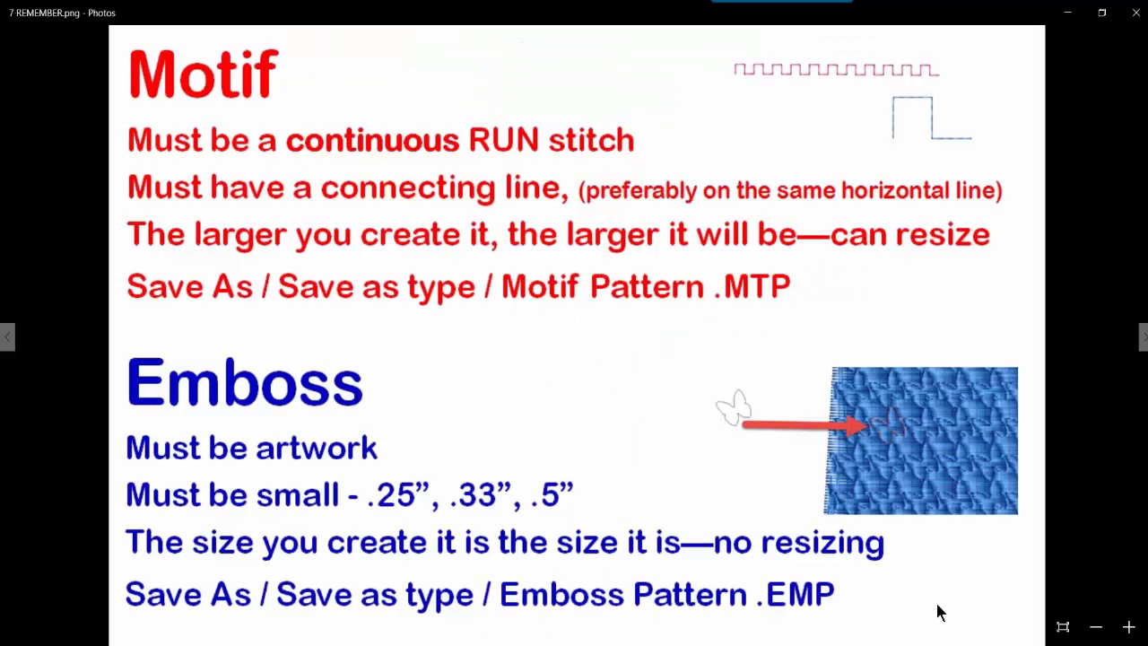